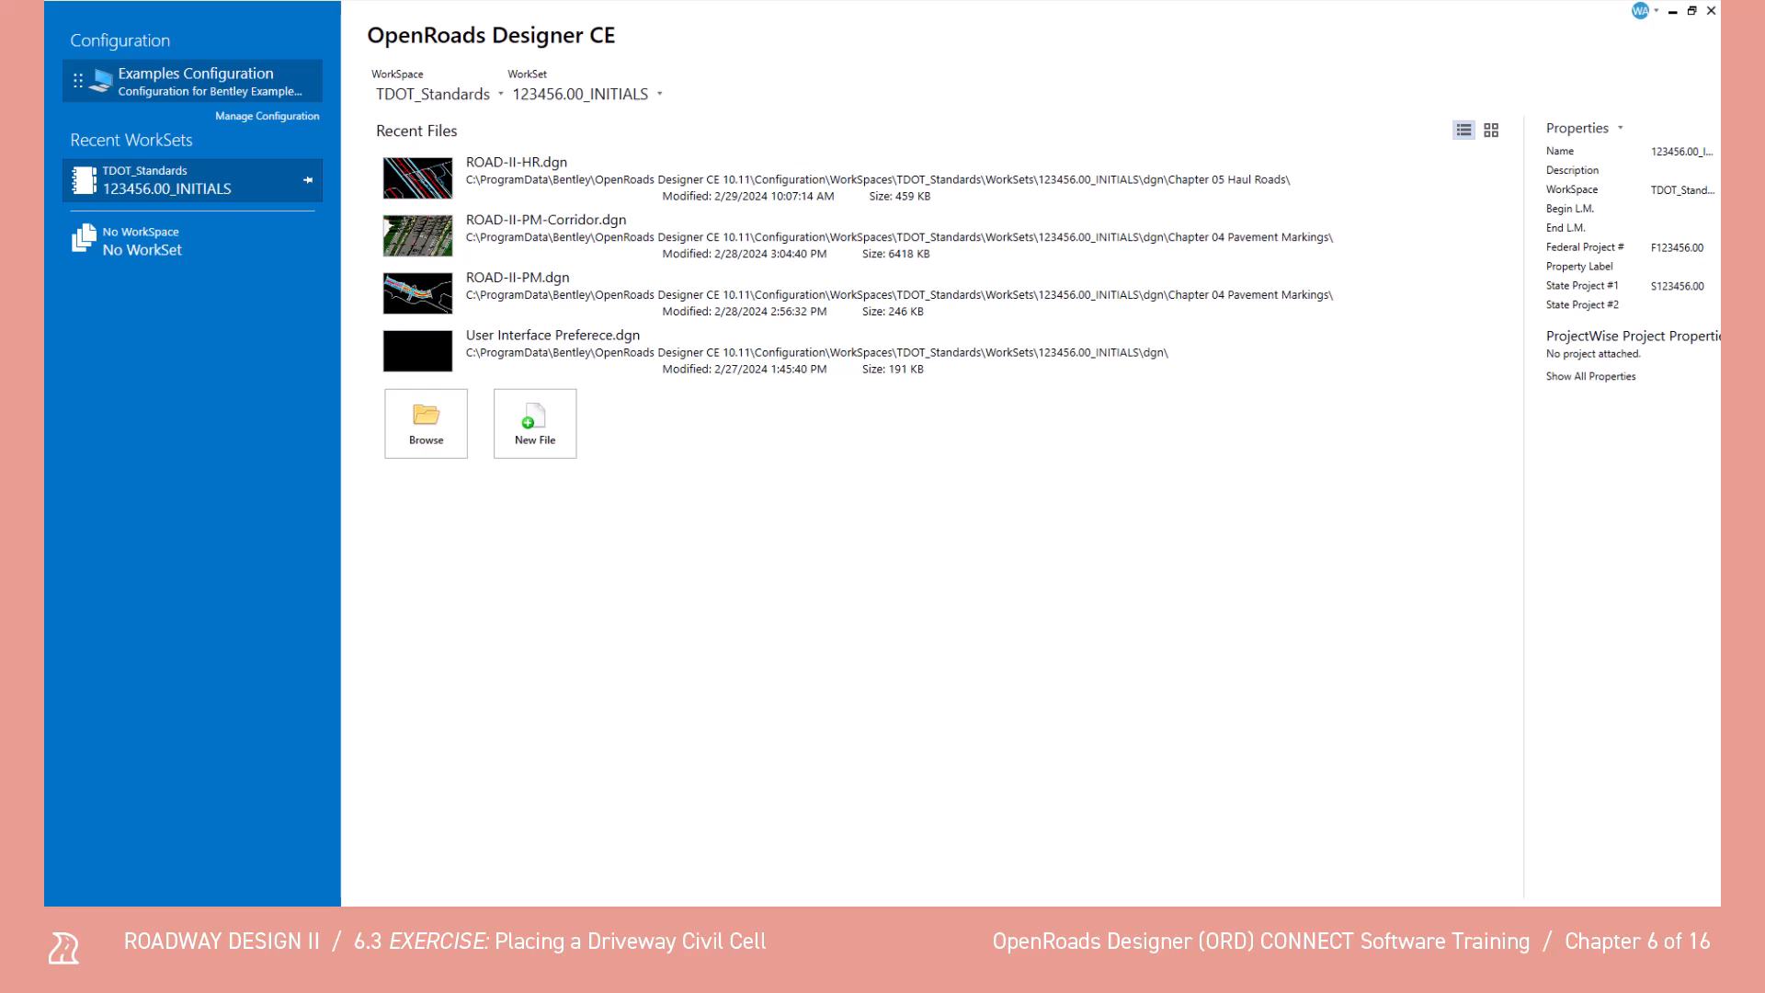
Open ROAD-II-CC-Alignments.dgn from the Chapter 06 Civil Cells folder of the 123456.00_INITIALS workset.
{"action": "left_click", "coordinate": [450, 421]}
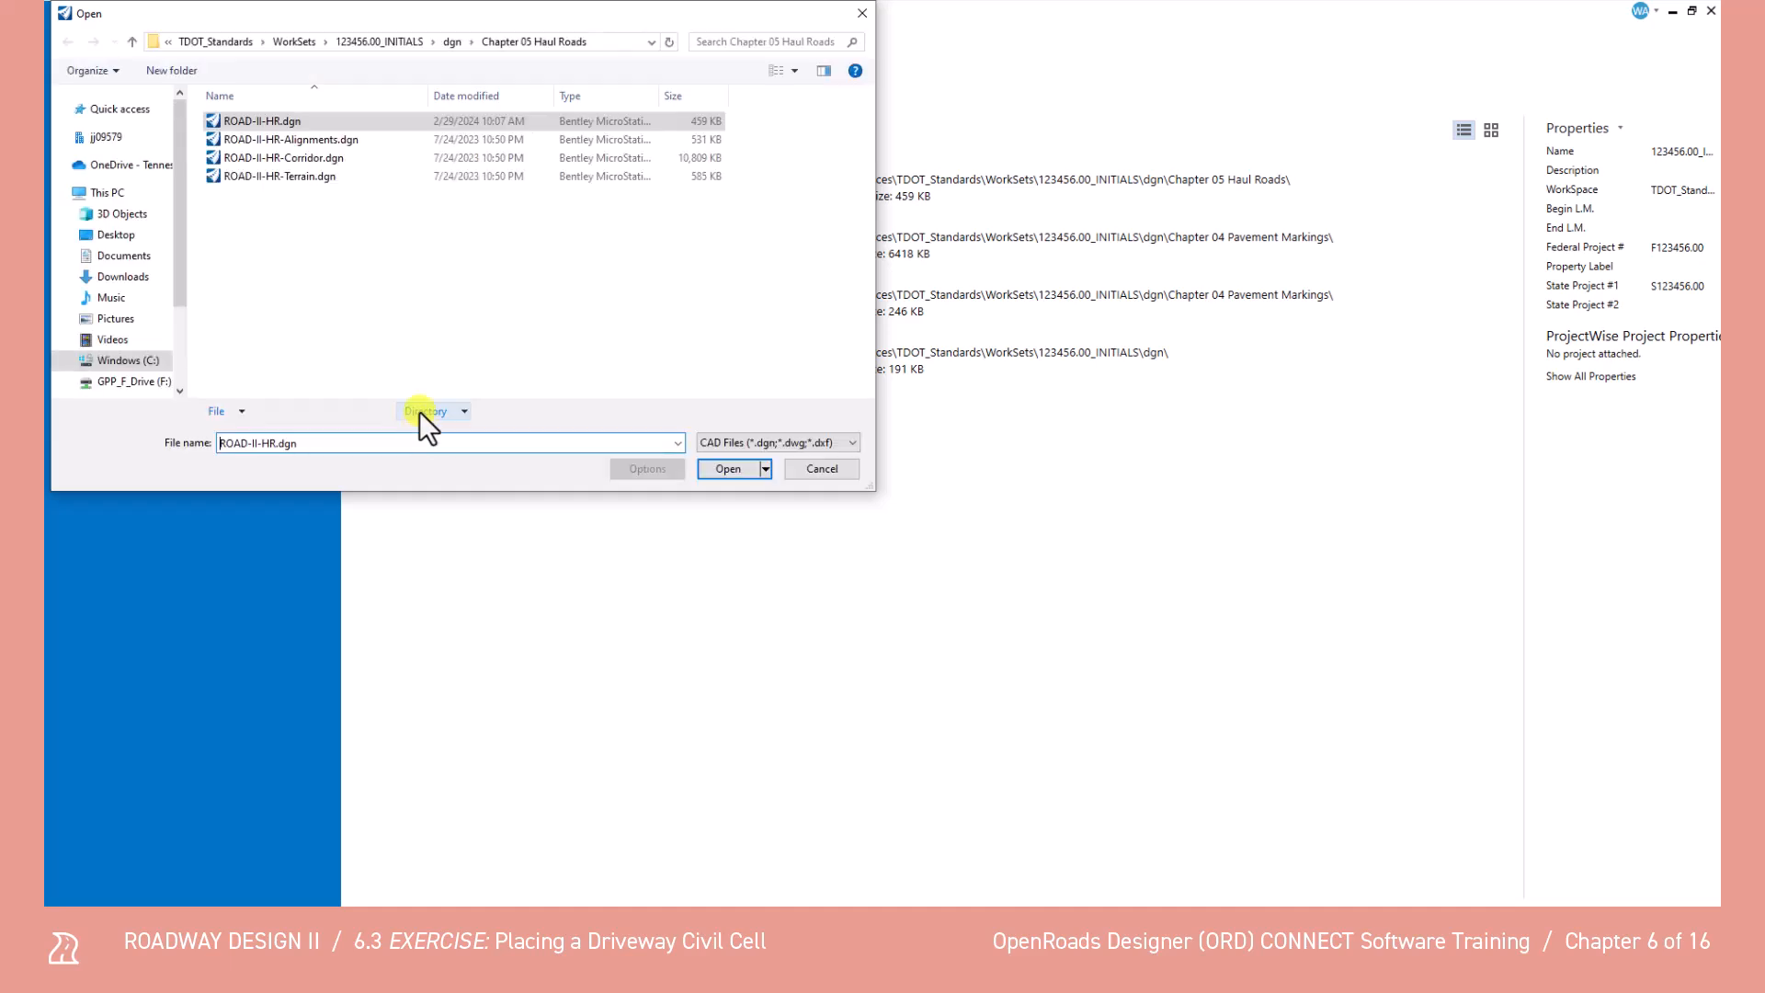
{"action": "left_click", "coordinate": [460, 42]}
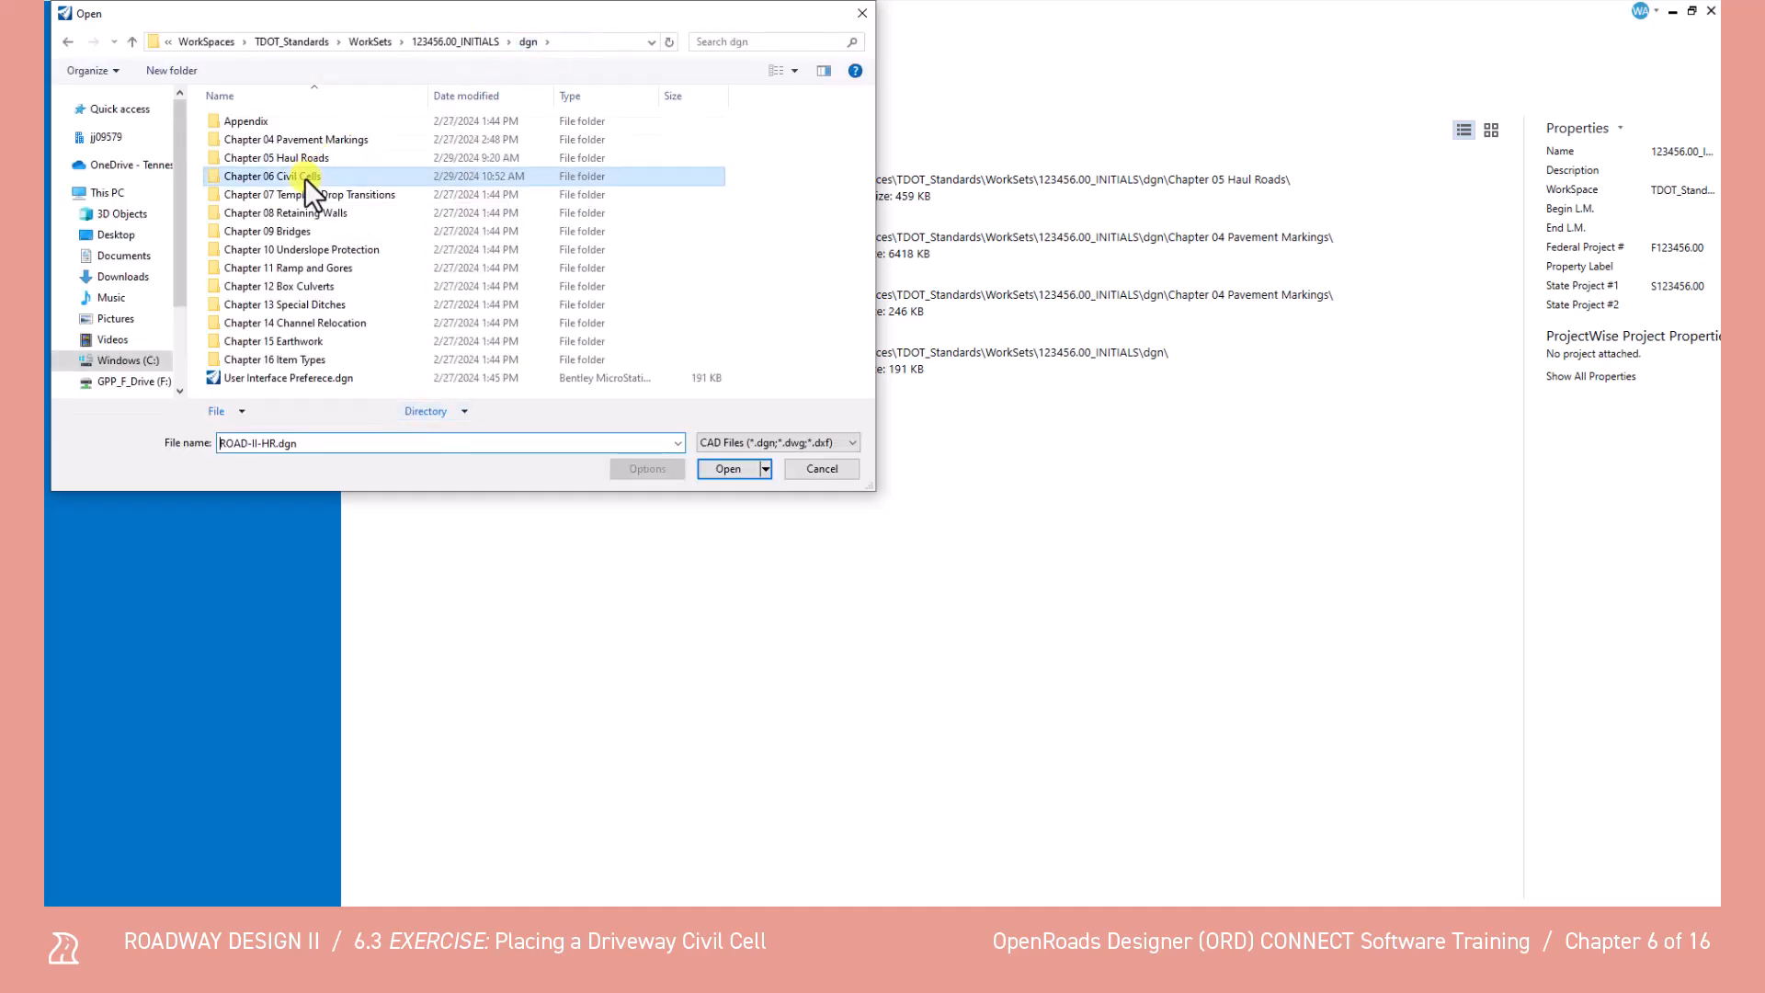
{"action": "double_click", "coordinate": [306, 178]}
{"action": "left_click", "coordinate": [314, 179]}
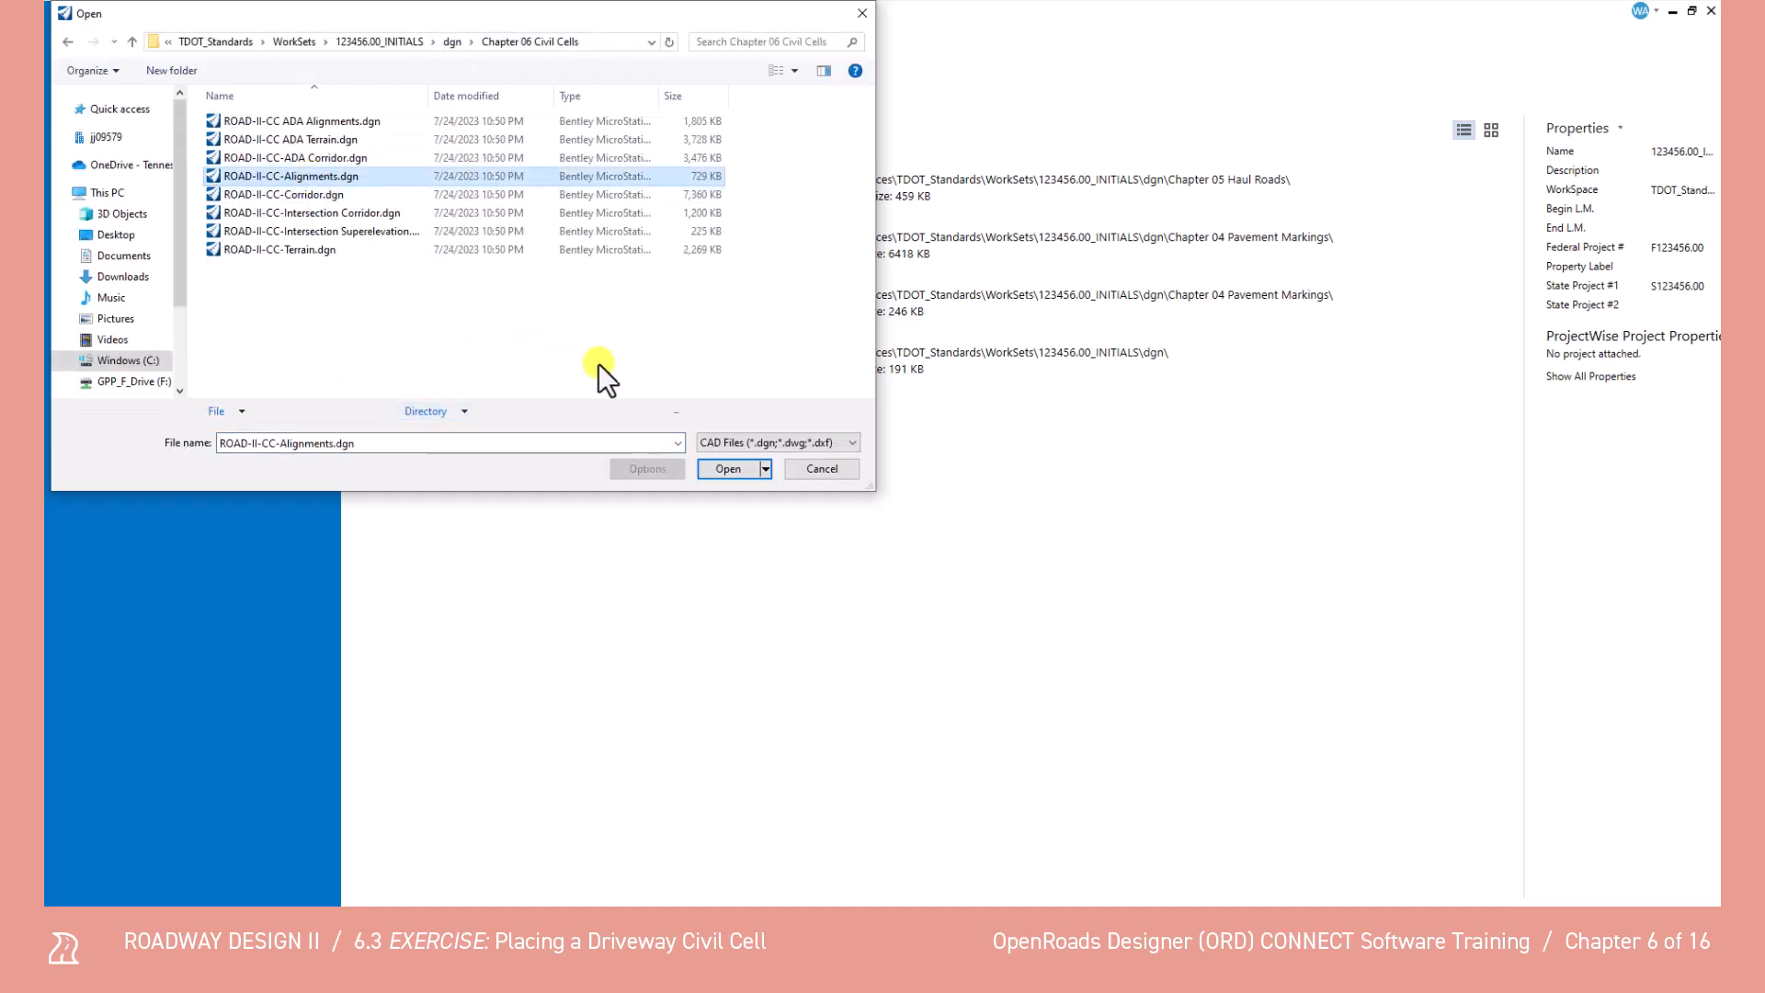
{"action": "left_click", "coordinate": [728, 468]}
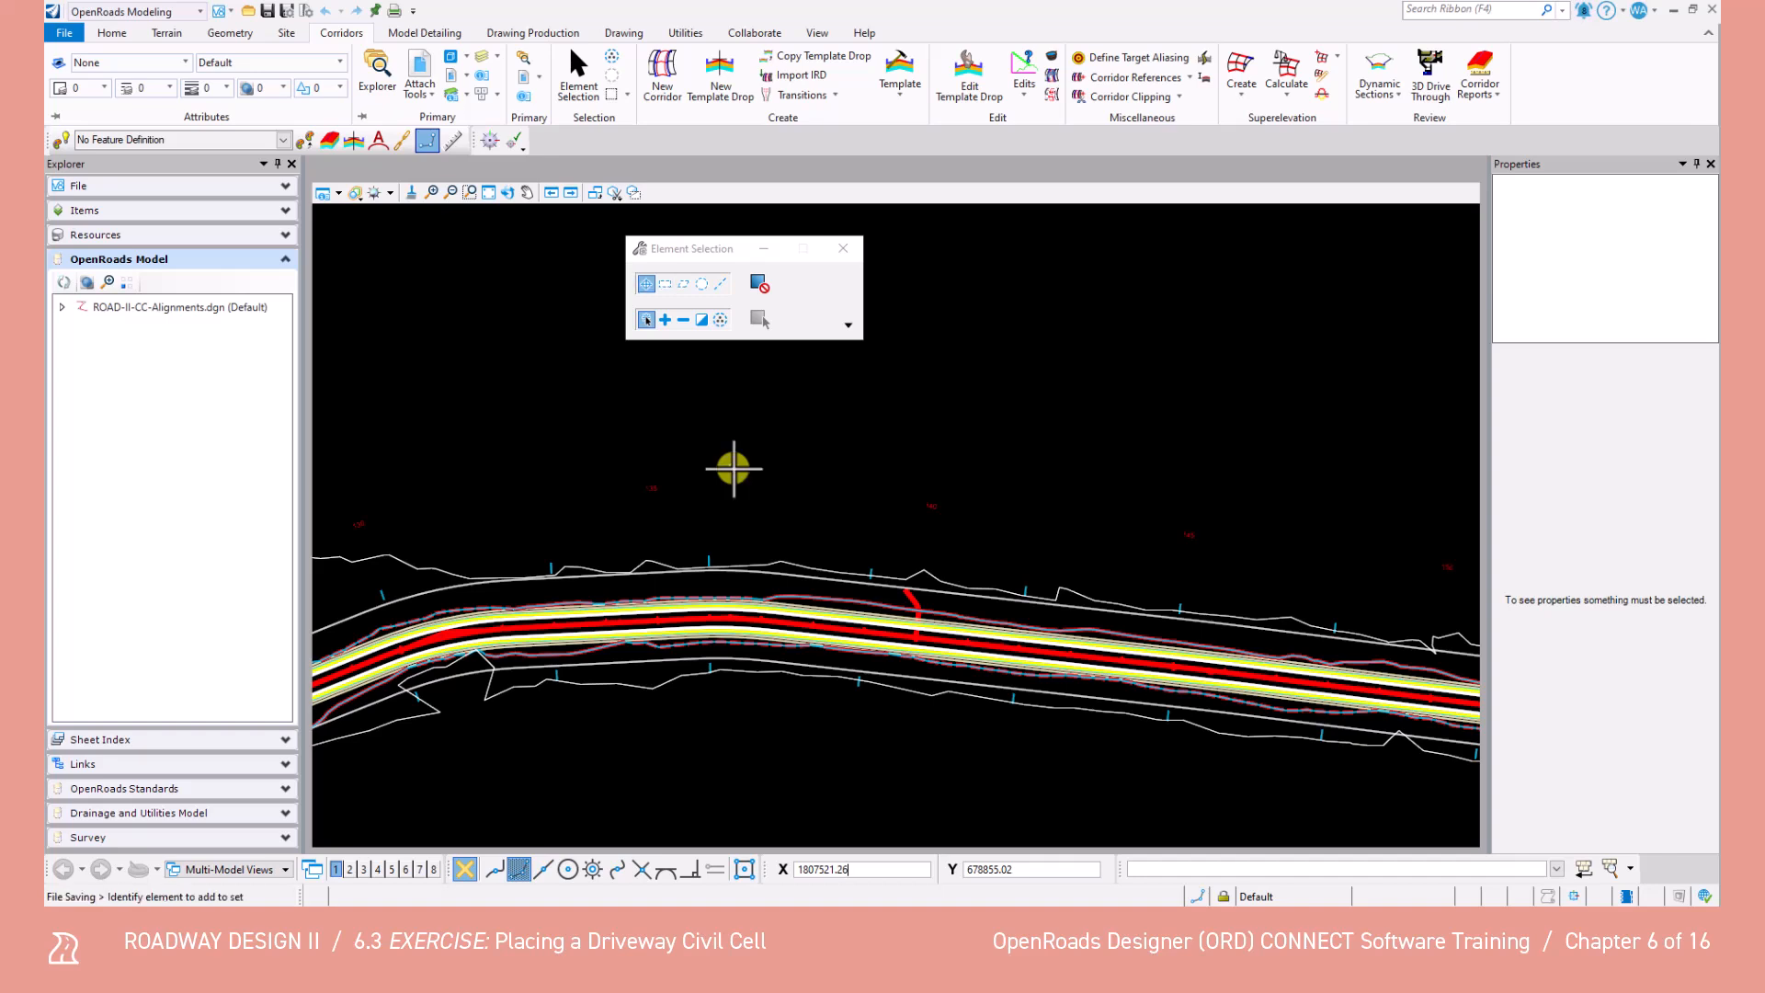
Switch to the Default view group and close View 4.
{"action": "left_click", "coordinate": [267, 868]}
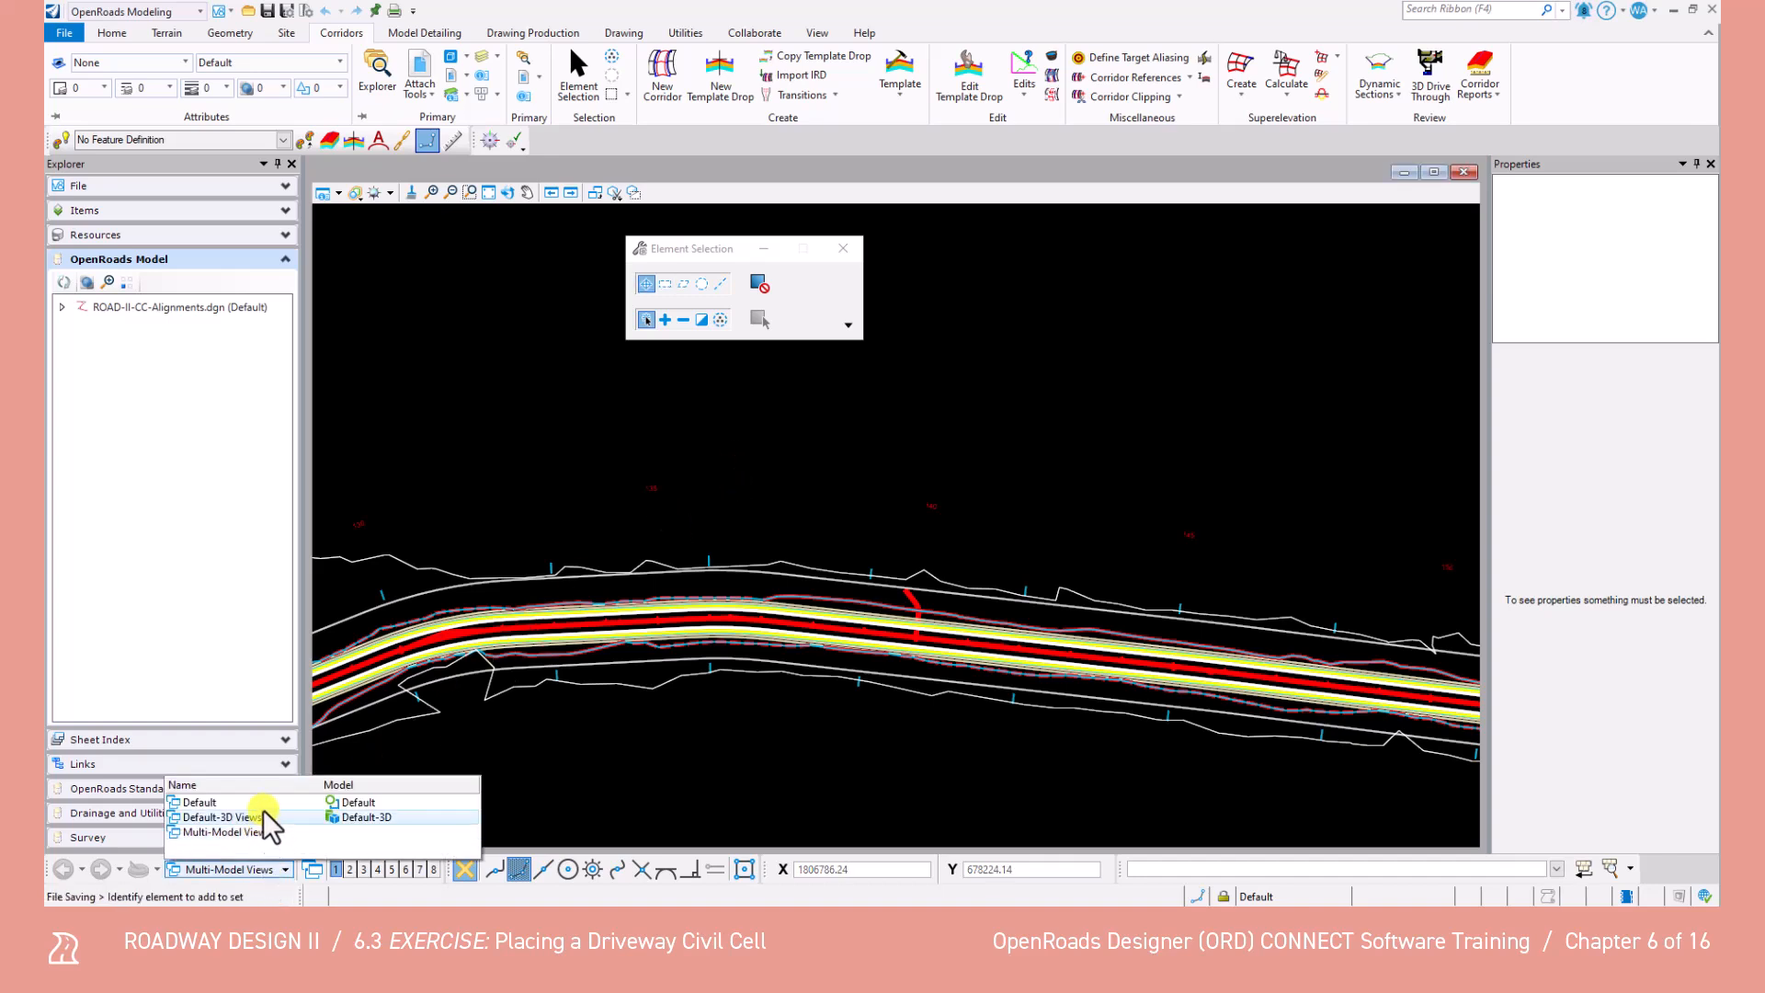
{"action": "left_click", "coordinate": [262, 816]}
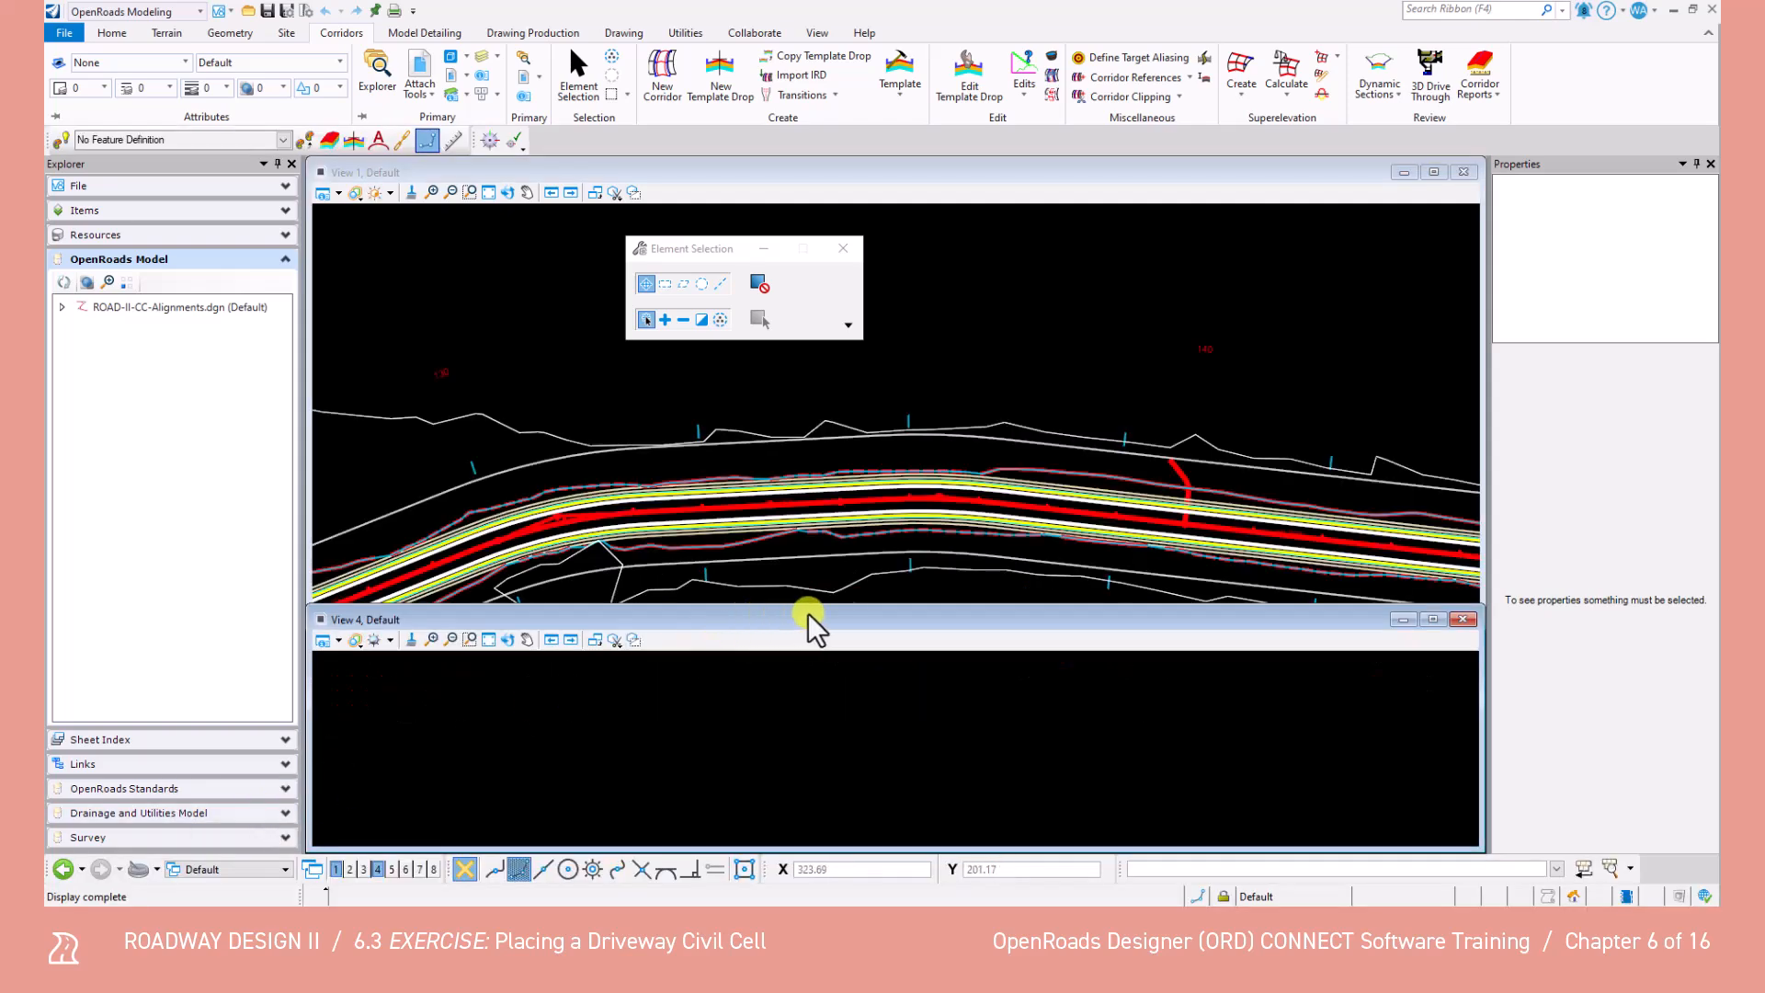
{"action": "left_click", "coordinate": [1463, 618]}
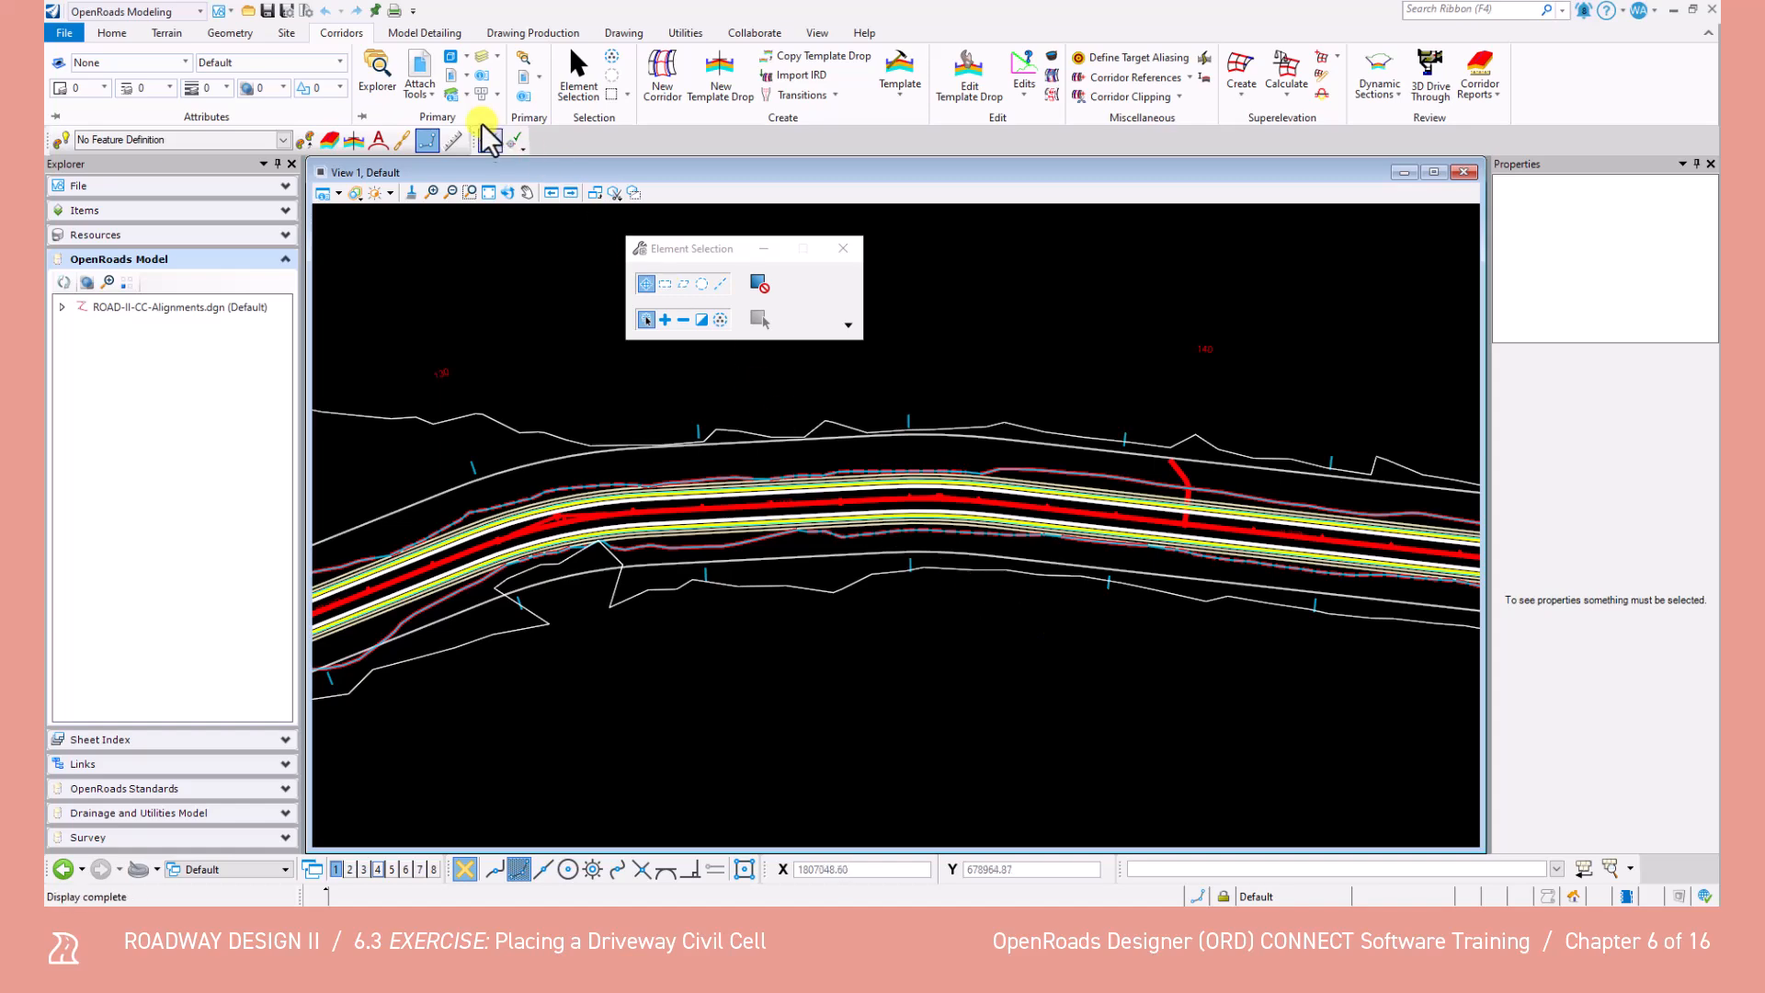
Check which reference files are attached to the drawing and close the reference list.
{"action": "left_click", "coordinate": [420, 73]}
{"action": "left_click", "coordinate": [469, 194]}
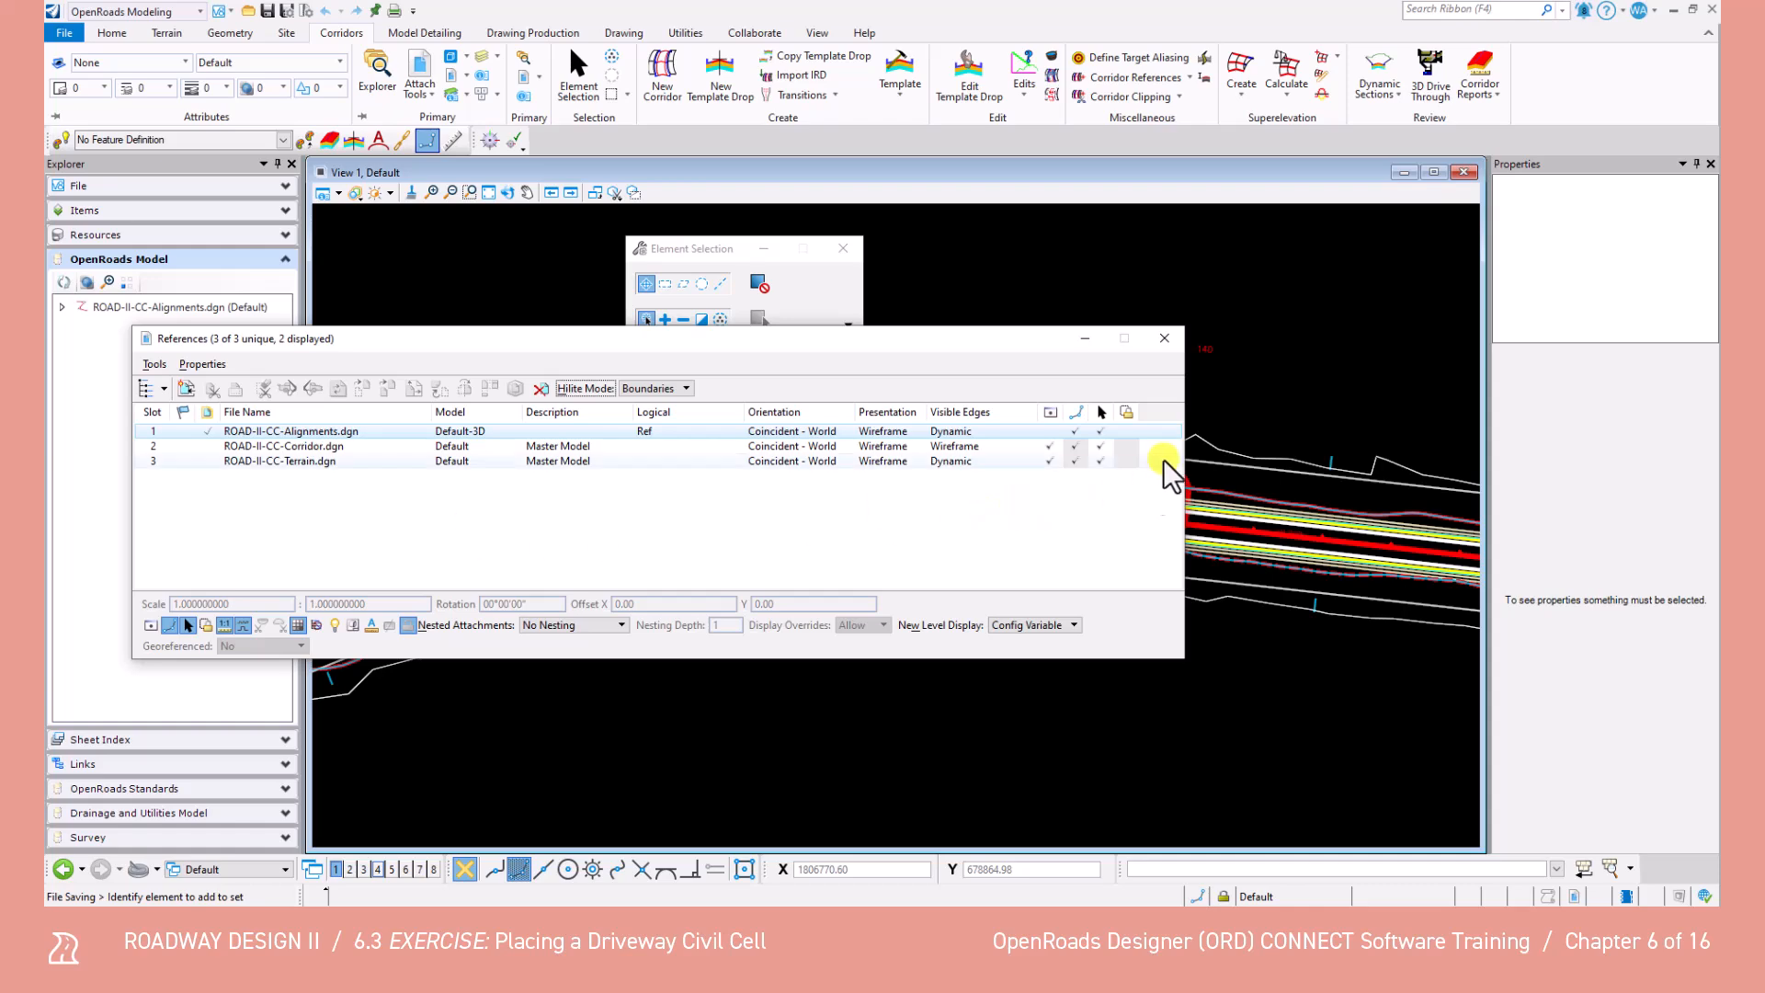
{"action": "left_click", "coordinate": [1162, 339]}
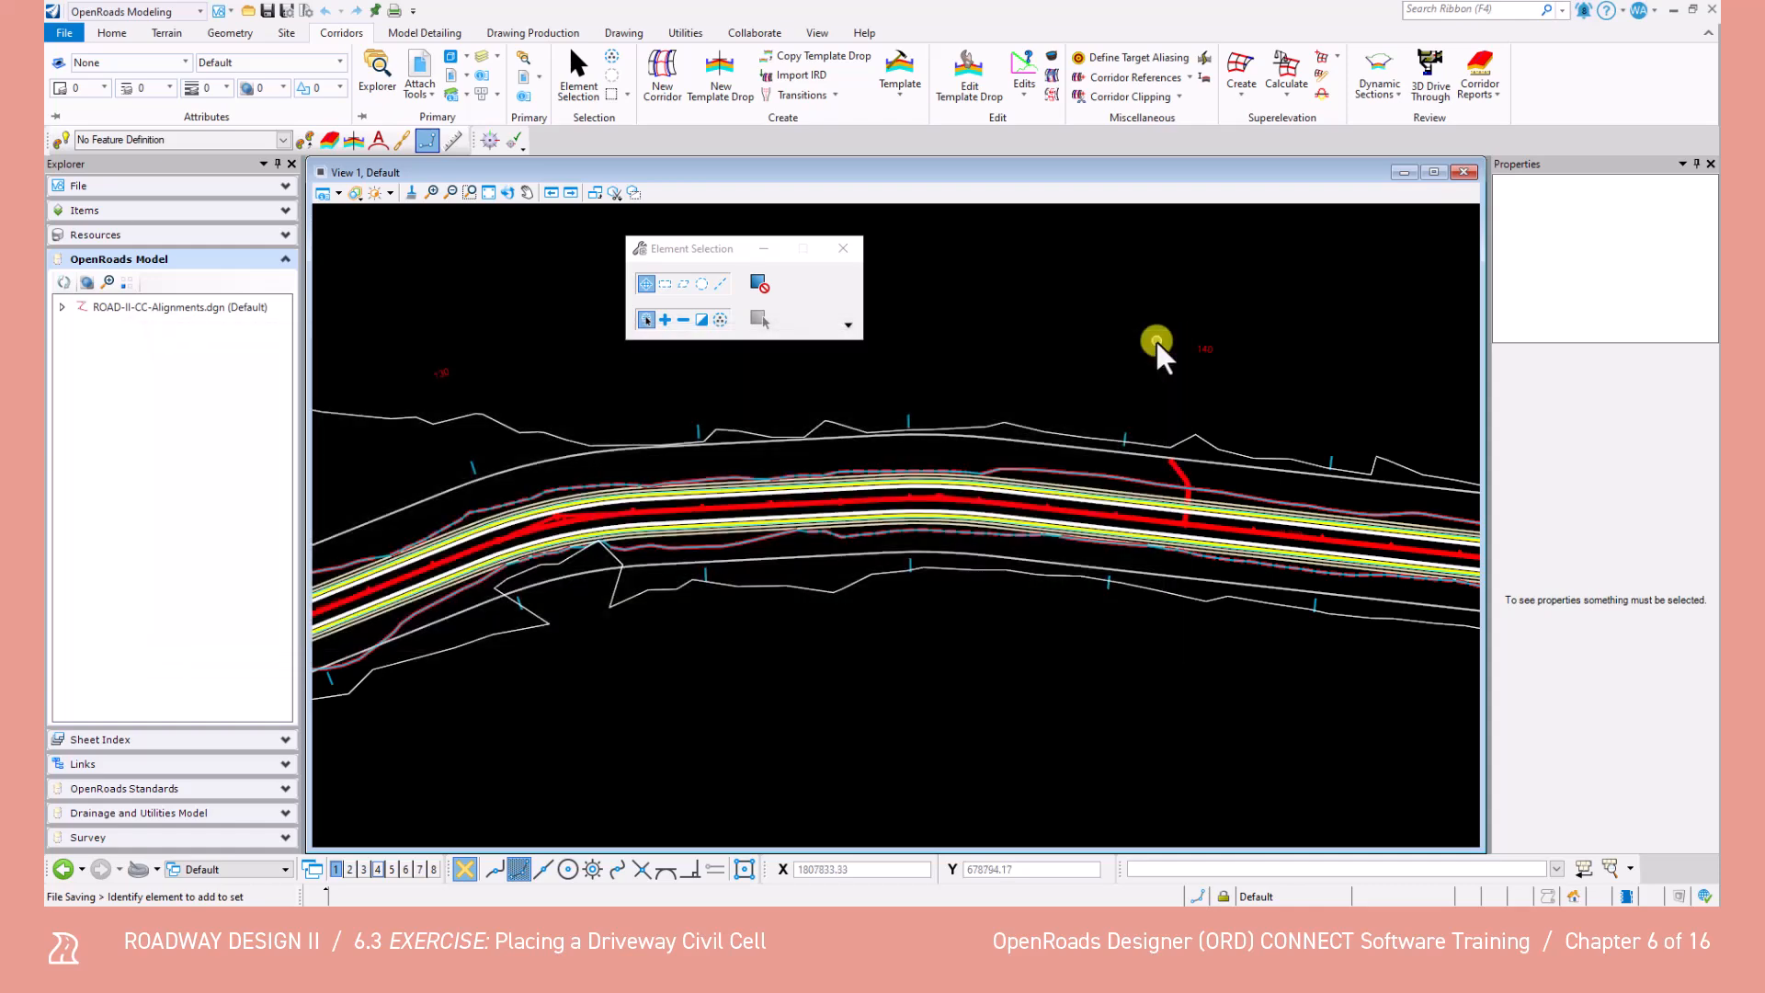
Set the existing ground terrain model WI4450-02FDTM, picked by its boundary near the driveway, as the active terrain.
{"action": "scroll", "coordinate": [1210, 367], "scroll_direction": "up", "scroll_amount": 4}
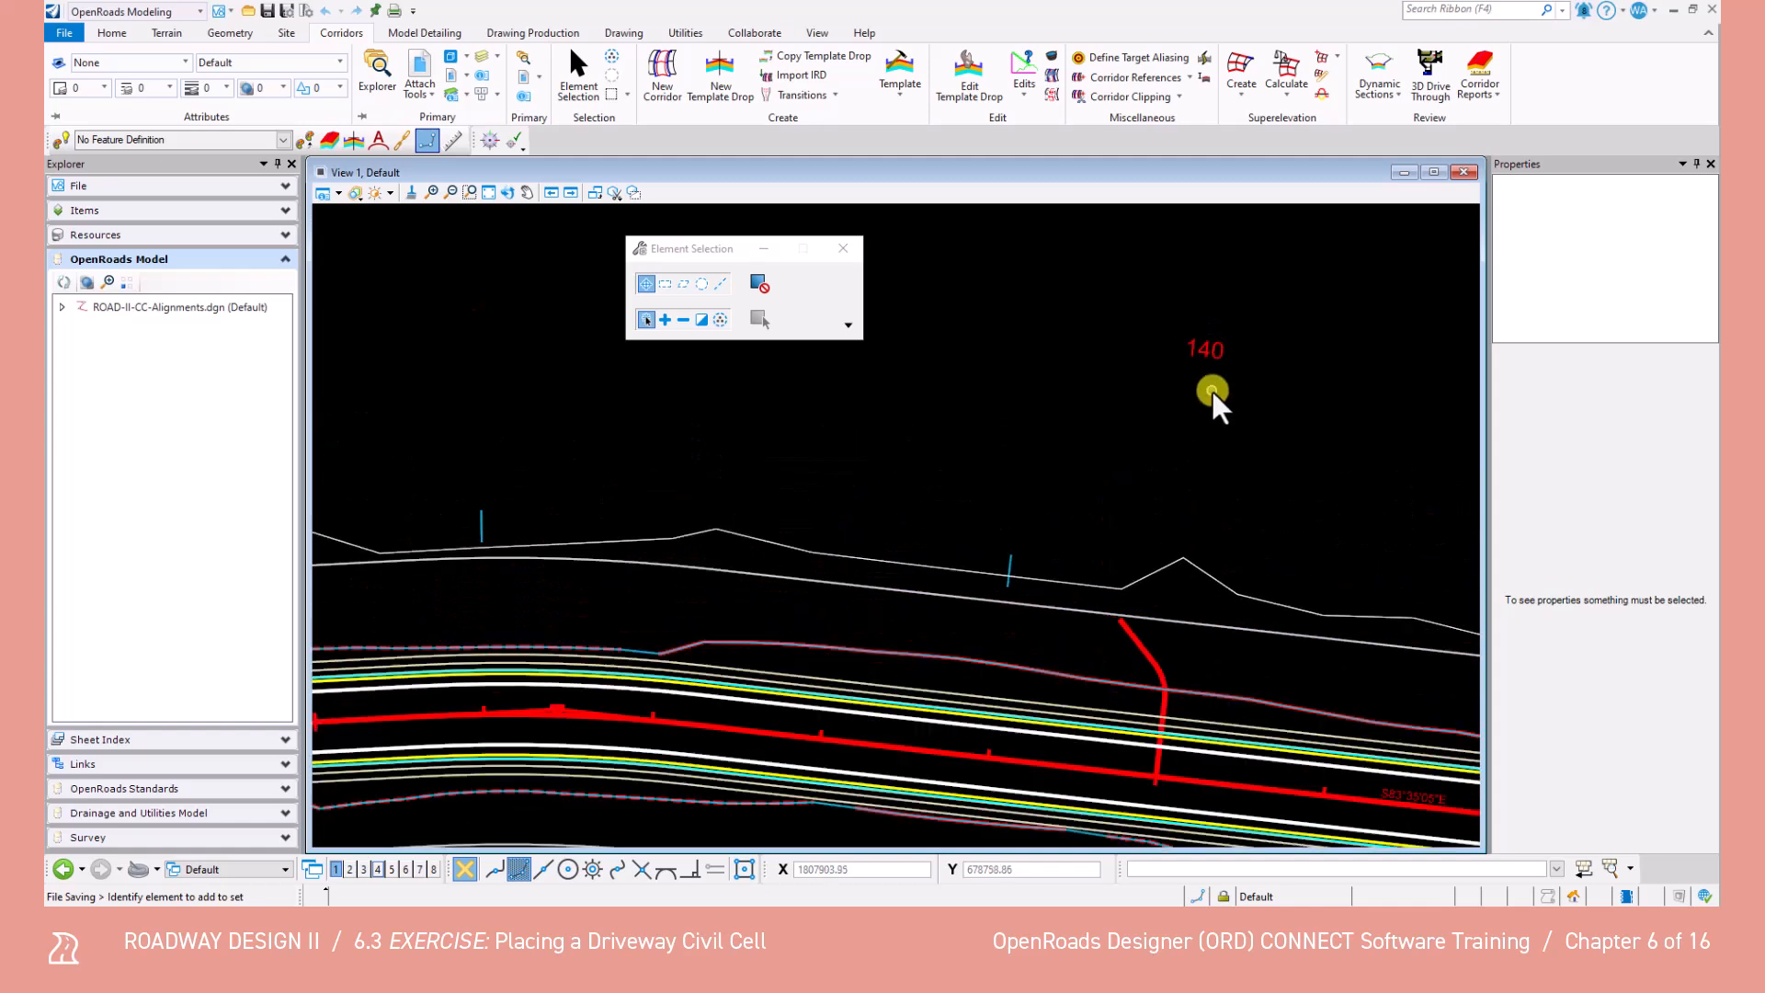
{"action": "middle_click_drag", "start_coordinate": [1209, 702], "coordinate": [1006, 577]}
{"action": "scroll", "coordinate": [1115, 593], "scroll_direction": "up", "scroll_amount": 2}
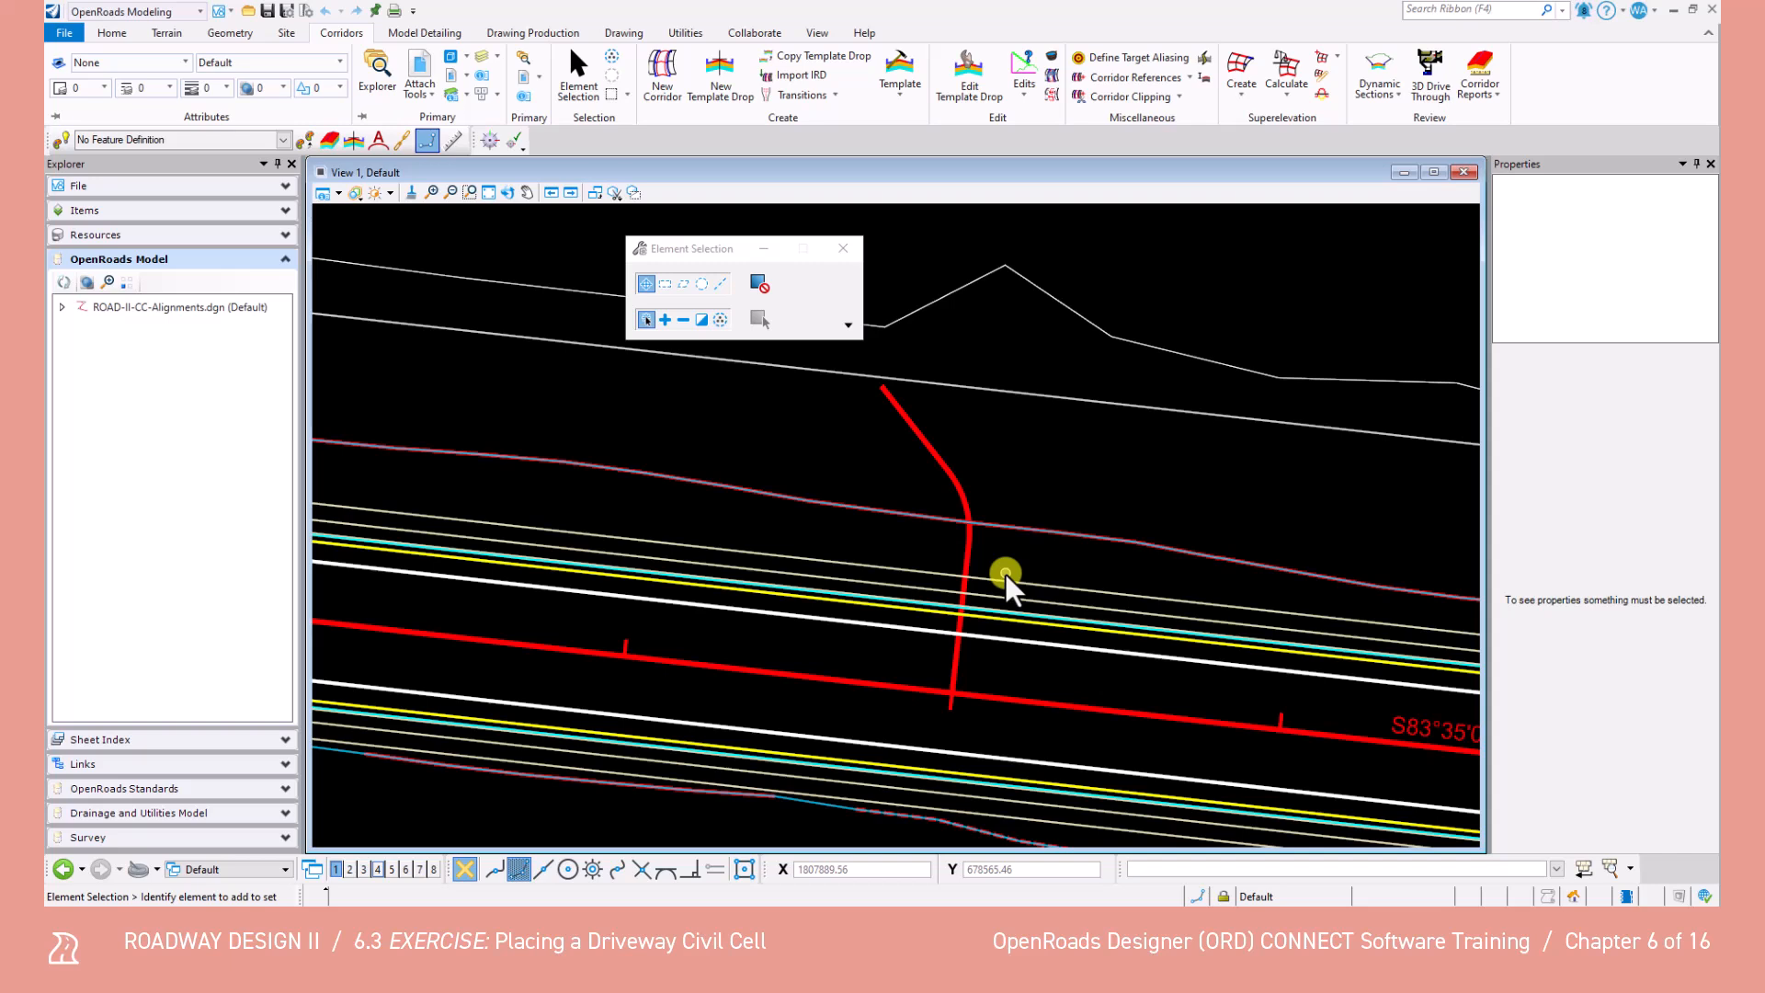
{"action": "left_click", "coordinate": [1074, 302]}
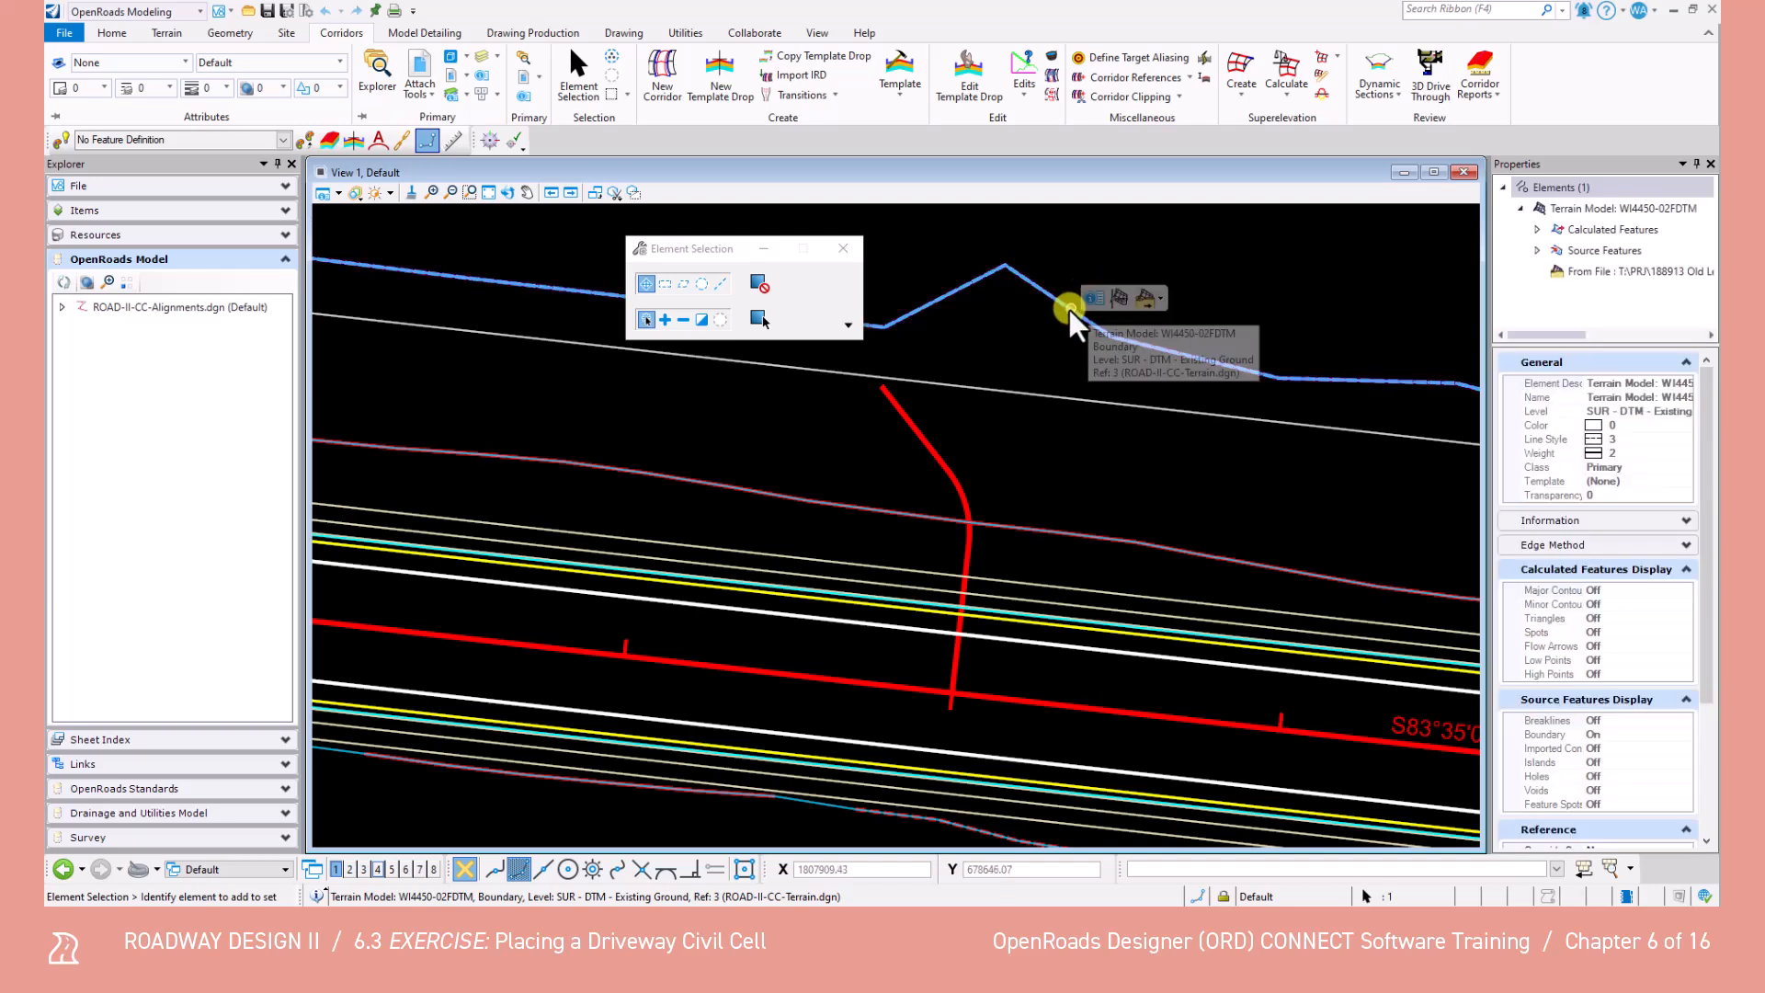
{"action": "left_click", "coordinate": [1118, 299]}
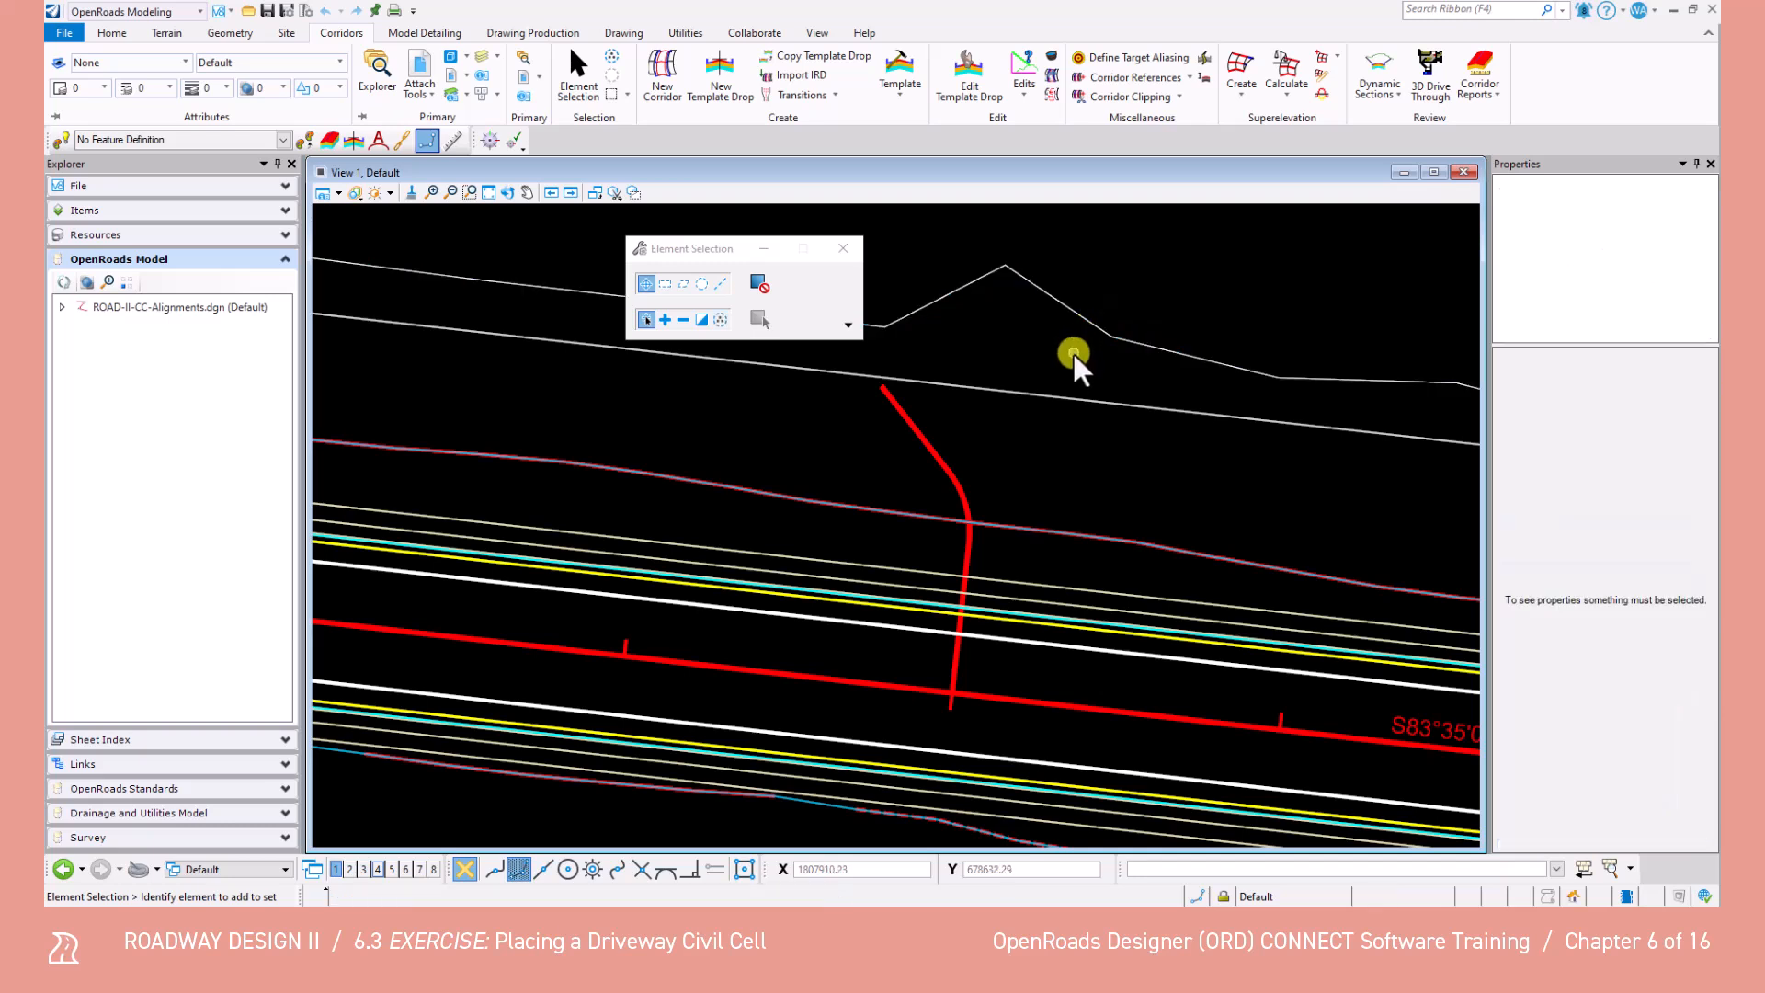
Open the profile model of the EXAMPLE DR driveway alignment in View 2 and extend the profile window's height.
{"action": "left_click", "coordinate": [938, 456]}
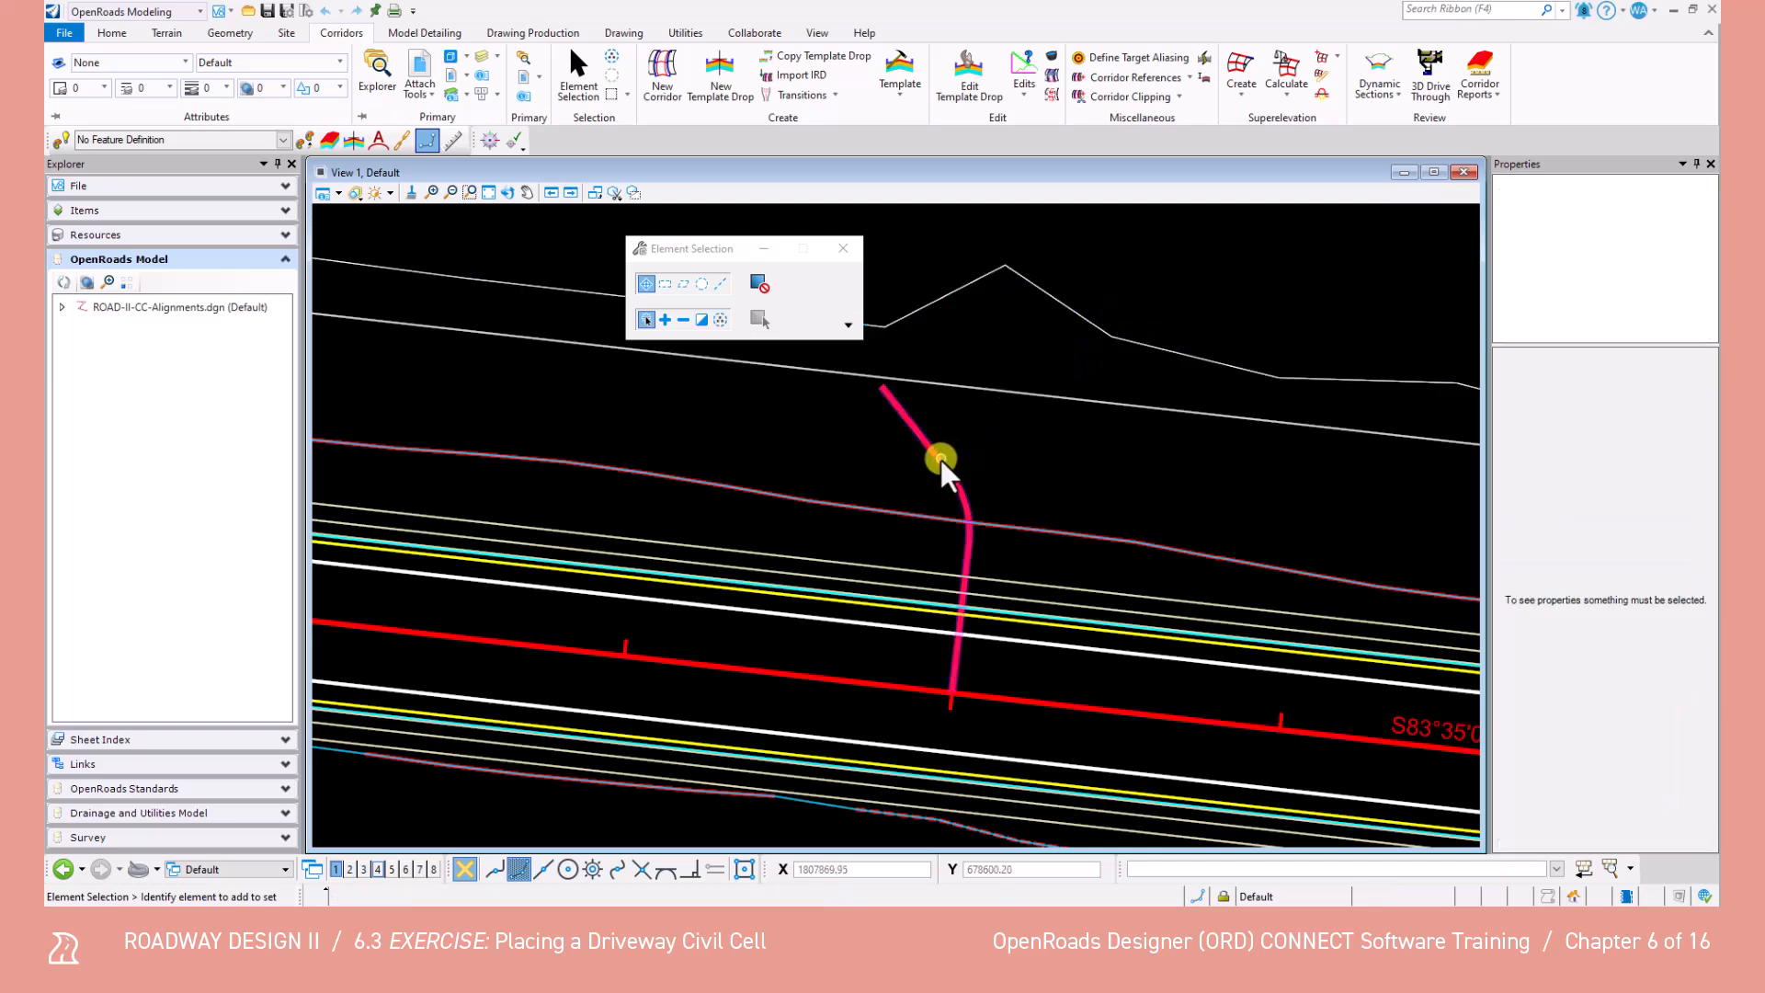
{"action": "left_click", "coordinate": [938, 457]}
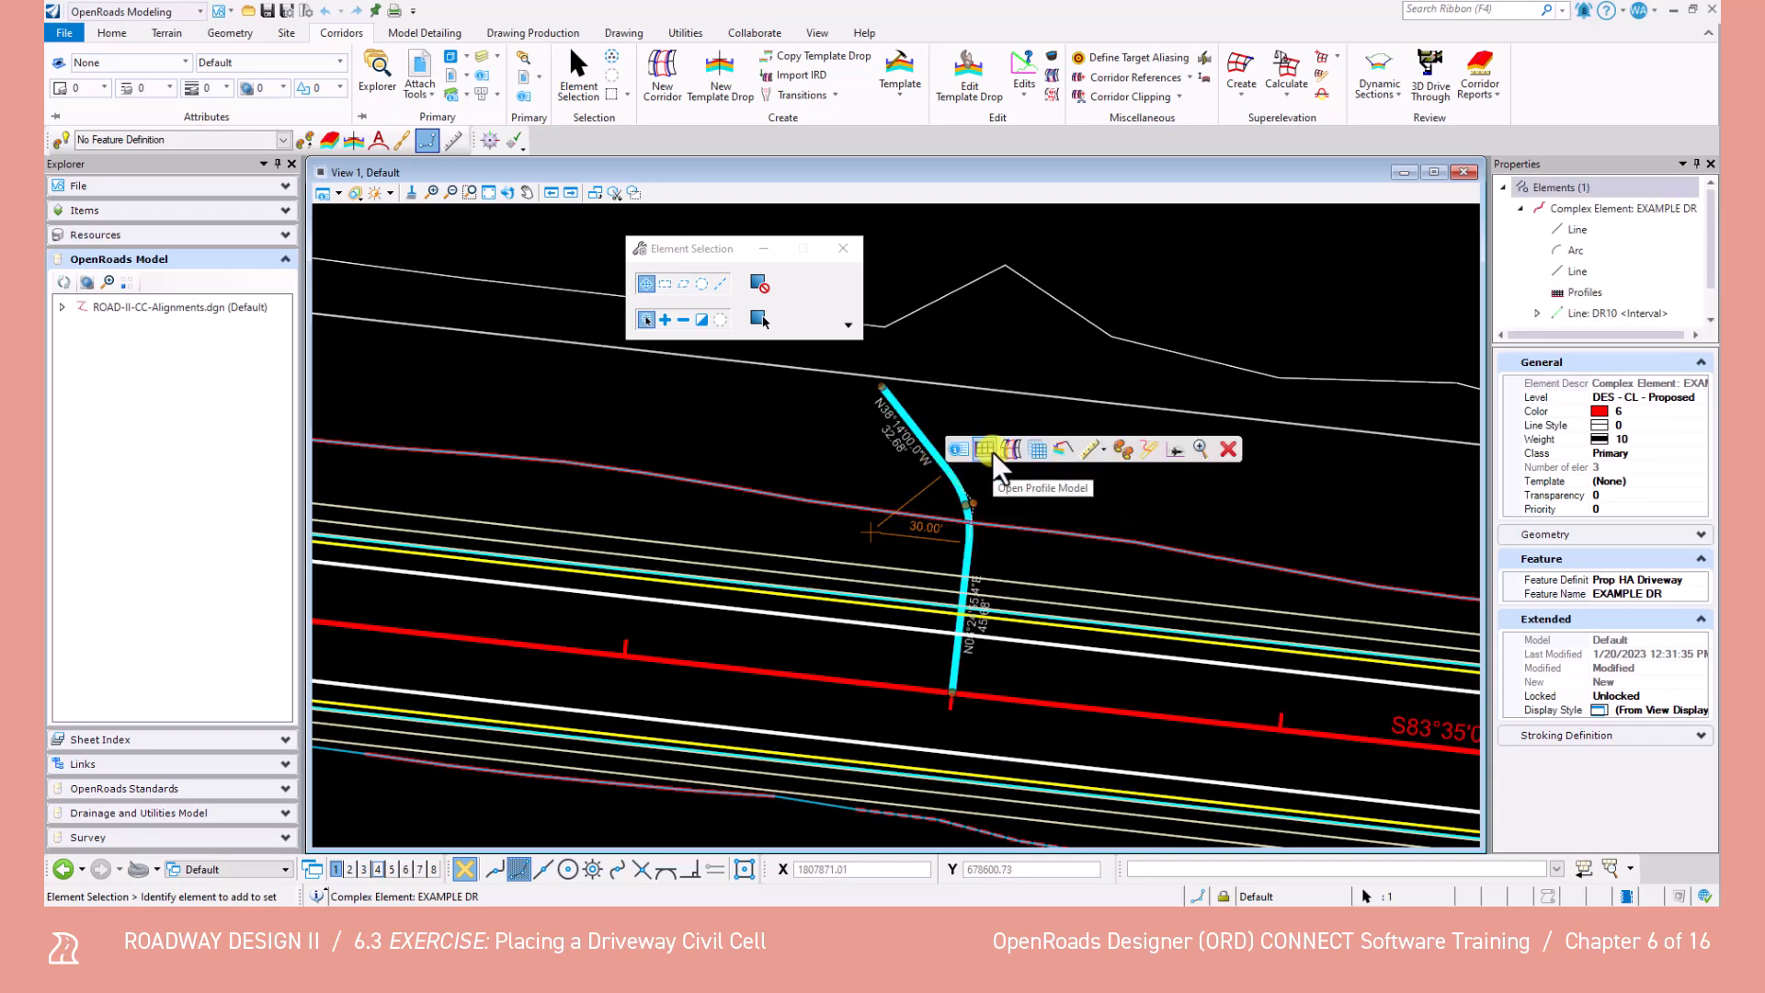
{"action": "left_click", "coordinate": [995, 454]}
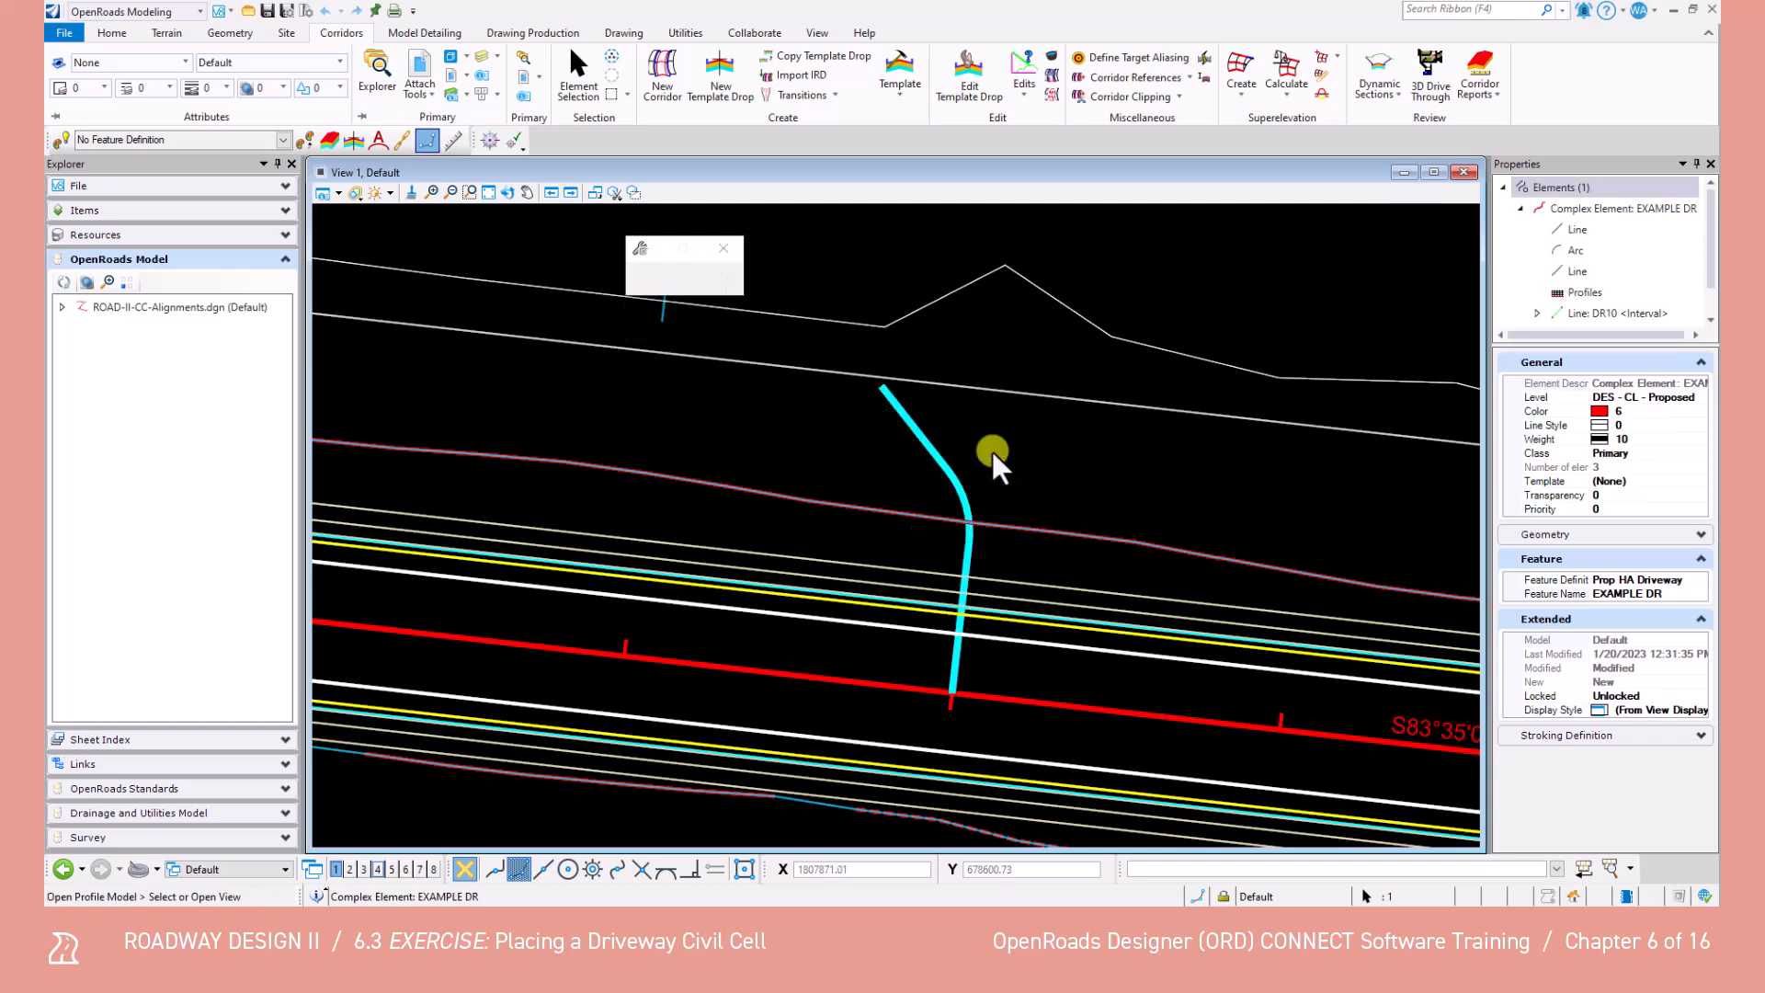
{"action": "left_click", "coordinate": [357, 868]}
{"action": "left_click", "coordinate": [1141, 461]}
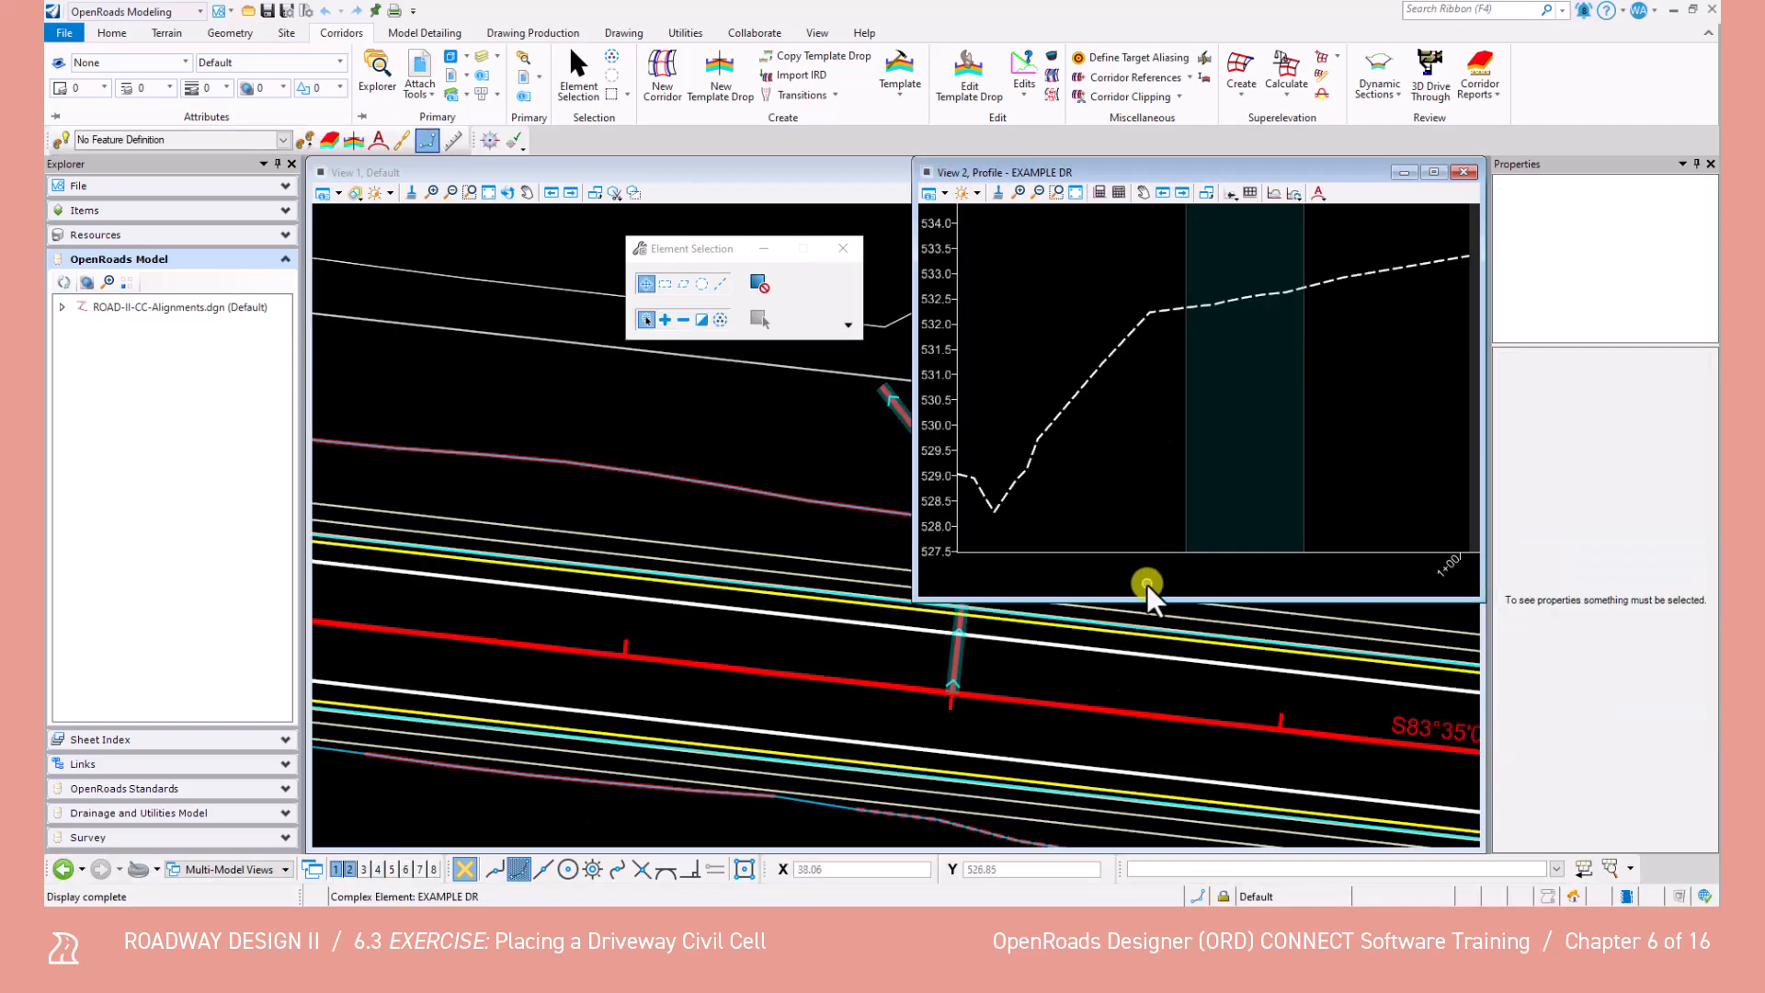
{"action": "left_click_drag", "start_coordinate": [1148, 599], "coordinate": [1153, 841]}
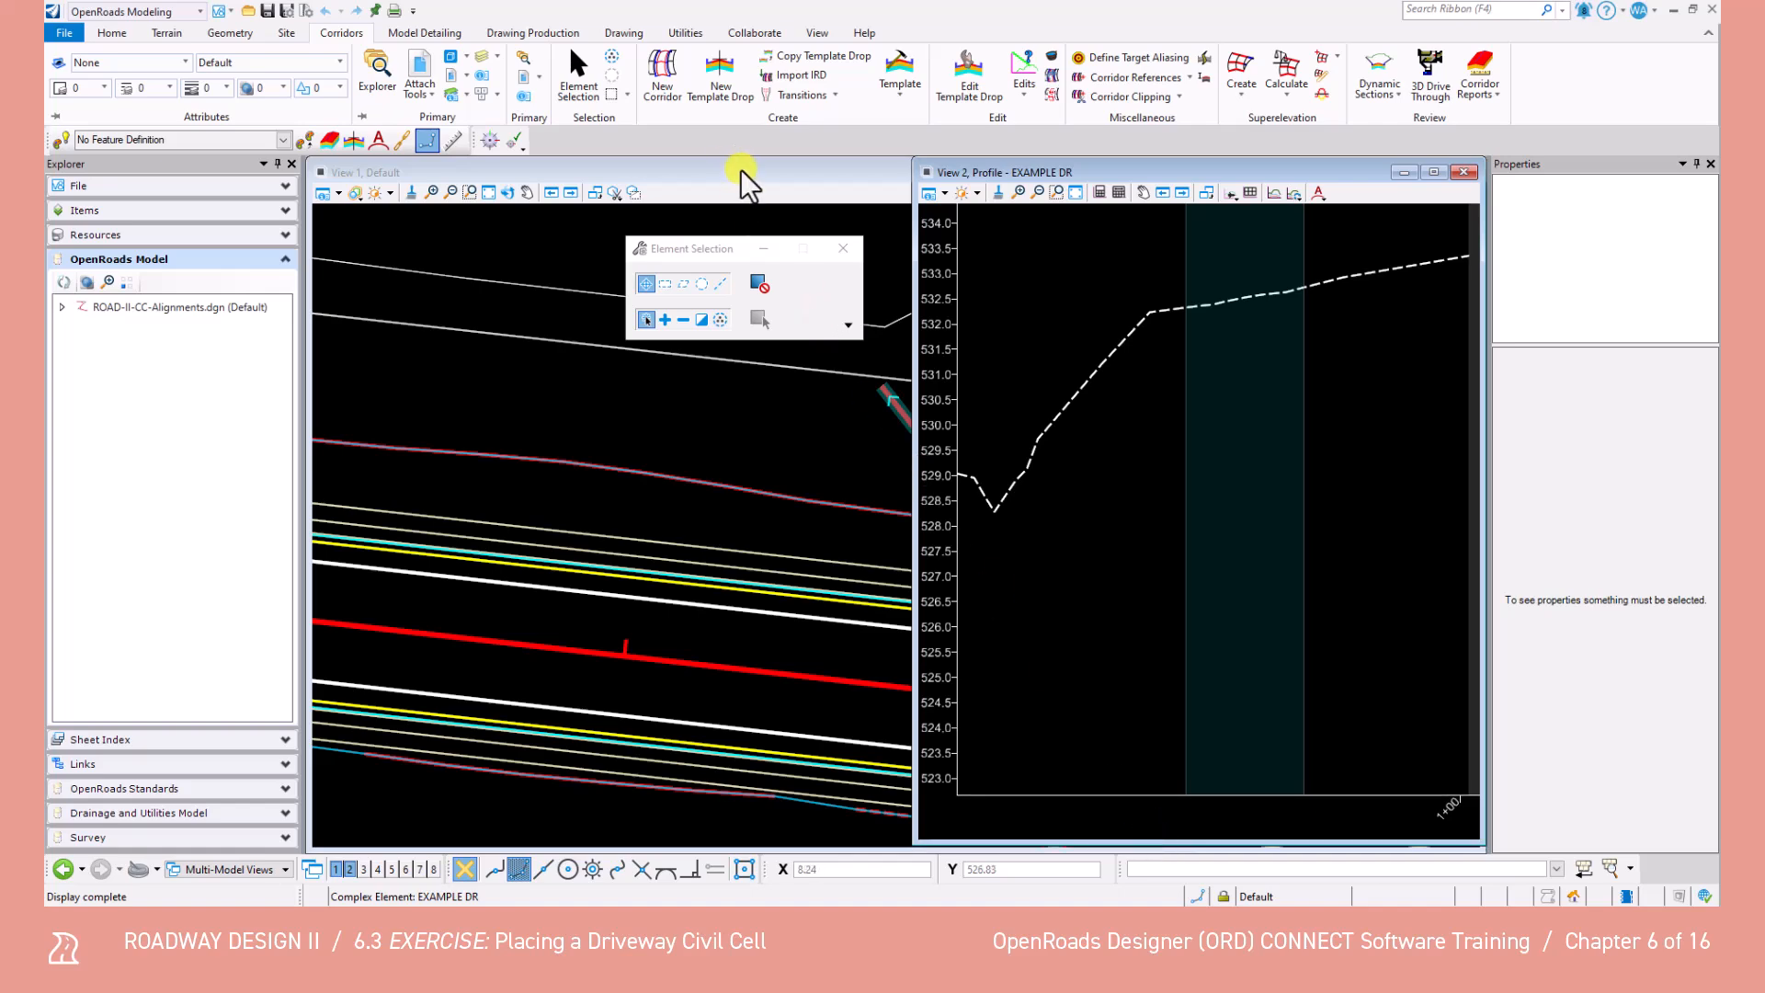
Start the Profile Intersection Point tool and resize View 1 to sit beside the profile view, with the driveway in sight.
{"action": "scroll", "coordinate": [773, 359], "scroll_direction": "down", "scroll_amount": 3}
{"action": "middle_click_drag", "start_coordinate": [798, 454], "coordinate": [621, 454]}
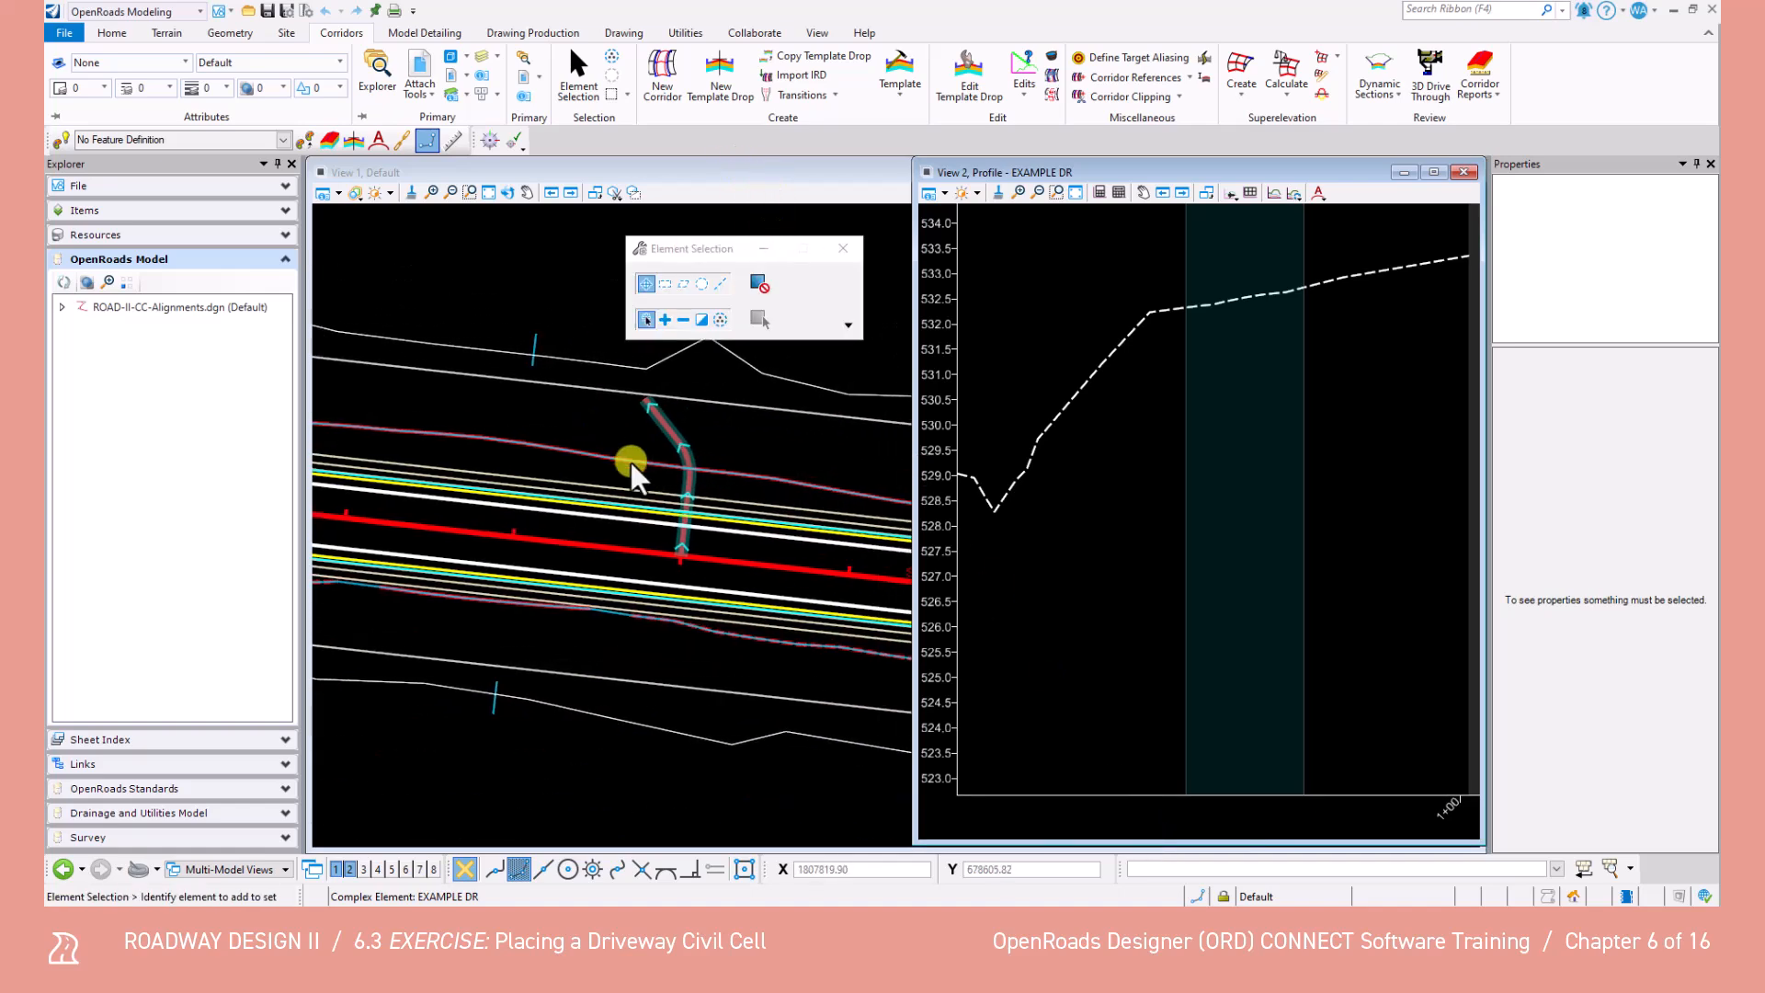
{"action": "scroll", "coordinate": [712, 481], "scroll_direction": "up", "scroll_amount": 2}
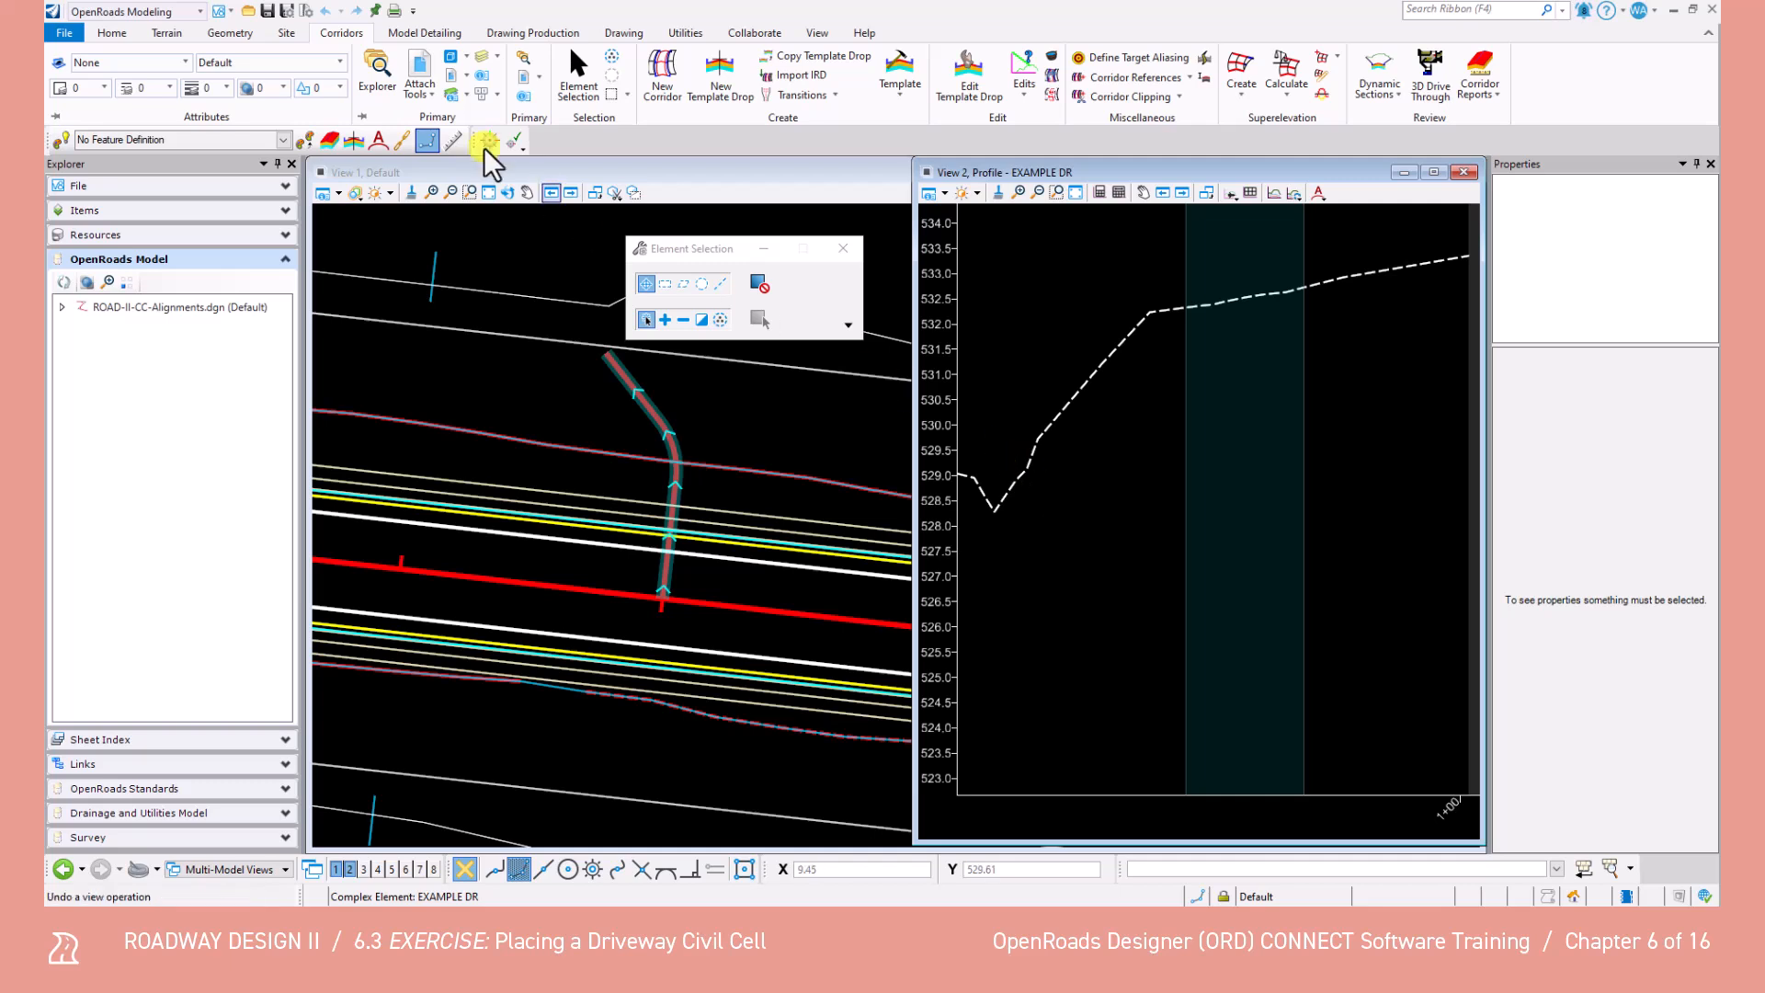
{"action": "scroll", "coordinate": [1155, 96], "scroll_direction": "up", "scroll_amount": 2}
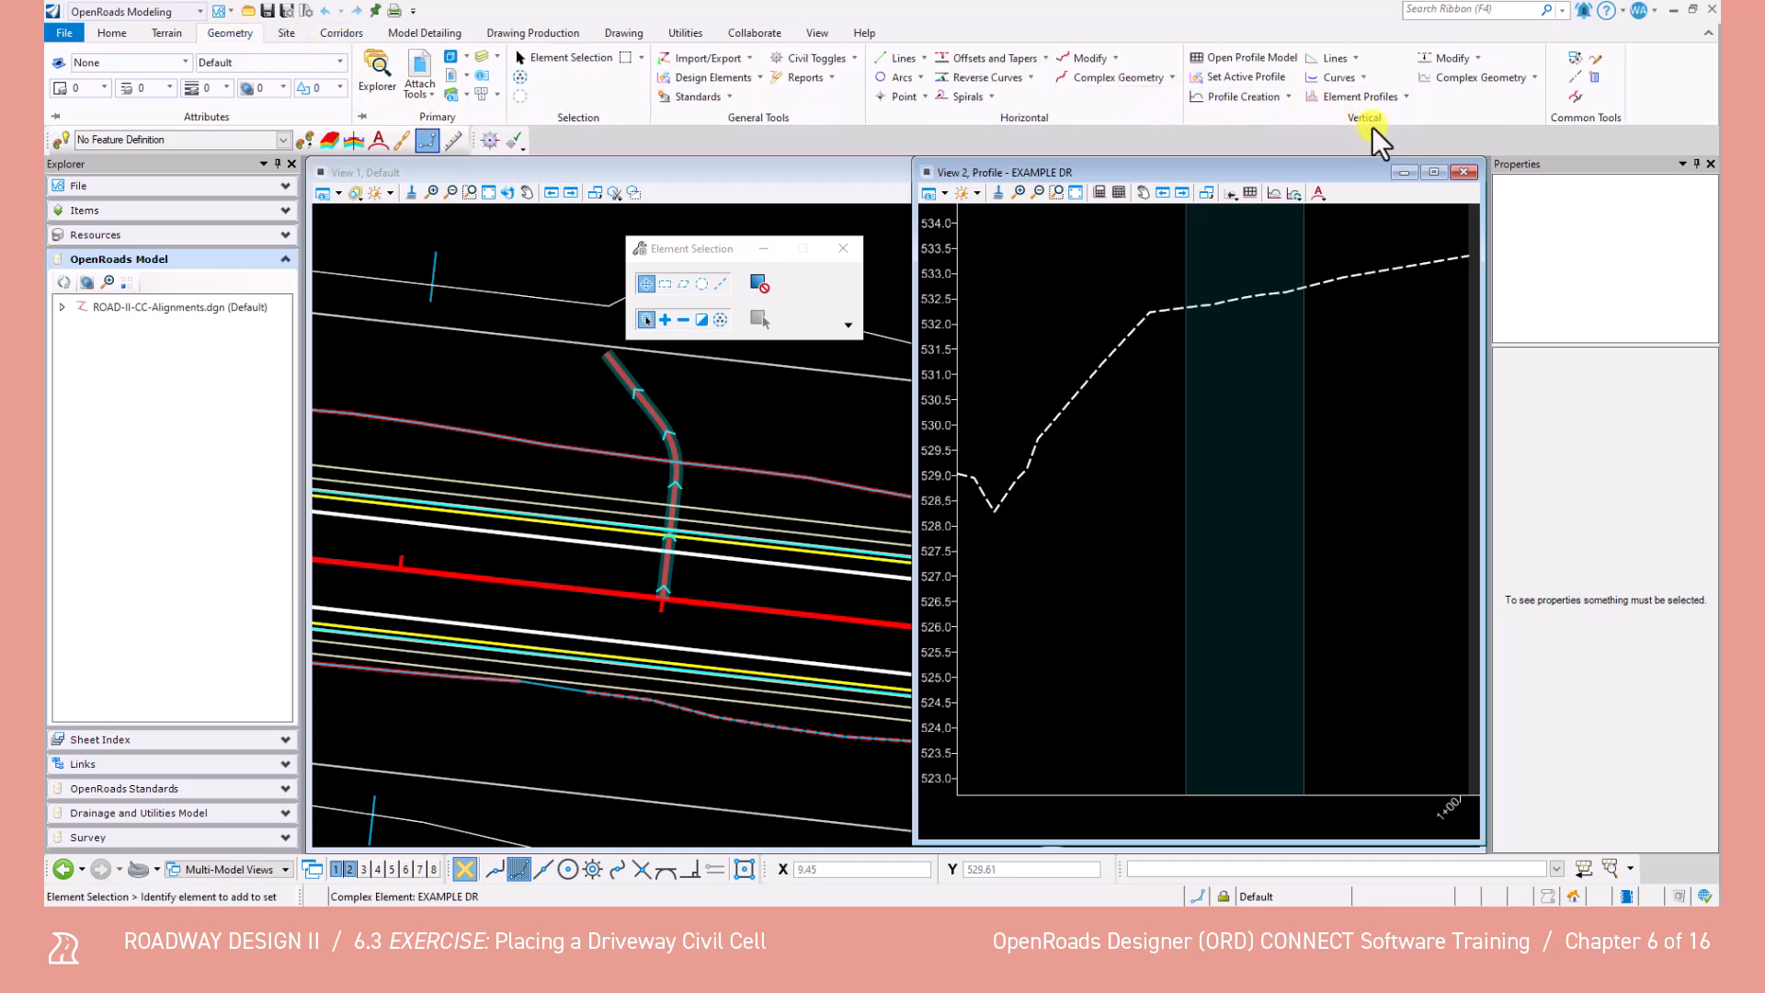
{"action": "left_click", "coordinate": [1288, 98]}
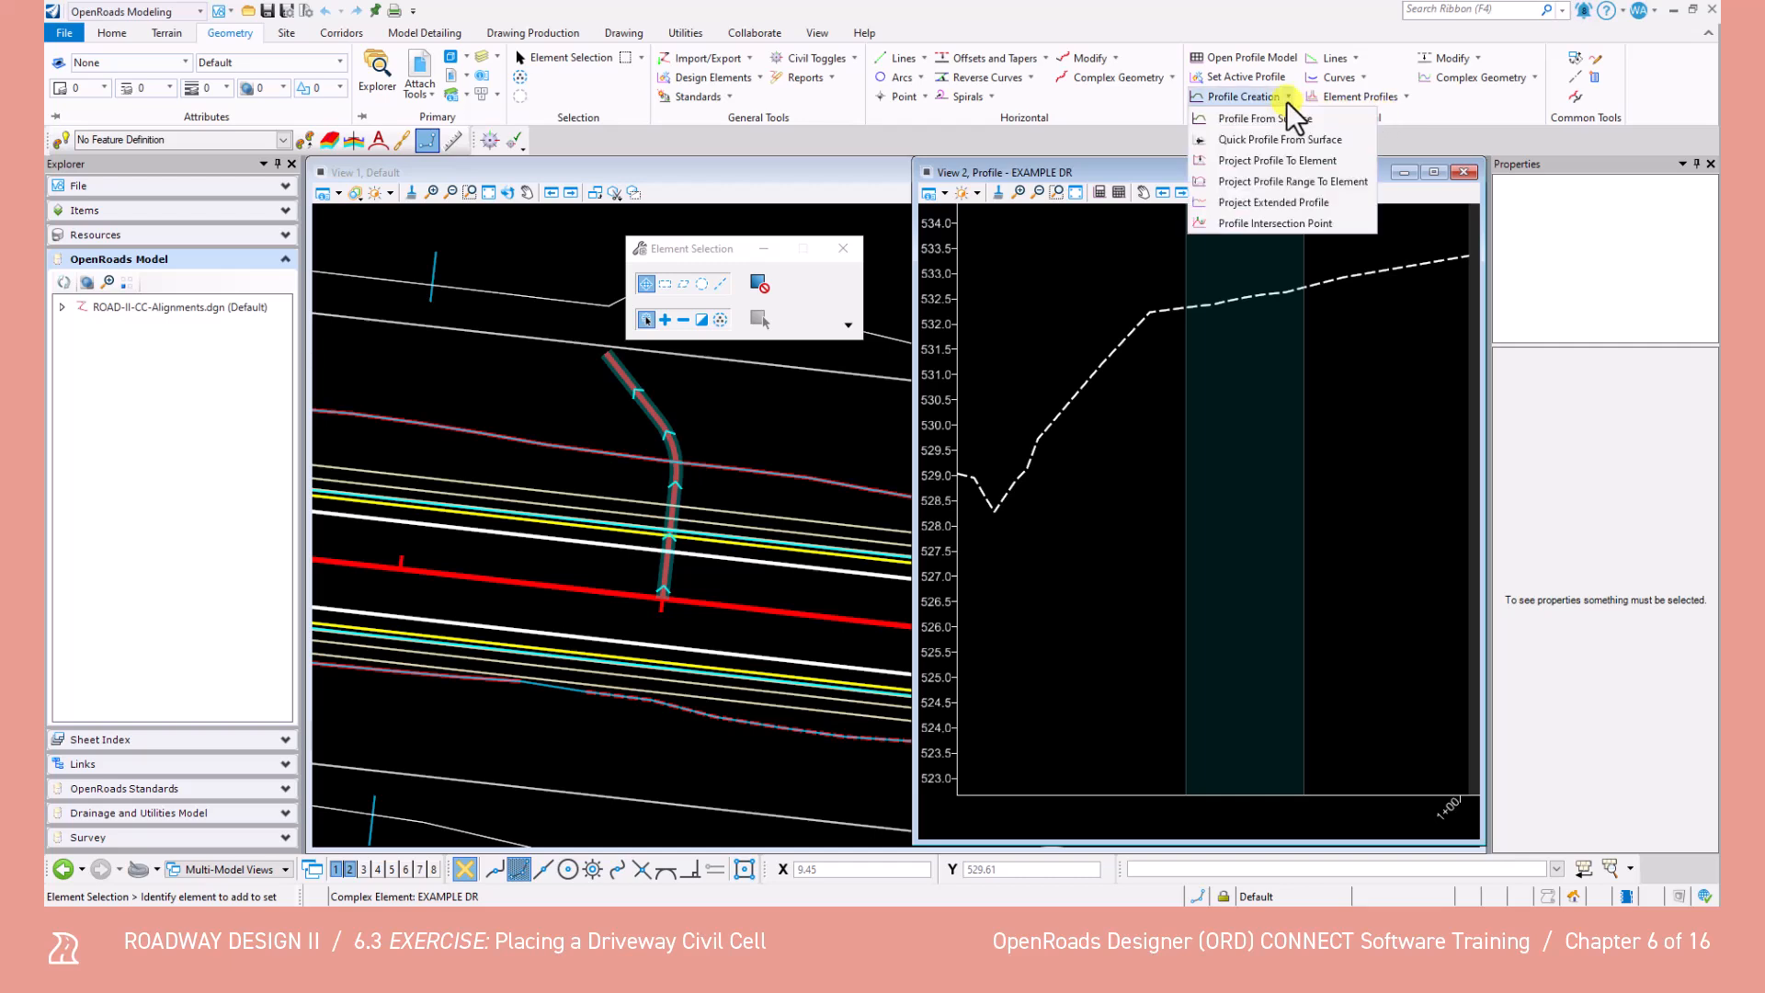
{"action": "left_click", "coordinate": [1275, 224]}
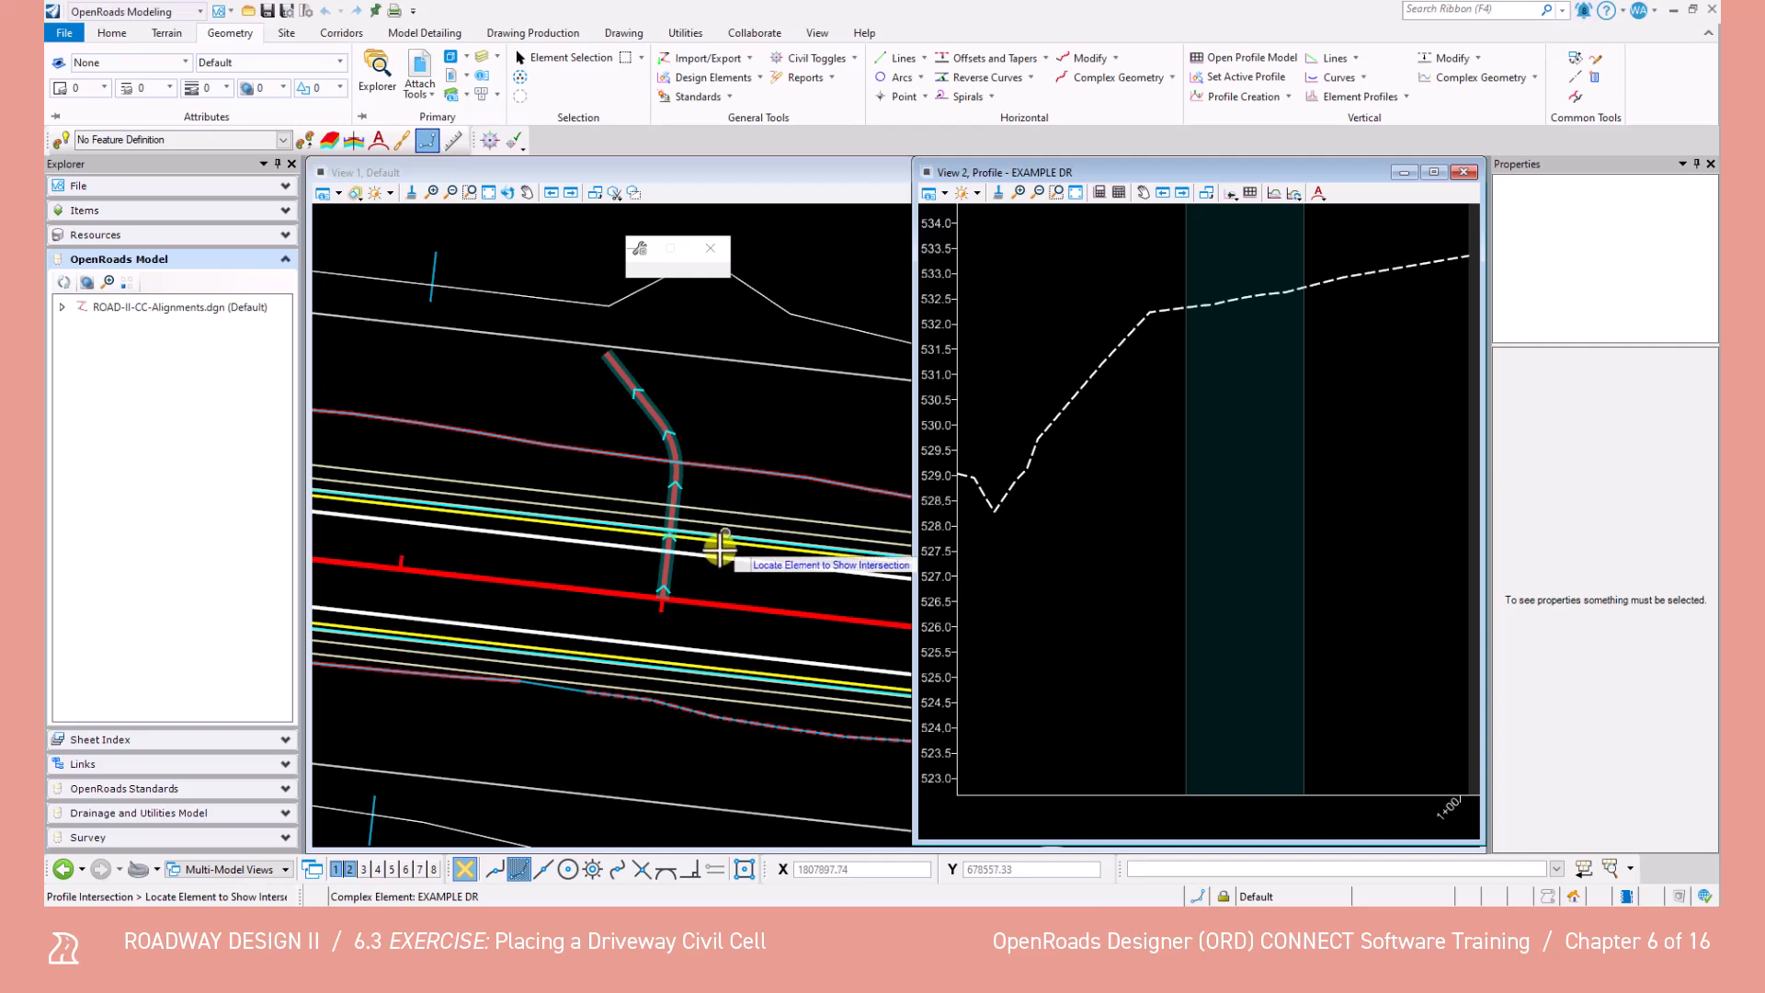
{"action": "scroll", "coordinate": [678, 593], "scroll_direction": "up", "scroll_amount": 3}
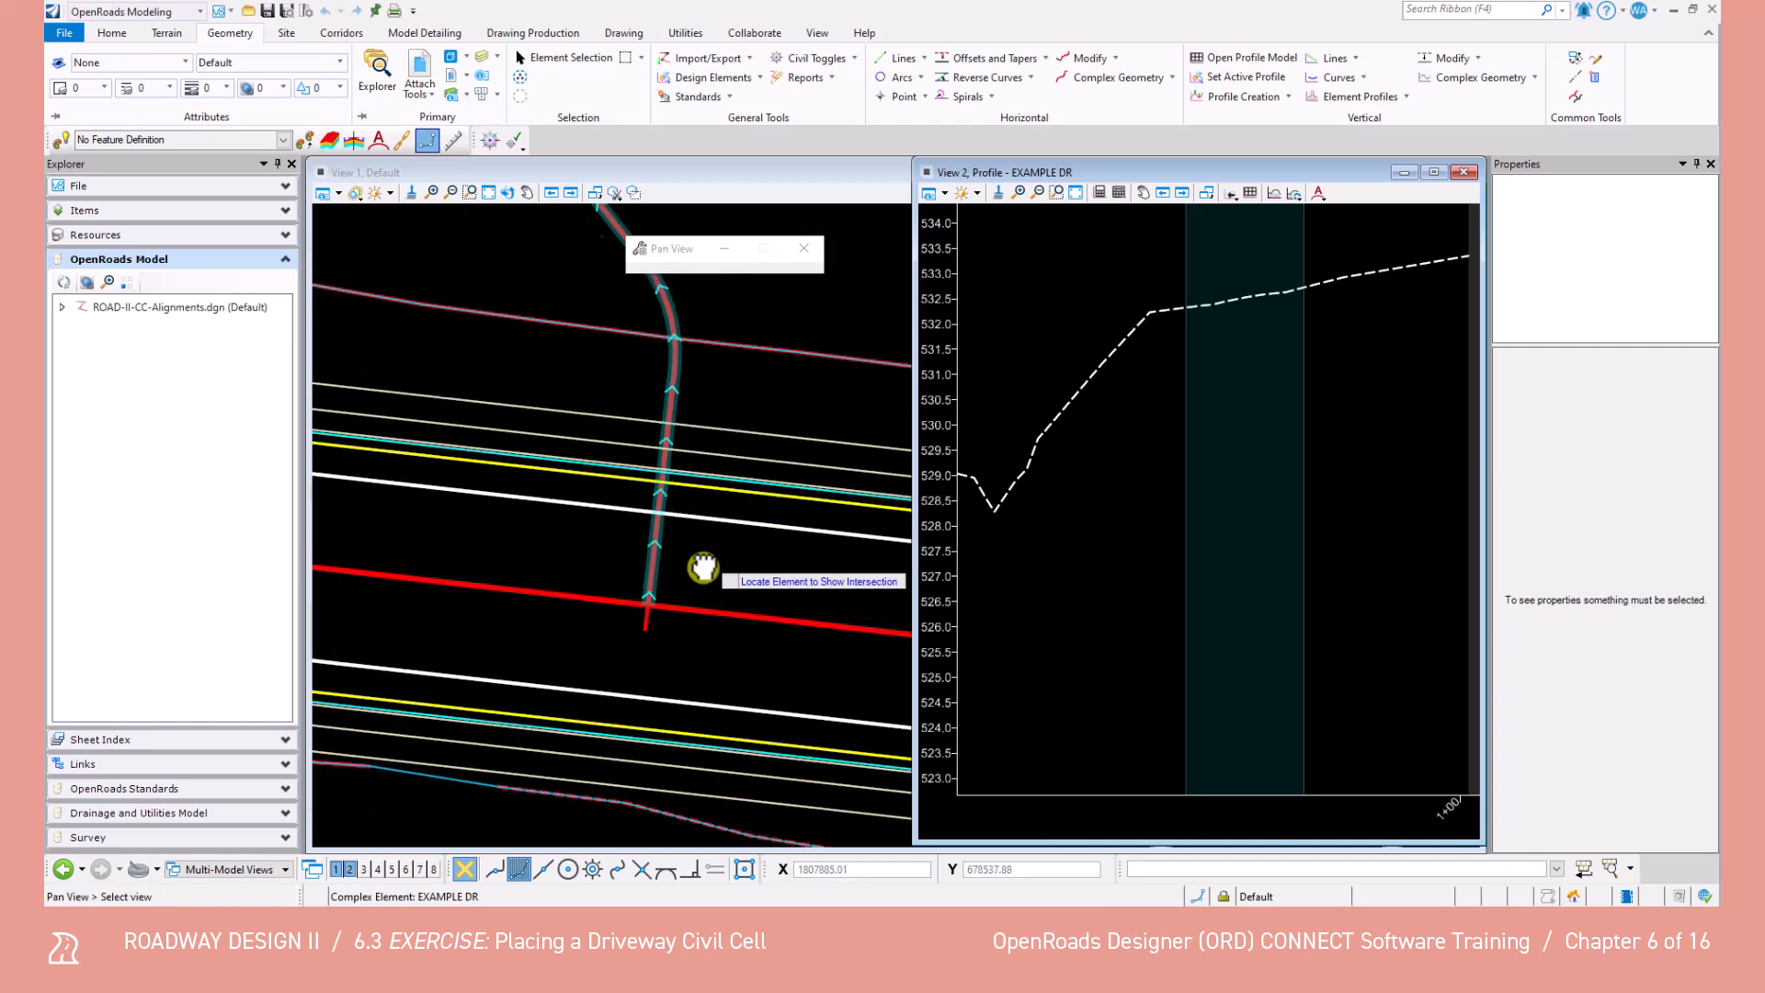
{"action": "middle_click_drag", "start_coordinate": [699, 563], "coordinate": [676, 626]}
{"action": "left_click", "coordinate": [665, 175]}
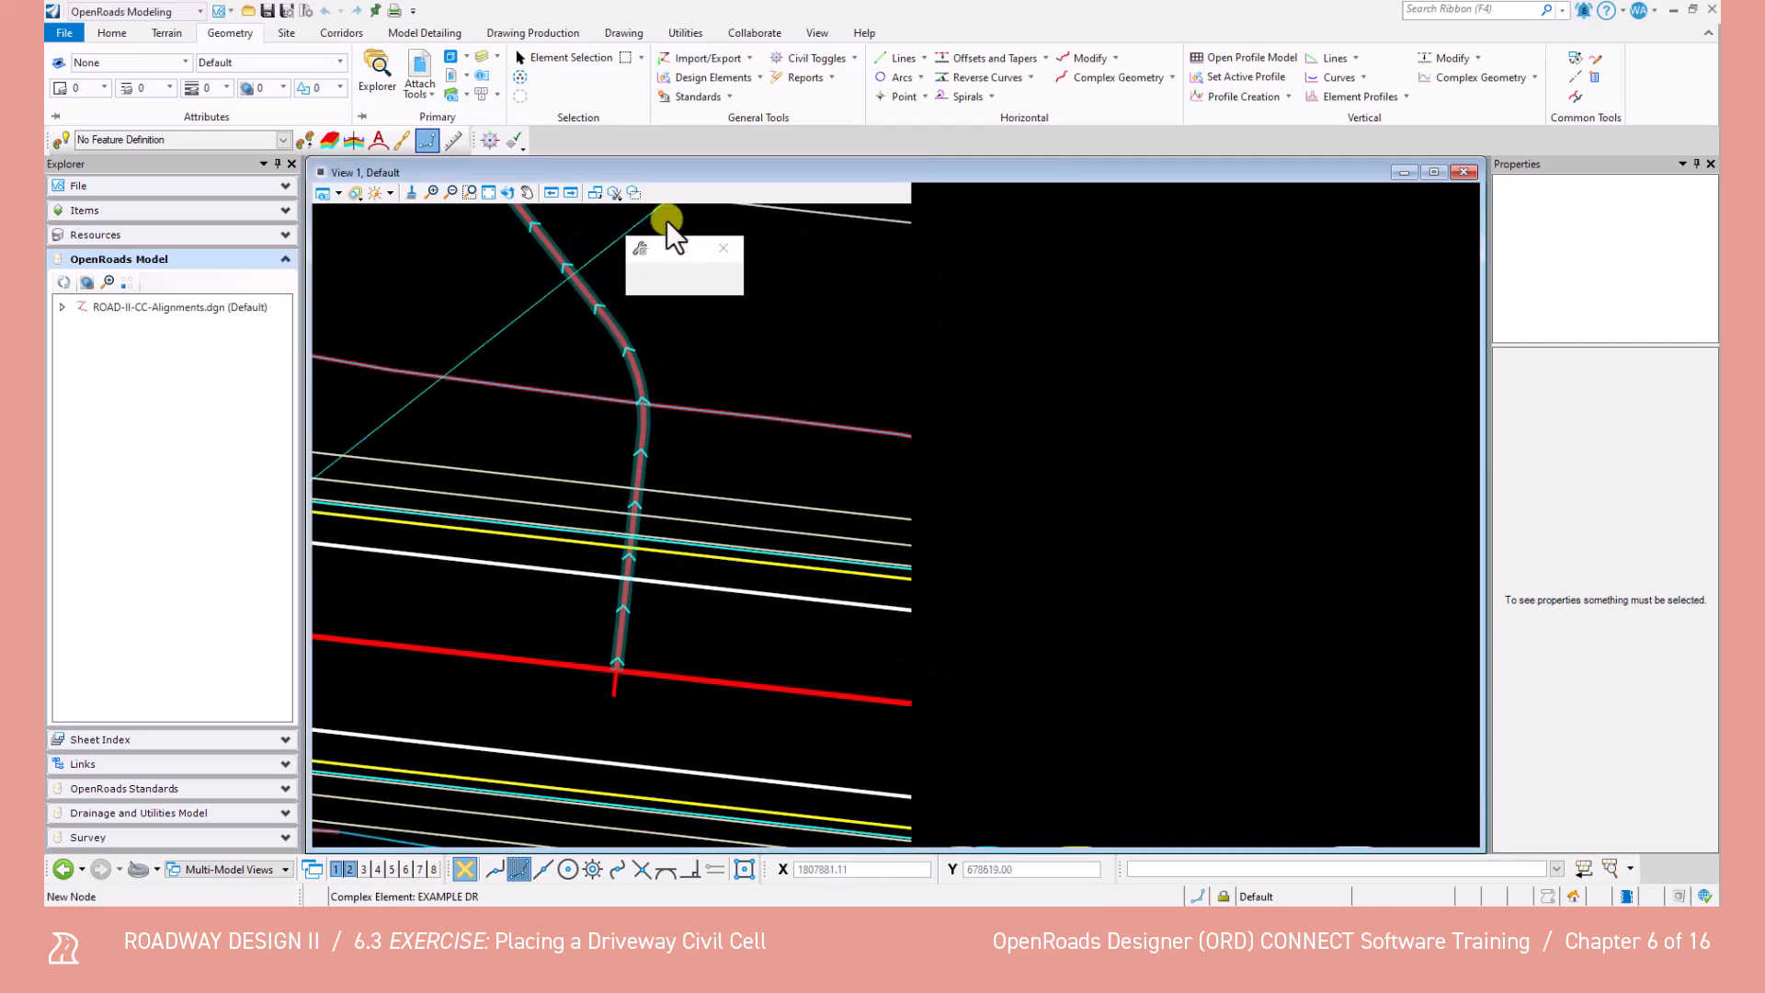
{"action": "left_click_drag", "start_coordinate": [1482, 382], "coordinate": [908, 410]}
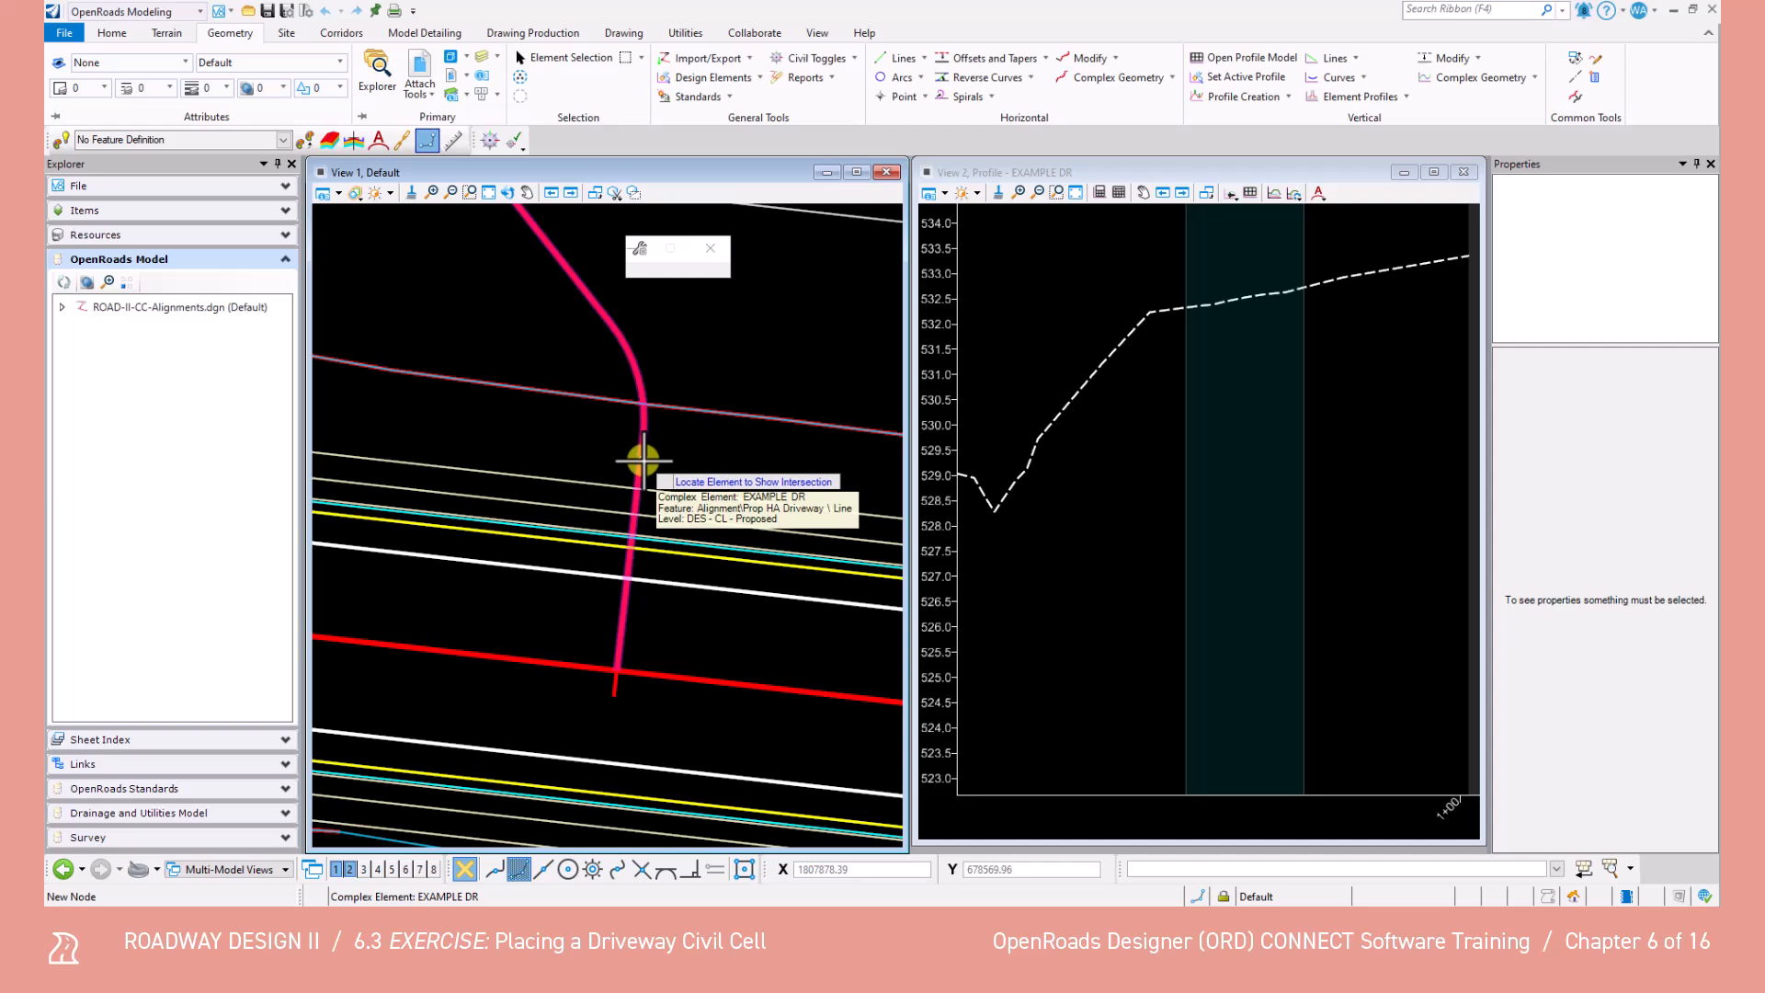
Show profile intersection points on the EXAMPLE DR driveway for the EOP_L pavement edge and the PSHCG_L paved shoulder edge.
{"action": "left_click", "coordinate": [644, 459]}
{"action": "scroll", "coordinate": [687, 507], "scroll_direction": "up", "scroll_amount": 2}
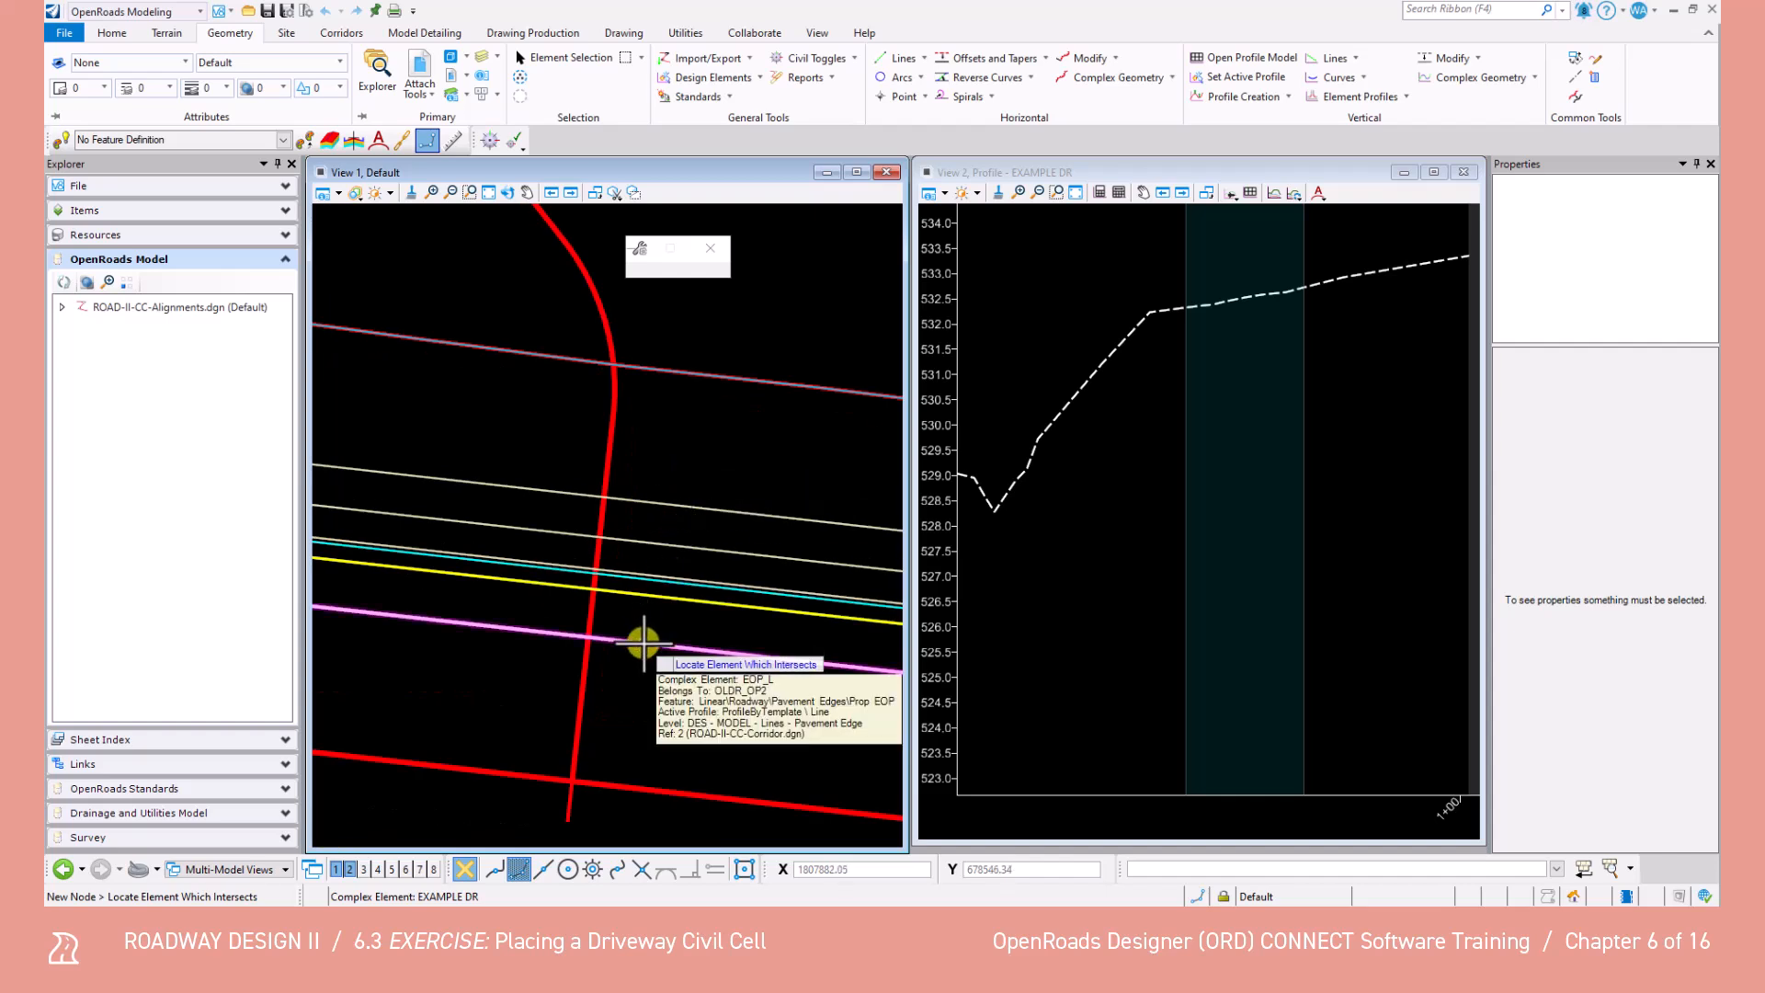
{"action": "left_click", "coordinate": [644, 640]}
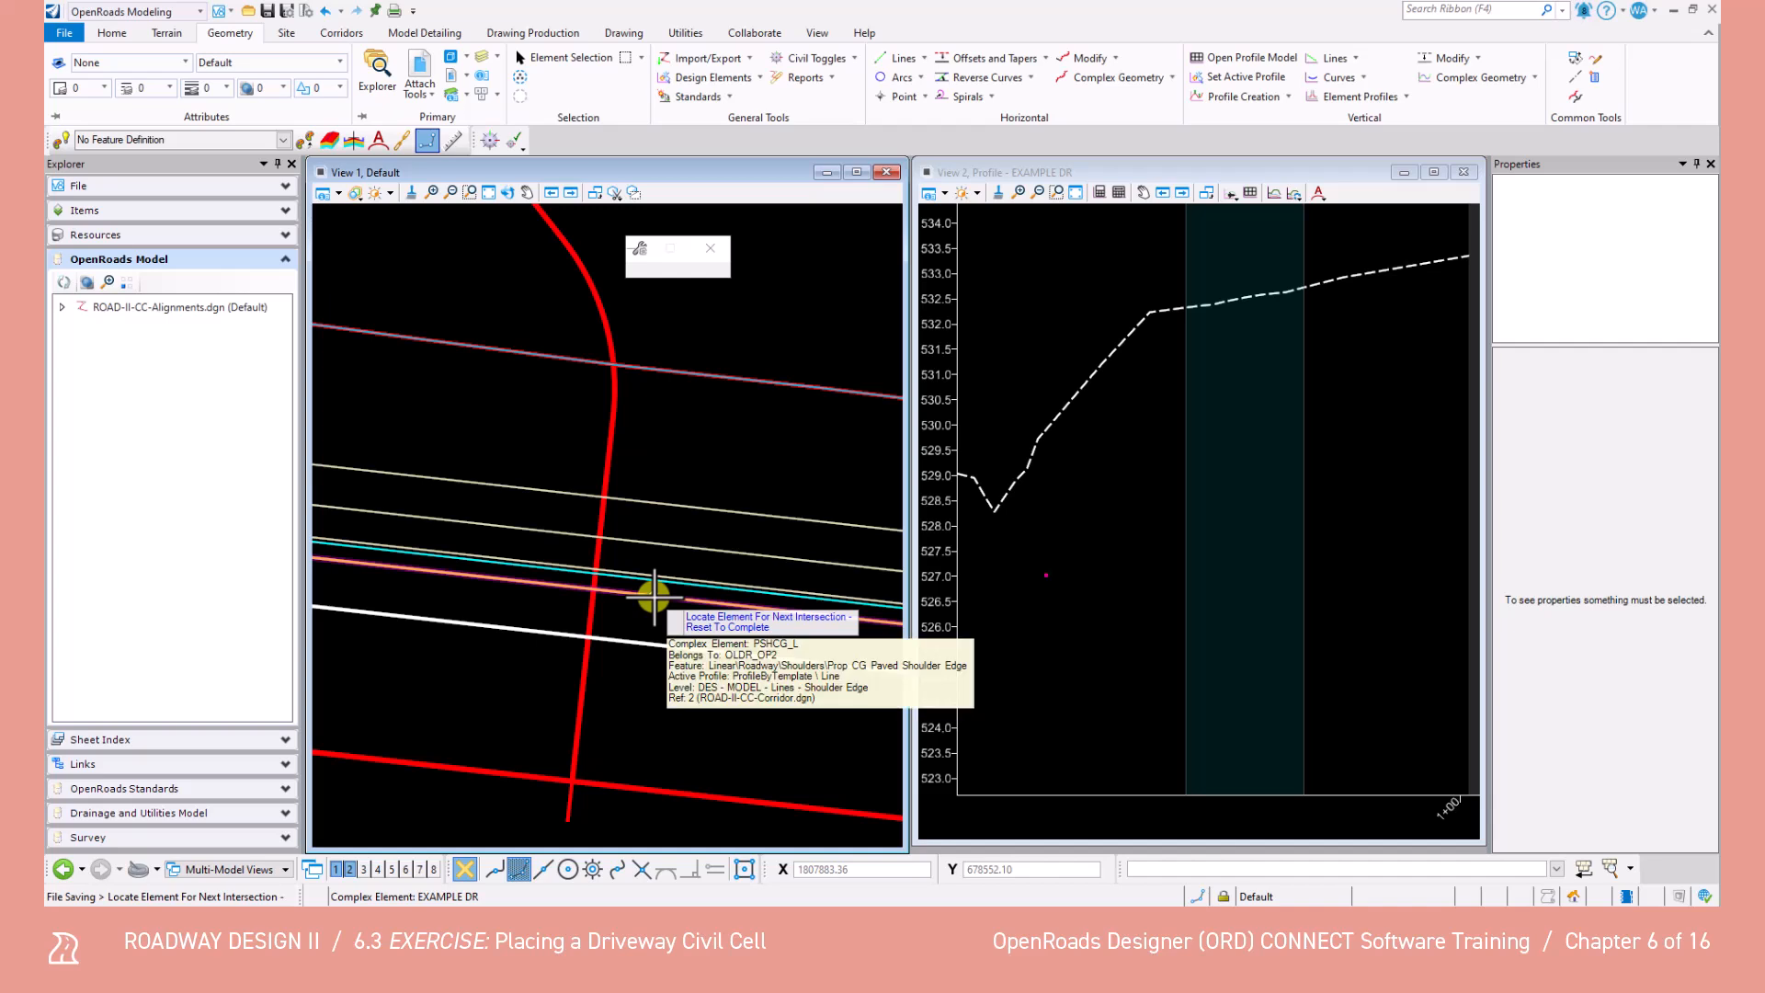
{"action": "left_click", "coordinate": [654, 595]}
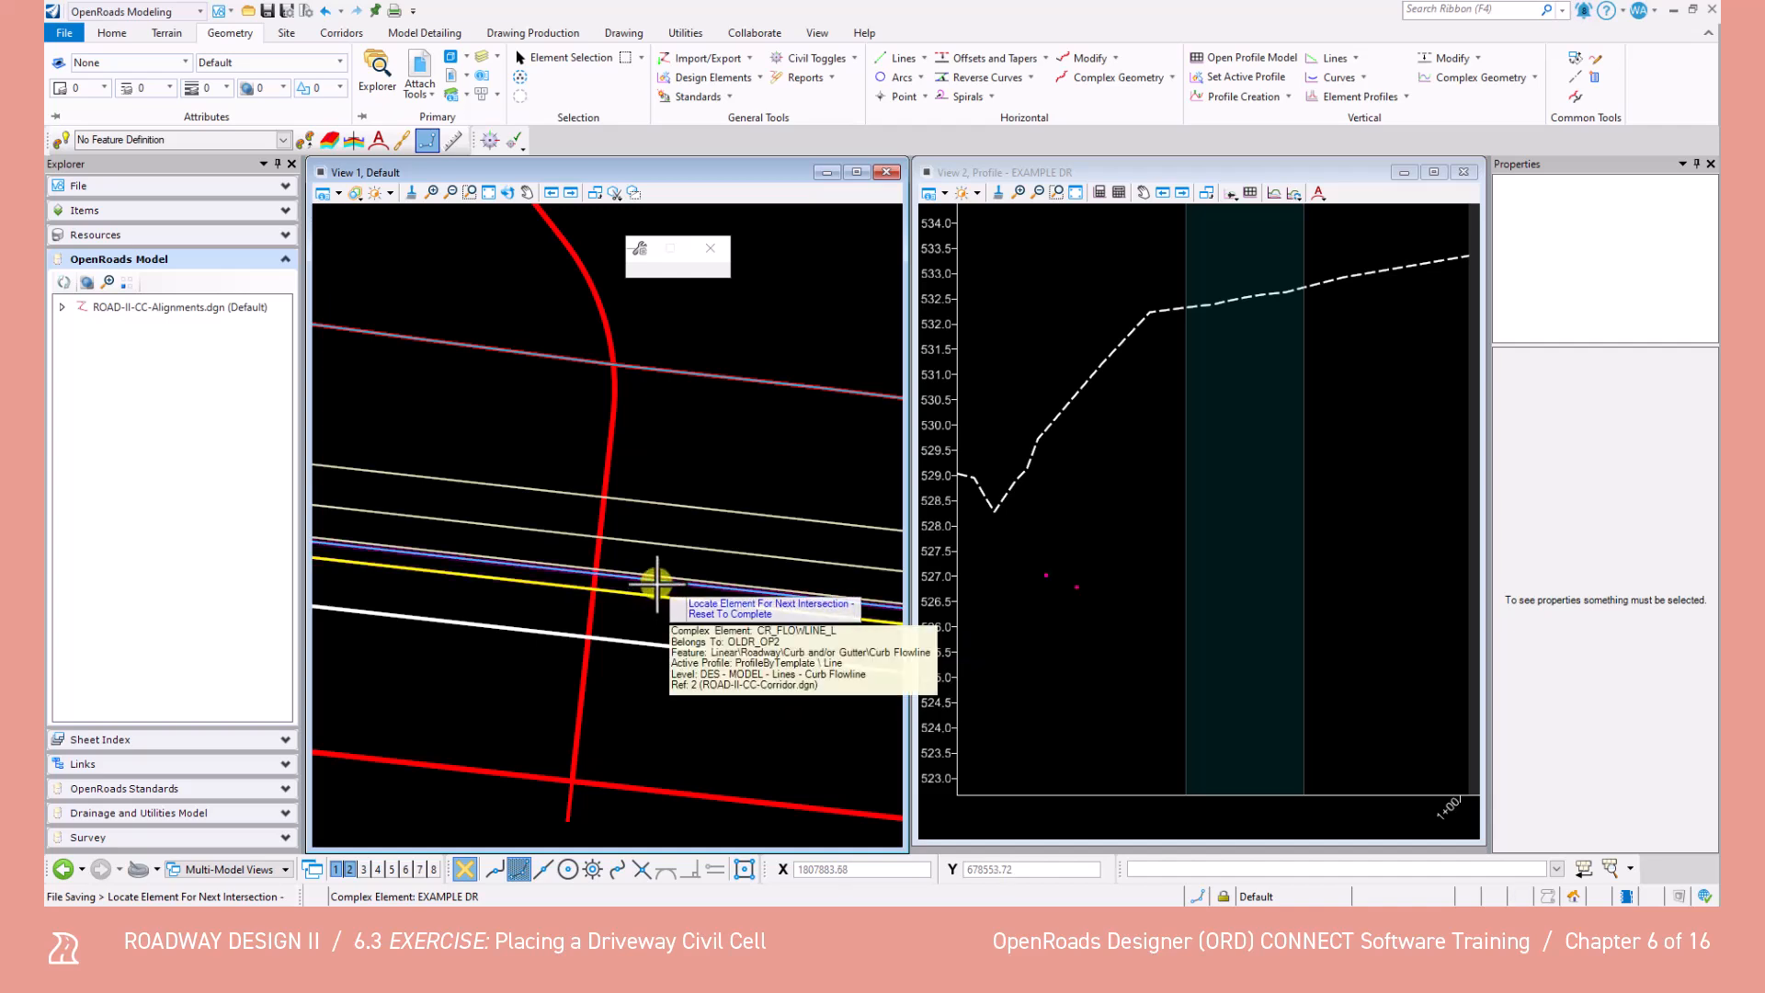
Add profile intersection points for the CR_FLOWLINE_L curb flowline and the three corridor lines beyond it.
{"action": "scroll", "coordinate": [656, 582], "scroll_direction": "up", "scroll_amount": 2}
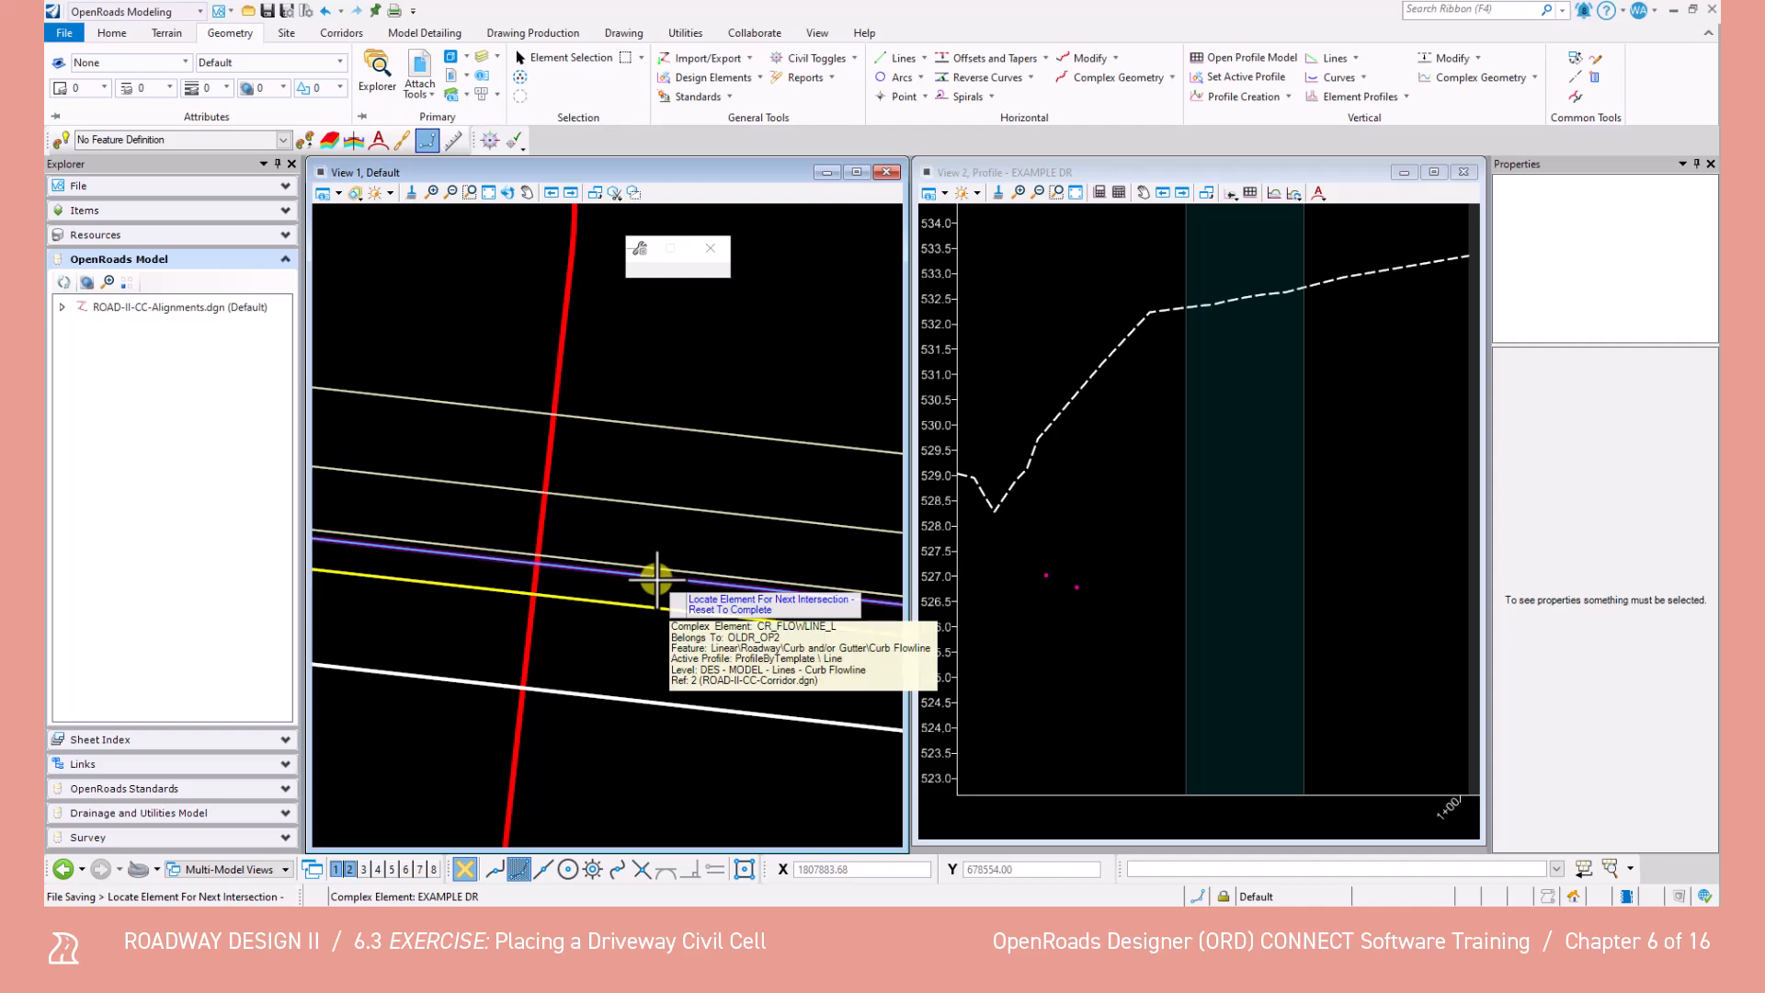
{"action": "left_click", "coordinate": [657, 580]}
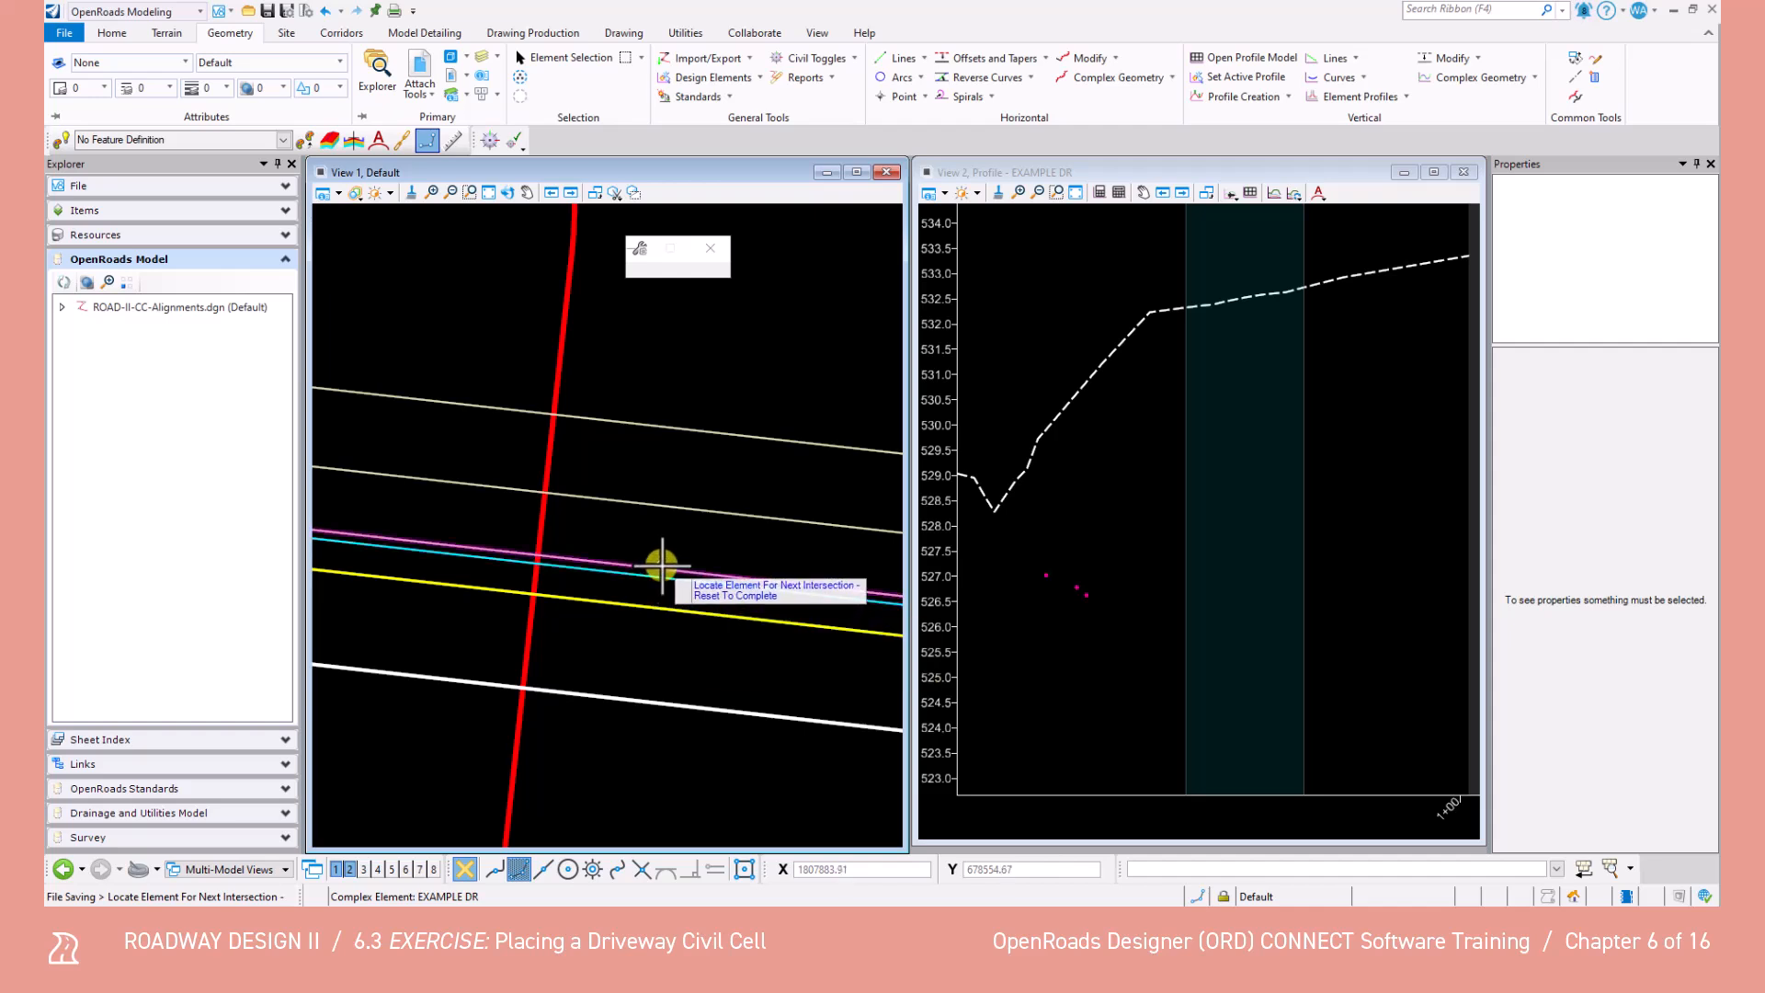
{"action": "left_click", "coordinate": [662, 565]}
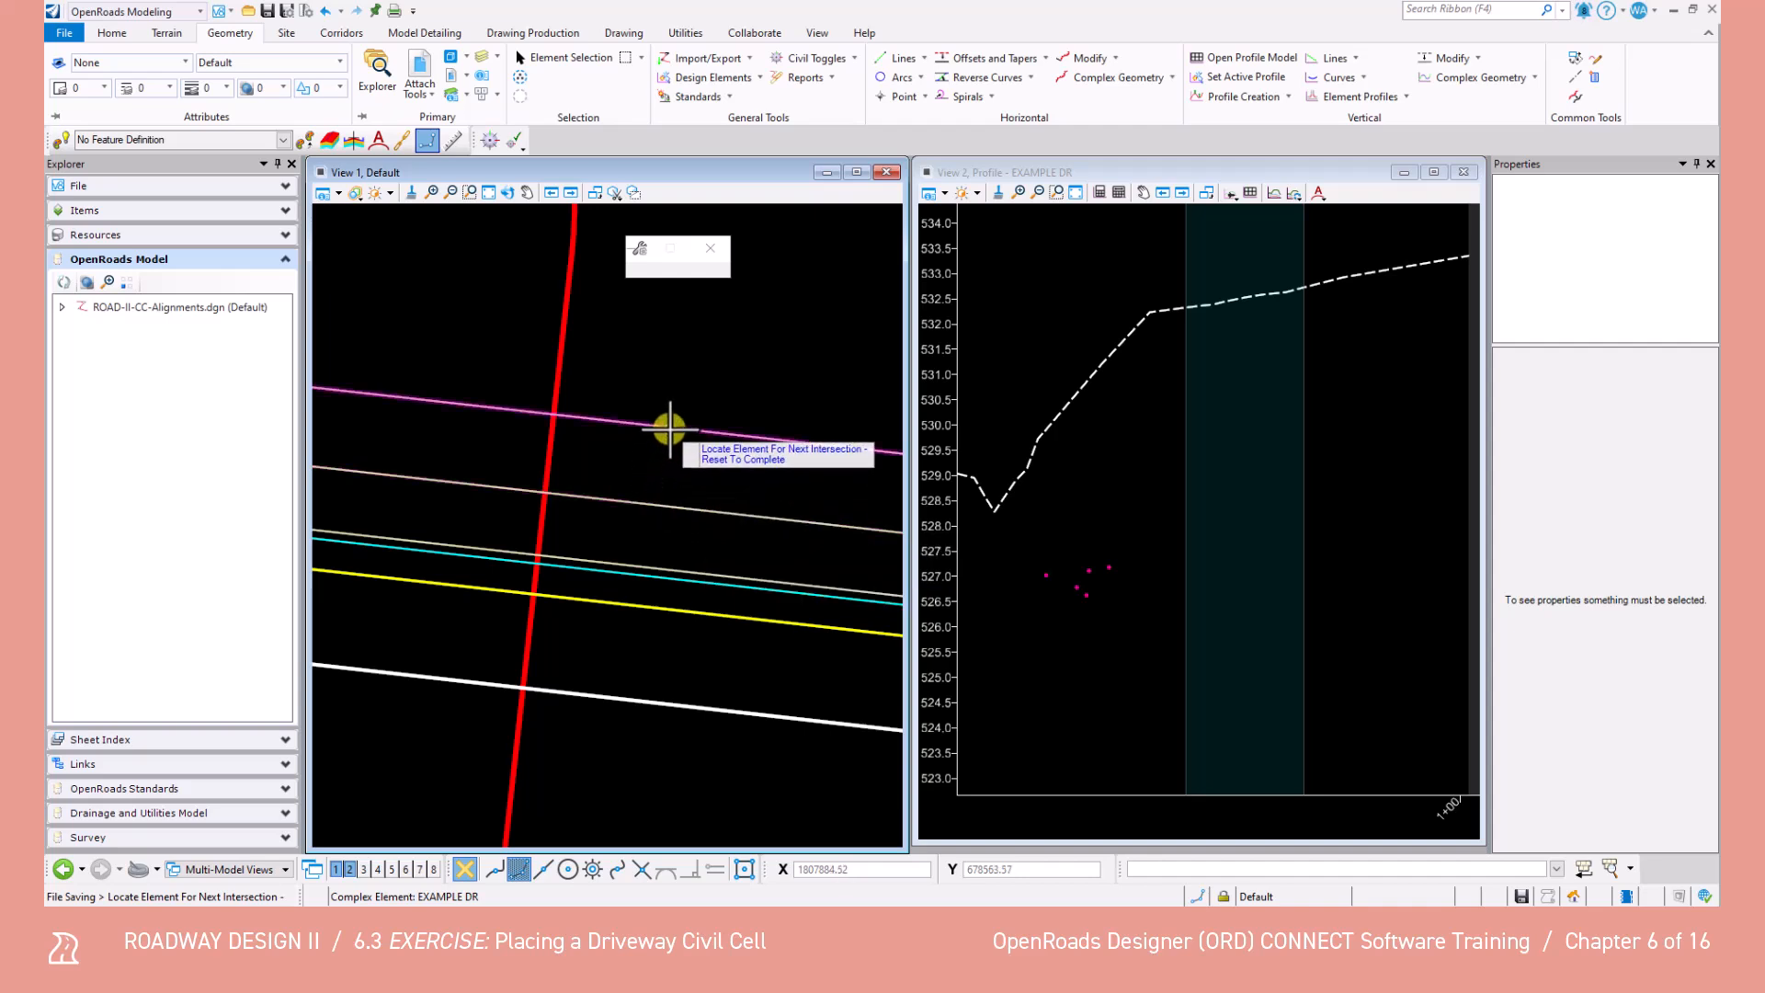
{"action": "left_click", "coordinate": [670, 428]}
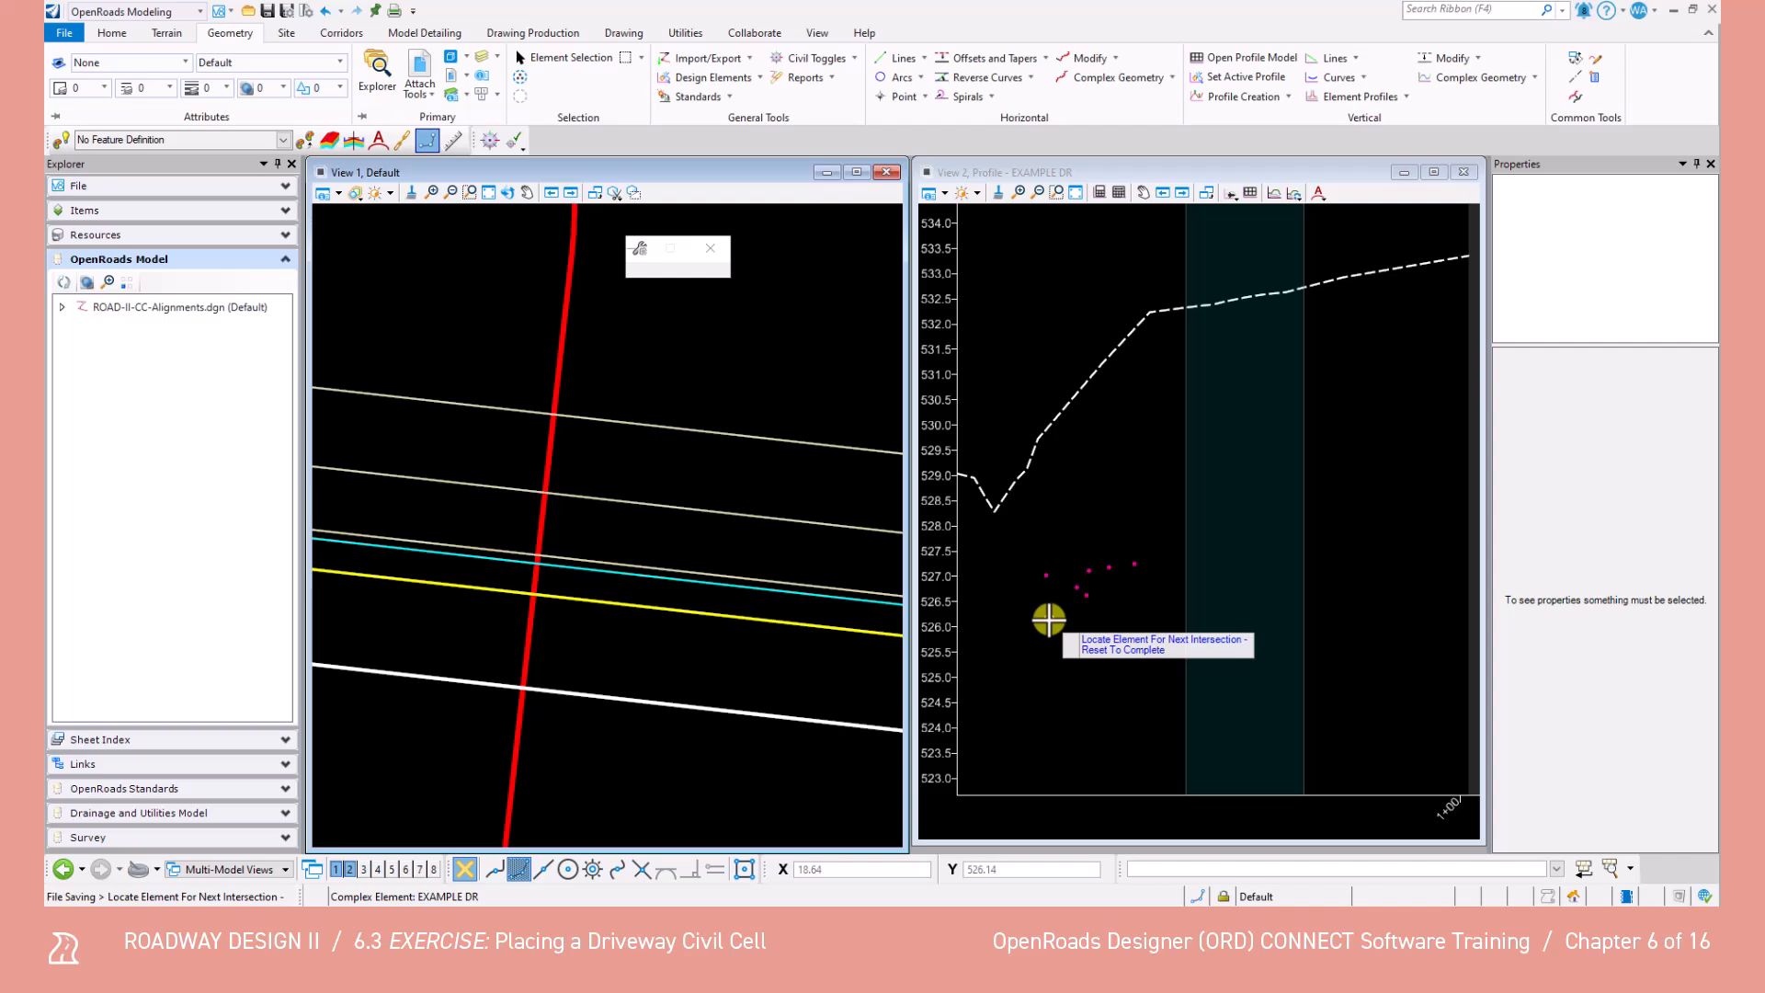
Make Prop VA Driveway, from the proposed roadway profile definitions, the active feature definition and enable its use for new elements.
{"action": "left_click", "coordinate": [284, 140]}
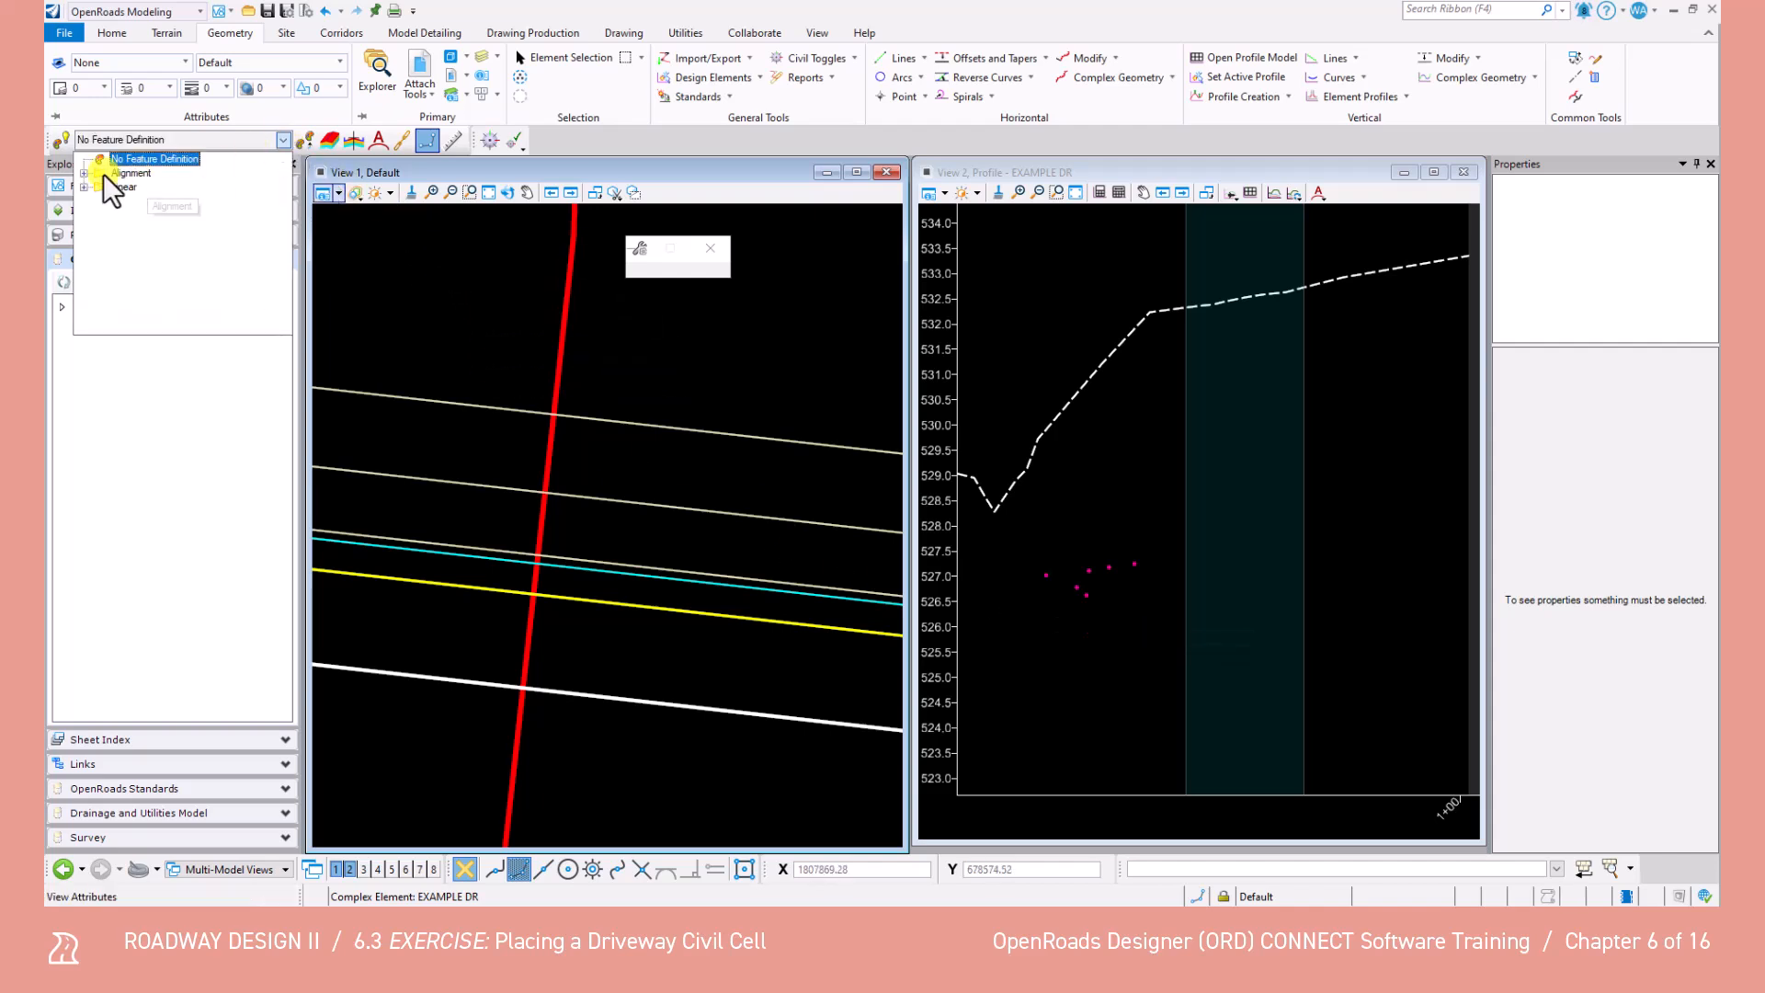
{"action": "left_click", "coordinate": [100, 270]}
{"action": "left_click", "coordinate": [116, 313]}
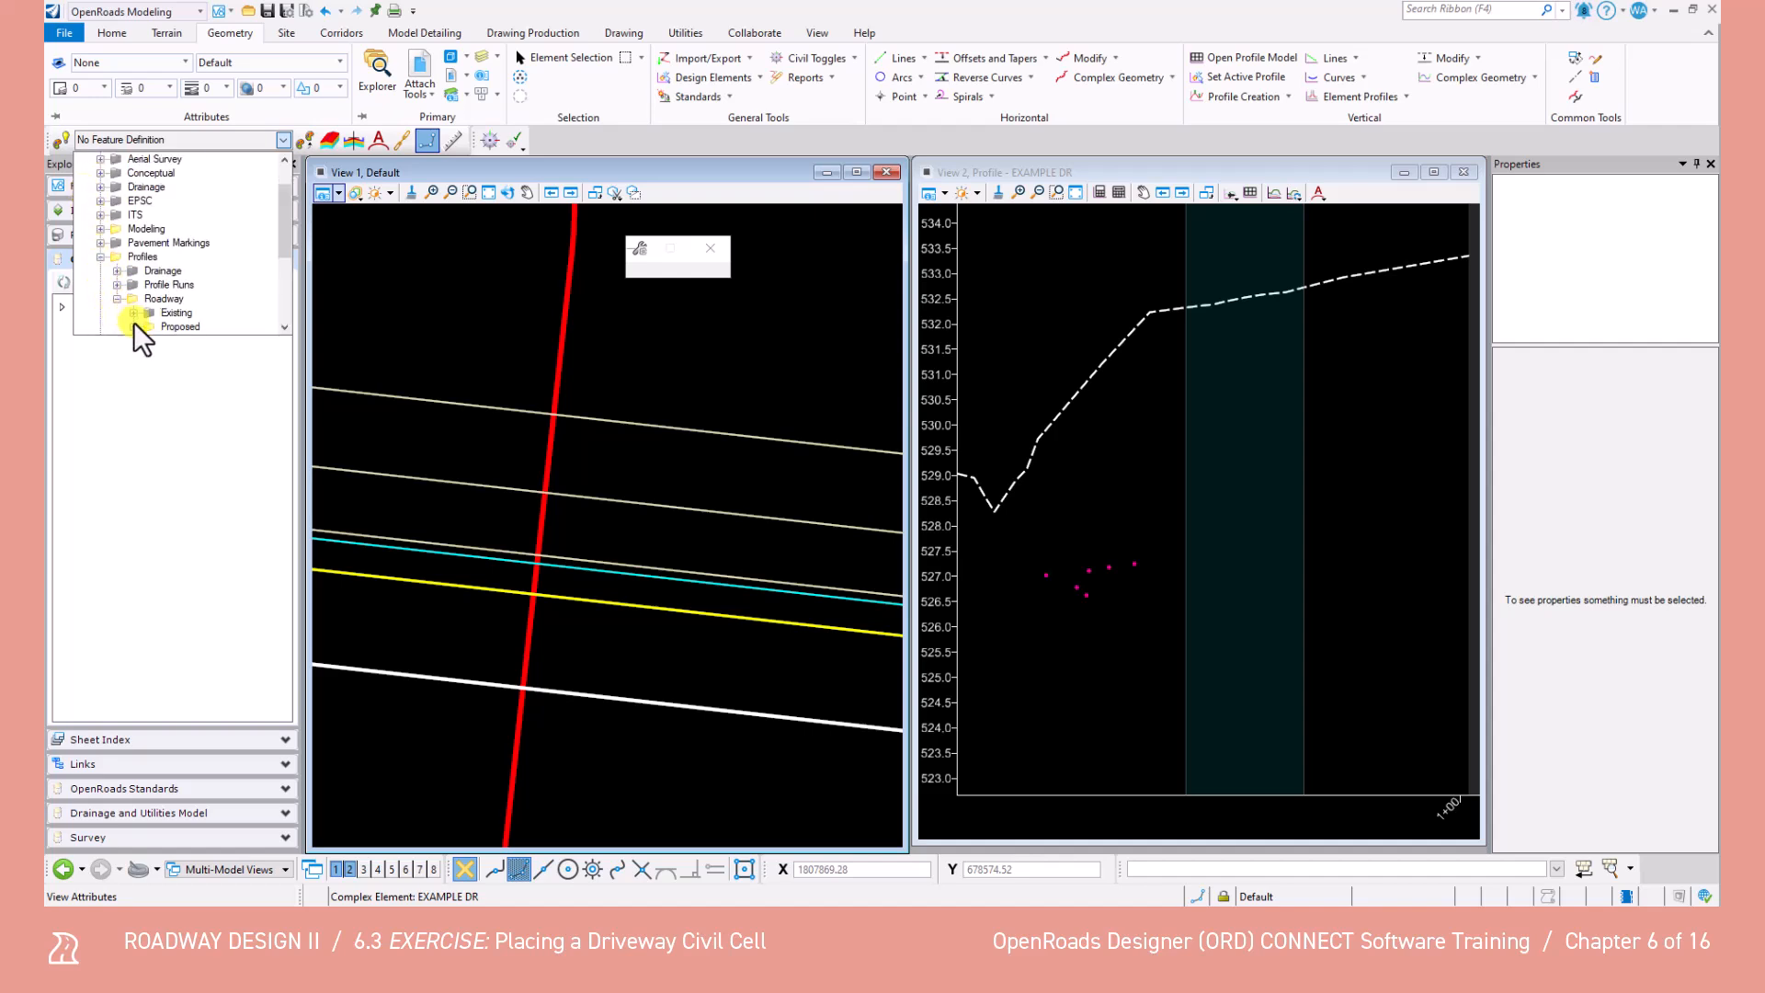
{"action": "left_click", "coordinate": [134, 325]}
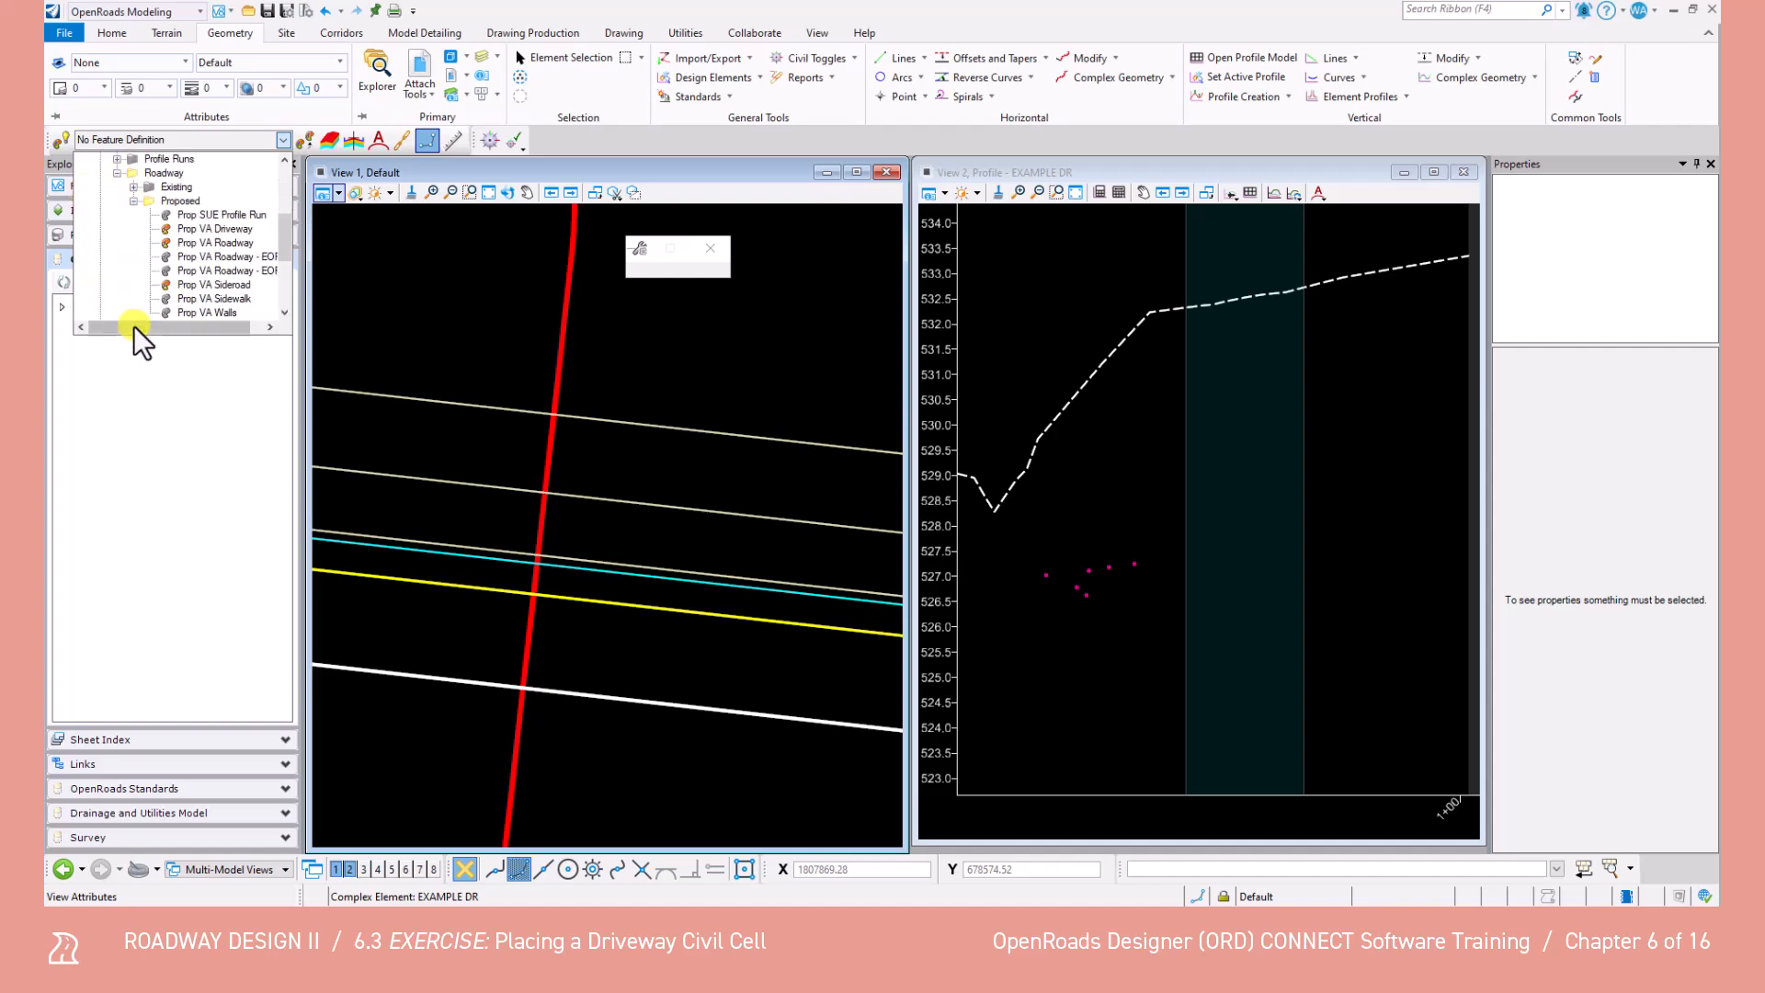
{"action": "left_click", "coordinate": [217, 229]}
{"action": "left_click", "coordinate": [60, 142]}
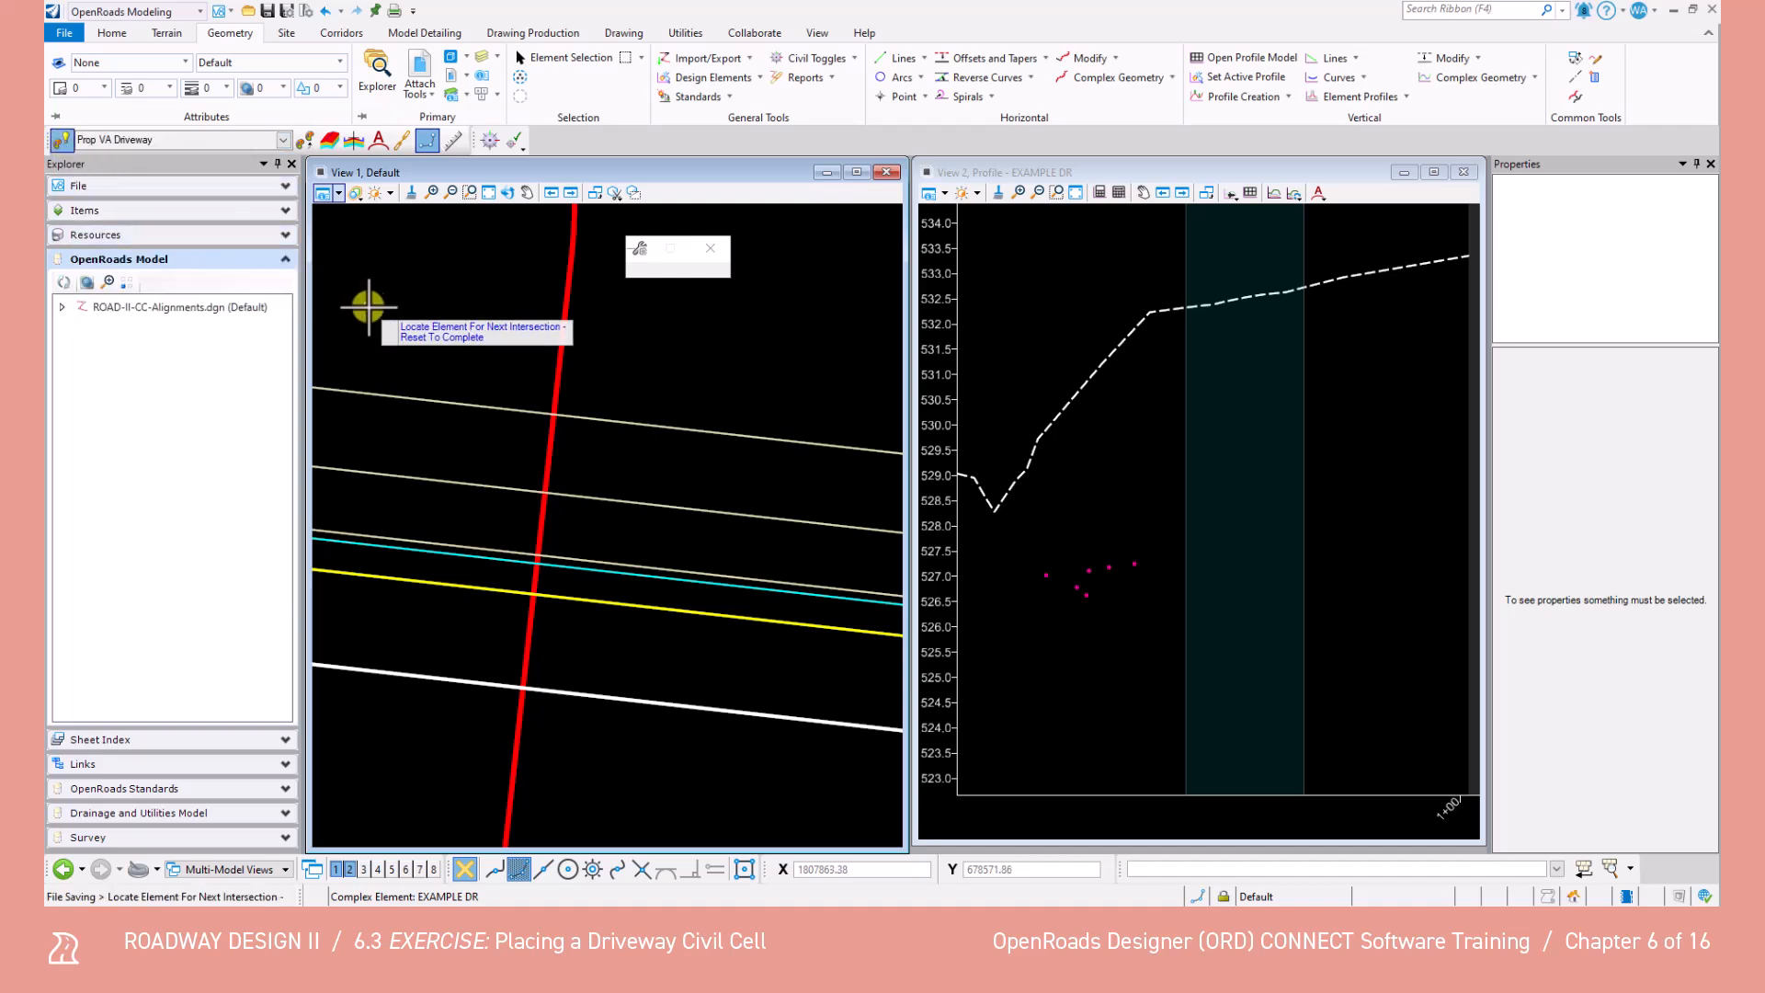
Draw a profile line between points from the EOP_L intersection point to the paved shoulder edge point.
{"action": "left_click", "coordinate": [1351, 56]}
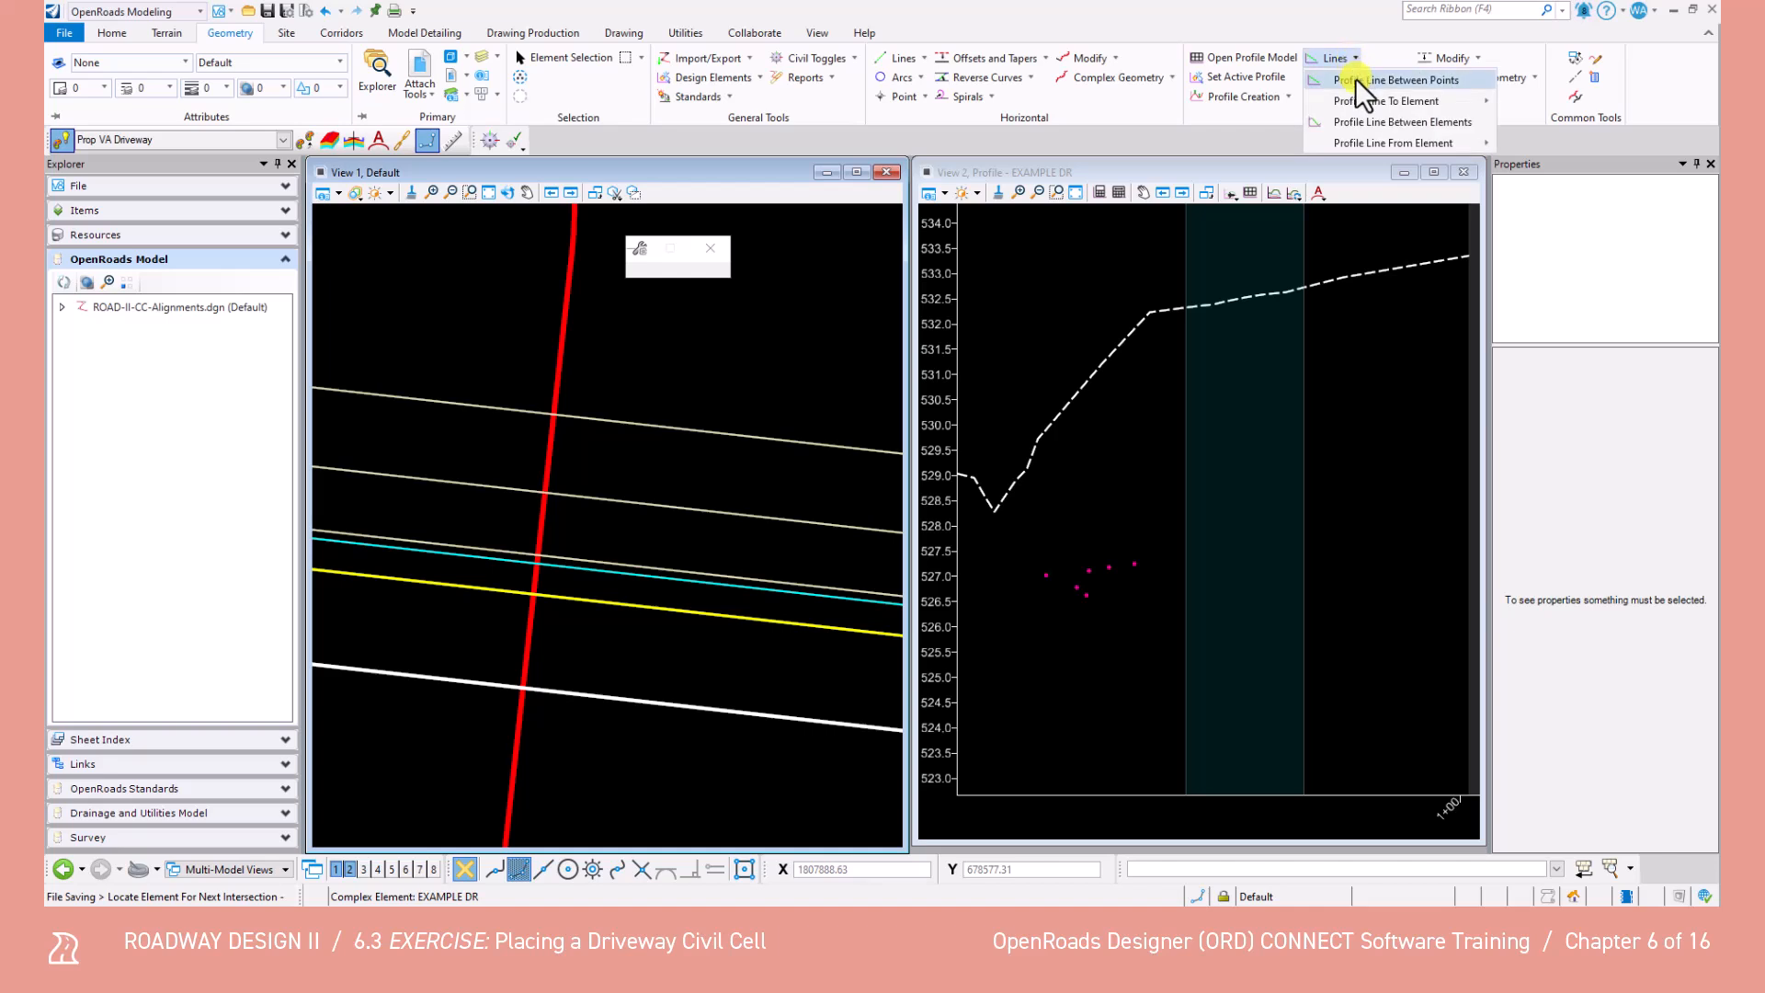
{"action": "left_click", "coordinate": [1356, 80]}
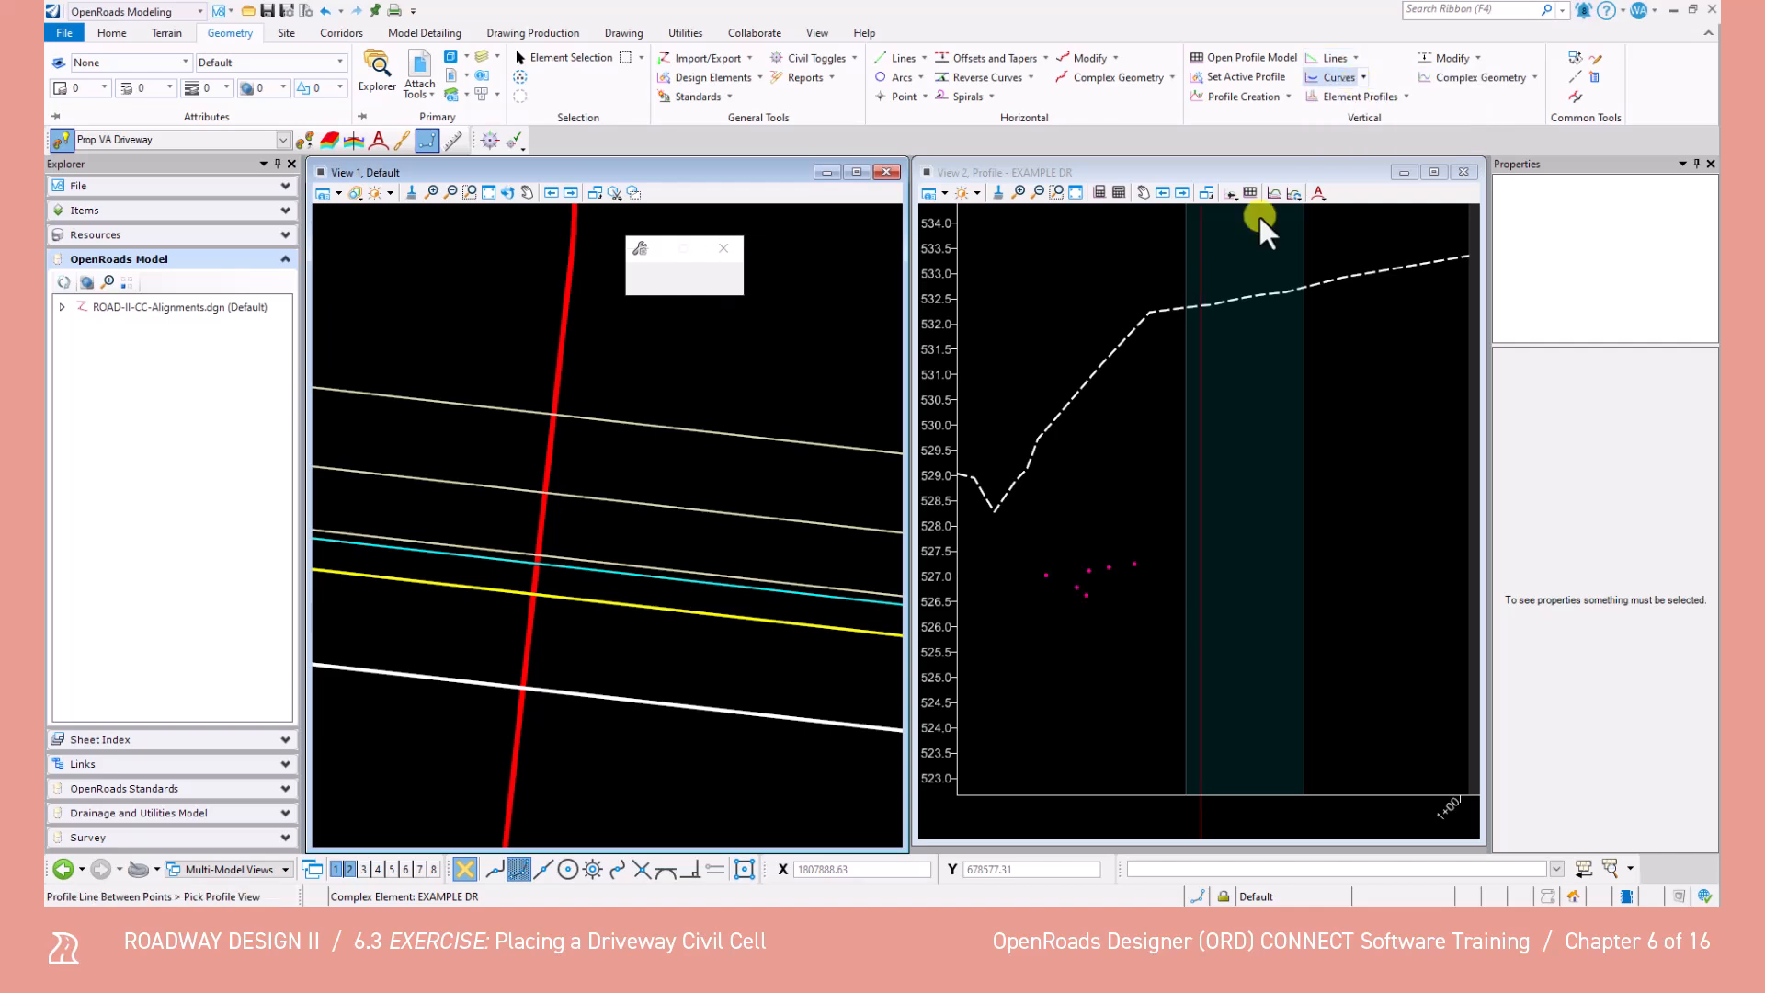
{"action": "scroll", "coordinate": [1059, 585], "scroll_direction": "up", "scroll_amount": 4}
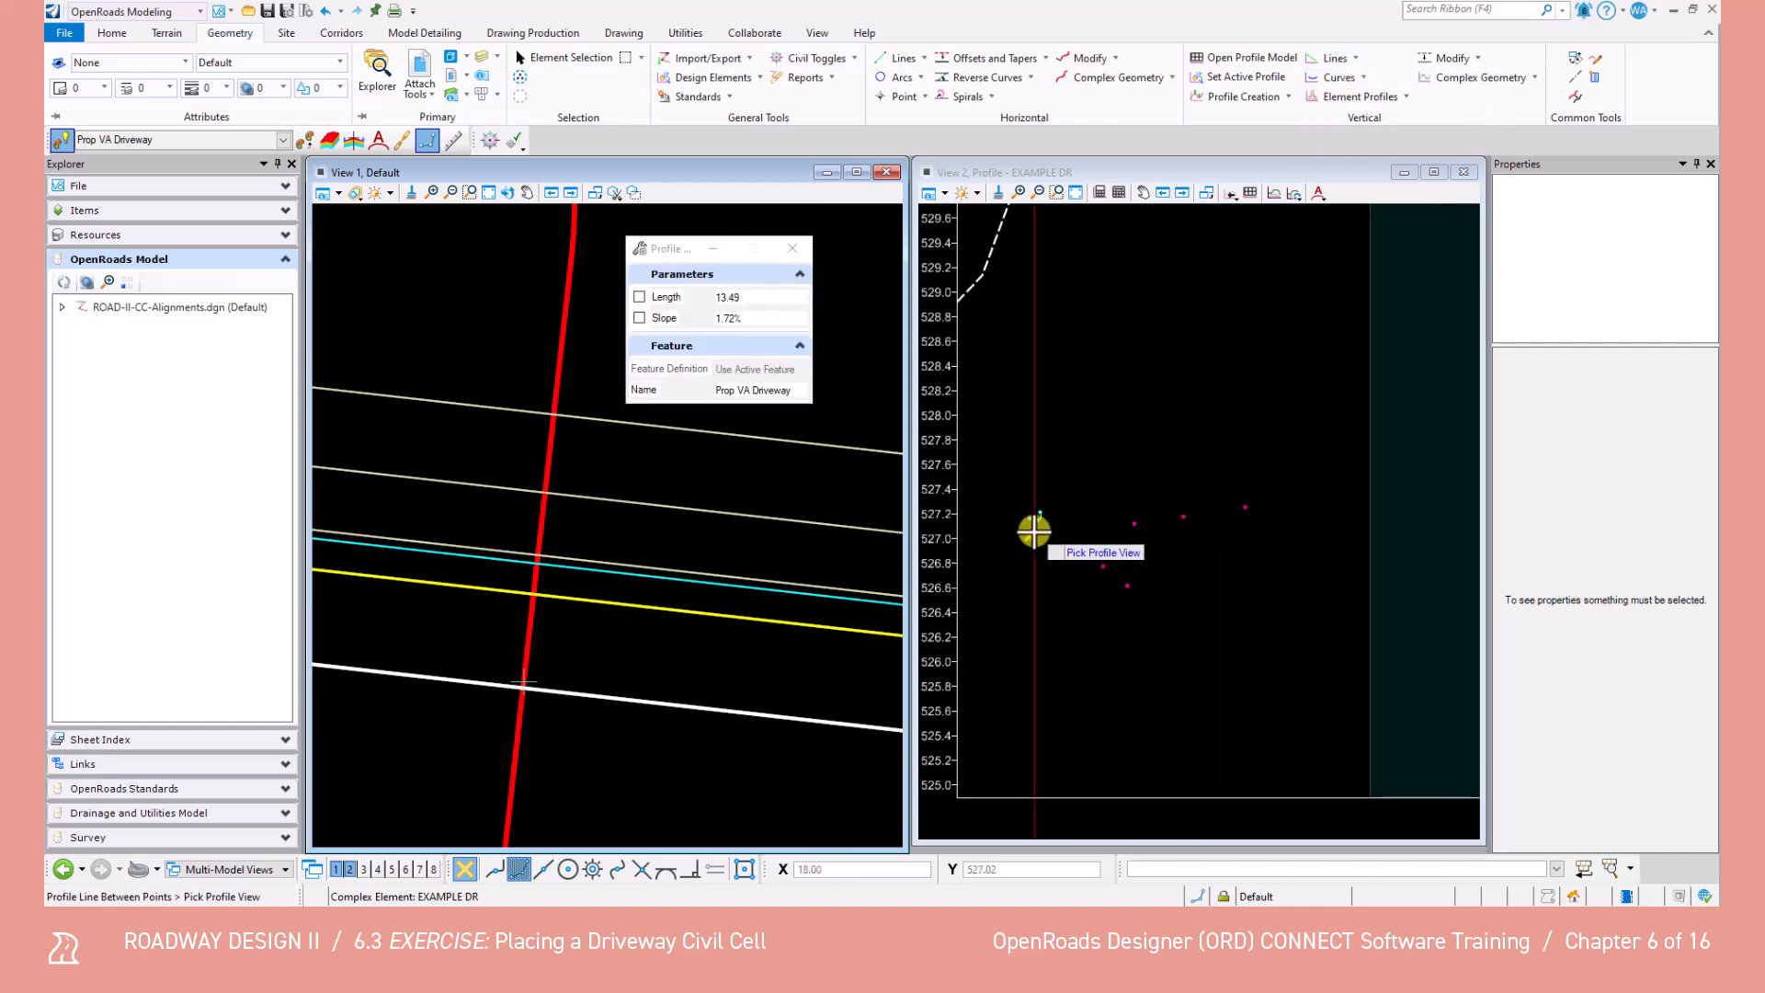
{"action": "left_click", "coordinate": [1029, 533]}
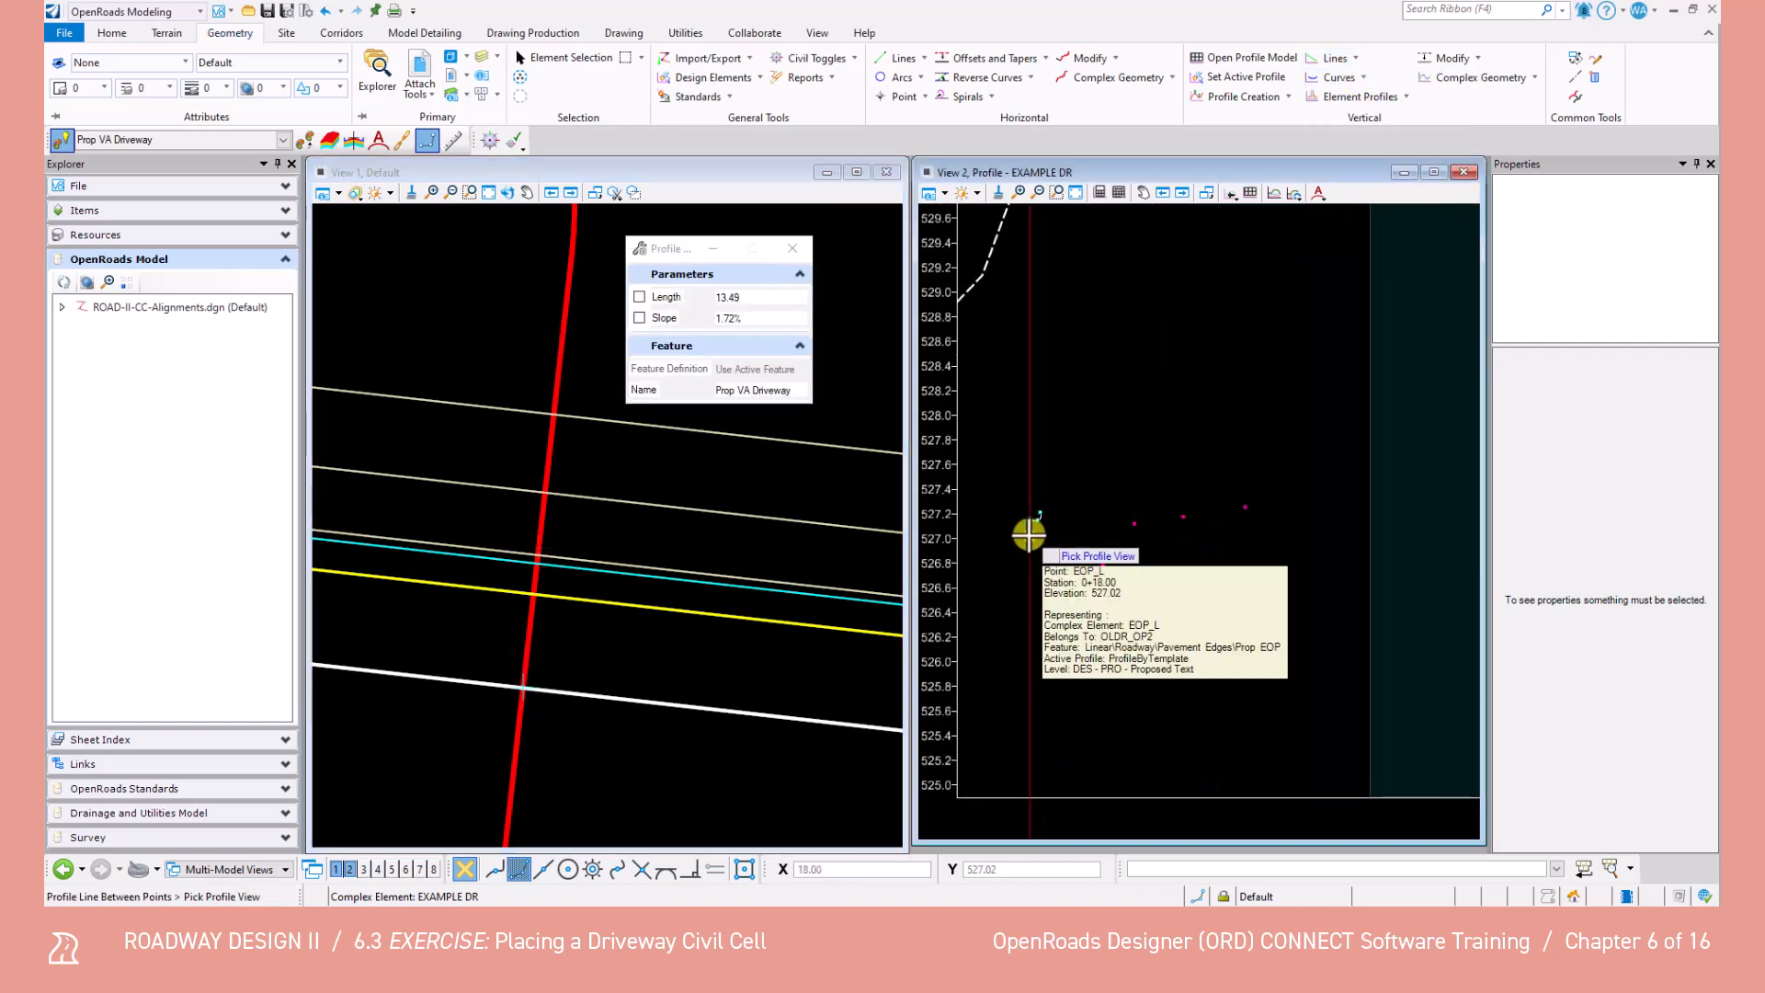
{"action": "left_click", "coordinate": [1030, 534]}
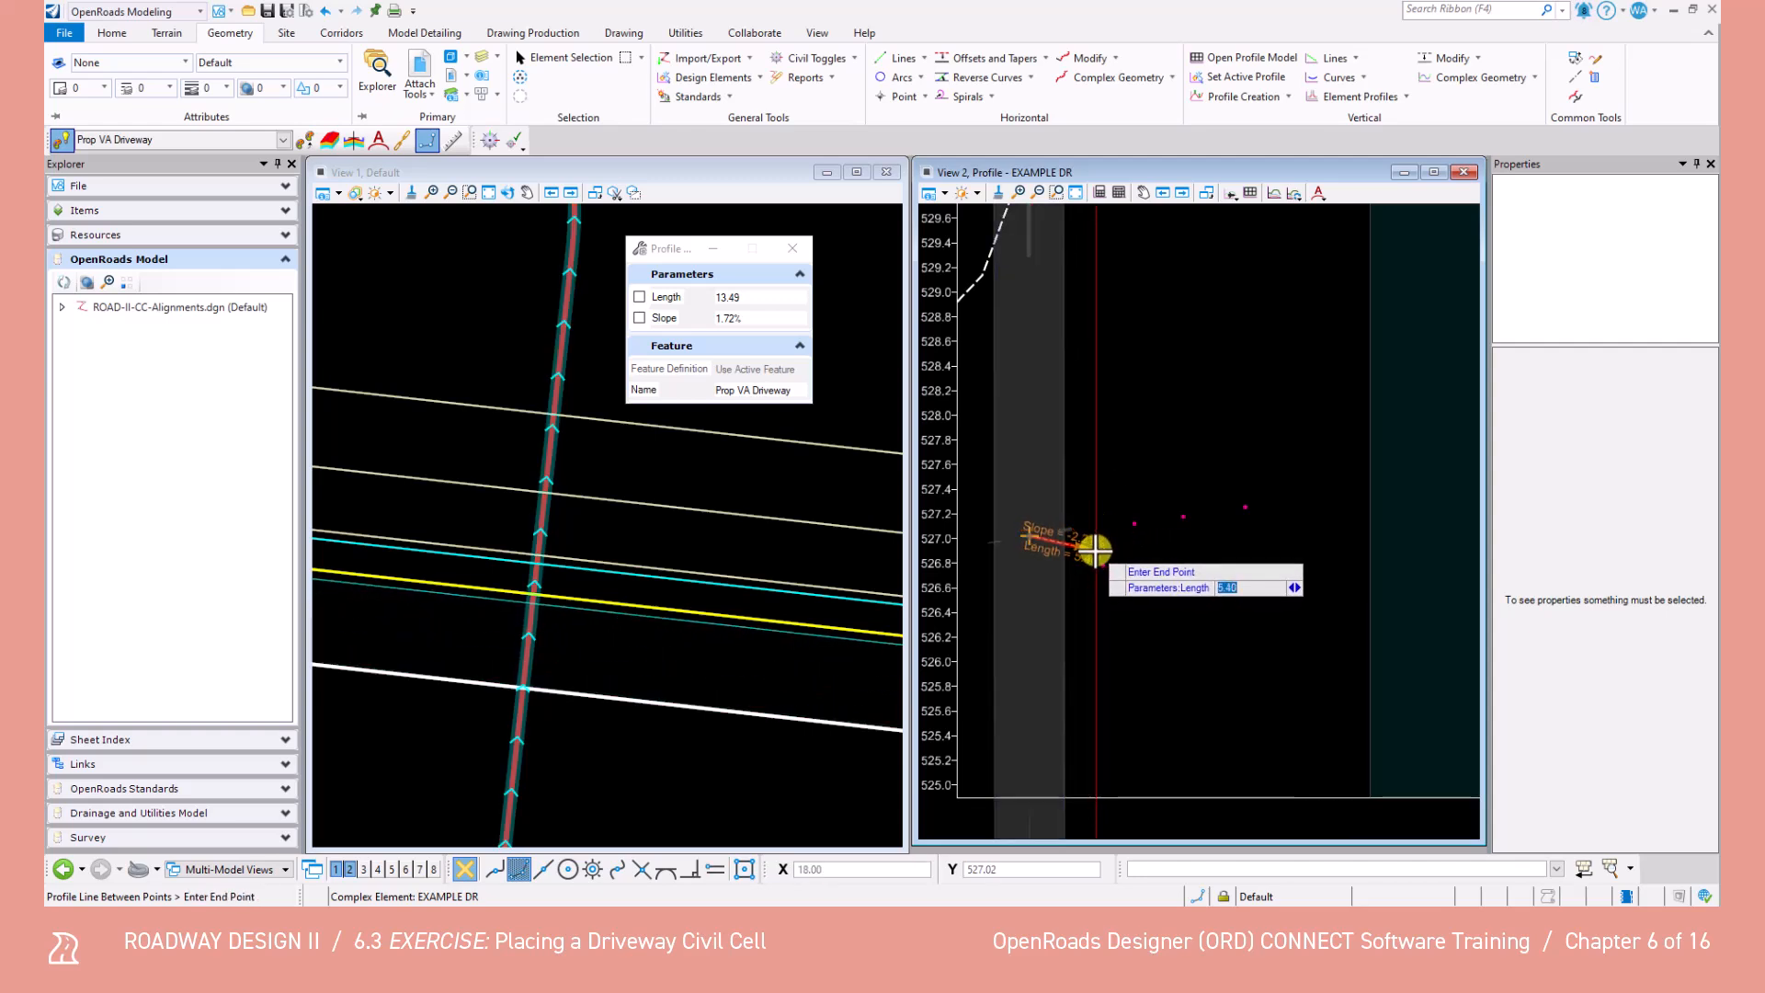
{"action": "left_click", "coordinate": [1103, 560]}
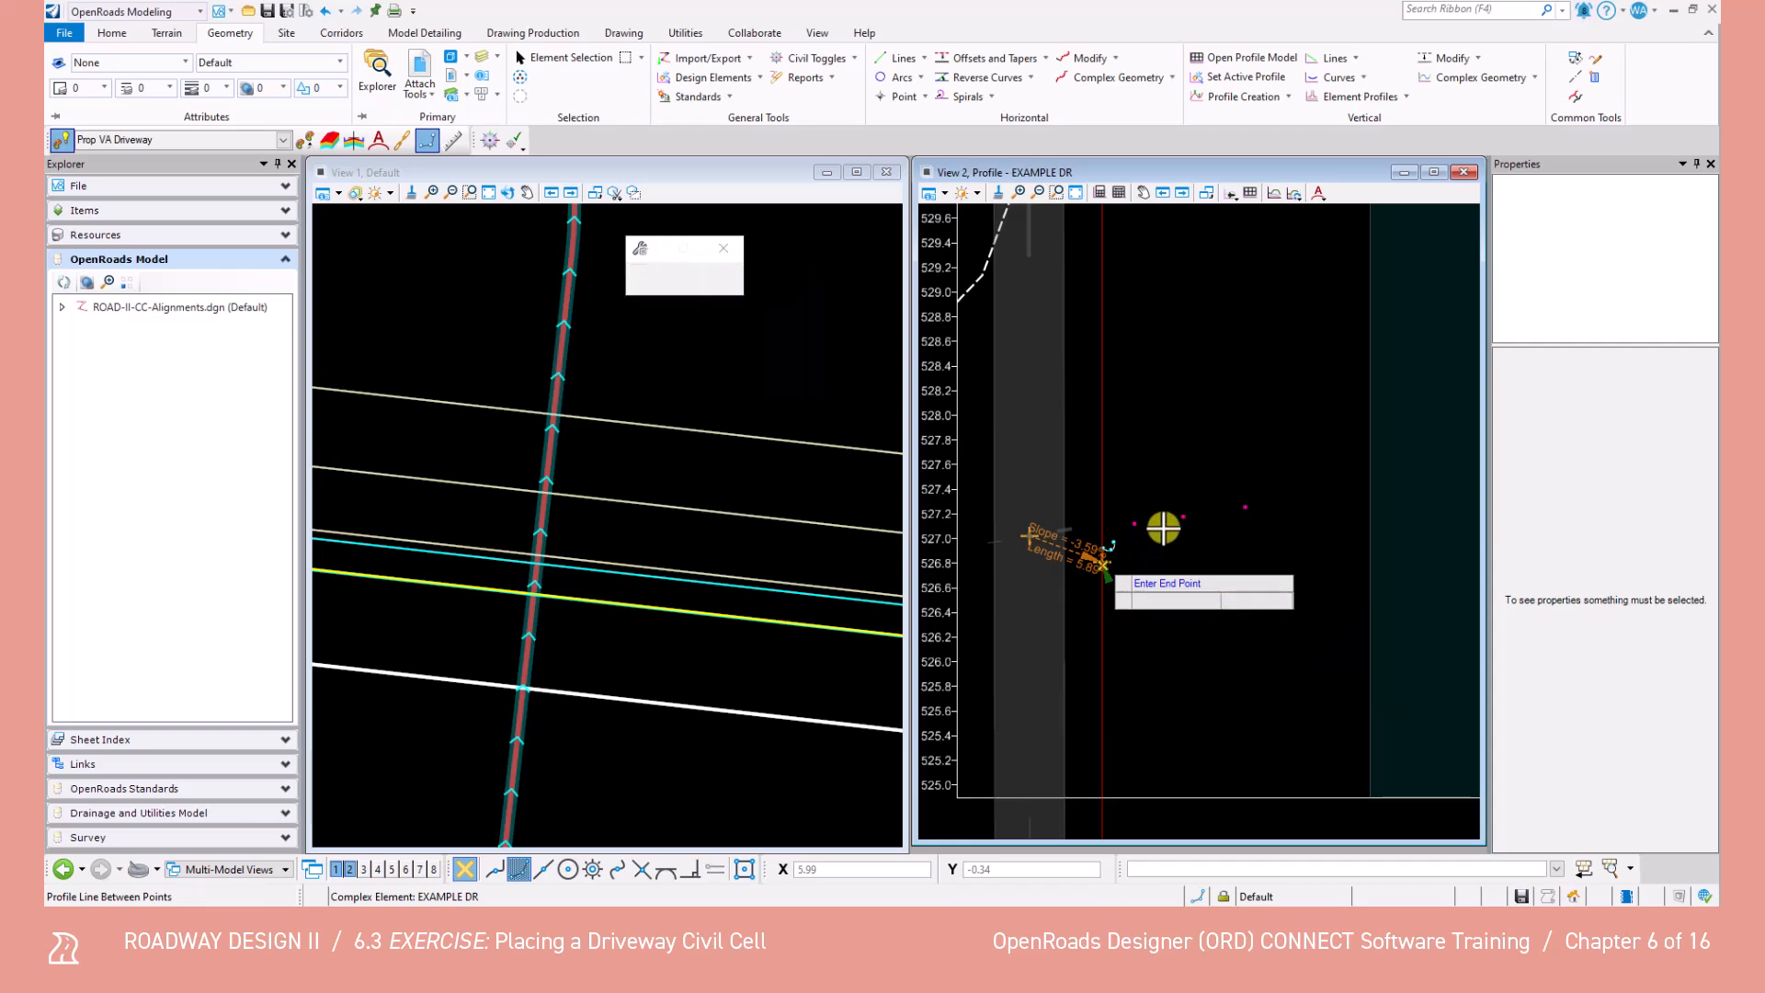
Continue the profile lines from the paved shoulder edge through CR_FLOWLINE_L and the next corridor points to SW_BACK_TOP_L.
{"action": "left_click", "coordinate": [1110, 560]}
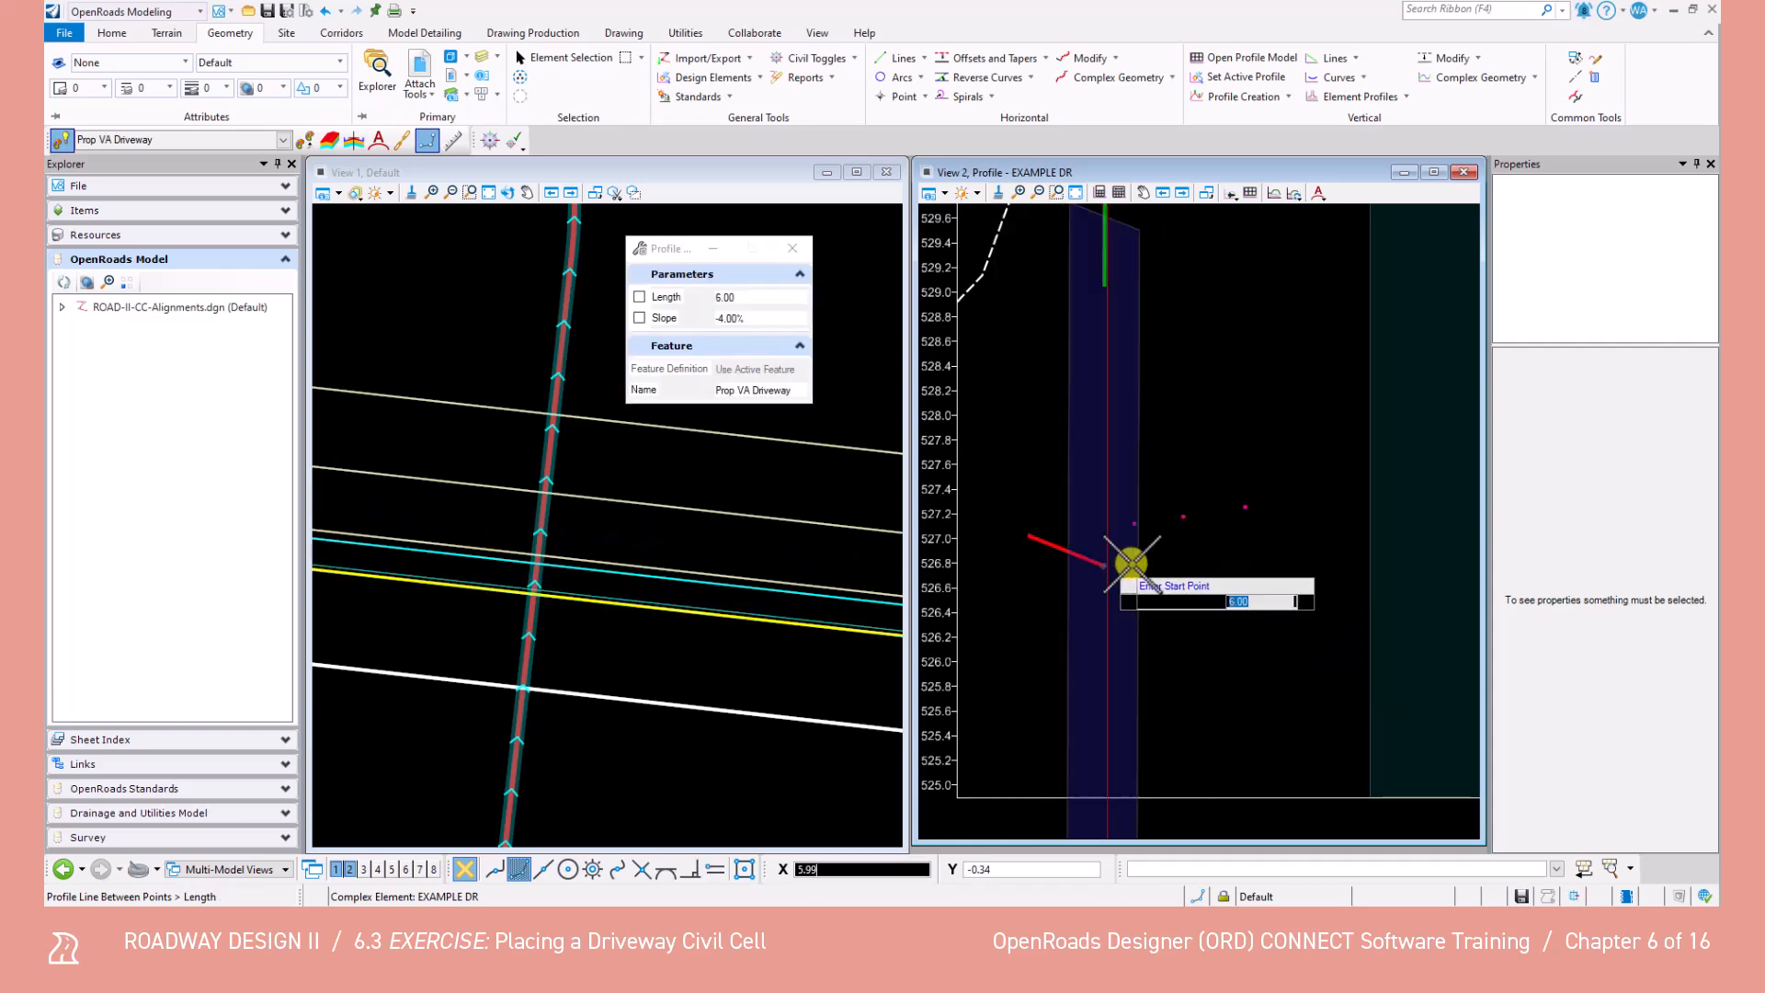
{"action": "left_click", "coordinate": [1126, 578]}
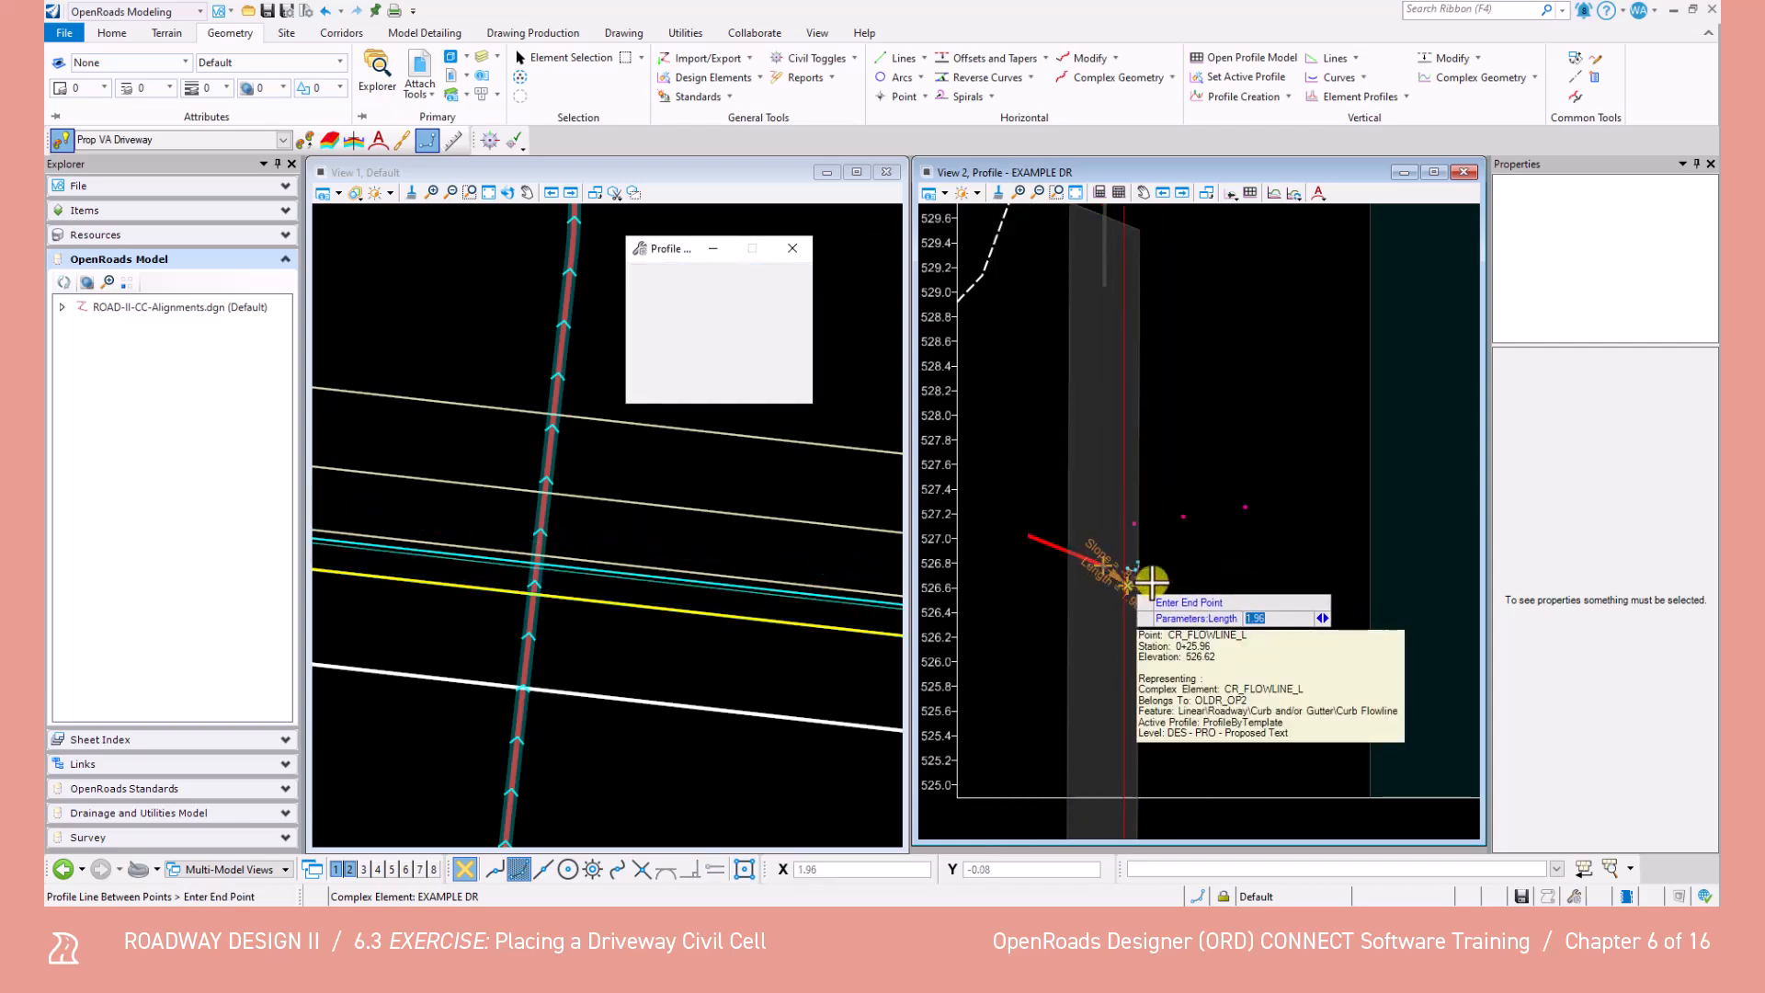
{"action": "left_click", "coordinate": [1133, 586]}
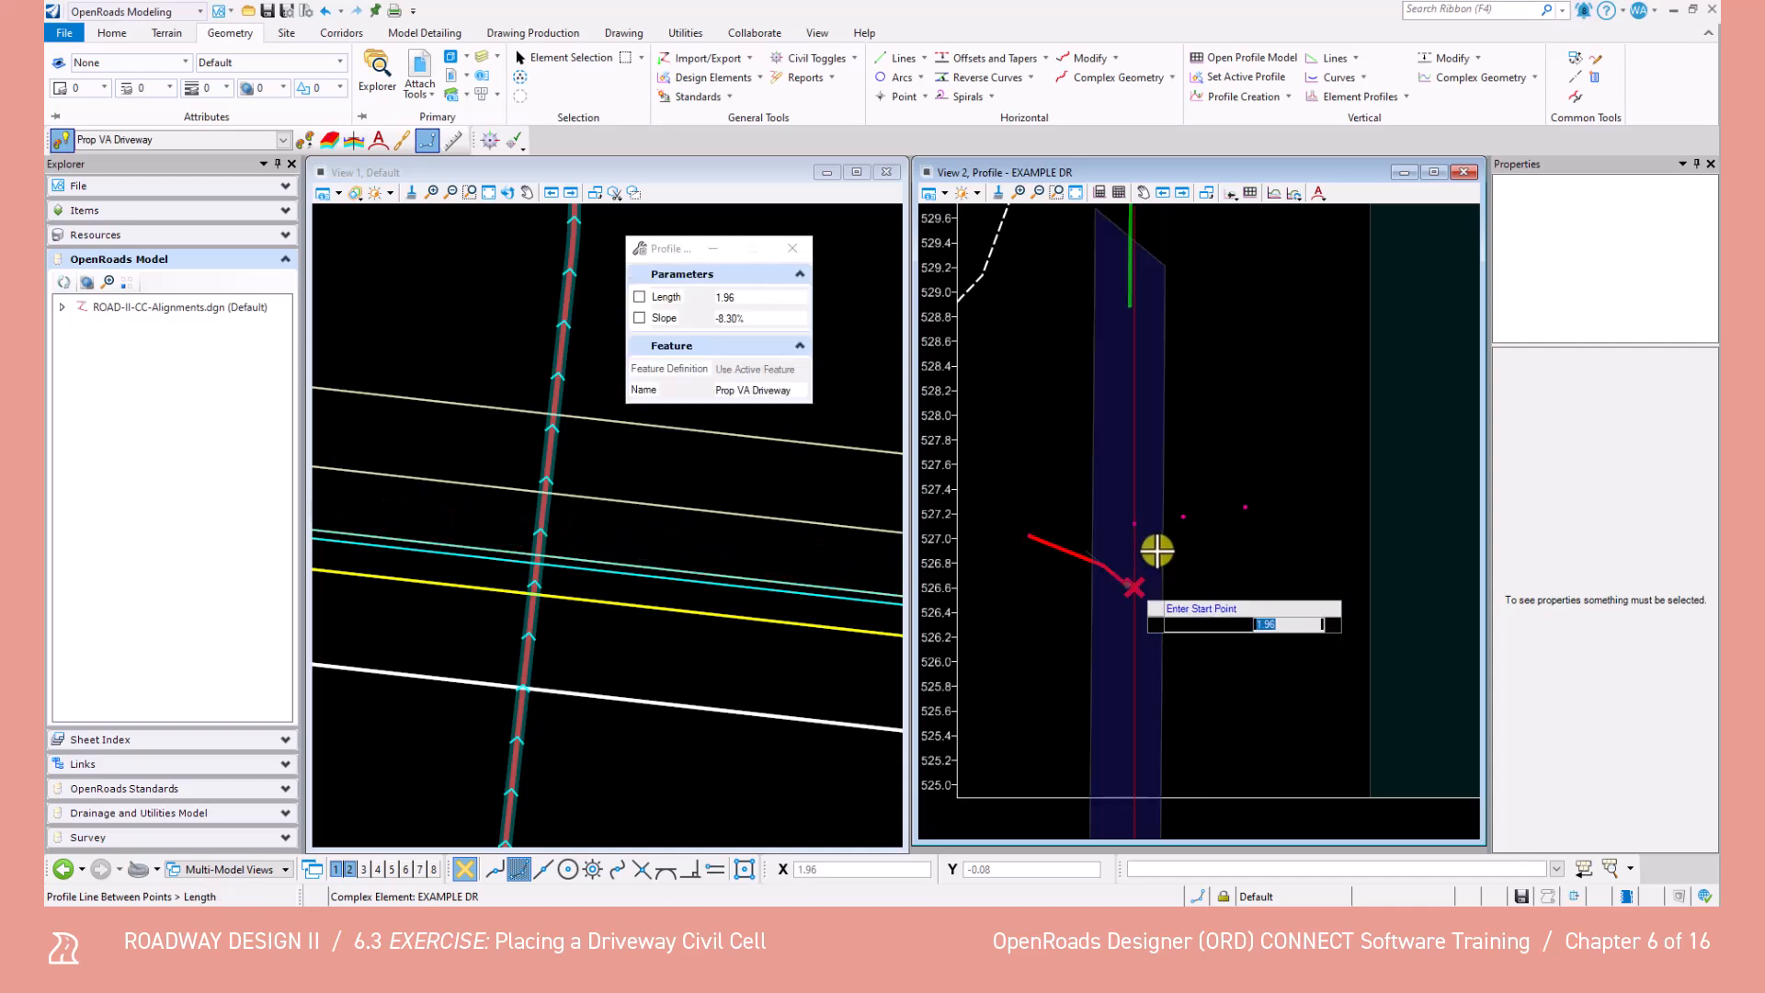
{"action": "left_click", "coordinate": [1136, 526]}
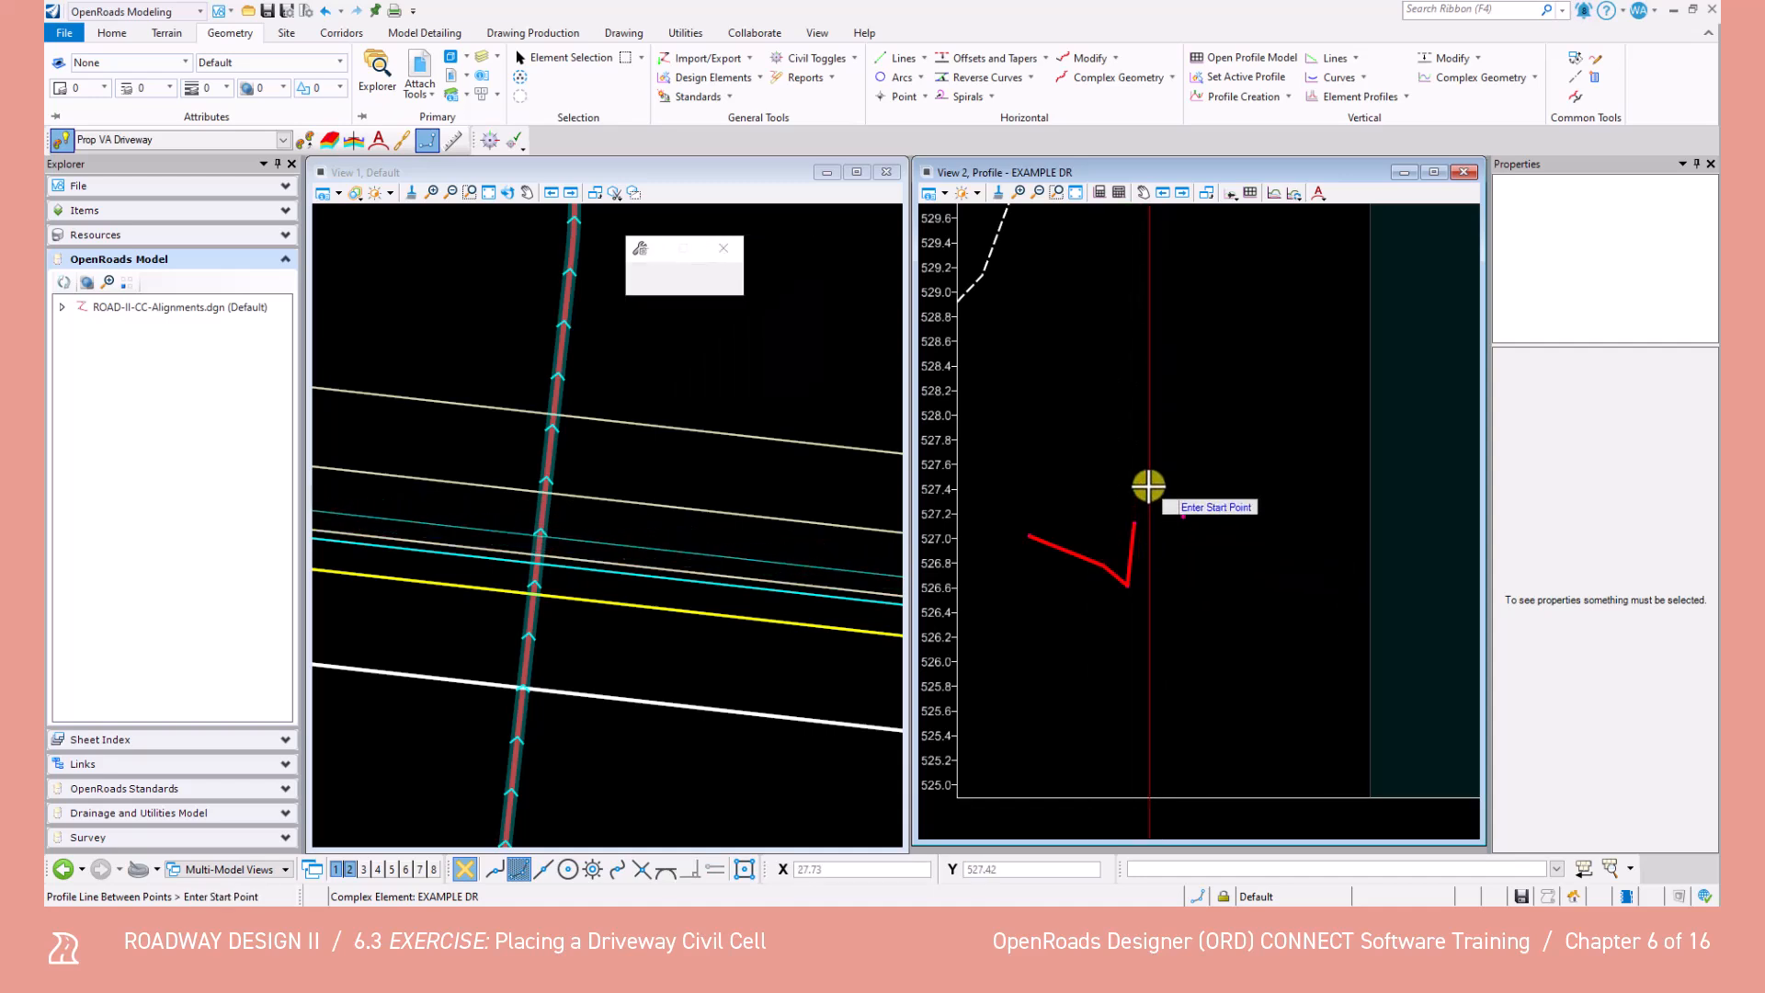
{"action": "left_click", "coordinate": [1173, 512]}
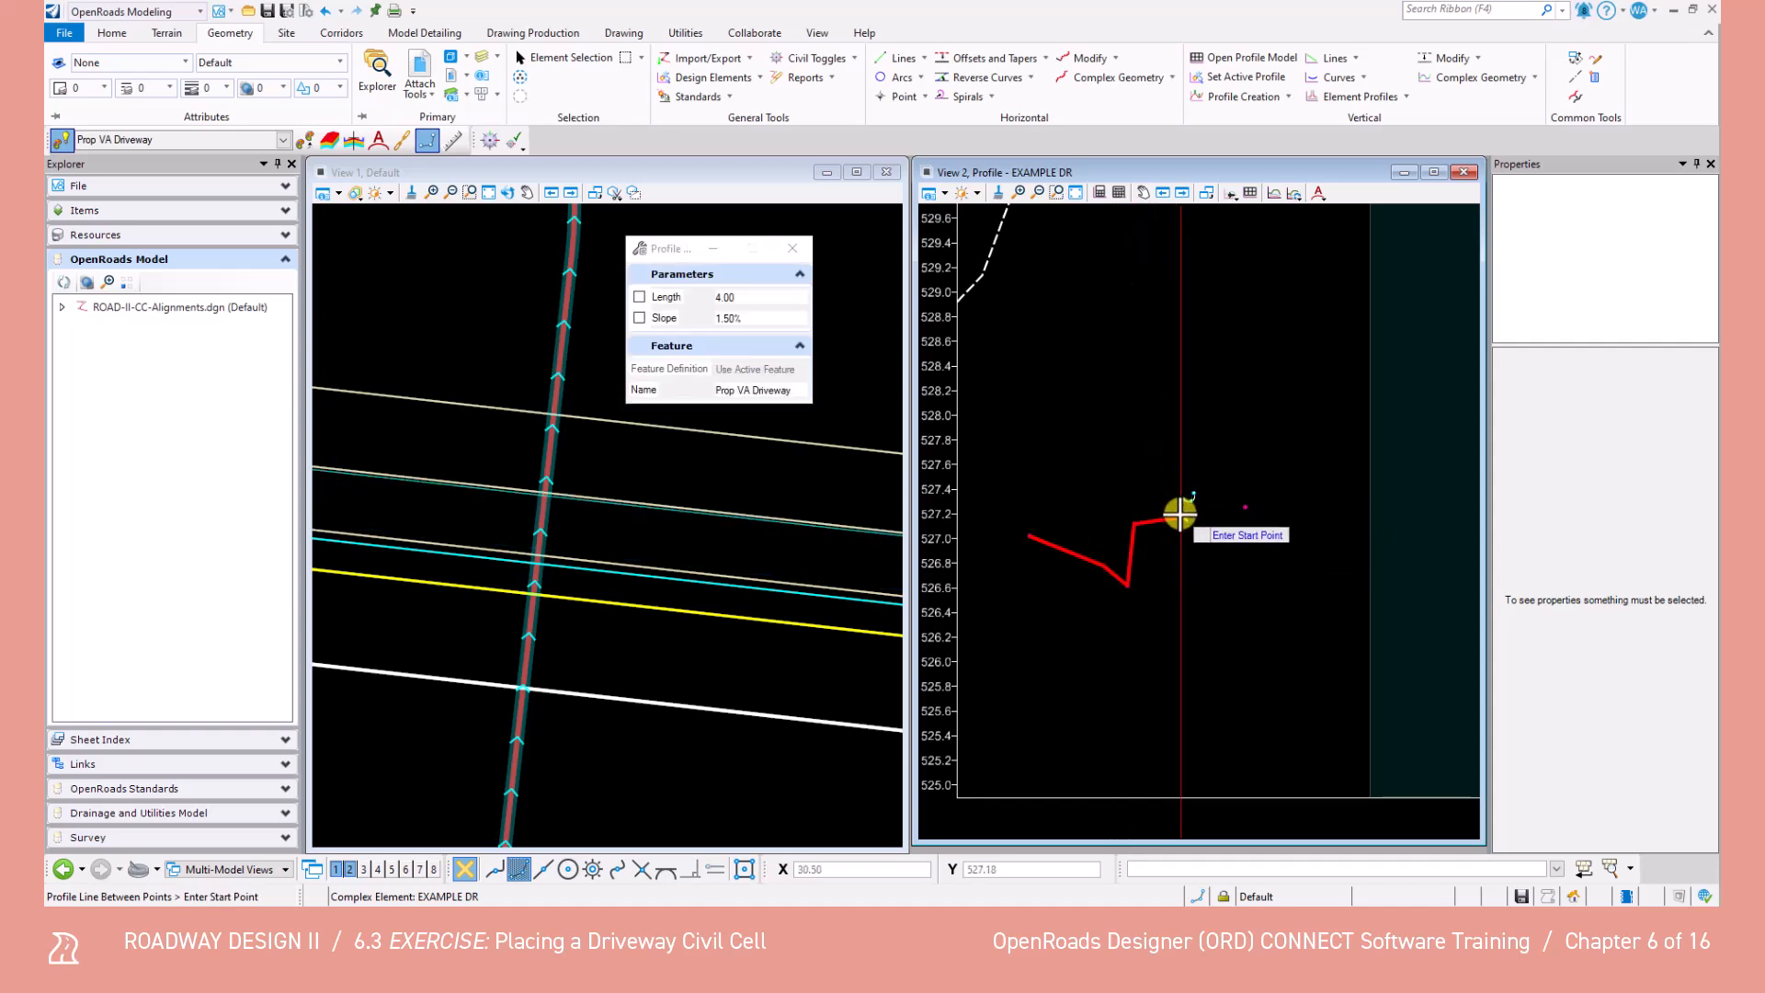
{"action": "left_click", "coordinate": [1239, 505]}
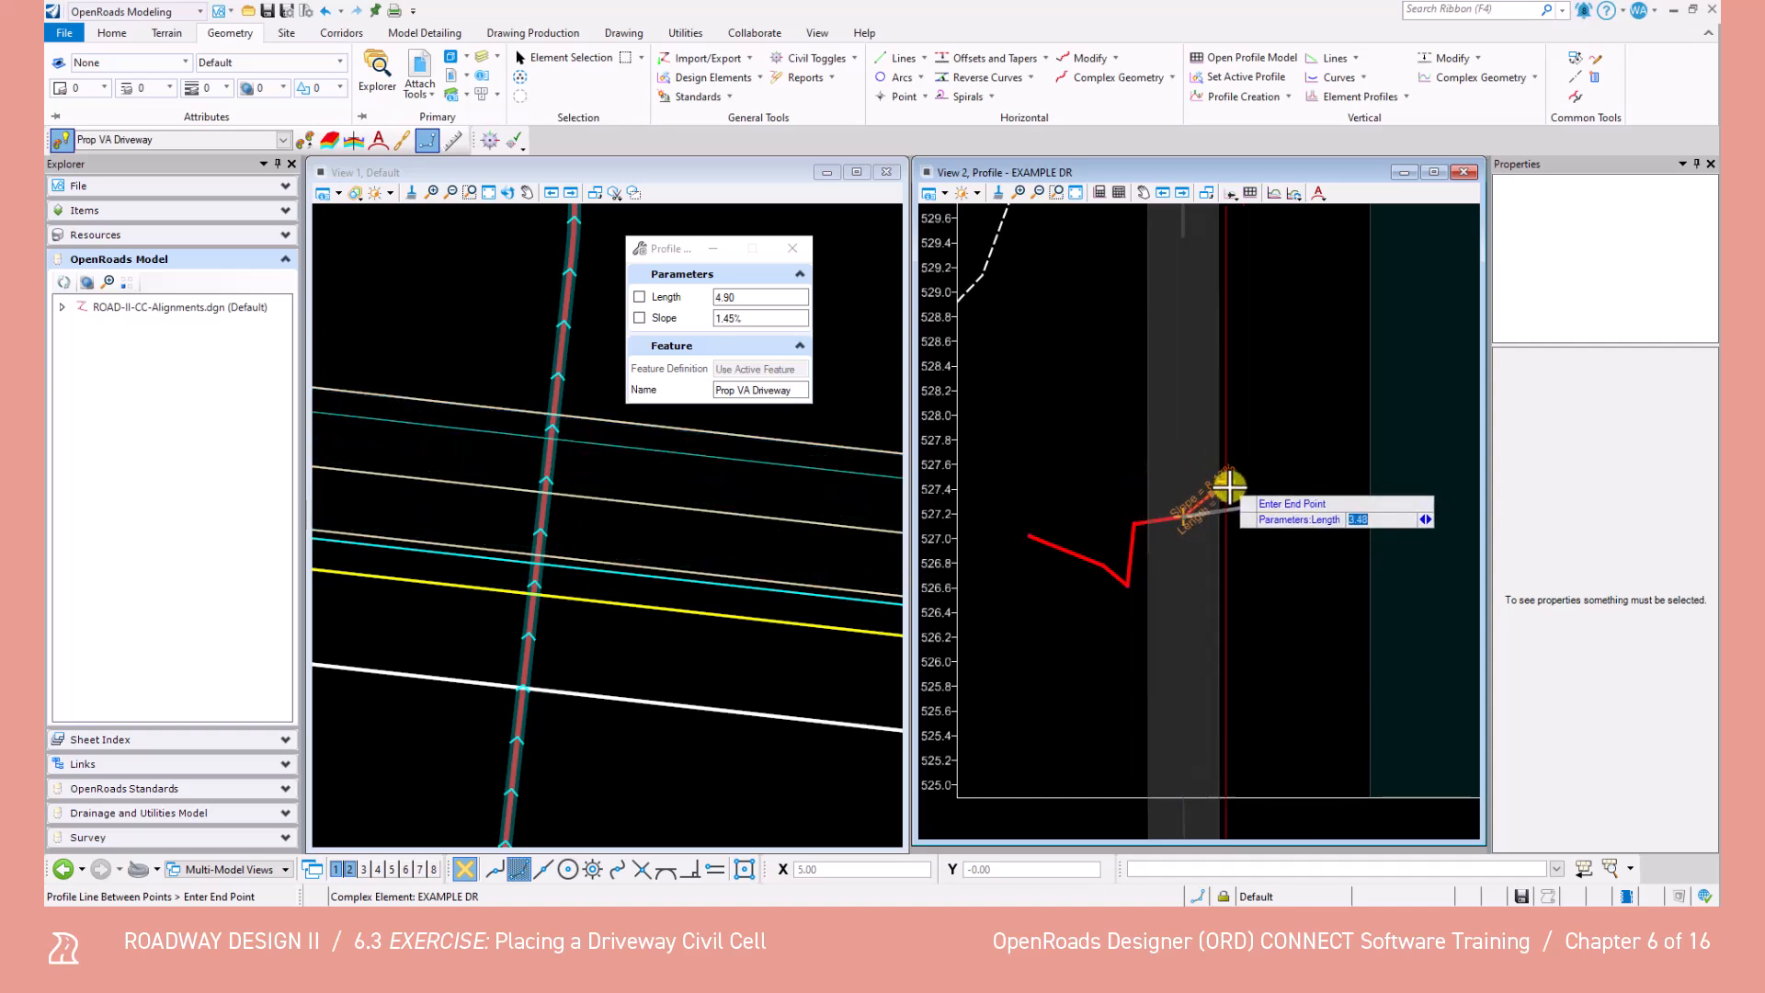
{"action": "left_click", "coordinate": [1260, 465]}
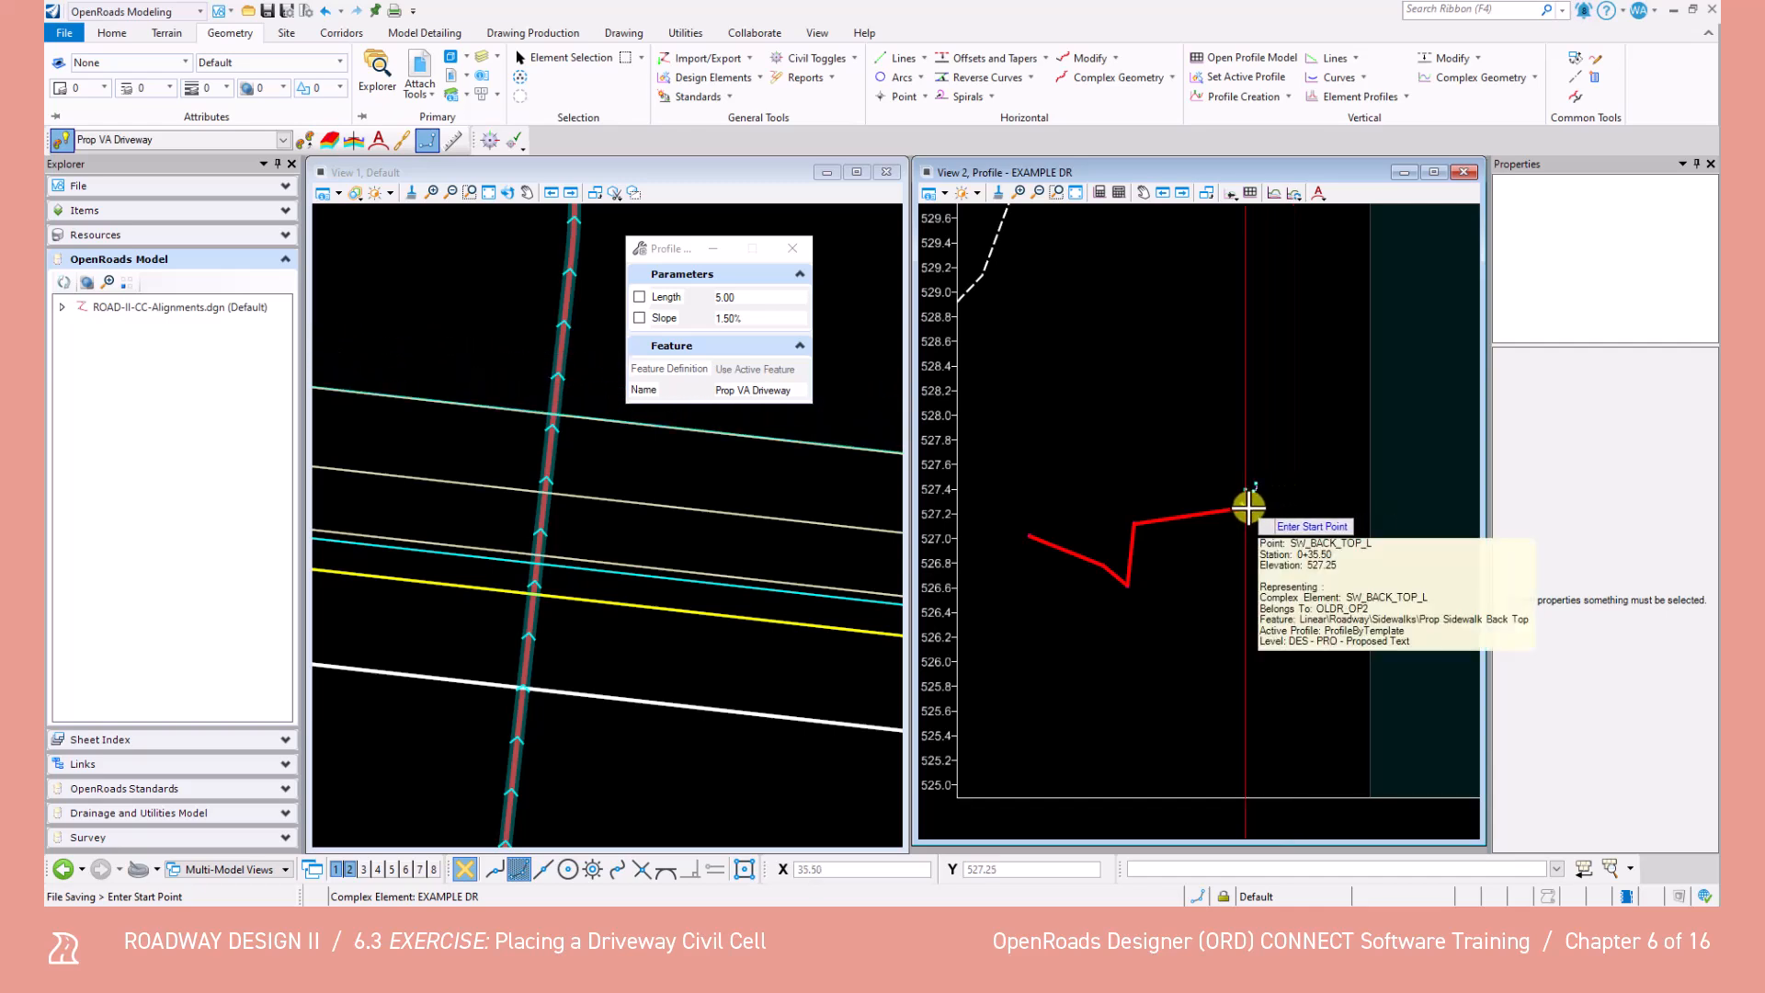
Add a profile line from the SW_BACK_TOP_L point with a length of 15 ft and a slope of 1.5%.
{"action": "left_click", "coordinate": [1244, 504]}
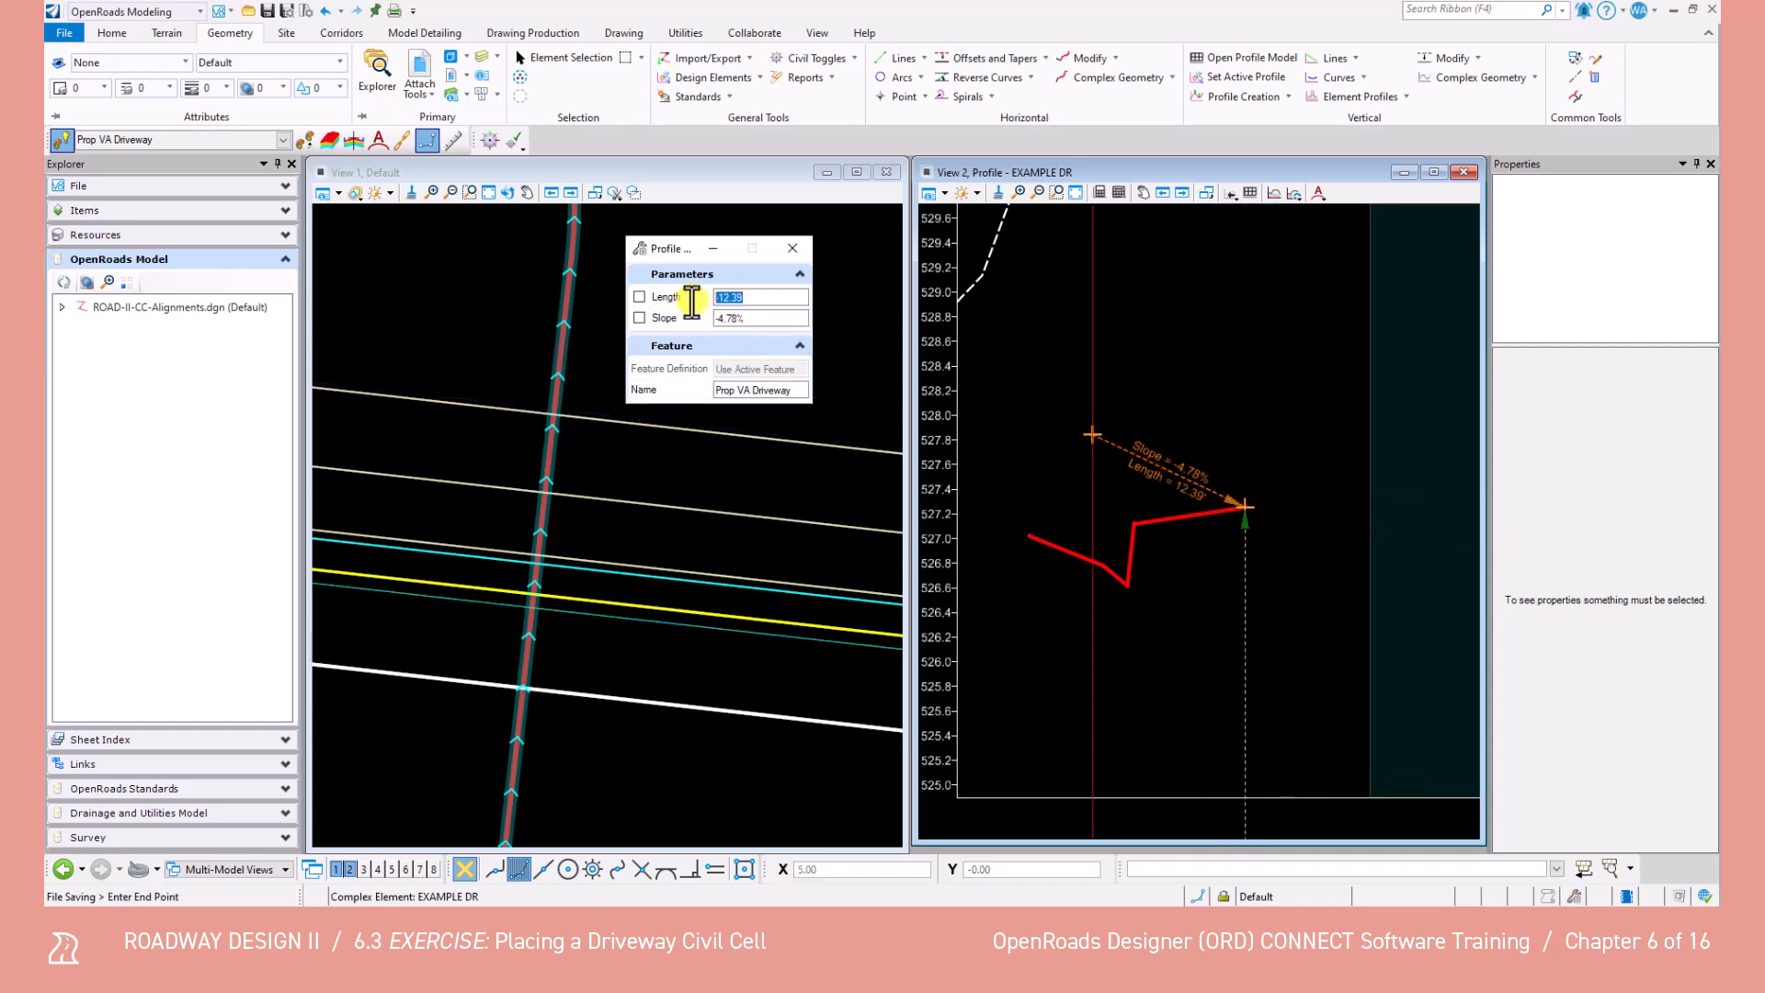
{"action": "left_click_drag", "start_coordinate": [662, 248], "coordinate": [1236, 259]}
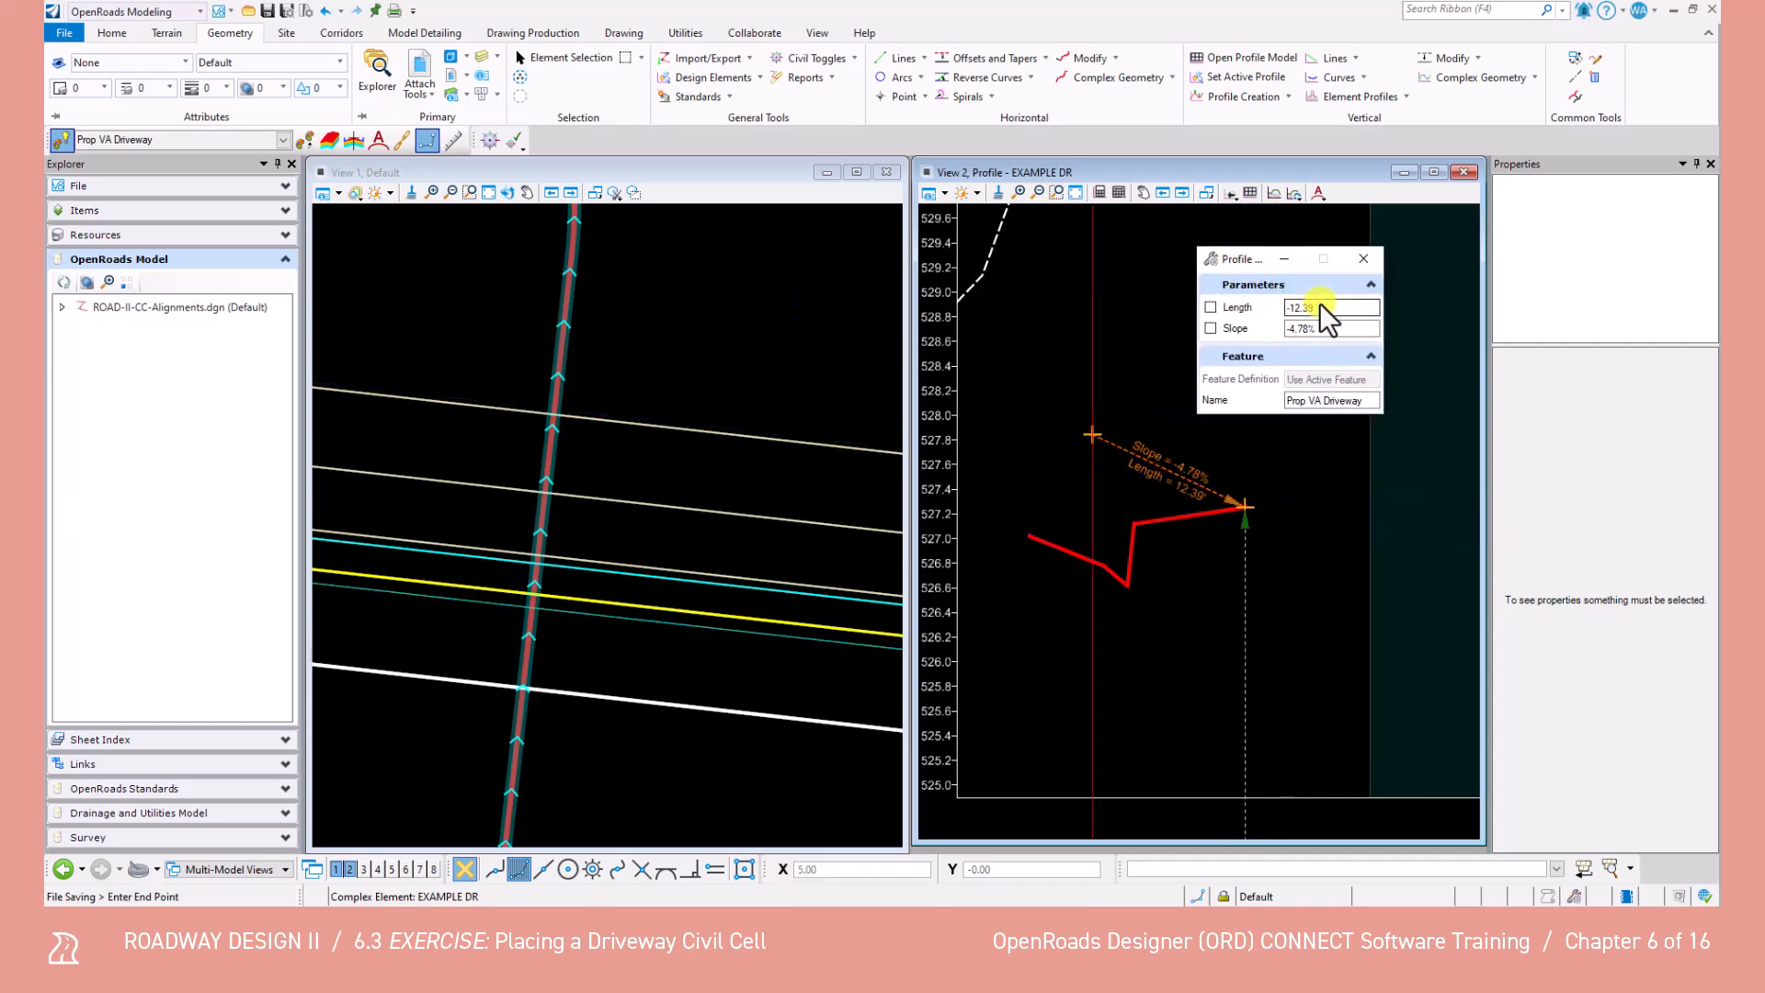
{"action": "type", "text": "15"}
{"action": "key", "text": "Tab"}
{"action": "key", "text": "Tab"}
{"action": "type", "text": "1.5"}
{"action": "key", "text": "Tab"}
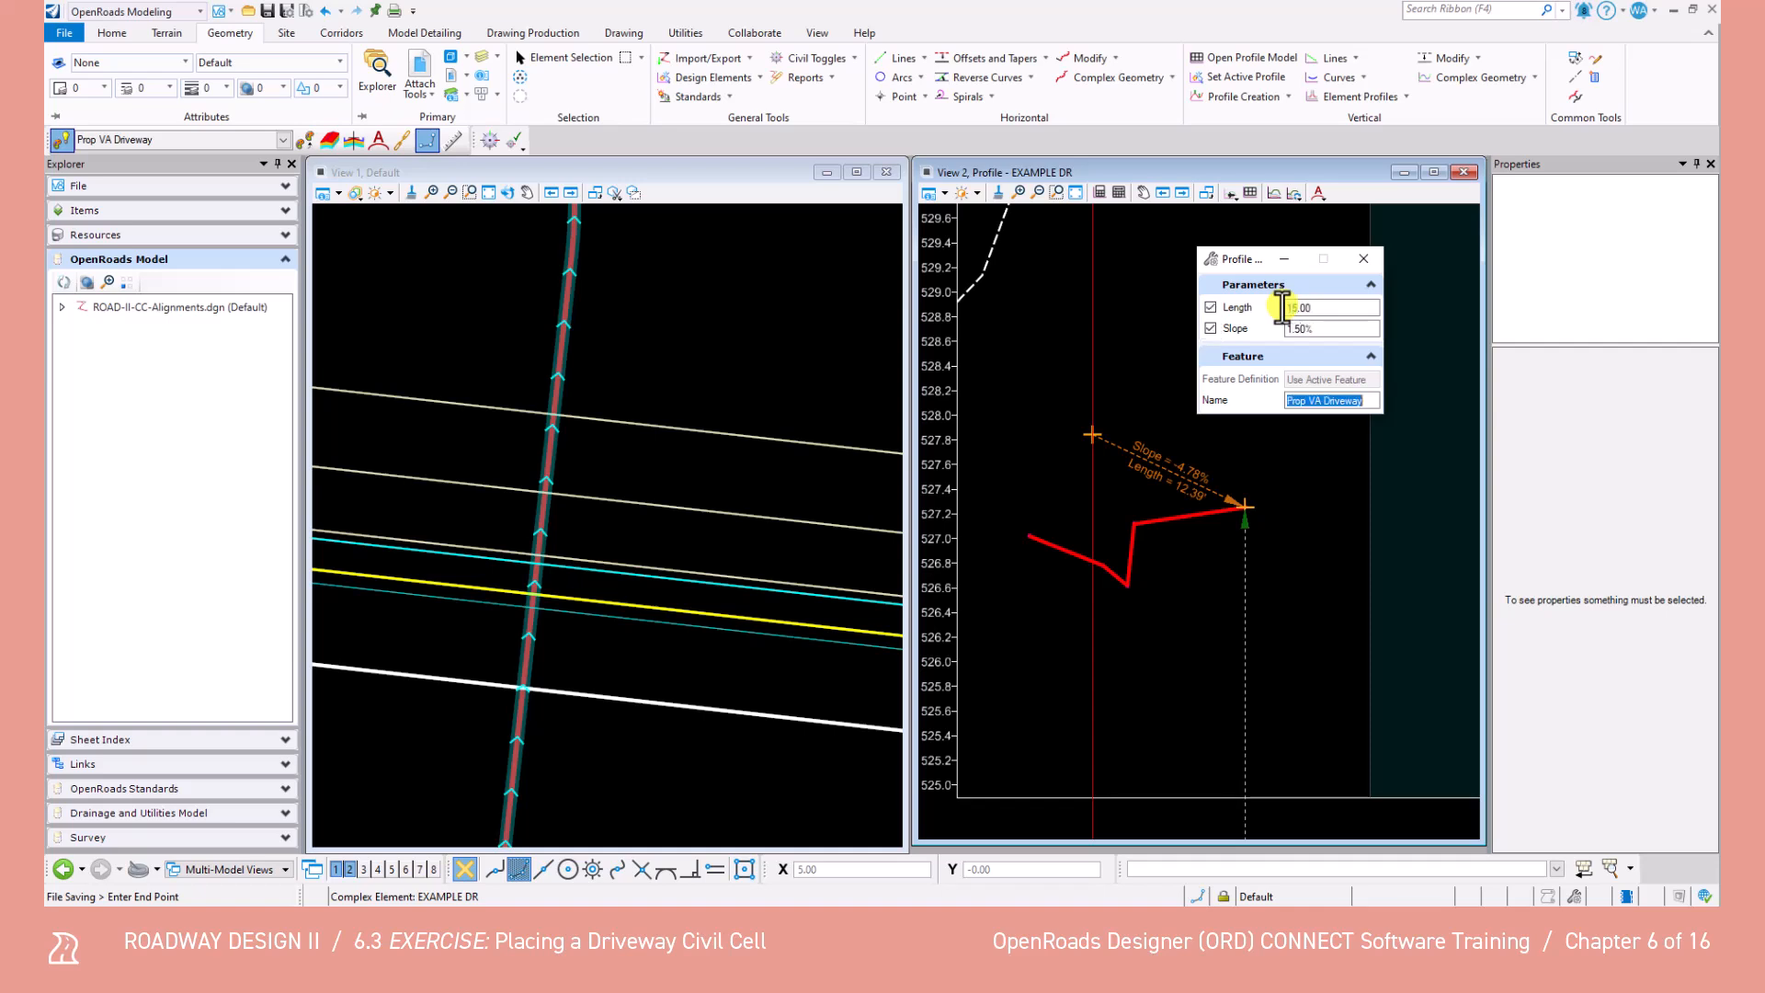
{"action": "left_click", "coordinate": [1413, 453]}
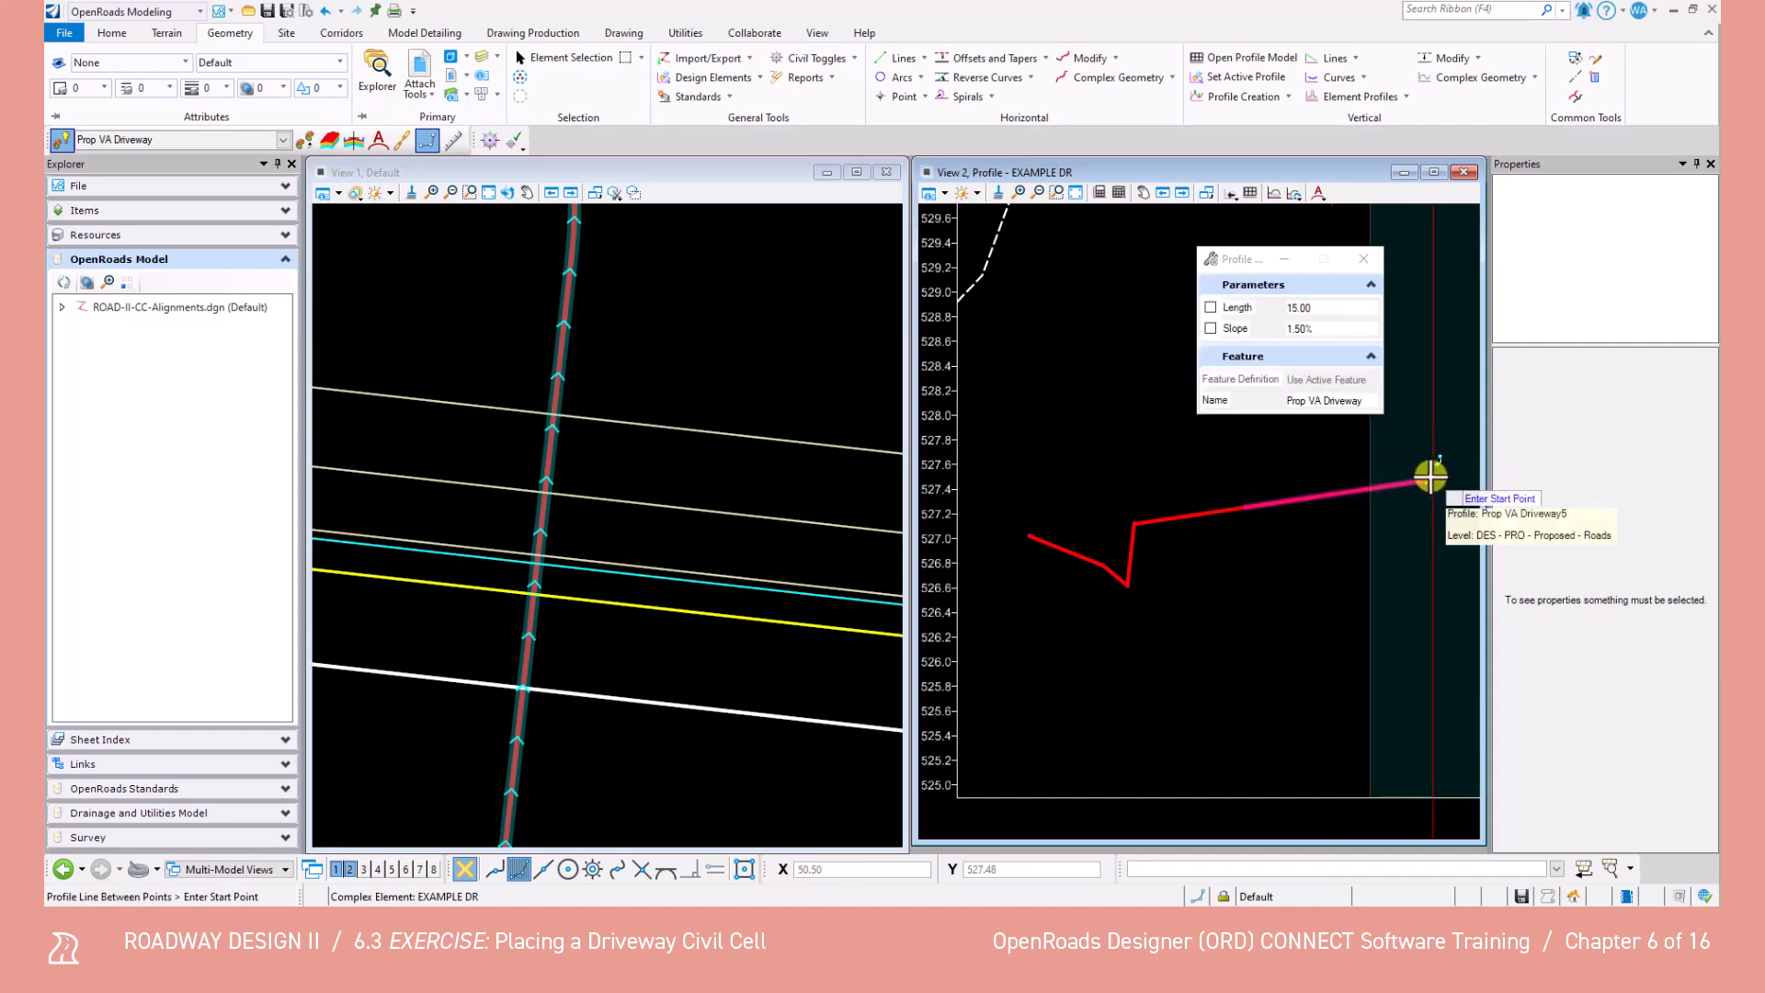
Add a profile line 37.75 ft long at a 14.95% slope from the end of the 15 ft line.
{"action": "left_click", "coordinate": [1456, 434]}
{"action": "left_click", "coordinate": [1304, 310]}
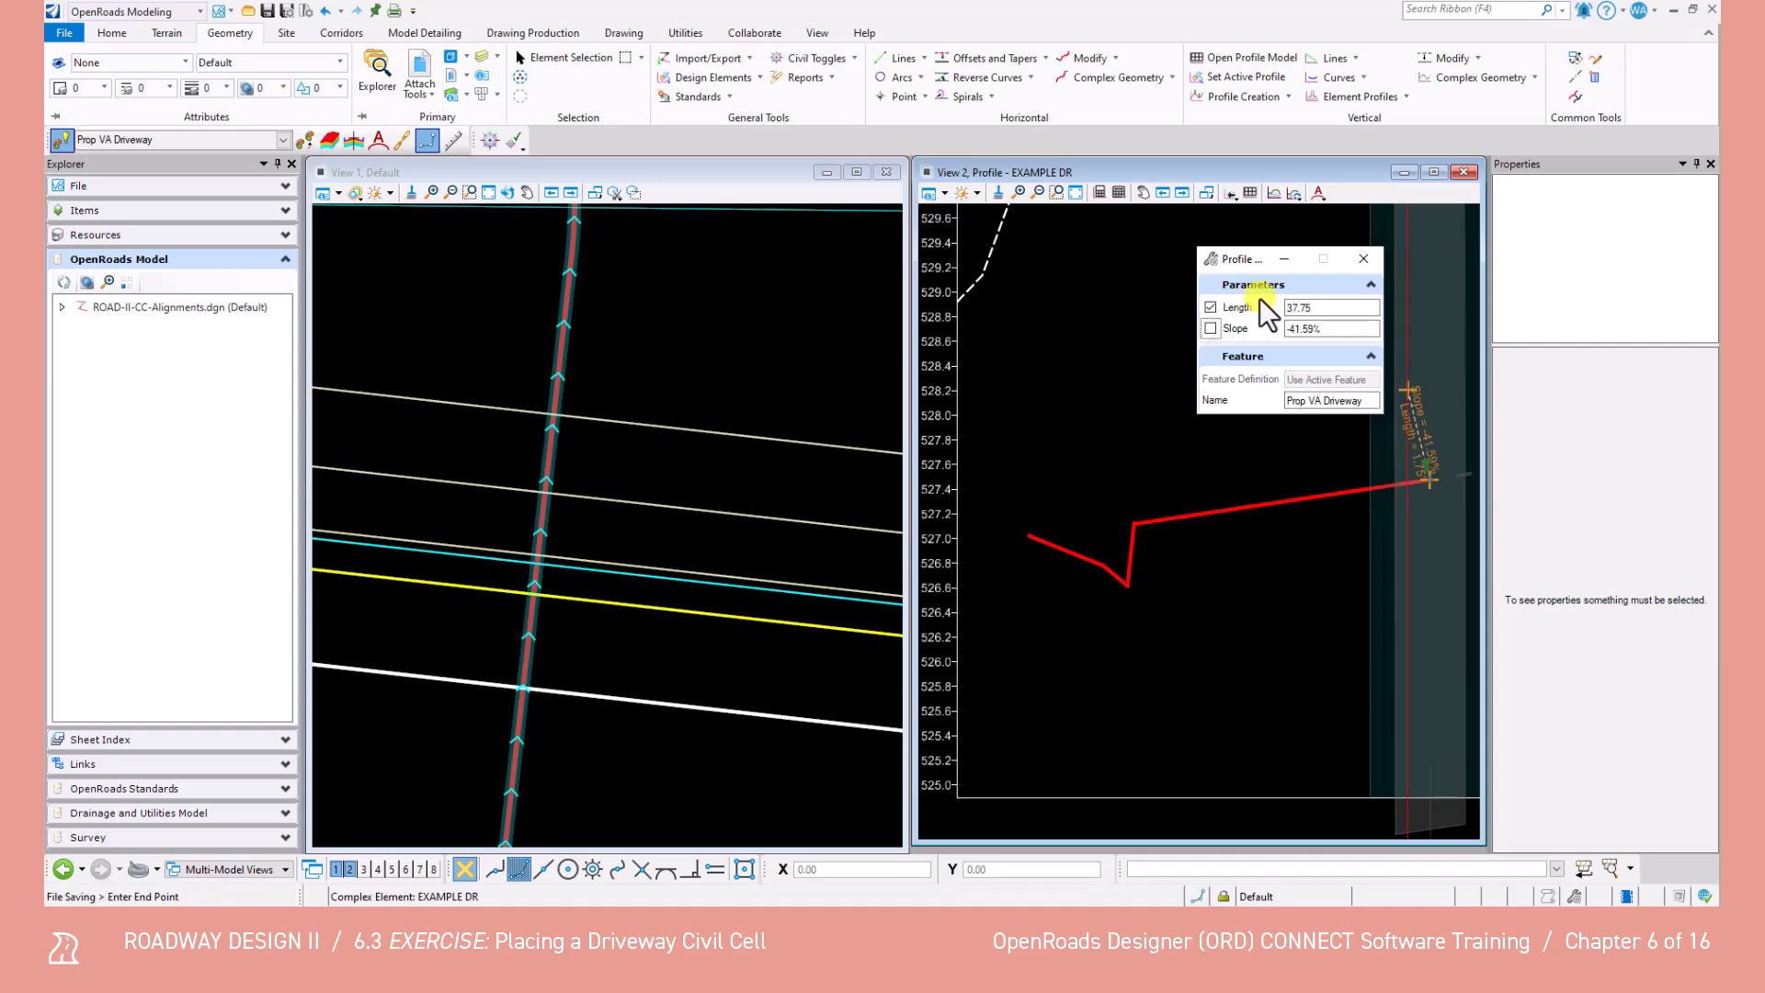
{"action": "key", "text": "Tab"}
{"action": "type", "text": "14.95"}
{"action": "key", "text": "Tab"}
{"action": "left_click", "coordinate": [1388, 446]}
Add a final profile line from the end of the steep line, 13.49 ft long at a 1.72% slope.
{"action": "middle_click_drag", "start_coordinate": [1402, 441], "coordinate": [989, 614]}
{"action": "scroll", "coordinate": [990, 614], "scroll_direction": "down", "scroll_amount": 4}
{"action": "middle_click_drag", "start_coordinate": [1064, 555], "coordinate": [1088, 670]}
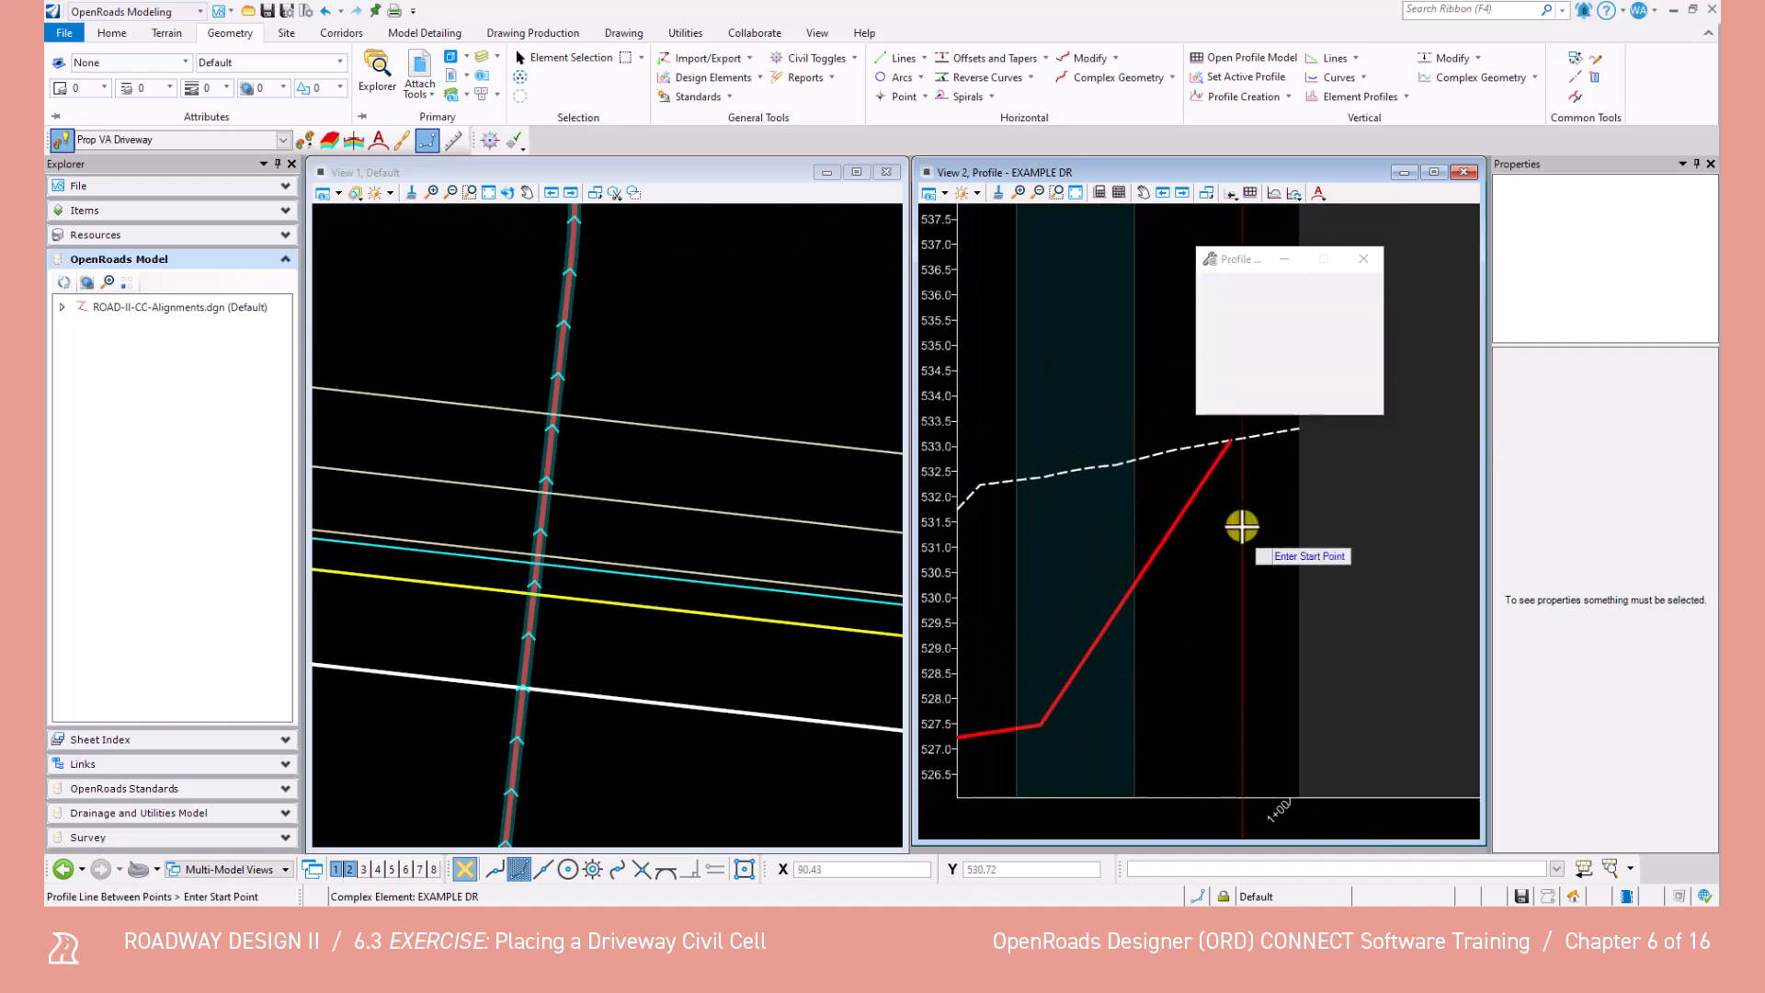
{"action": "scroll", "coordinate": [1228, 444], "scroll_direction": "up", "scroll_amount": 5}
{"action": "left_click", "coordinate": [1227, 437]}
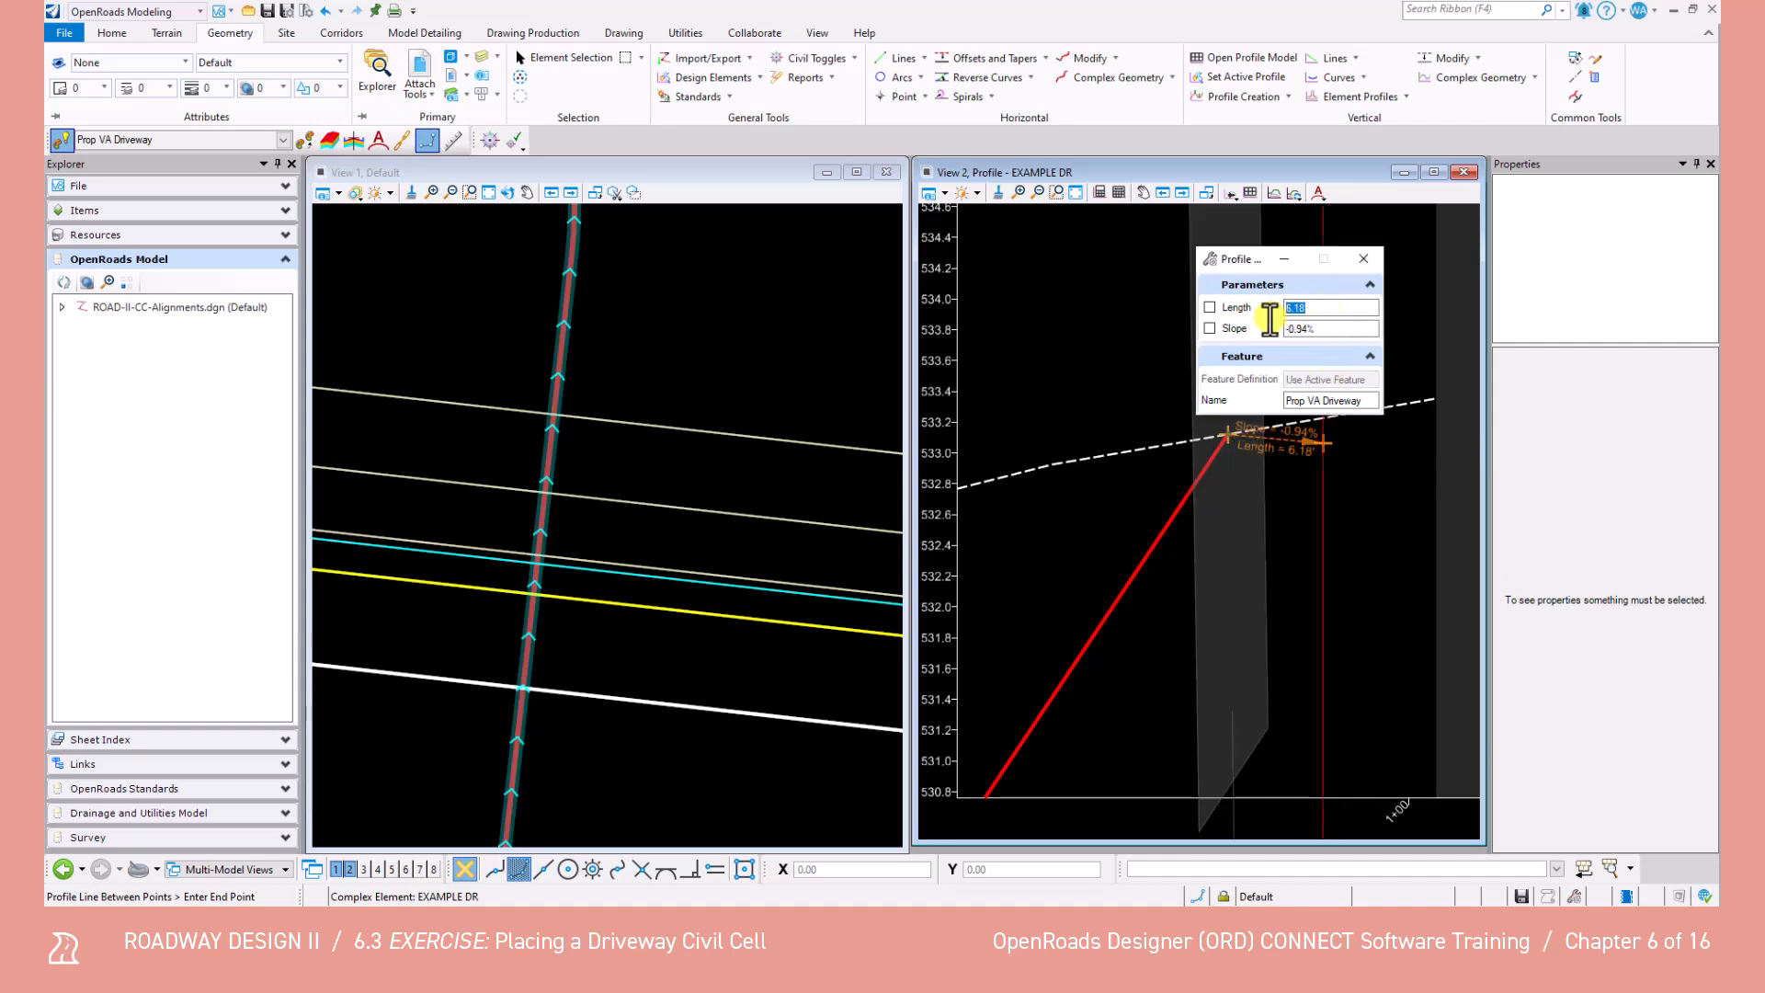
{"action": "type", "text": "13.49"}
{"action": "key", "text": "Tab"}
{"action": "type", "text": "1.72"}
{"action": "key", "text": "Tab"}
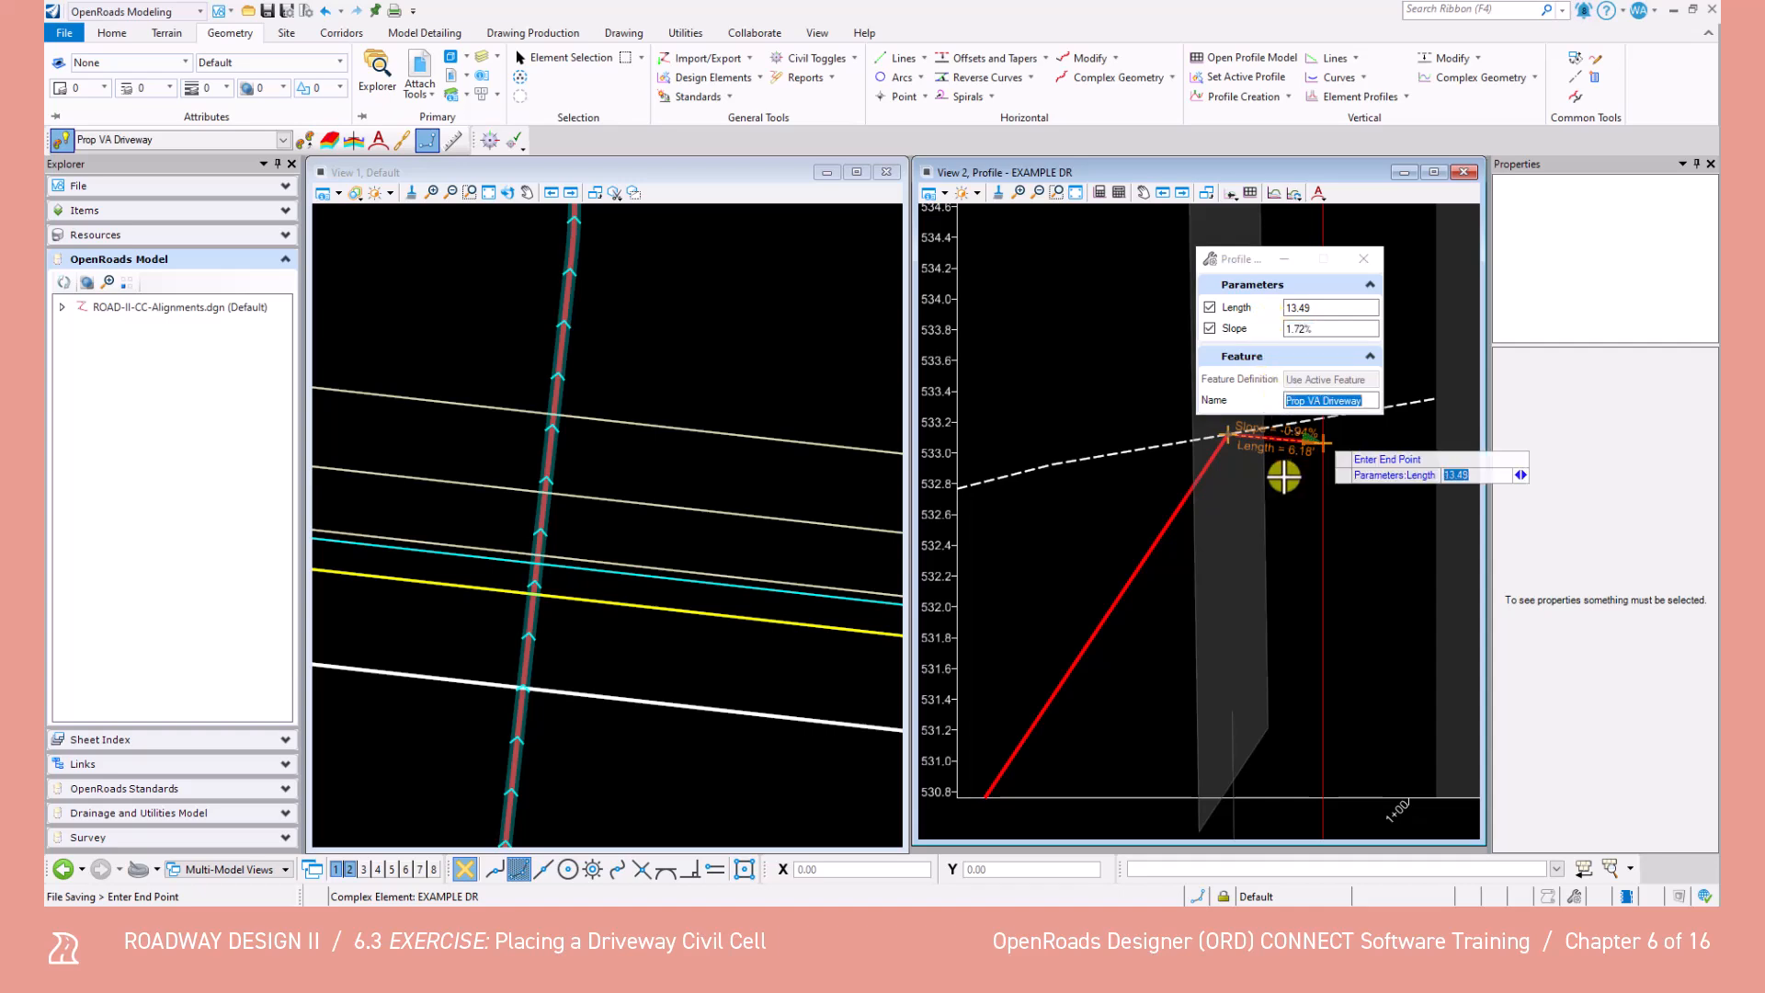
{"action": "left_click", "coordinate": [1394, 500]}
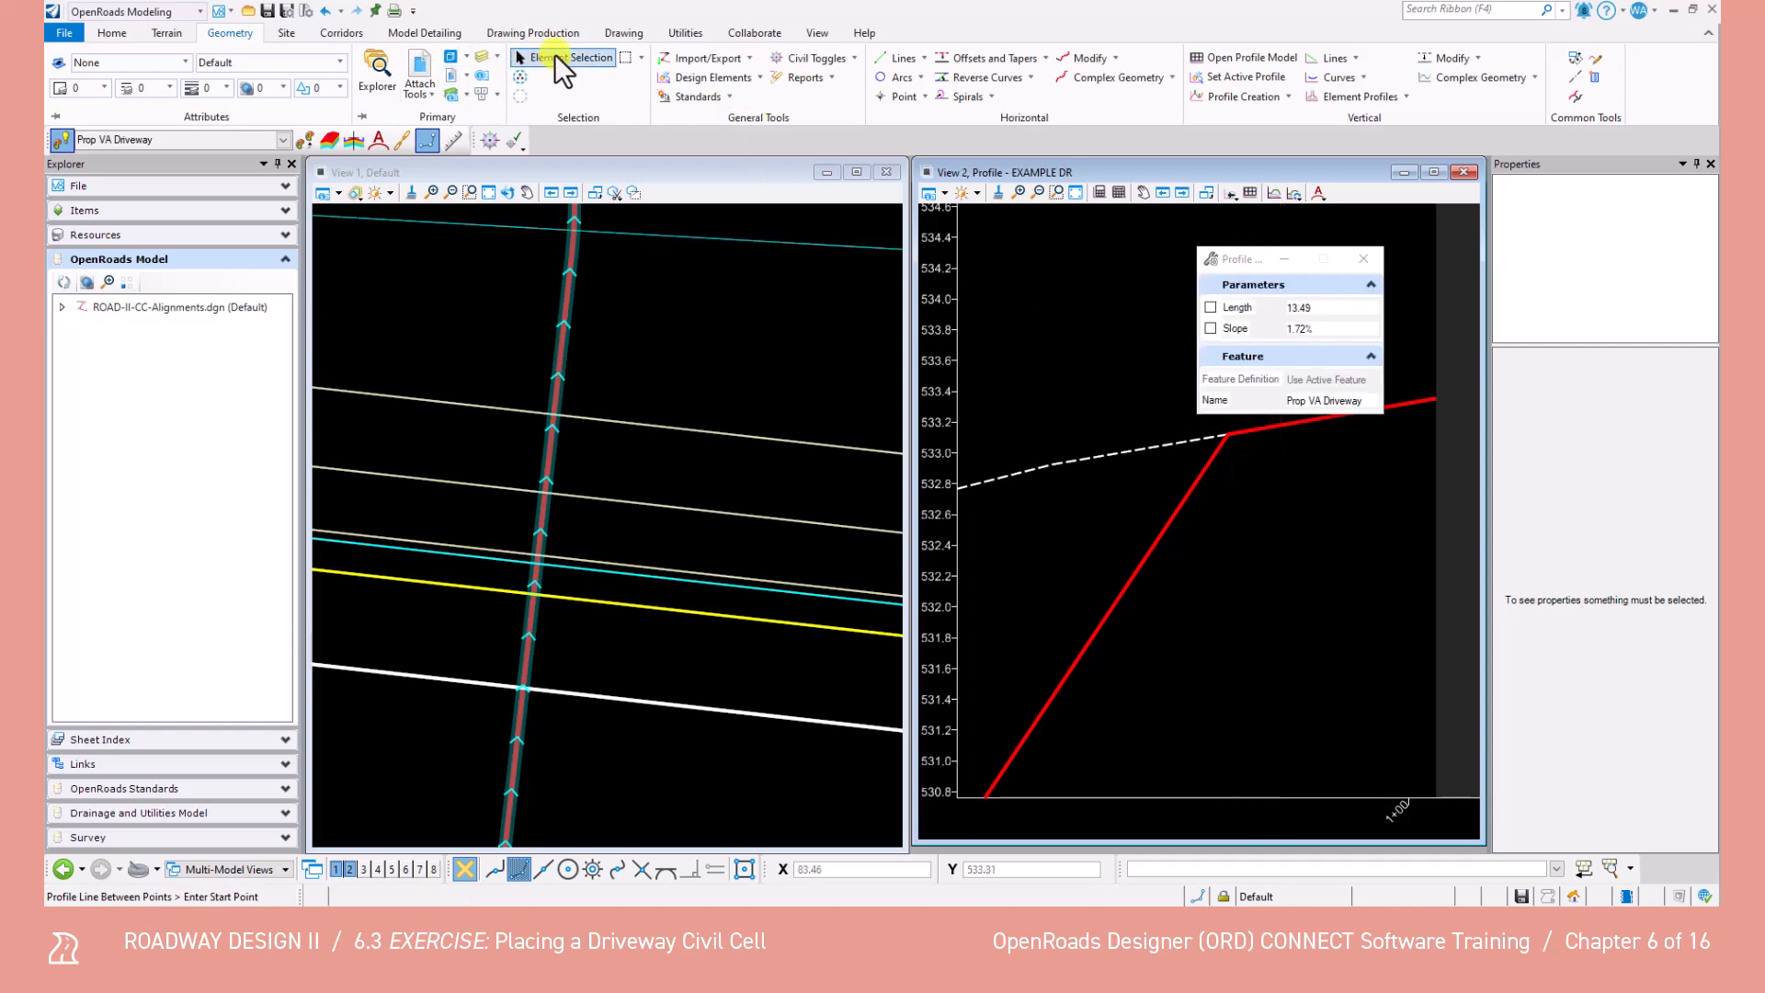
End the profile line placement and save the design file.
{"action": "left_click", "coordinate": [555, 57]}
{"action": "scroll", "coordinate": [1107, 511], "scroll_direction": "down", "scroll_amount": 4}
{"action": "scroll", "coordinate": [1278, 542], "scroll_direction": "down", "scroll_amount": 3}
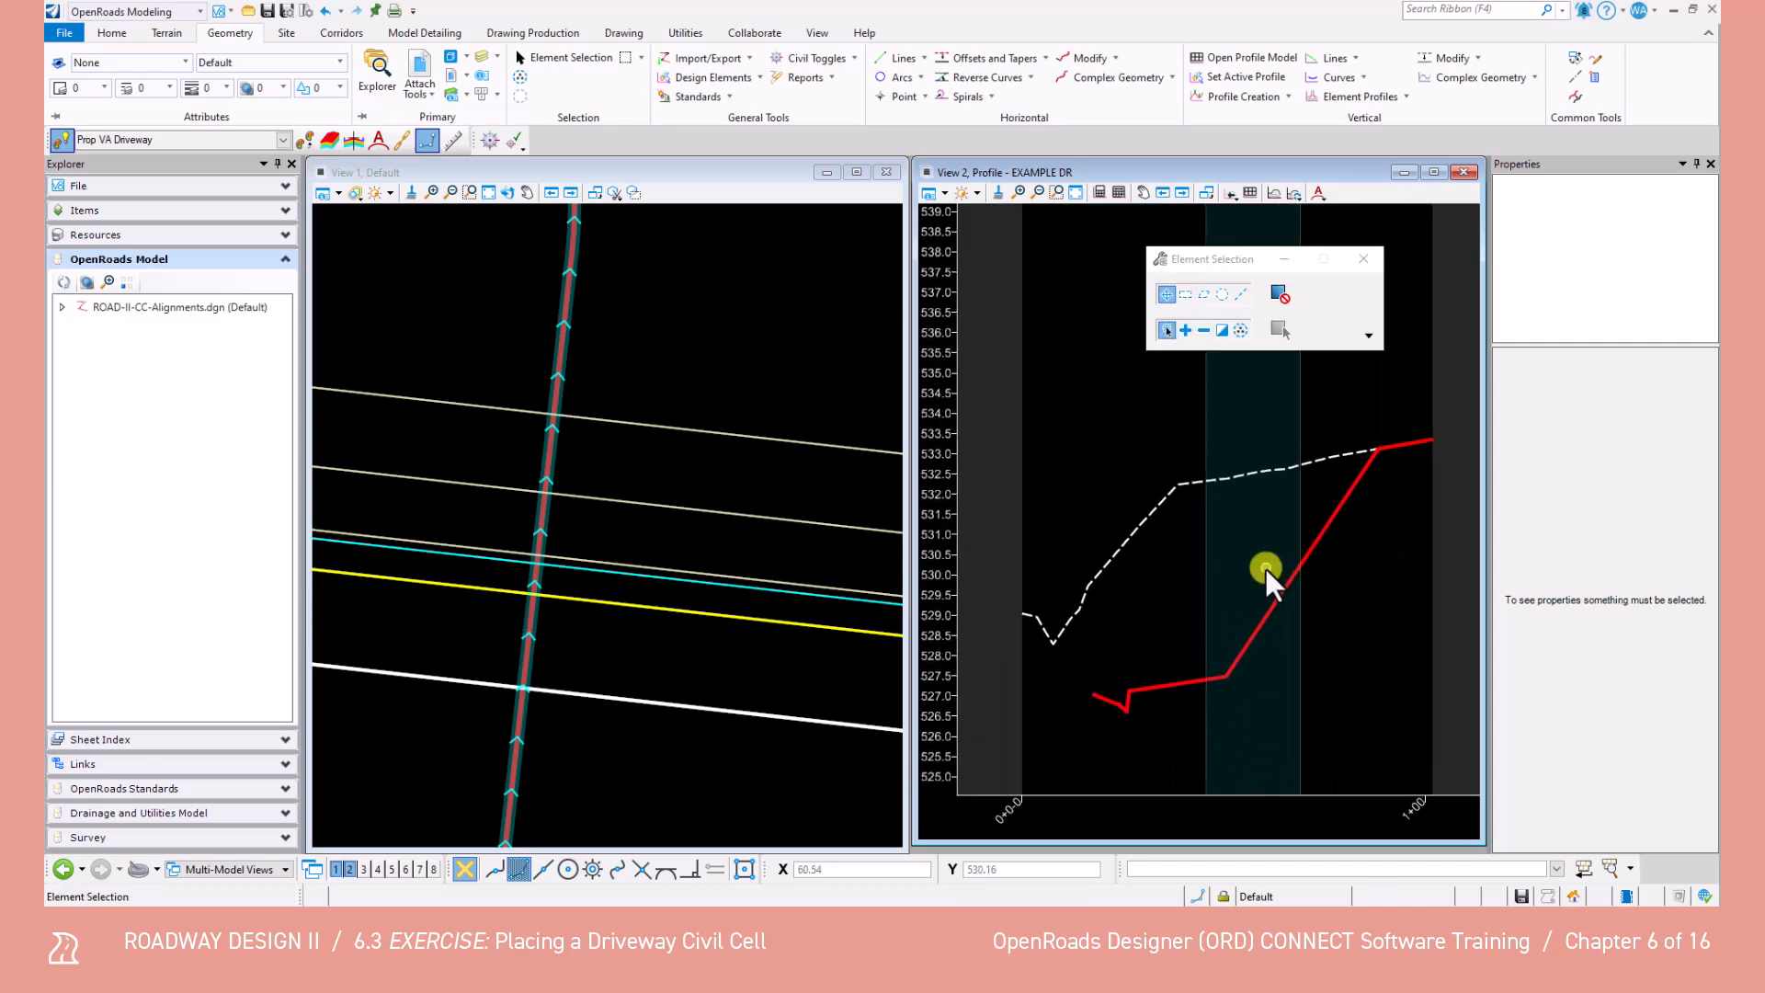
{"action": "key", "text": "ctrl+s"}
Start a Parabola Between Elements with Trim/Extend set to Both, joining the 1.50% line to the 14.95% line.
{"action": "left_click", "coordinate": [1364, 77]}
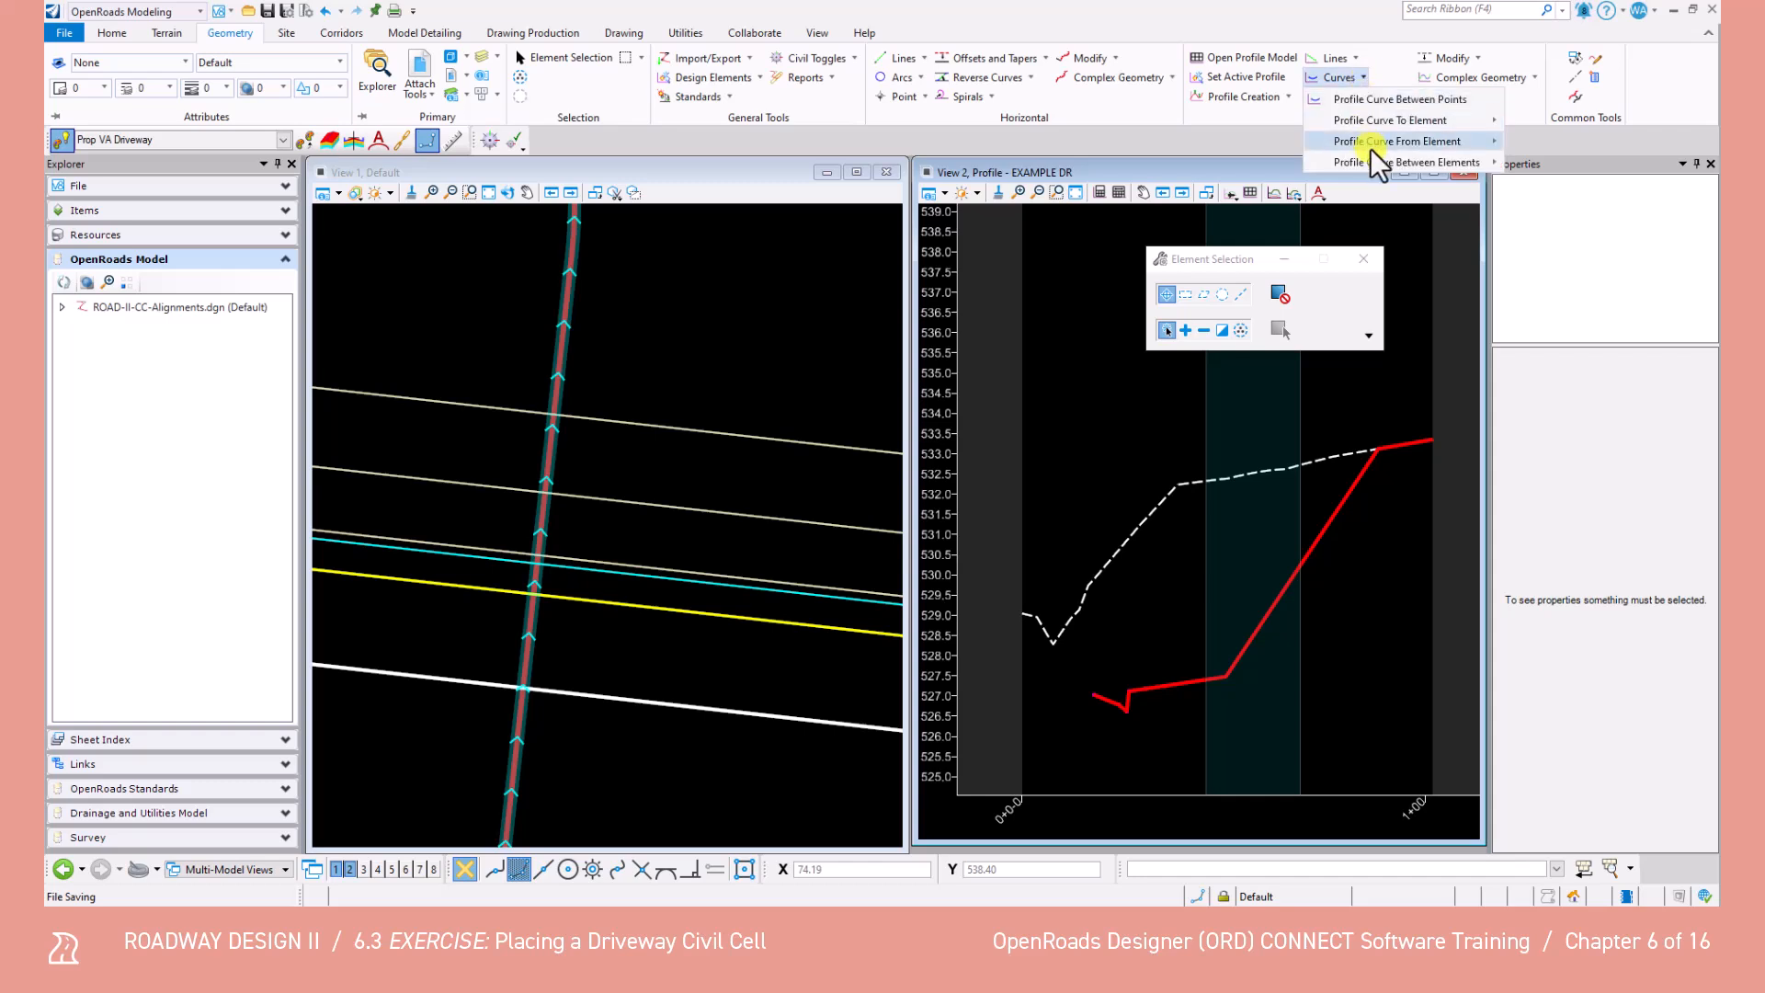
{"action": "mouse_move", "coordinate": [1372, 160]}
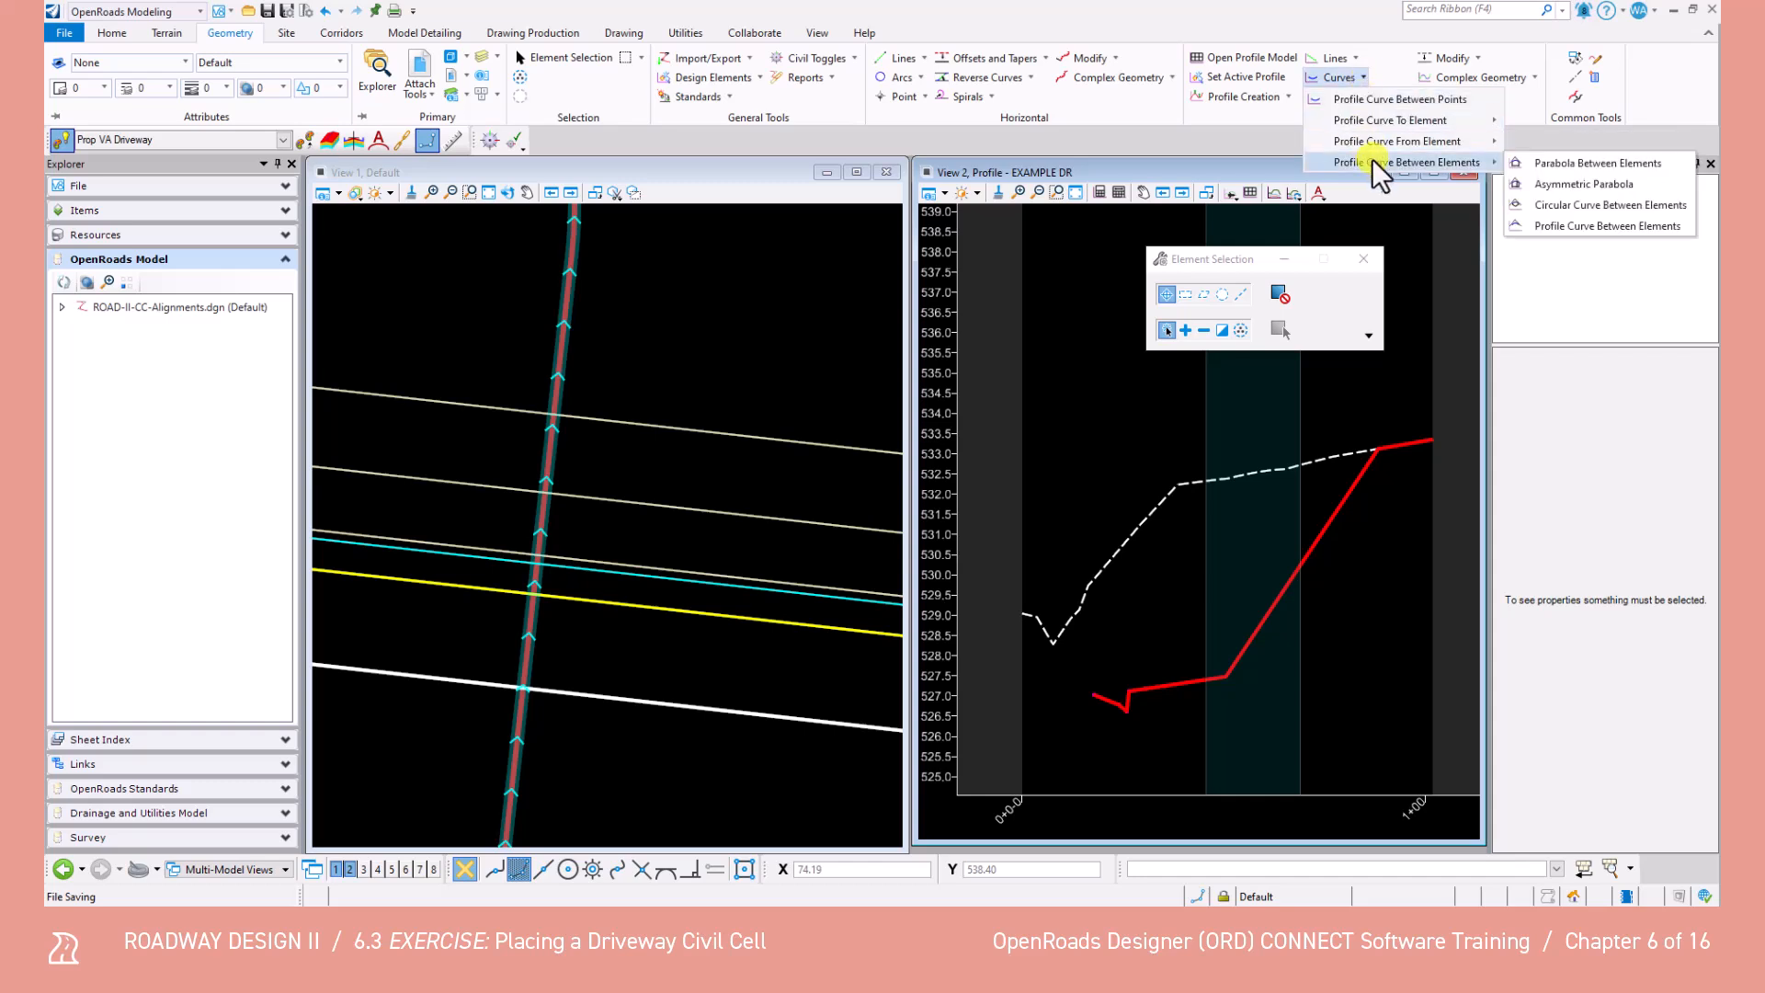
{"action": "left_click", "coordinate": [1575, 161]}
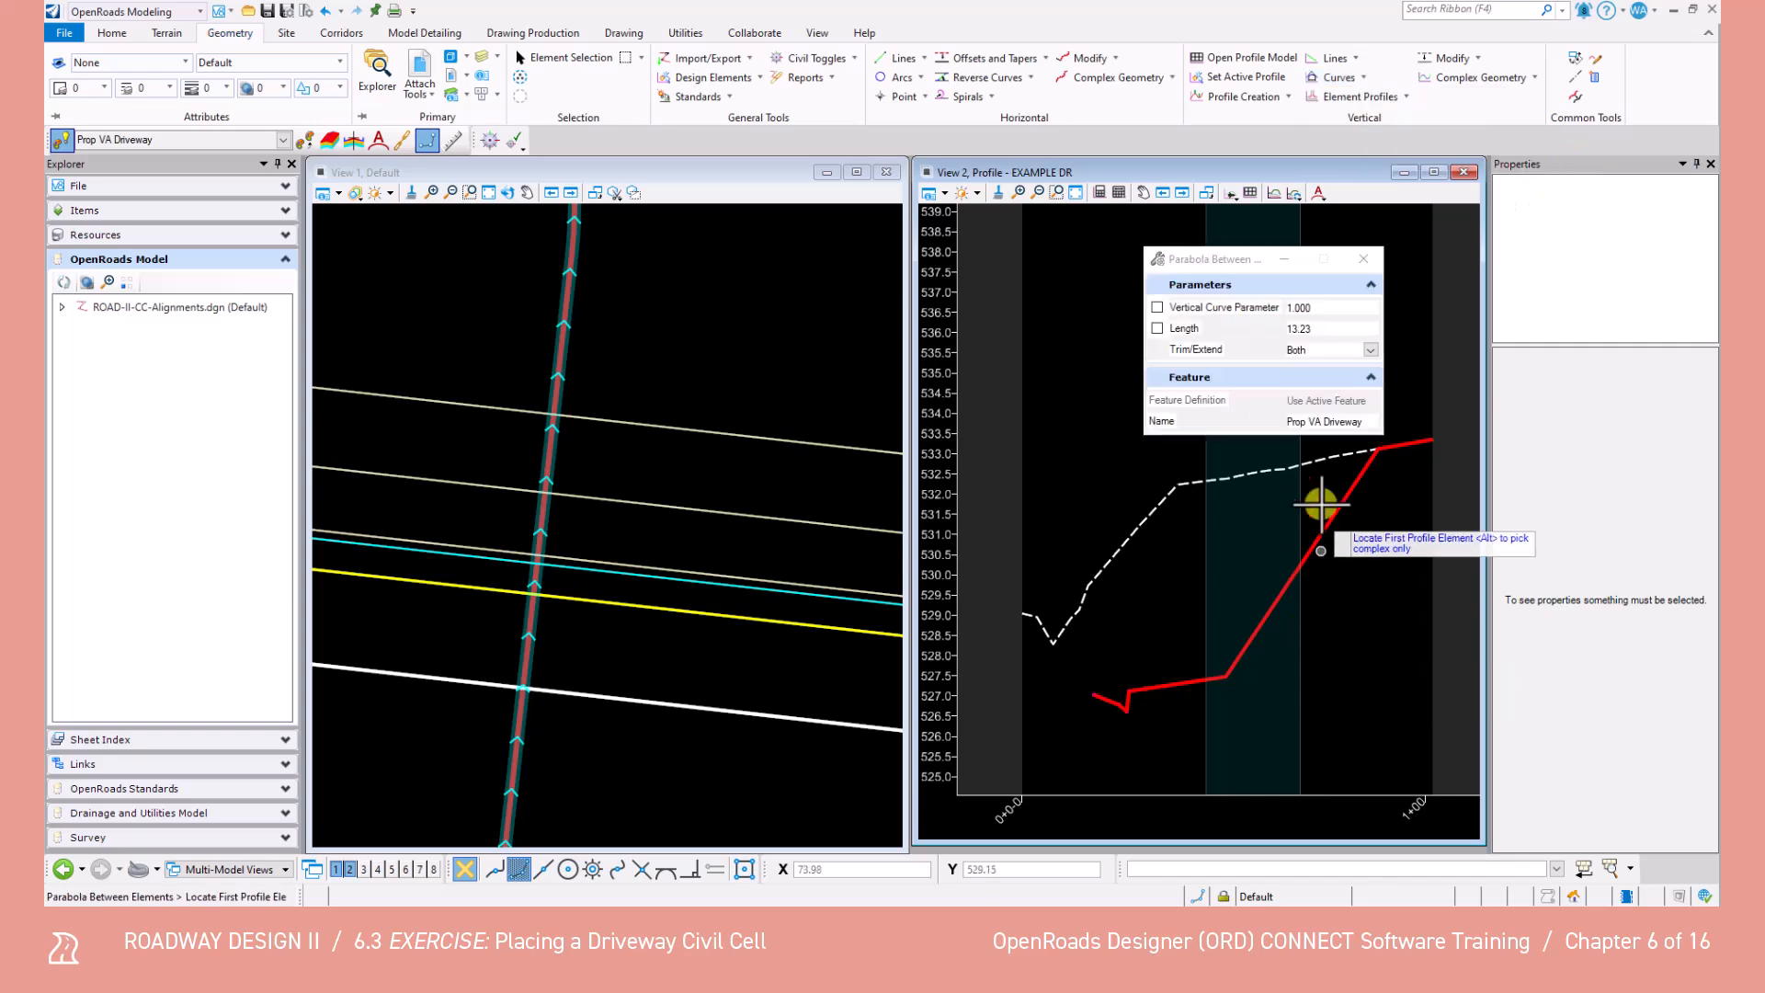
{"action": "left_click", "coordinate": [1371, 350]}
{"action": "left_click", "coordinate": [1298, 409]}
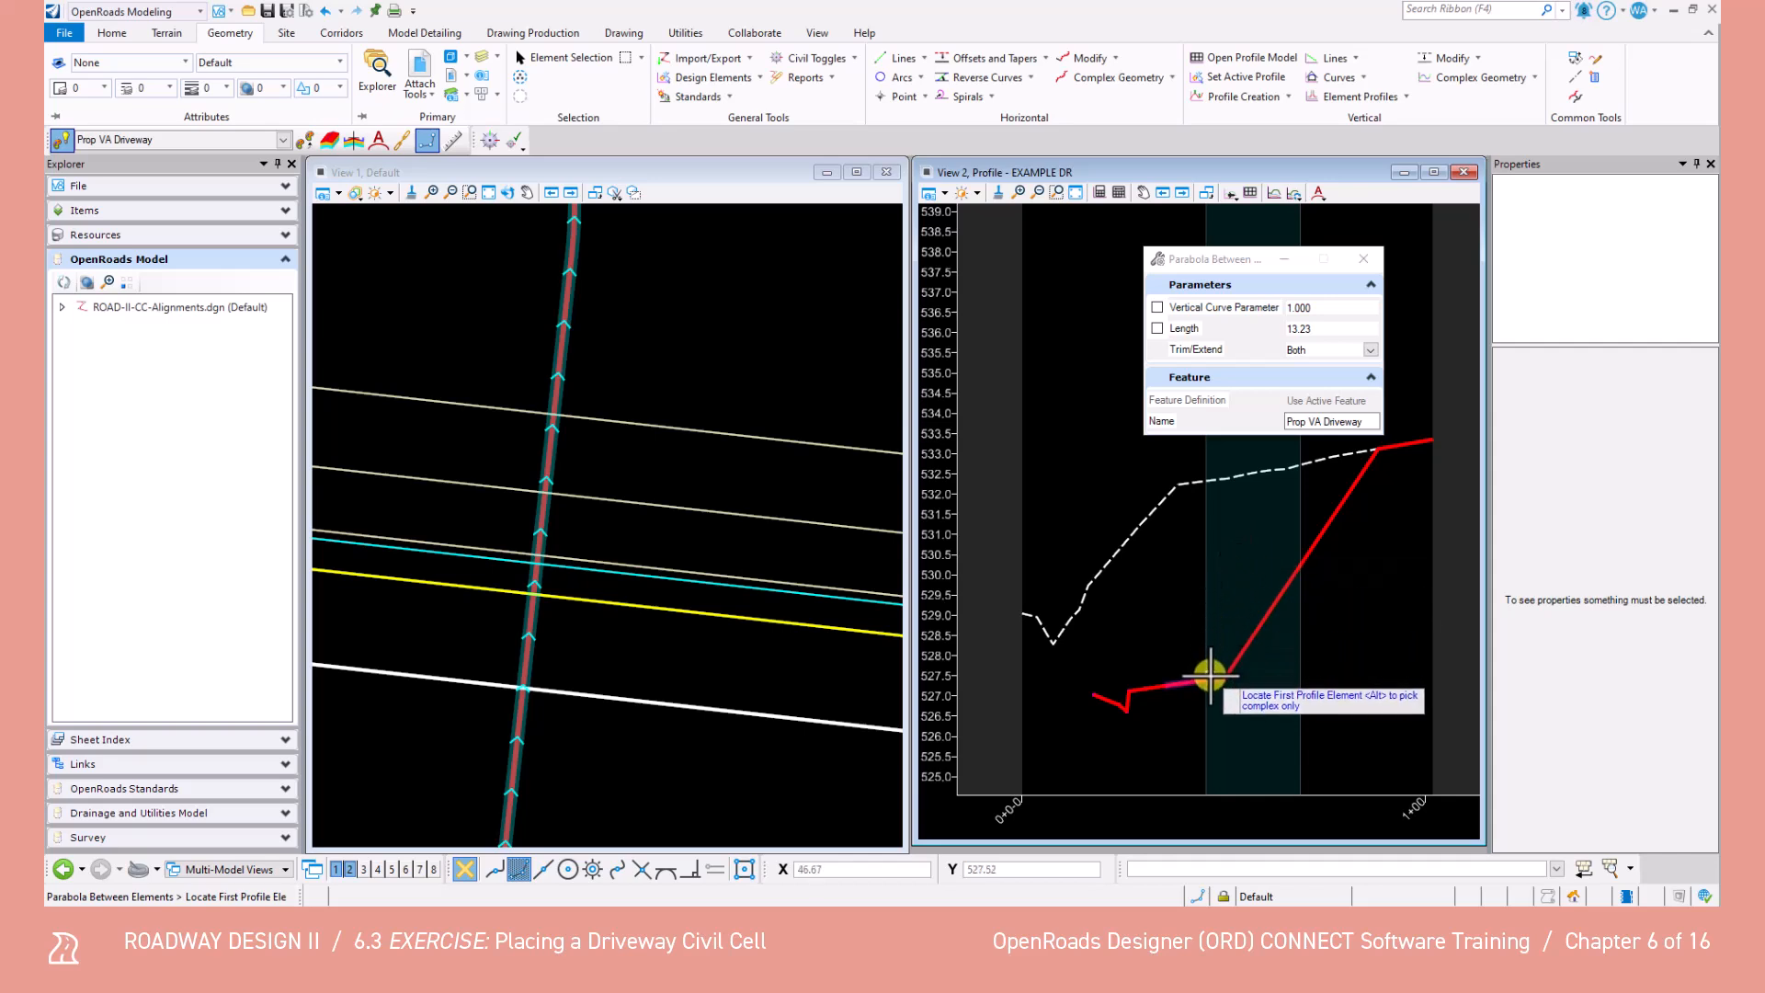
{"action": "left_click", "coordinate": [1210, 680]}
{"action": "left_click", "coordinate": [1251, 644]}
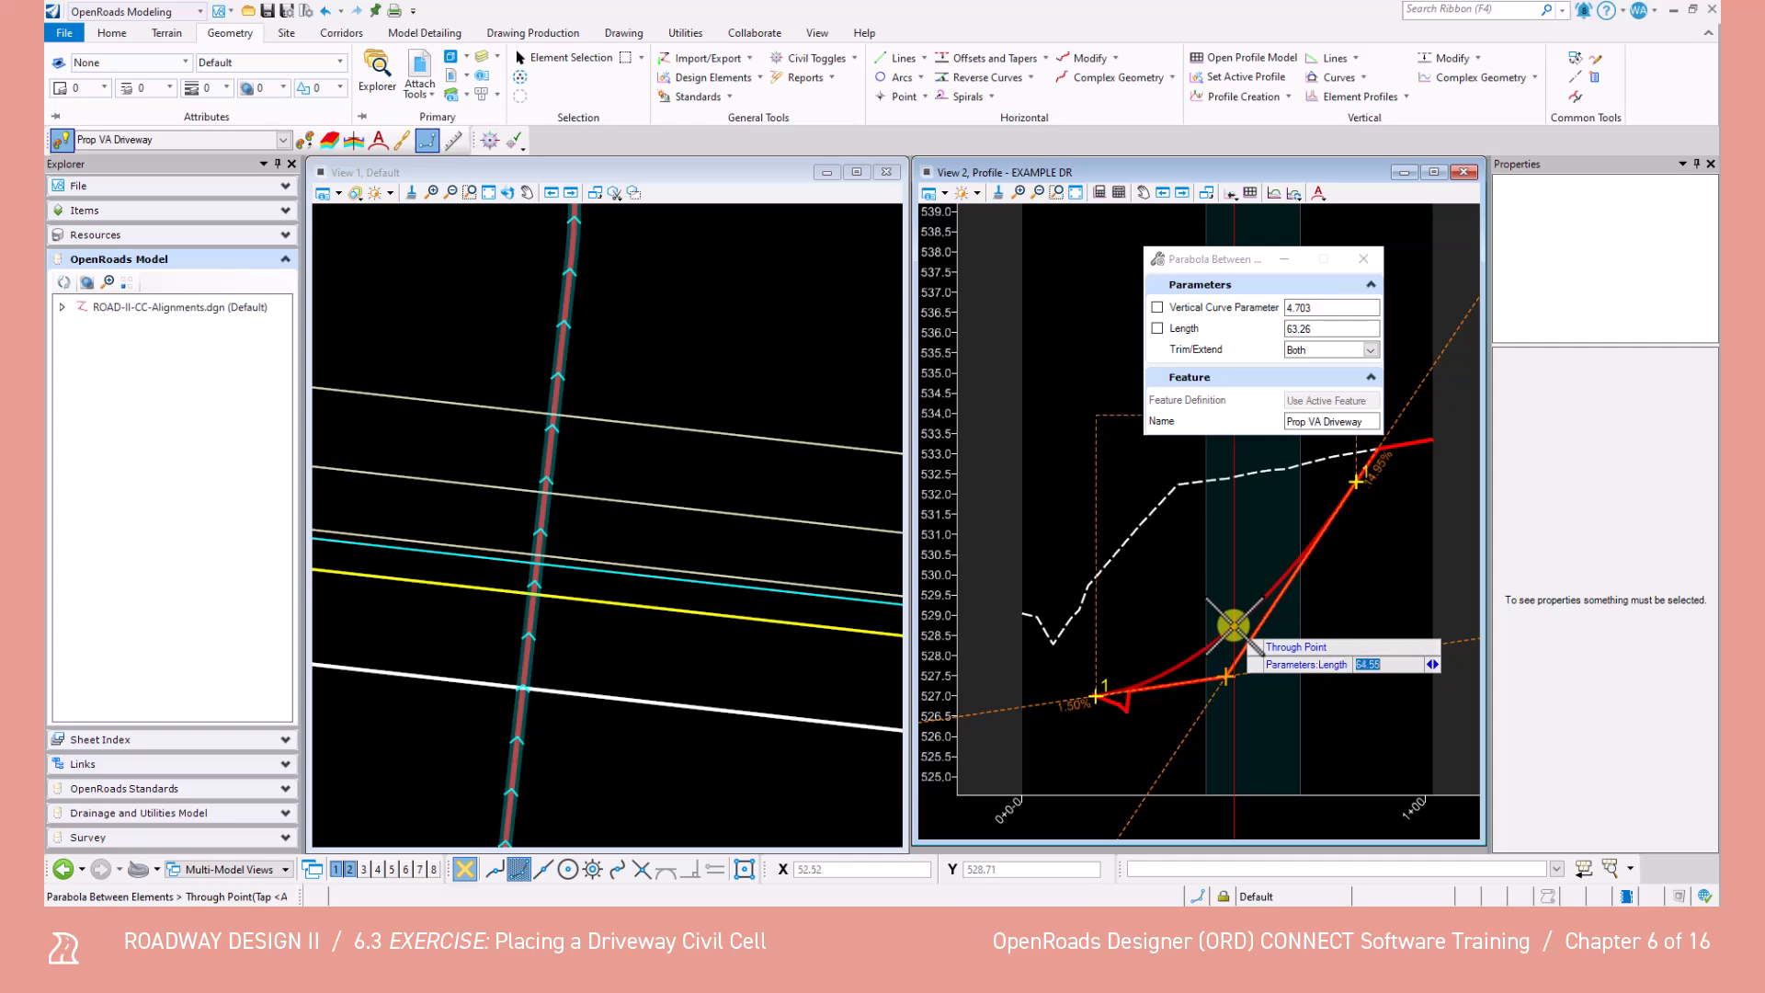
Lock the vertical curve parameter at 2 and place the parabola between the two selected profile lines.
{"action": "left_click", "coordinate": [1158, 307]}
{"action": "left_click_drag", "start_coordinate": [1339, 307], "coordinate": [1263, 311]}
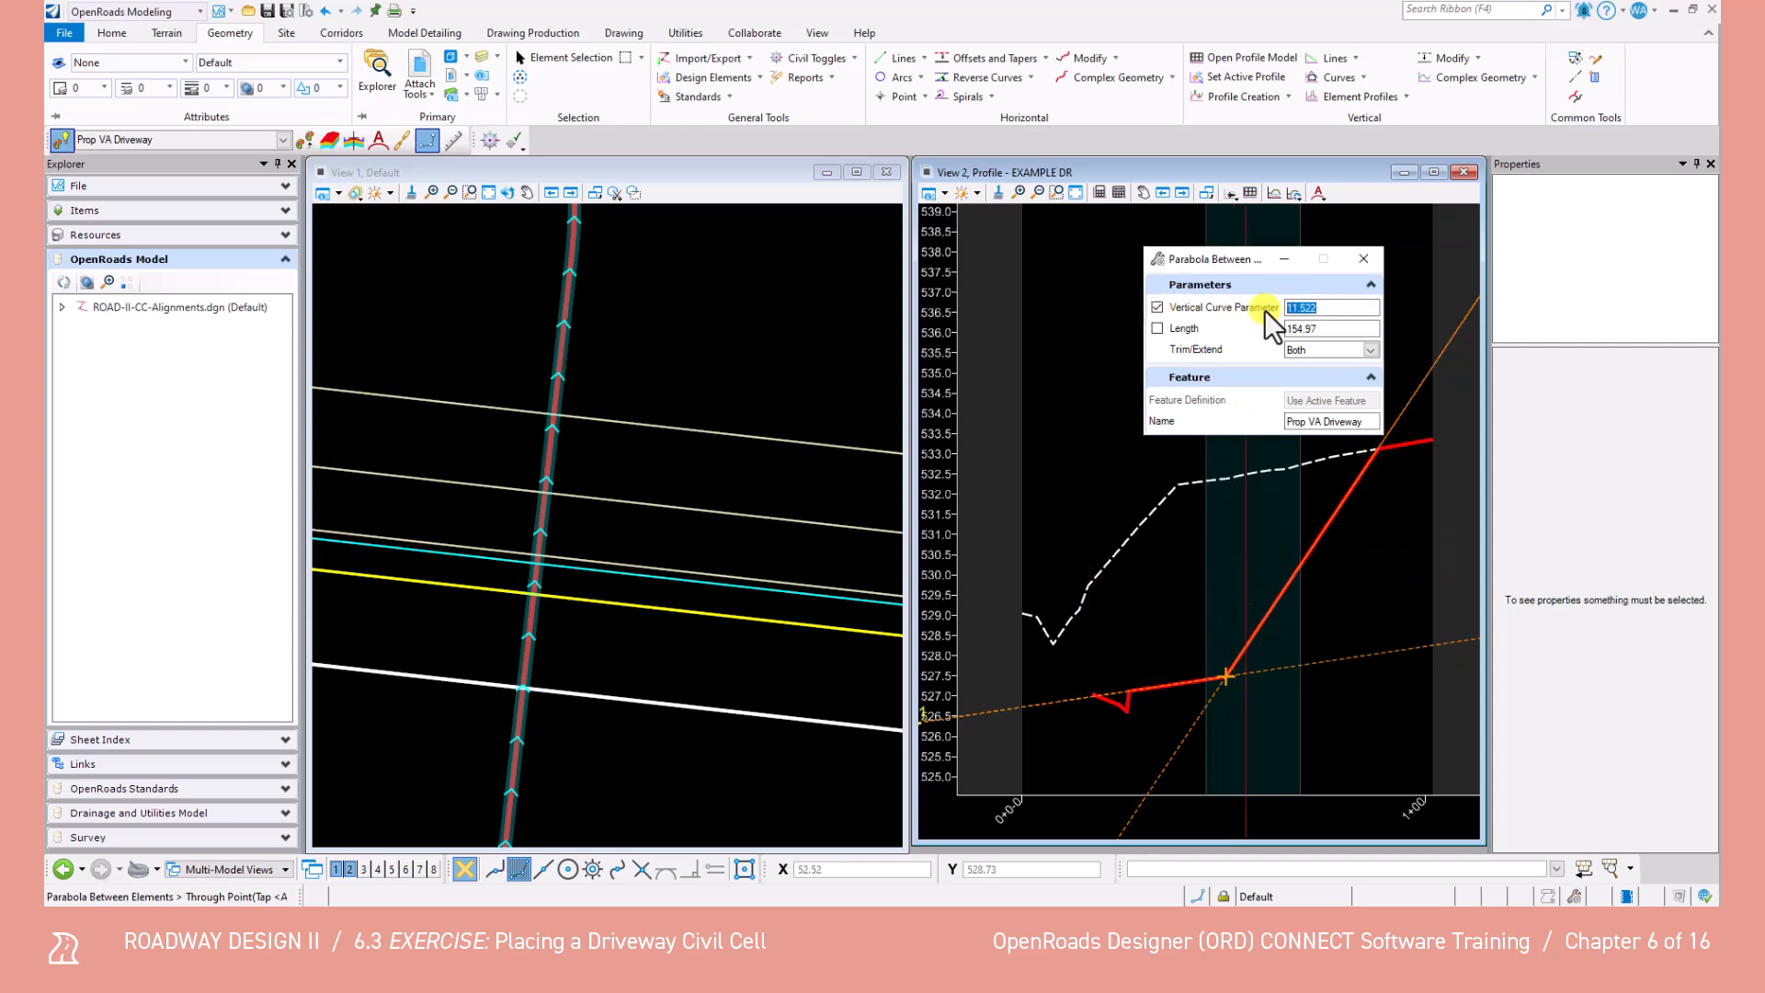
{"action": "type", "text": "2"}
{"action": "key", "text": "Return"}
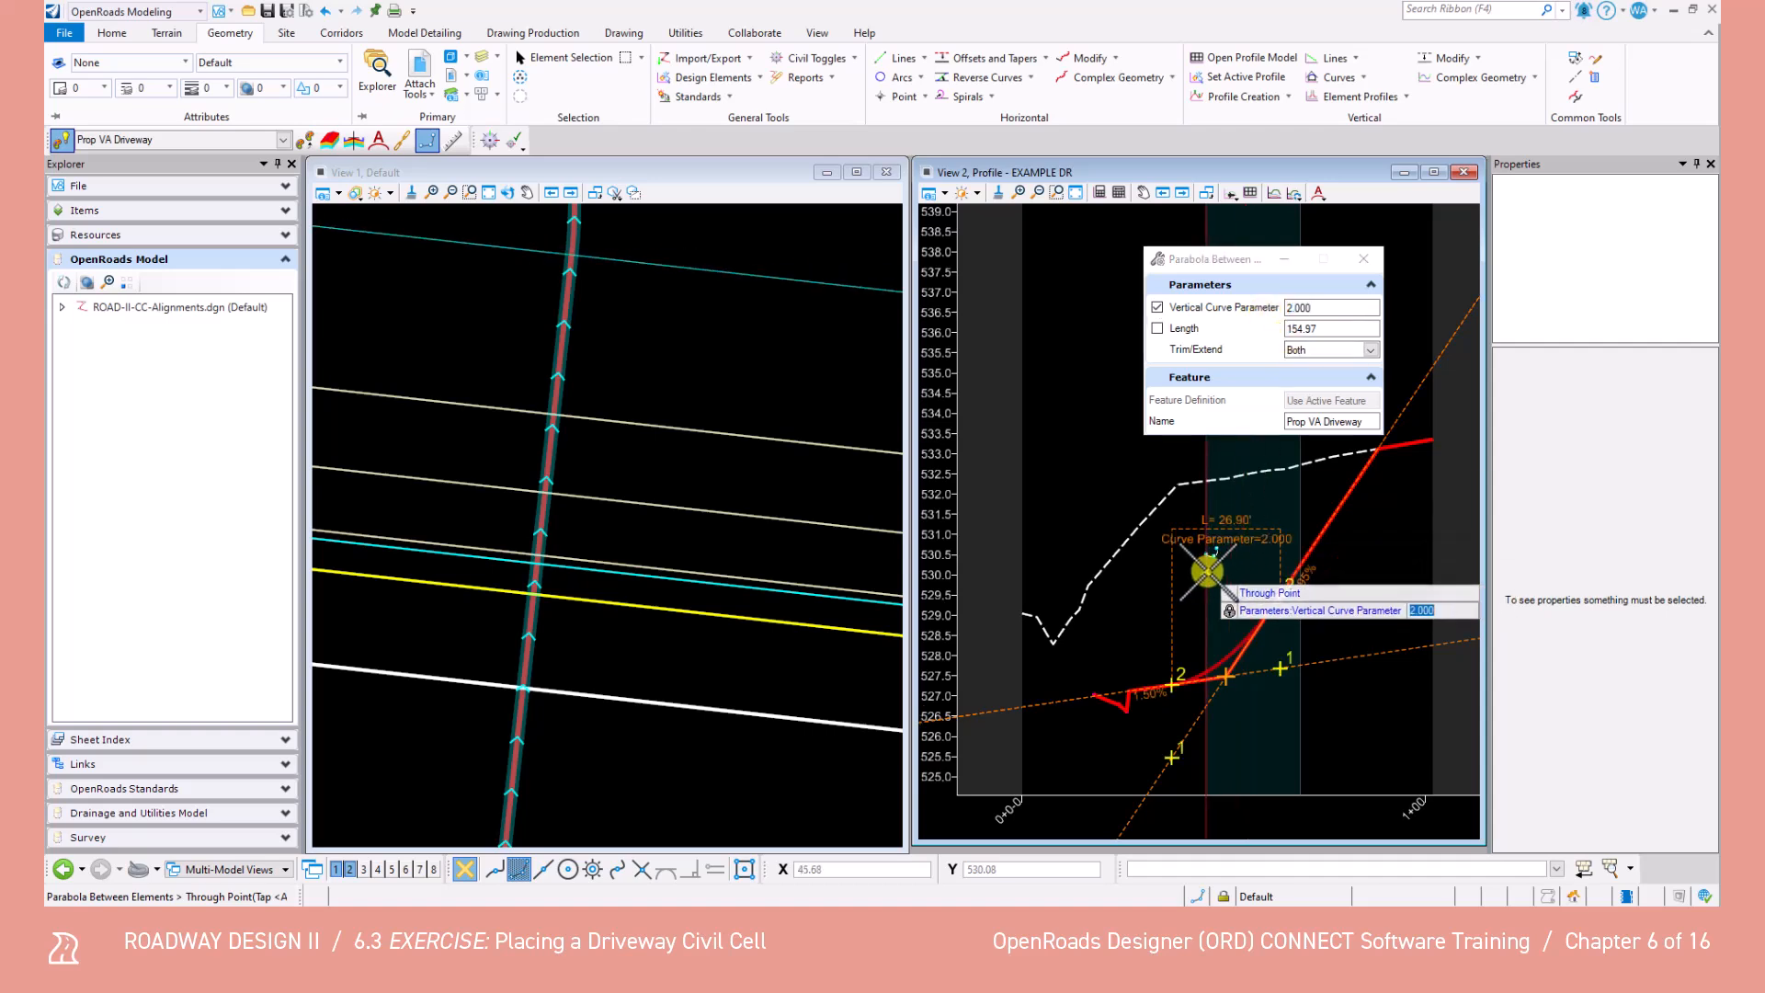
{"action": "left_click", "coordinate": [1210, 565]}
{"action": "middle_click_drag", "start_coordinate": [1301, 497], "coordinate": [1178, 576]}
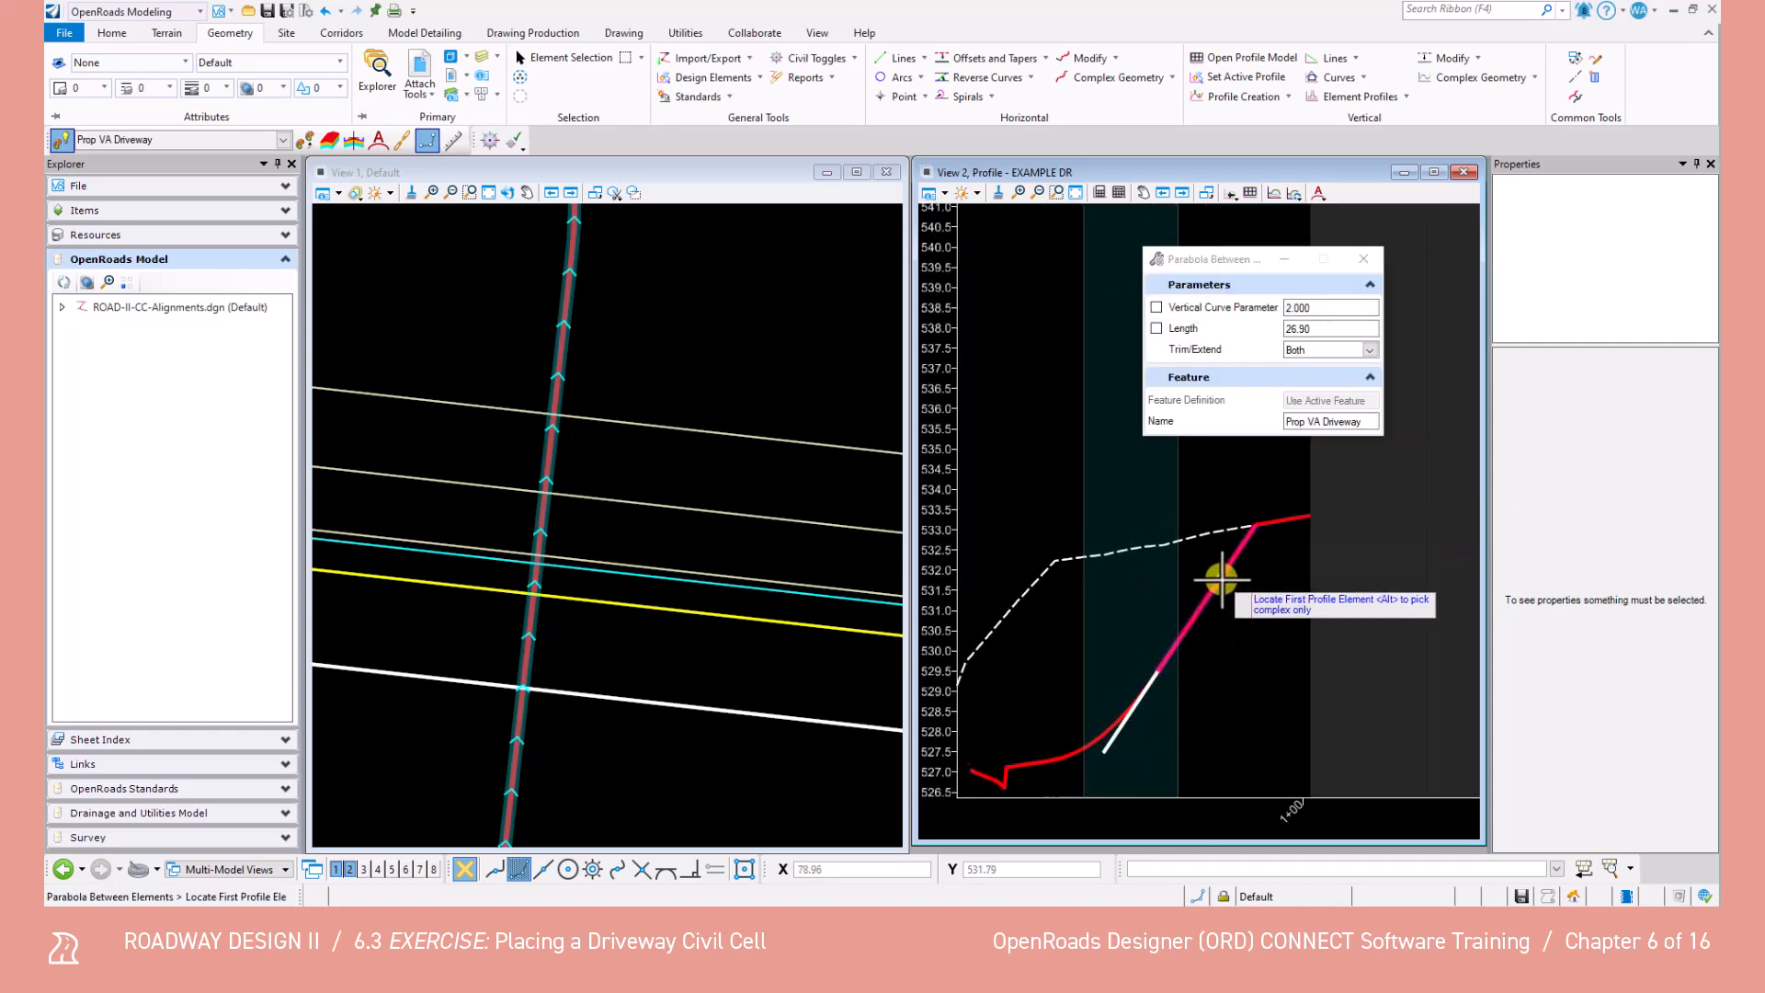
Place a parabola between the 14.95% and 1.72% profile lines with the vertical curve parameter locked at 1.
{"action": "left_click", "coordinate": [1221, 579]}
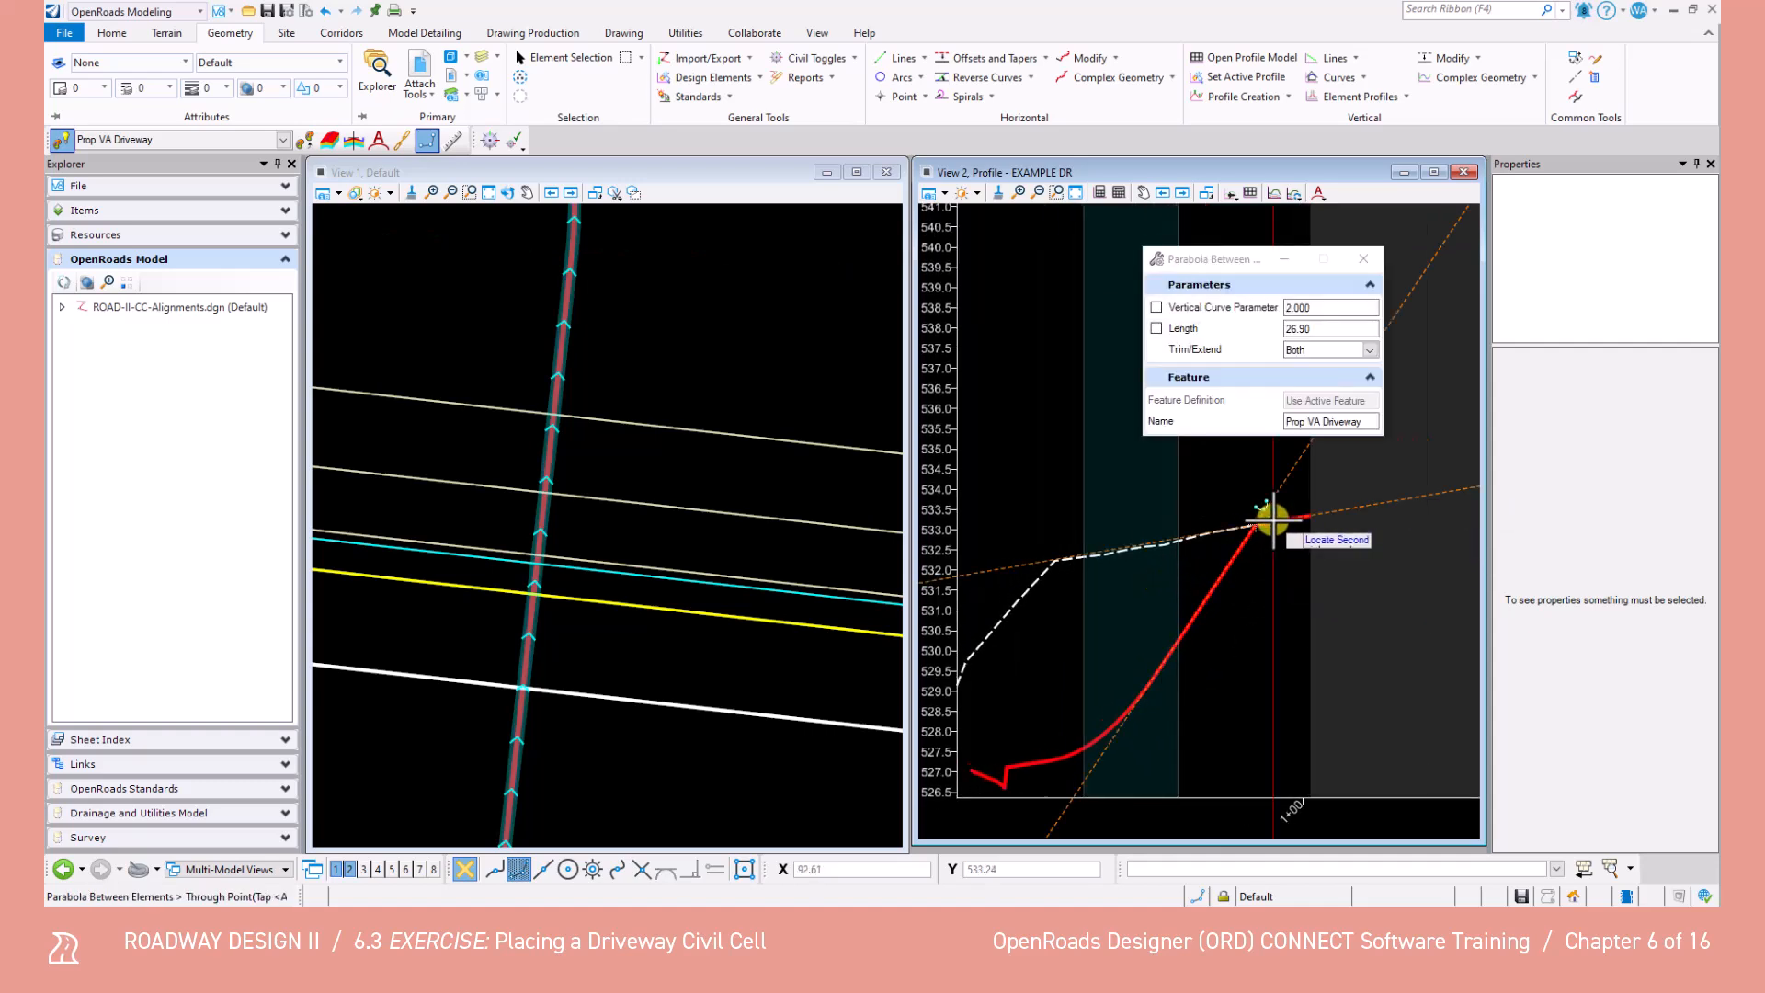
{"action": "left_click", "coordinate": [1272, 521]}
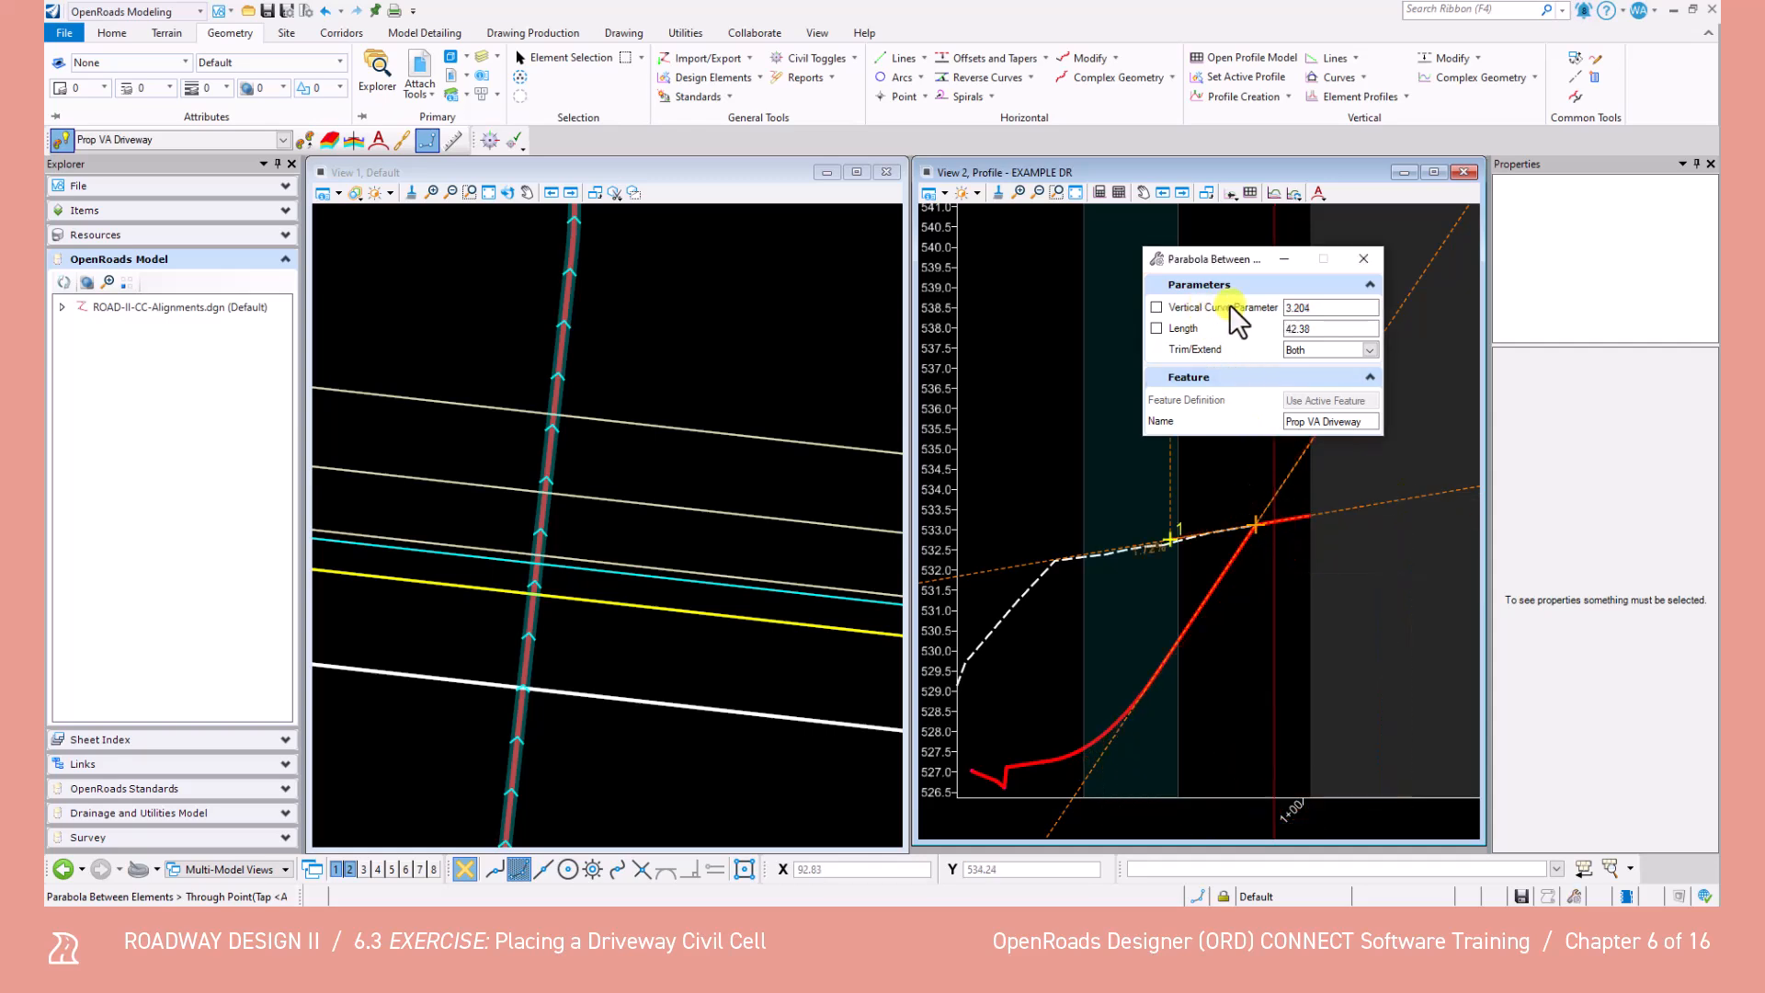
{"action": "left_click_drag", "start_coordinate": [1333, 307], "coordinate": [1271, 309]}
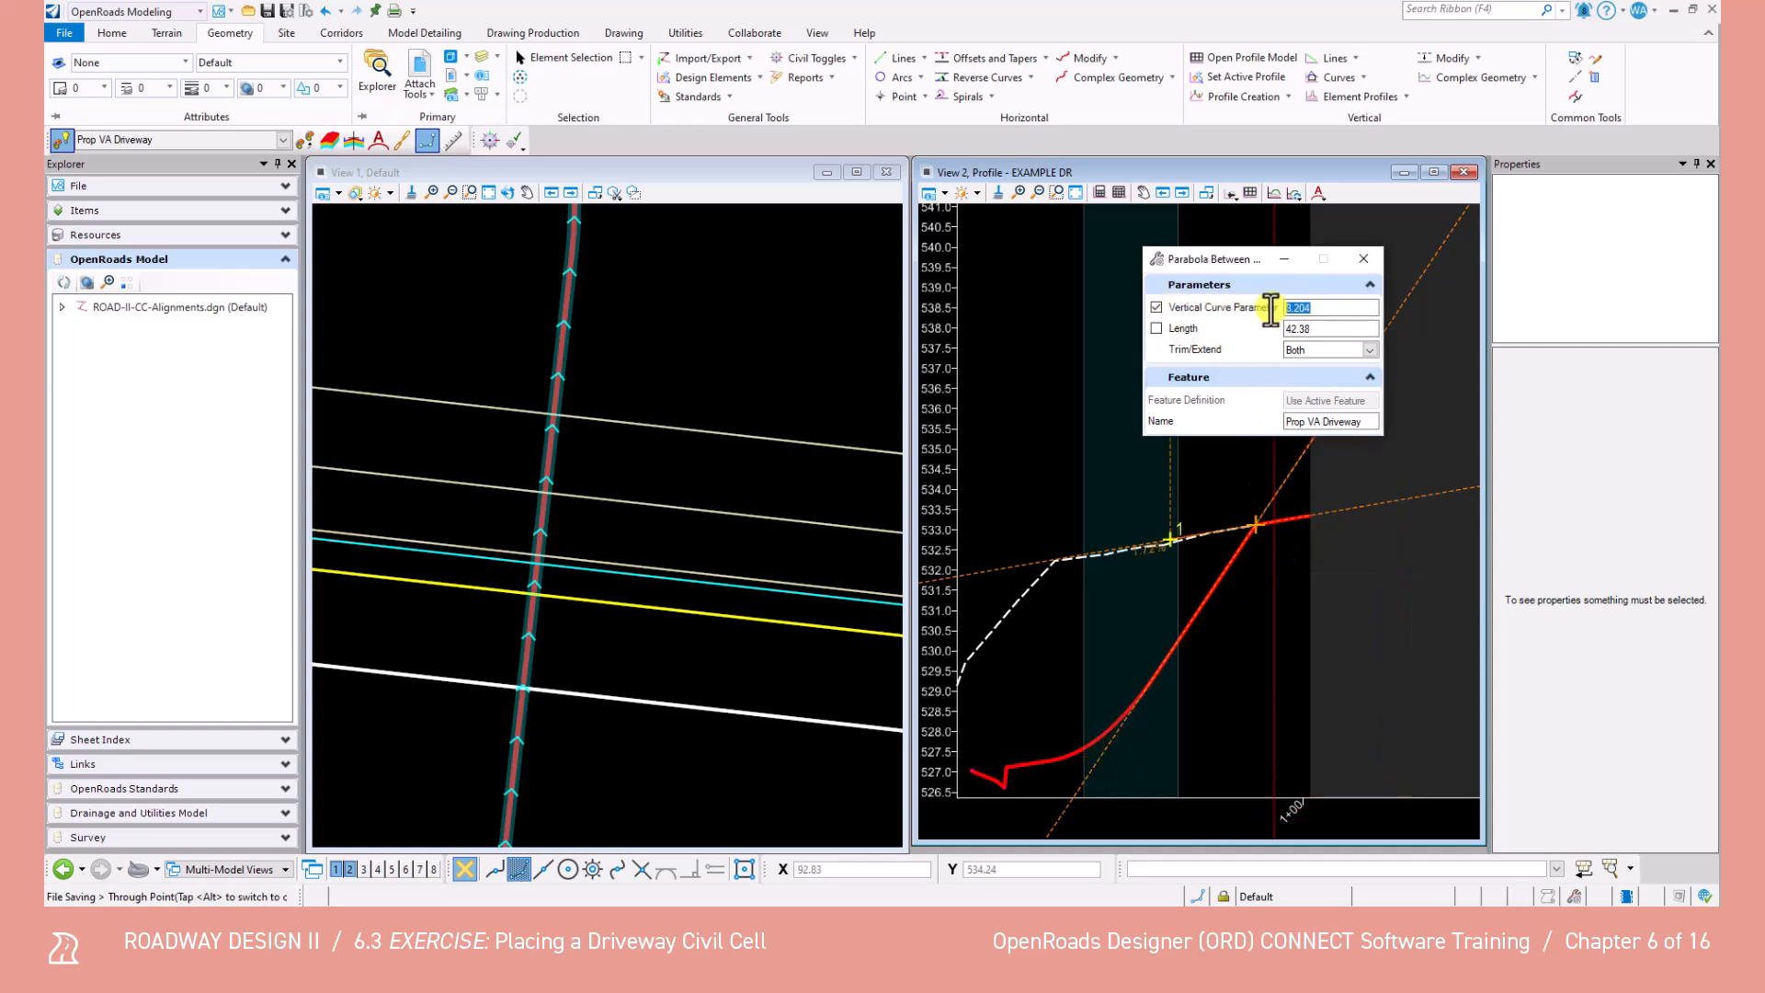
{"action": "key", "text": "Return"}
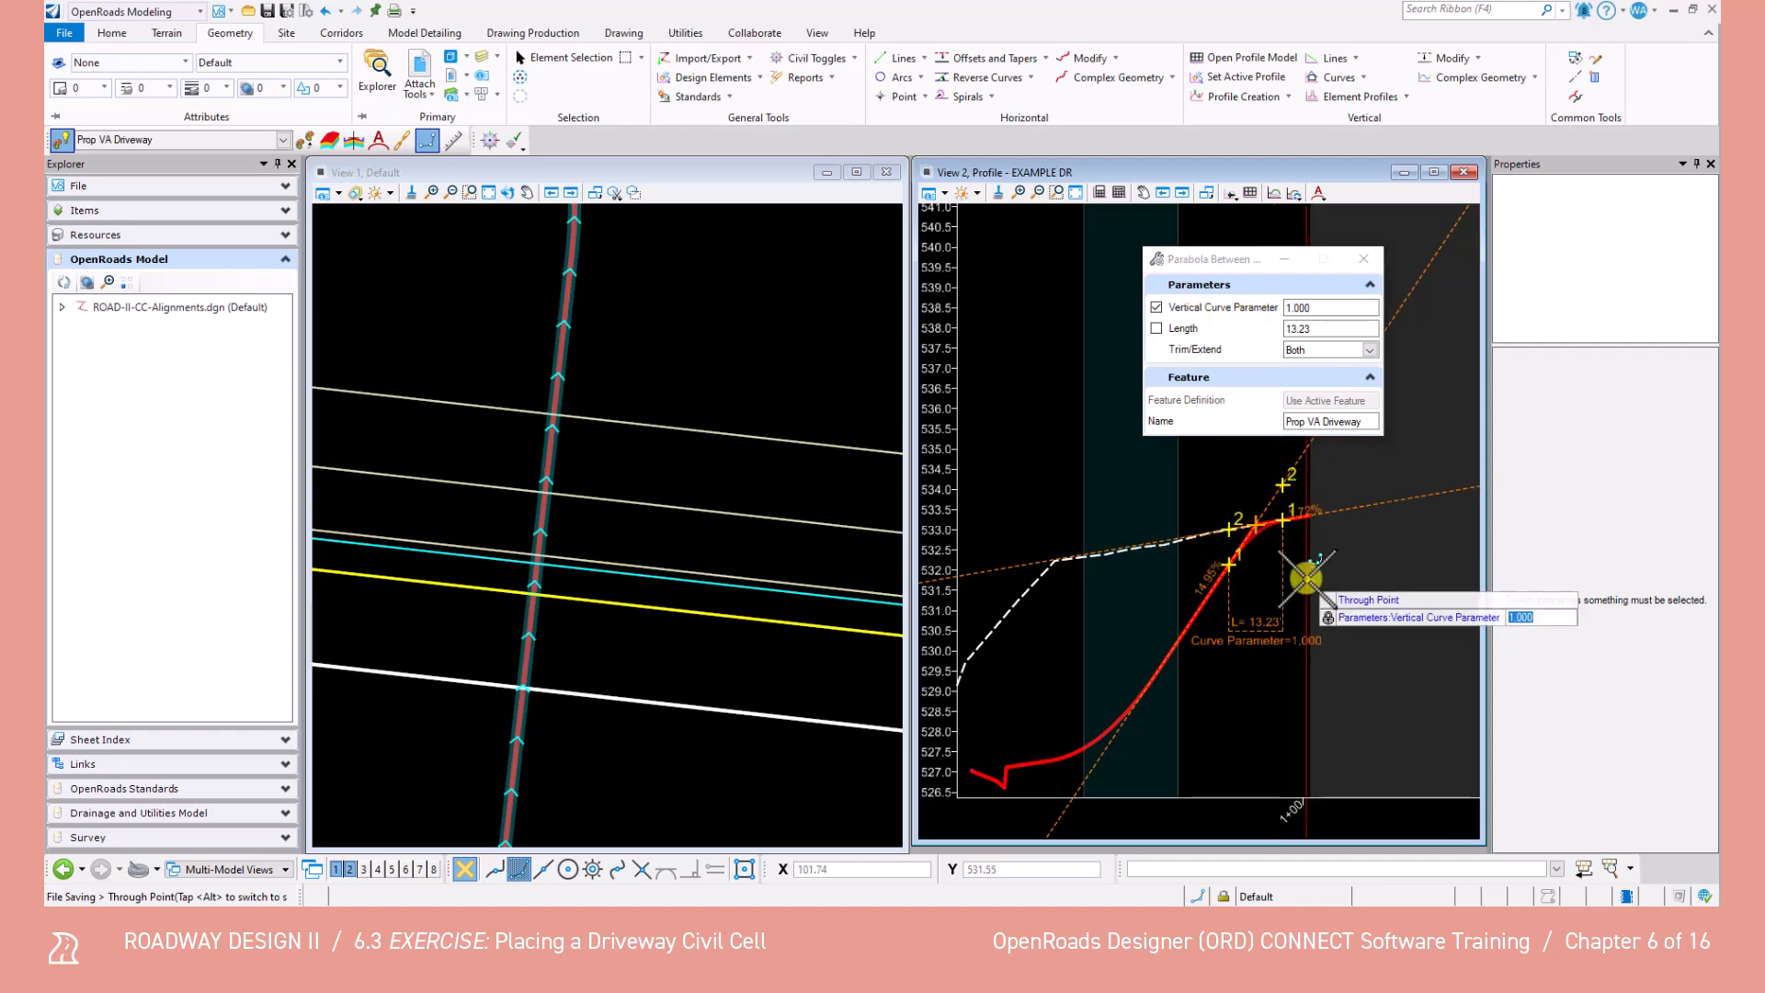
{"action": "left_click", "coordinate": [1305, 579]}
{"action": "left_click", "coordinate": [1305, 579]}
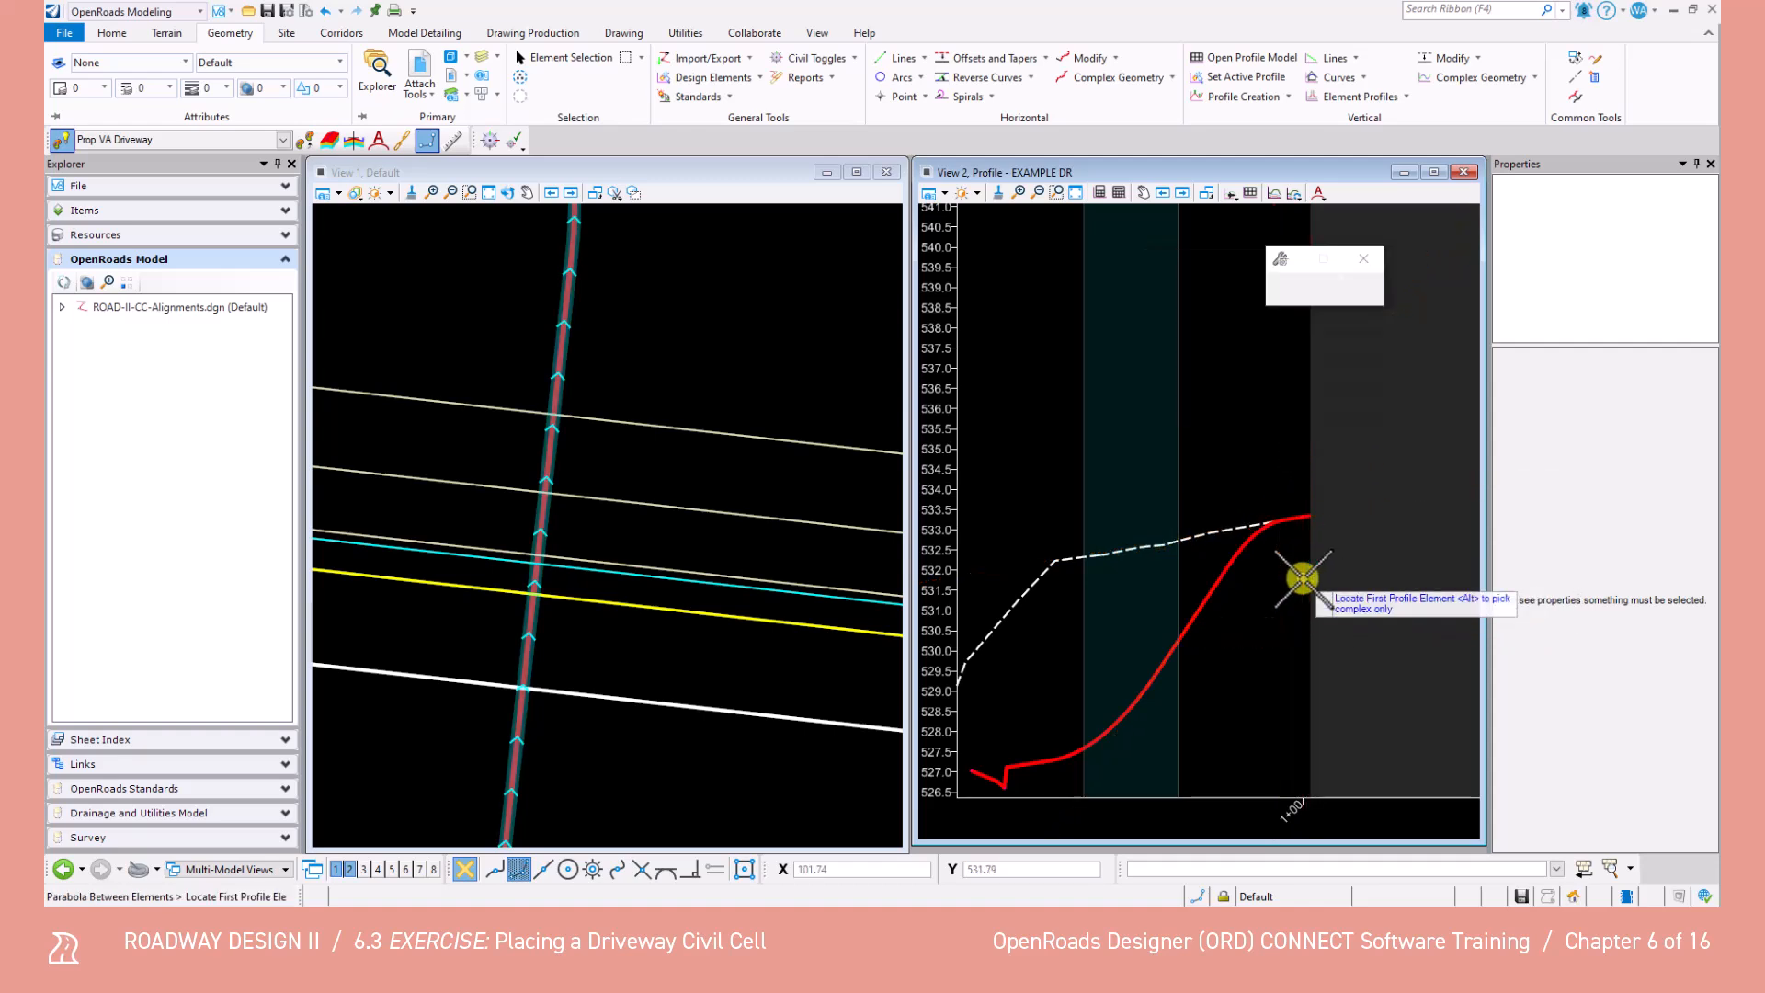
Start a Profile Complex By Elements and chain the driveway's consecutive profile elements from the low end of the profile.
{"action": "scroll", "coordinate": [1306, 552], "scroll_direction": "down", "scroll_amount": 1}
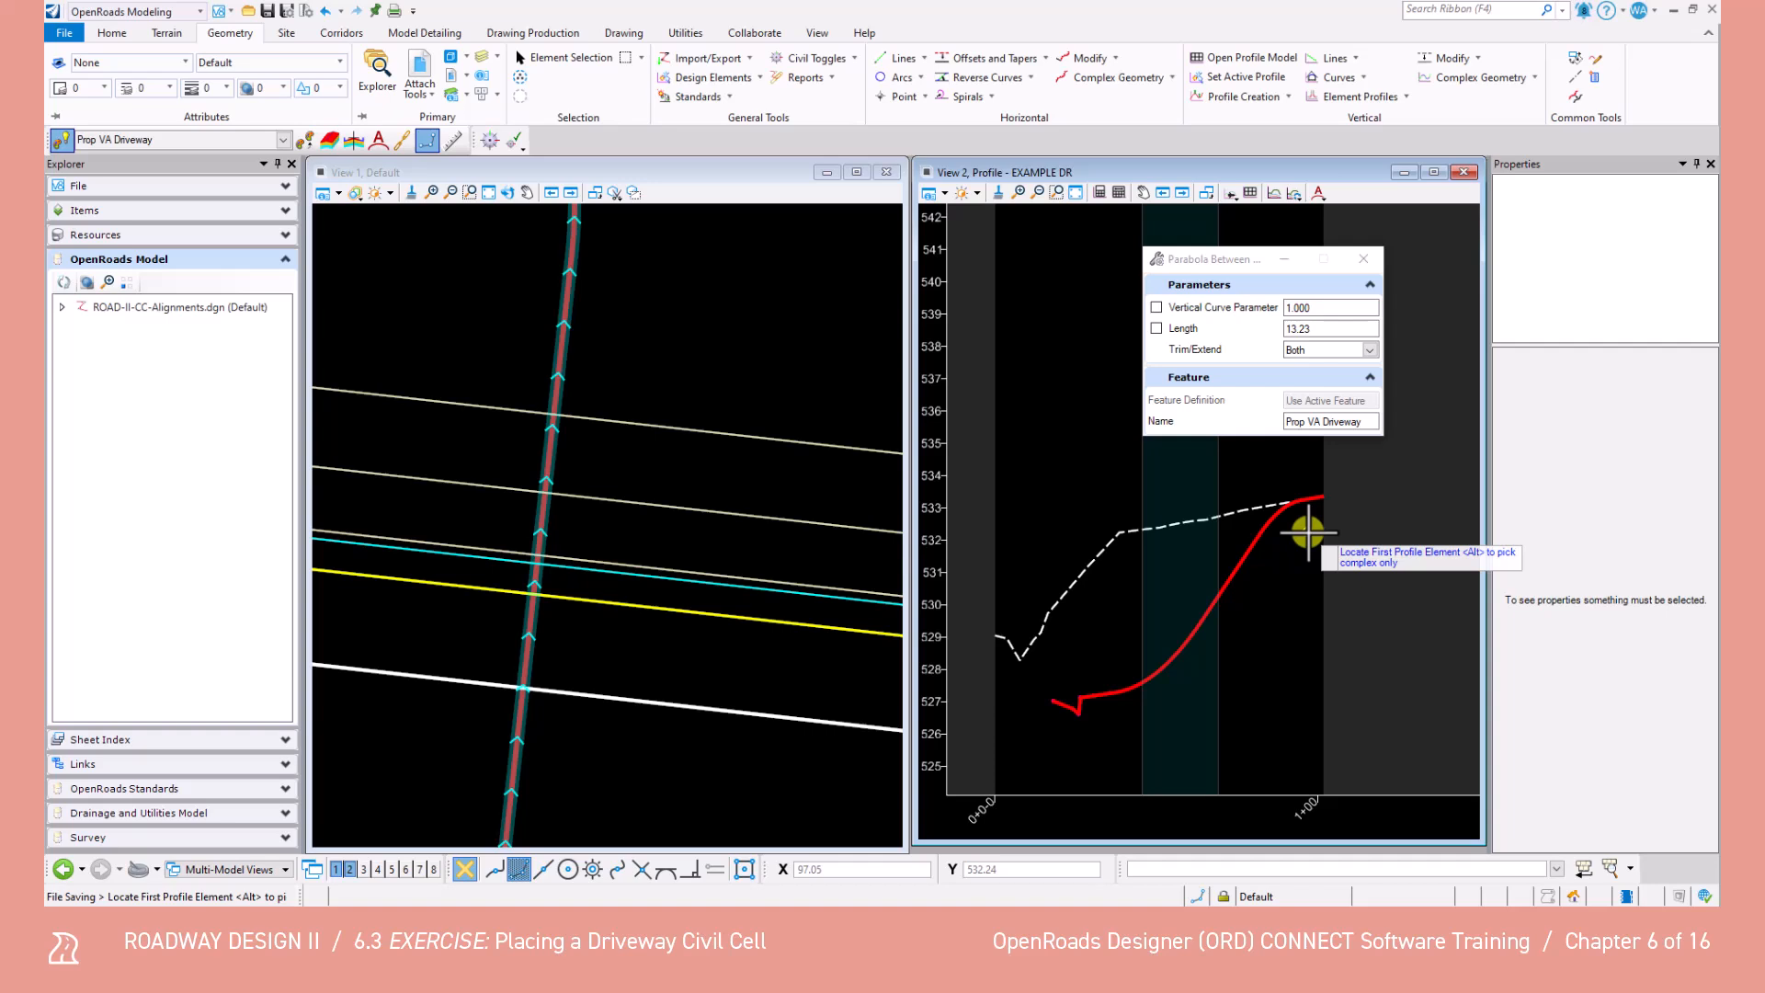
{"action": "left_click", "coordinate": [1476, 77]}
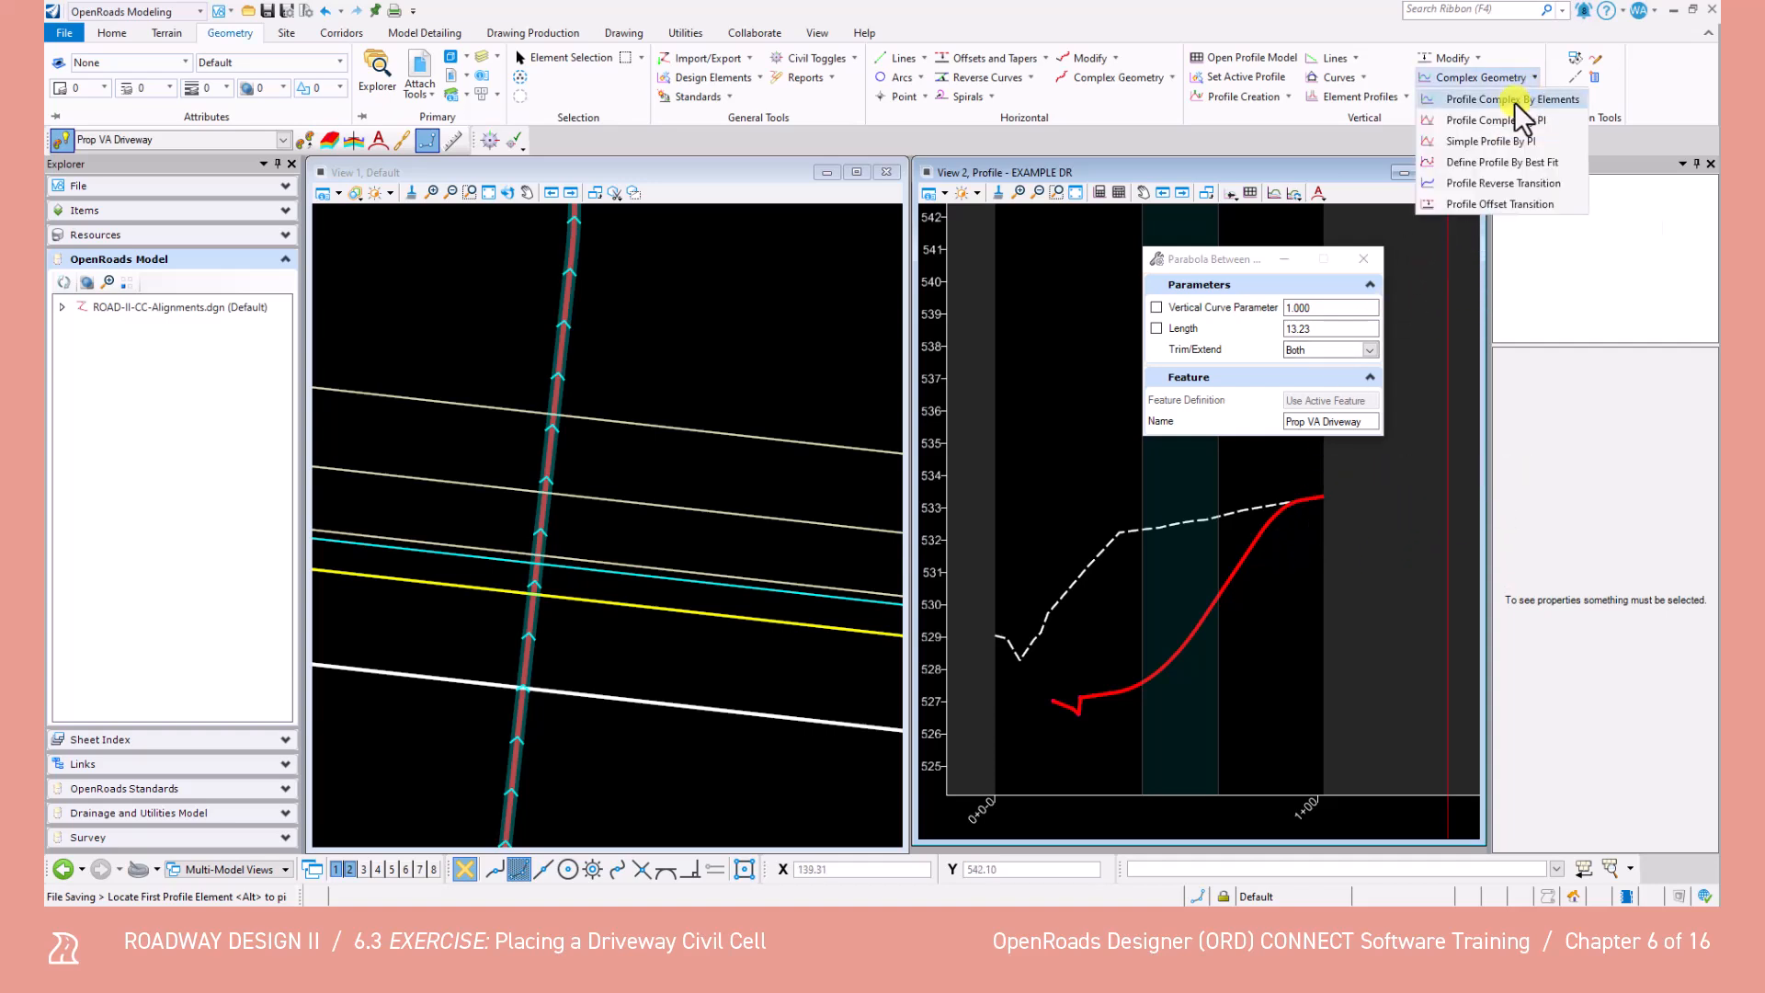
{"action": "left_click", "coordinate": [1481, 99]}
{"action": "scroll", "coordinate": [1079, 727], "scroll_direction": "up", "scroll_amount": 6}
{"action": "left_click", "coordinate": [997, 632]}
{"action": "left_click", "coordinate": [1070, 664]}
{"action": "left_click", "coordinate": [1091, 655]}
{"action": "left_click", "coordinate": [1163, 609]}
{"action": "left_click", "coordinate": [1247, 595]}
Add the remaining profile elements along the steep grade up to the final line and complete the complex profile.
{"action": "scroll", "coordinate": [1250, 595], "scroll_direction": "down", "scroll_amount": 2}
{"action": "middle_click_drag", "start_coordinate": [1323, 562], "coordinate": [1131, 673]}
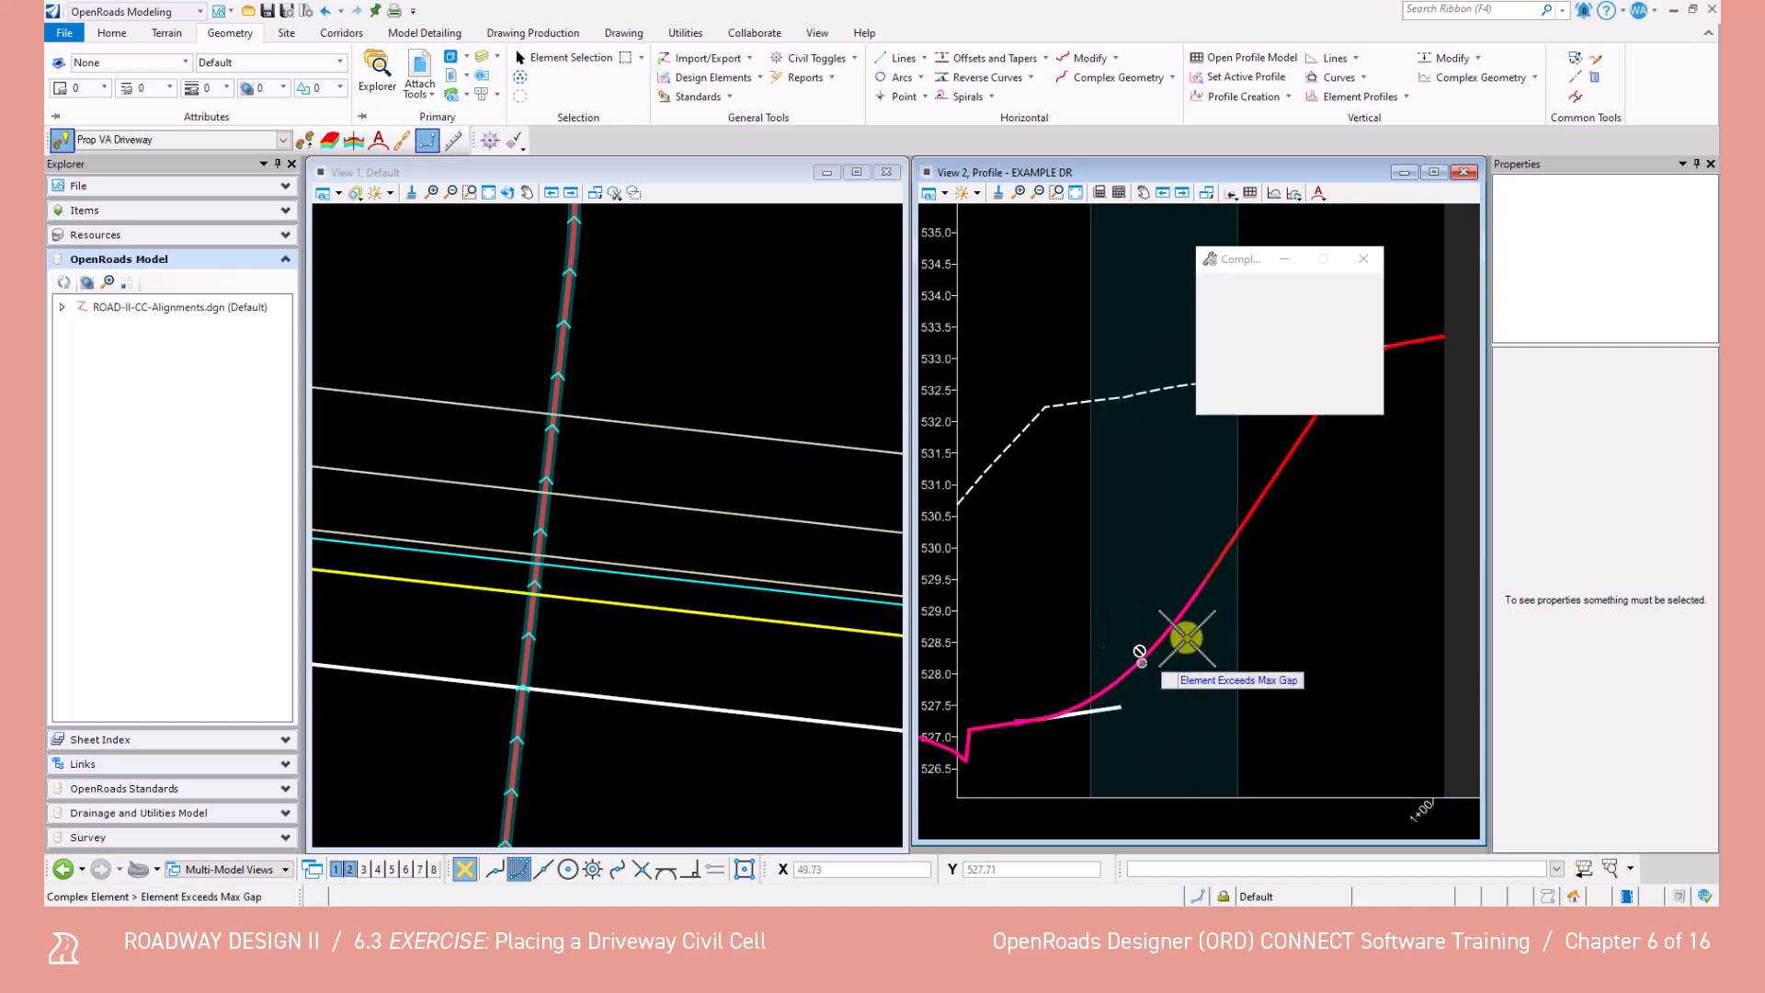
{"action": "middle_click_drag", "start_coordinate": [1216, 558], "coordinate": [1119, 655]}
{"action": "left_click", "coordinate": [1119, 656]}
{"action": "left_click", "coordinate": [1233, 488]}
{"action": "middle_click_drag", "start_coordinate": [1313, 445], "coordinate": [1162, 533]}
{"action": "scroll", "coordinate": [1162, 532], "scroll_direction": "up", "scroll_amount": 5}
{"action": "left_click", "coordinate": [1153, 505]}
{"action": "scroll", "coordinate": [1153, 505], "scroll_direction": "down", "scroll_amount": 5}
{"action": "right_click", "coordinate": [1171, 611]}
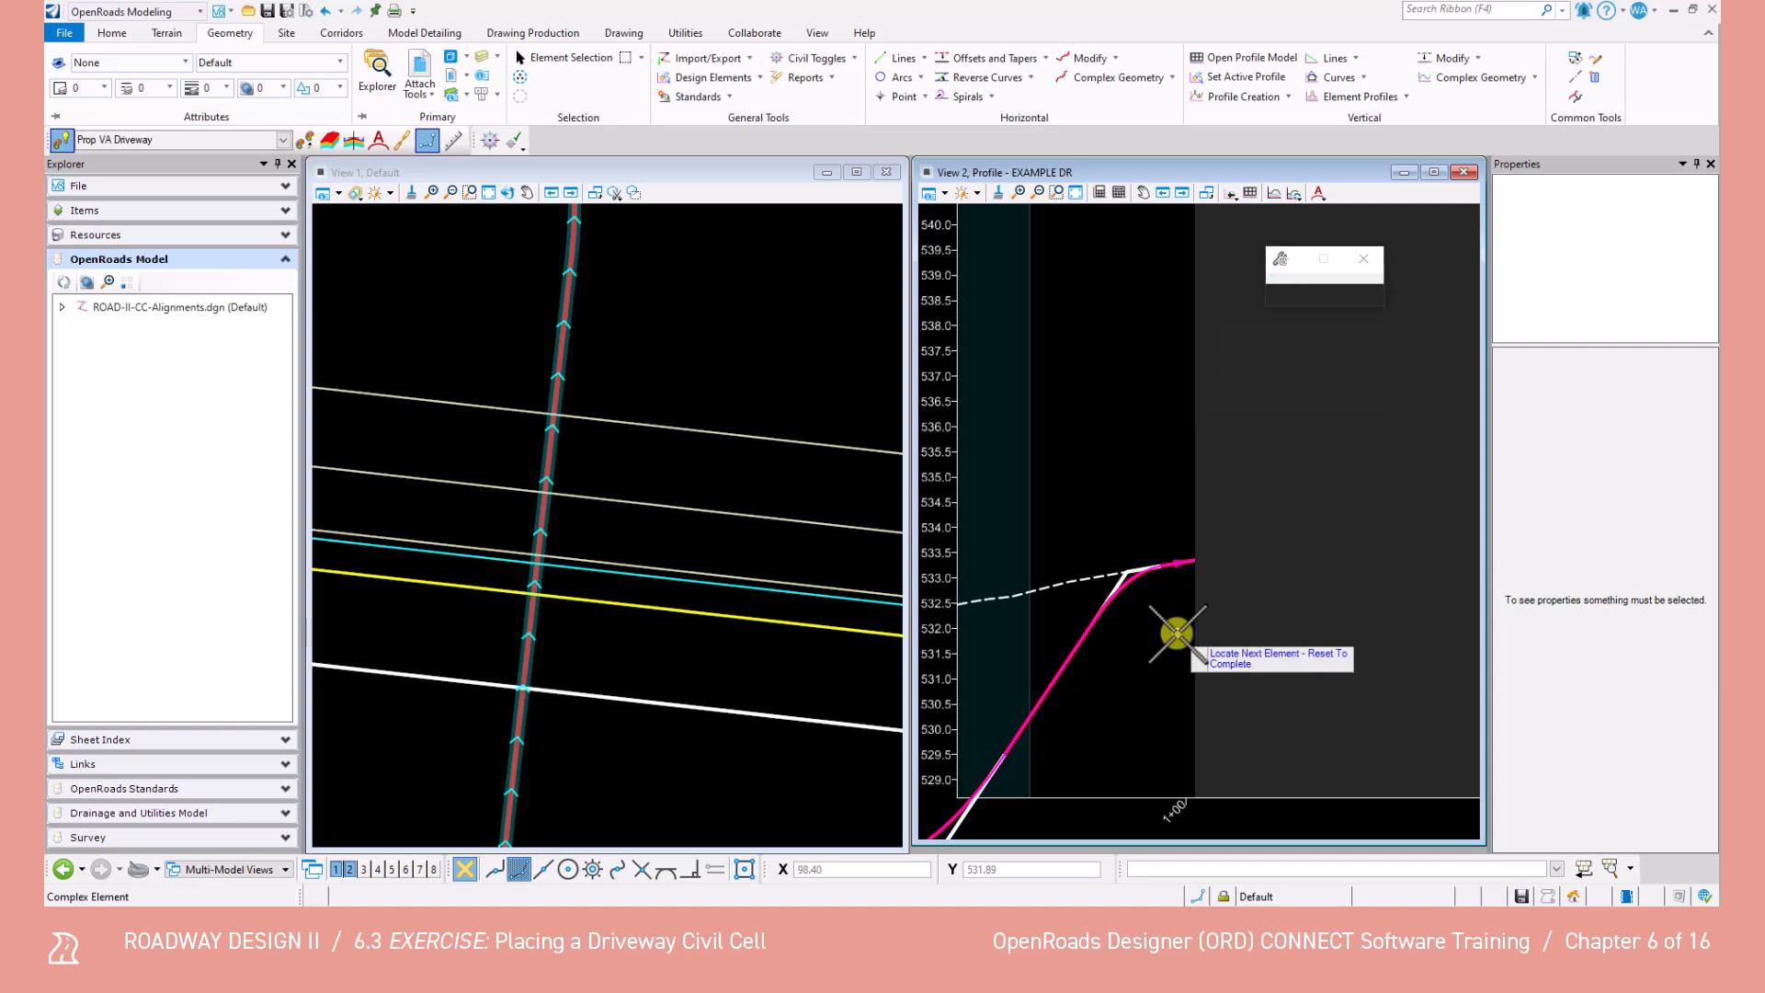
Return to Element Selection and save the design file.
{"action": "middle_click_drag", "start_coordinate": [1170, 610], "coordinate": [1307, 539]}
{"action": "scroll", "coordinate": [1307, 540], "scroll_direction": "up", "scroll_amount": 1}
{"action": "left_click", "coordinate": [545, 60]}
{"action": "key", "text": "ctrl+s"}
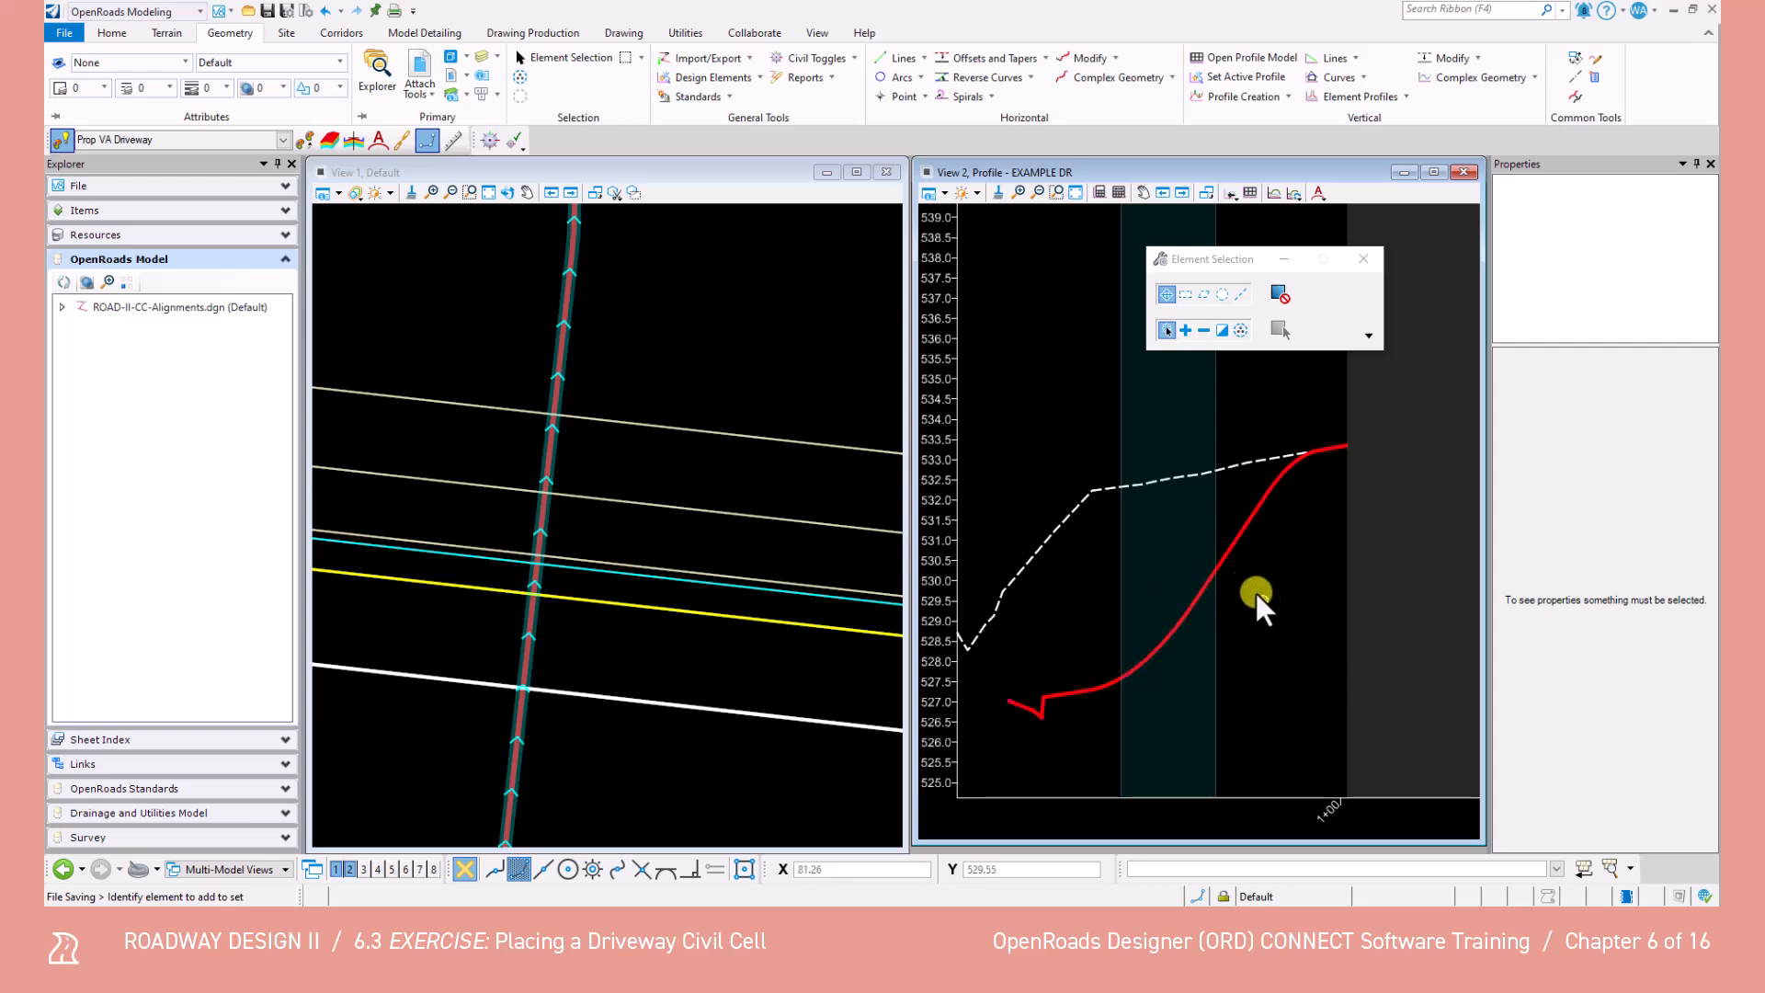
Set the new complex driveway profile as the active profile of EXAMPLE DR and clear the selection.
{"action": "left_click", "coordinate": [1227, 553]}
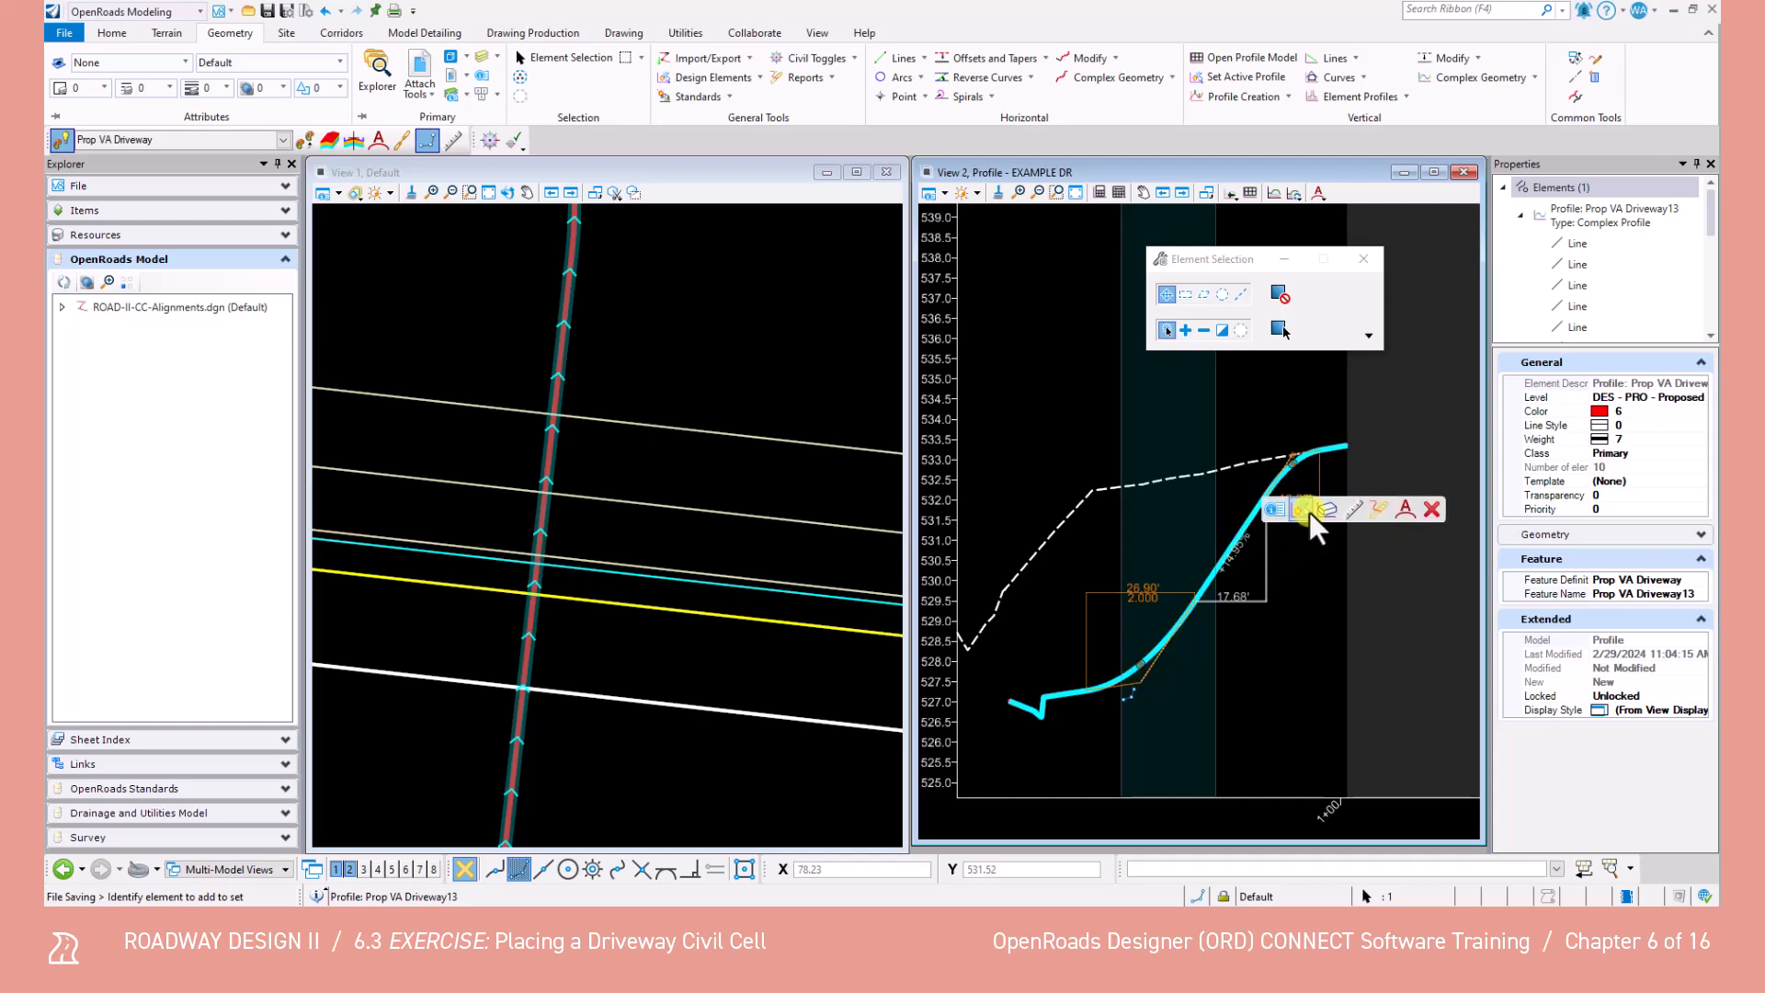
{"action": "left_click", "coordinate": [1307, 511]}
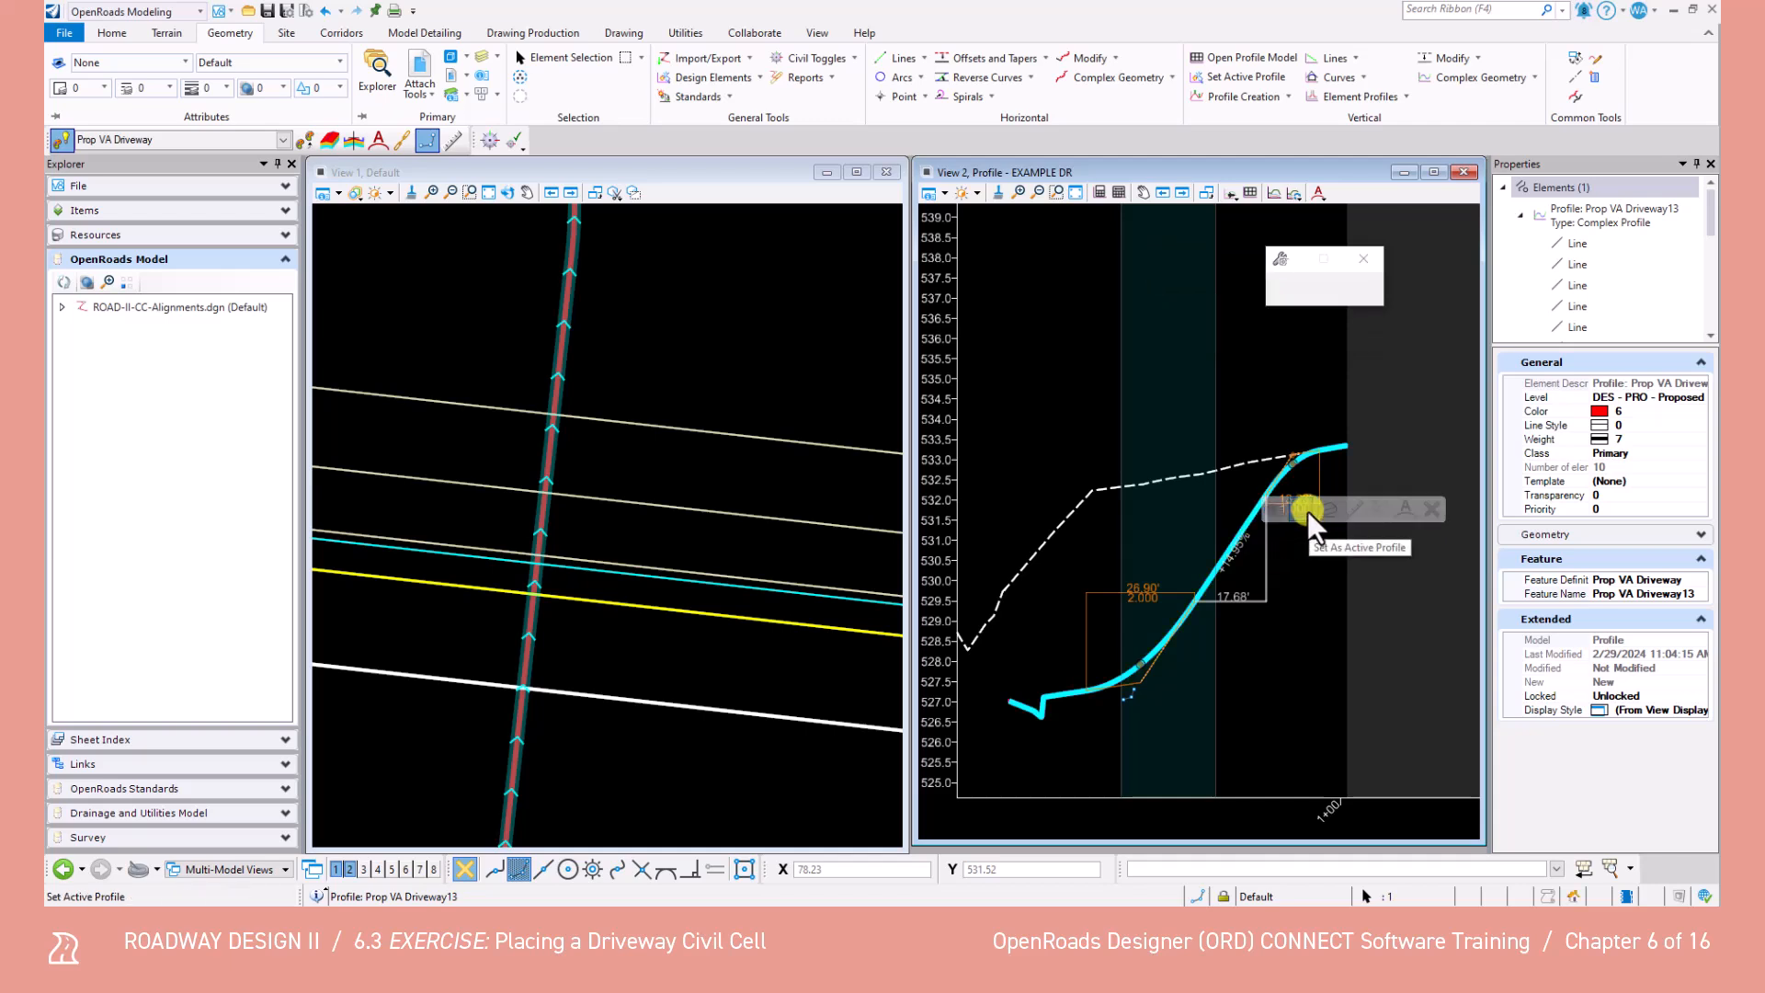
{"action": "left_click", "coordinate": [1332, 592]}
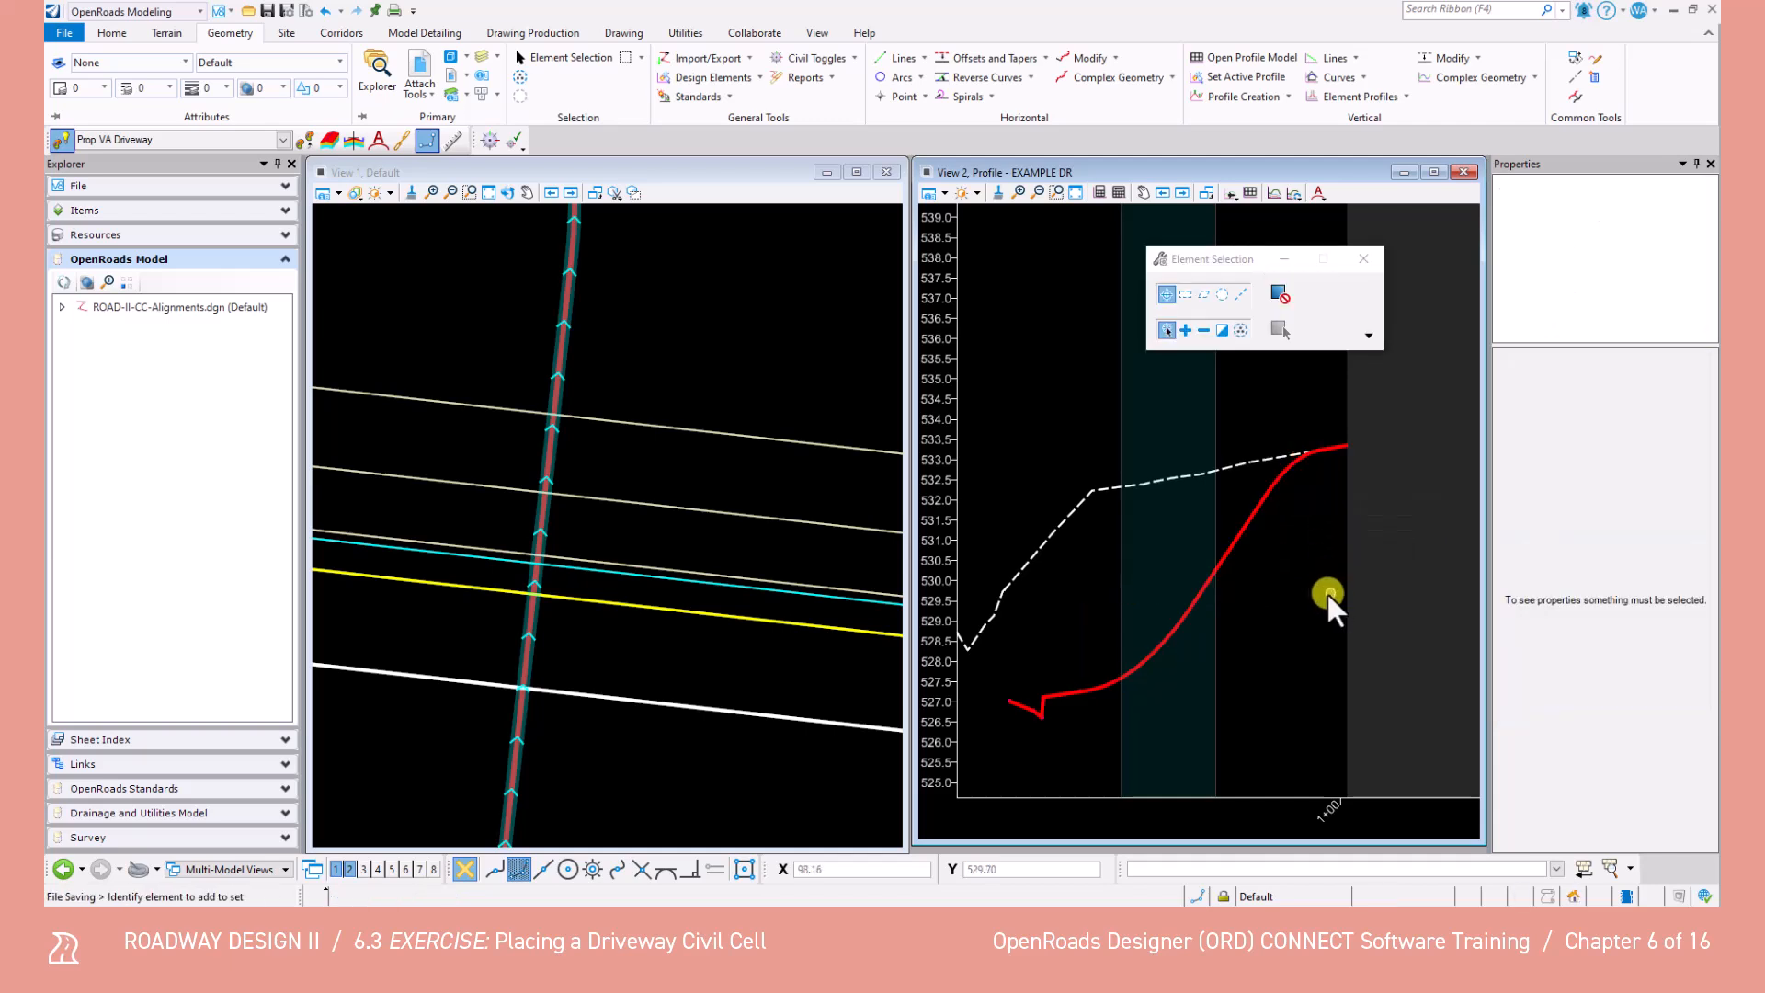
Open ROAD-II-CC-Corridor.dgn from the Chapter 06 Civil Cells folder and use the Multi-Model Views view group.
{"action": "left_click", "coordinate": [64, 33]}
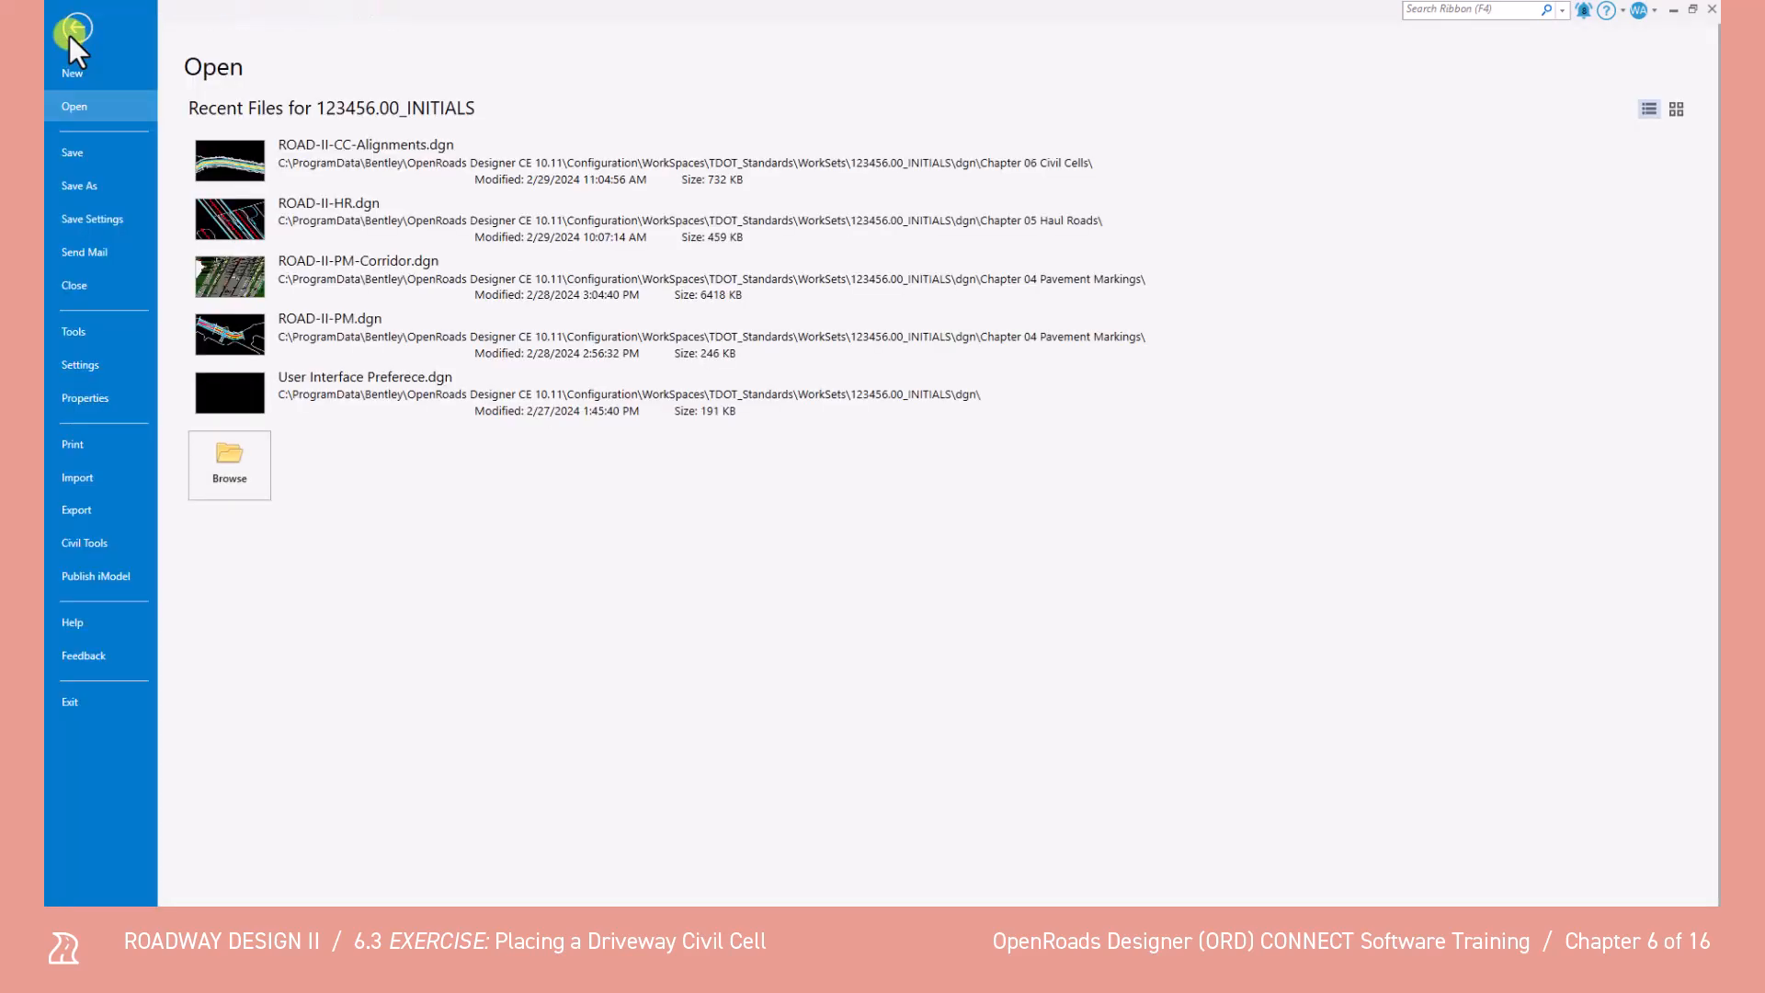
{"action": "left_click", "coordinate": [250, 445]}
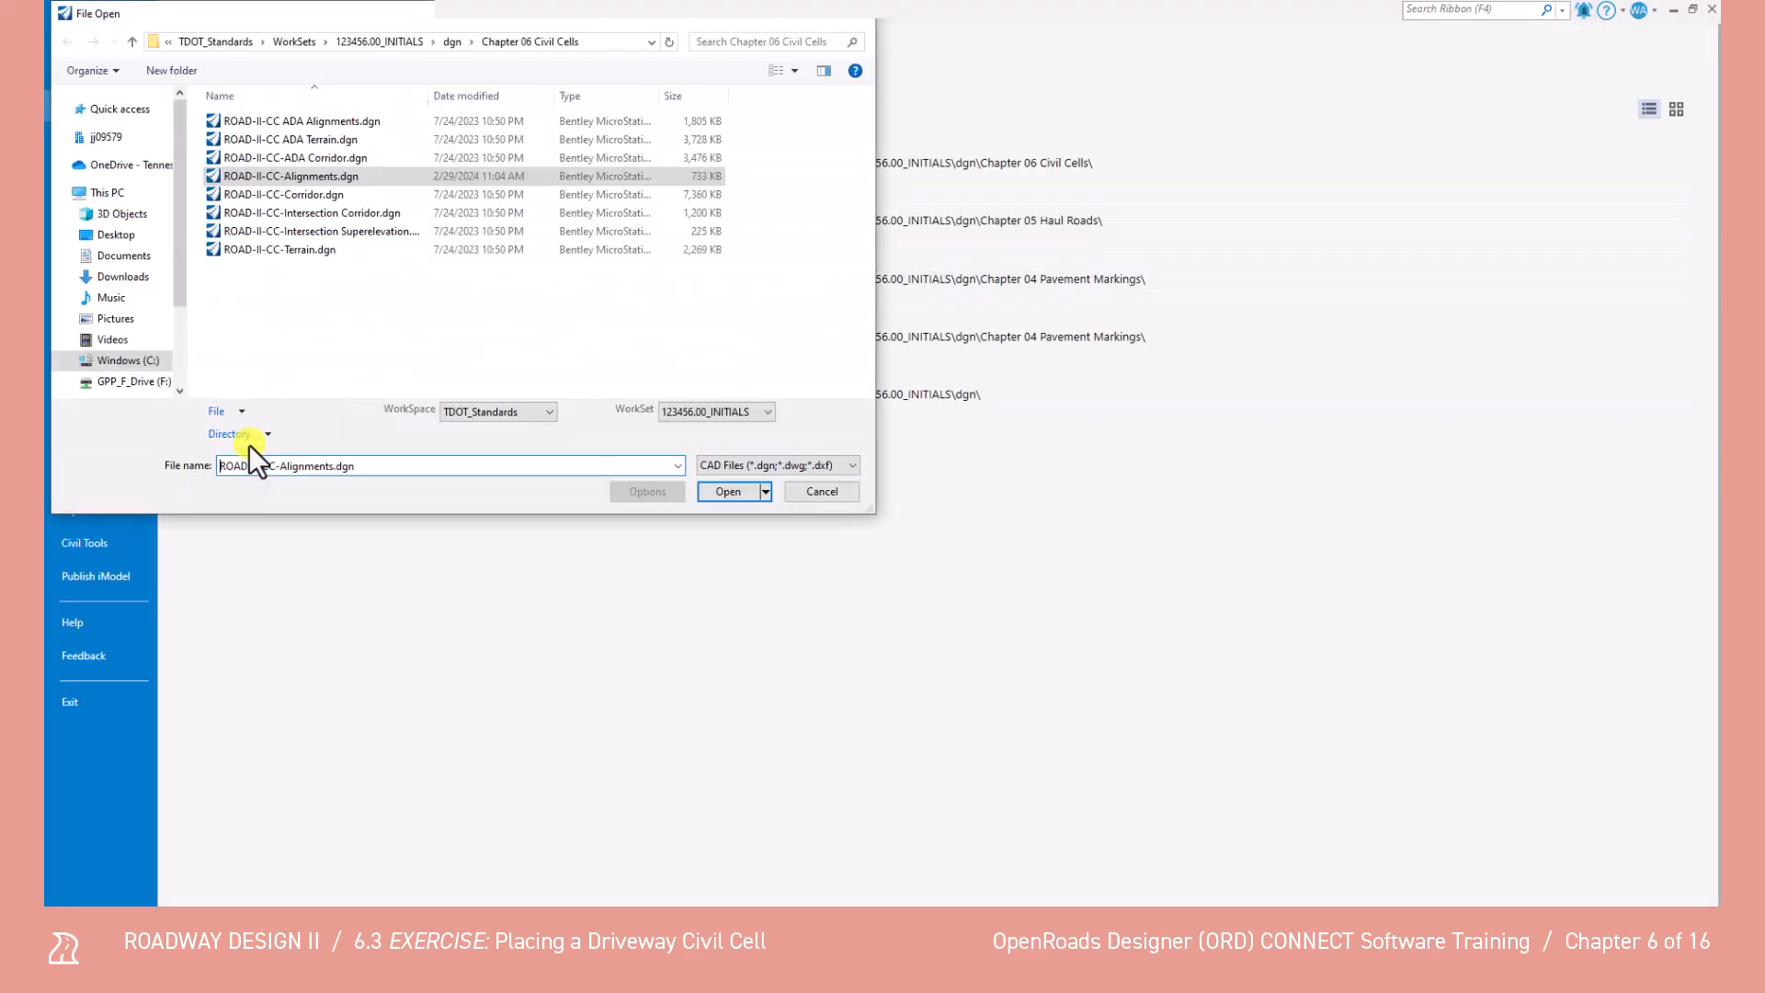
{"action": "left_click", "coordinate": [303, 190]}
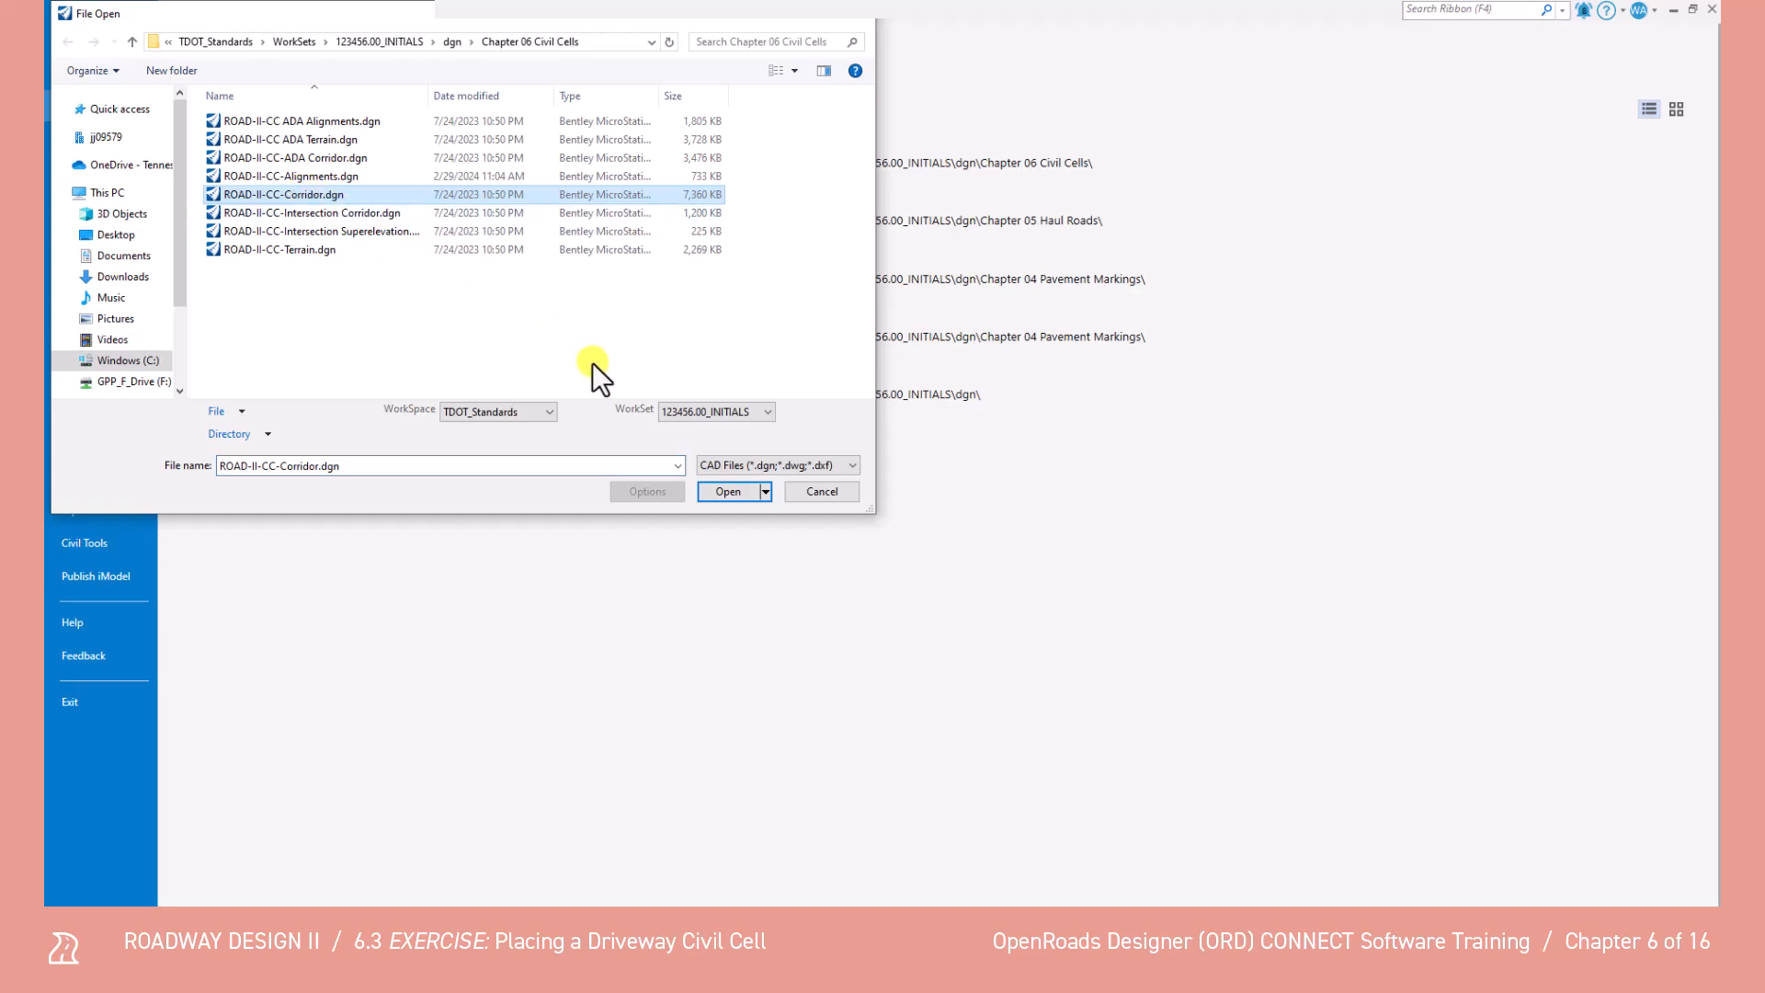
{"action": "left_click", "coordinate": [727, 492]}
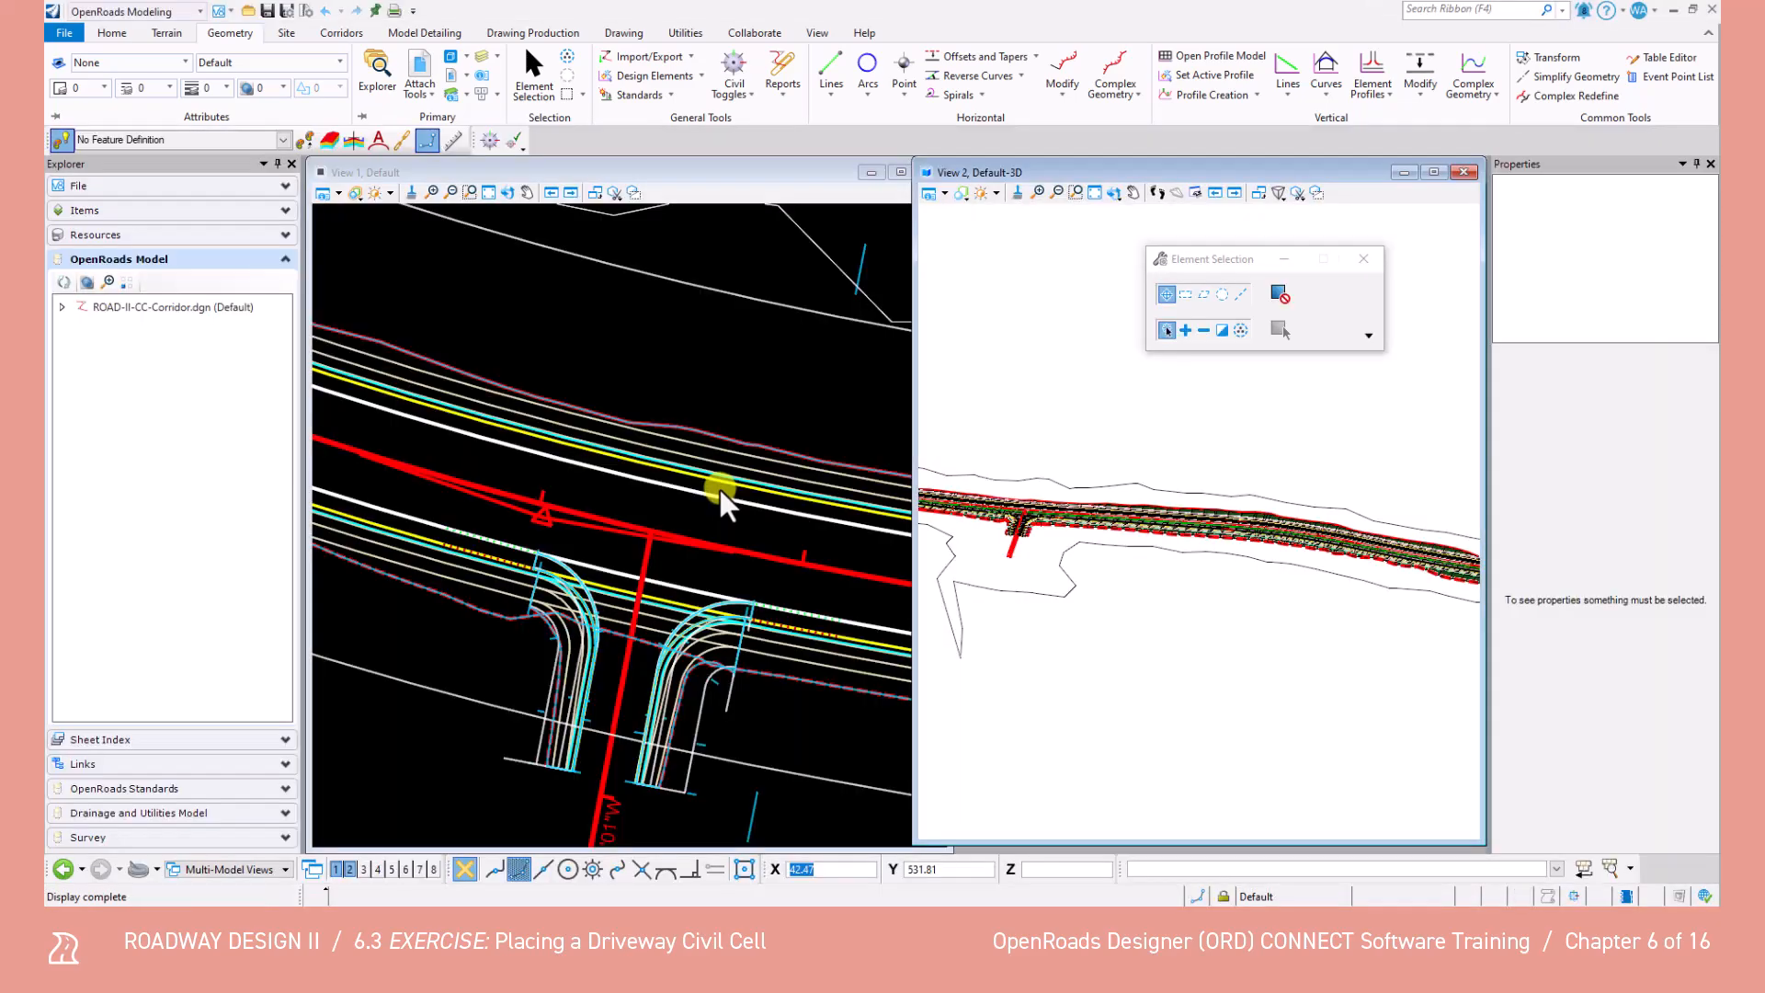
{"action": "left_click", "coordinate": [261, 869]}
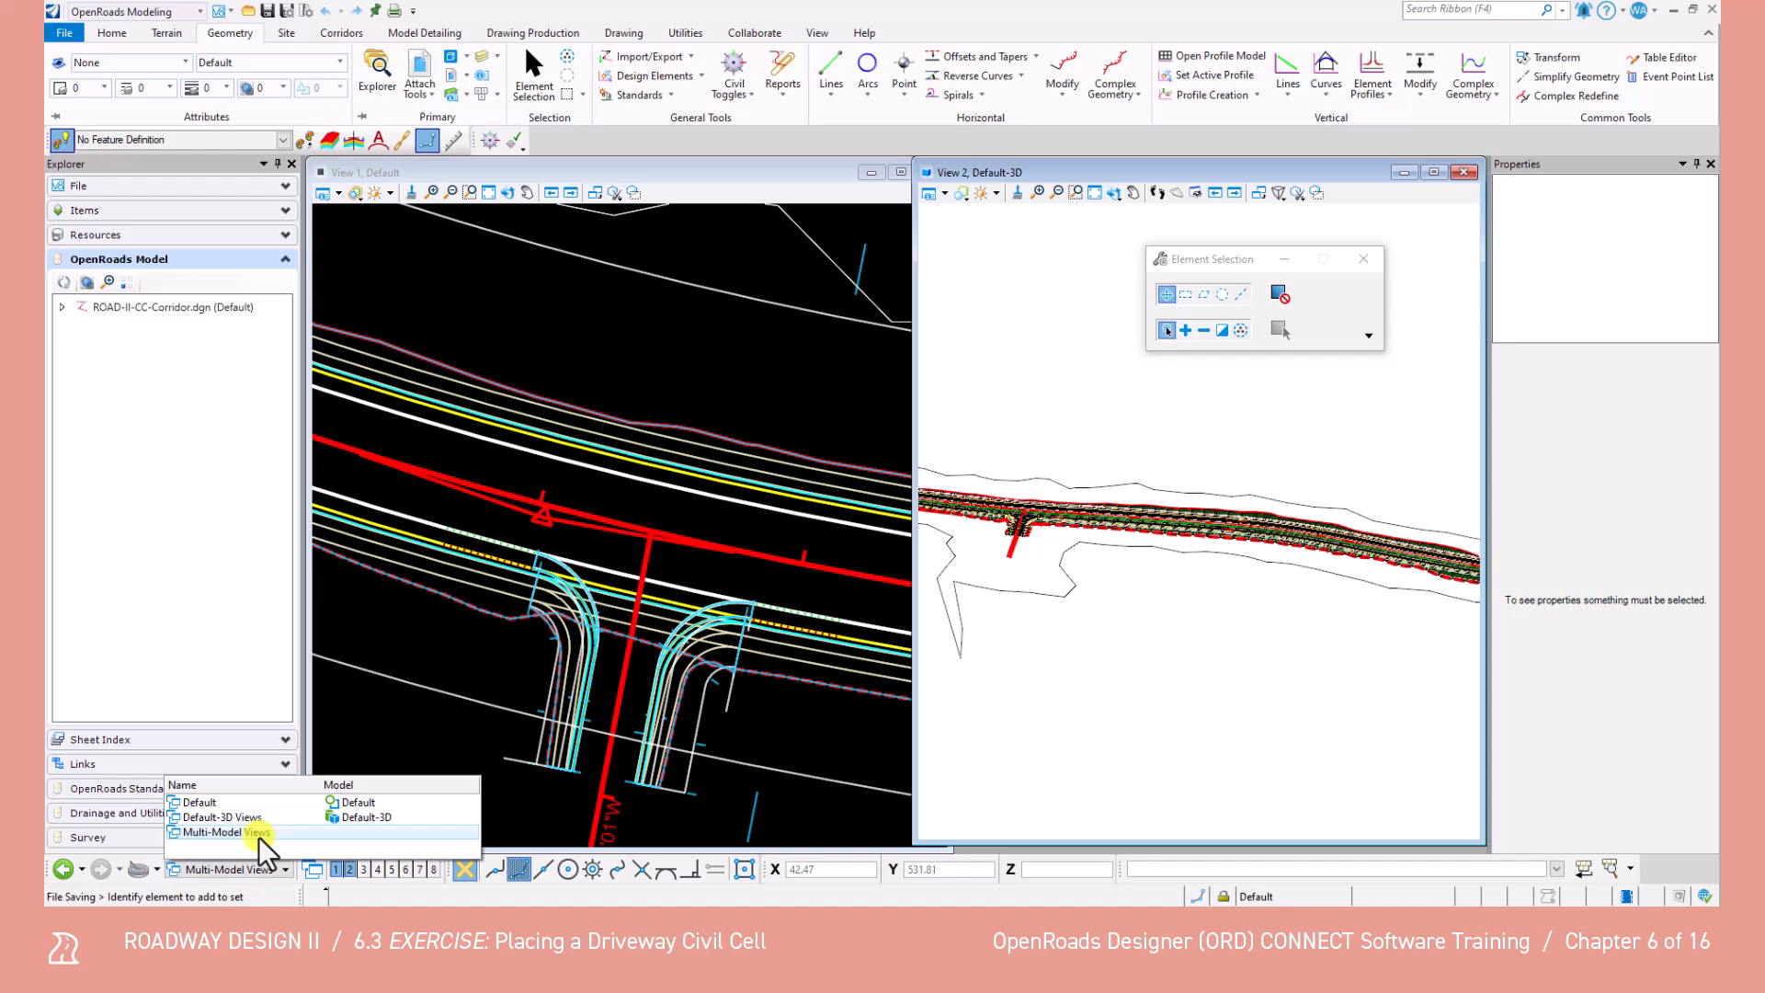
{"action": "left_click", "coordinate": [259, 833]}
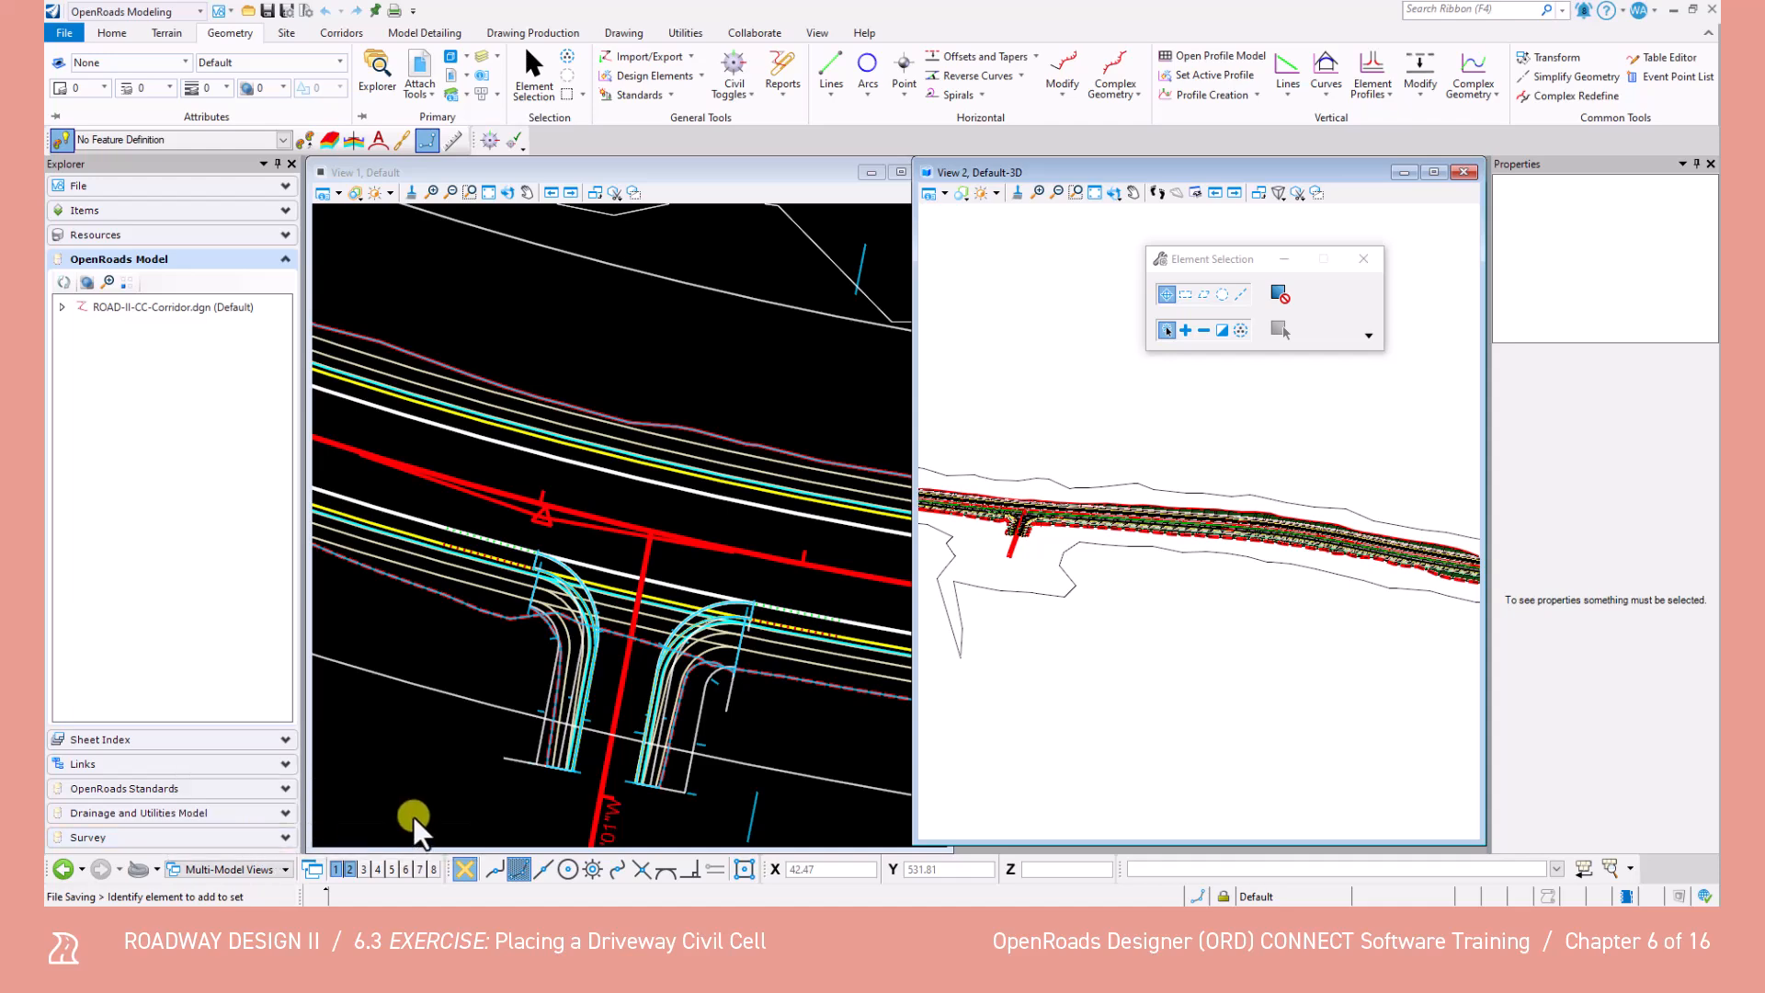
Review the reference attachments of the Default-3D and Default models and close the reference list.
{"action": "left_click", "coordinate": [419, 64]}
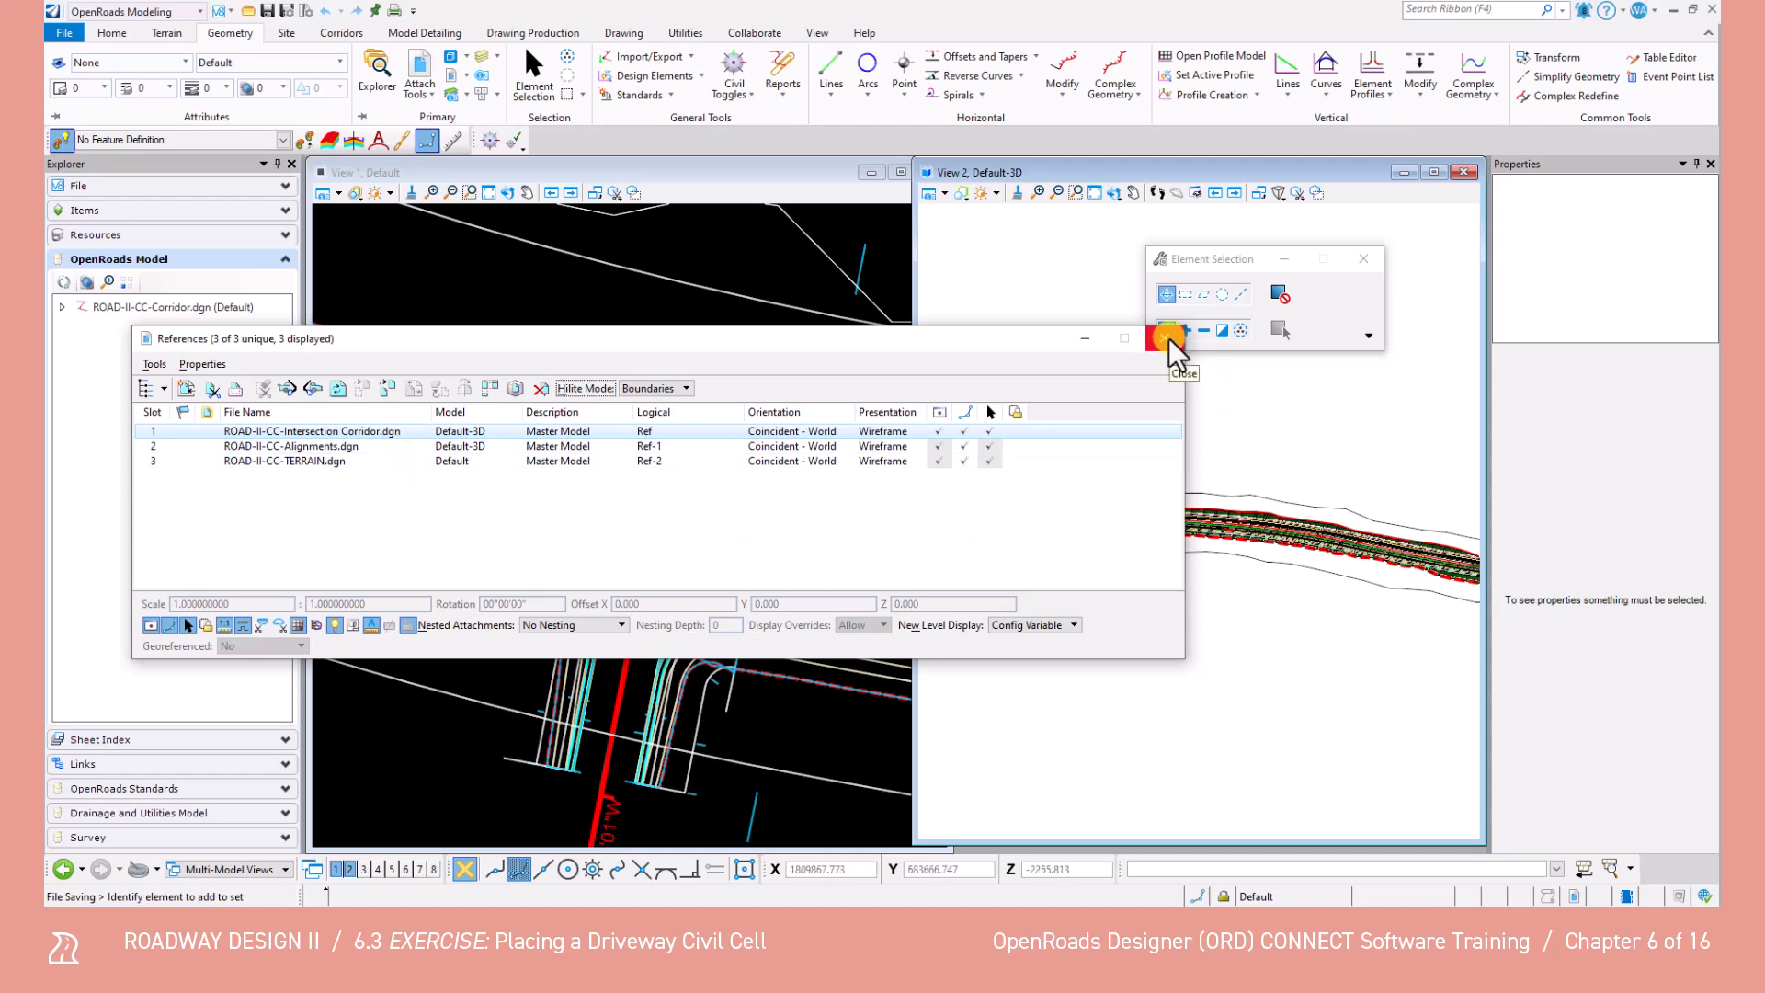
{"action": "left_click", "coordinate": [740, 173]}
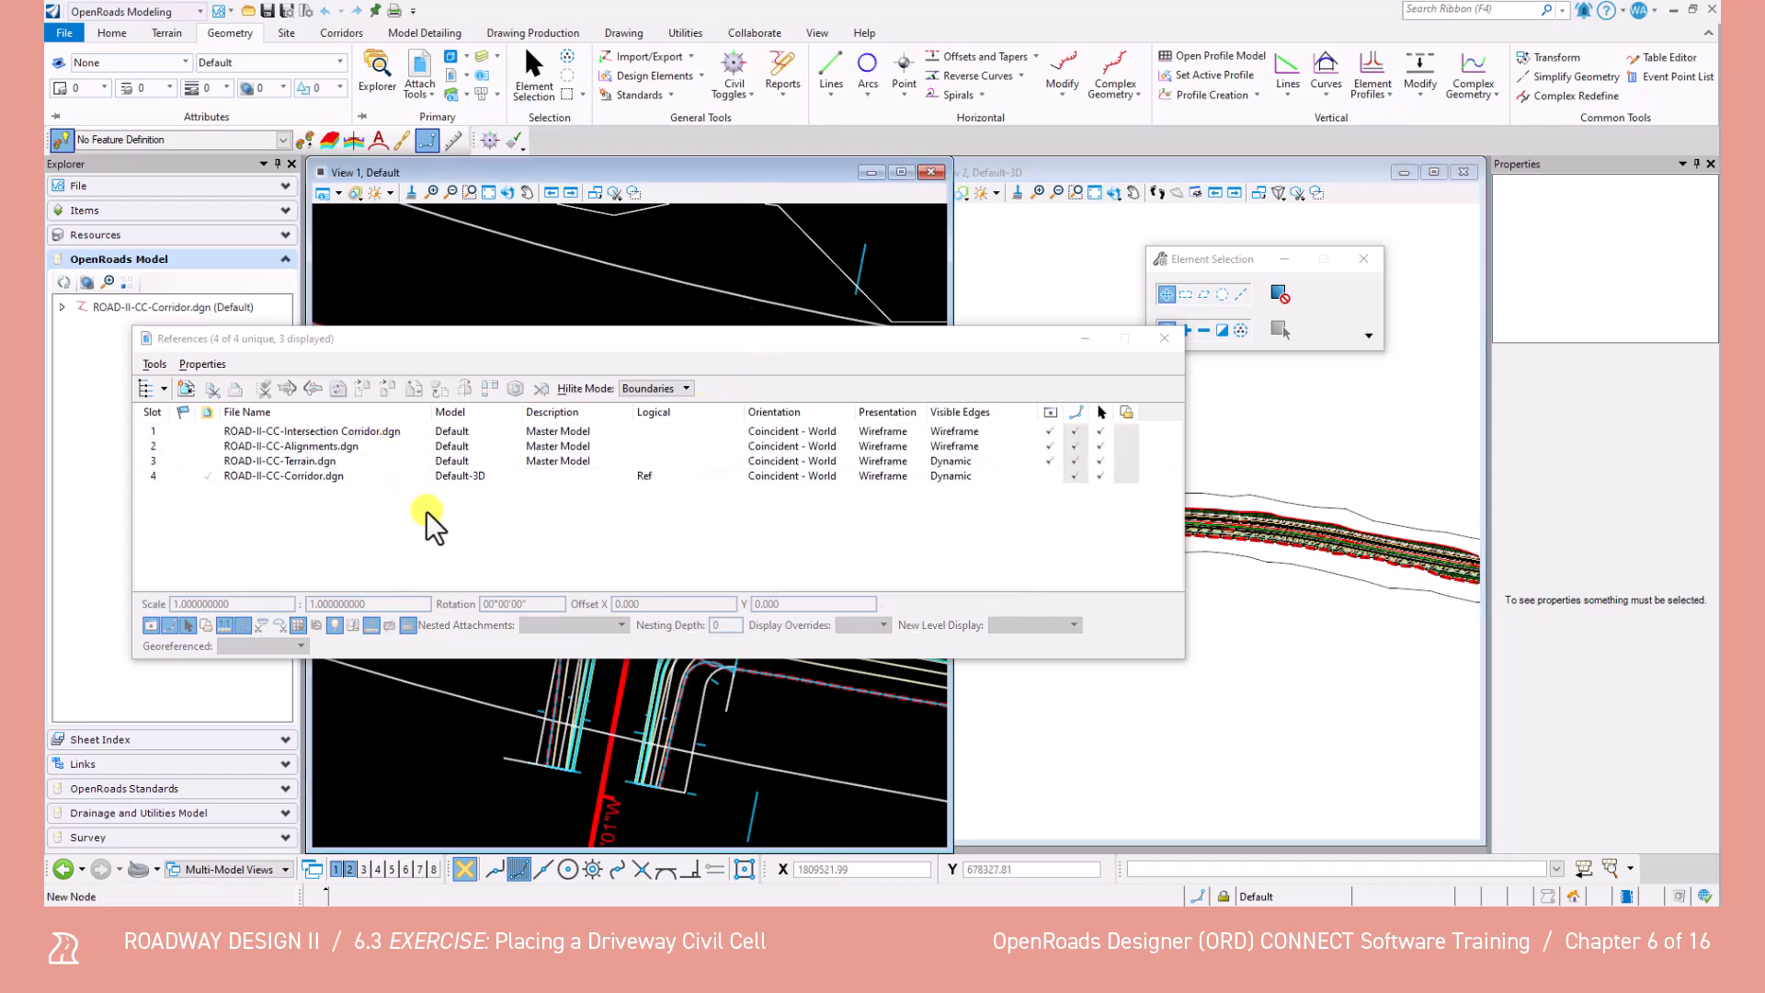
{"action": "left_click", "coordinate": [1164, 338]}
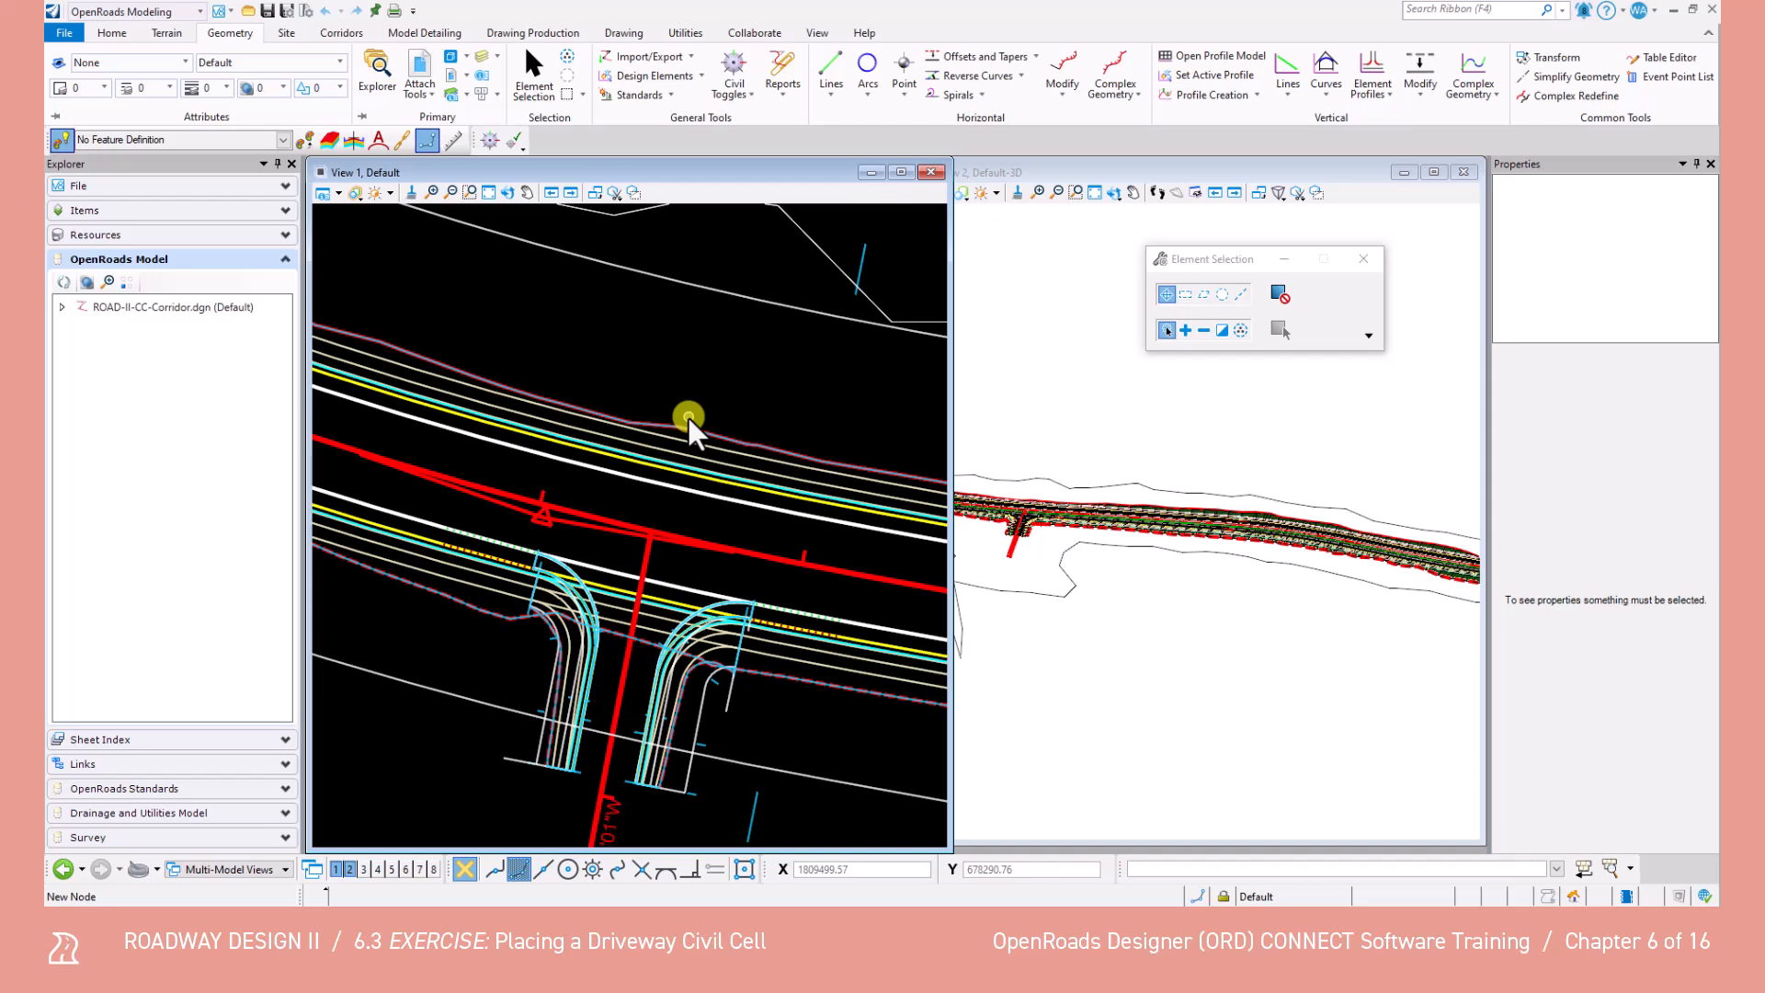
Start Place Civil Cell and choose the TDOT DR RESIDENTIAL C&G cell from Entrances_TDOT.dgnlib.
{"action": "left_click", "coordinate": [412, 35]}
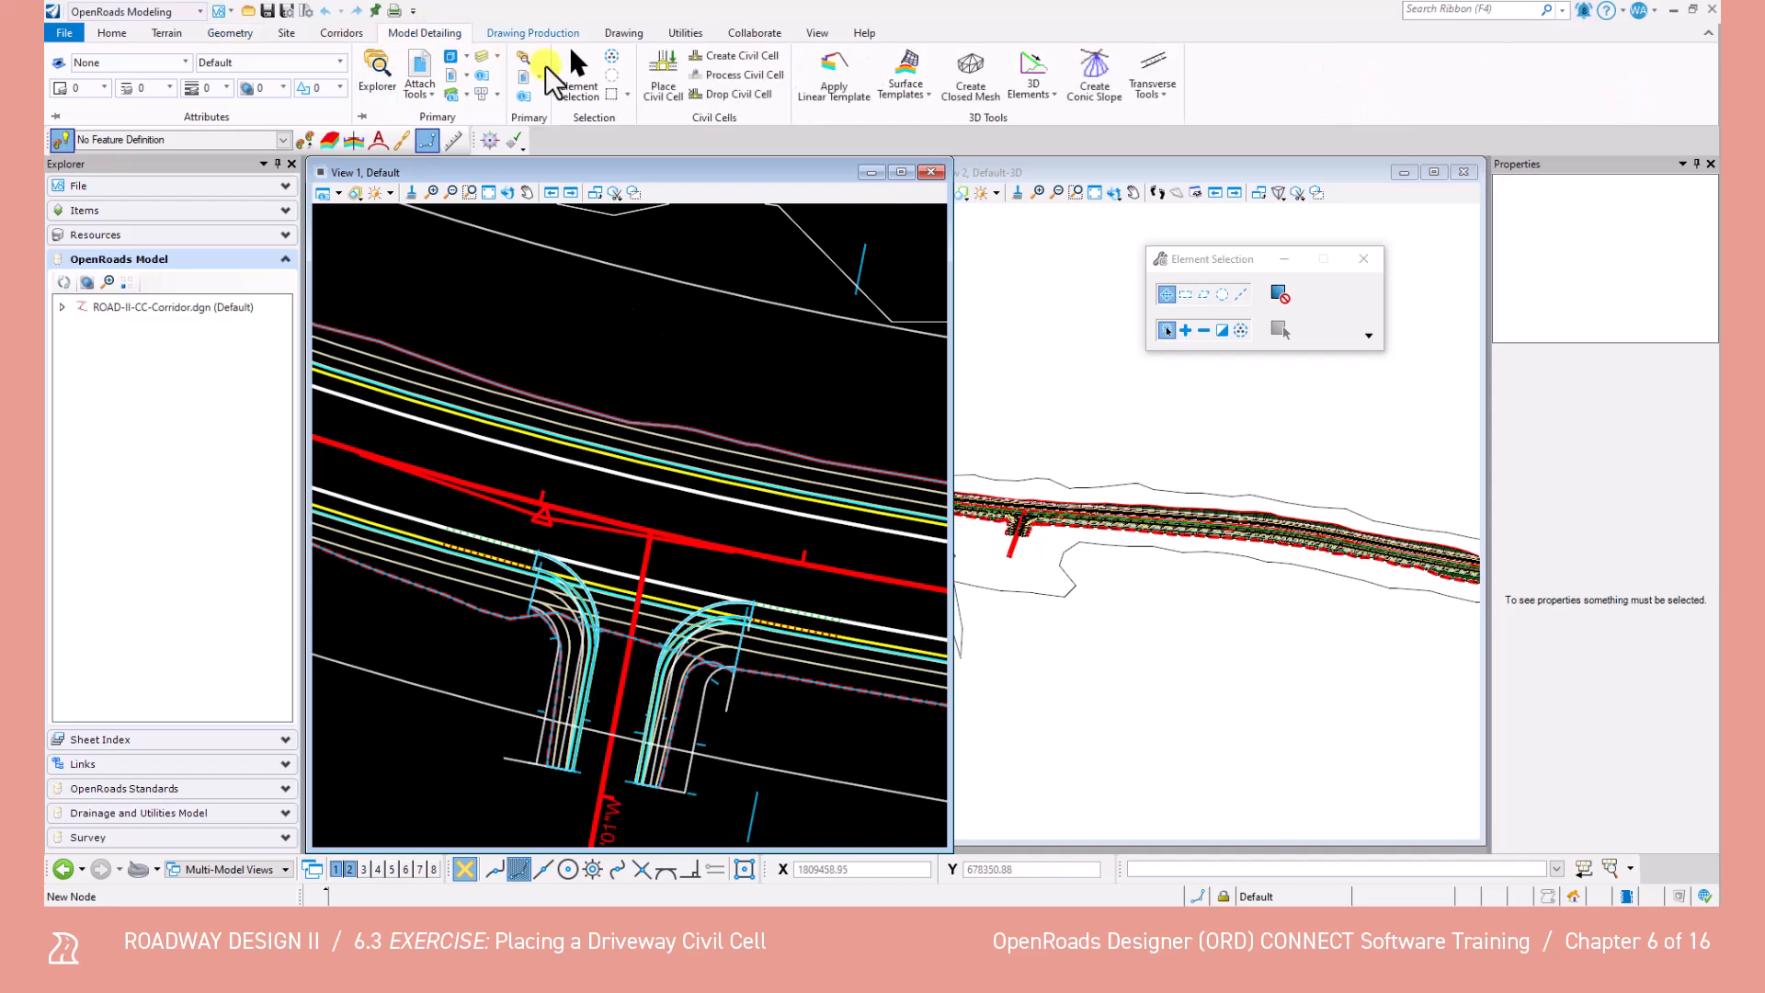
{"action": "left_click", "coordinate": [660, 81]}
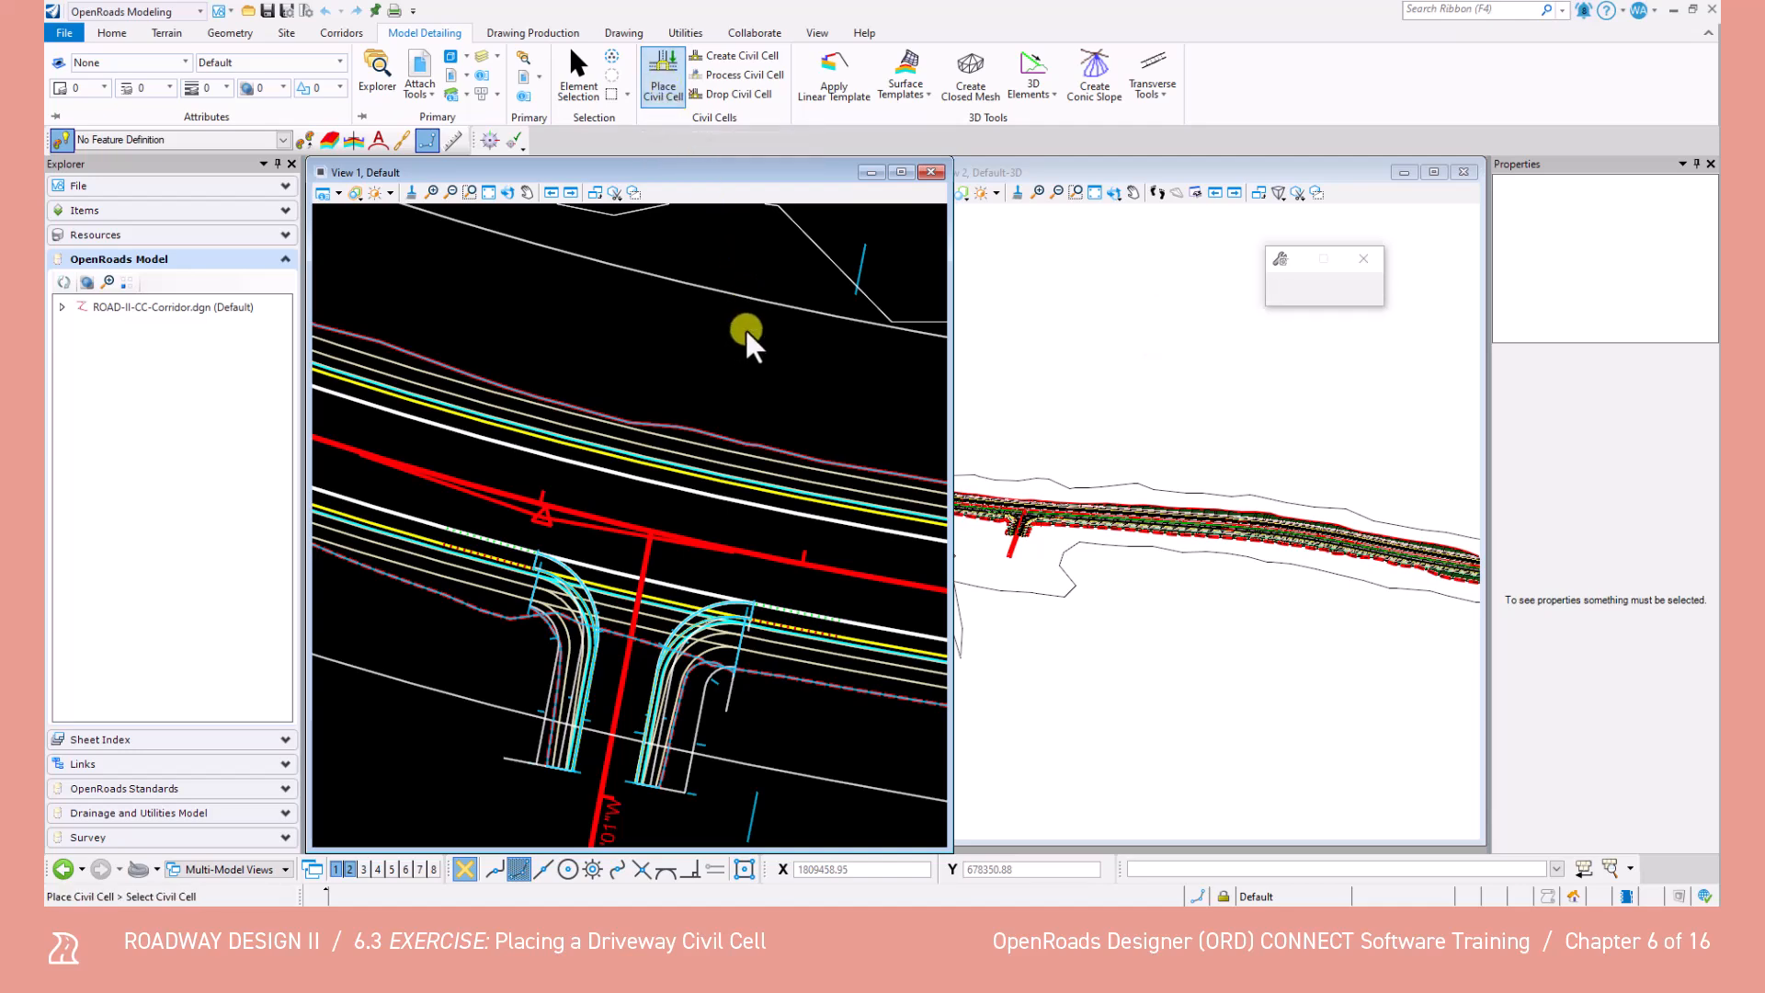
{"action": "scroll", "coordinate": [742, 330], "scroll_direction": "down", "scroll_amount": 2}
{"action": "middle_click_drag", "start_coordinate": [742, 364], "coordinate": [800, 559]}
{"action": "middle_click_drag", "start_coordinate": [350, 516], "coordinate": [665, 537]}
{"action": "scroll", "coordinate": [668, 533], "scroll_direction": "up", "scroll_amount": 3}
{"action": "scroll", "coordinate": [1159, 591], "scroll_direction": "down", "scroll_amount": 3}
{"action": "middle_click_drag", "start_coordinate": [1054, 580], "coordinate": [1407, 603]}
{"action": "scroll", "coordinate": [1303, 585], "scroll_direction": "up", "scroll_amount": 1}
{"action": "scroll", "coordinate": [1304, 585], "scroll_direction": "up", "scroll_amount": 4}
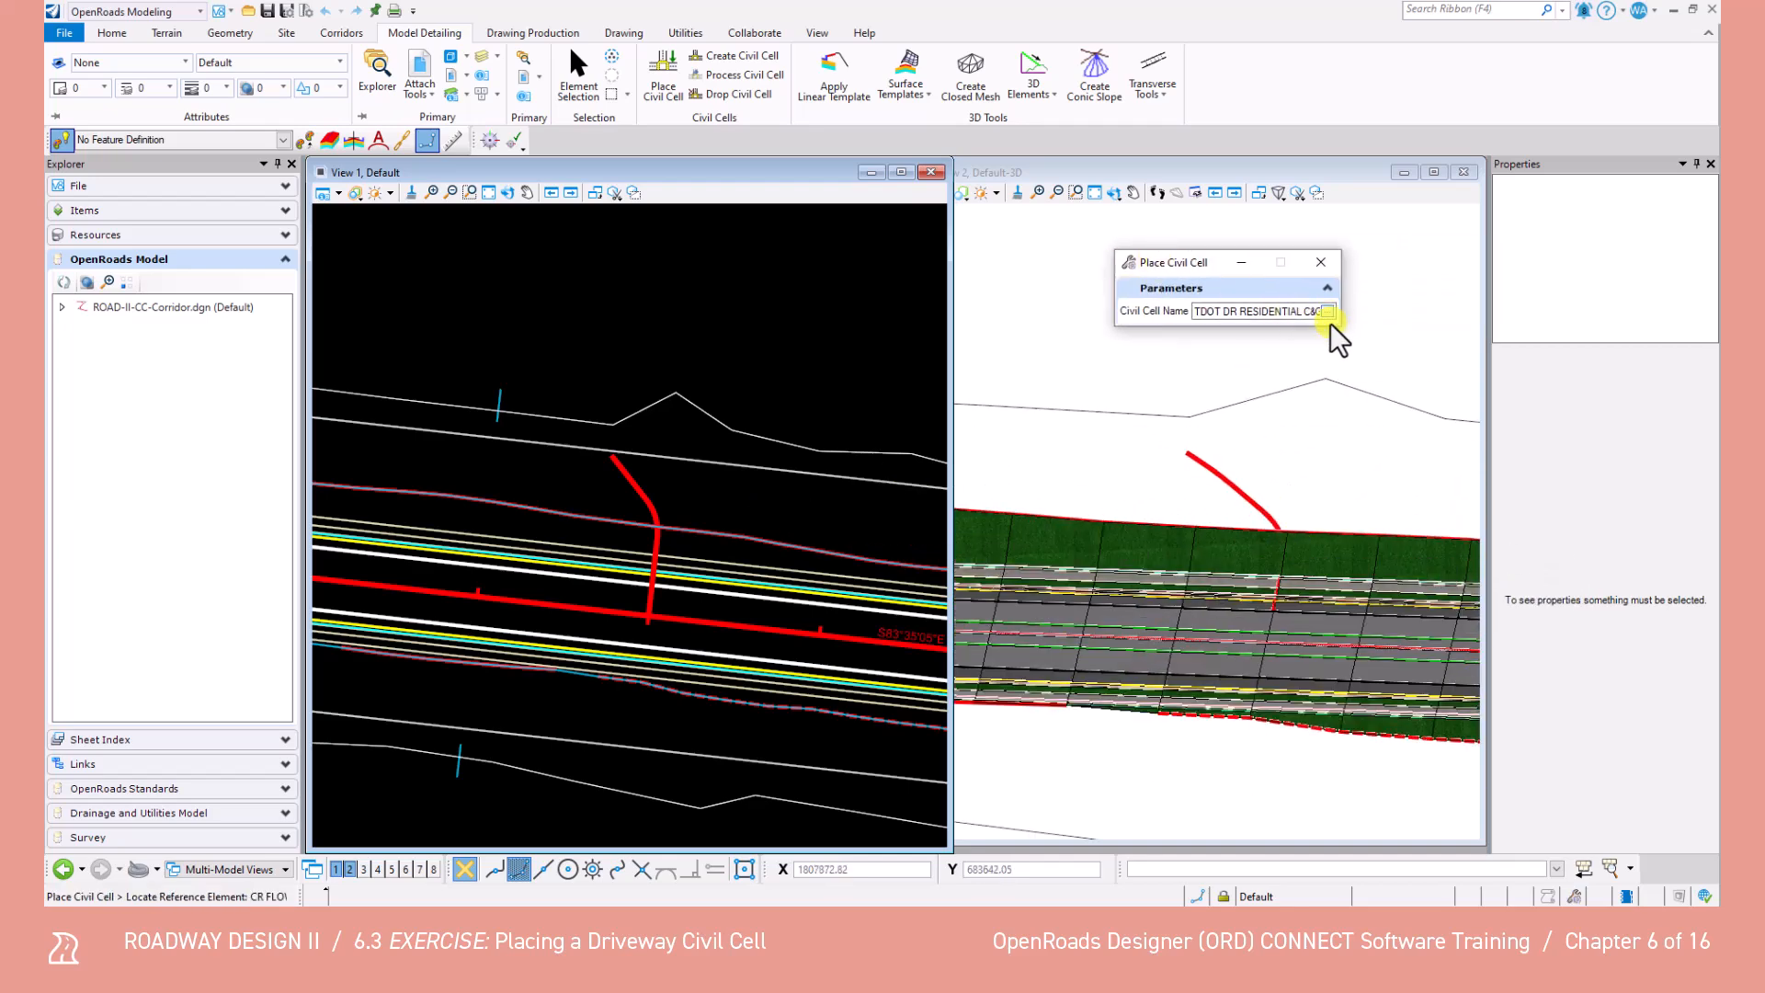
{"action": "left_click", "coordinate": [1329, 314]}
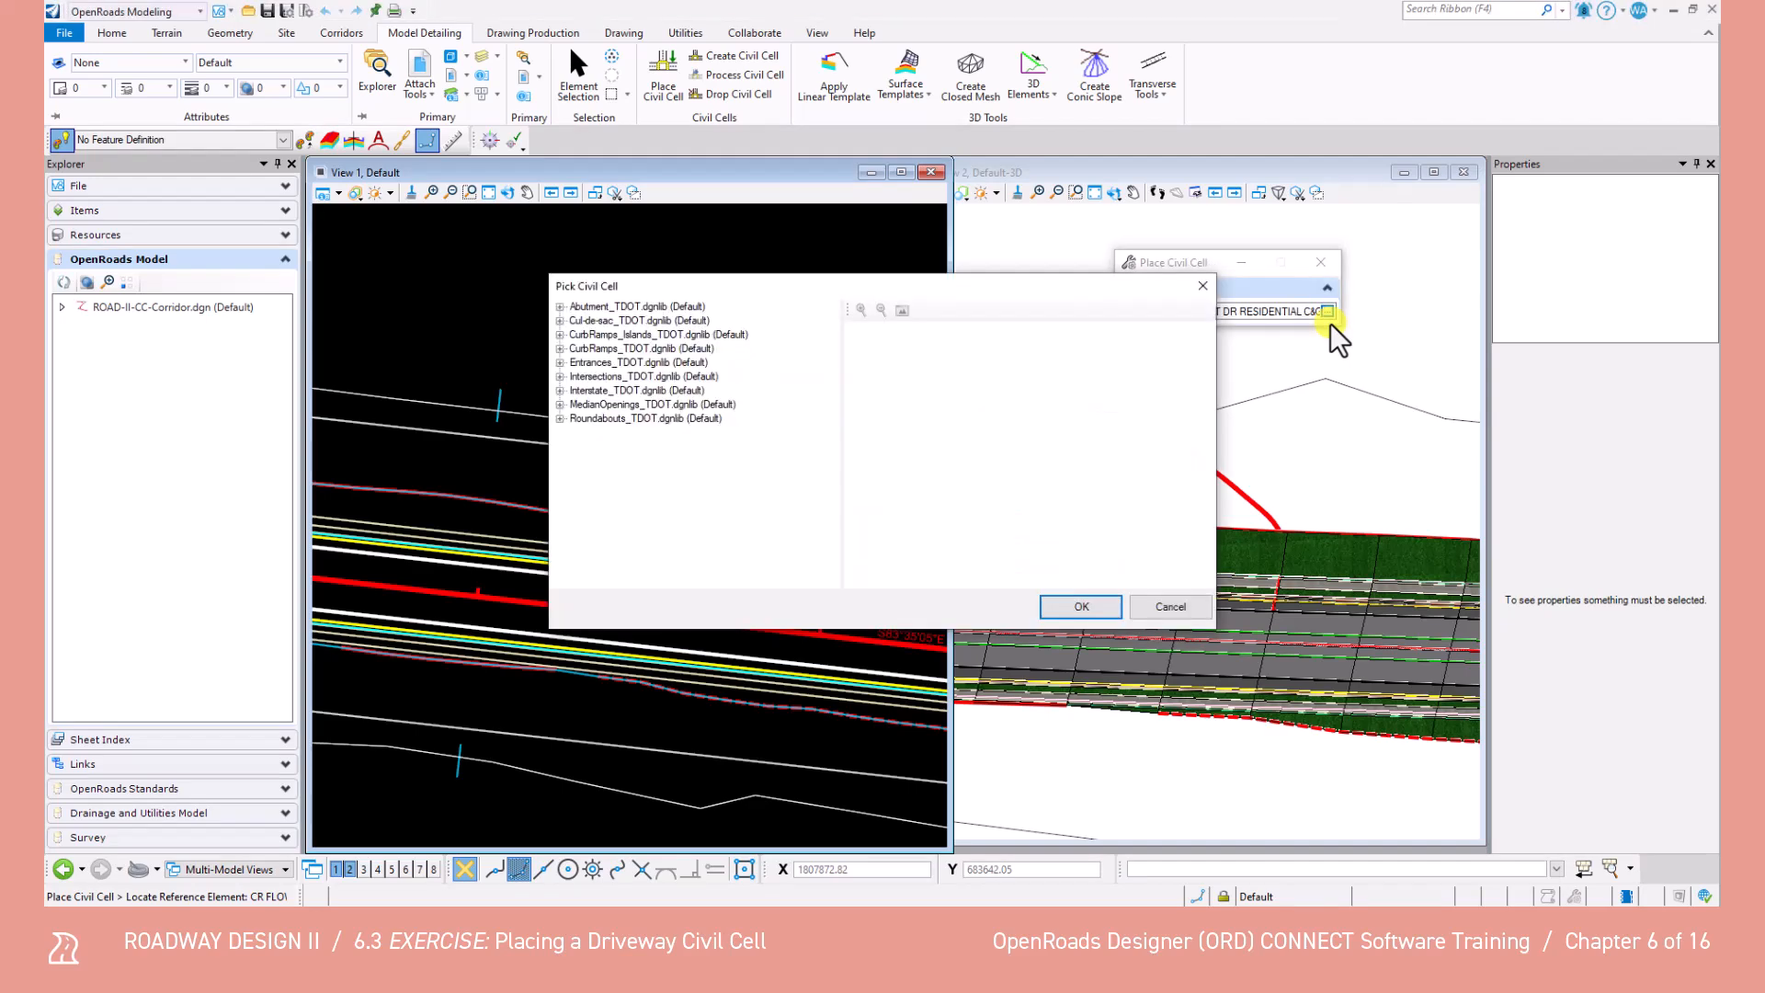
{"action": "left_click", "coordinate": [560, 362]}
{"action": "left_click", "coordinate": [636, 418]}
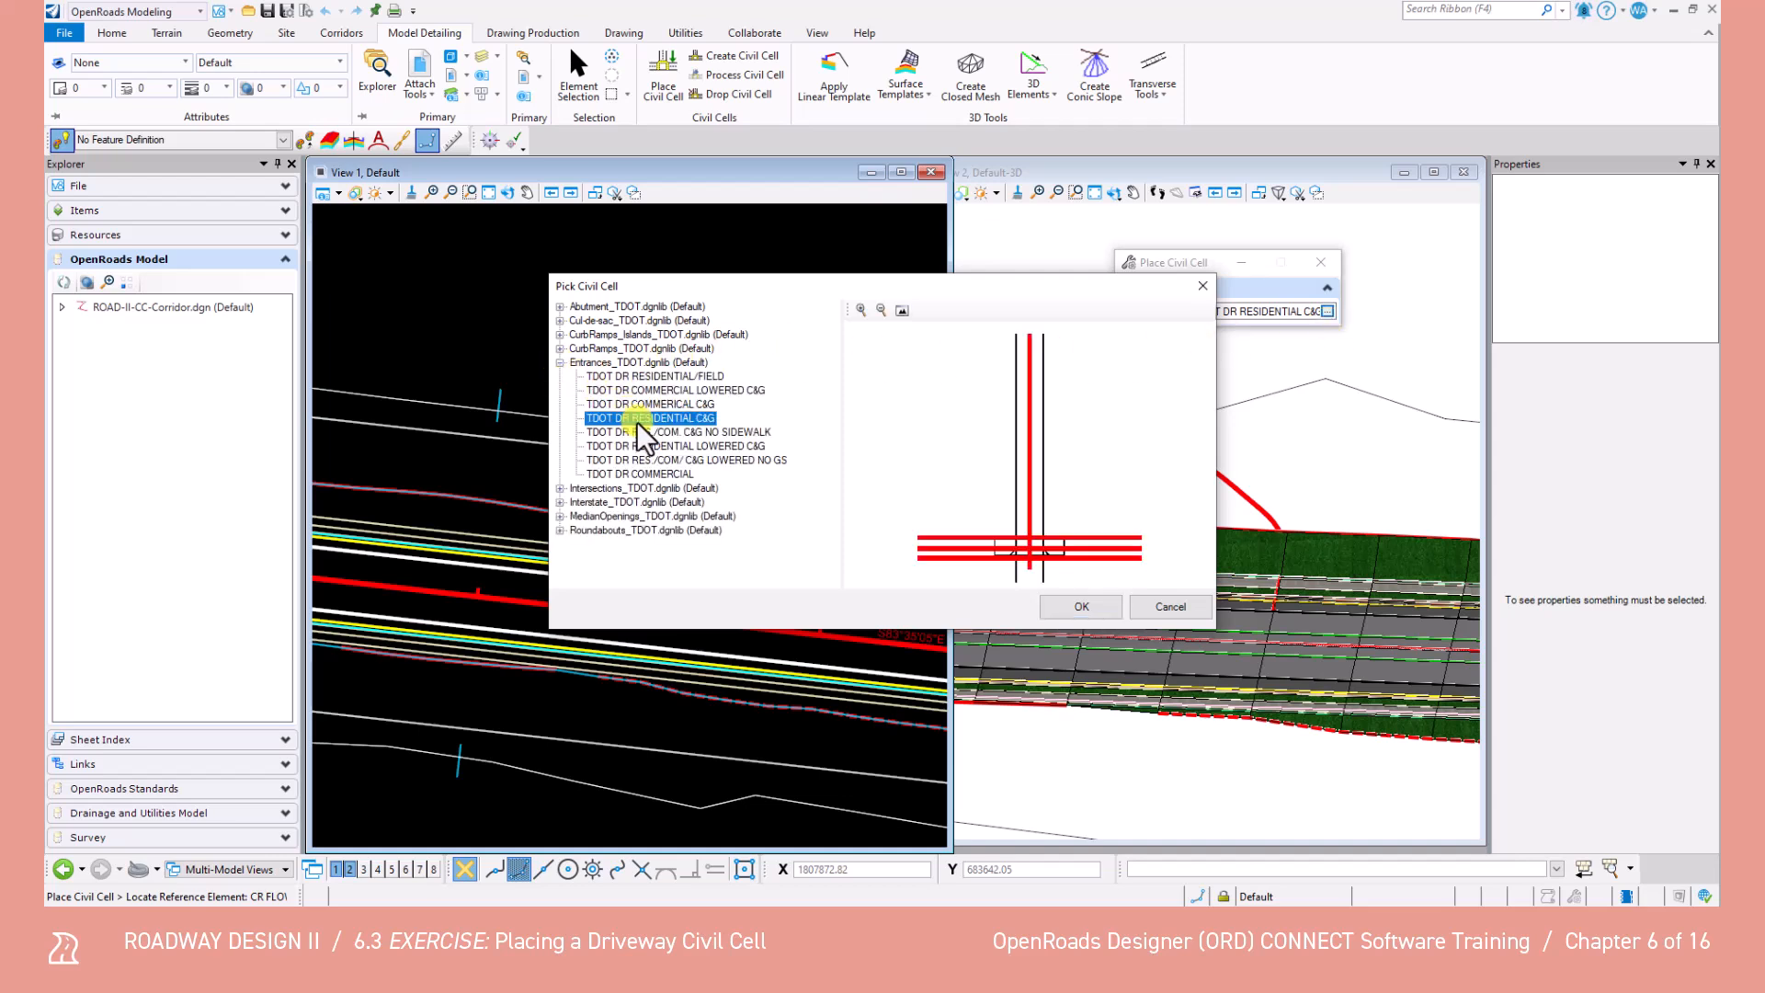
{"action": "left_click", "coordinate": [1072, 604]}
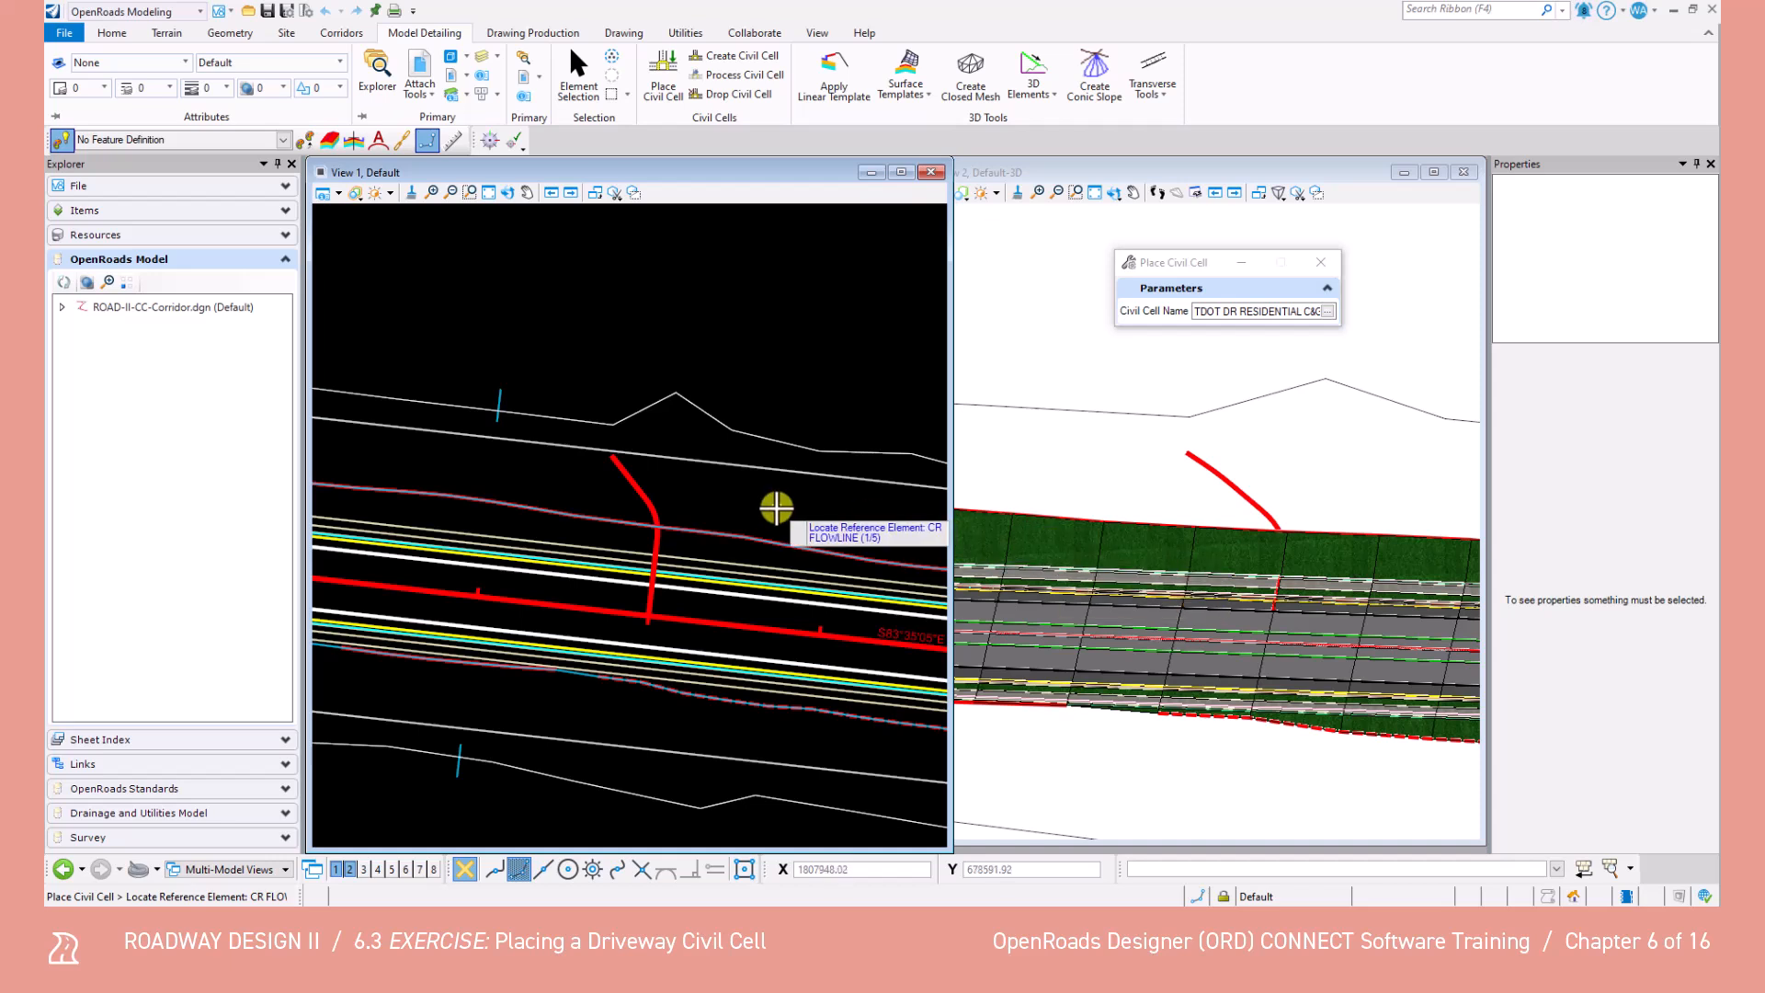
Assign the civil cell's references: curb flowline, curb back top, sidewalk front and back tops on the driveway side, and the driveway centerline.
{"action": "scroll", "coordinate": [647, 593], "scroll_direction": "down", "scroll_amount": 3}
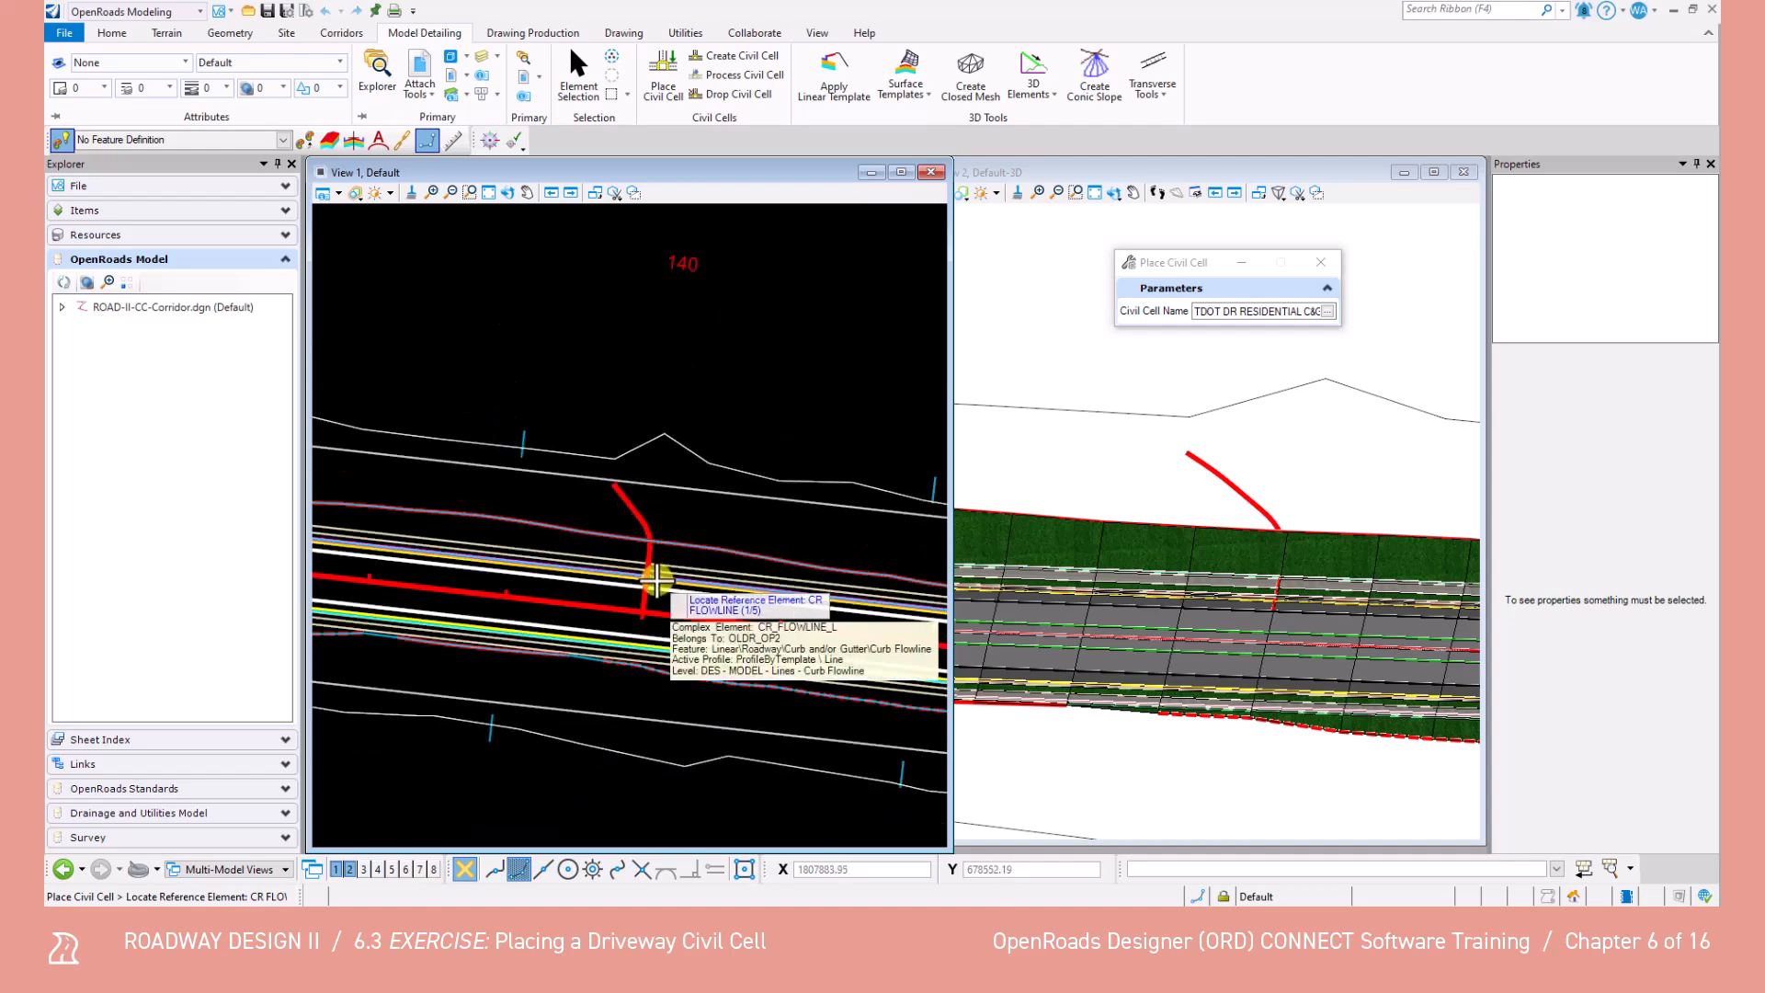
{"action": "scroll", "coordinate": [649, 595], "scroll_direction": "up", "scroll_amount": 2}
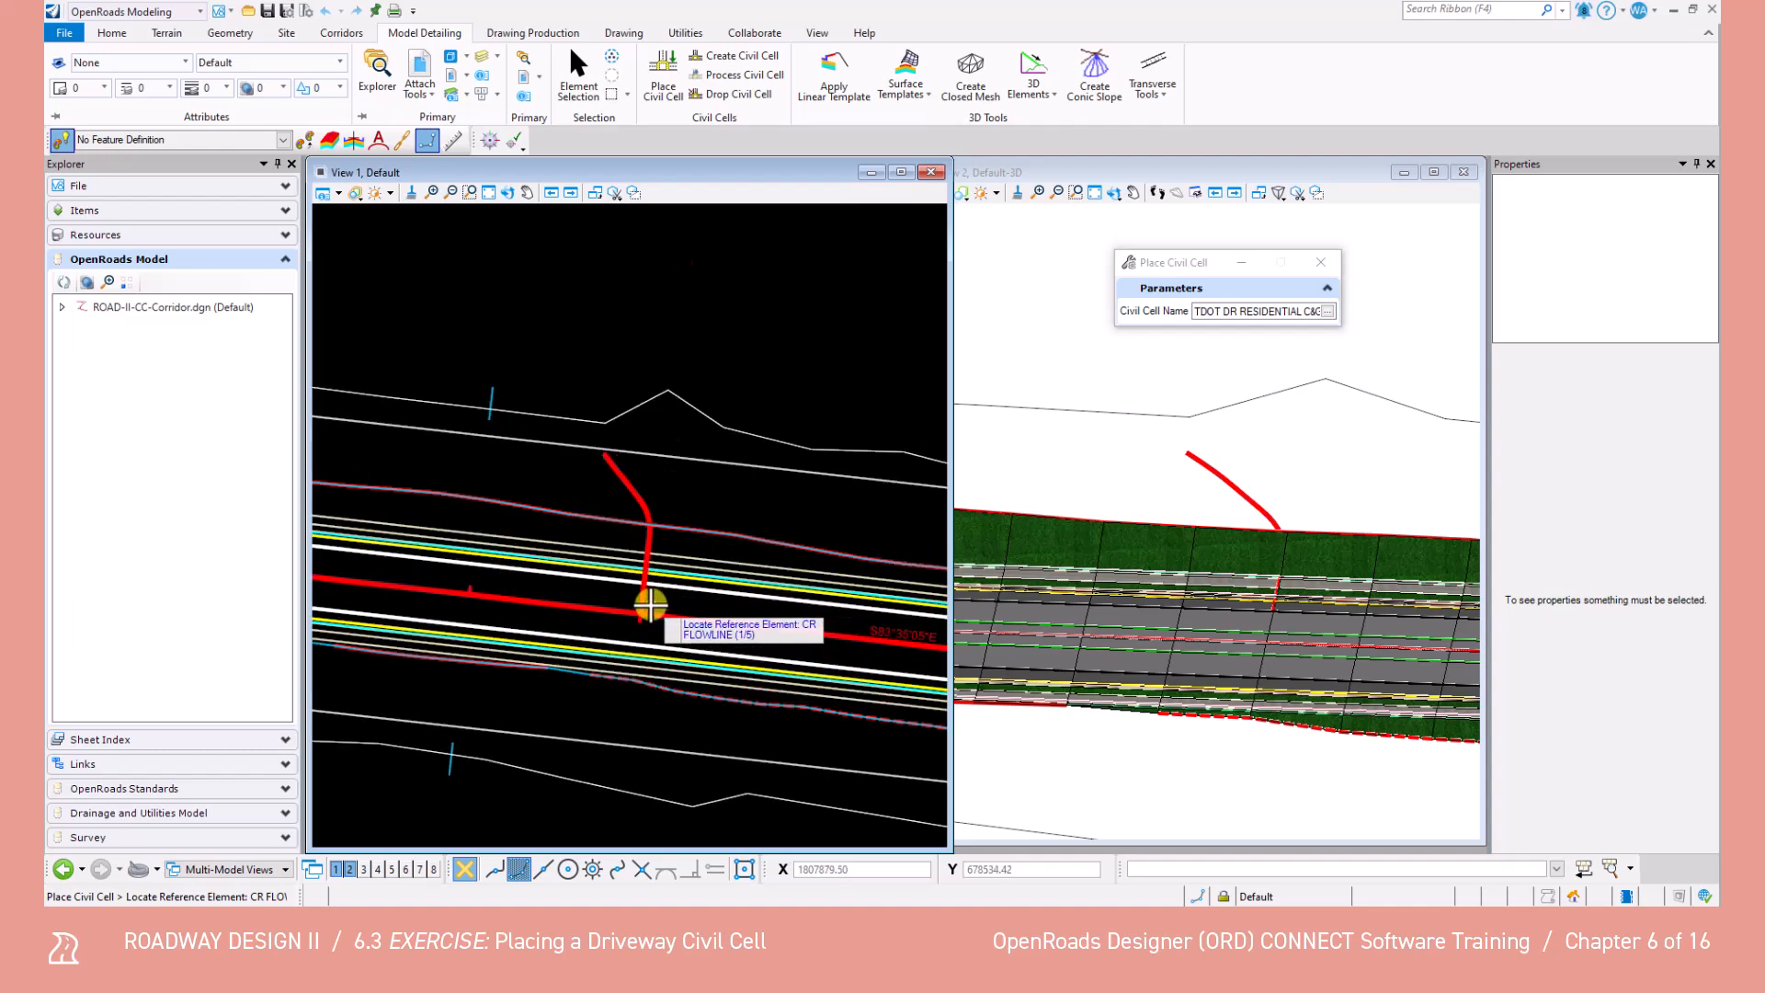
{"action": "scroll", "coordinate": [649, 595], "scroll_direction": "up", "scroll_amount": 2}
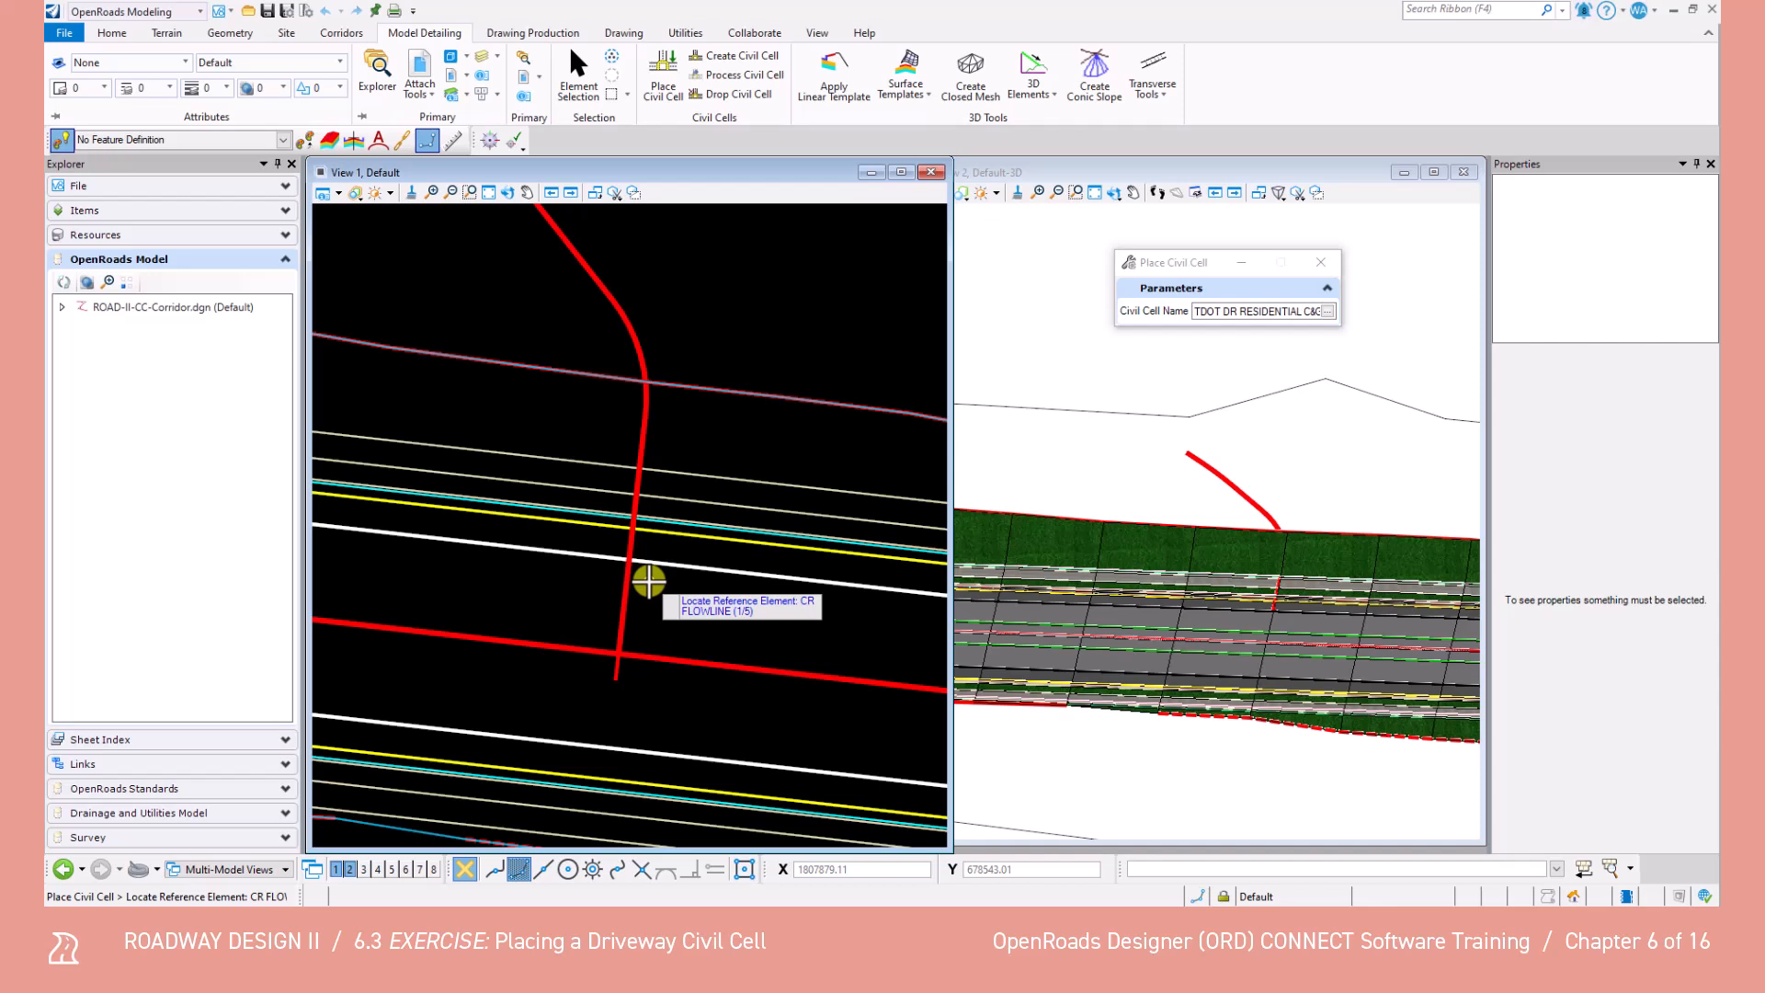
{"action": "scroll", "coordinate": [657, 520], "scroll_direction": "up", "scroll_amount": 2}
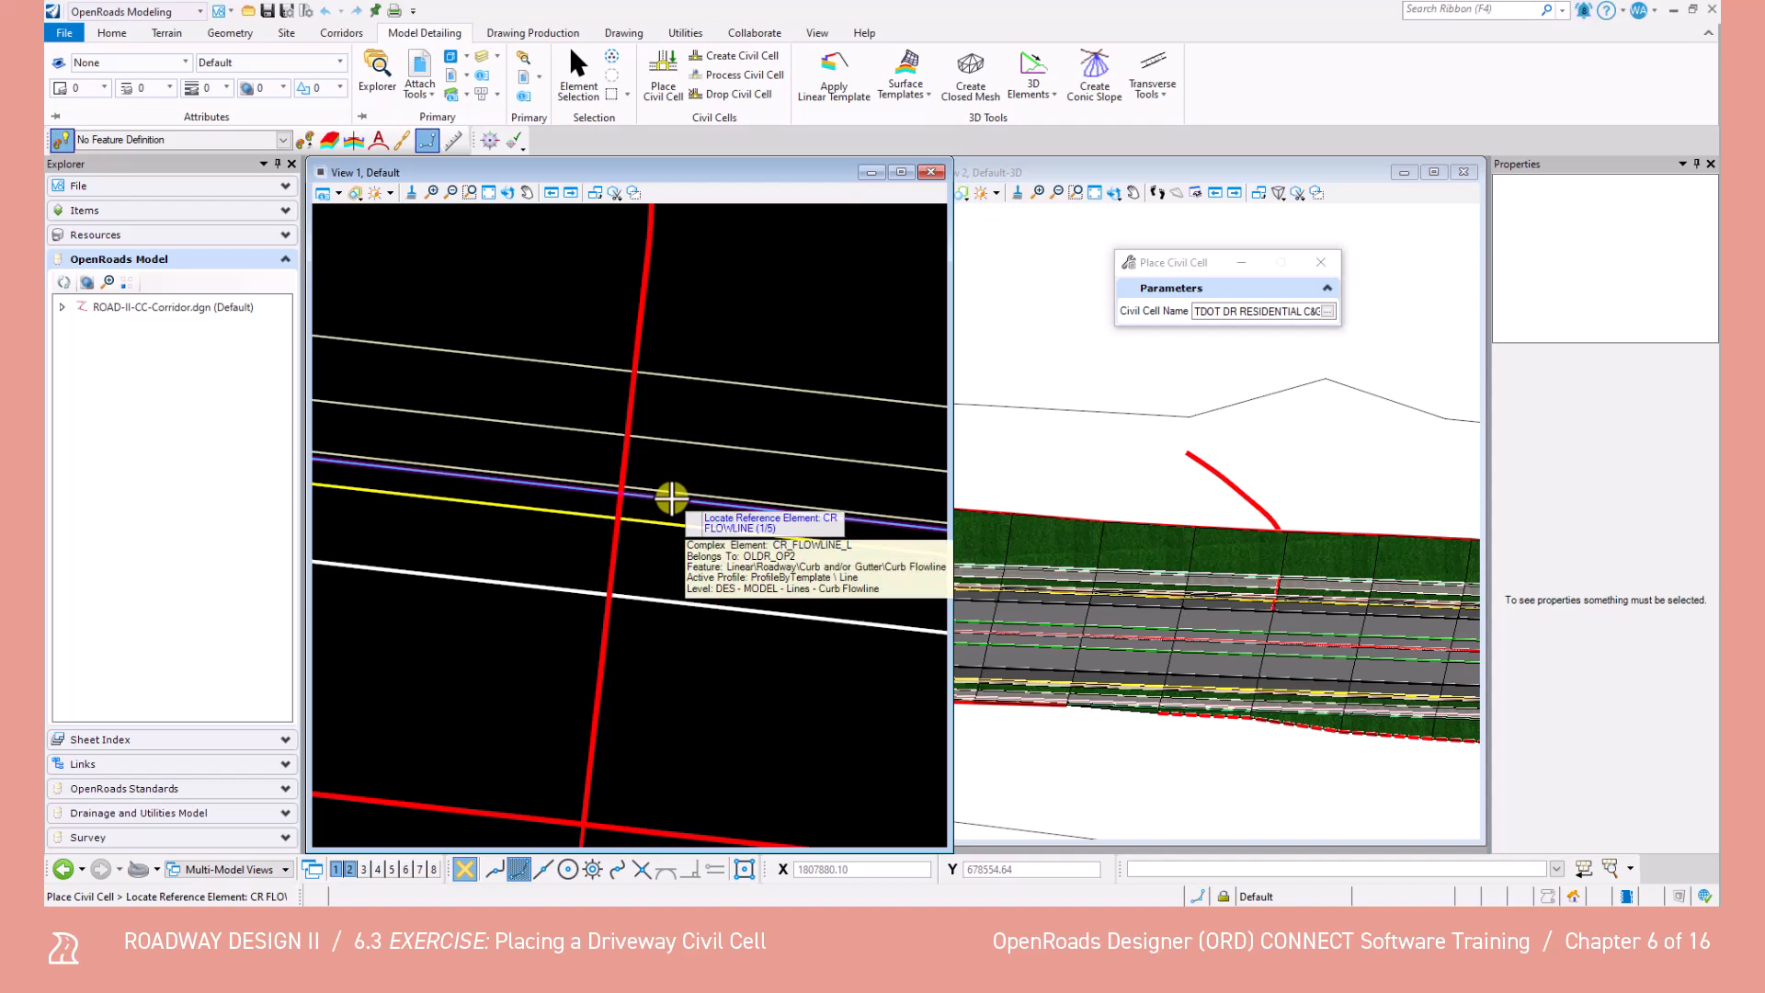
{"action": "right_click", "coordinate": [671, 497]}
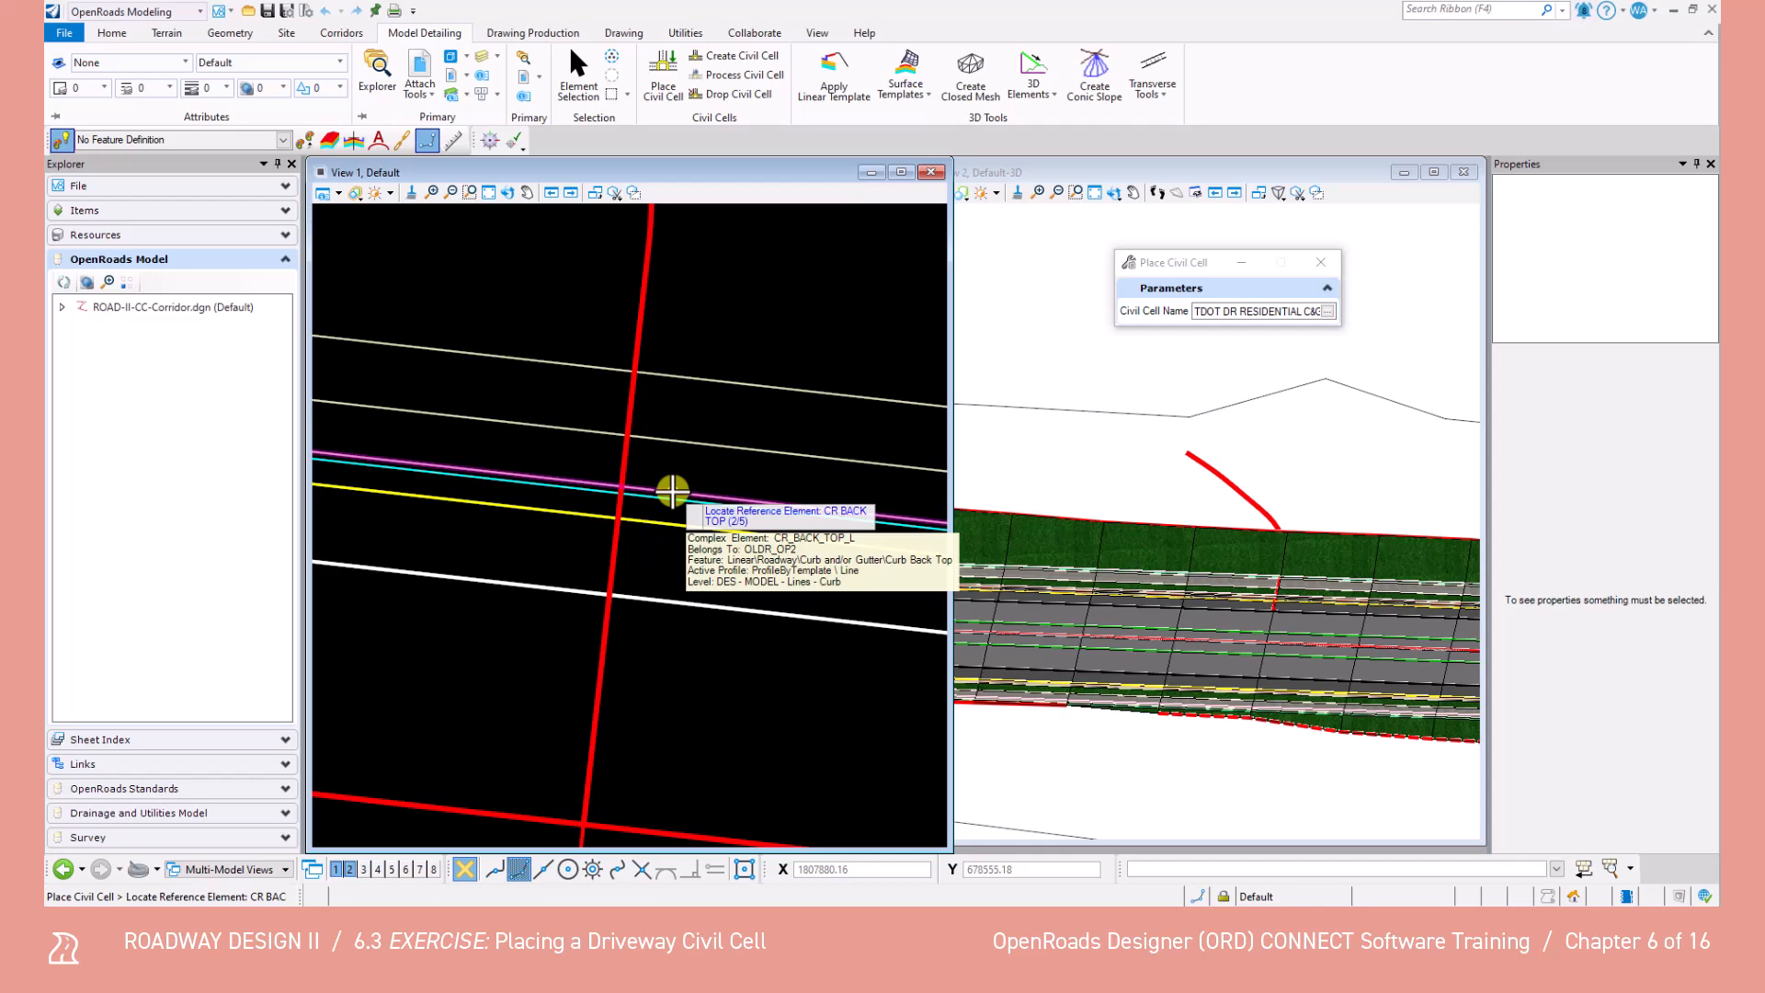
{"action": "right_click", "coordinate": [672, 492]}
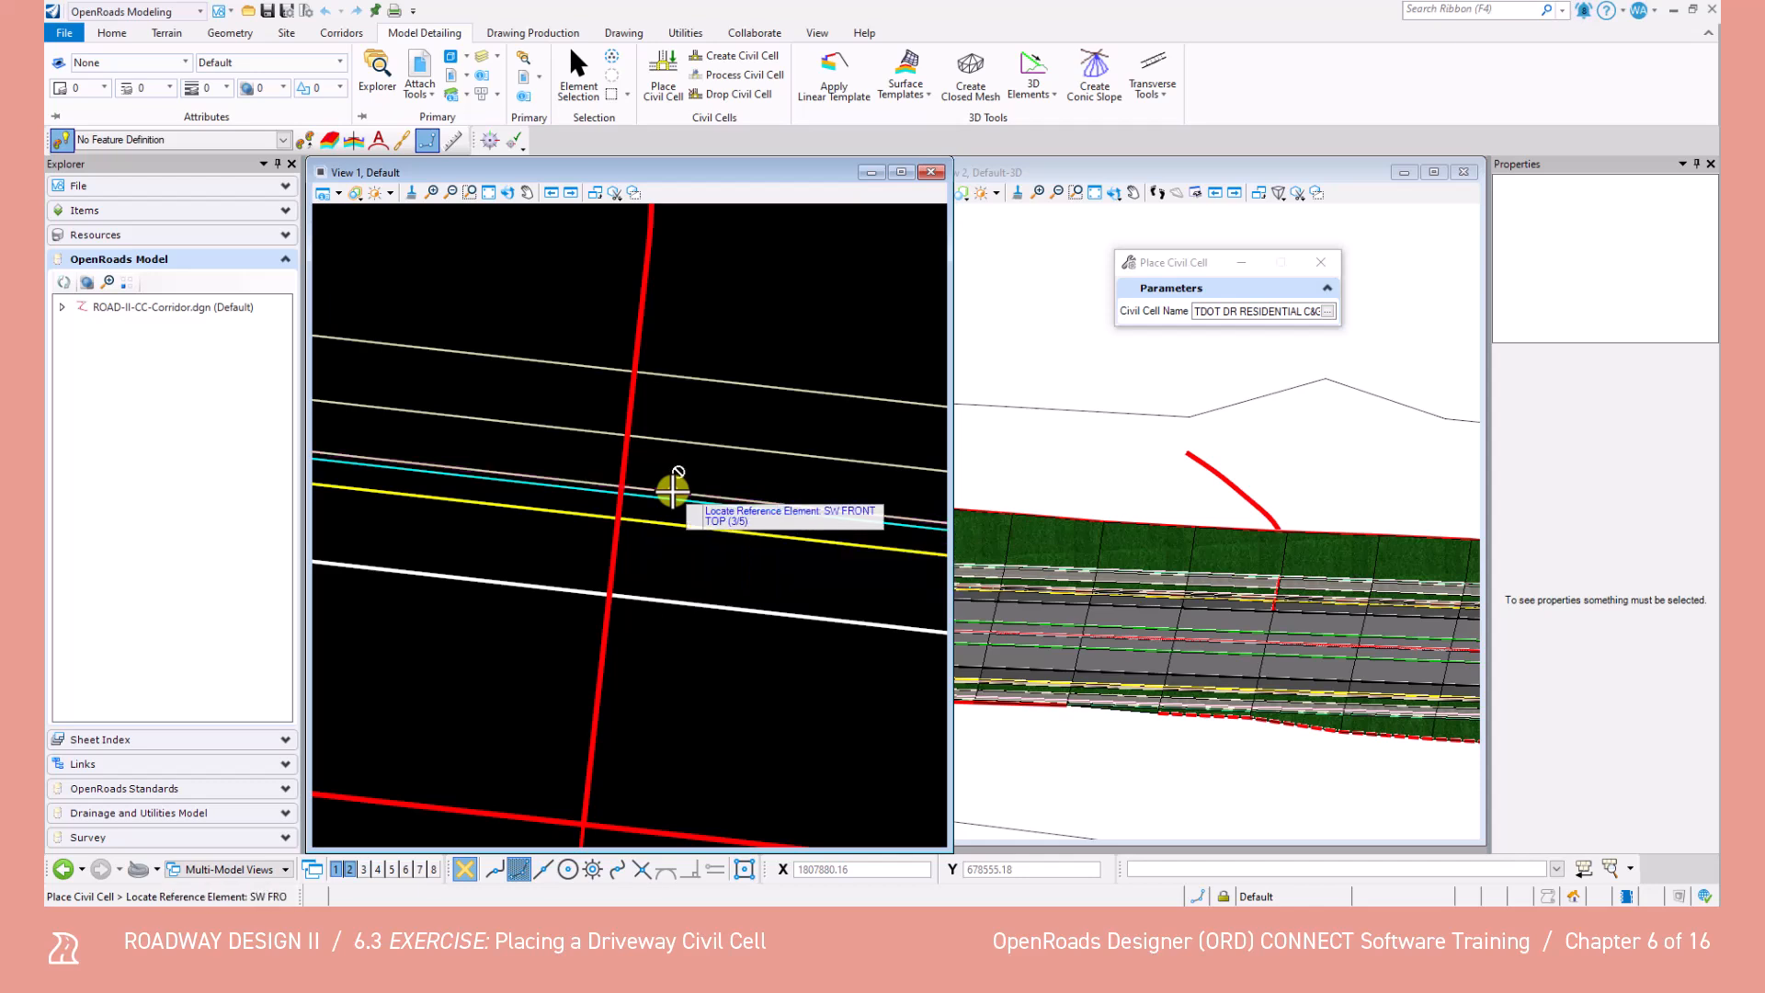
{"action": "right_click", "coordinate": [690, 440]}
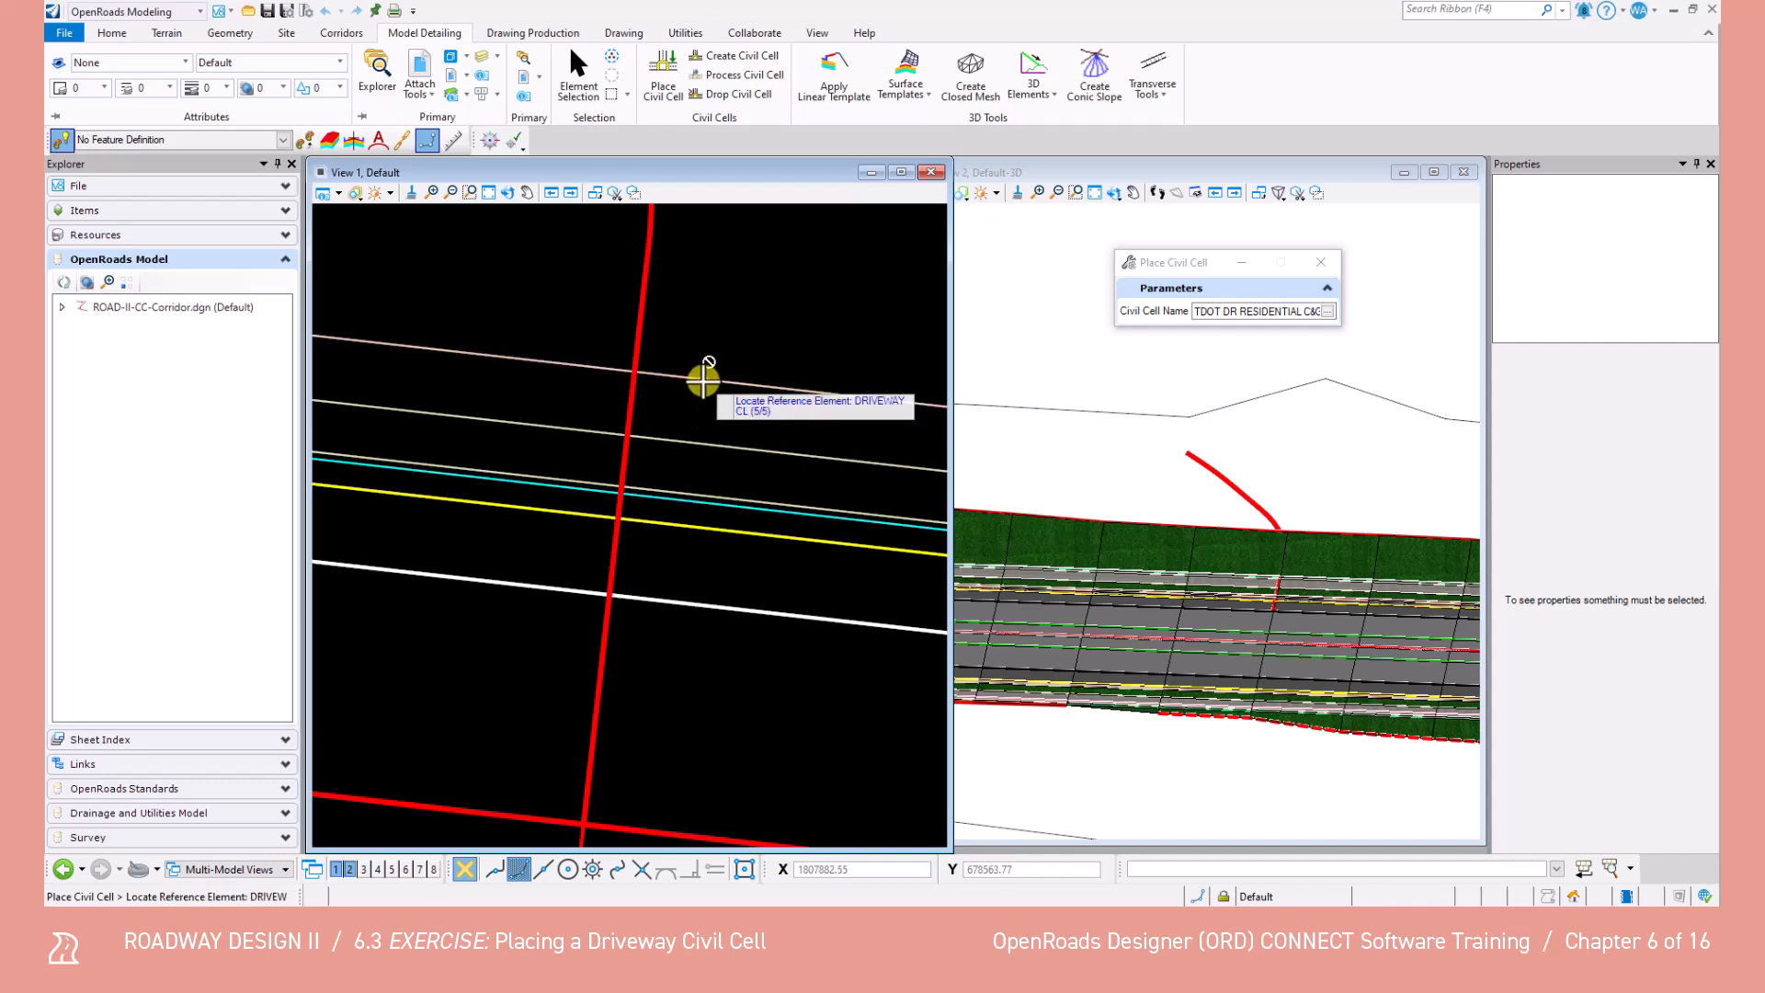
{"action": "right_click", "coordinate": [699, 386]}
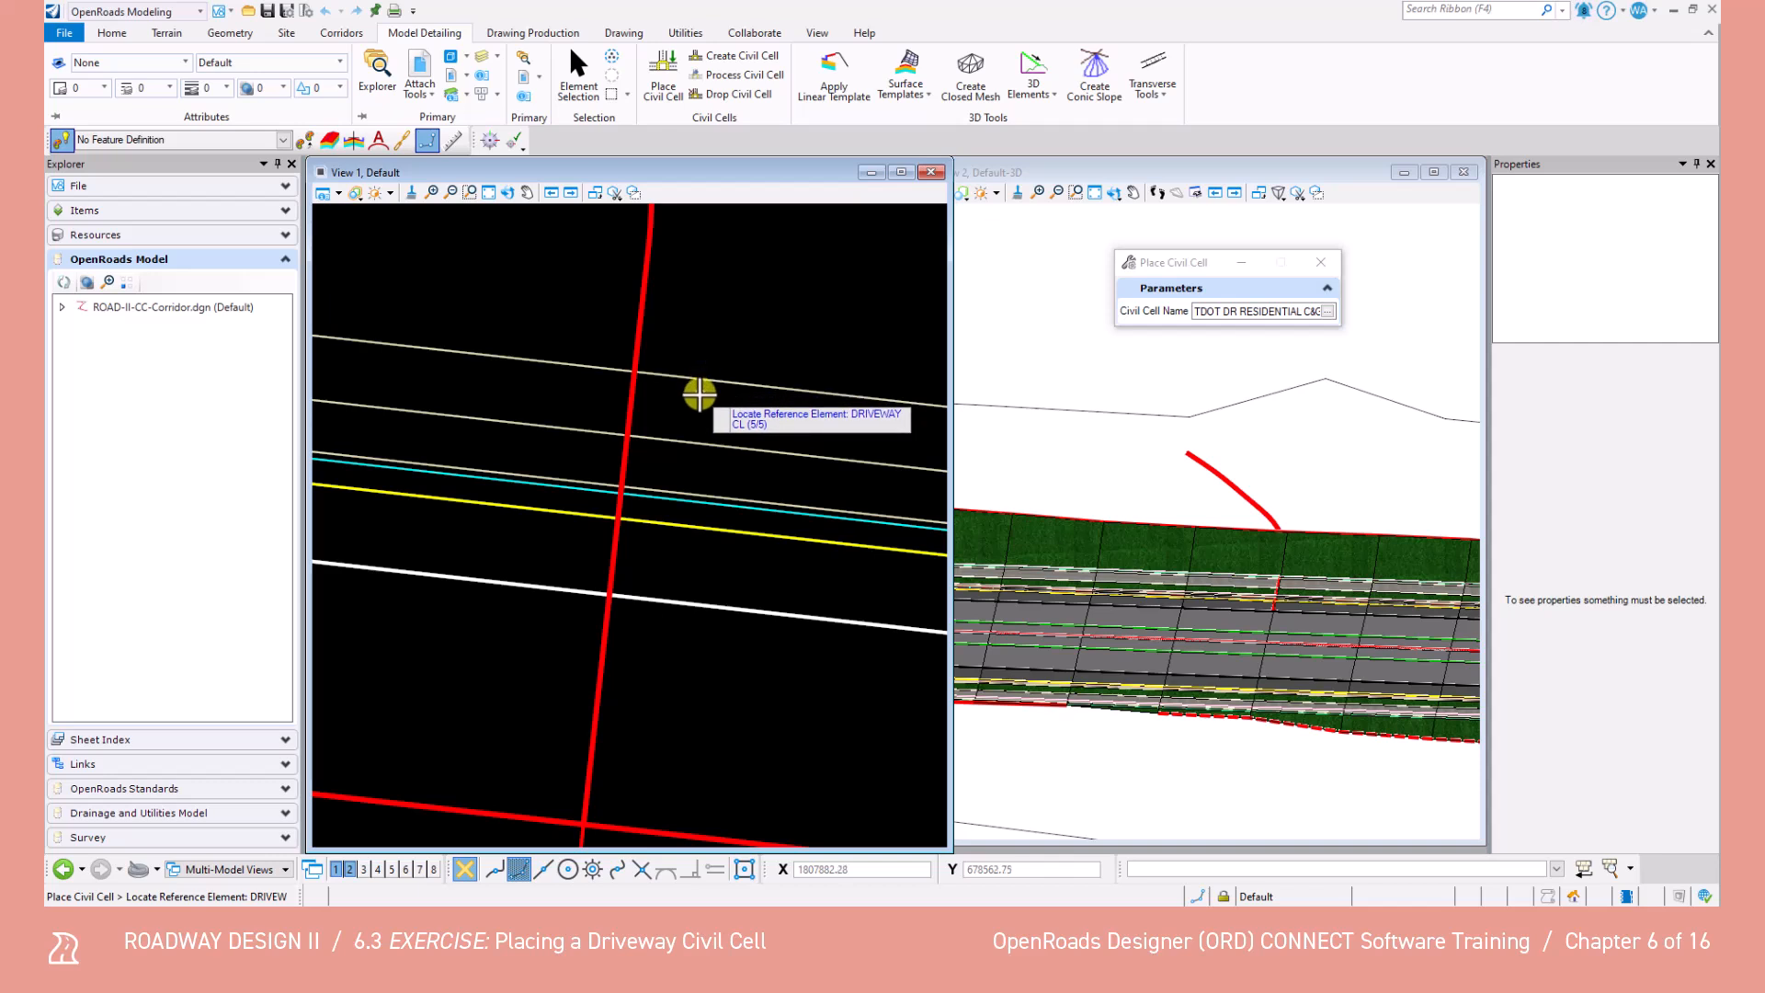
{"action": "left_click", "coordinate": [622, 390]}
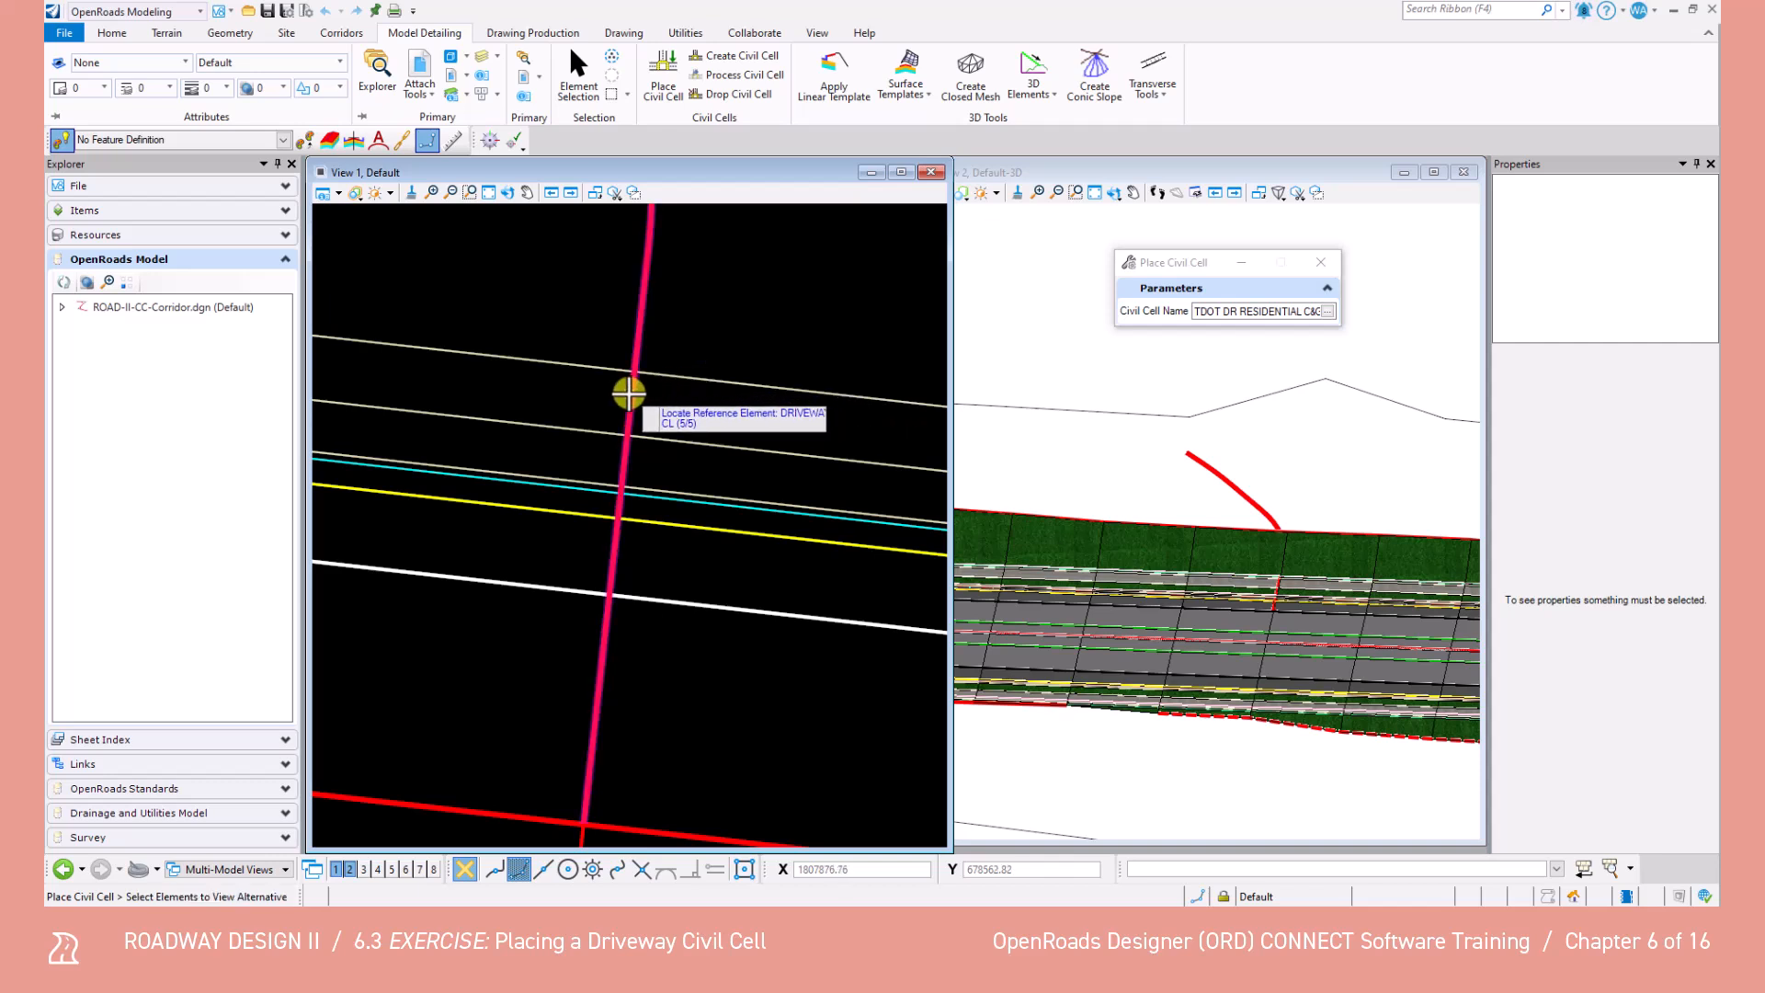
Accept the previewed civil cell orientation without choosing any alternative for the reference elements.
{"action": "left_click", "coordinate": [677, 399]}
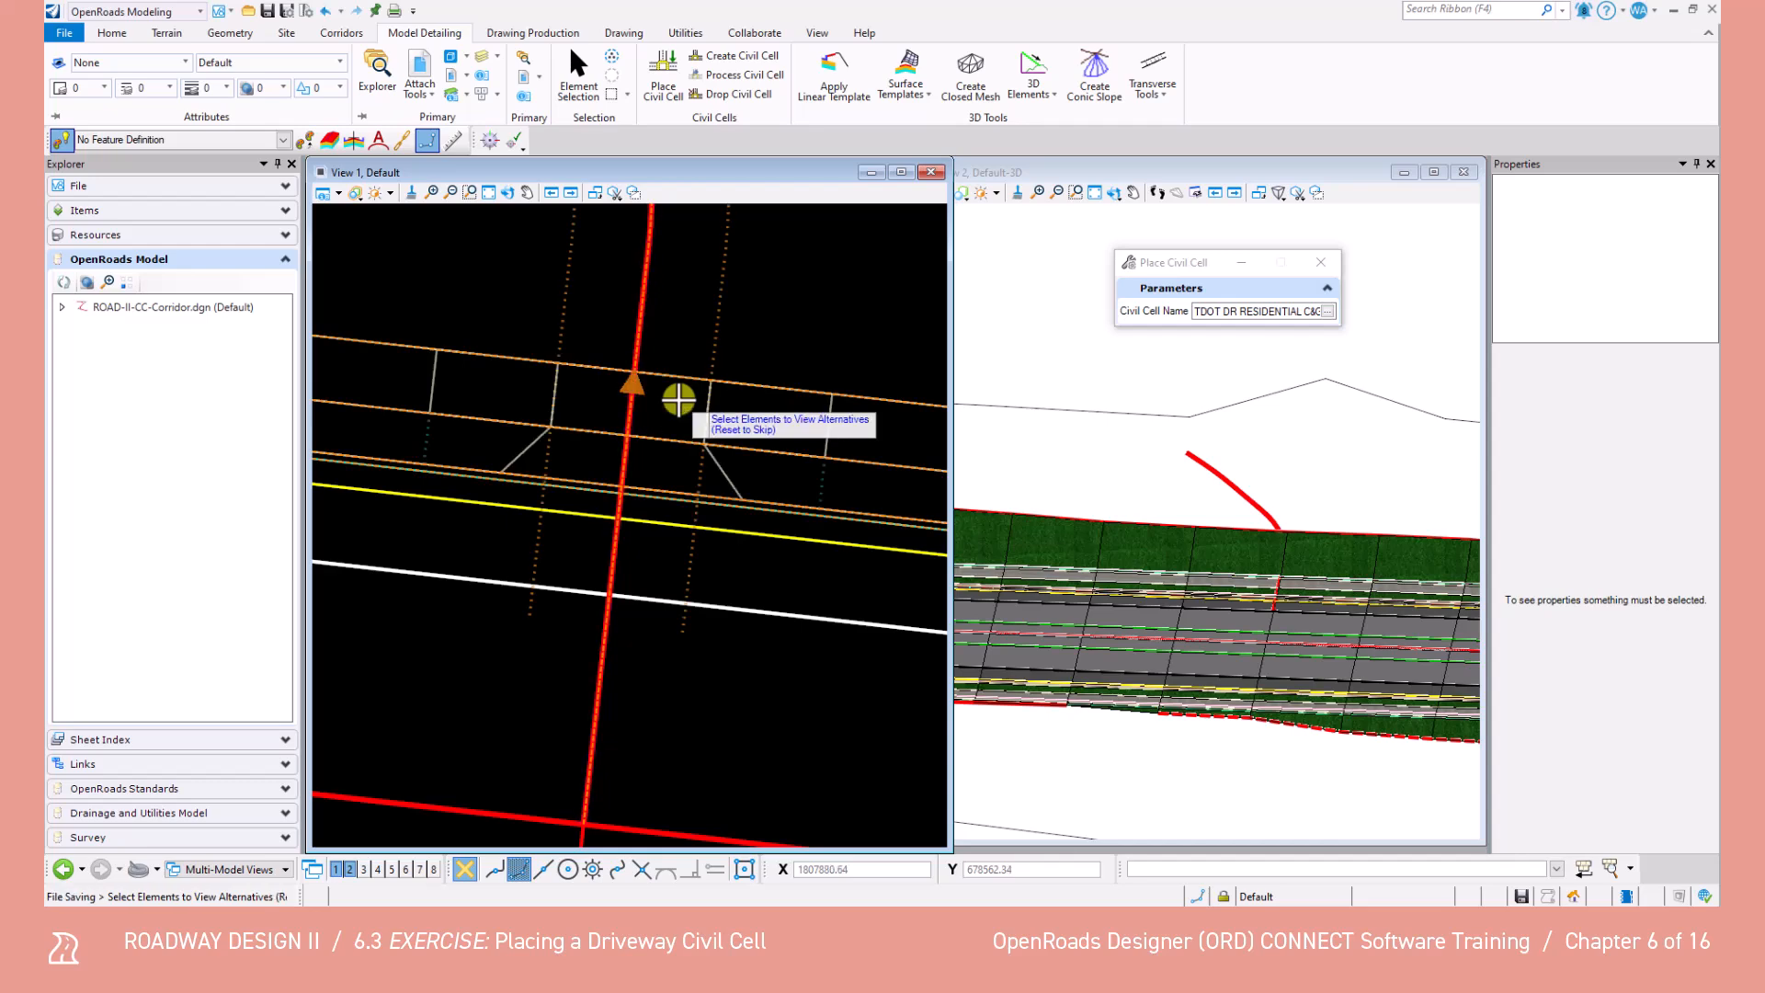
{"action": "scroll", "coordinate": [678, 400], "scroll_direction": "down", "scroll_amount": 4}
{"action": "middle_click_drag", "start_coordinate": [678, 400], "coordinate": [748, 569]}
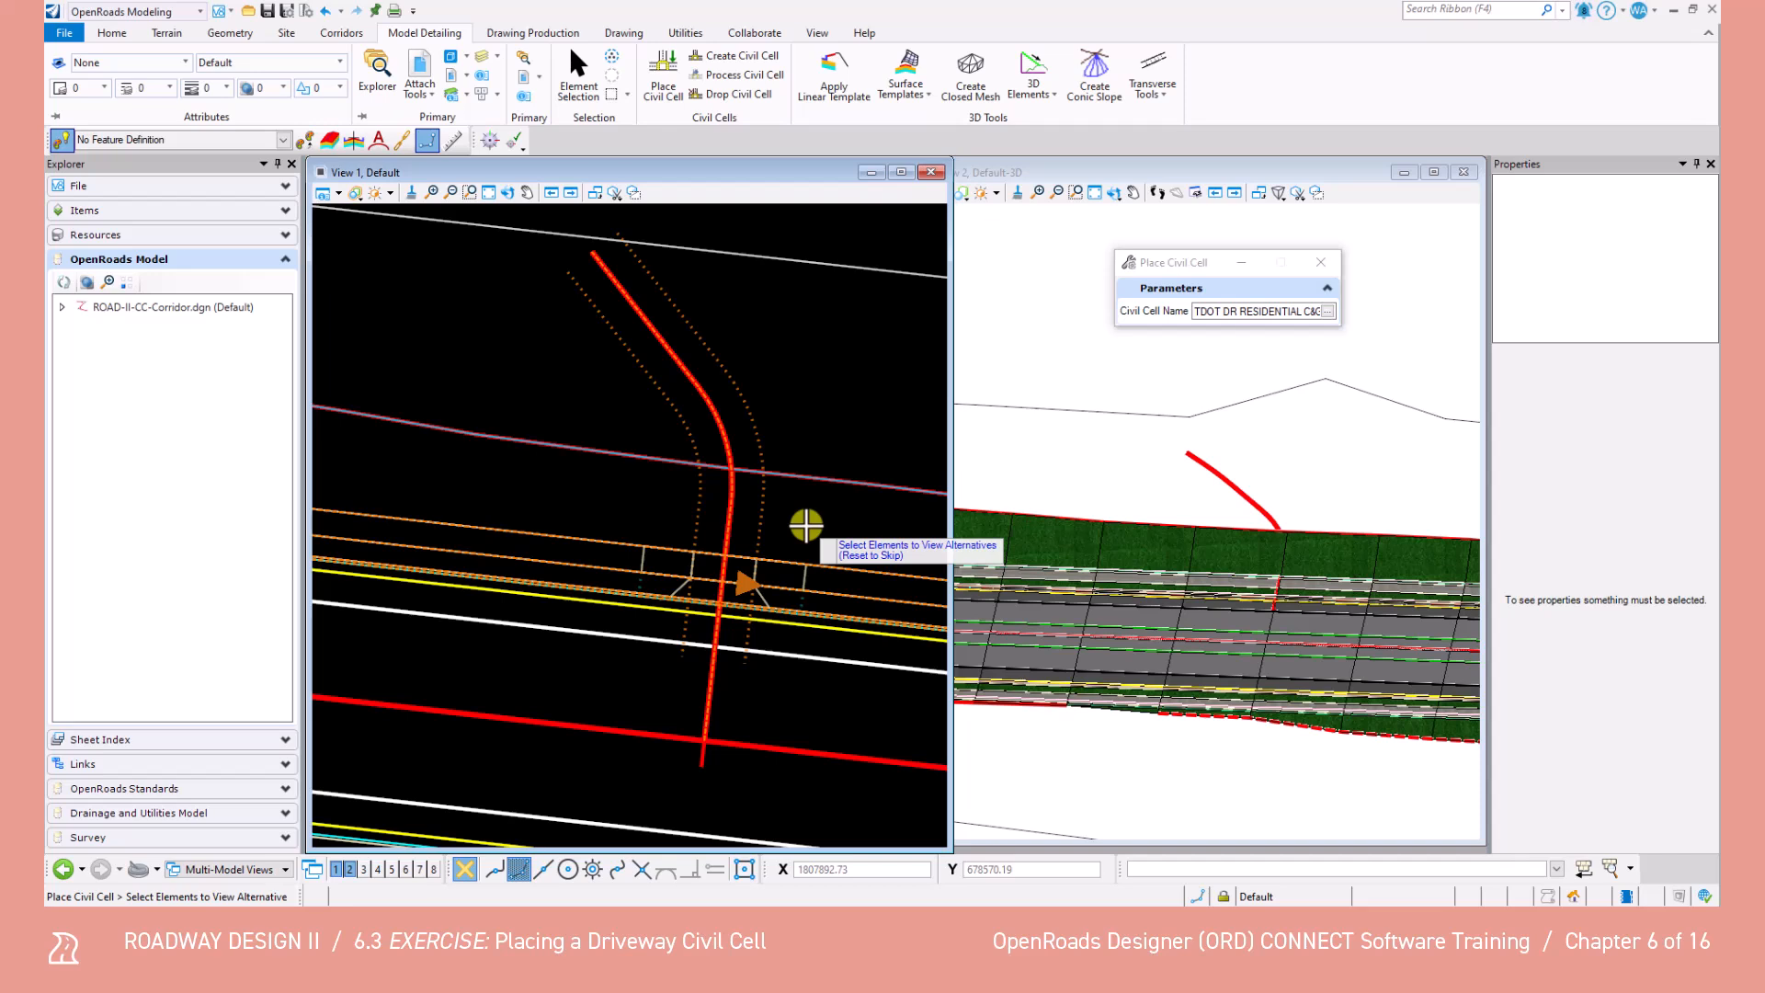
{"action": "right_click", "coordinate": [813, 508]}
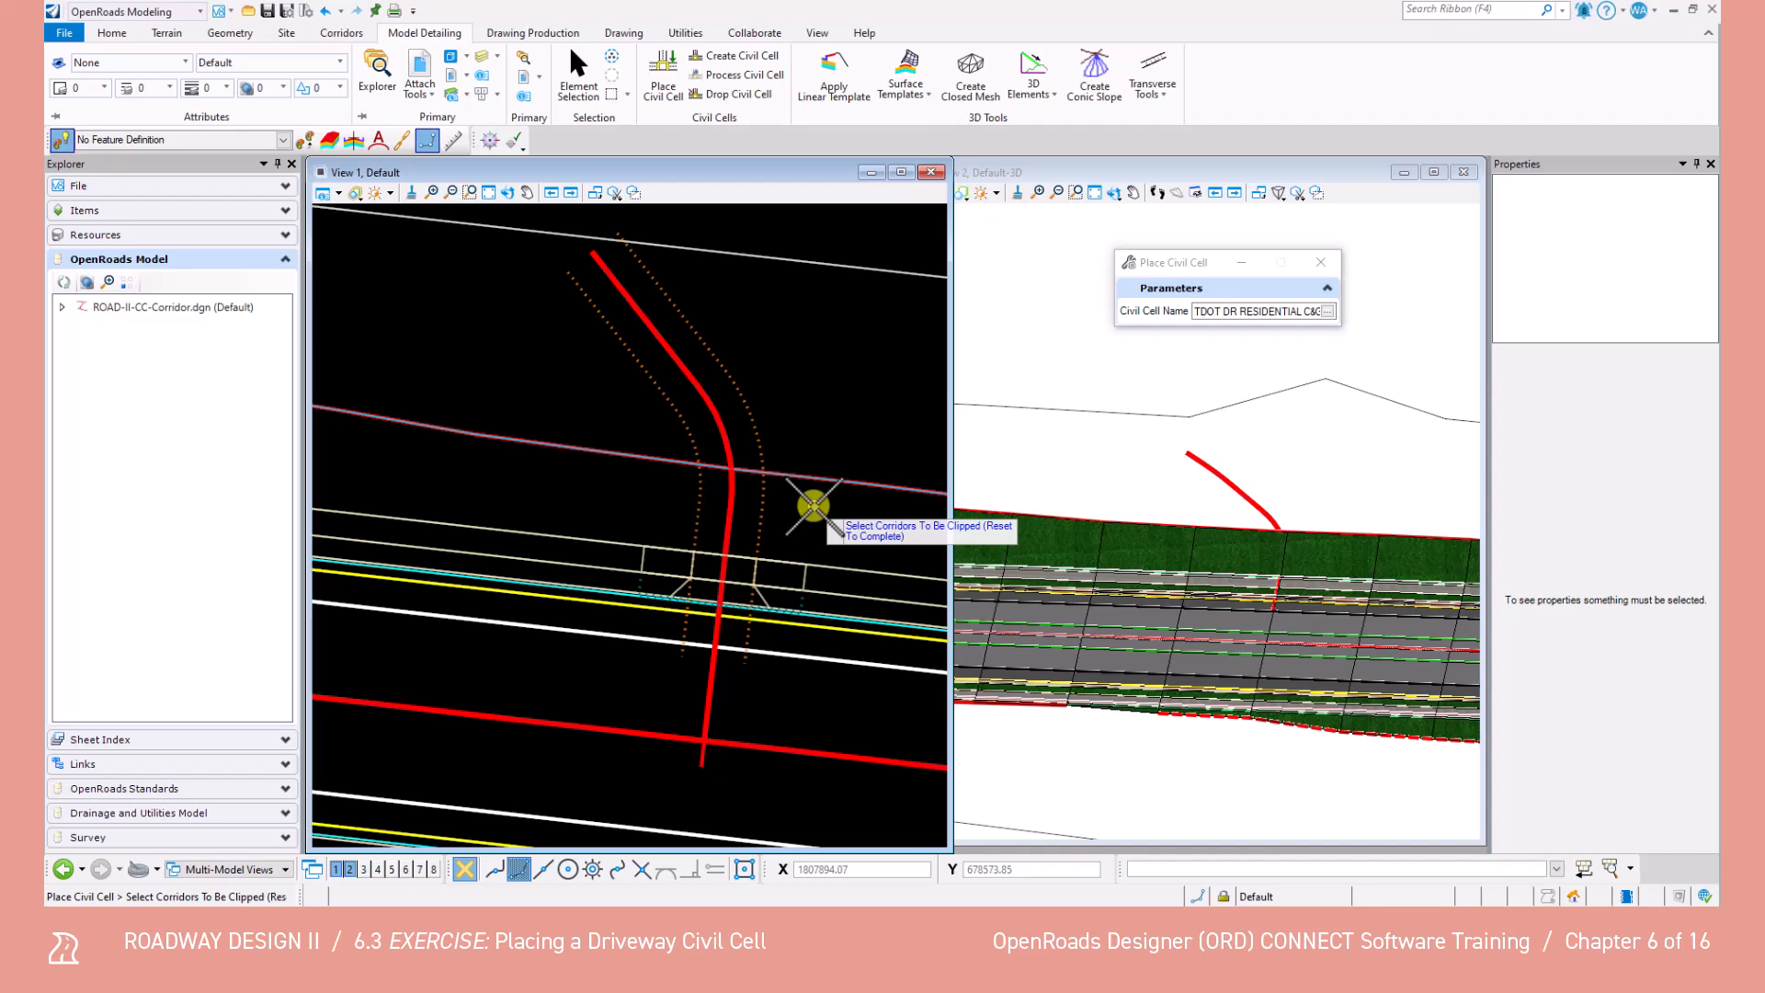
Select the main road corridor as the corridor to be clipped, accept the civil cell placement, and end the command.
{"action": "scroll", "coordinate": [814, 504], "scroll_direction": "down", "scroll_amount": 2}
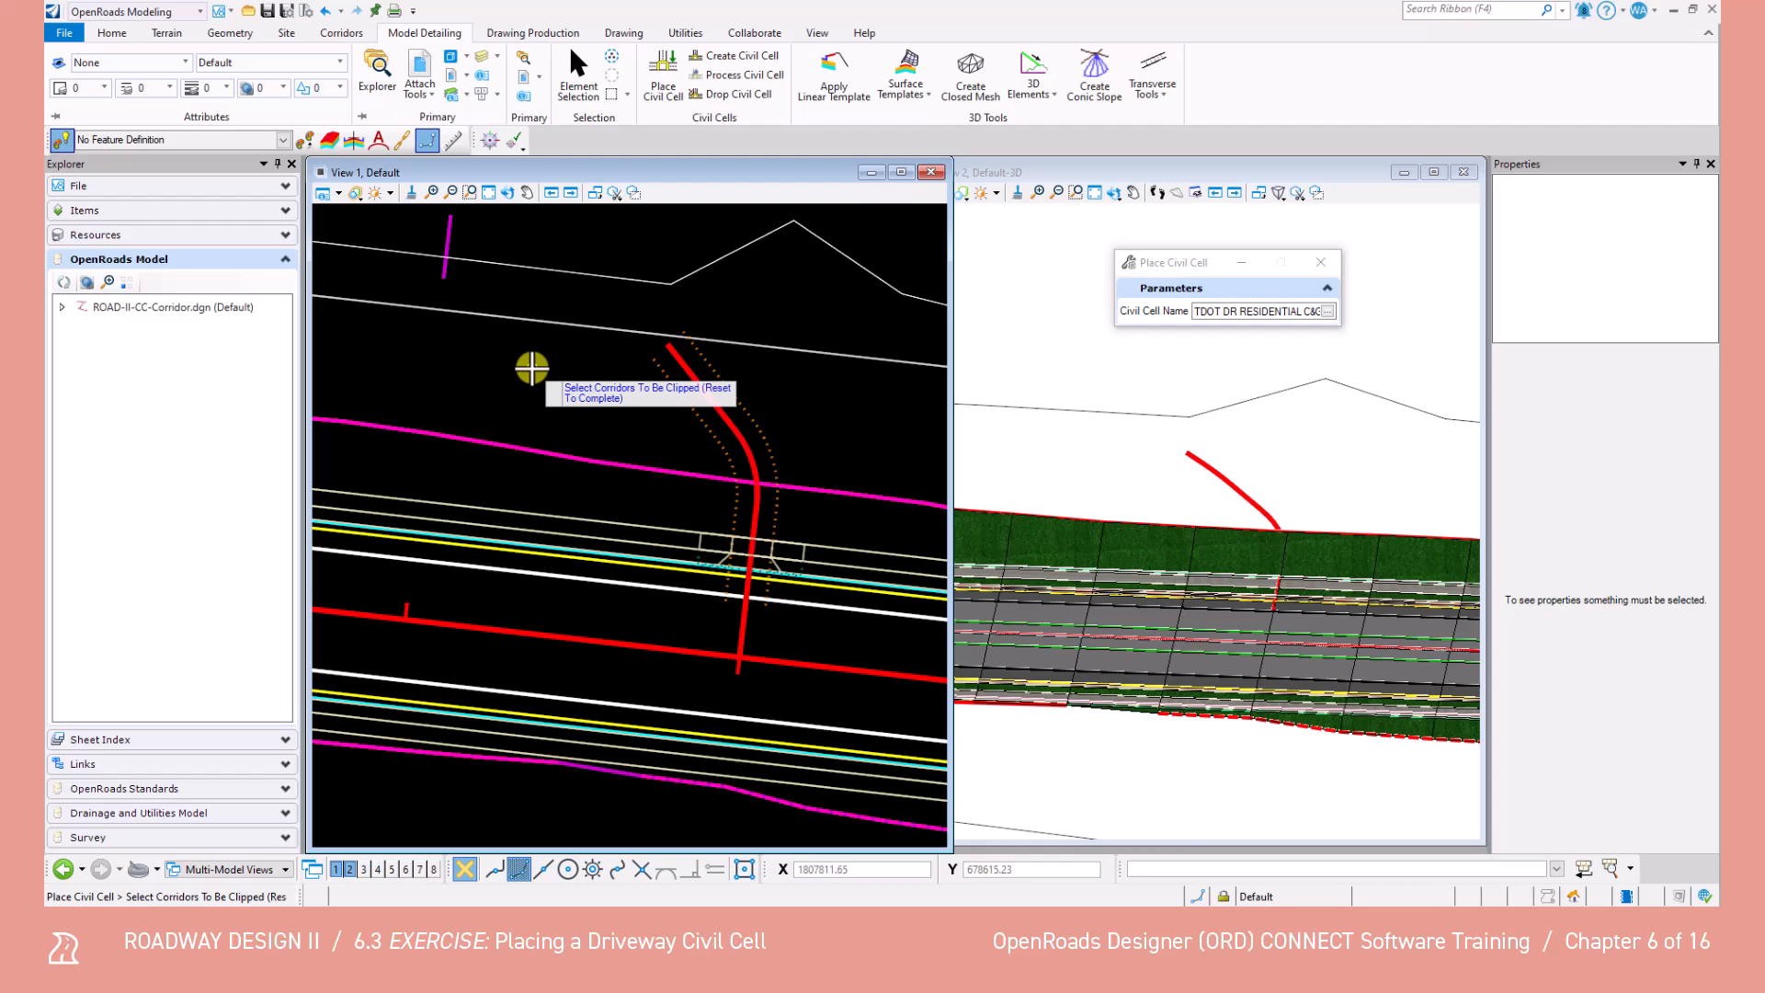
{"action": "right_click", "coordinate": [532, 367]}
{"action": "left_click", "coordinate": [532, 368]}
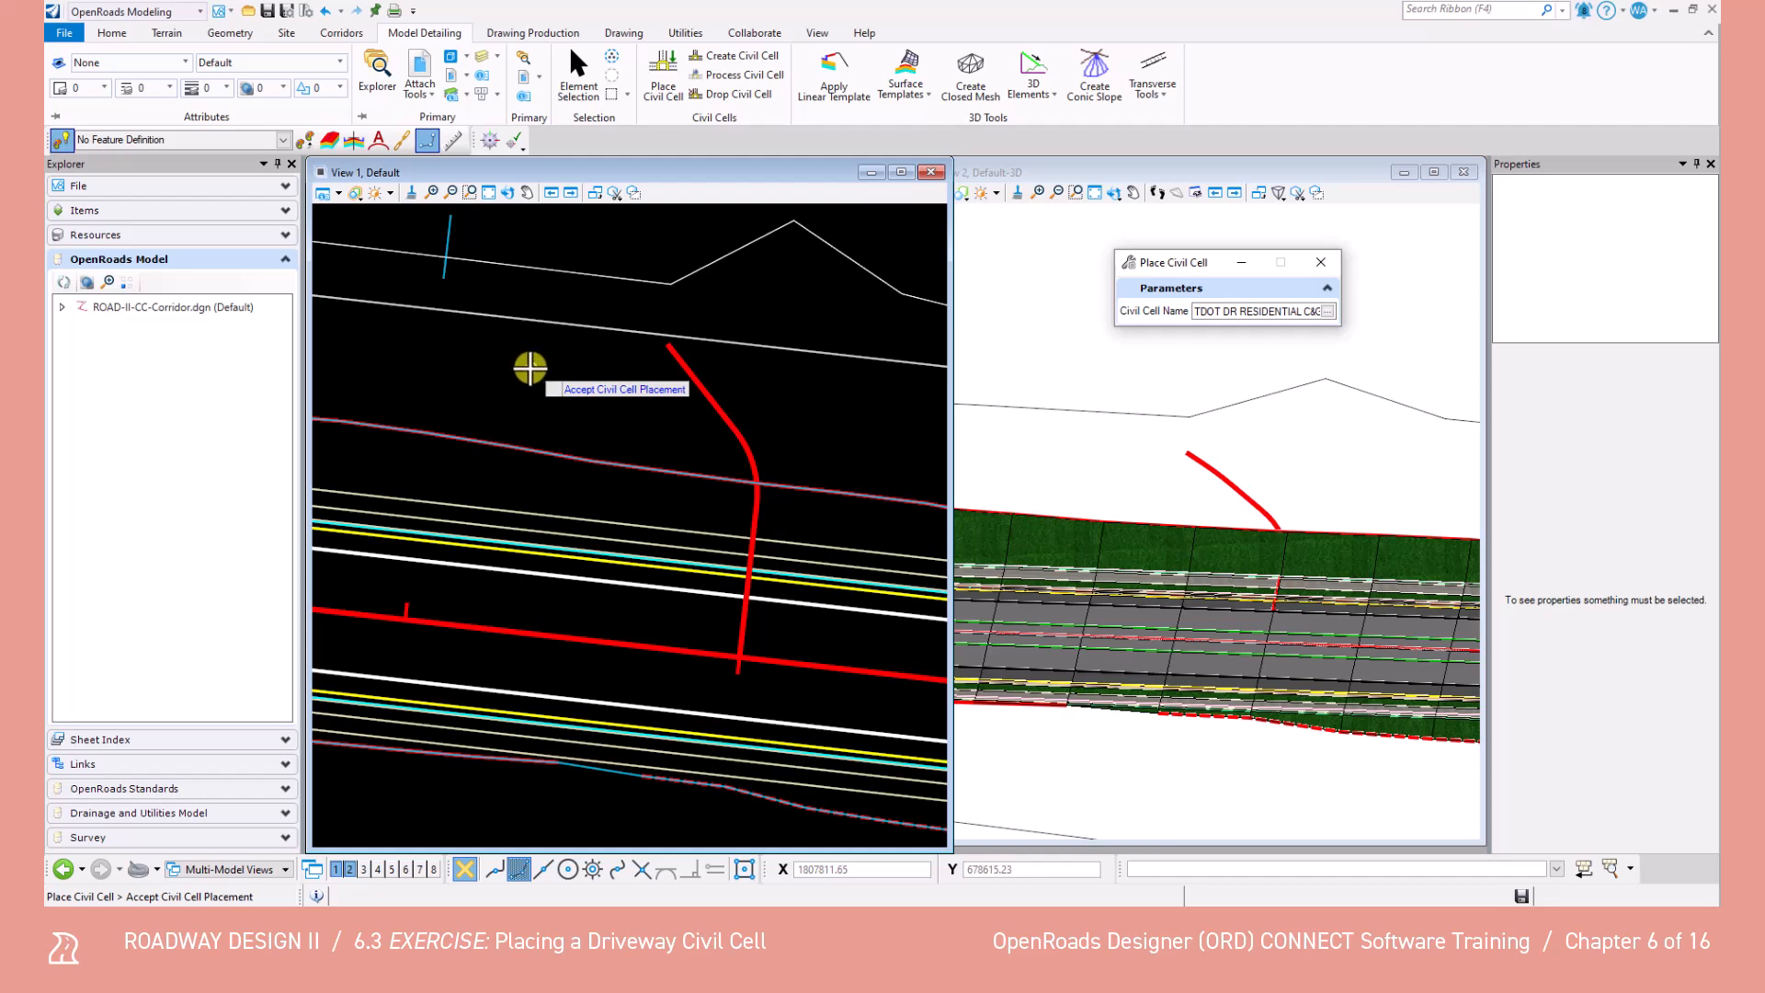
{"action": "left_click", "coordinate": [530, 368]}
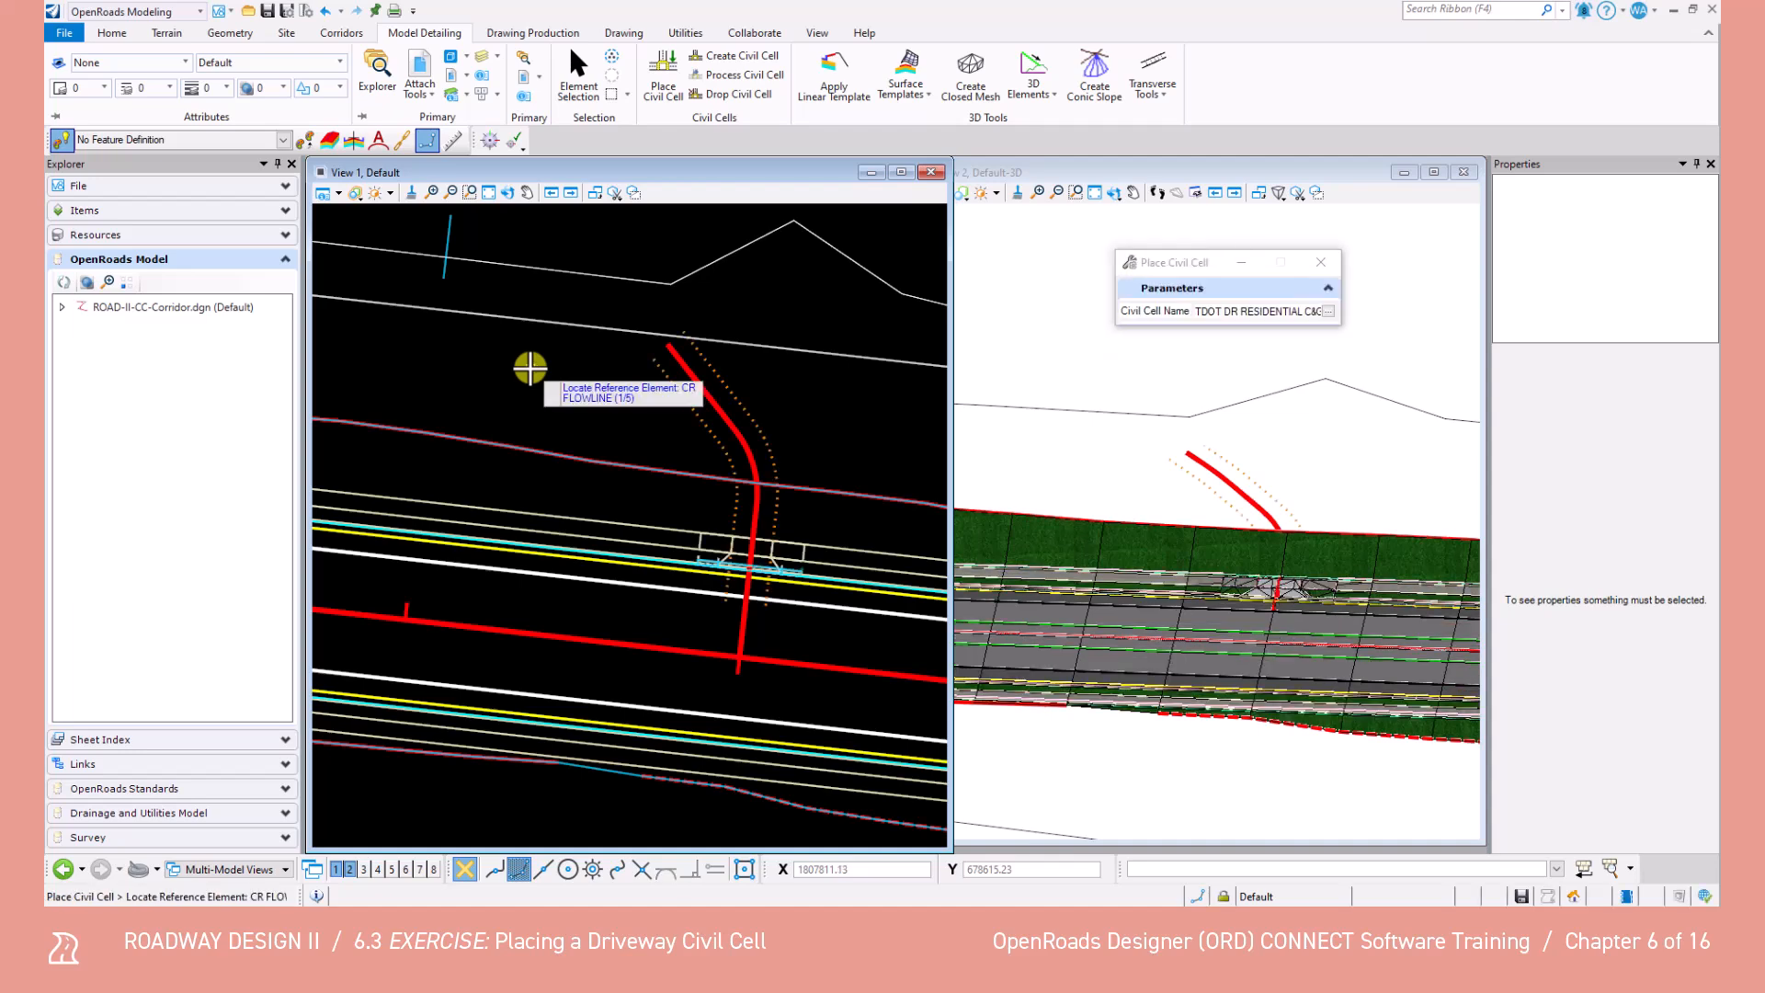
{"action": "left_click", "coordinate": [579, 76]}
{"action": "scroll", "coordinate": [792, 506], "scroll_direction": "up", "scroll_amount": 2}
{"action": "scroll", "coordinate": [1137, 541], "scroll_direction": "up", "scroll_amount": 3}
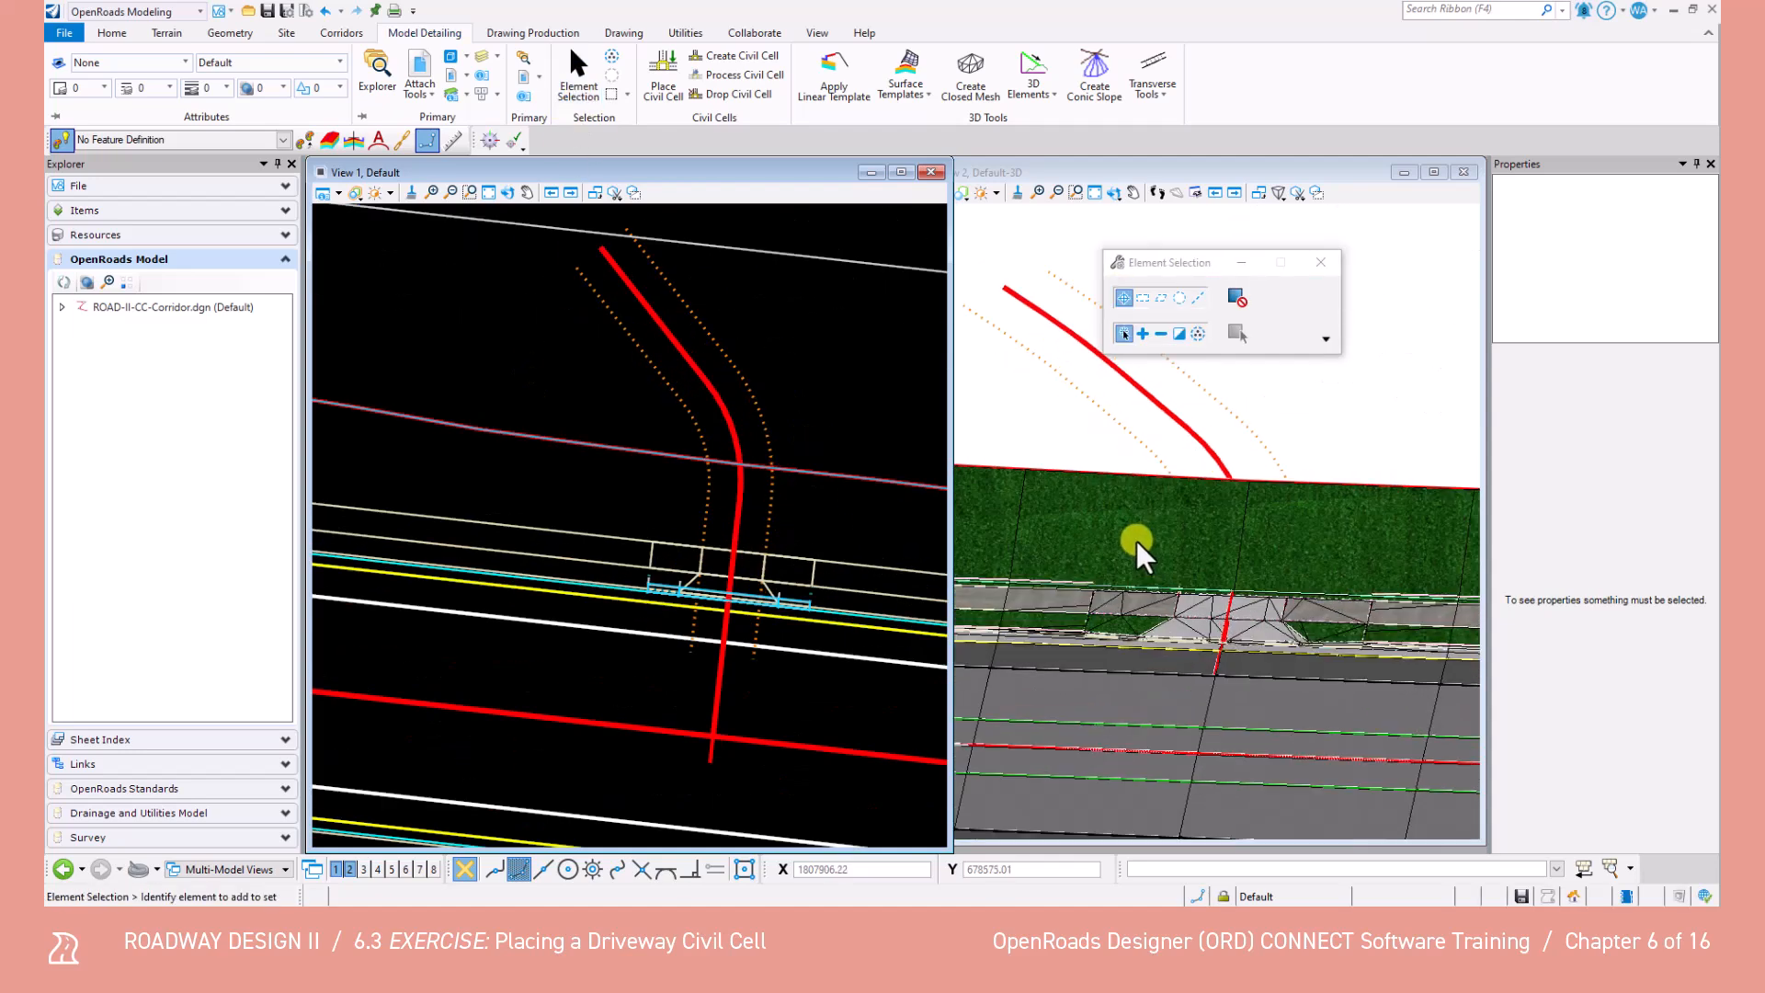
{"action": "scroll", "coordinate": [826, 515], "scroll_direction": "up", "scroll_amount": 2}
{"action": "left_click_drag", "start_coordinate": [1154, 265], "coordinate": [1272, 230]}
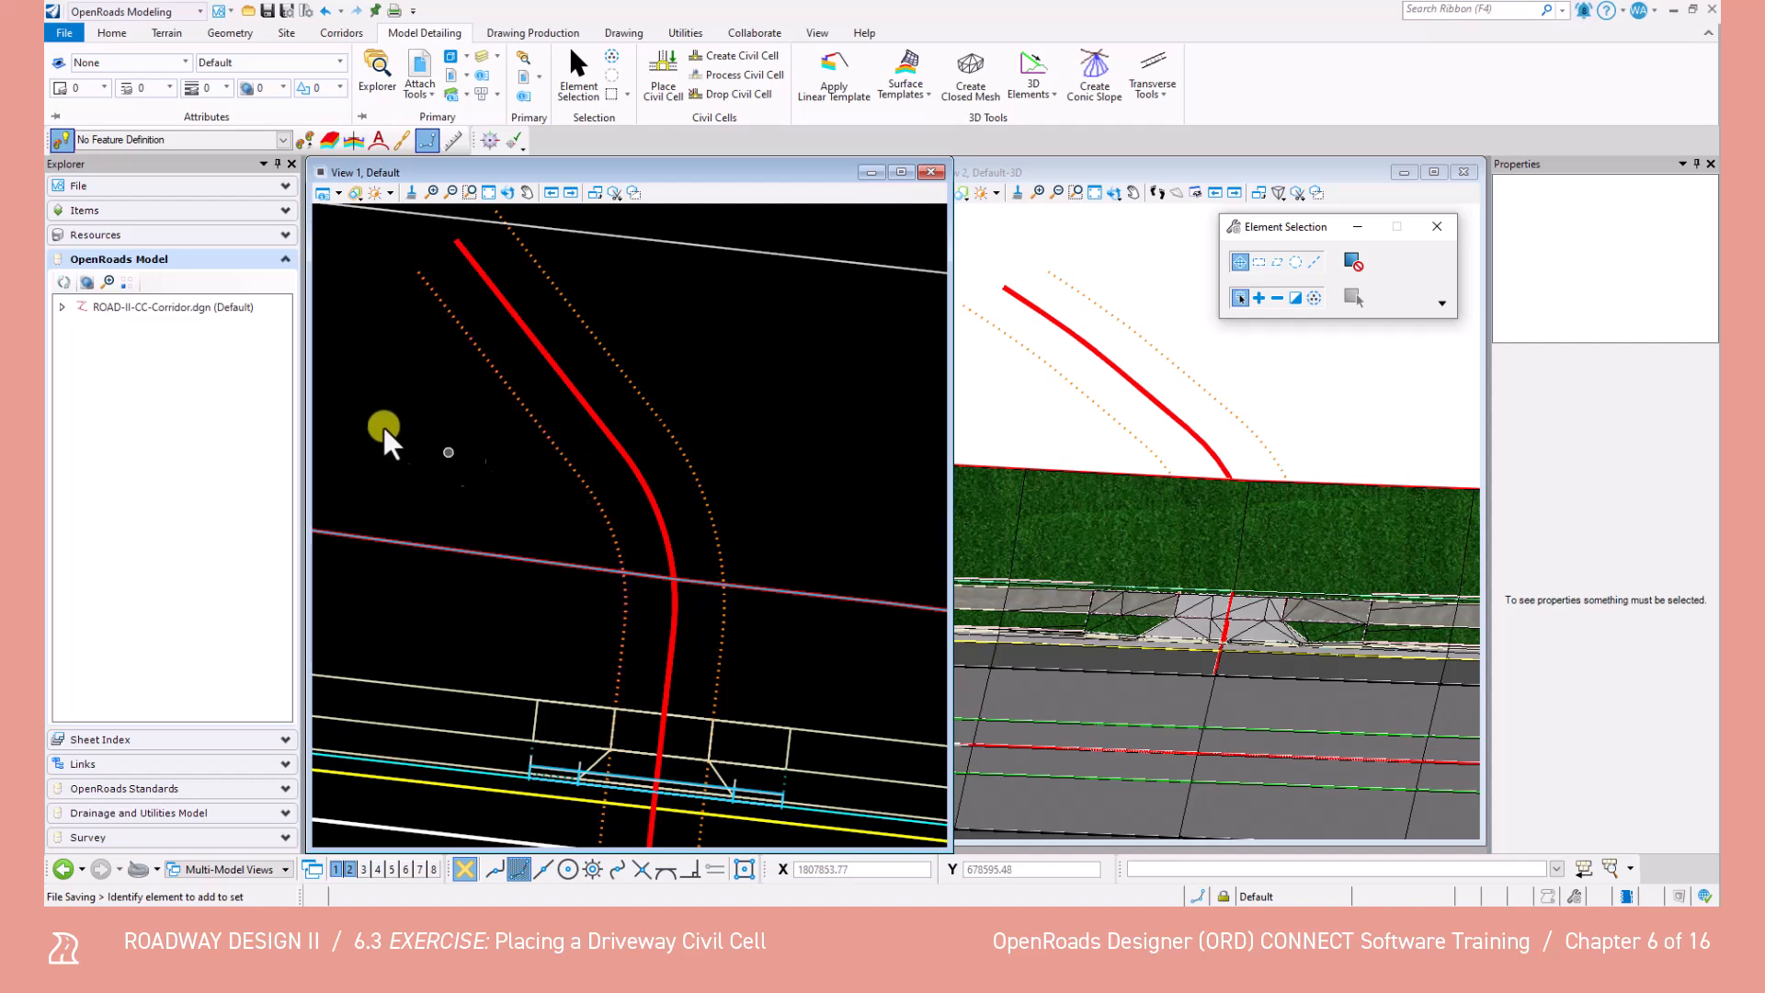
Create a corridor on the driveway centerline using its active profile, the Final Design feature definition, and the name EXAMPLE DR.
{"action": "left_click", "coordinate": [329, 35]}
{"action": "left_click", "coordinate": [665, 85]}
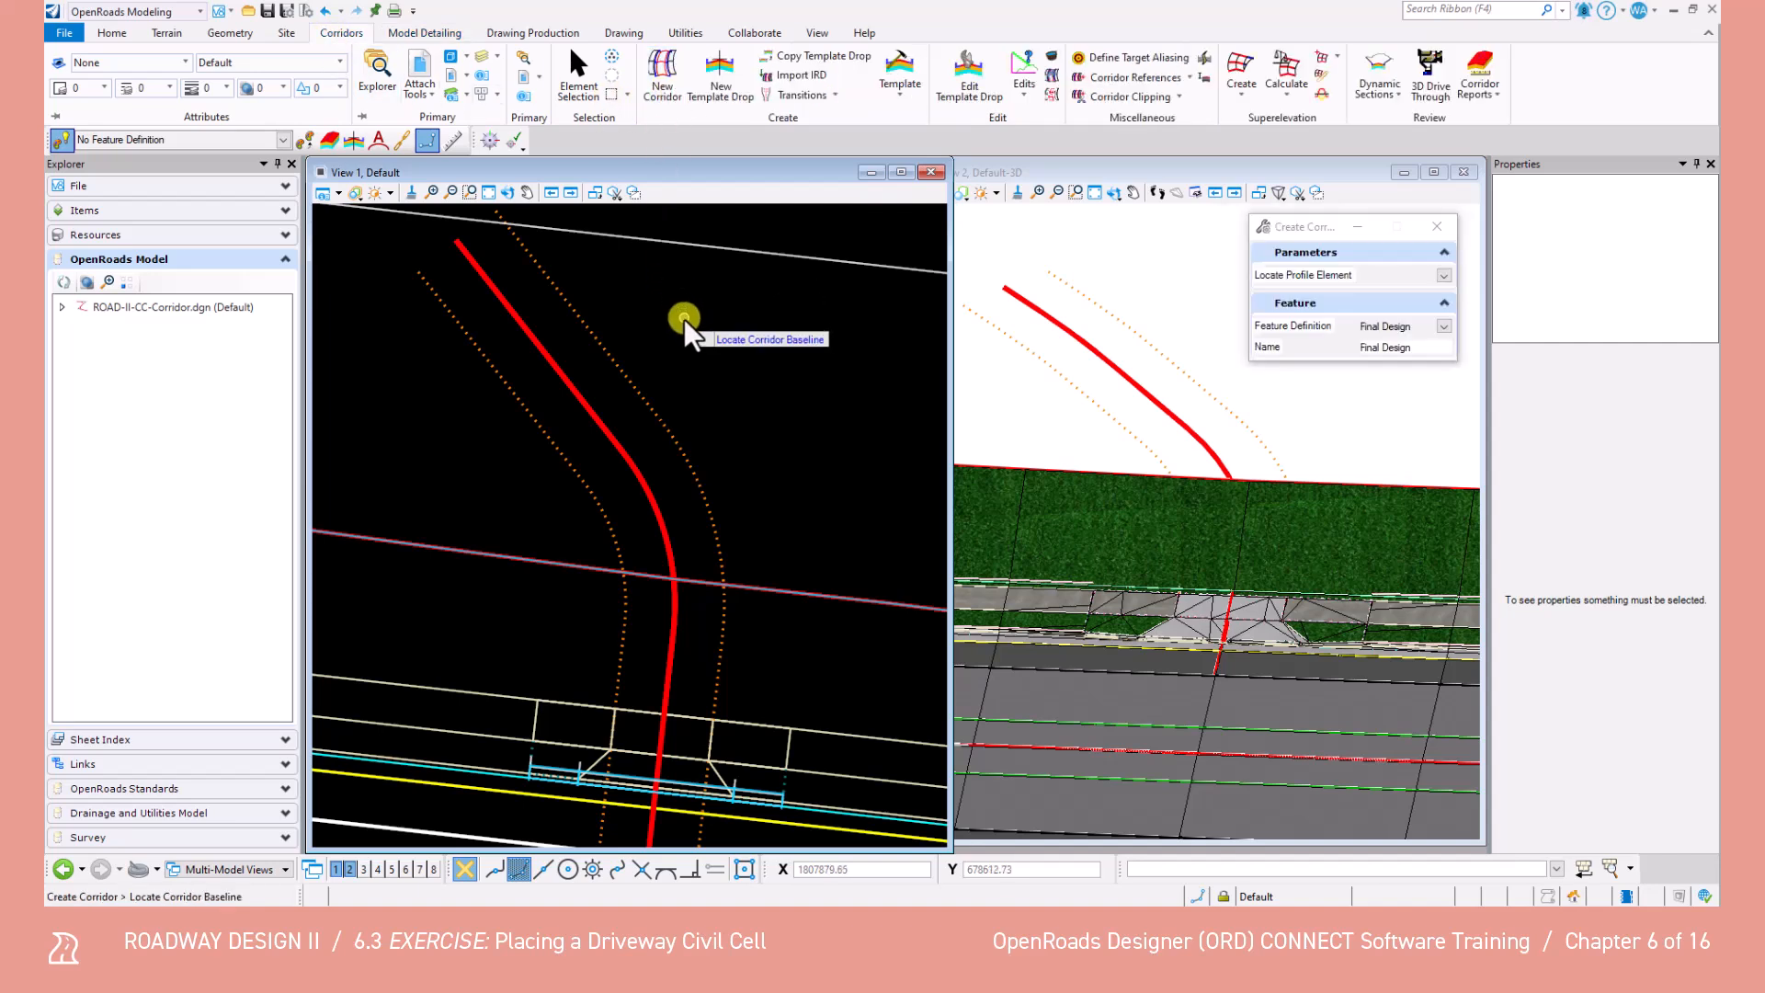
{"action": "scroll", "coordinate": [684, 318], "scroll_direction": "down", "scroll_amount": 1}
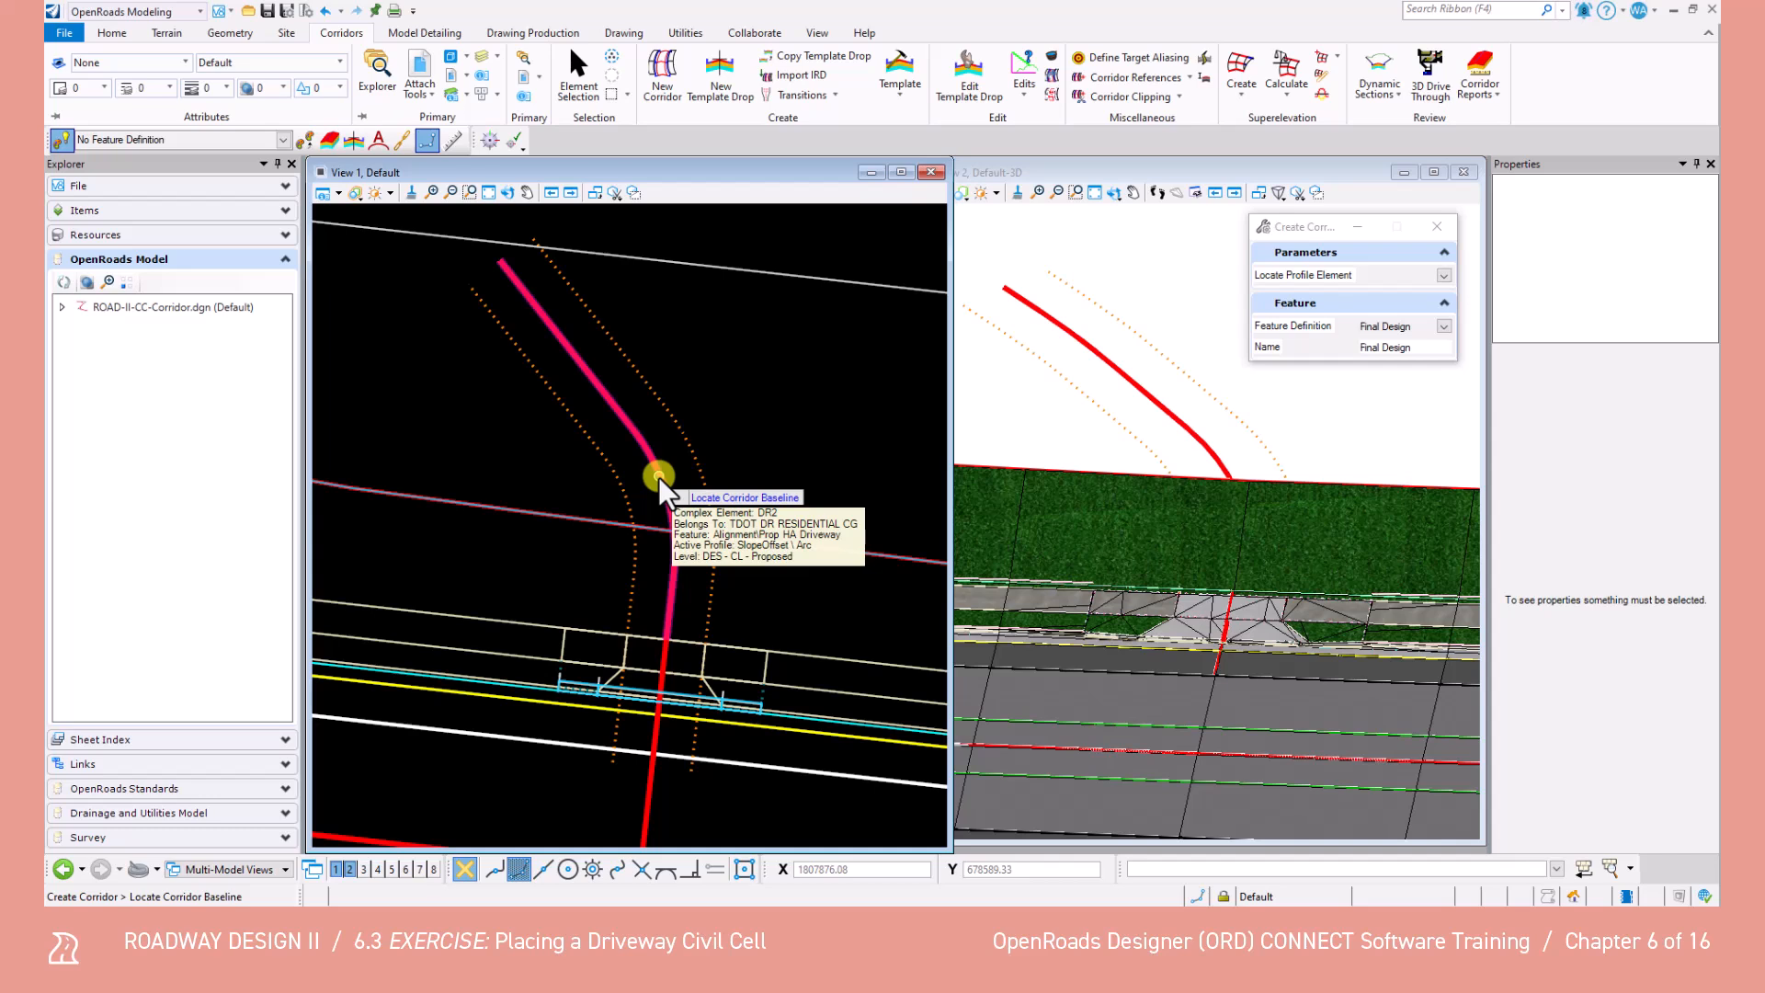
{"action": "left_click", "coordinate": [643, 808]}
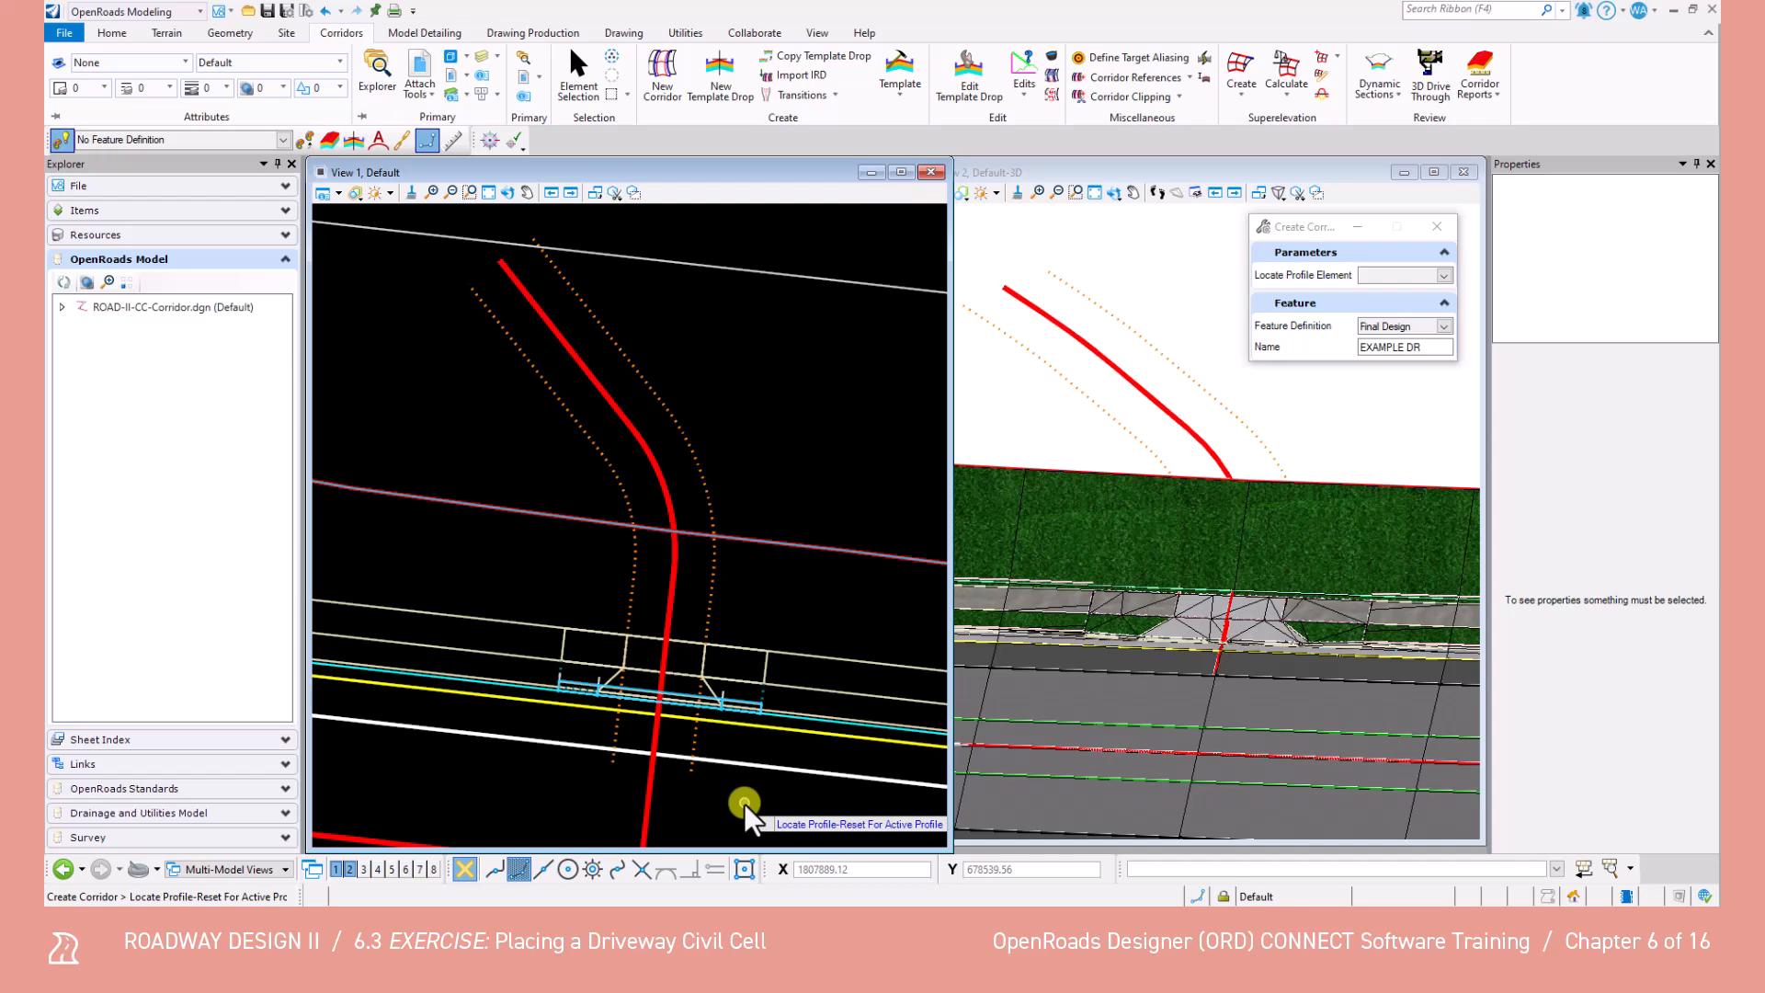
{"action": "right_click", "coordinate": [743, 803]}
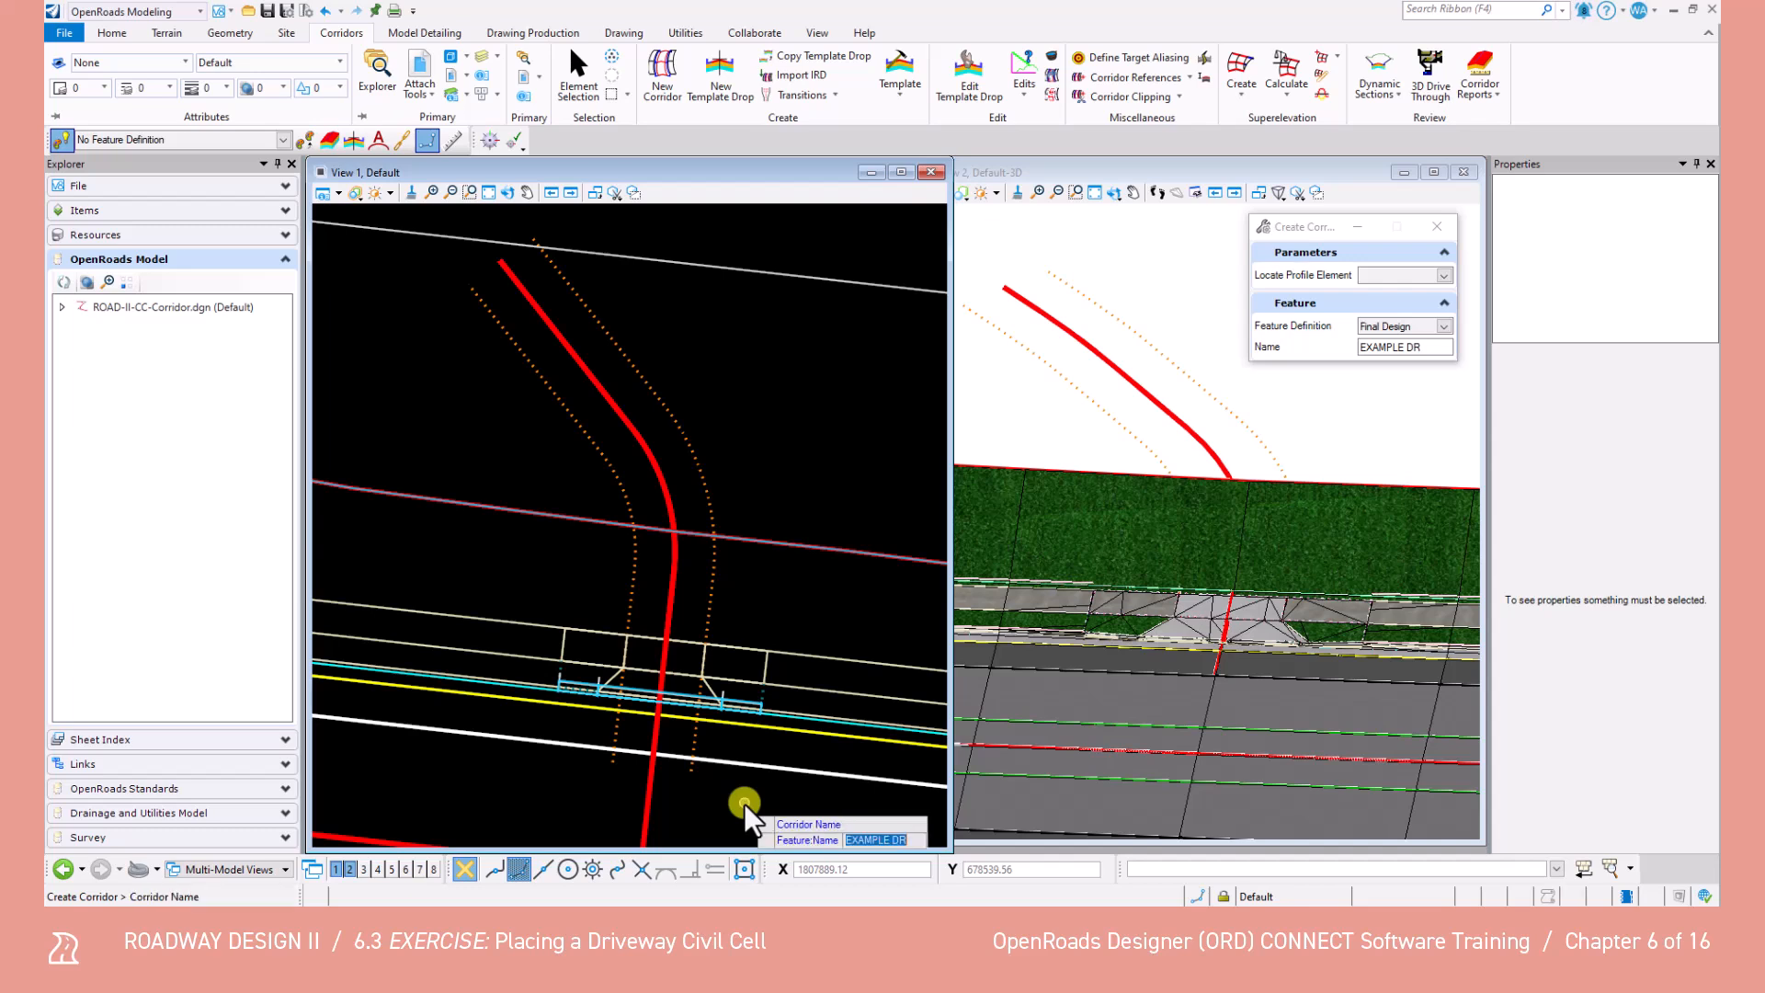
{"action": "left_click", "coordinate": [746, 793]}
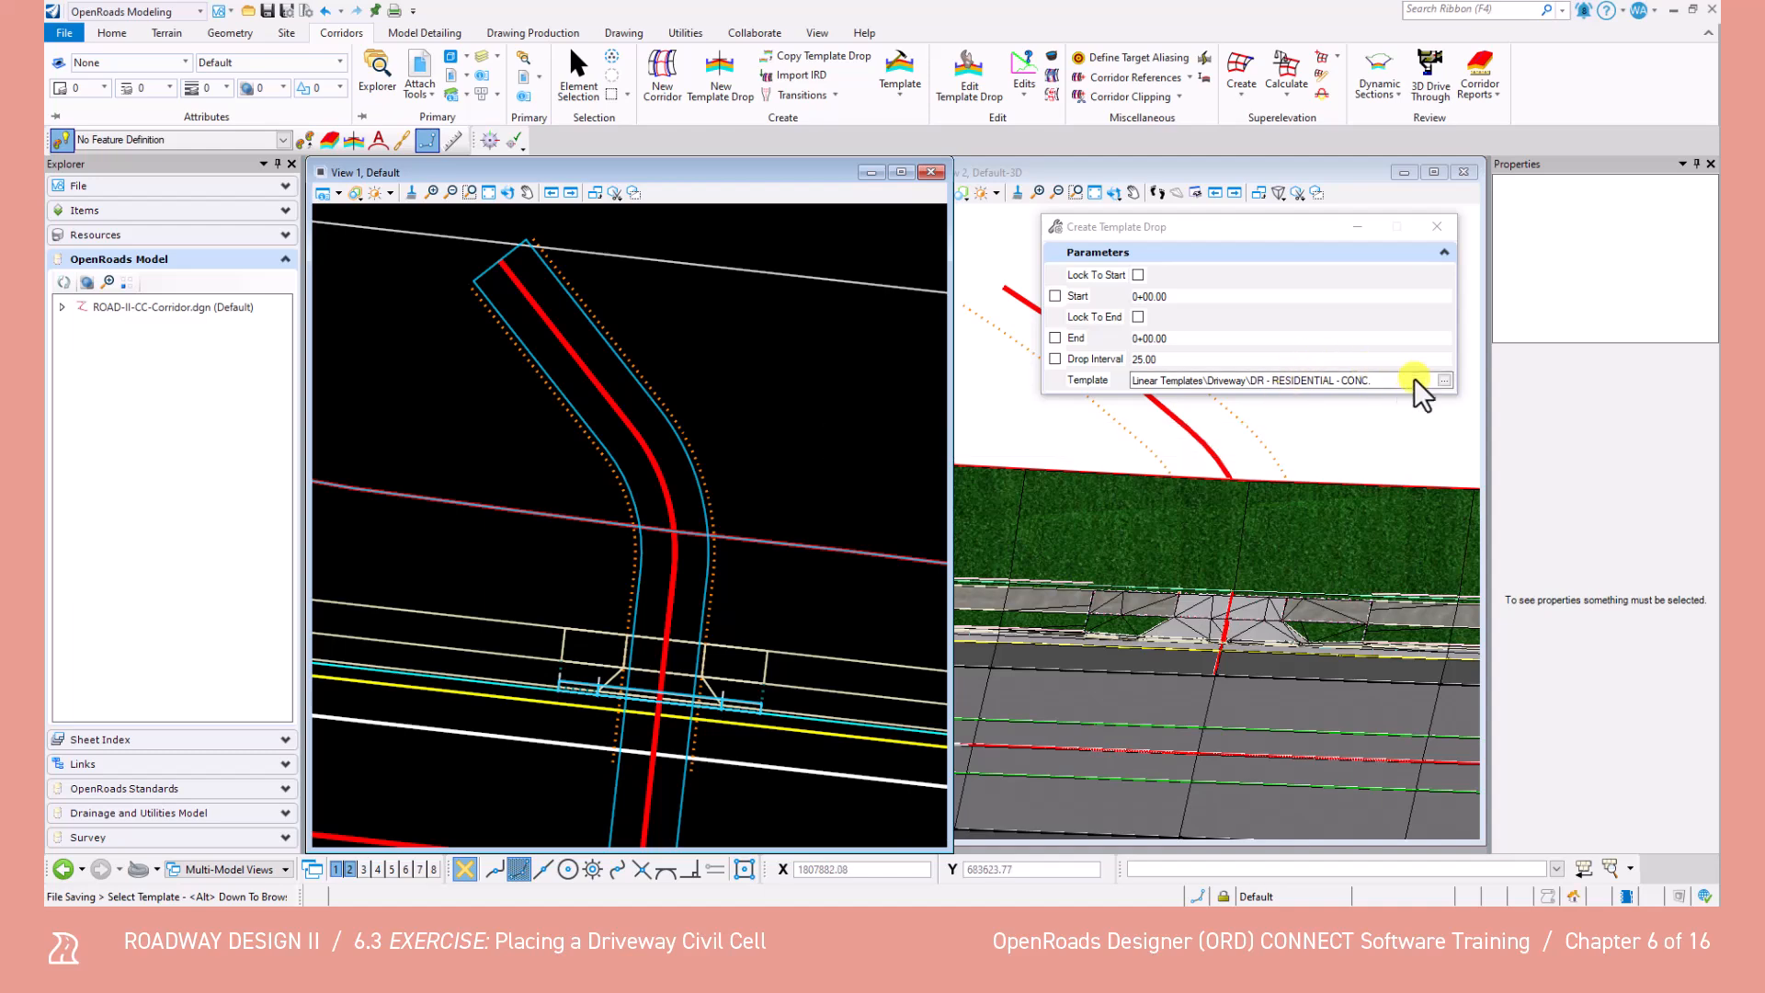
Choose the DR - RESIDENTIAL - CONC. template from the Driveway linear templates for the template drop.
{"action": "left_click", "coordinate": [1445, 377]}
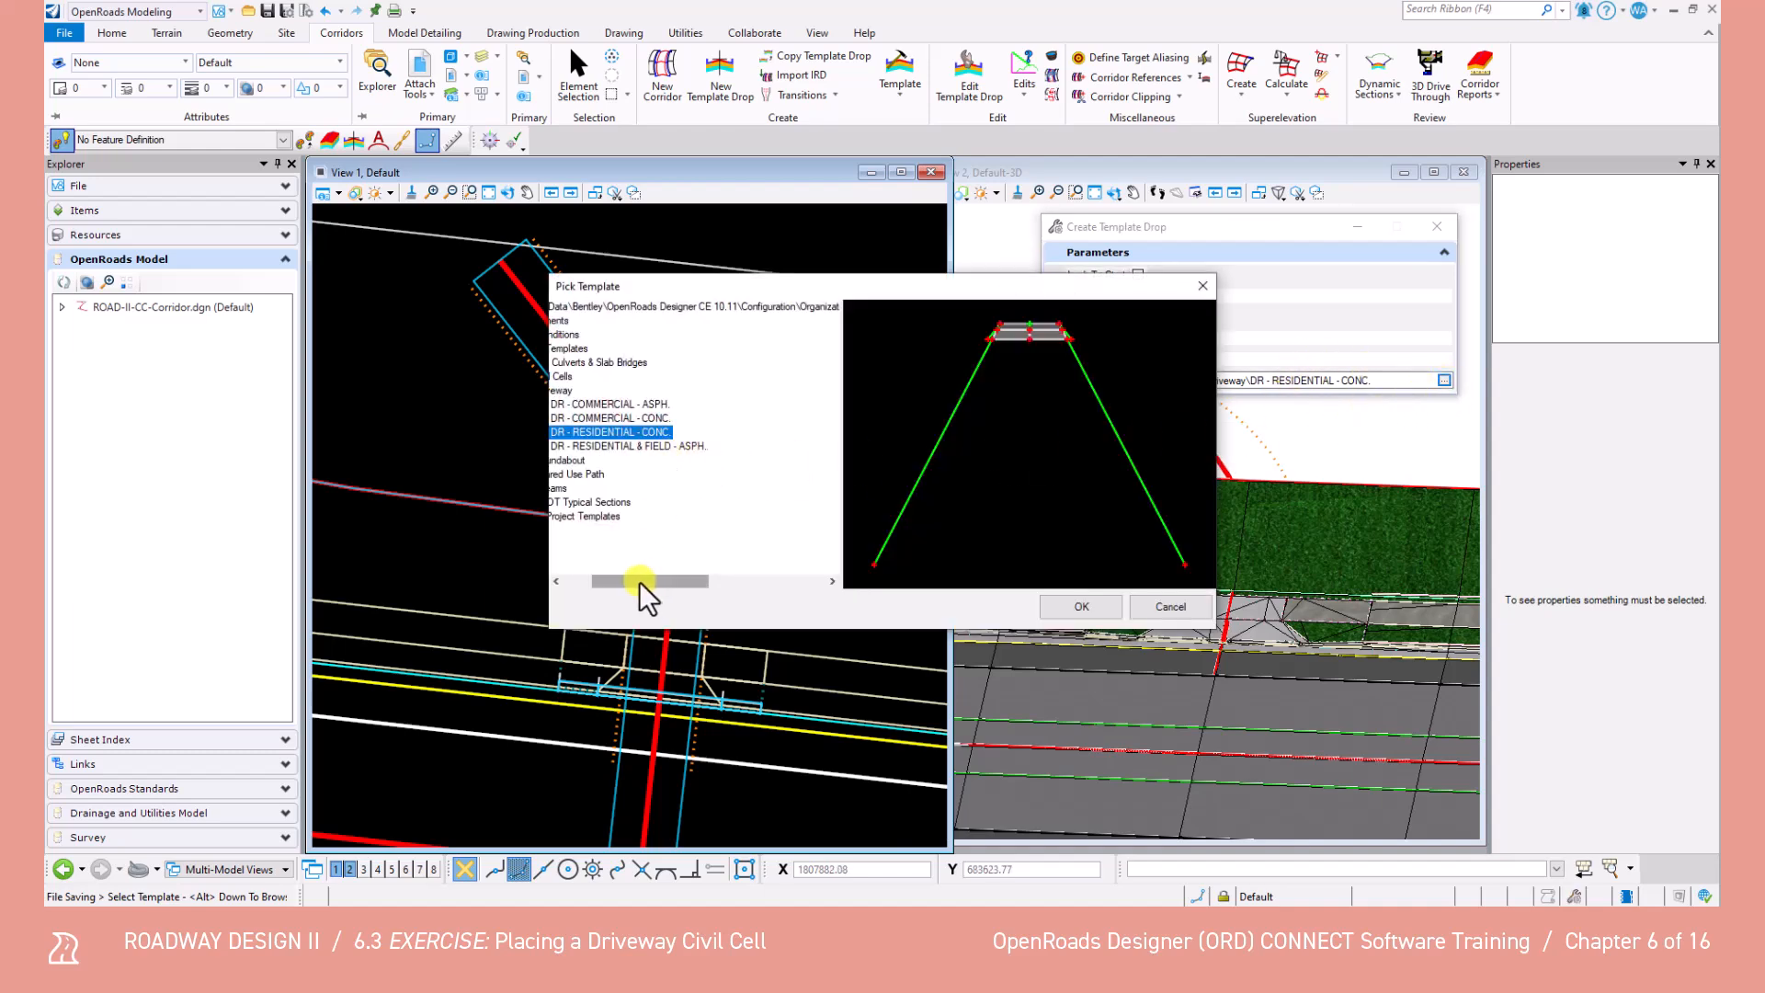
{"action": "left_click_drag", "start_coordinate": [640, 581], "coordinate": [585, 584]}
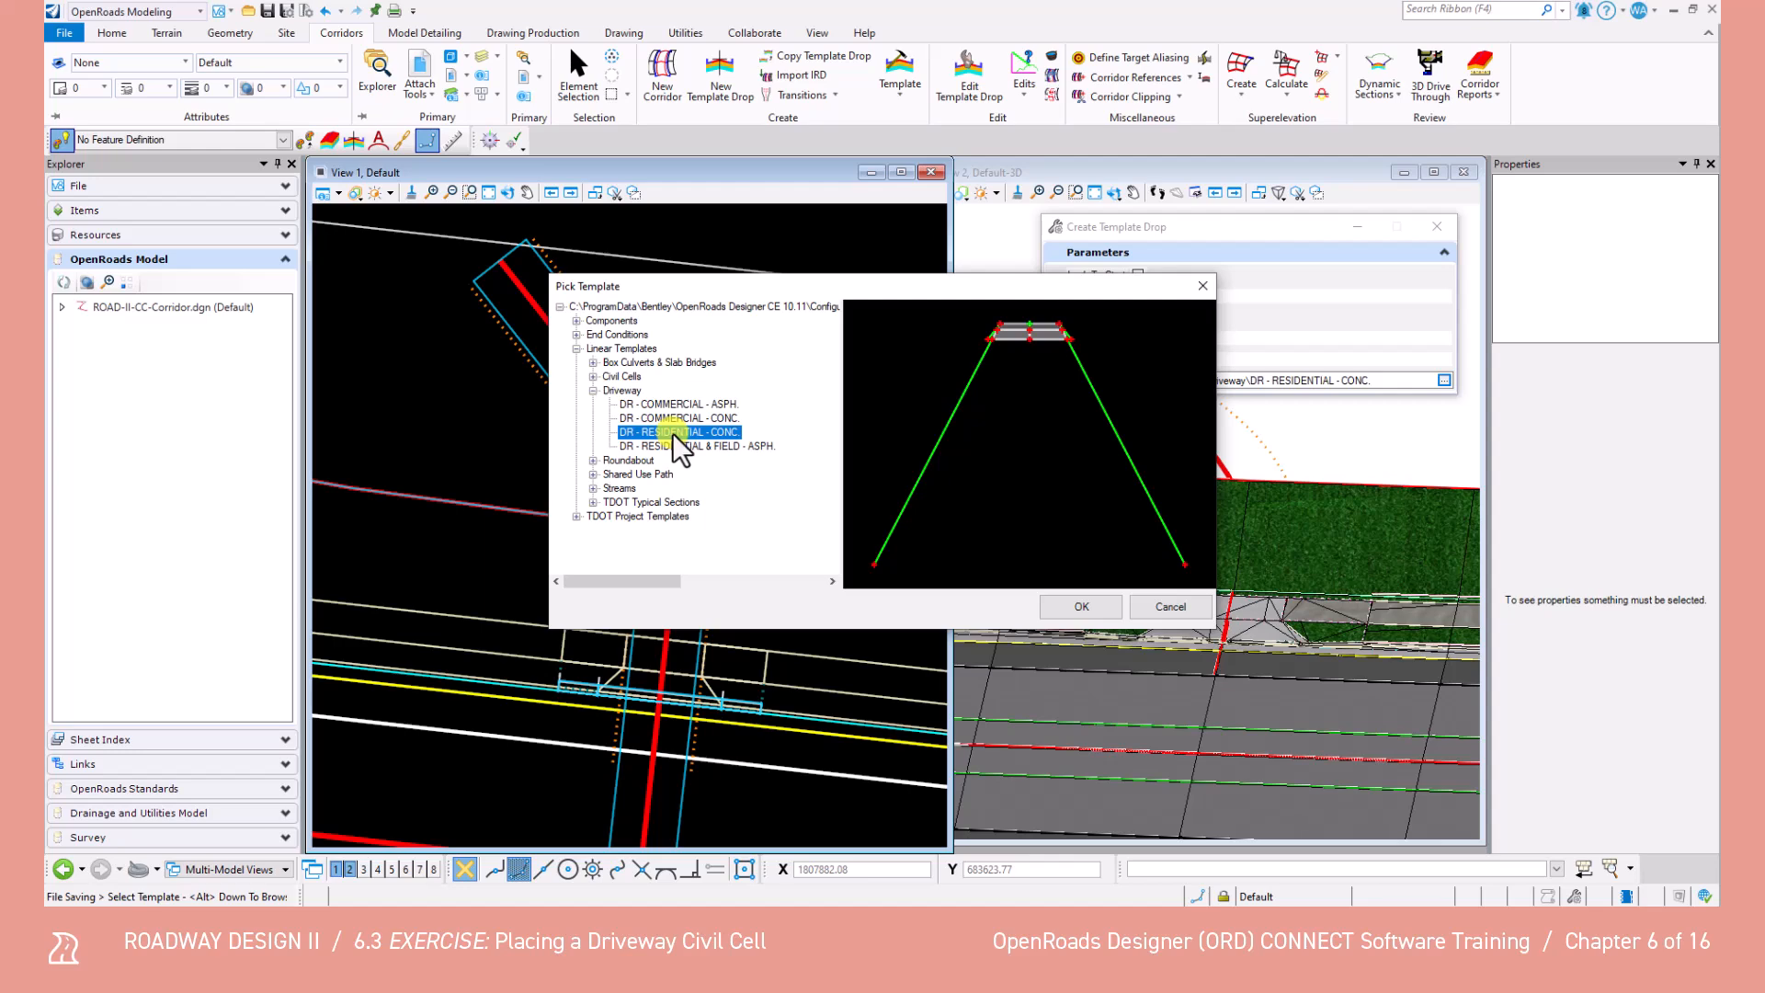
{"action": "left_click", "coordinate": [1085, 608]}
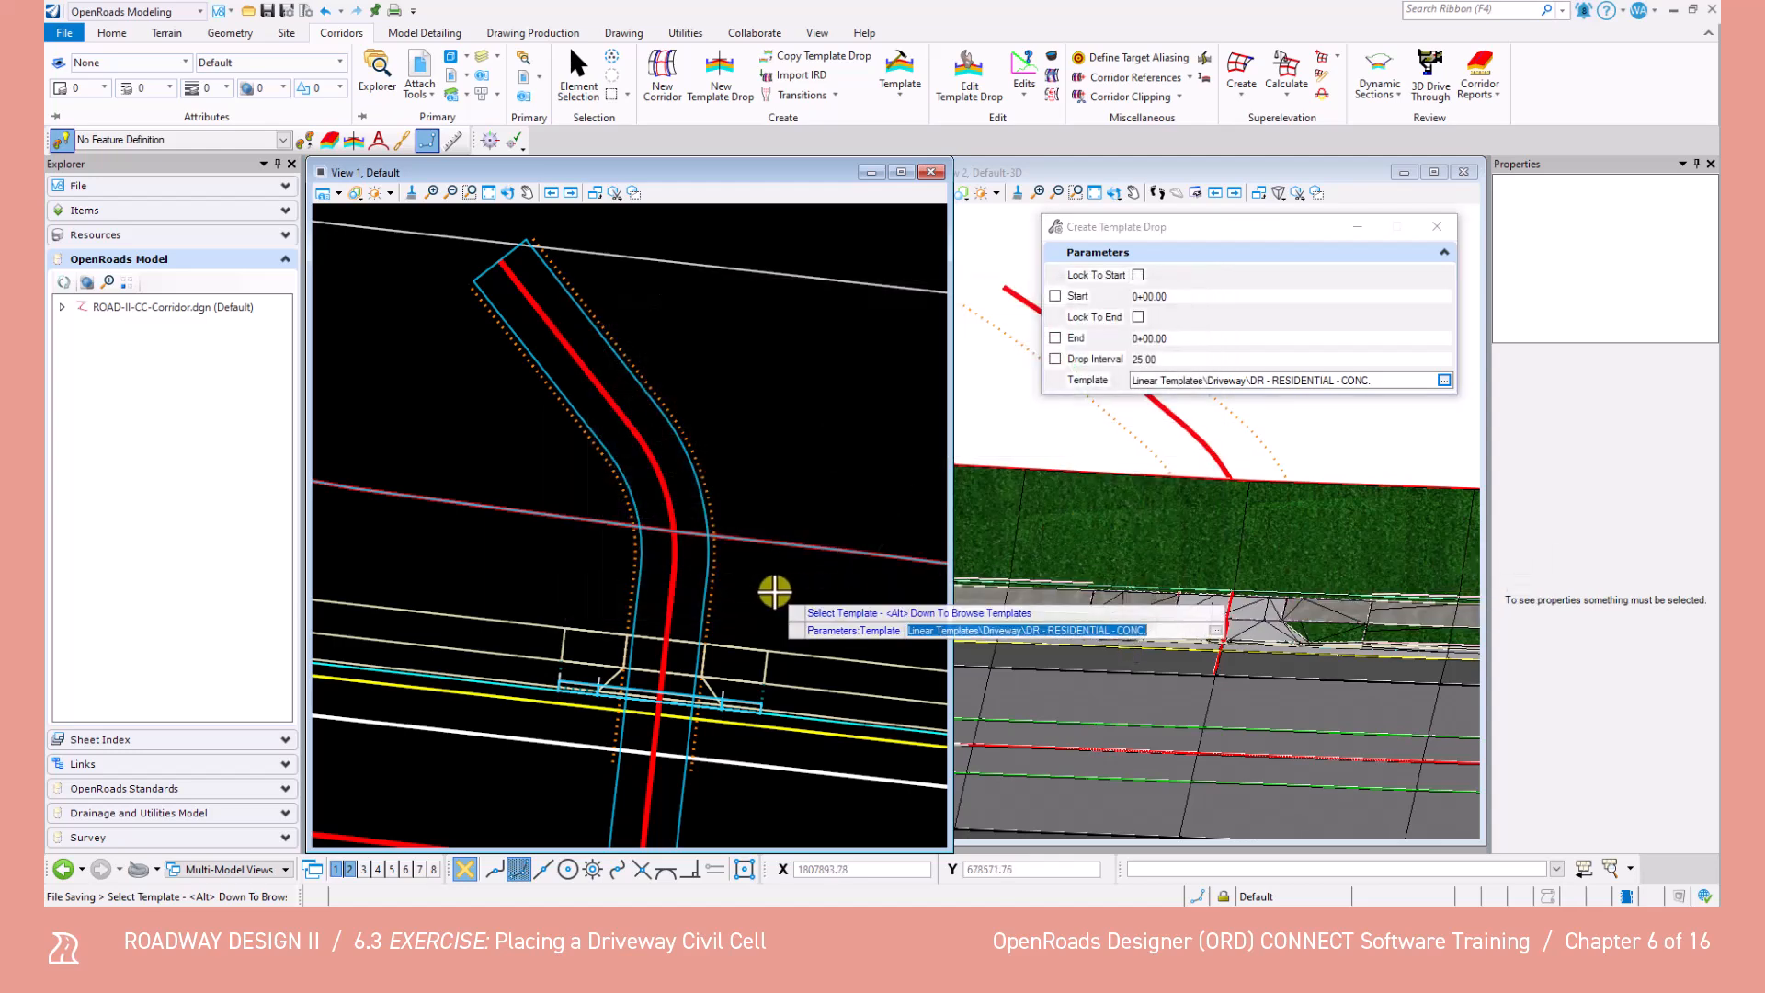
Drop the template from station 0+35.50 to the locked corridor end at a 25.00 interval, and save the file.
{"action": "left_click", "coordinate": [1163, 295]}
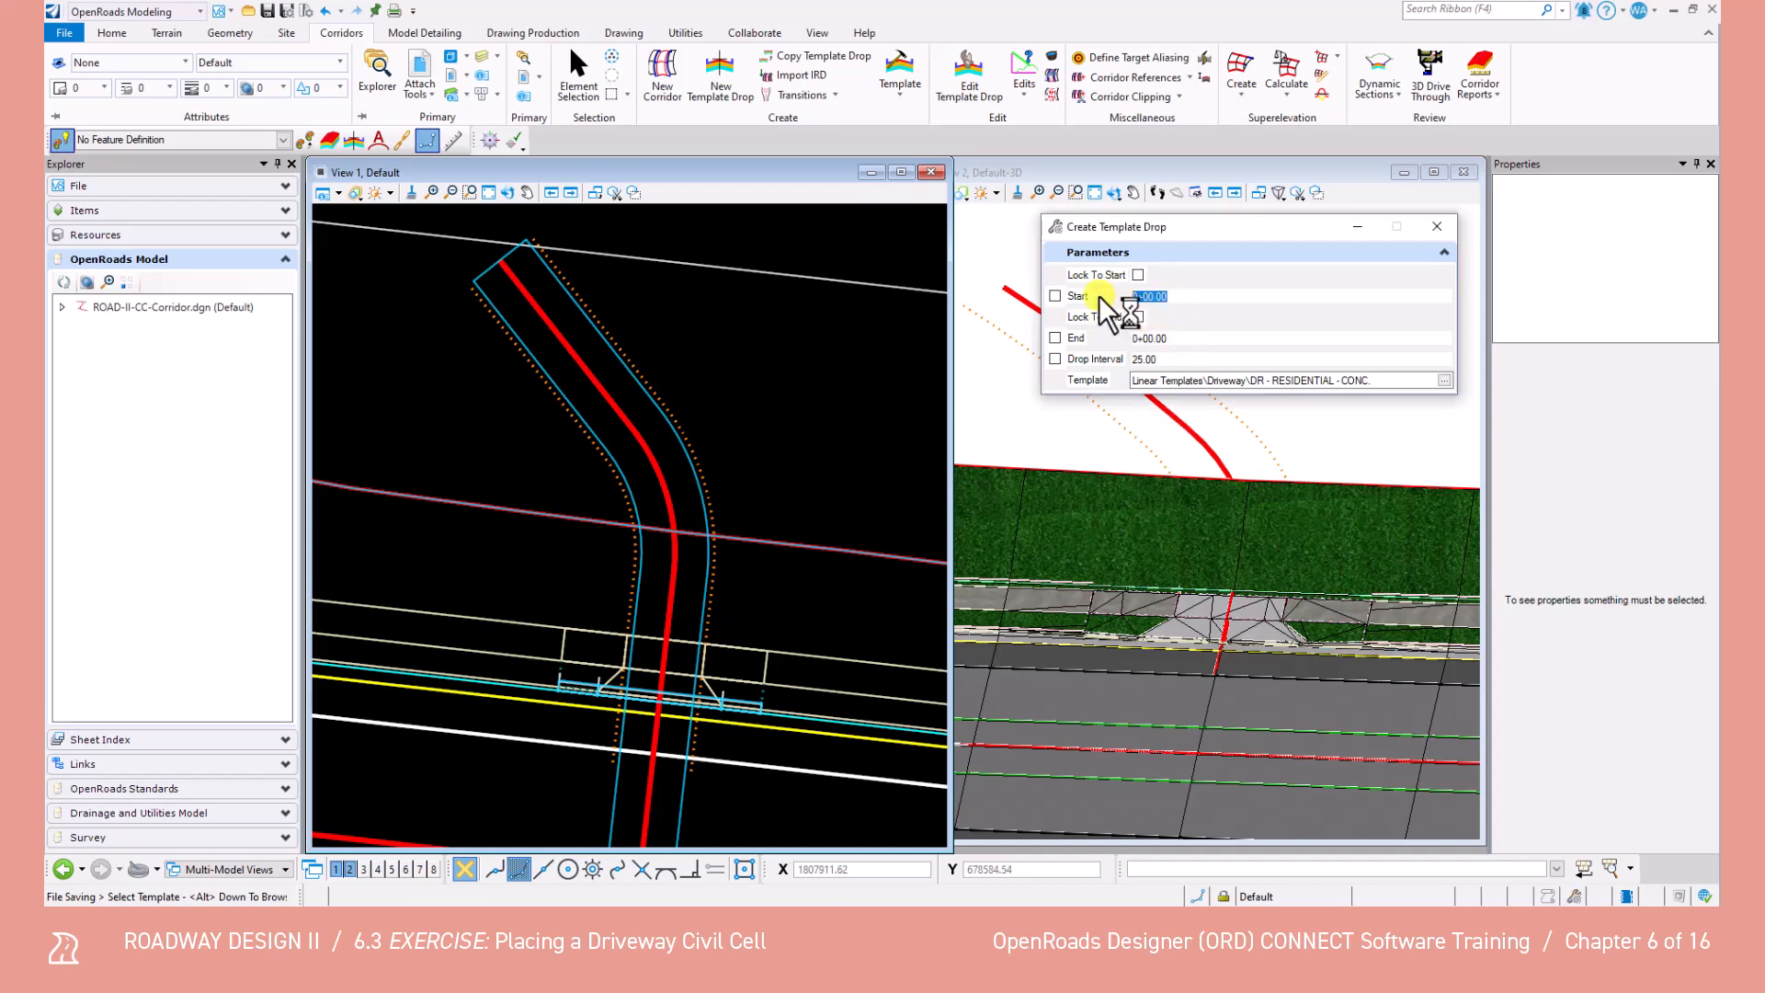
{"action": "type", "text": "25"}
{"action": "type", "text": ".5"}
{"action": "key", "text": "Return"}
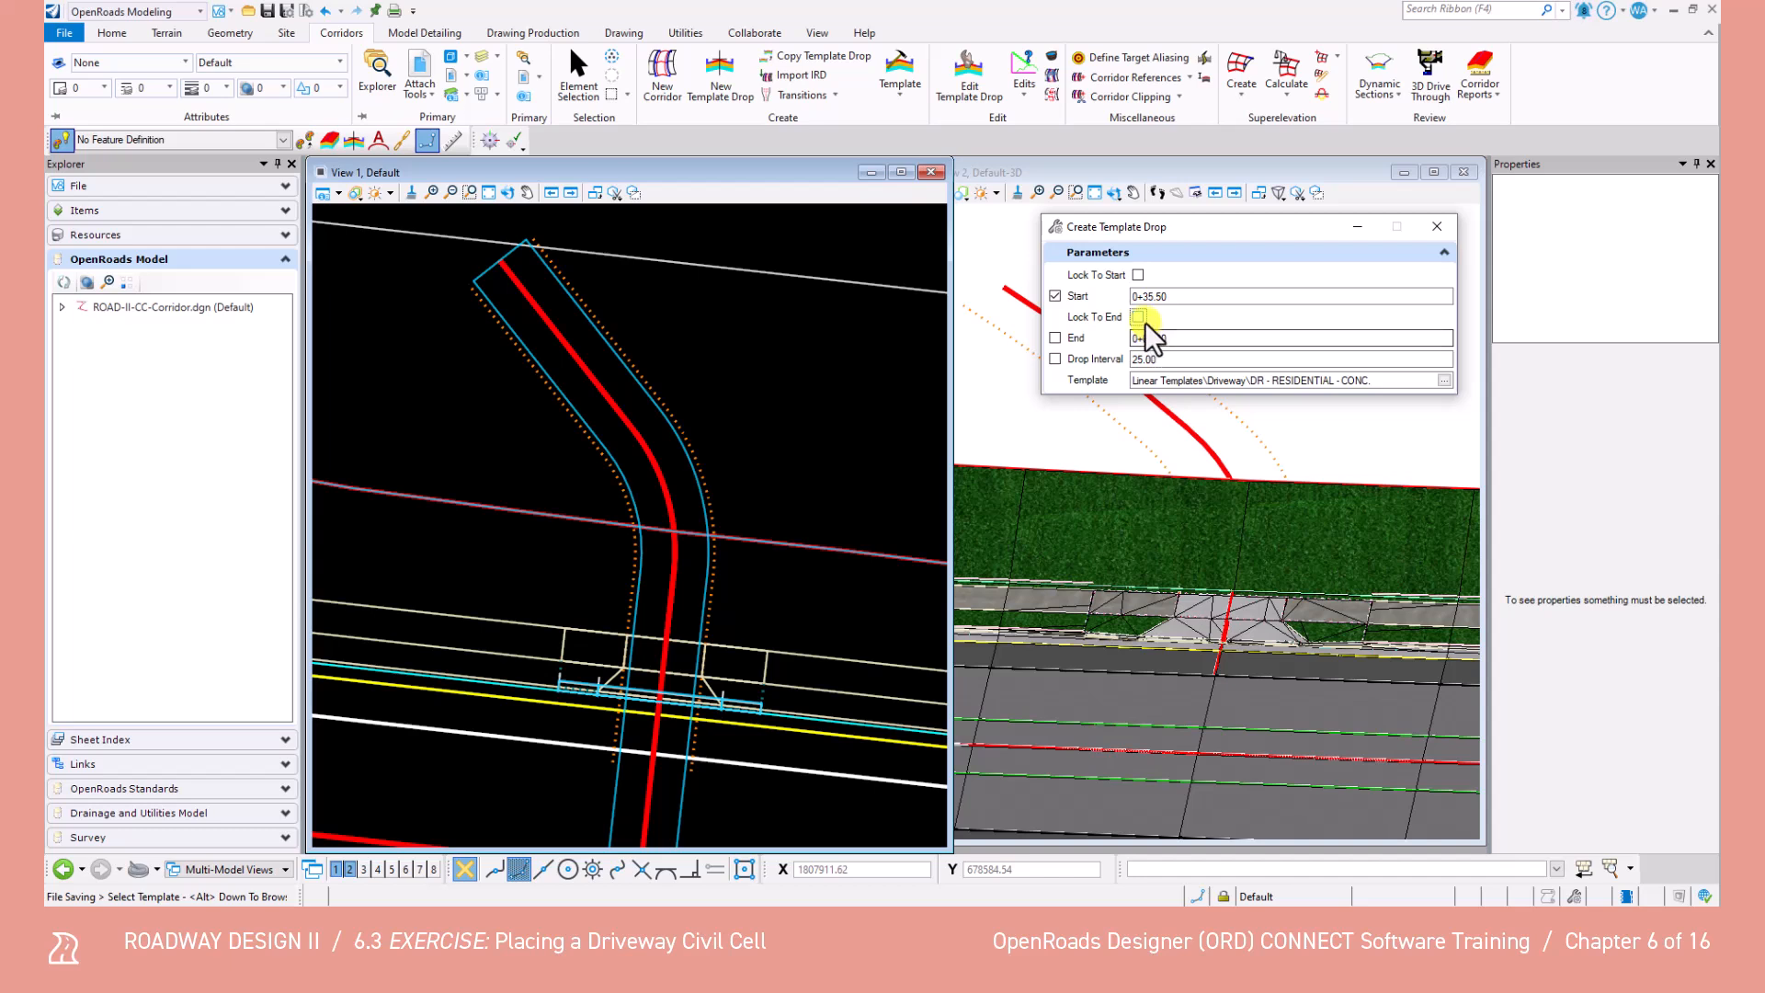
{"action": "left_click", "coordinate": [1139, 316]}
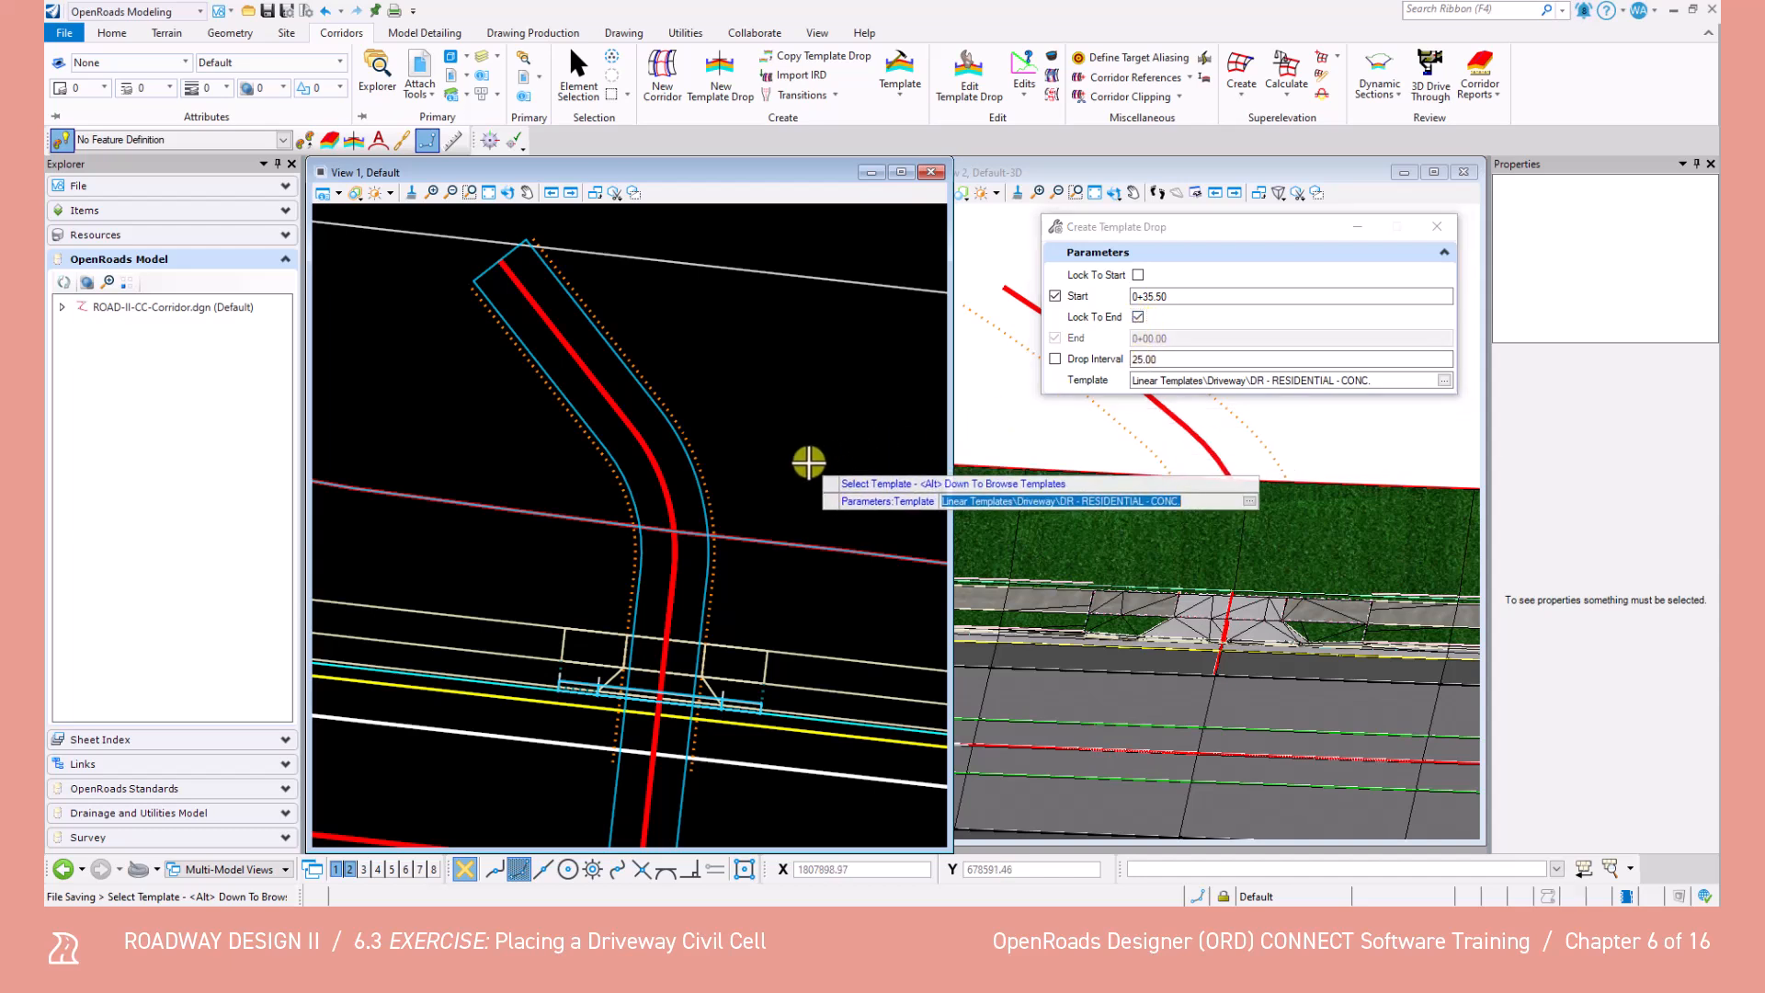
{"action": "left_click", "coordinate": [762, 444]}
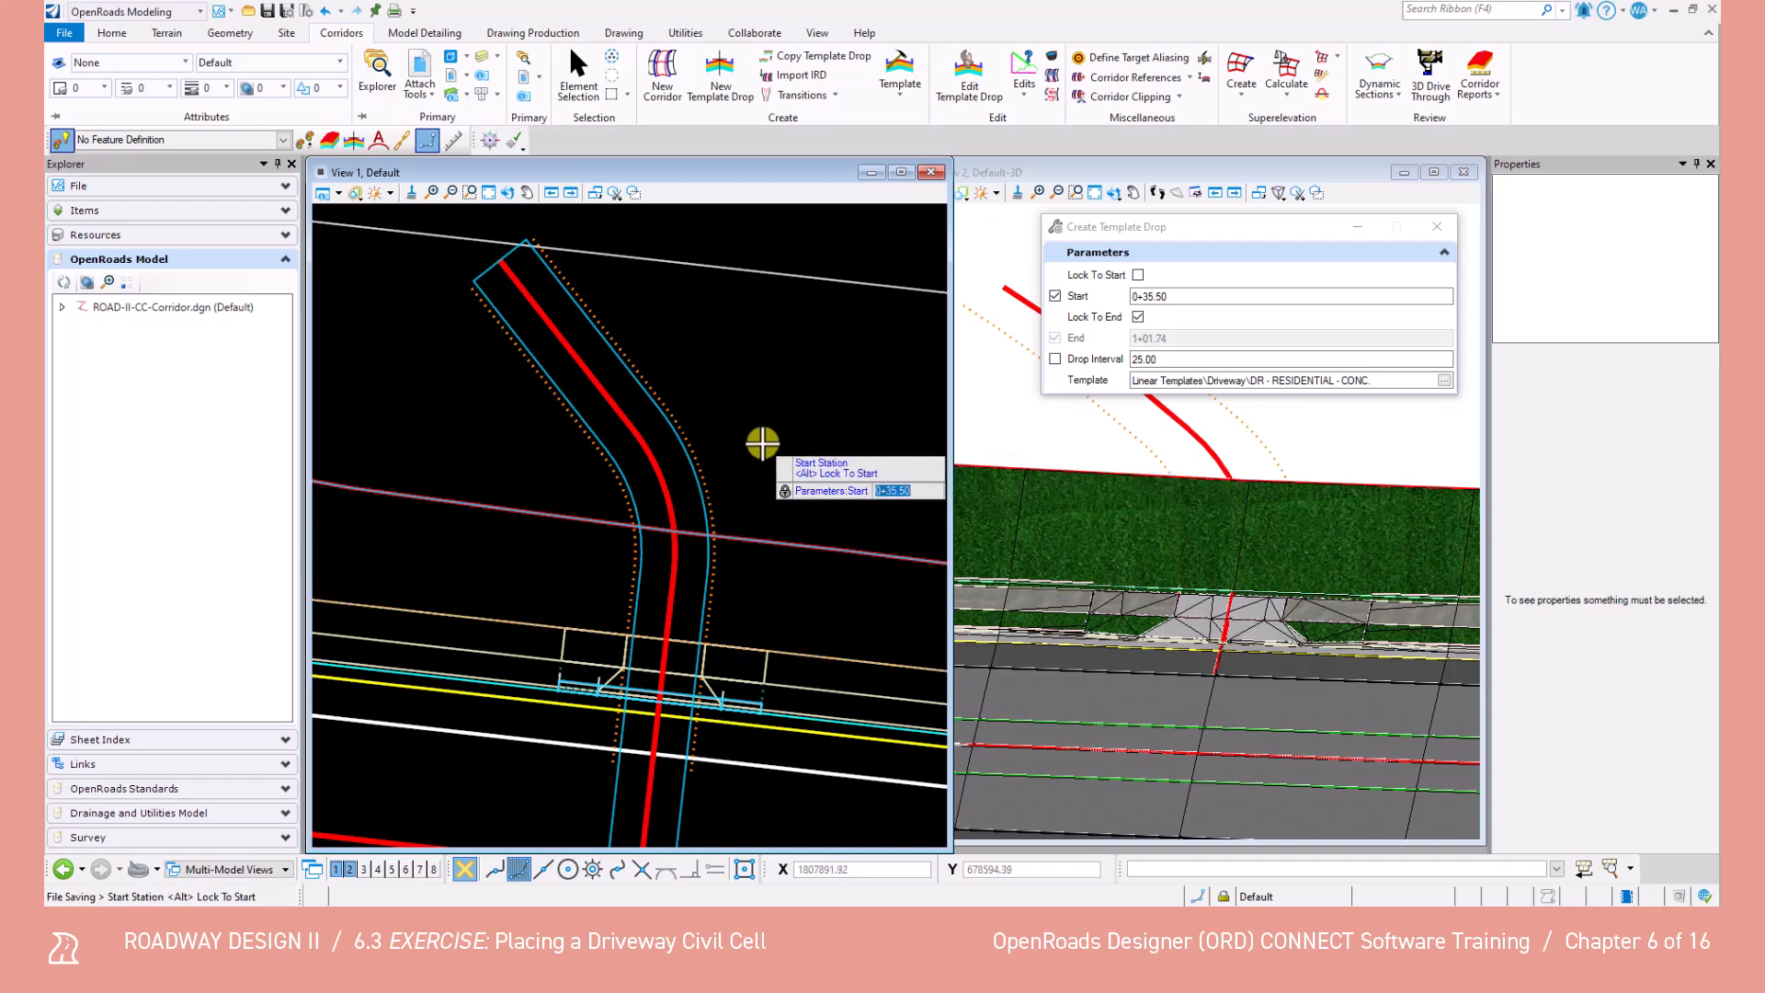
{"action": "left_click", "coordinate": [762, 443]}
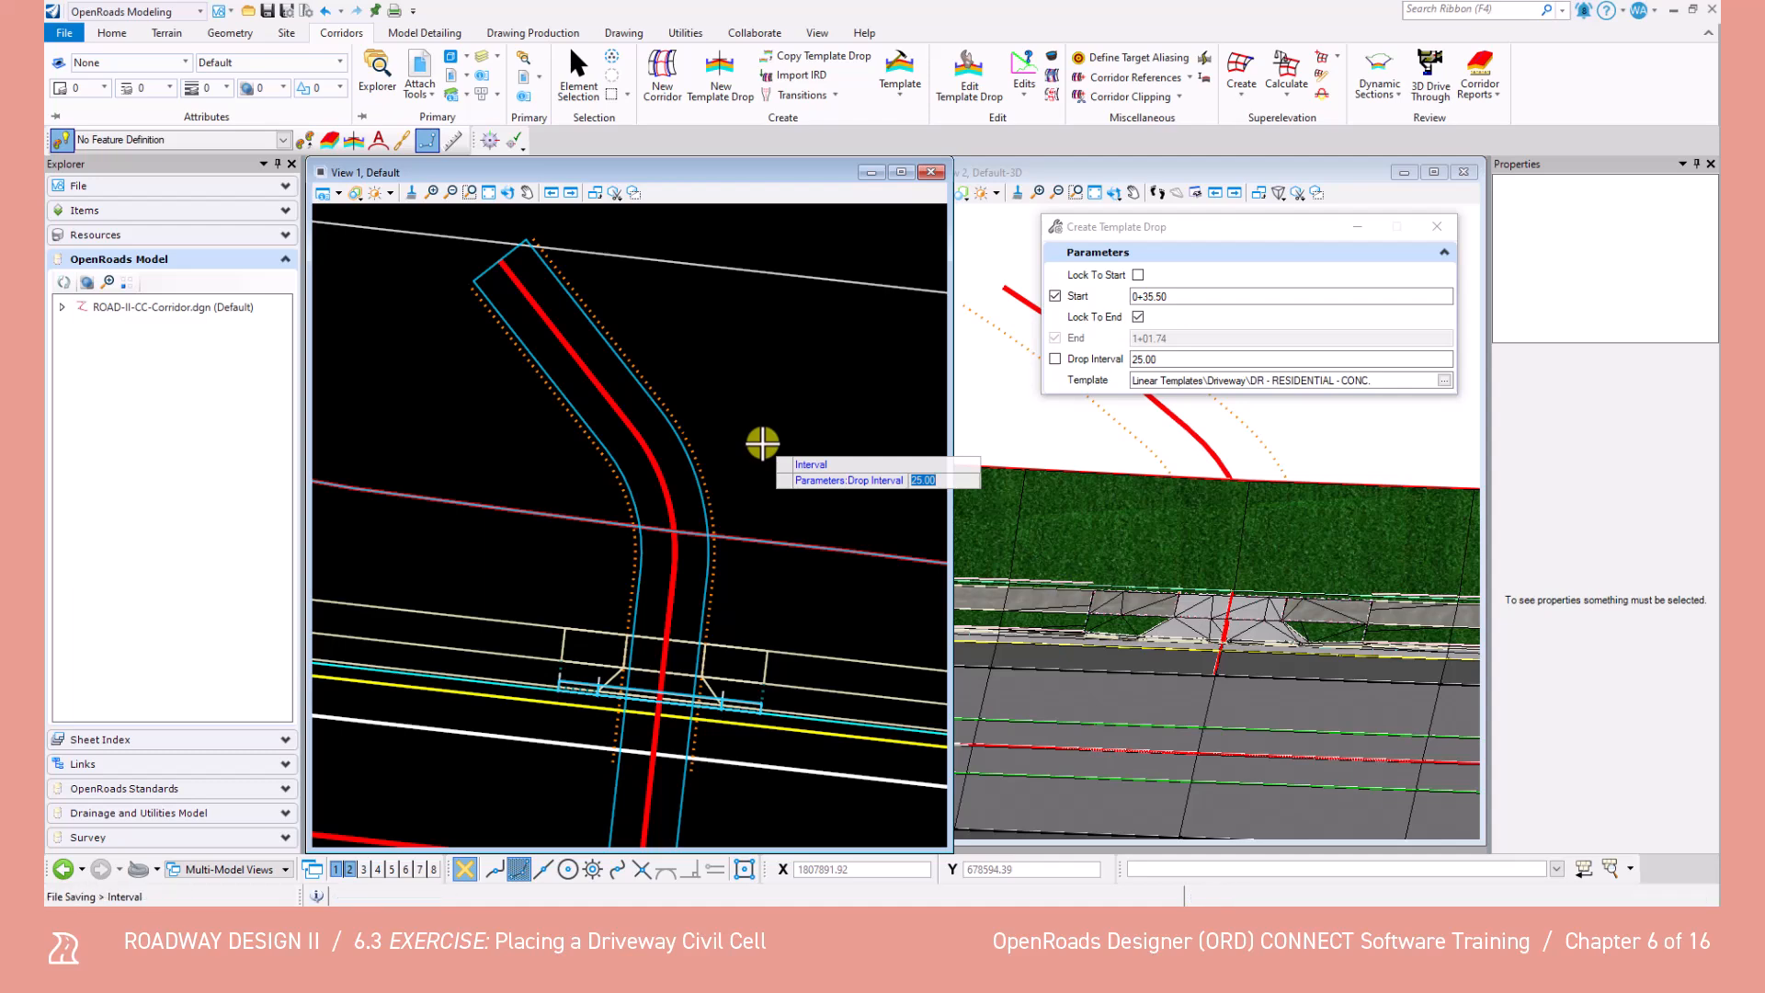
{"action": "left_click", "coordinate": [762, 444]}
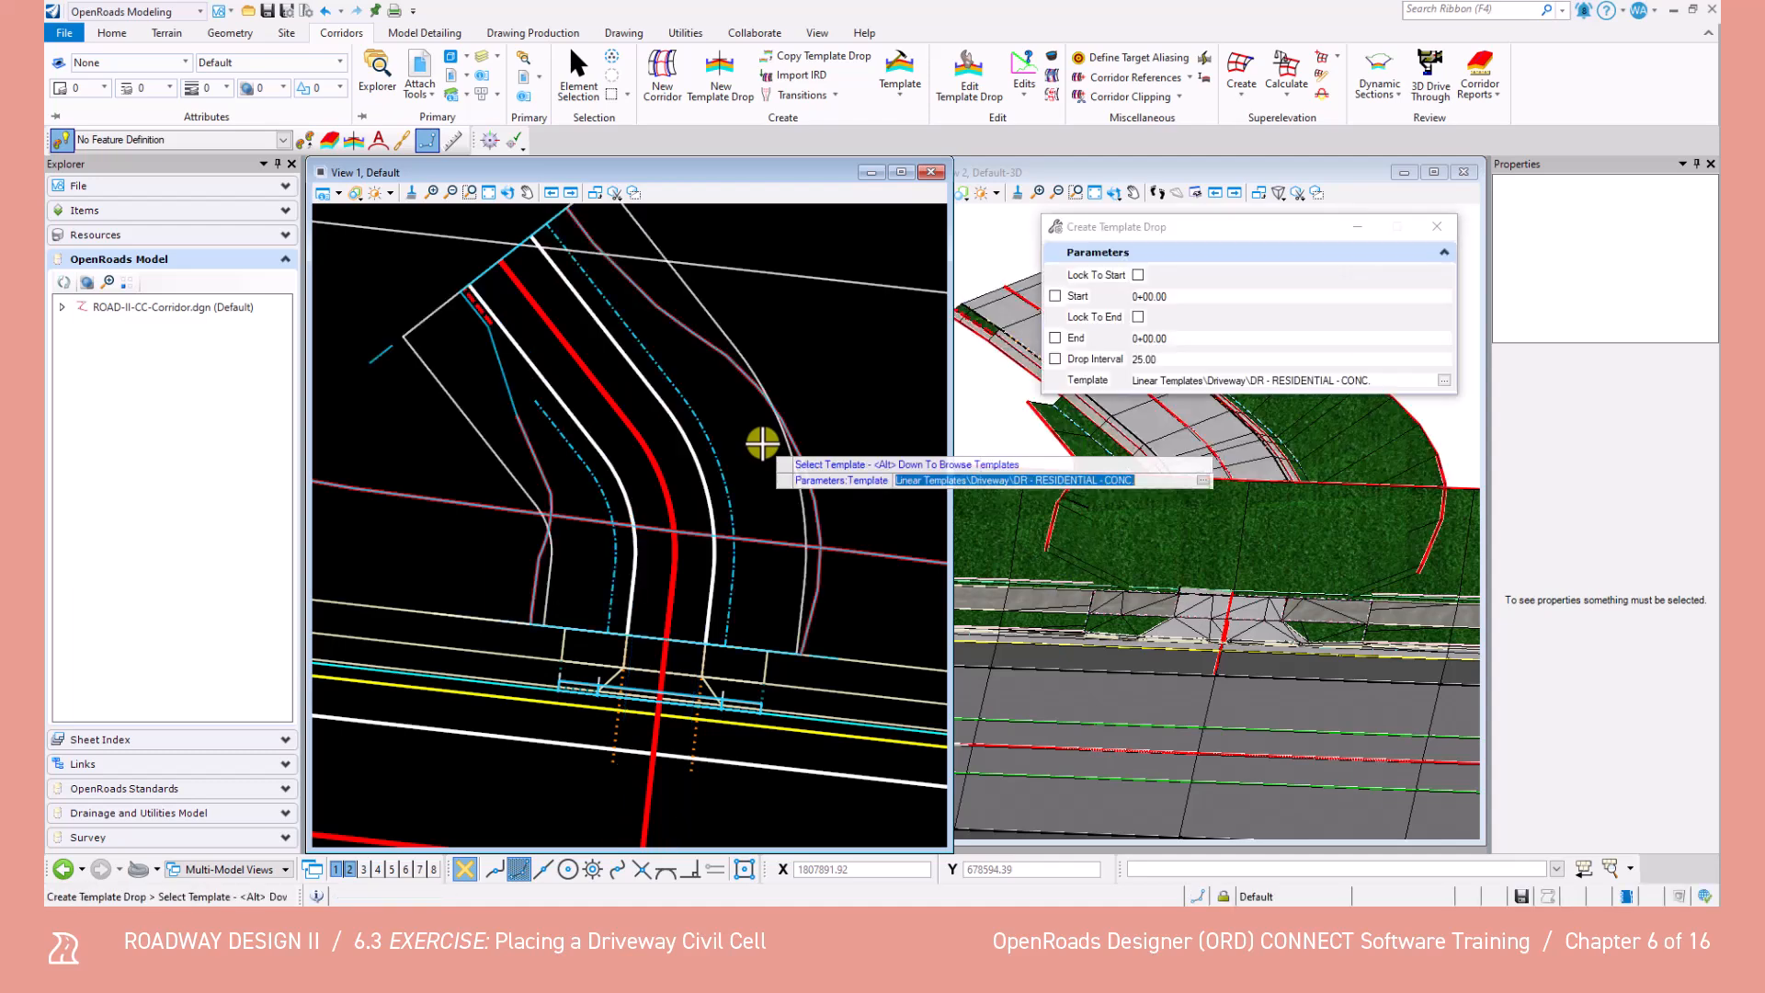
{"action": "left_click", "coordinate": [578, 76]}
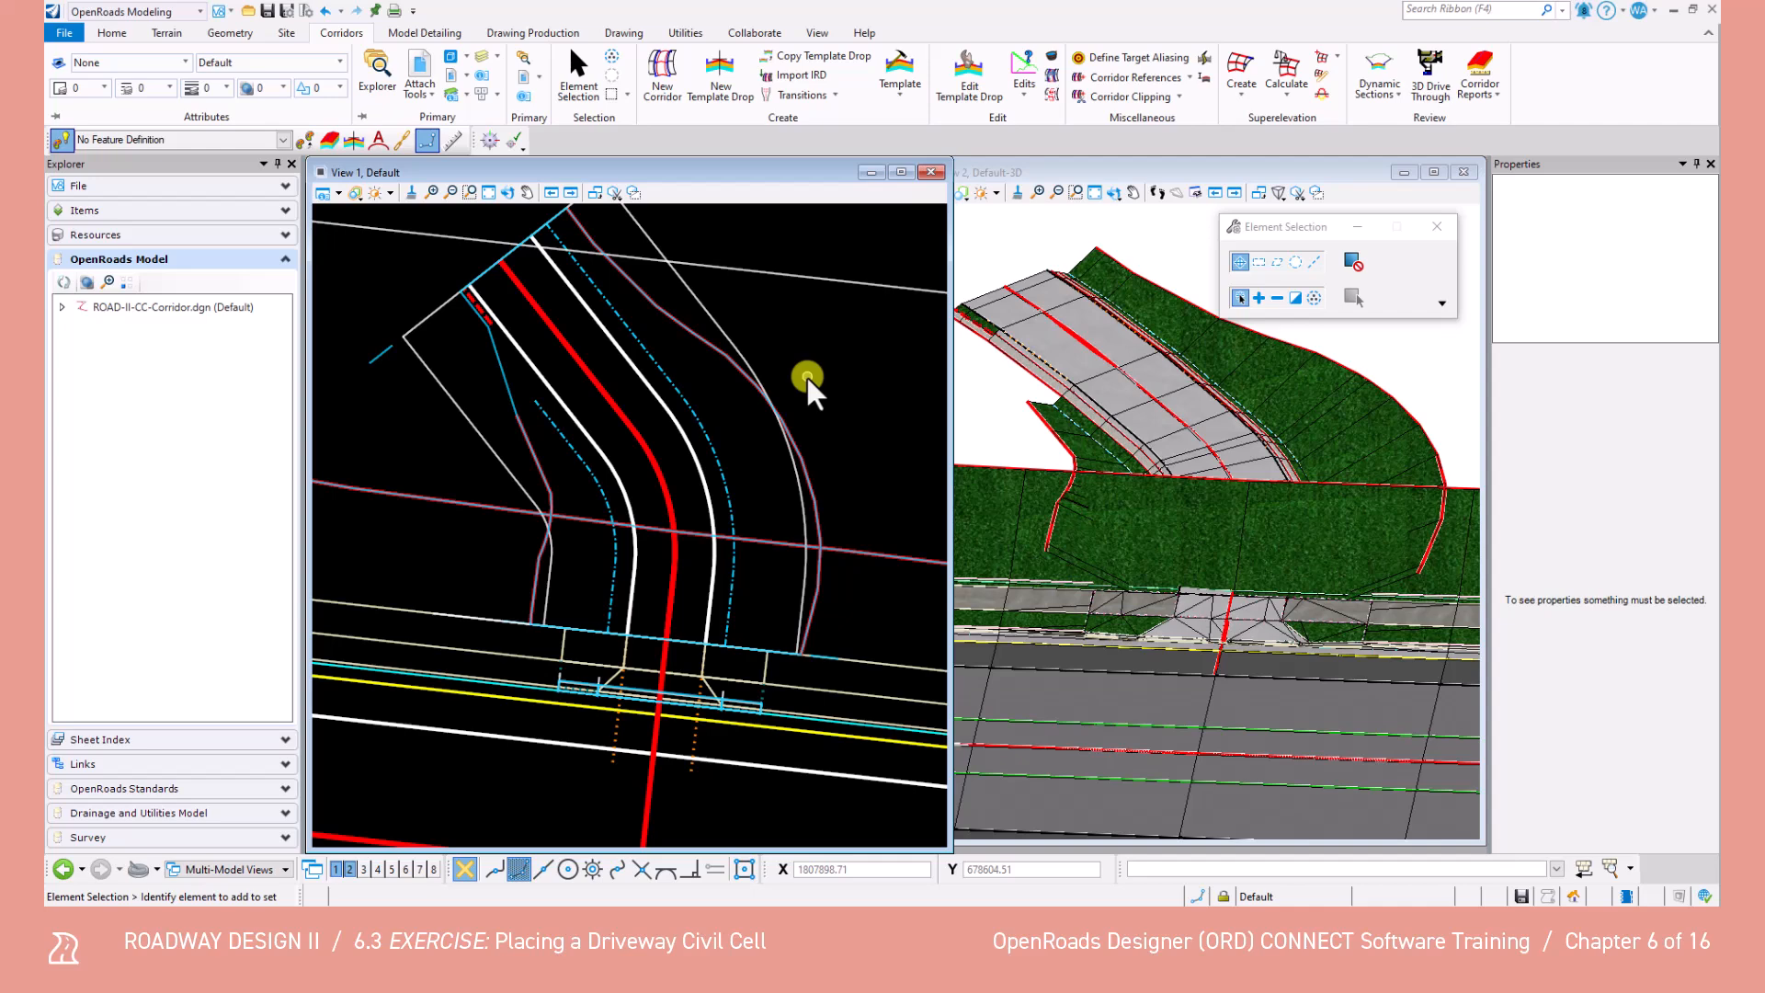
{"action": "key", "text": "ctrl+s"}
Add the driveway corridor as a clipping reference to the main road corridor.
{"action": "left_click", "coordinate": [1178, 96]}
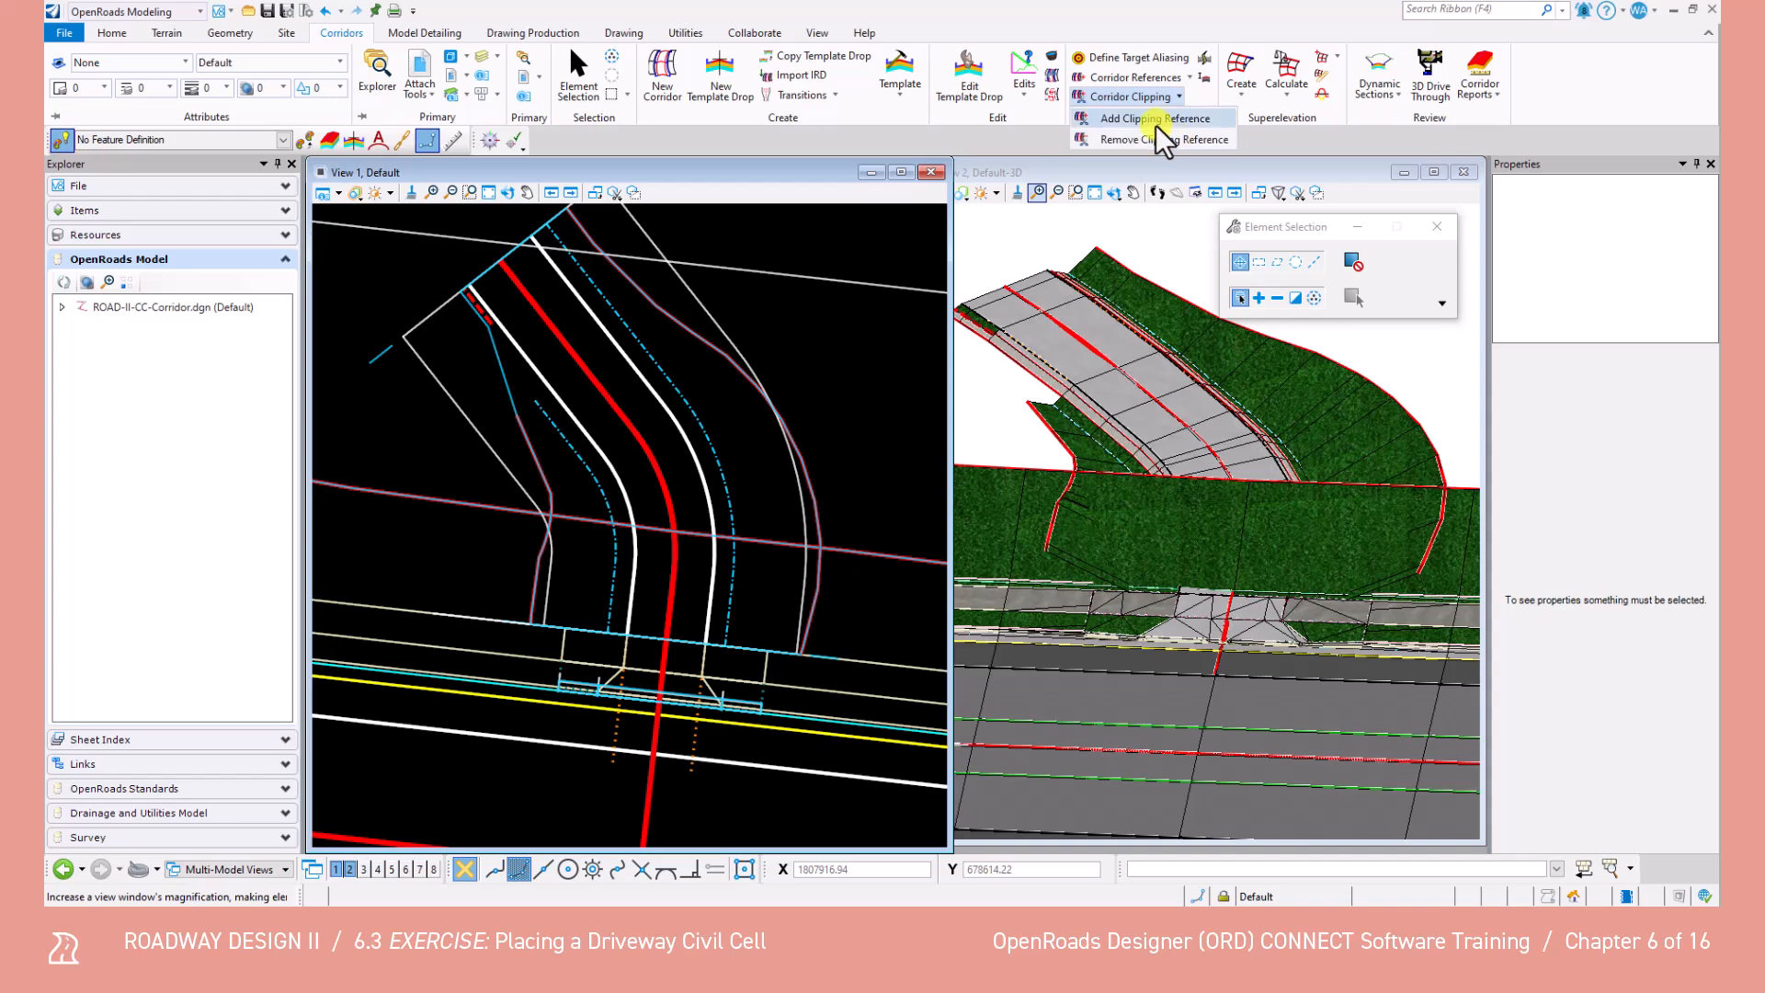
{"action": "left_click", "coordinate": [1155, 124]}
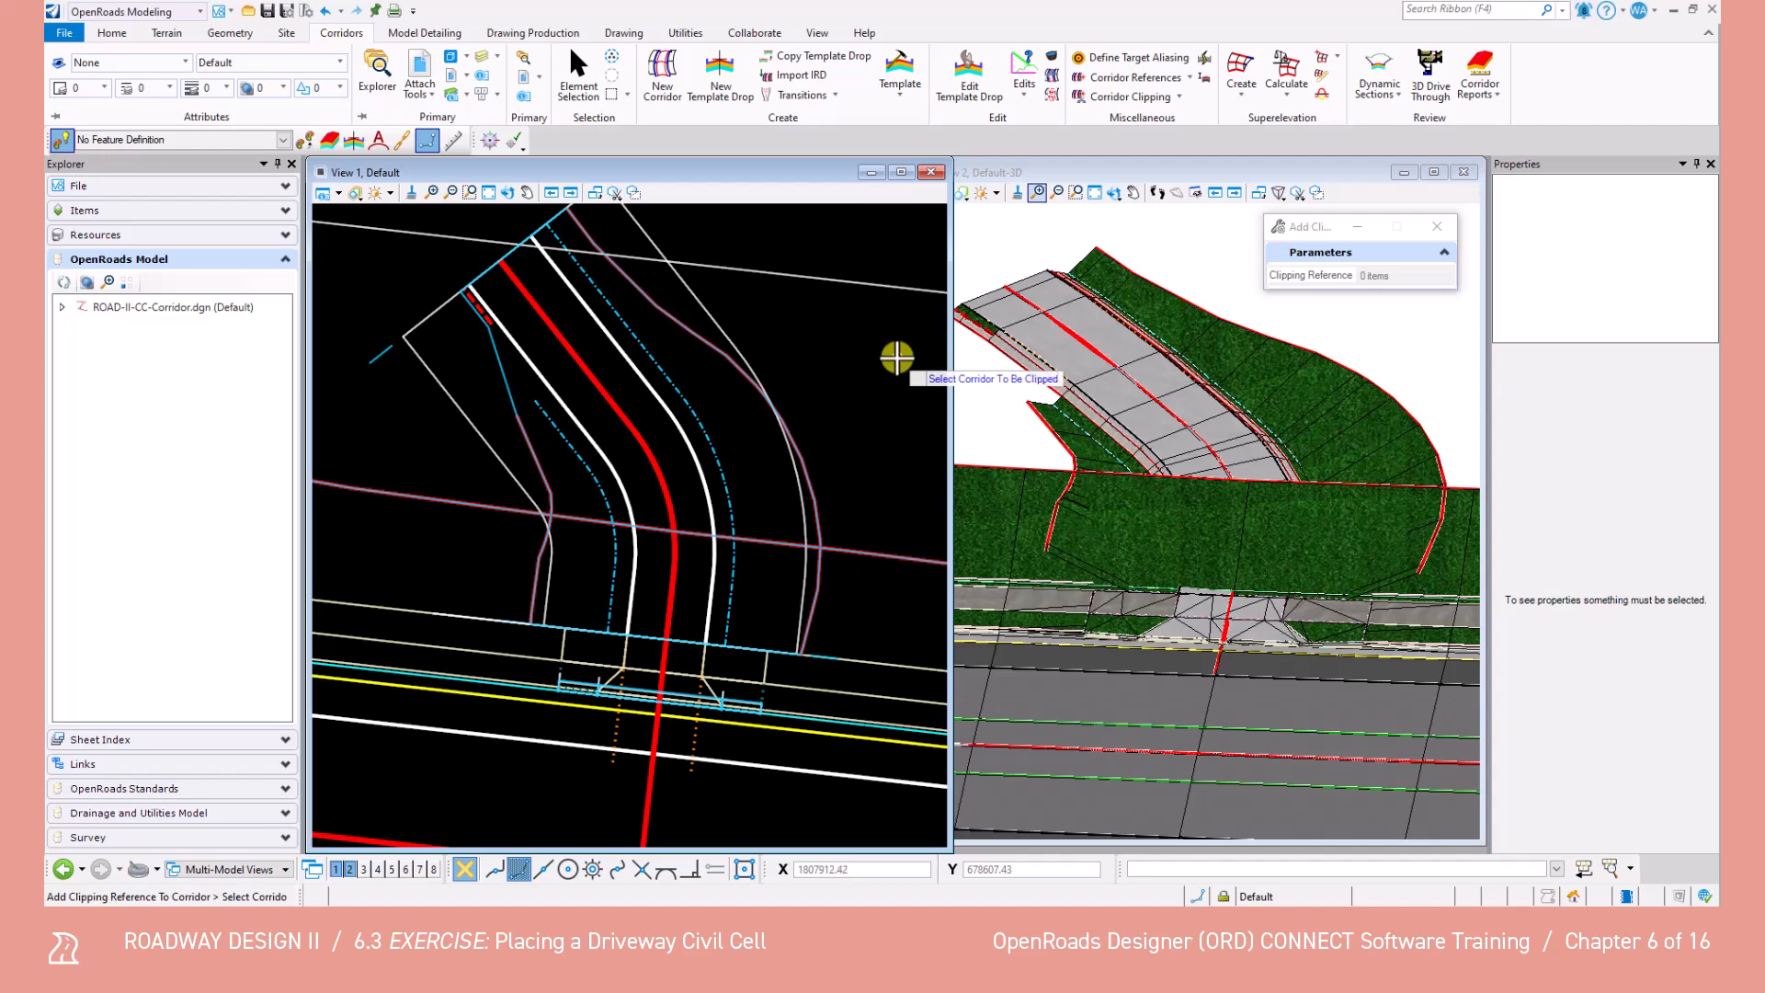
{"action": "scroll", "coordinate": [897, 359], "scroll_direction": "down", "scroll_amount": 2}
{"action": "middle_click_drag", "start_coordinate": [529, 321], "coordinate": [571, 418]}
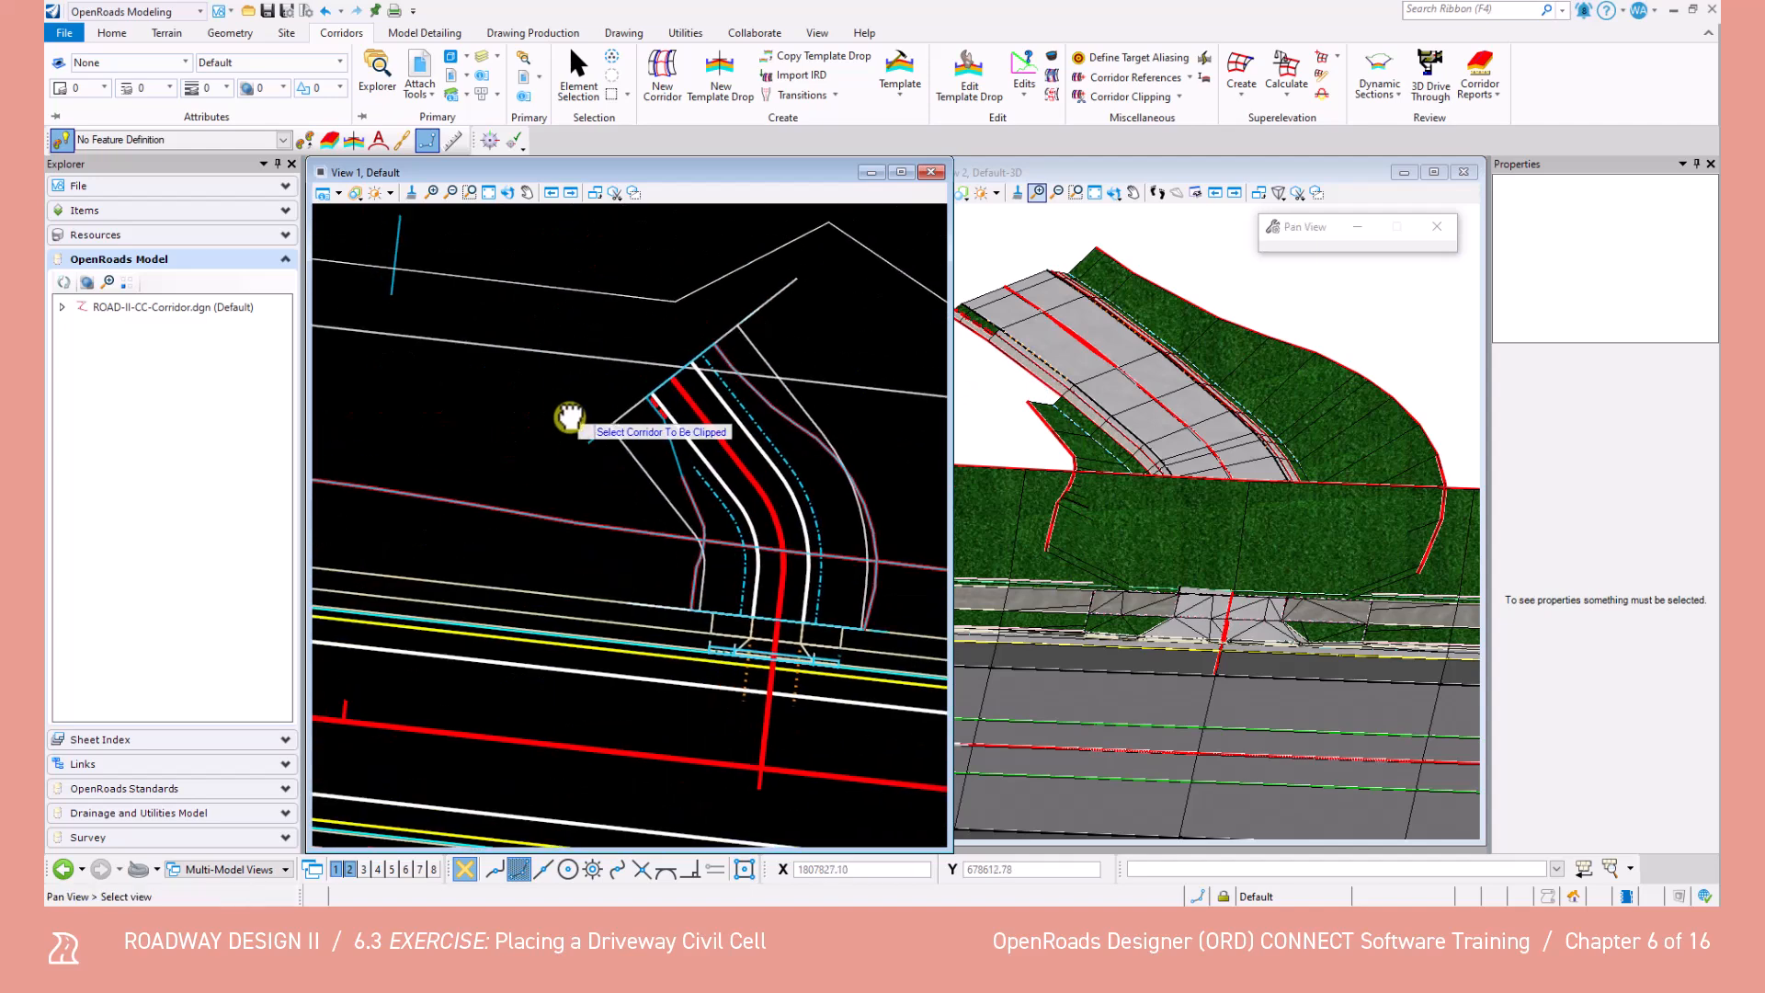
{"action": "left_click", "coordinate": [408, 249]}
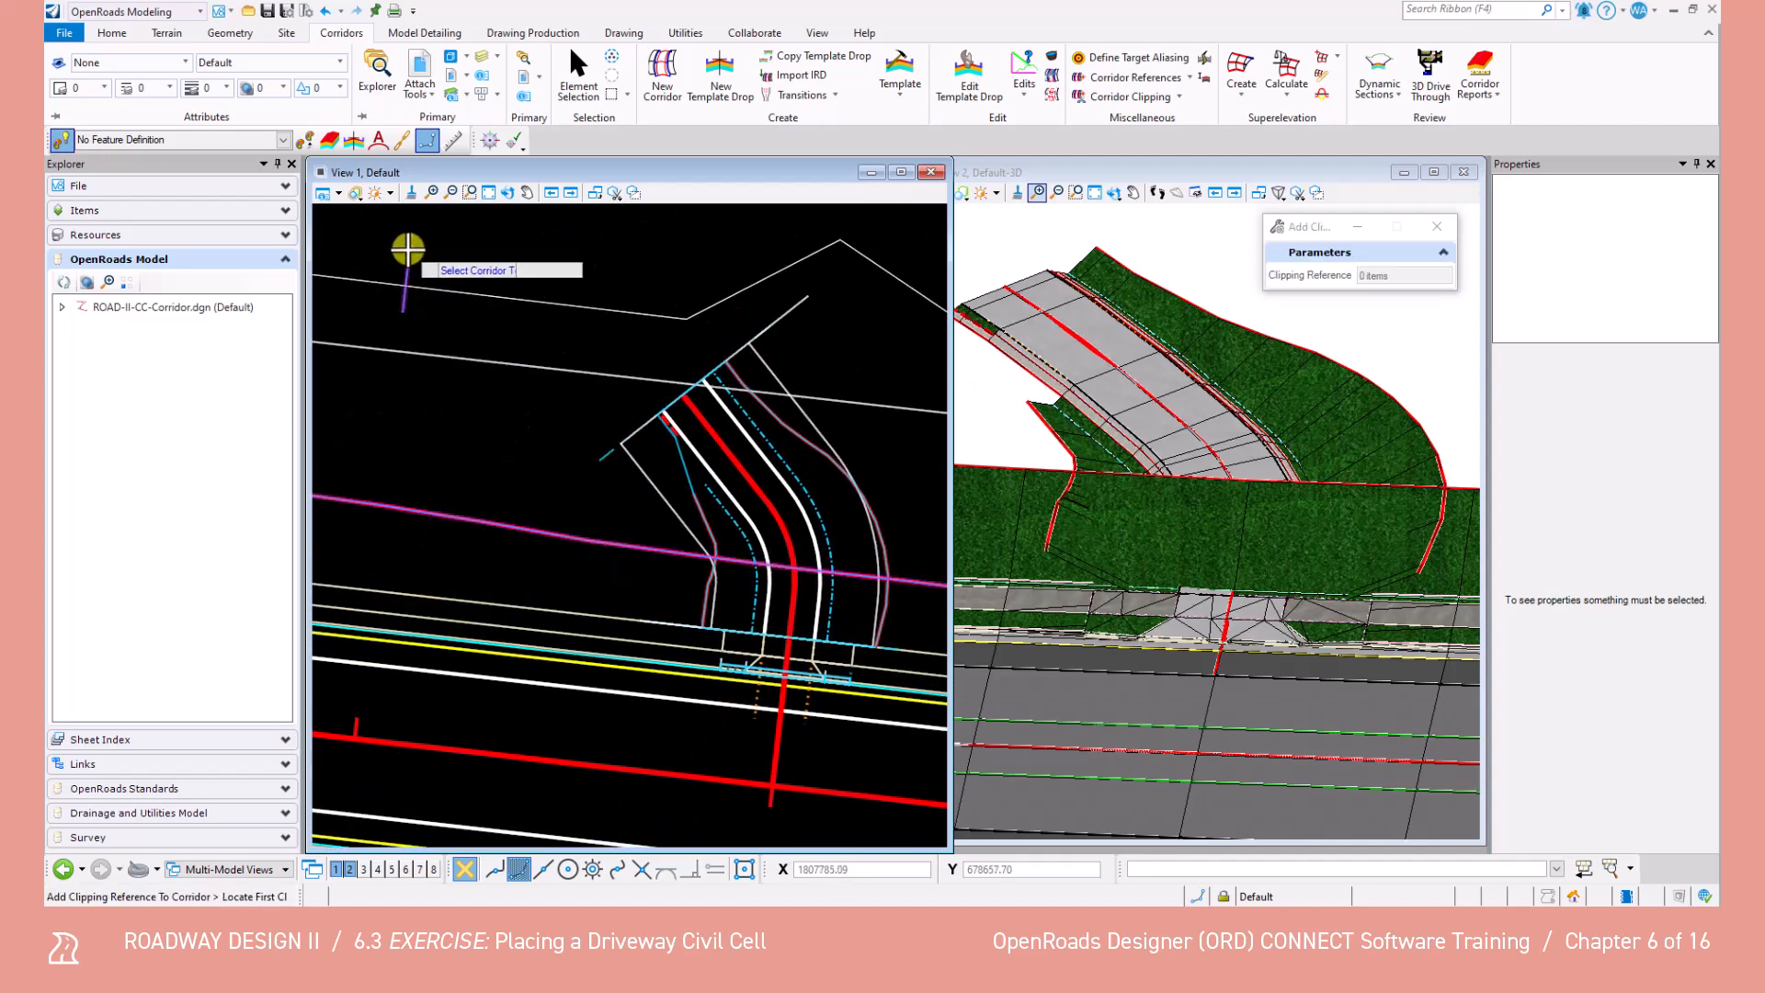
{"action": "left_click", "coordinate": [599, 454]}
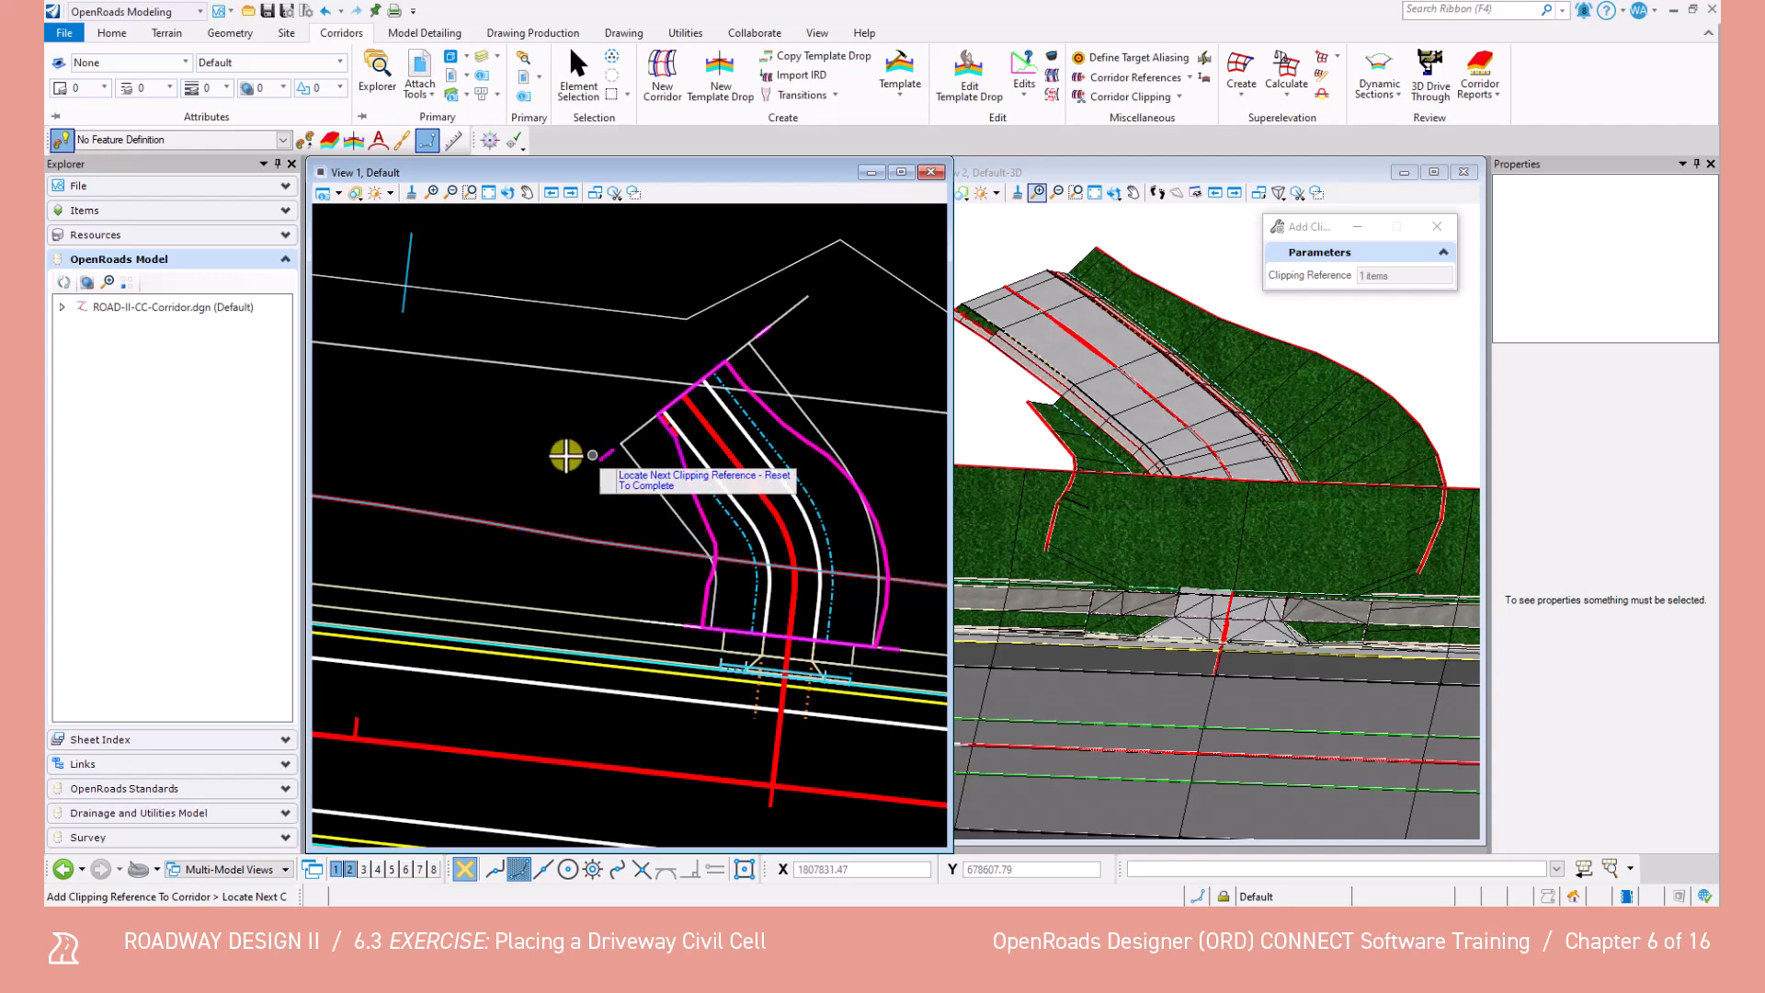
{"action": "right_click", "coordinate": [515, 479]}
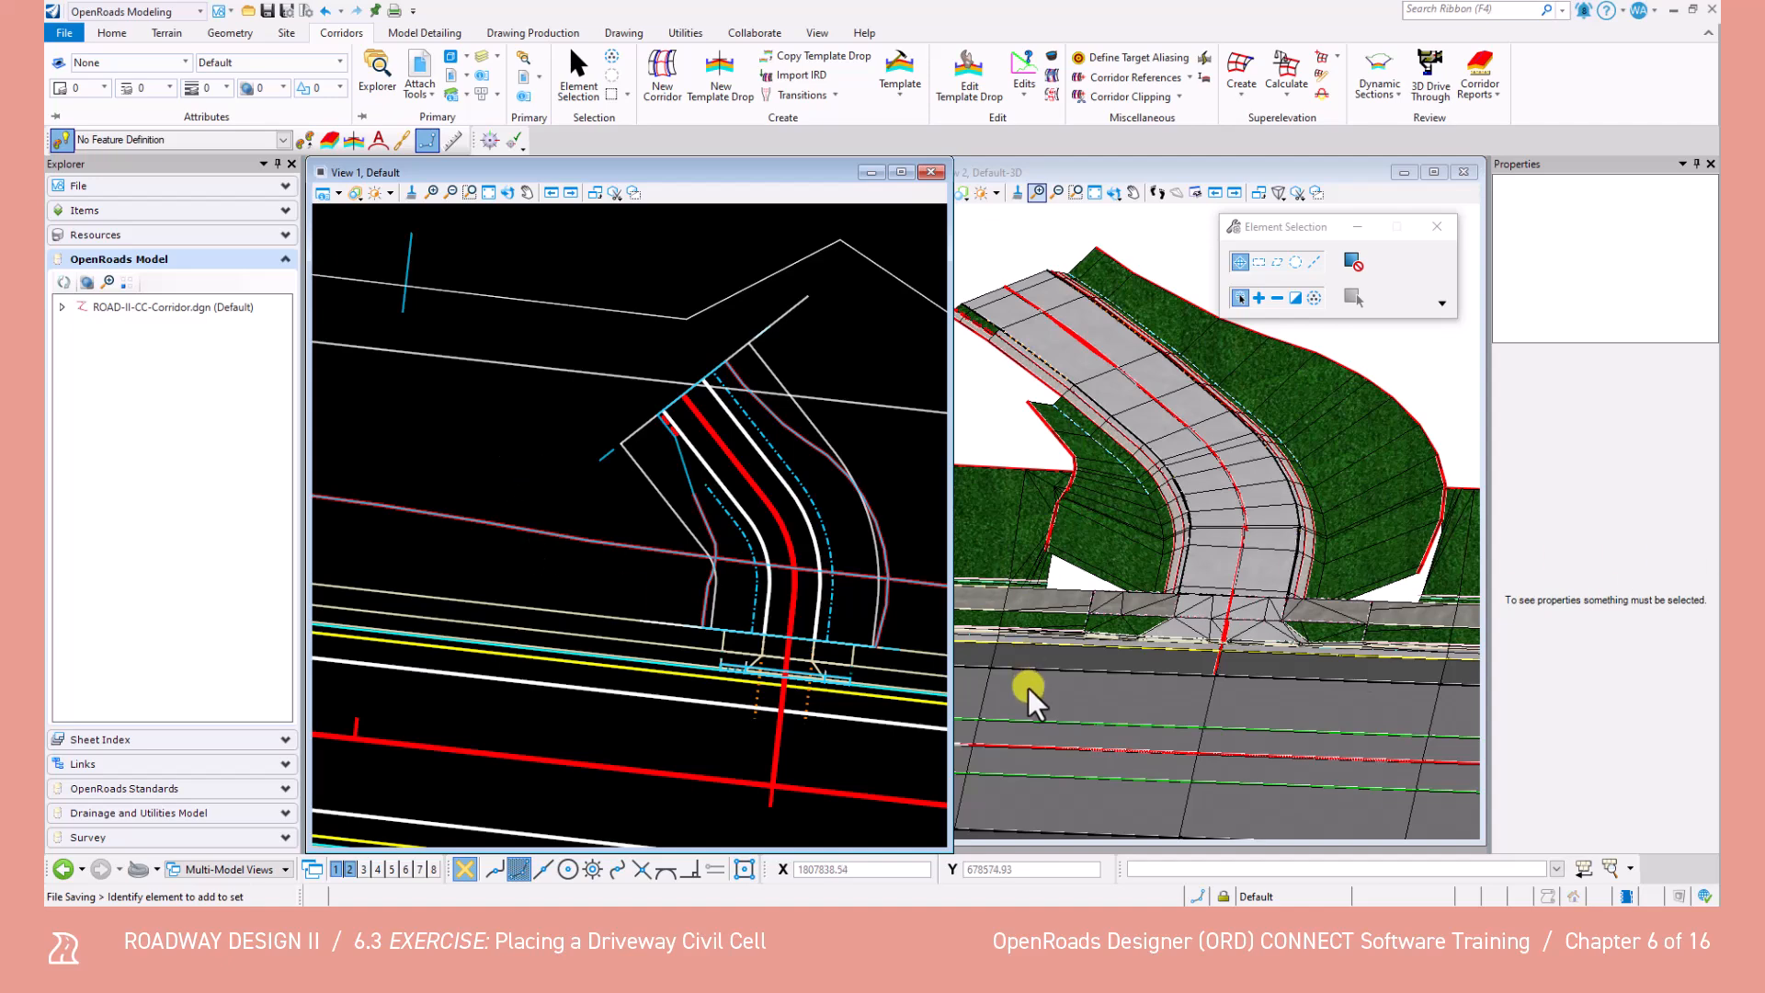
Define target aliasing for the driveway corridor by adding Corridor - OLDR_OP2 as an alias of the active surface and applying it.
{"action": "left_click", "coordinate": [1133, 57]}
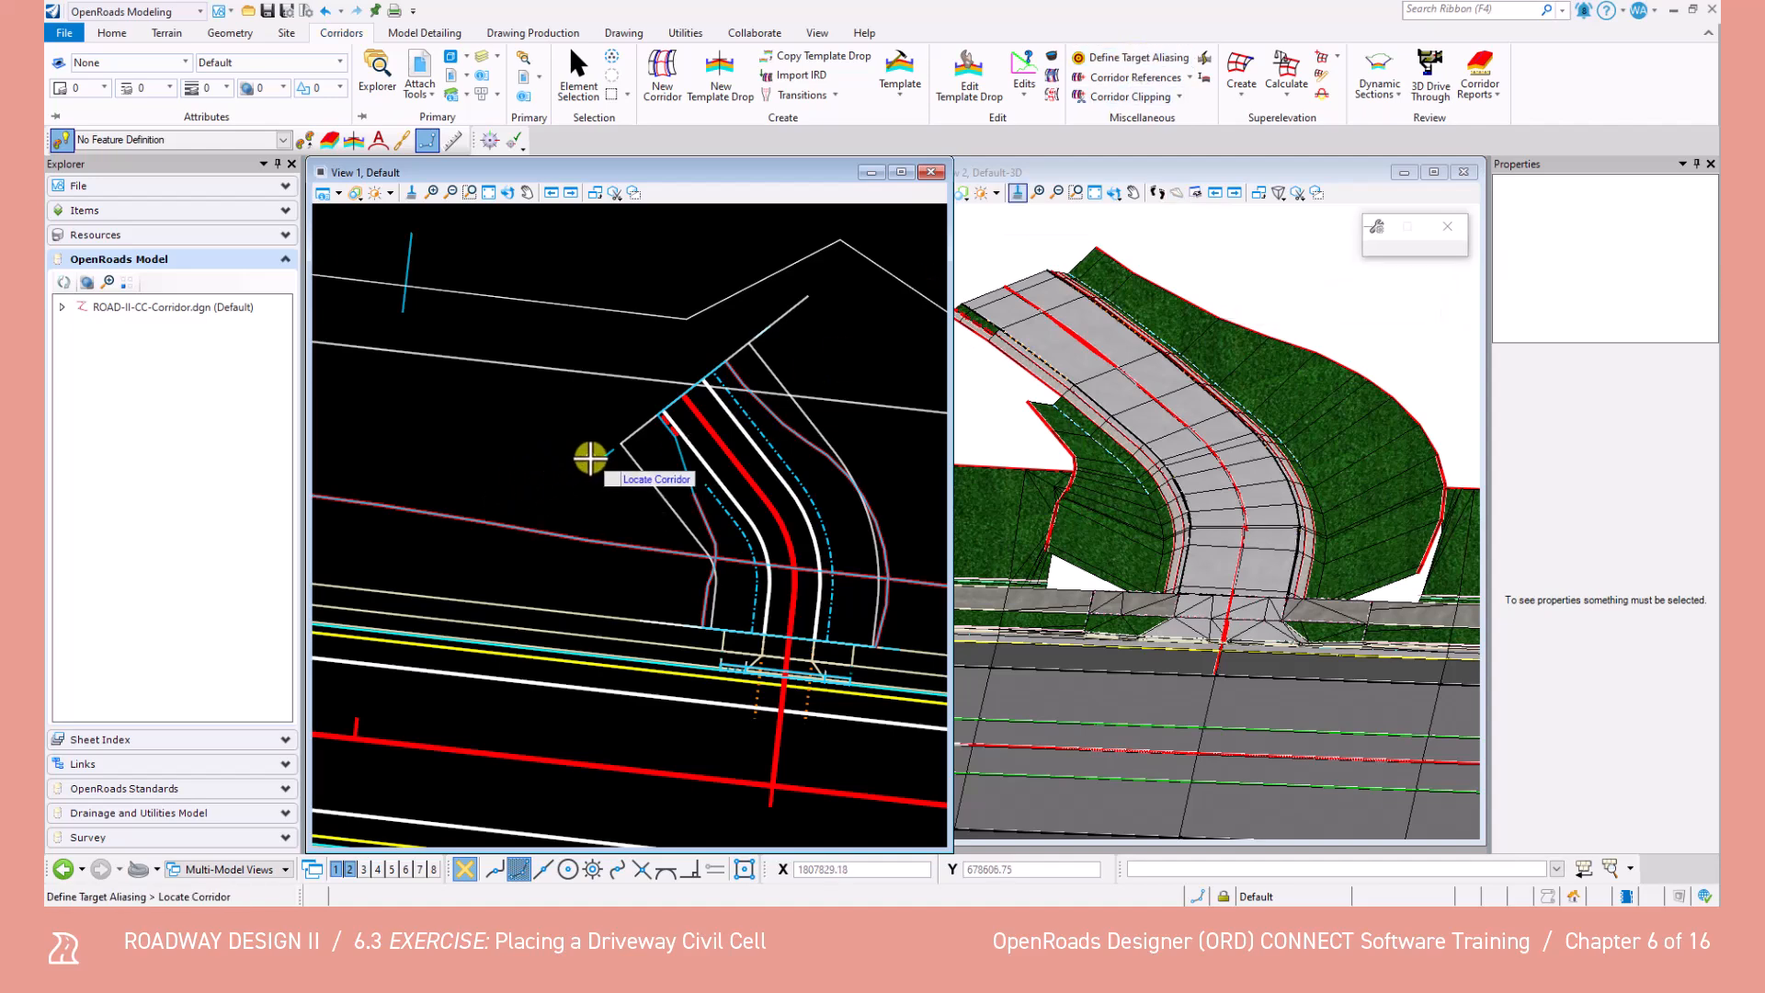
{"action": "left_click", "coordinate": [568, 476]}
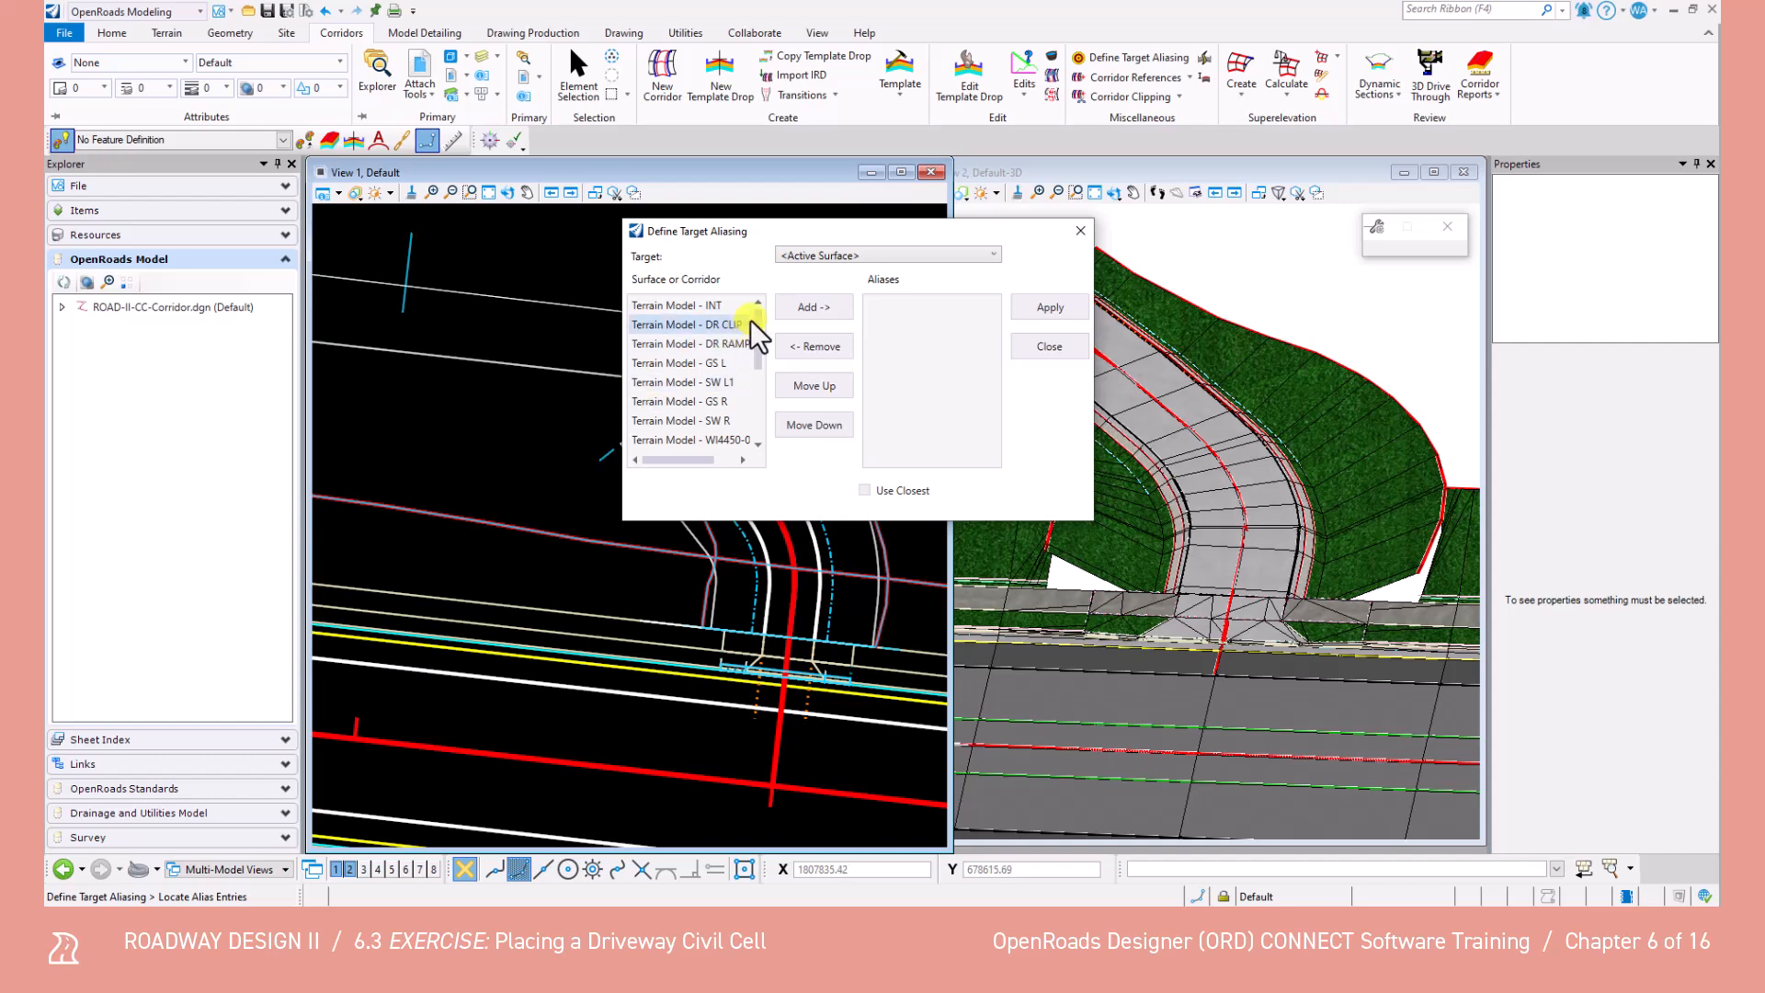
{"action": "left_click_drag", "start_coordinate": [758, 324], "coordinate": [758, 368]}
{"action": "left_click", "coordinate": [721, 342]}
{"action": "left_click", "coordinate": [830, 309]}
{"action": "left_click", "coordinate": [1045, 312]}
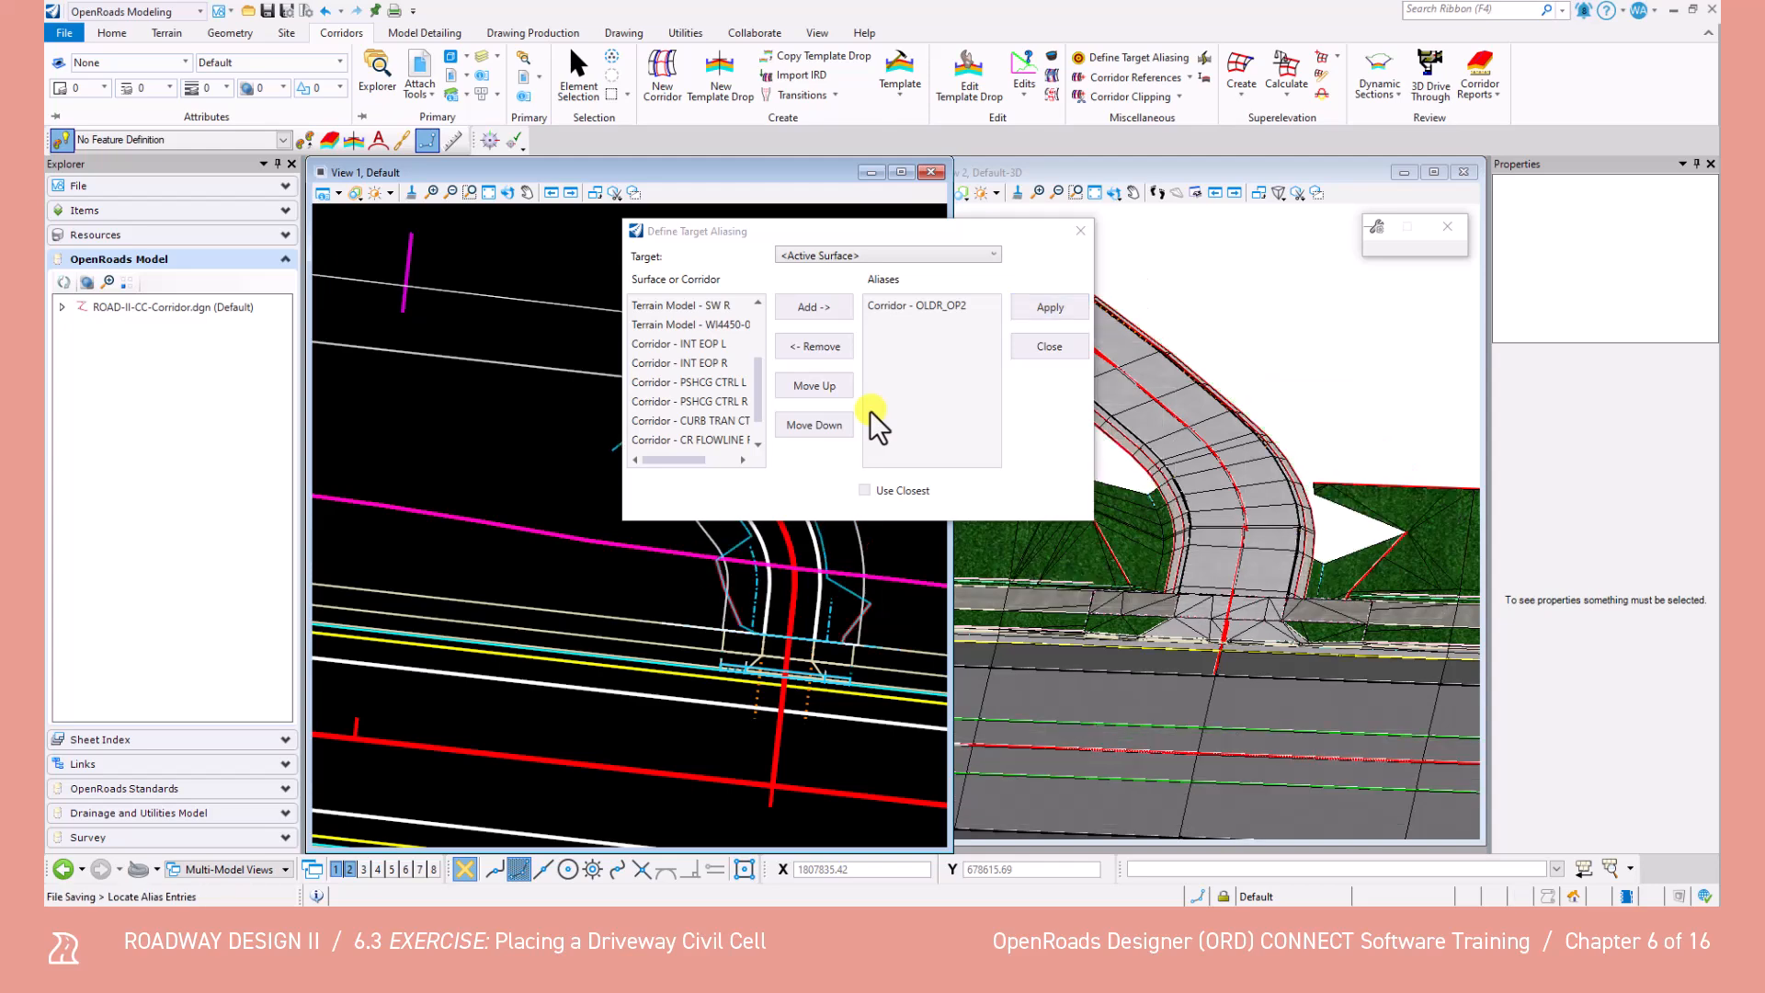
Add the WI4450 terrain model as the second alias below Corridor - OLDR_OP2, apply it, and finish the target aliasing.
{"action": "left_click", "coordinate": [715, 326]}
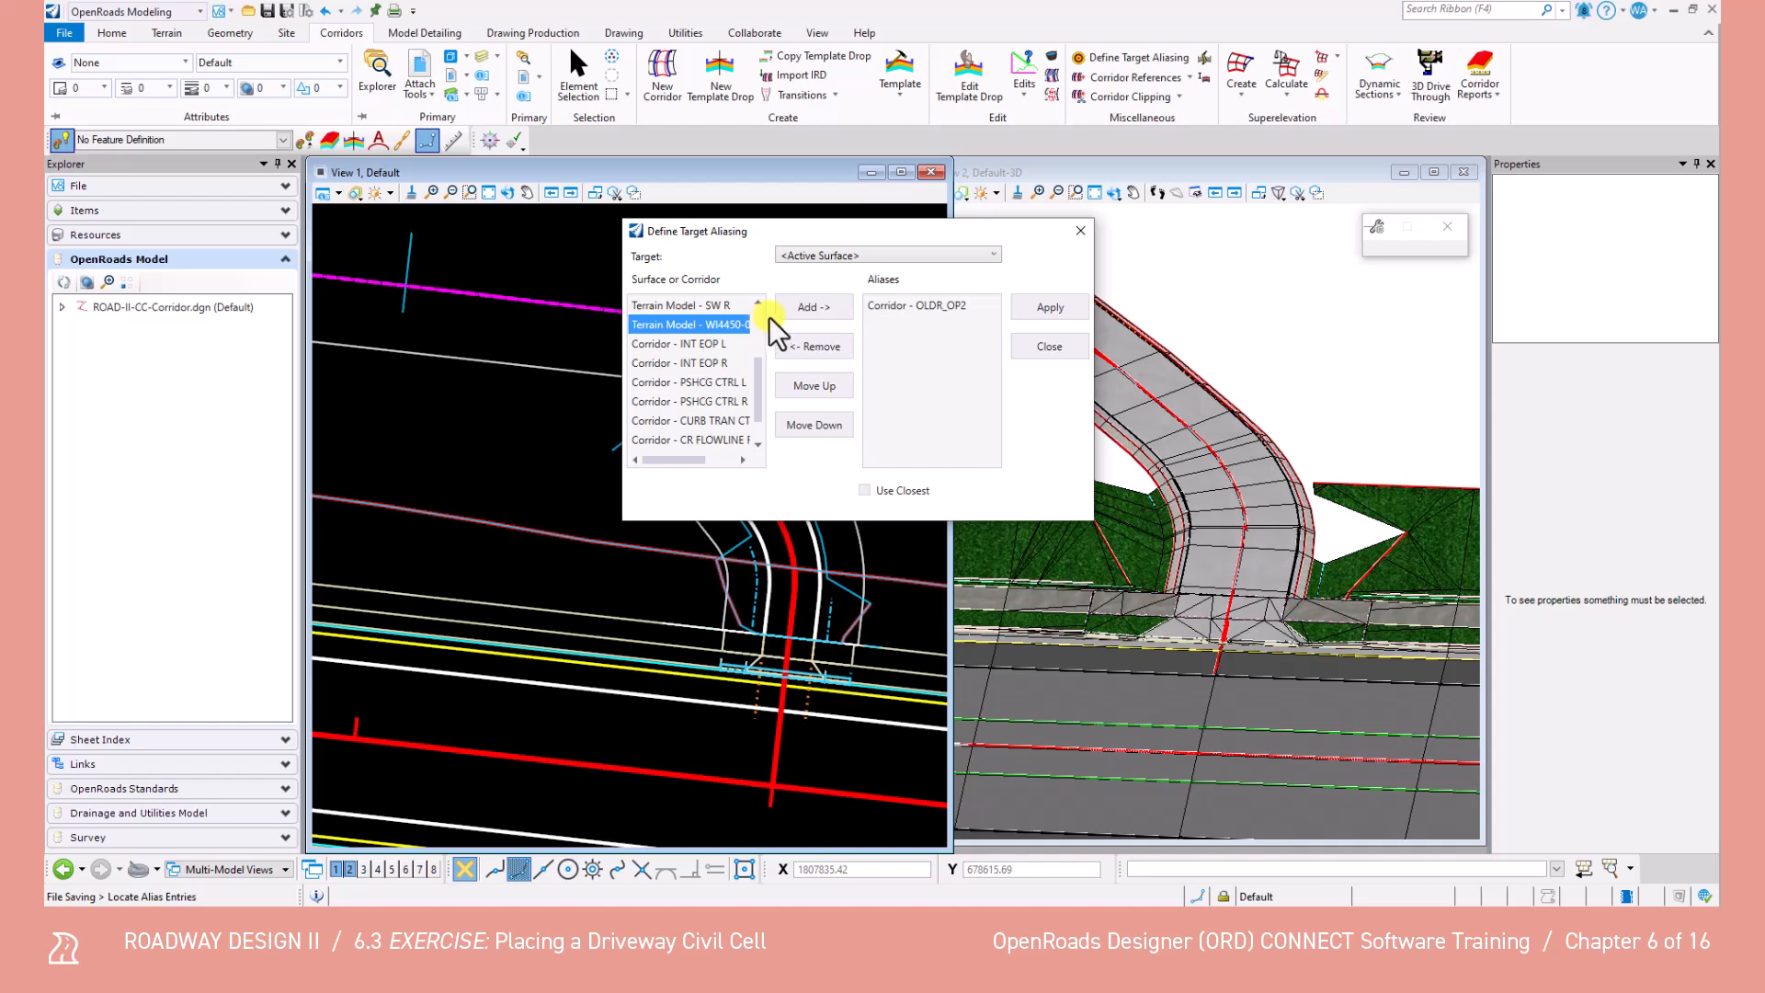
{"action": "left_click", "coordinate": [793, 310]}
{"action": "left_click", "coordinate": [1044, 308]}
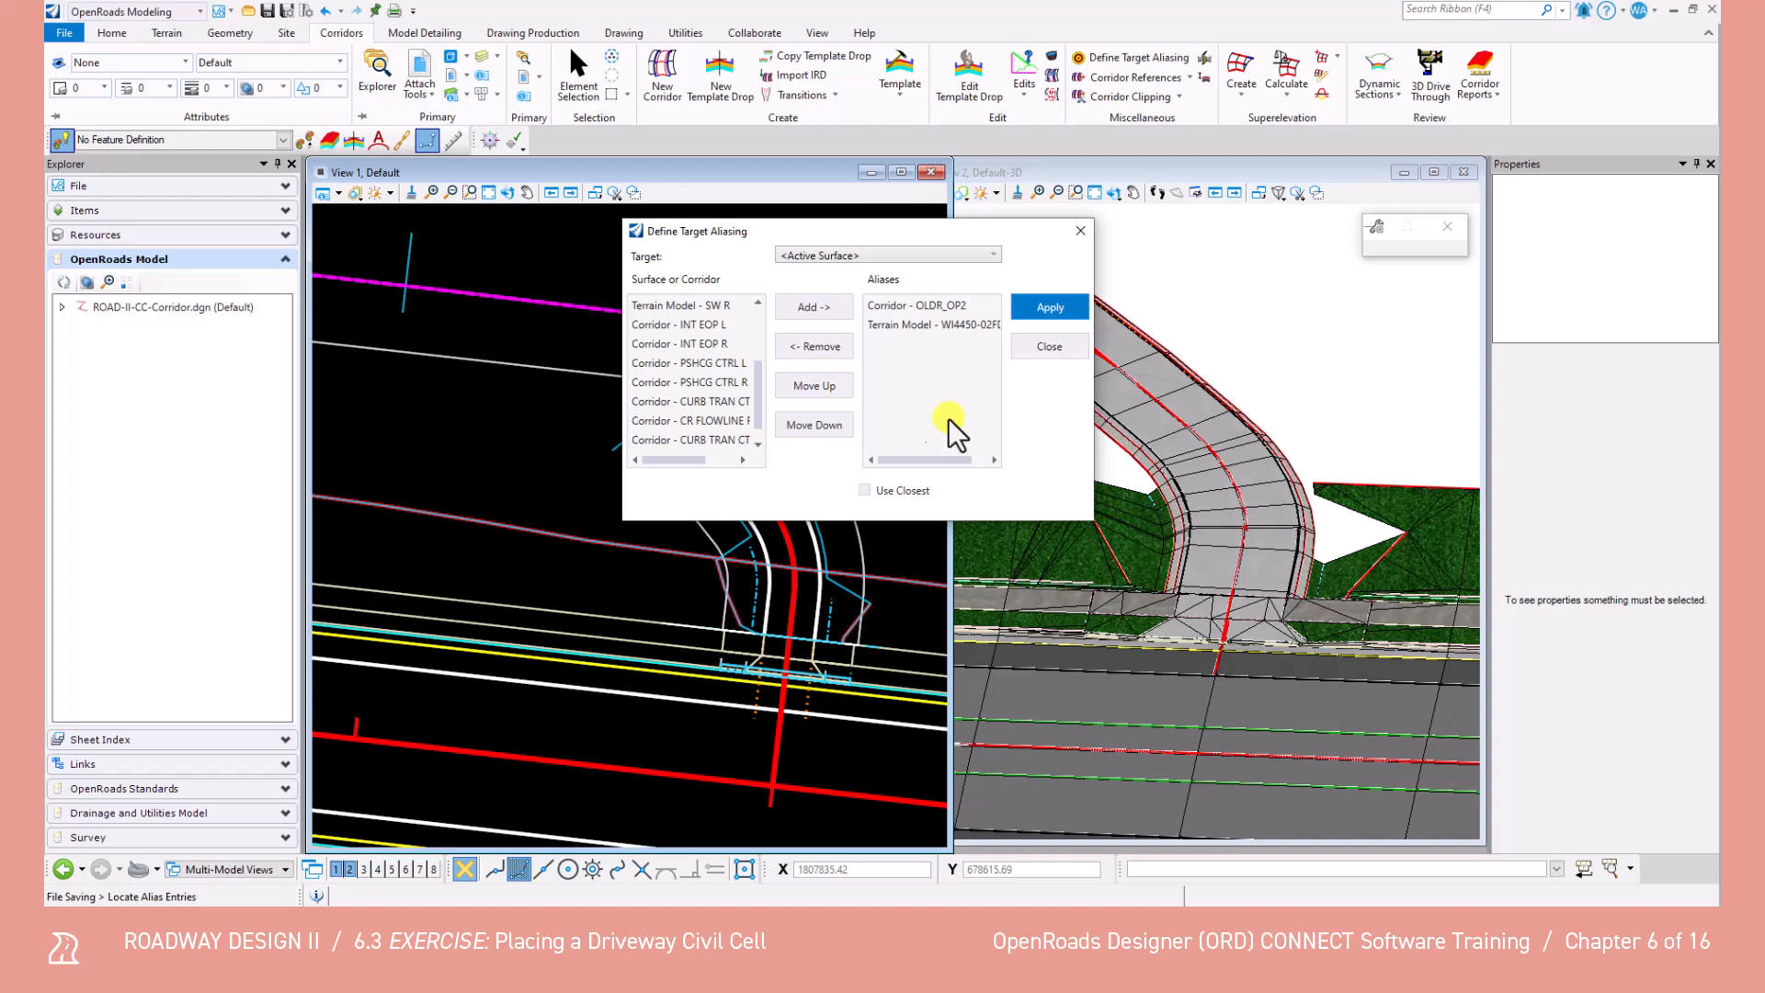
{"action": "left_click", "coordinate": [1049, 347]}
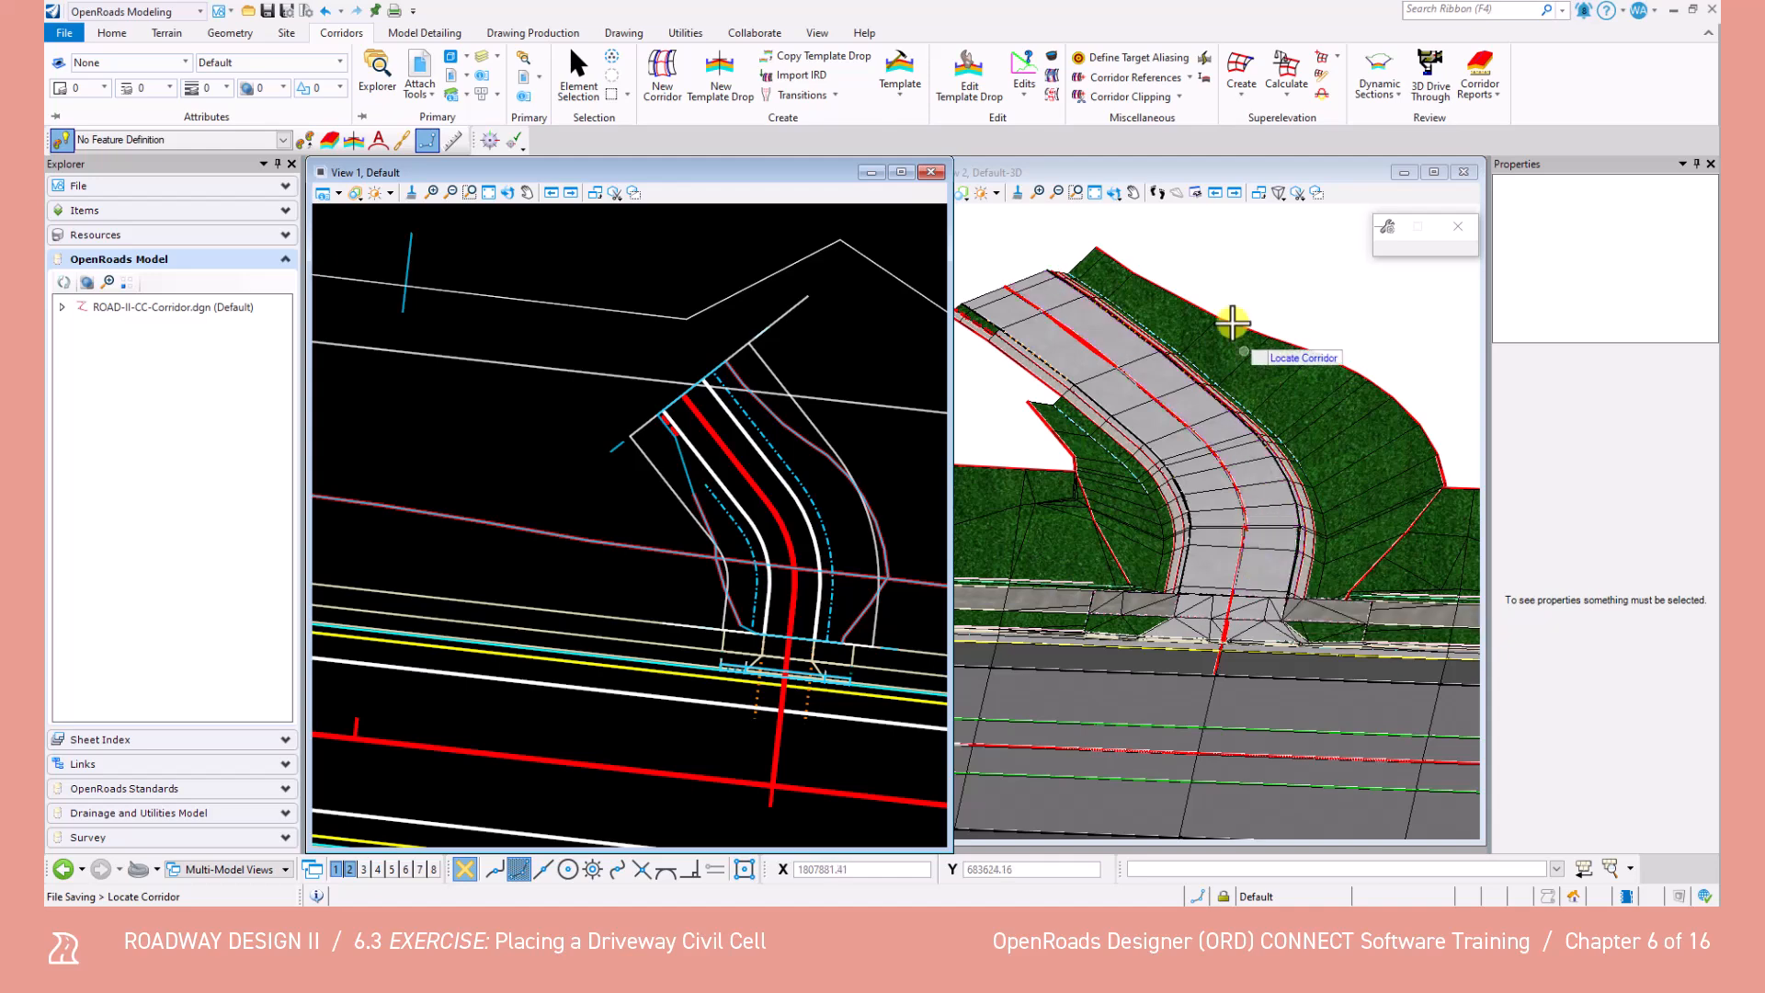
Add the left edge-of-pavement control line DR EOP L CTRL1 as a corridor reference to the driveway corridor.
{"action": "left_click", "coordinate": [1188, 79]}
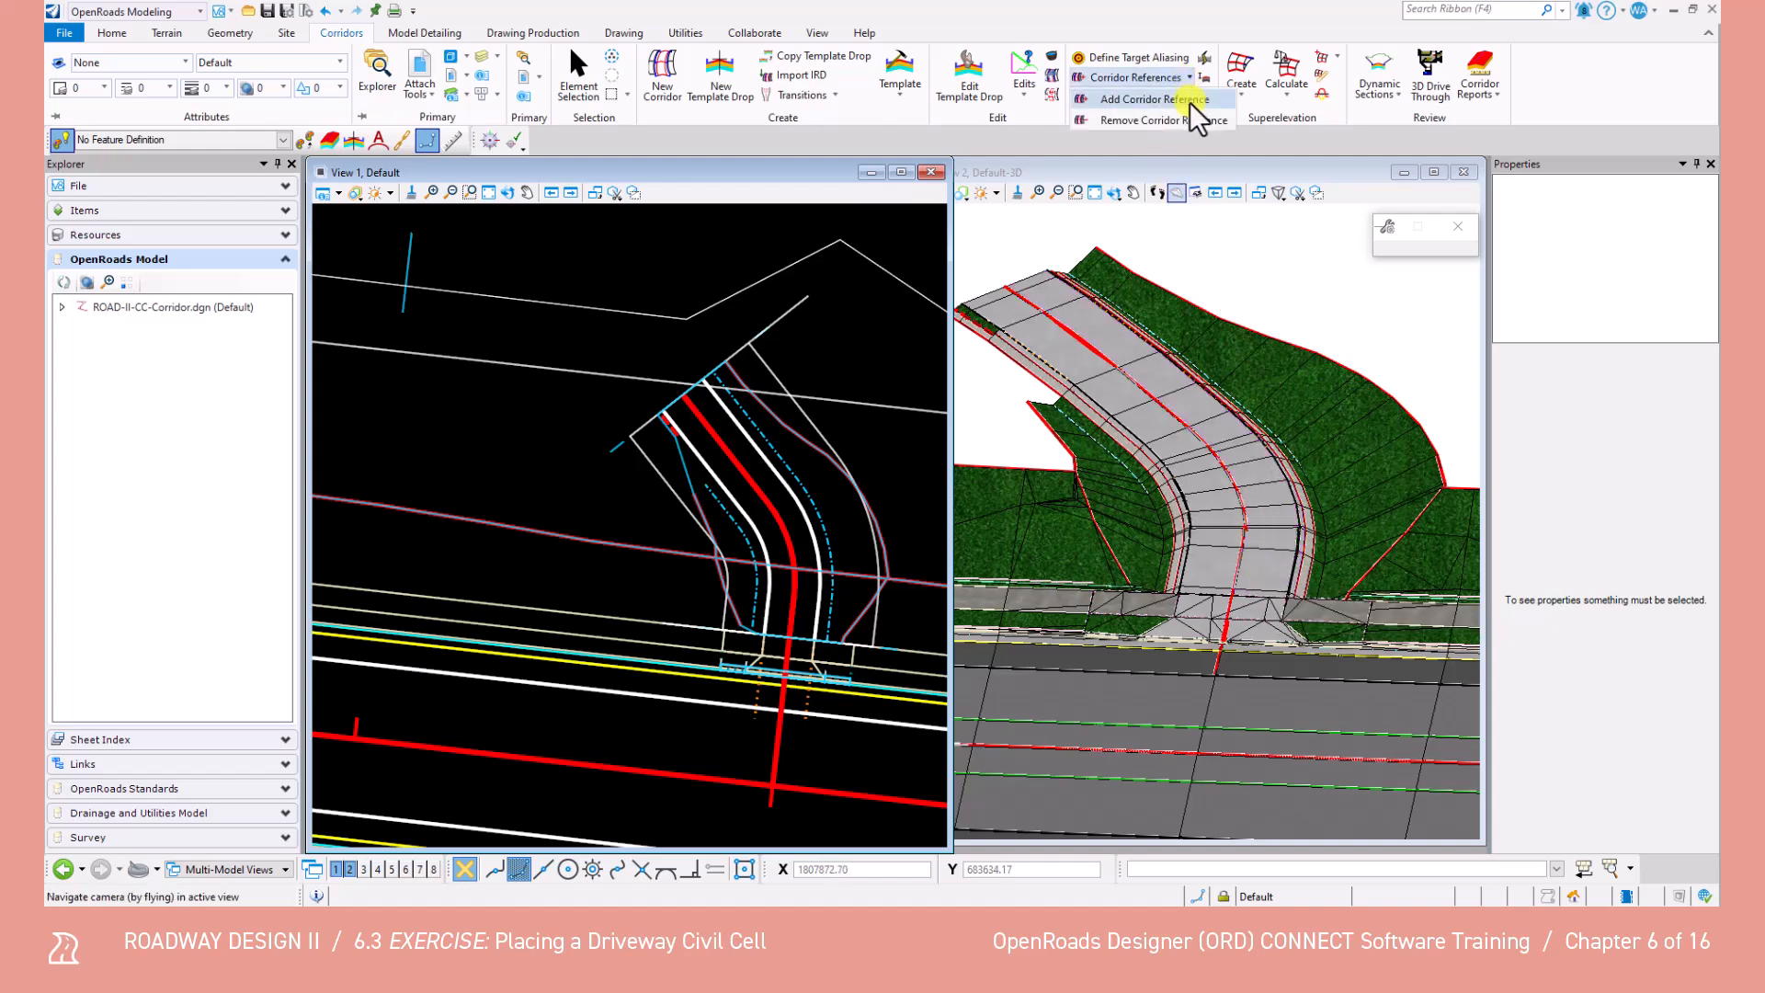
{"action": "left_click", "coordinate": [1189, 99]}
{"action": "scroll", "coordinate": [655, 480], "scroll_direction": "up", "scroll_amount": 1}
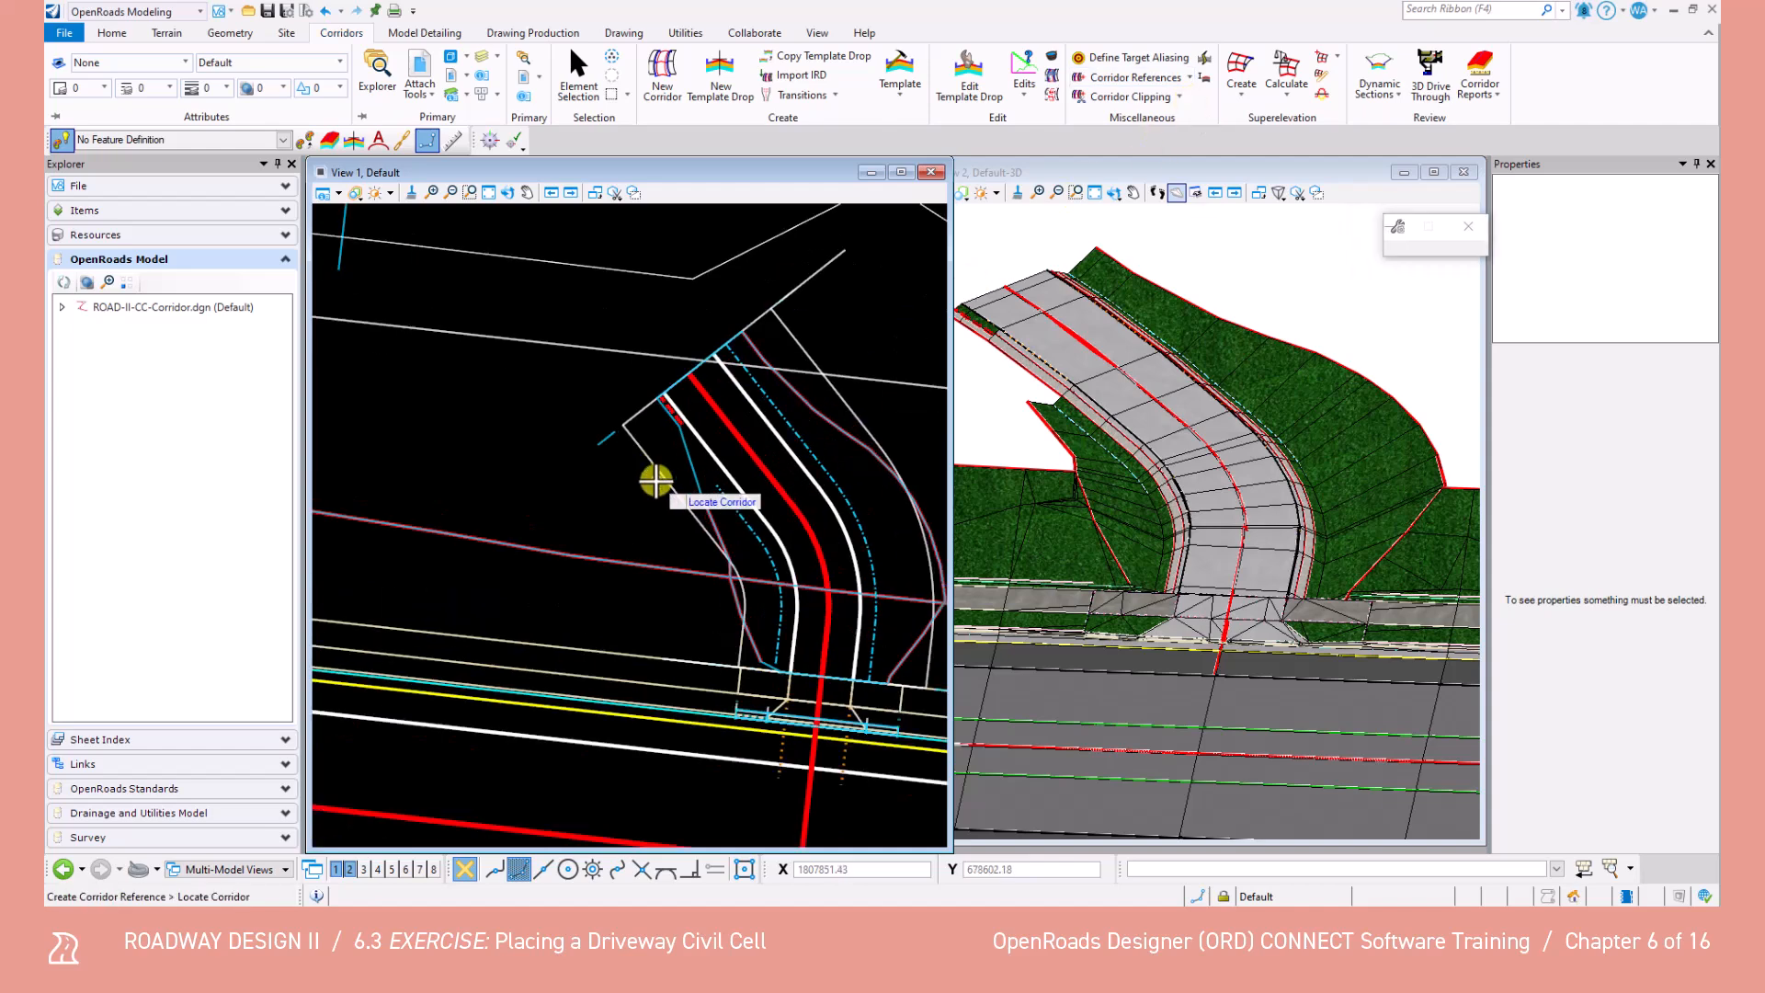
{"action": "scroll", "coordinate": [656, 480], "scroll_direction": "up", "scroll_amount": 2}
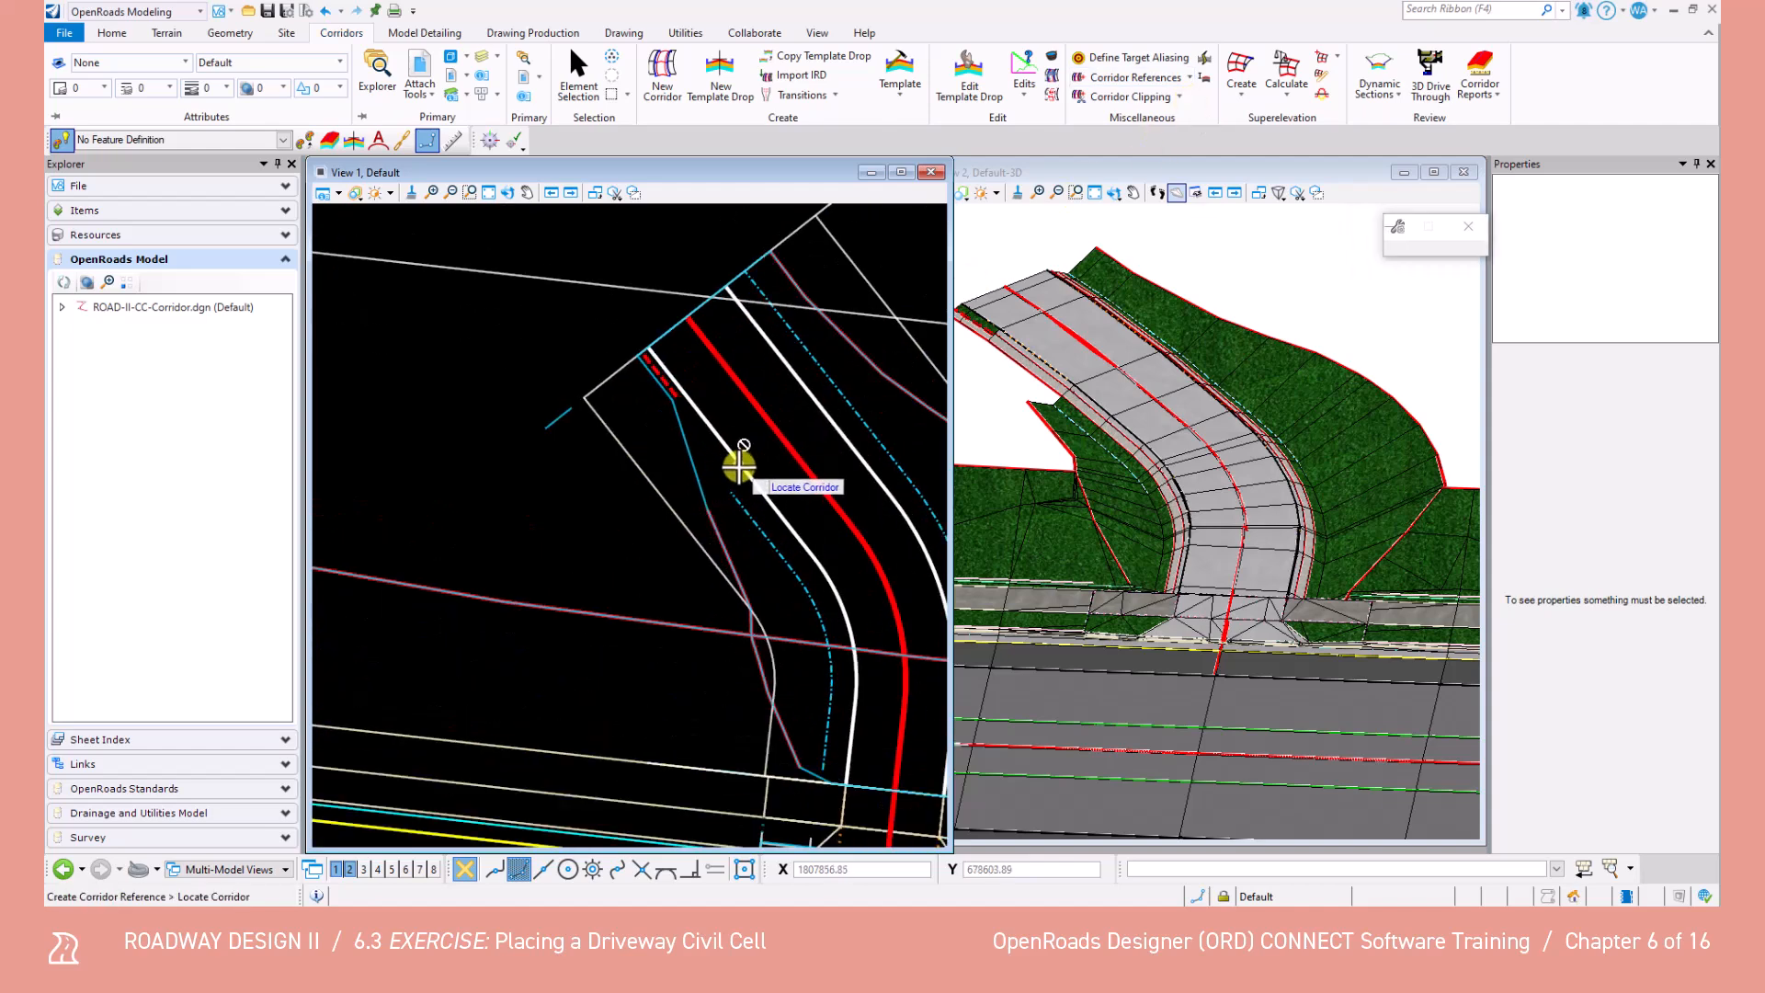
{"action": "left_click", "coordinate": [568, 405]}
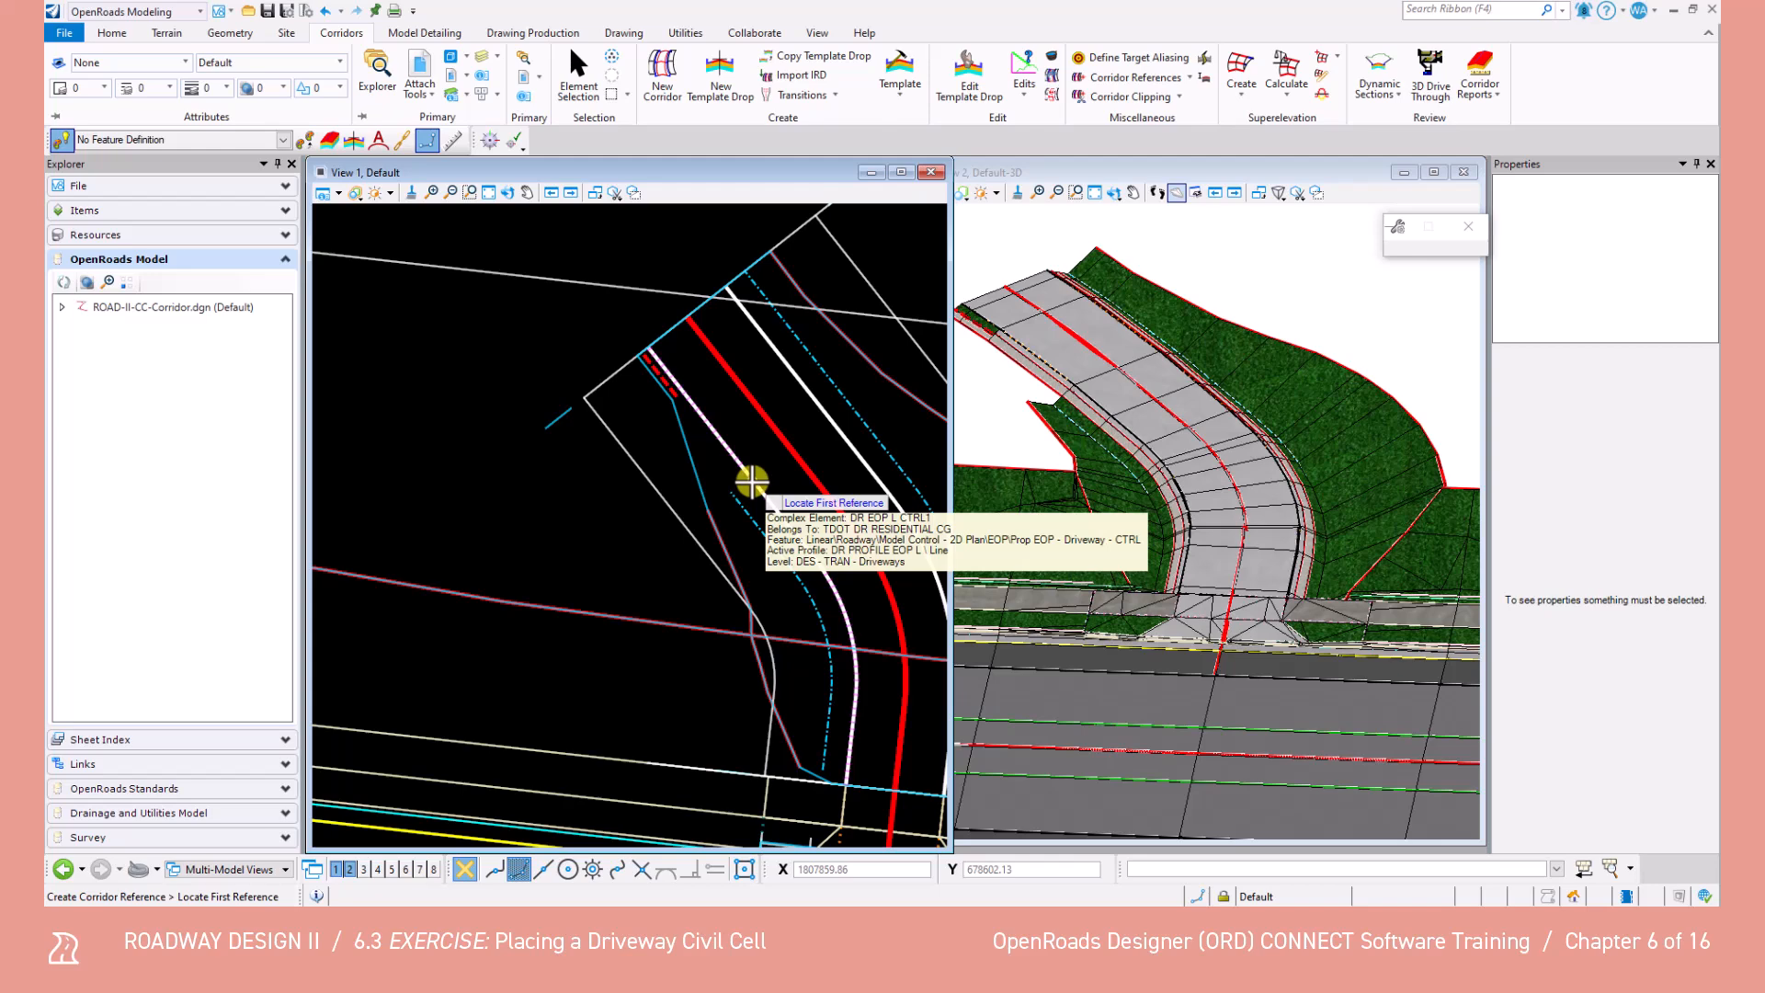
{"action": "left_click", "coordinate": [751, 480]}
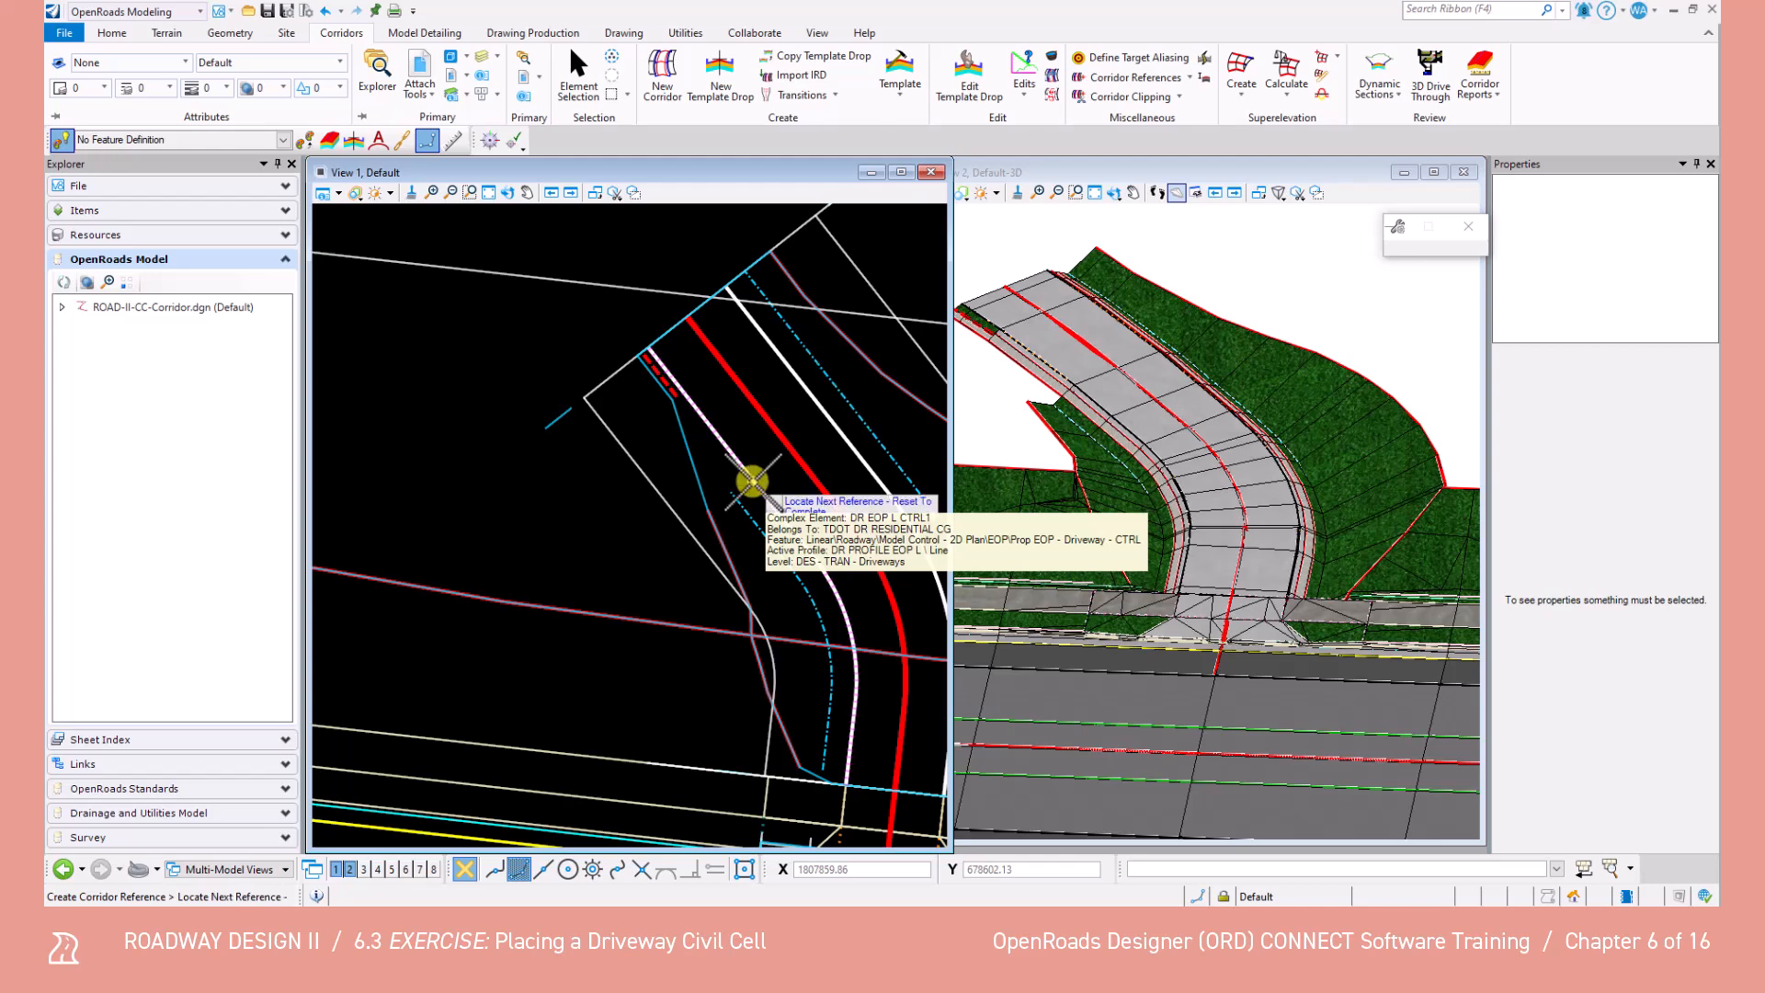
{"action": "right_click", "coordinate": [764, 465]}
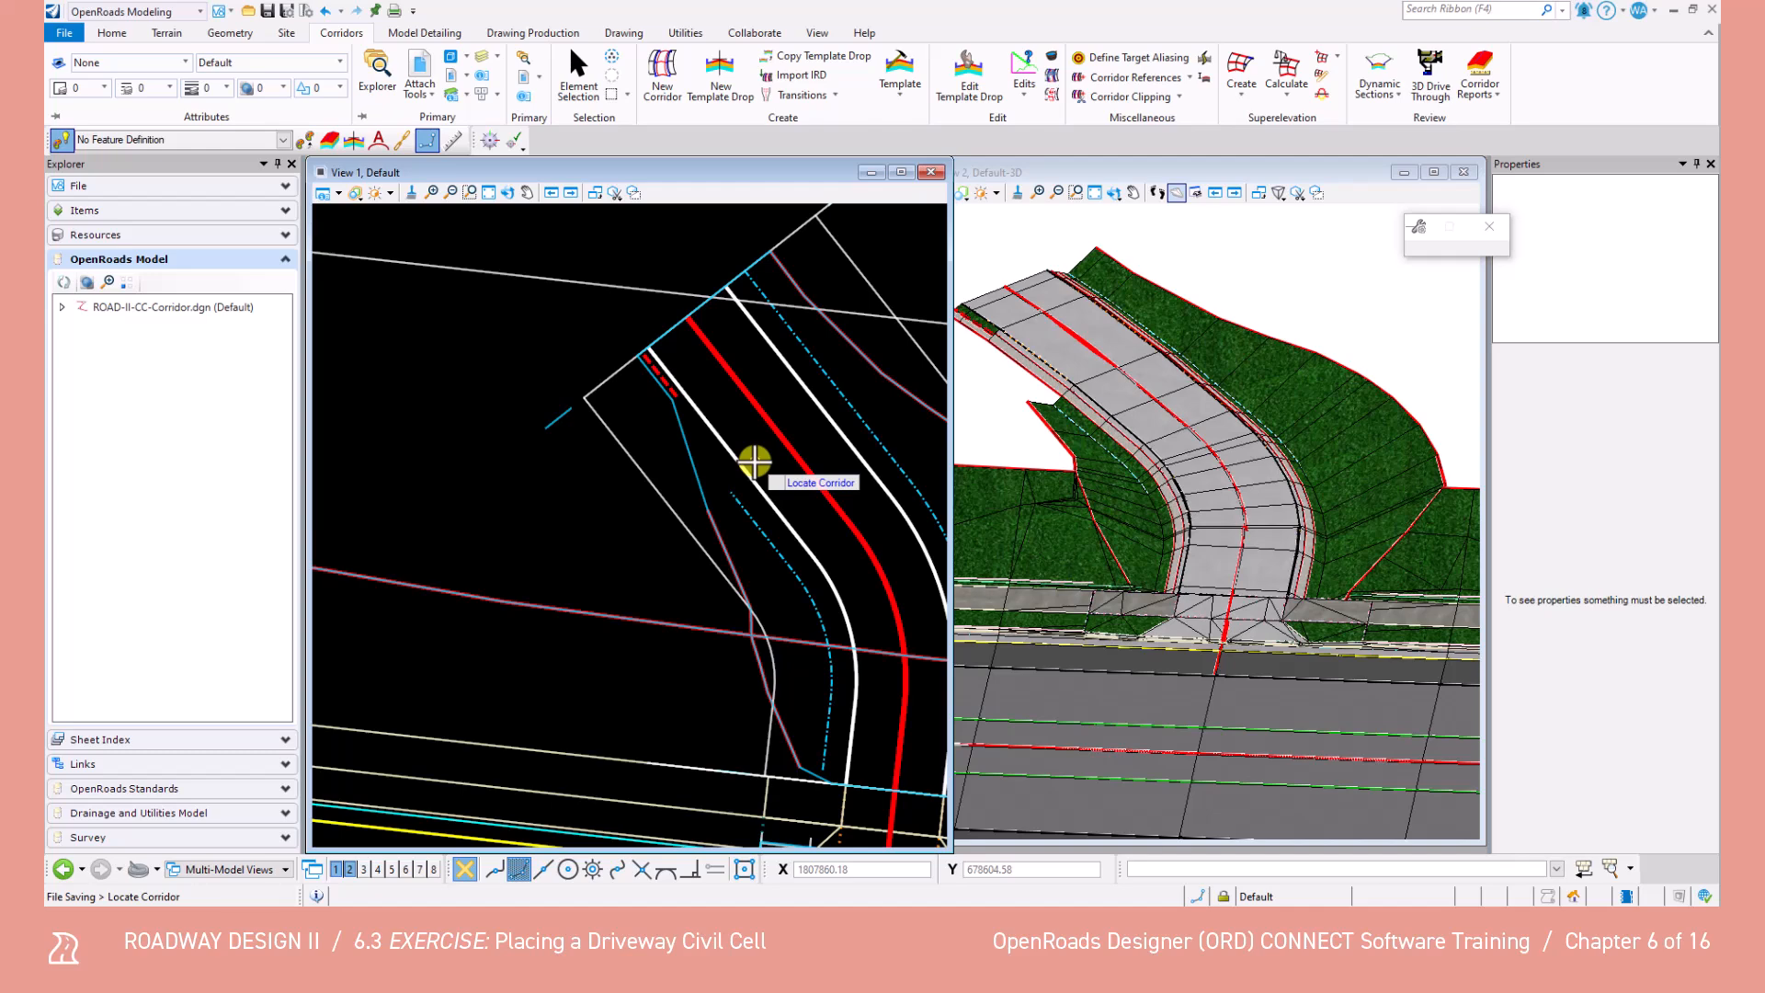
Set the offset of the DR EOP L CTRL1 control line from the driveway centerline to -8.00.
{"action": "left_click", "coordinate": [580, 91]}
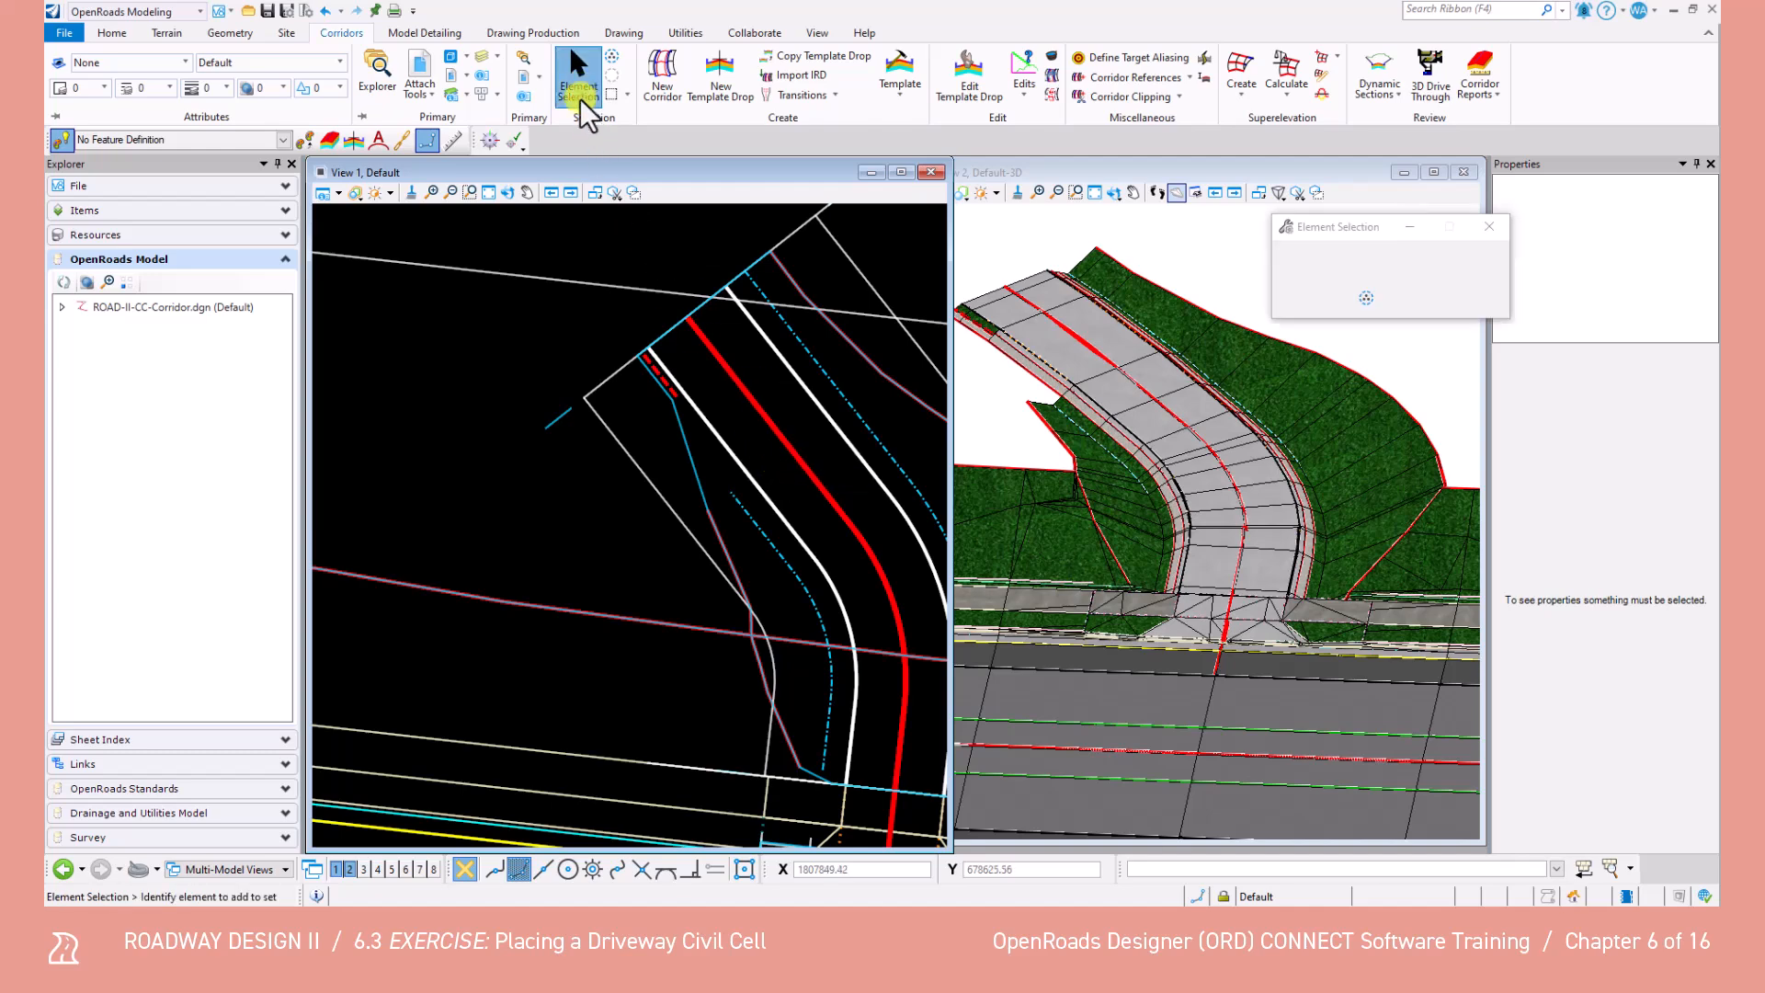
{"action": "left_click", "coordinate": [737, 465]}
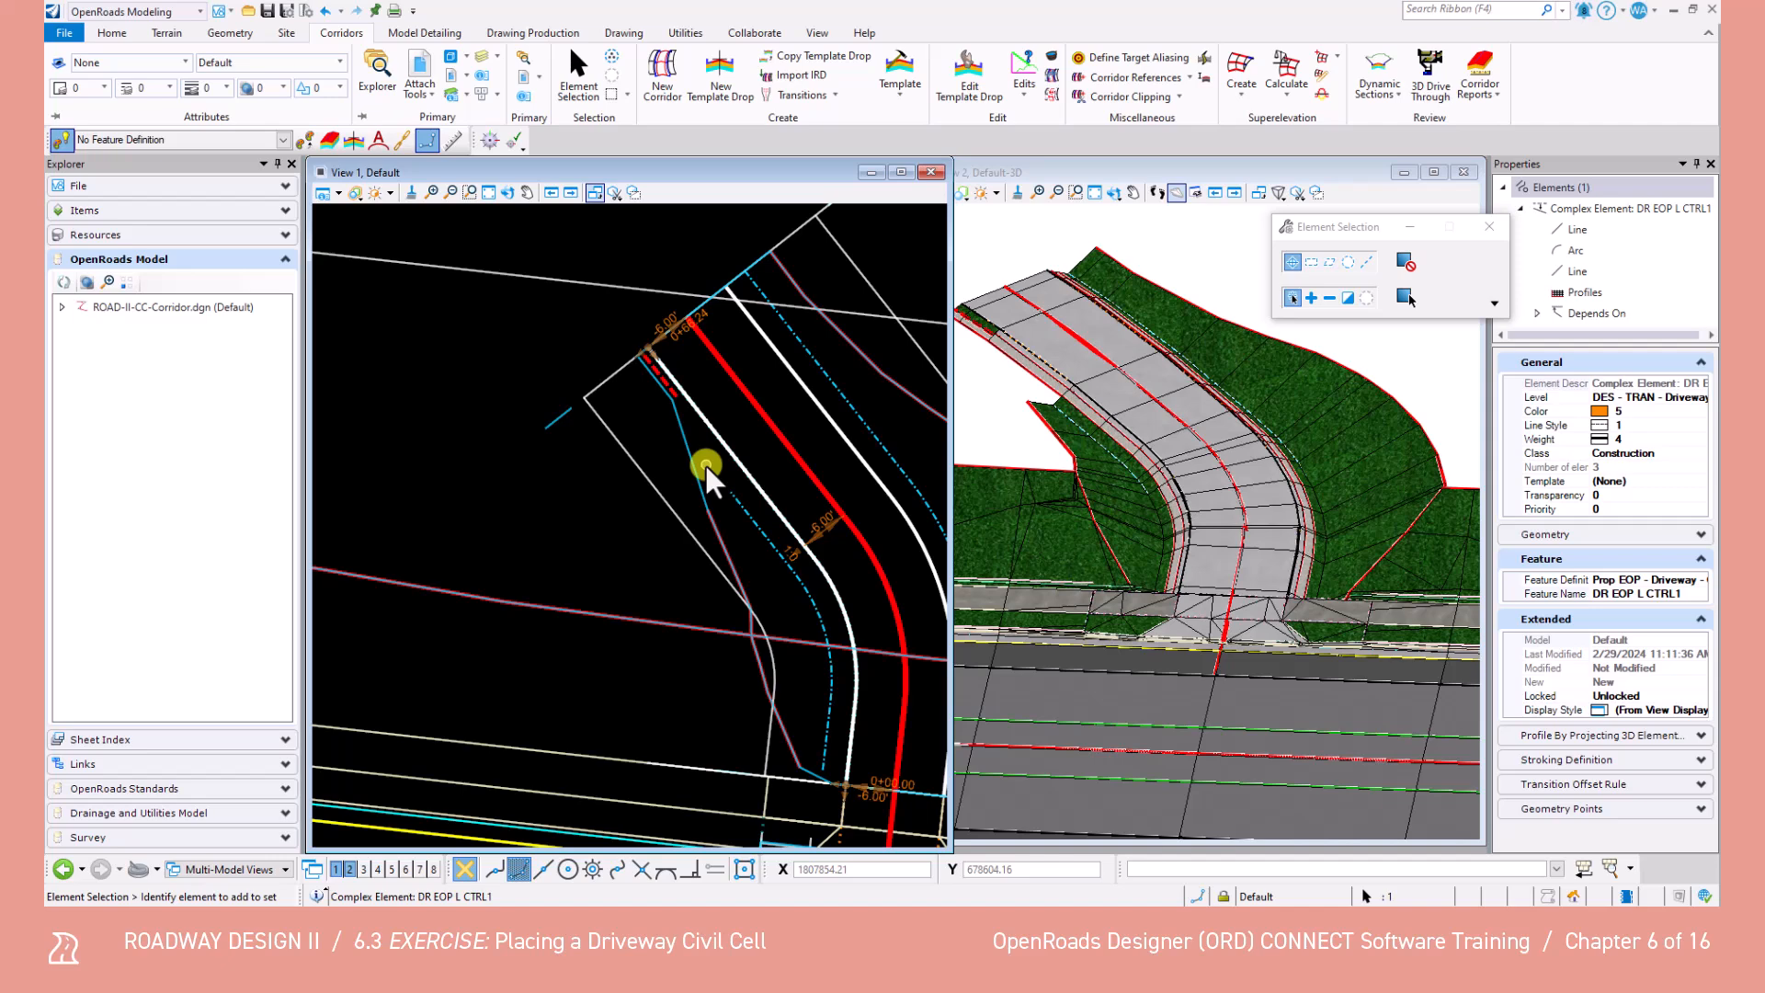
{"action": "left_click", "coordinate": [819, 518]}
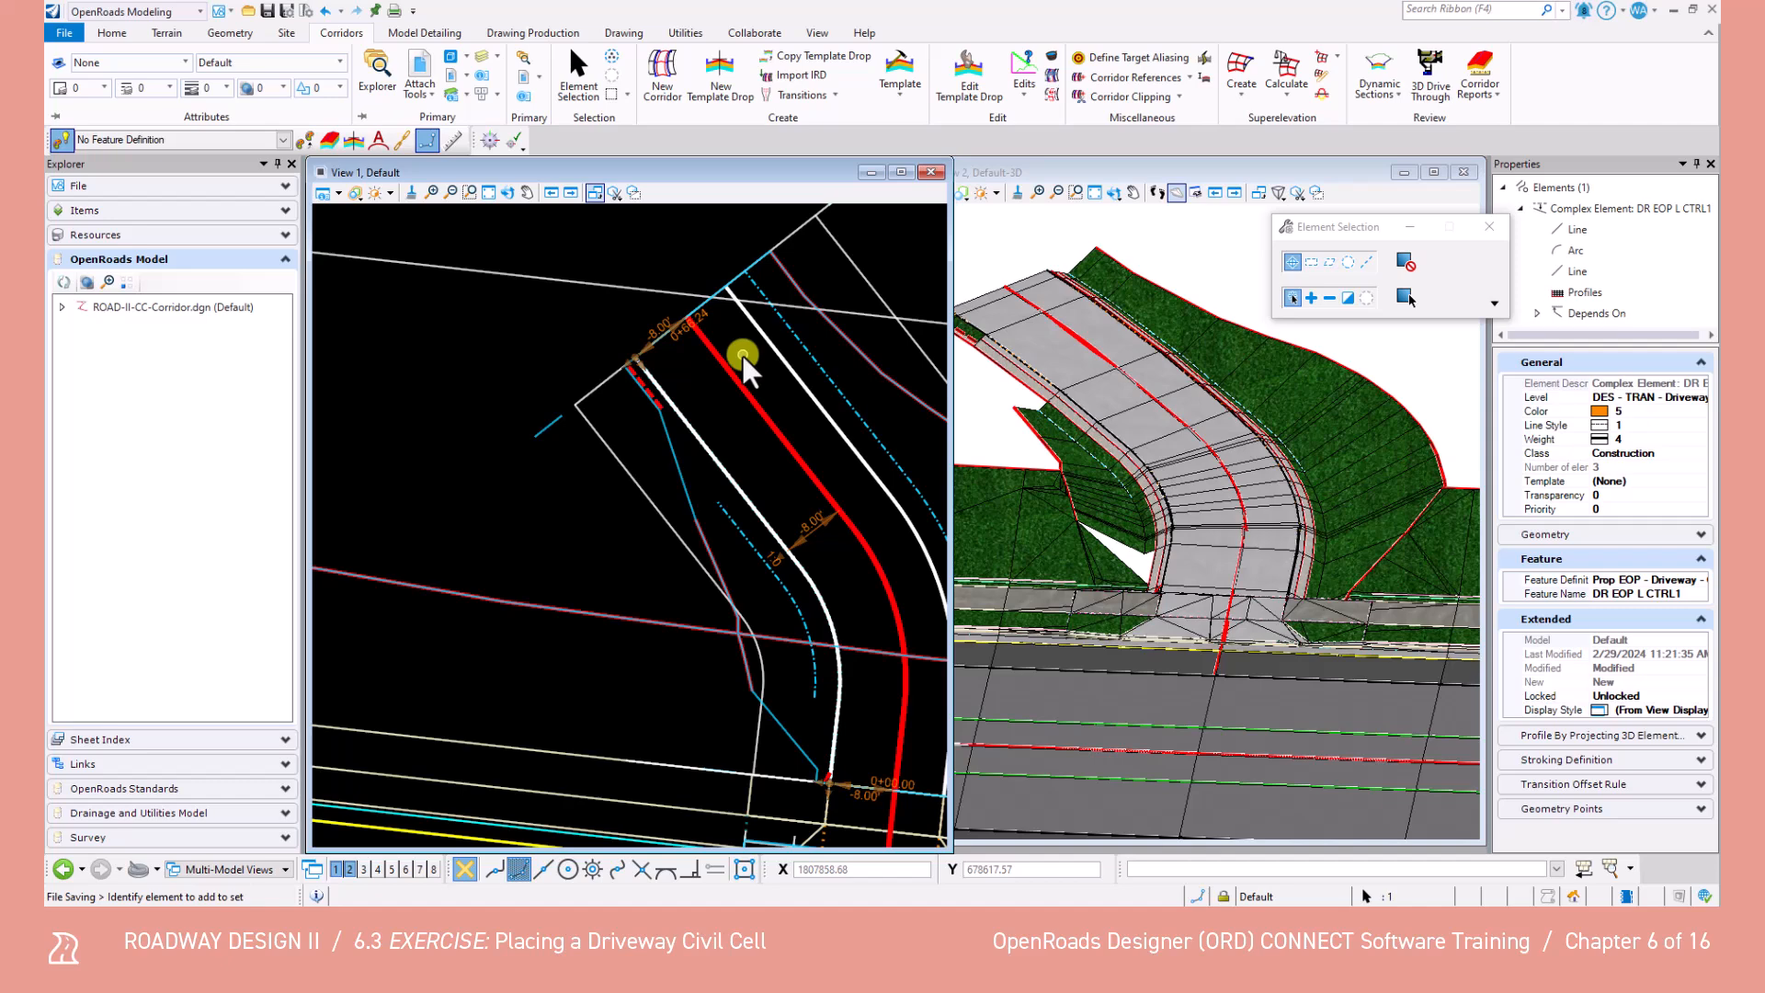
Turn off the DES - MODEL - Lines - Pavement Edge level in View 1 and move the level display clear of the drawing.
{"action": "left_click", "coordinate": [481, 57]}
{"action": "left_click", "coordinate": [323, 656]}
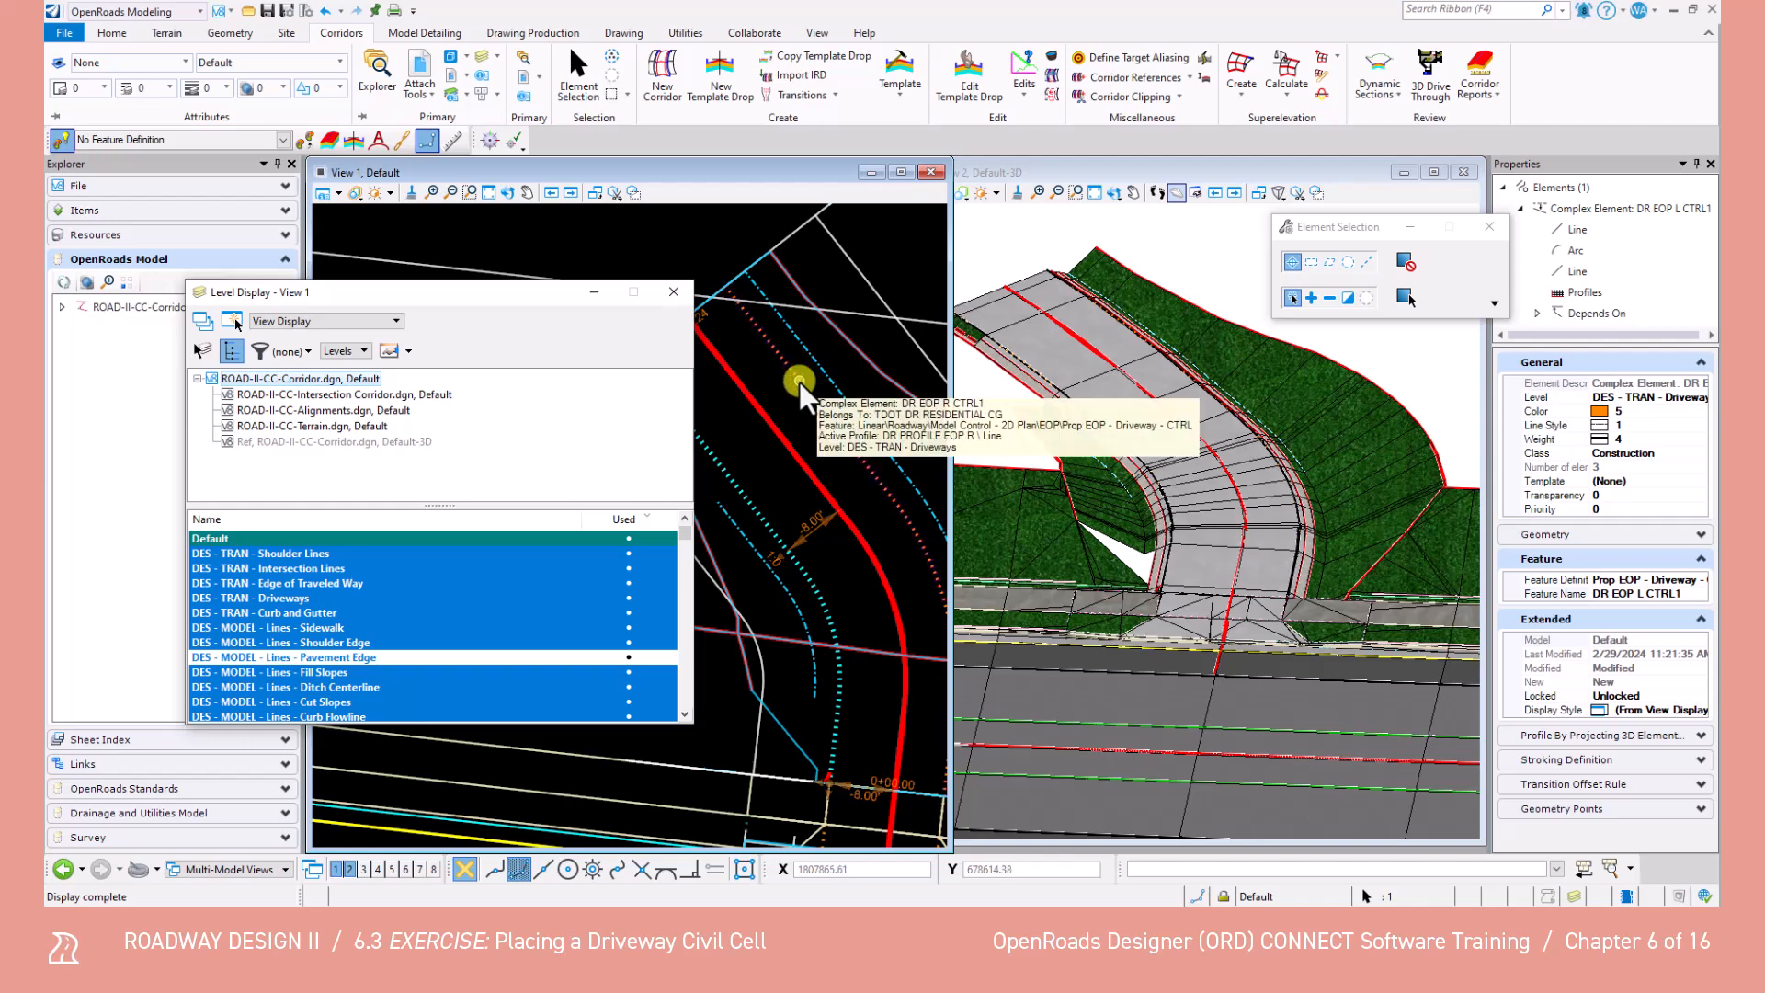
{"action": "left_click_drag", "start_coordinate": [465, 287], "coordinate": [378, 265]}
Try to add the right edge-of-pavement control line as a corridor reference to the driveway corridor.
{"action": "left_click", "coordinate": [1136, 78]}
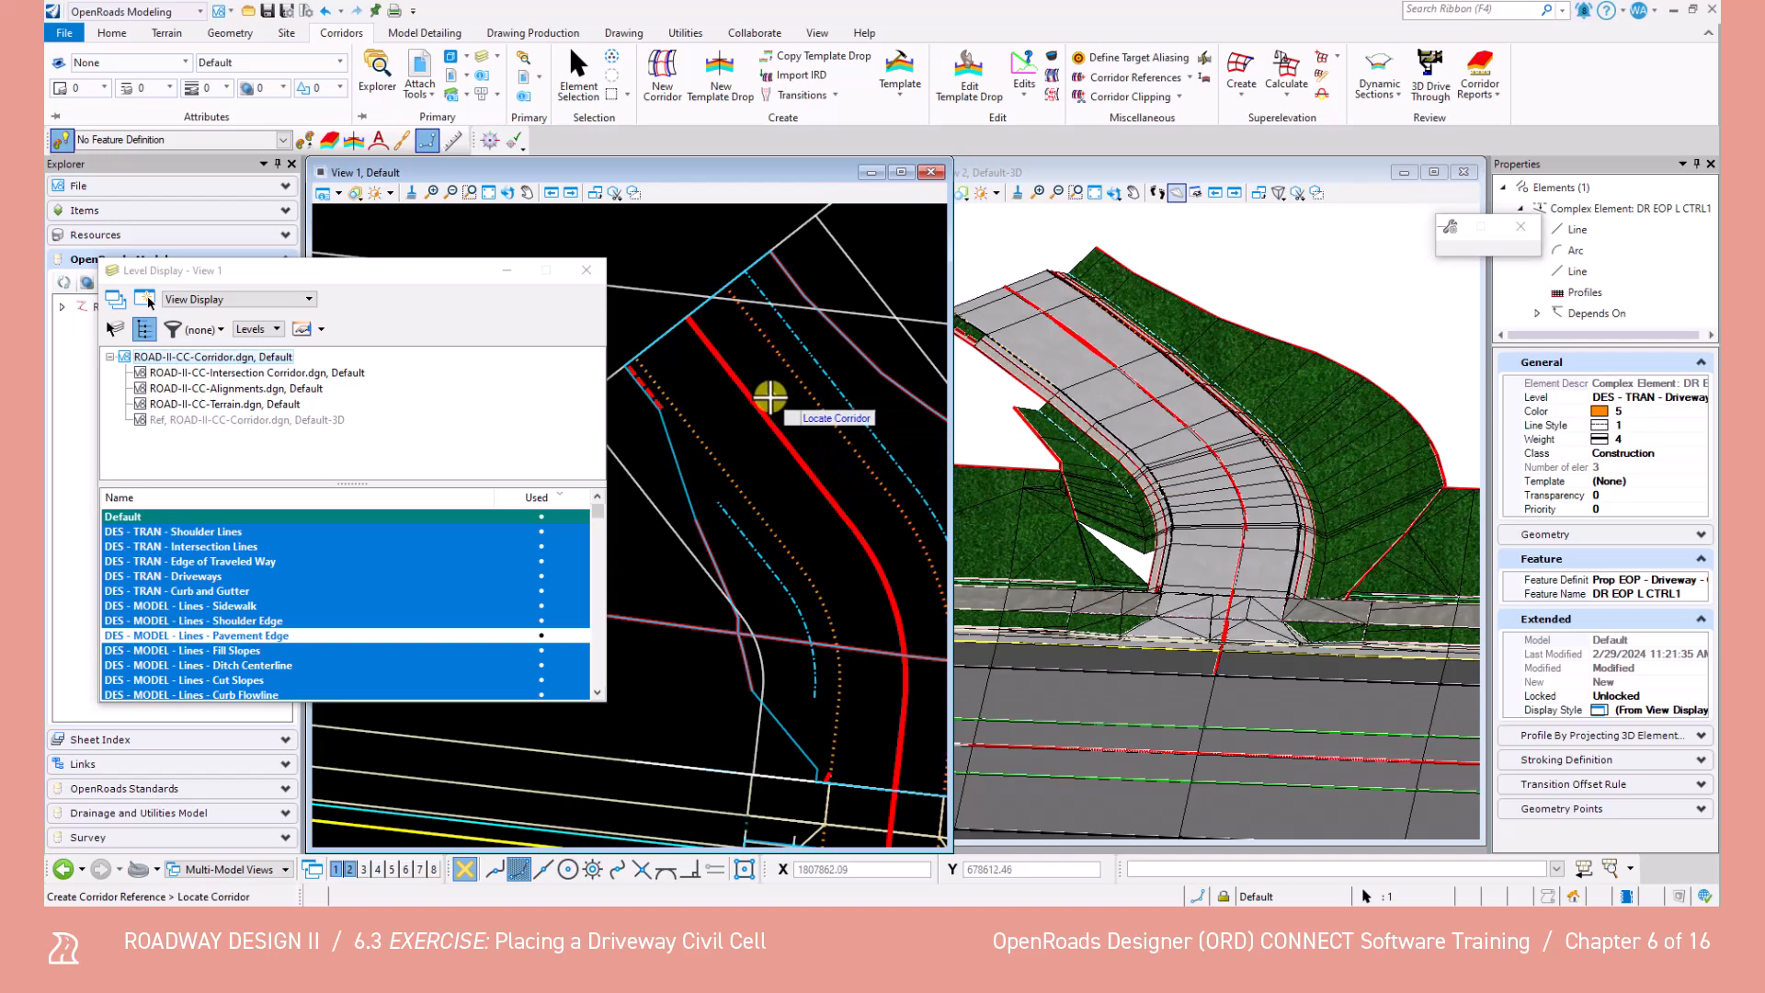
{"action": "scroll", "coordinate": [790, 390], "scroll_direction": "down", "scroll_amount": 2}
{"action": "left_click", "coordinate": [663, 406]}
{"action": "left_click", "coordinate": [731, 398]}
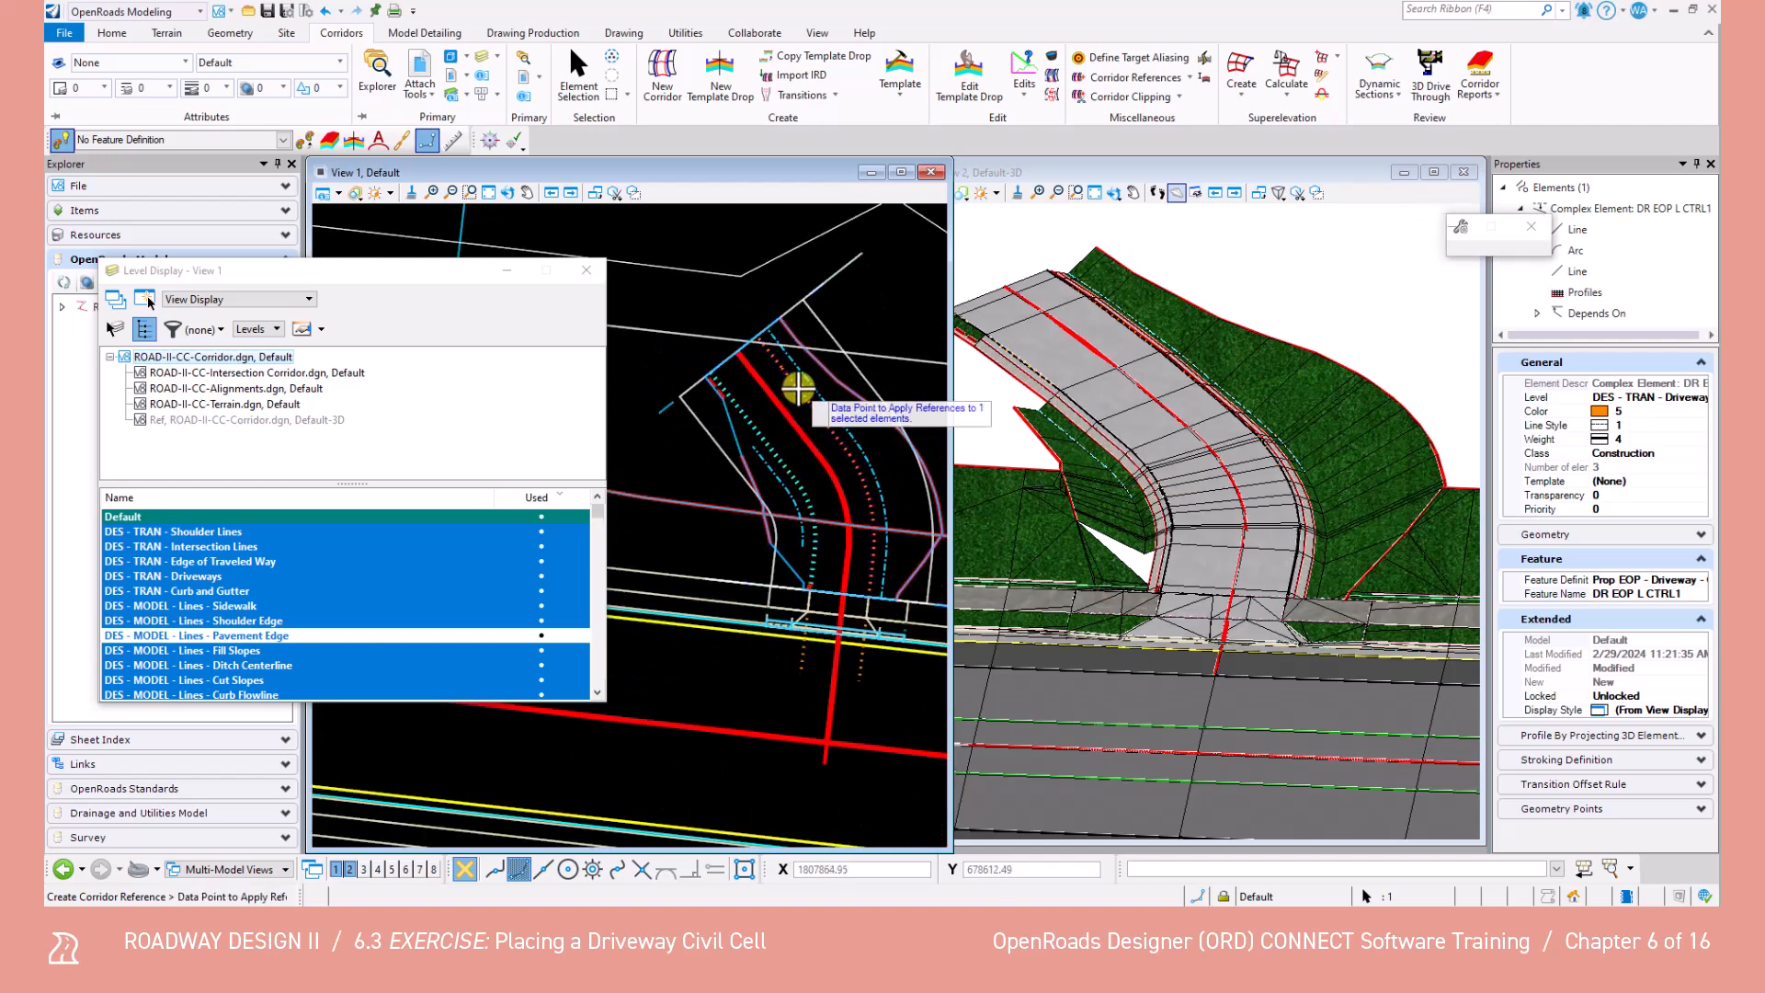
{"action": "left_click", "coordinate": [799, 387]}
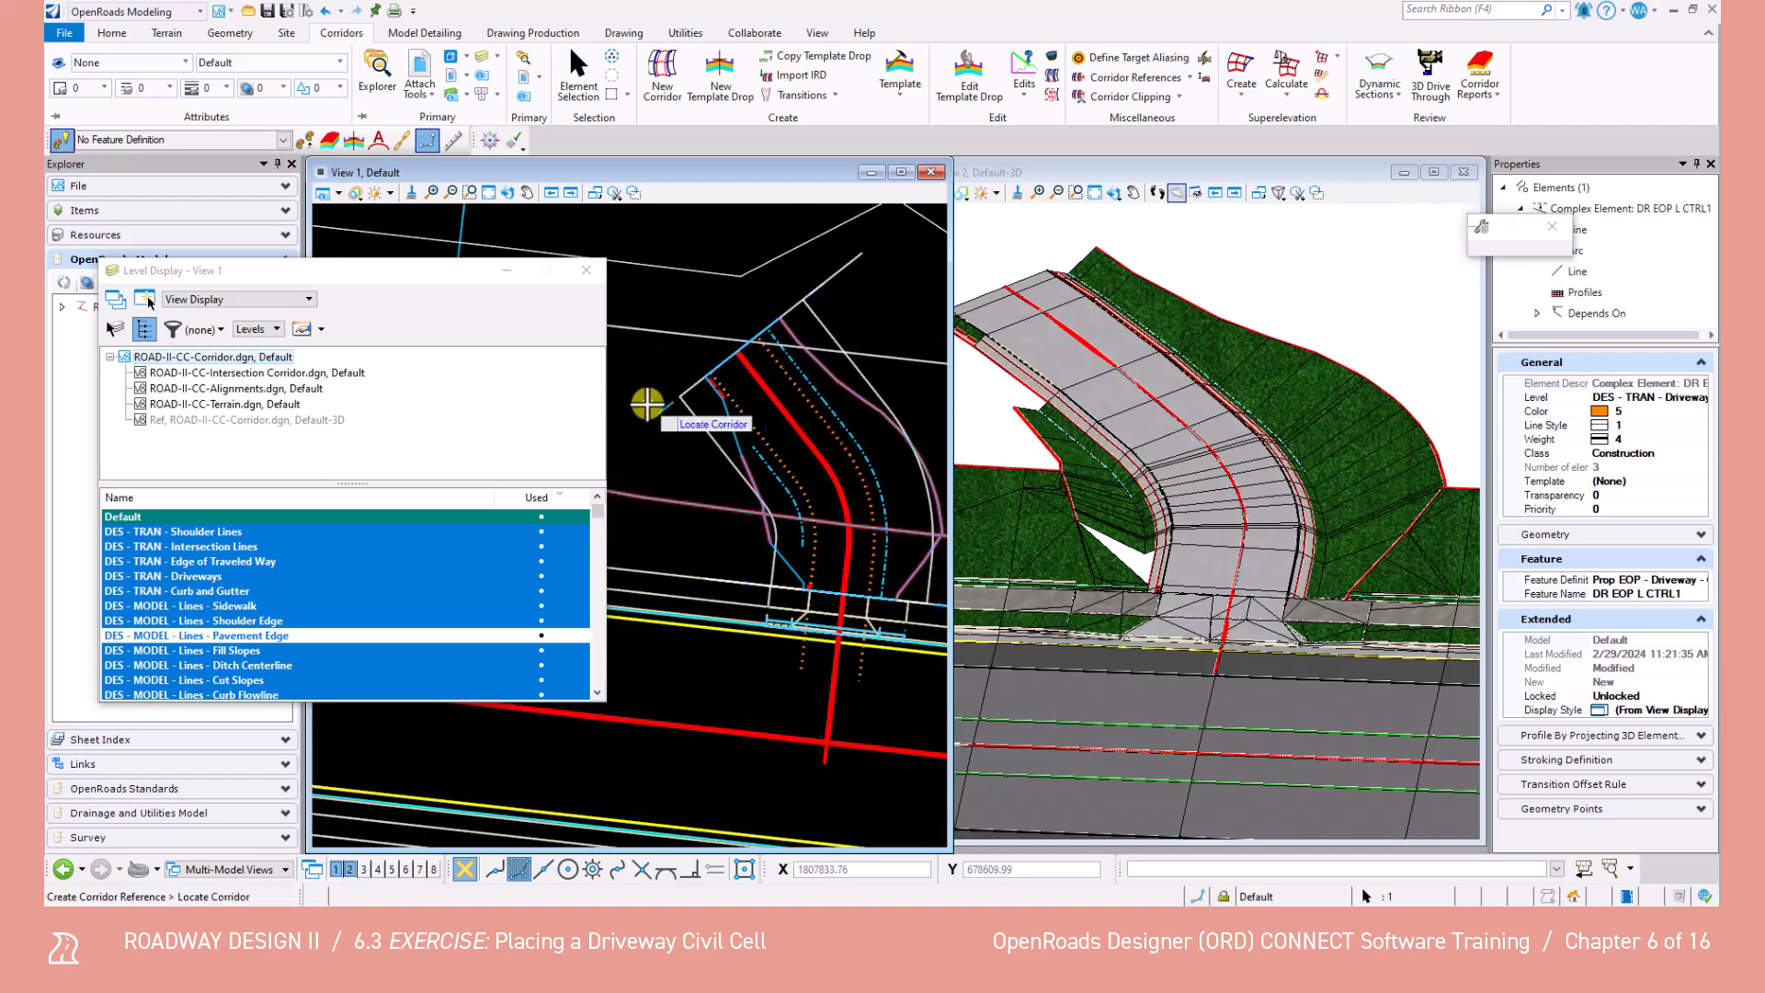
{"action": "left_click", "coordinate": [668, 412]}
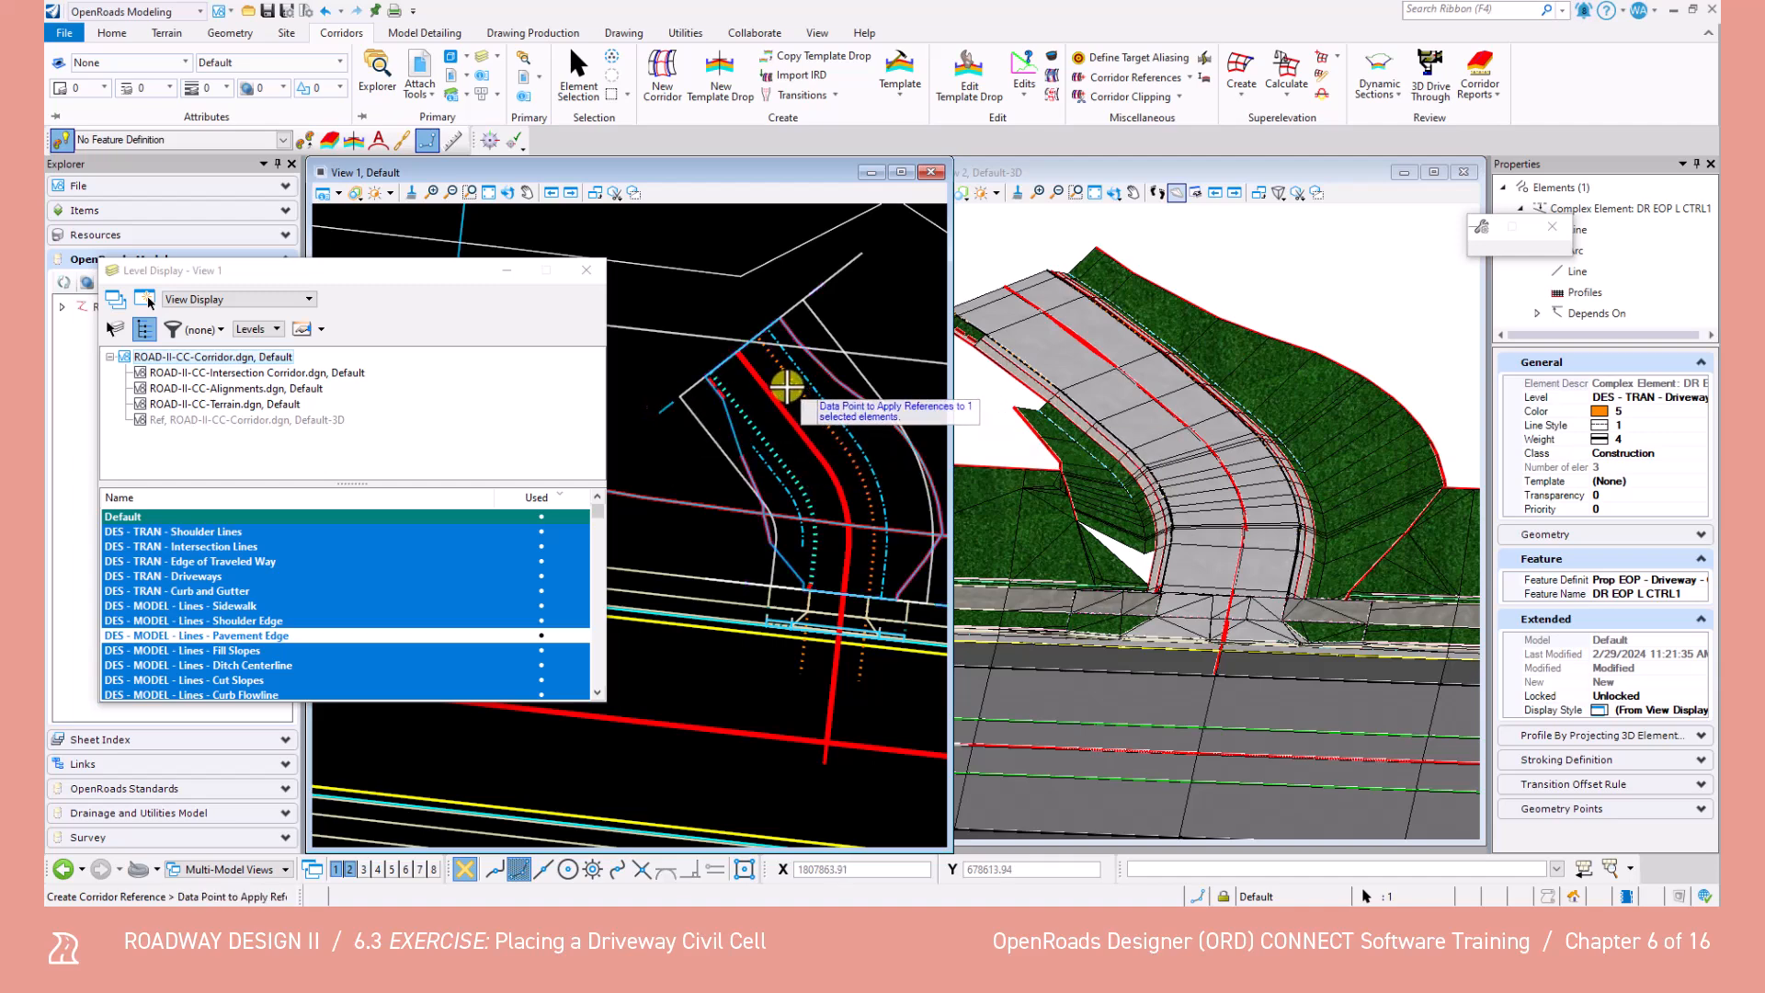
{"action": "left_click", "coordinate": [787, 387]}
{"action": "left_click", "coordinate": [1189, 77]}
{"action": "left_click", "coordinate": [1184, 97]}
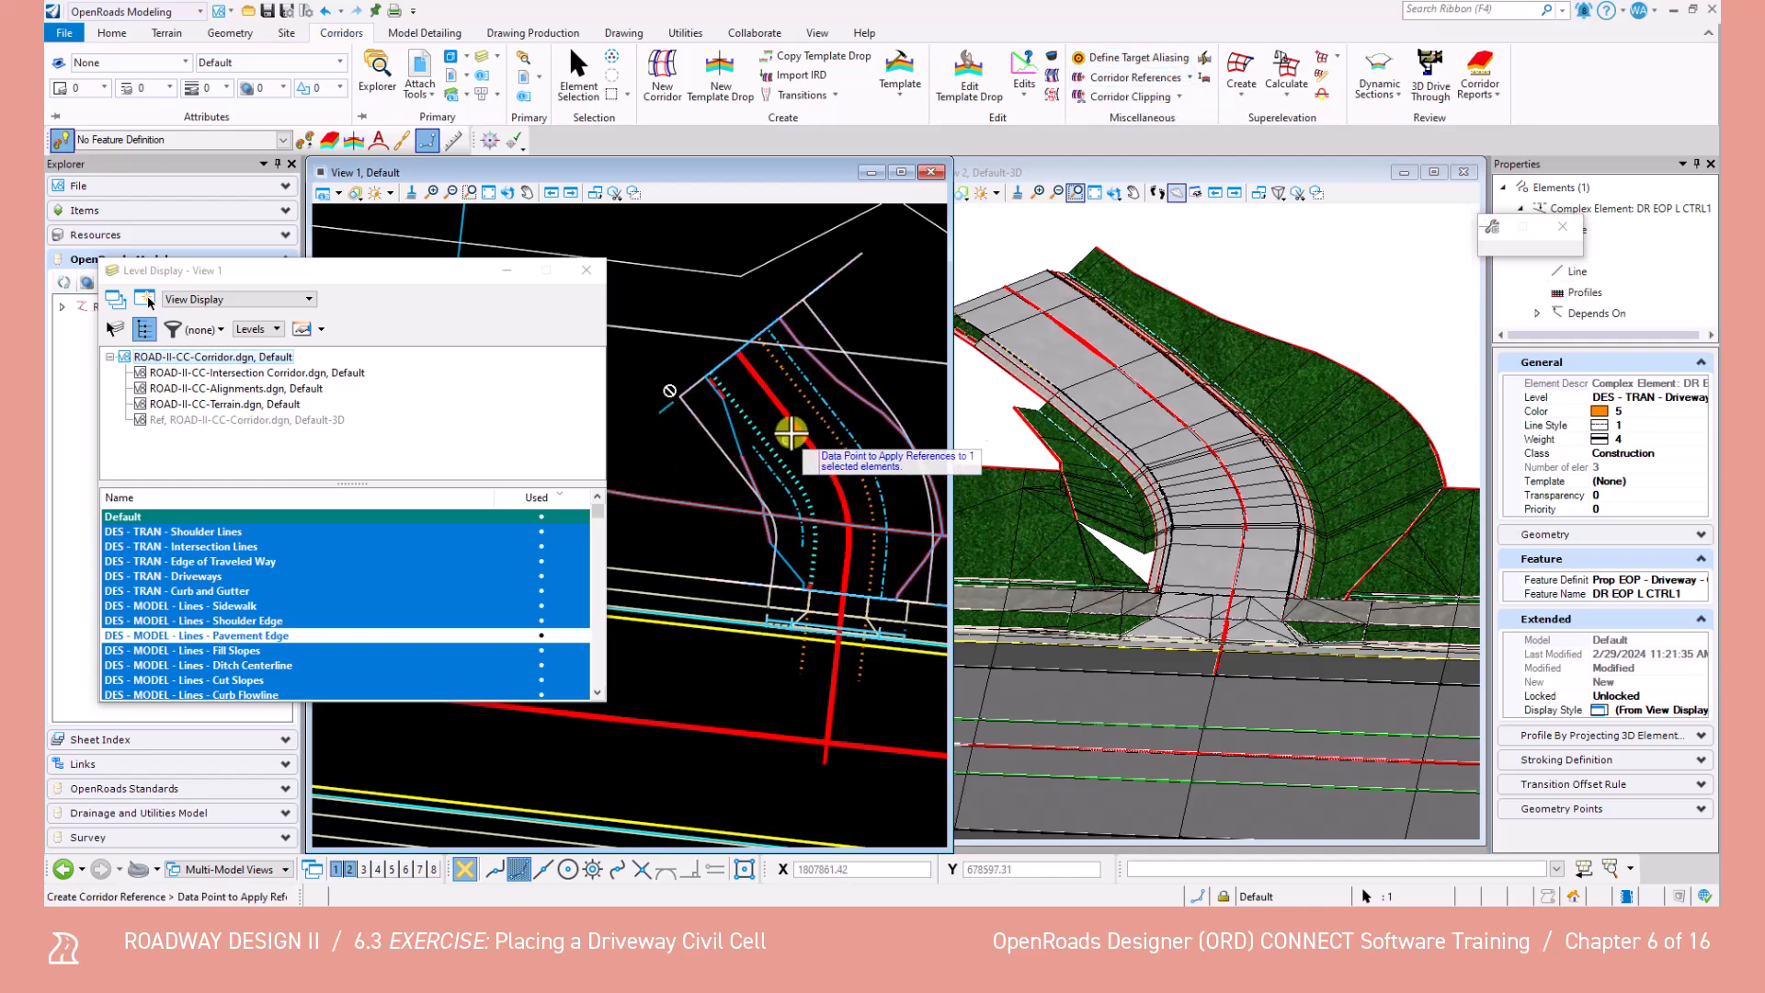
{"action": "left_click", "coordinate": [802, 404]}
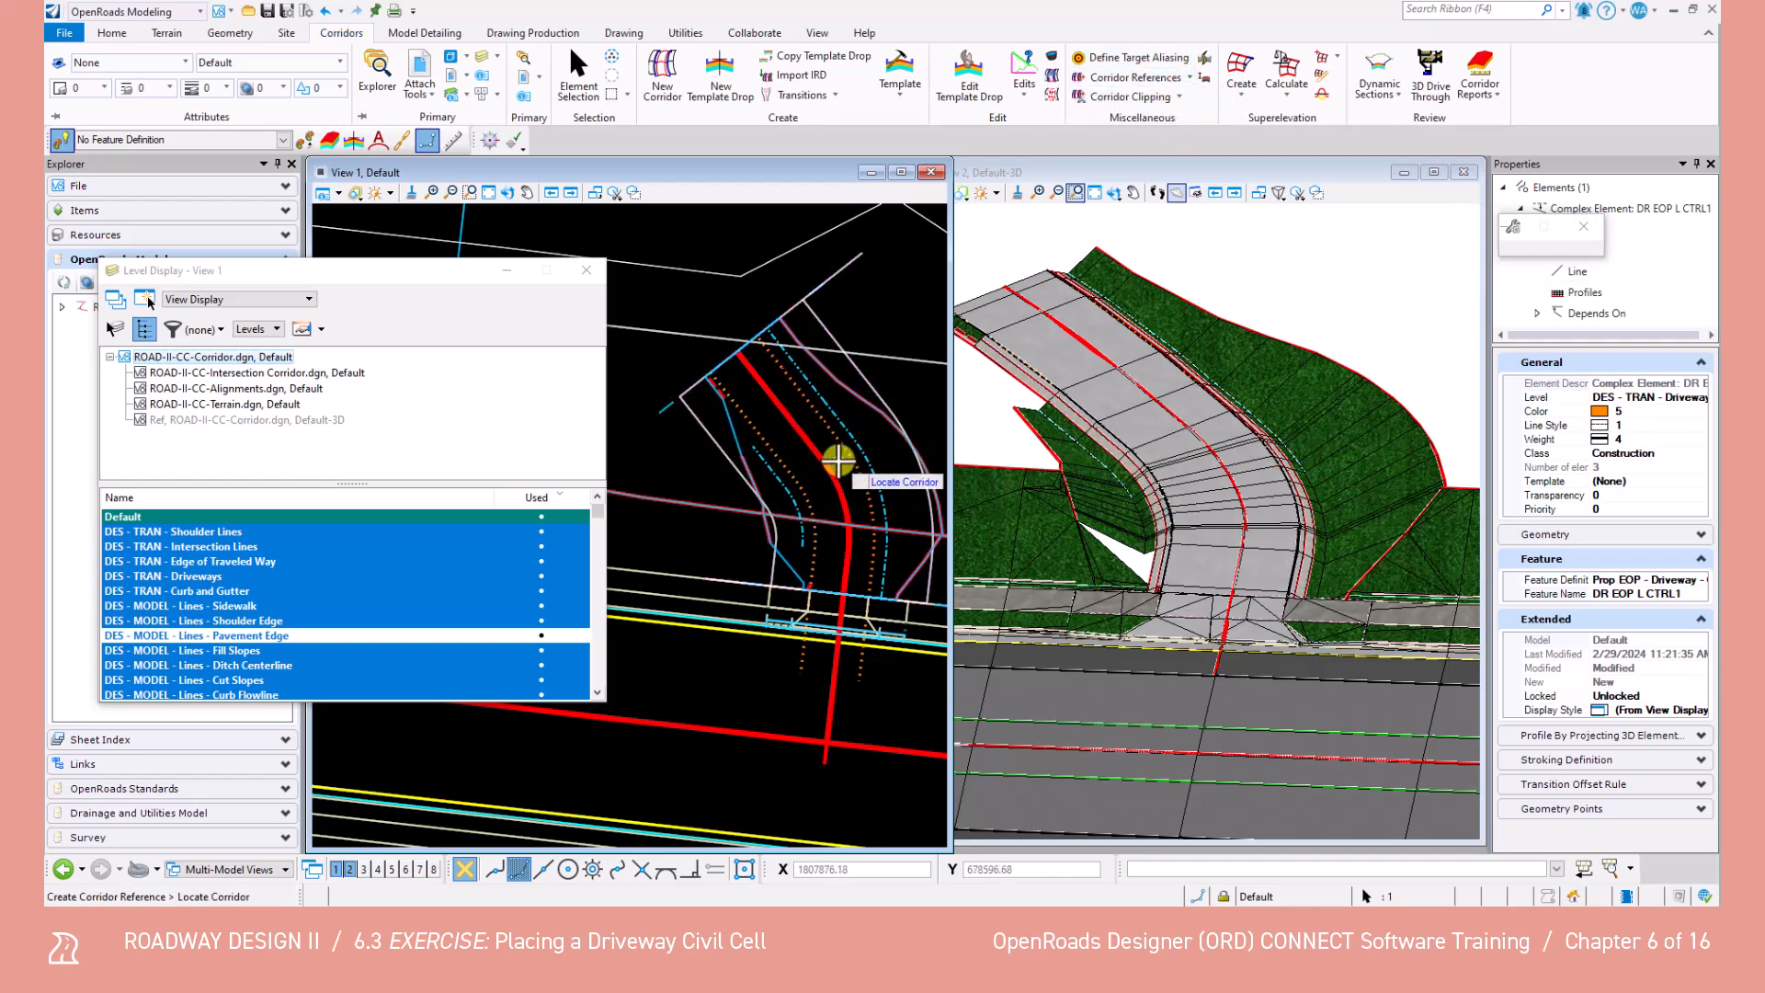
{"action": "left_click", "coordinate": [842, 455]}
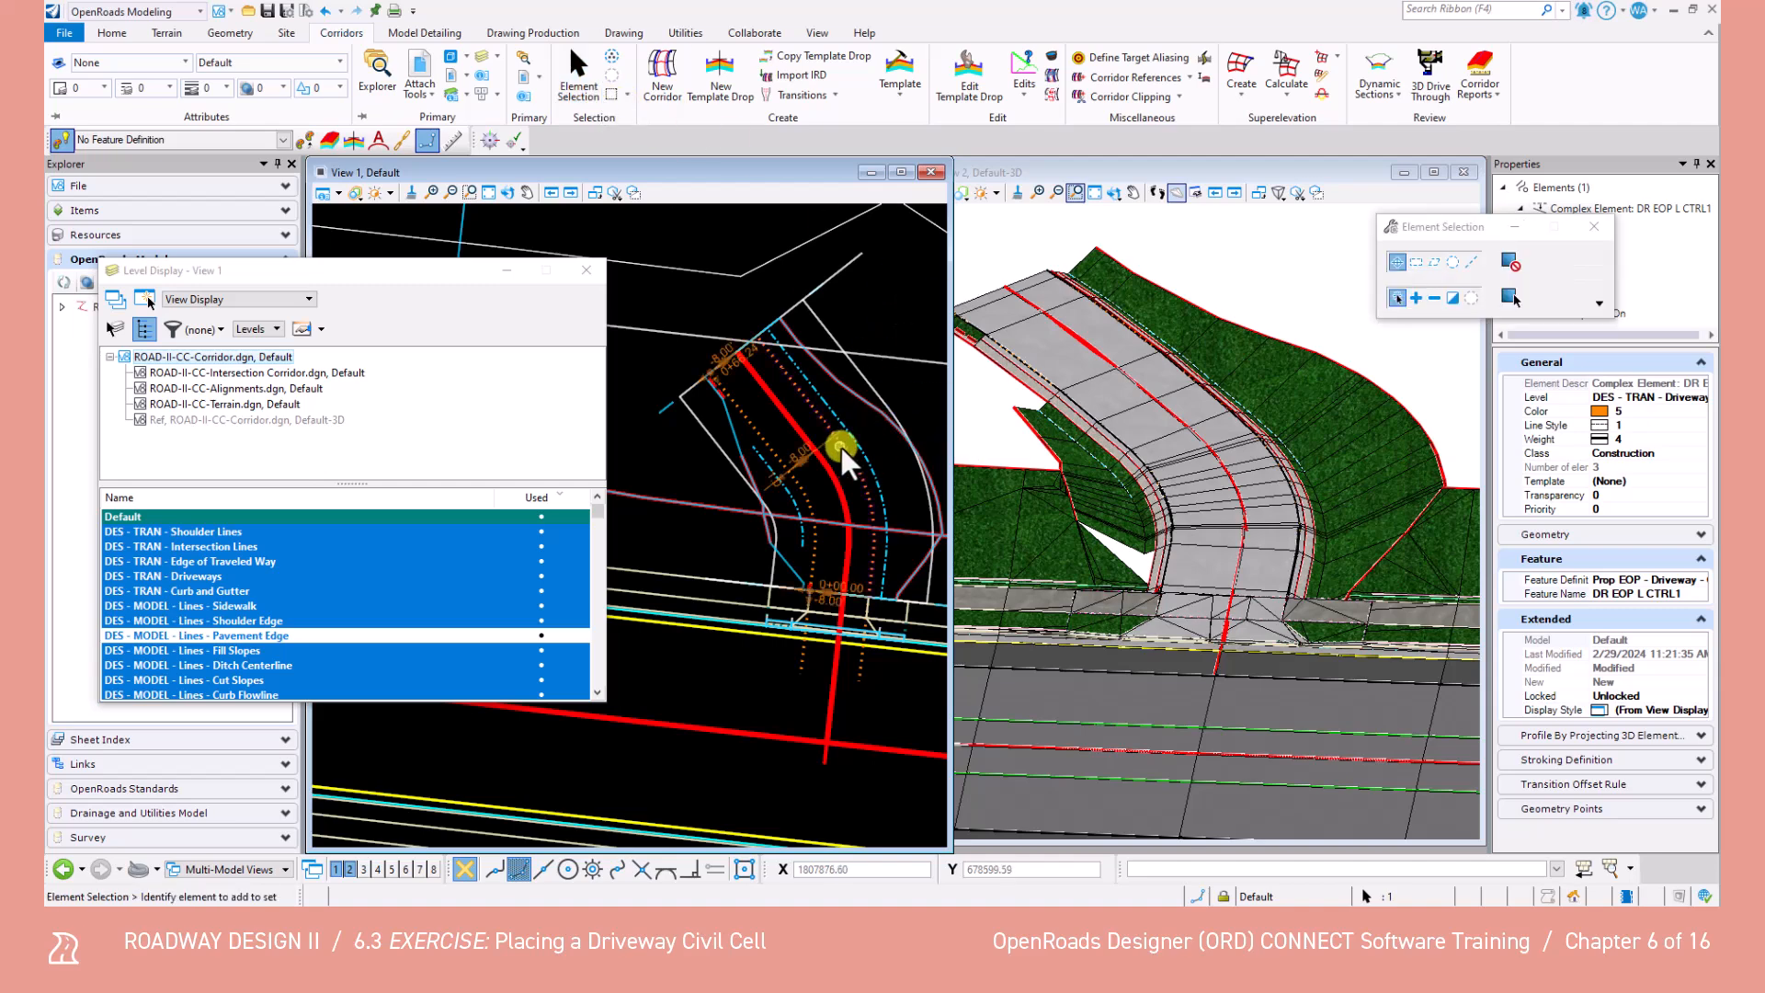
Set the offset of the DR EOP R CTRL1 control line from the driveway centerline to 8, and close the level display.
{"action": "scroll", "coordinate": [841, 455], "scroll_direction": "up", "scroll_amount": 3}
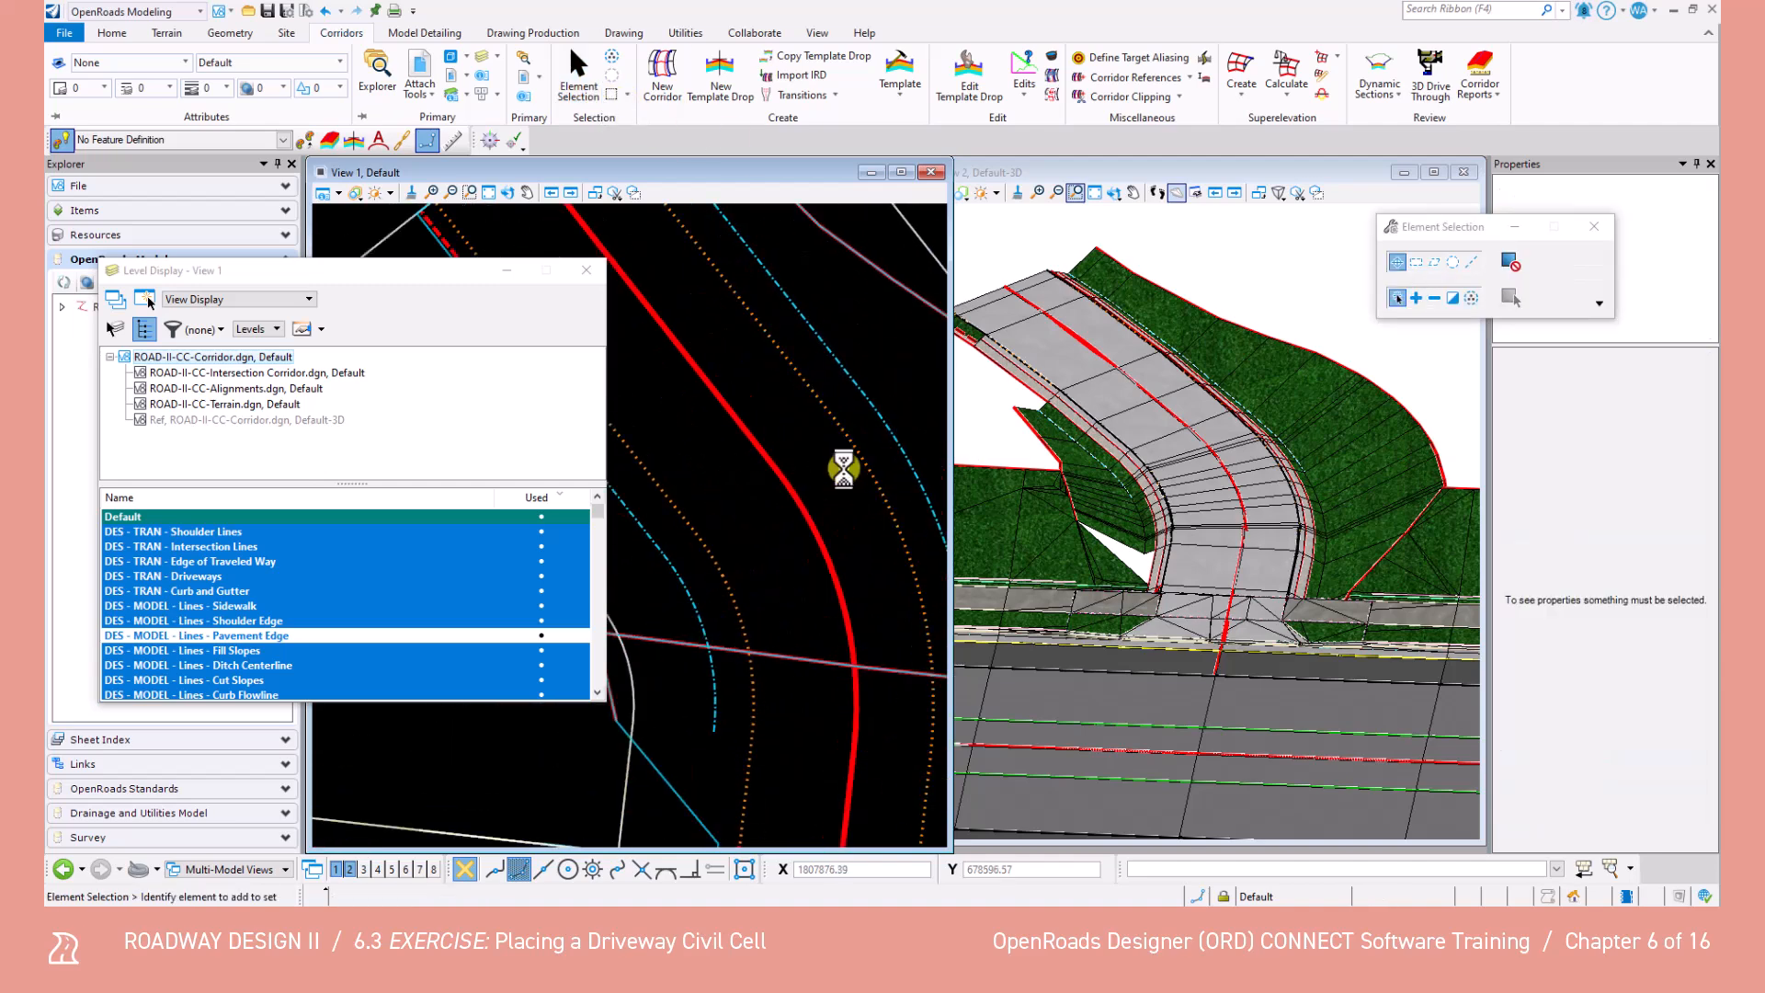
{"action": "left_click", "coordinate": [813, 467]}
{"action": "type", "text": "8"}
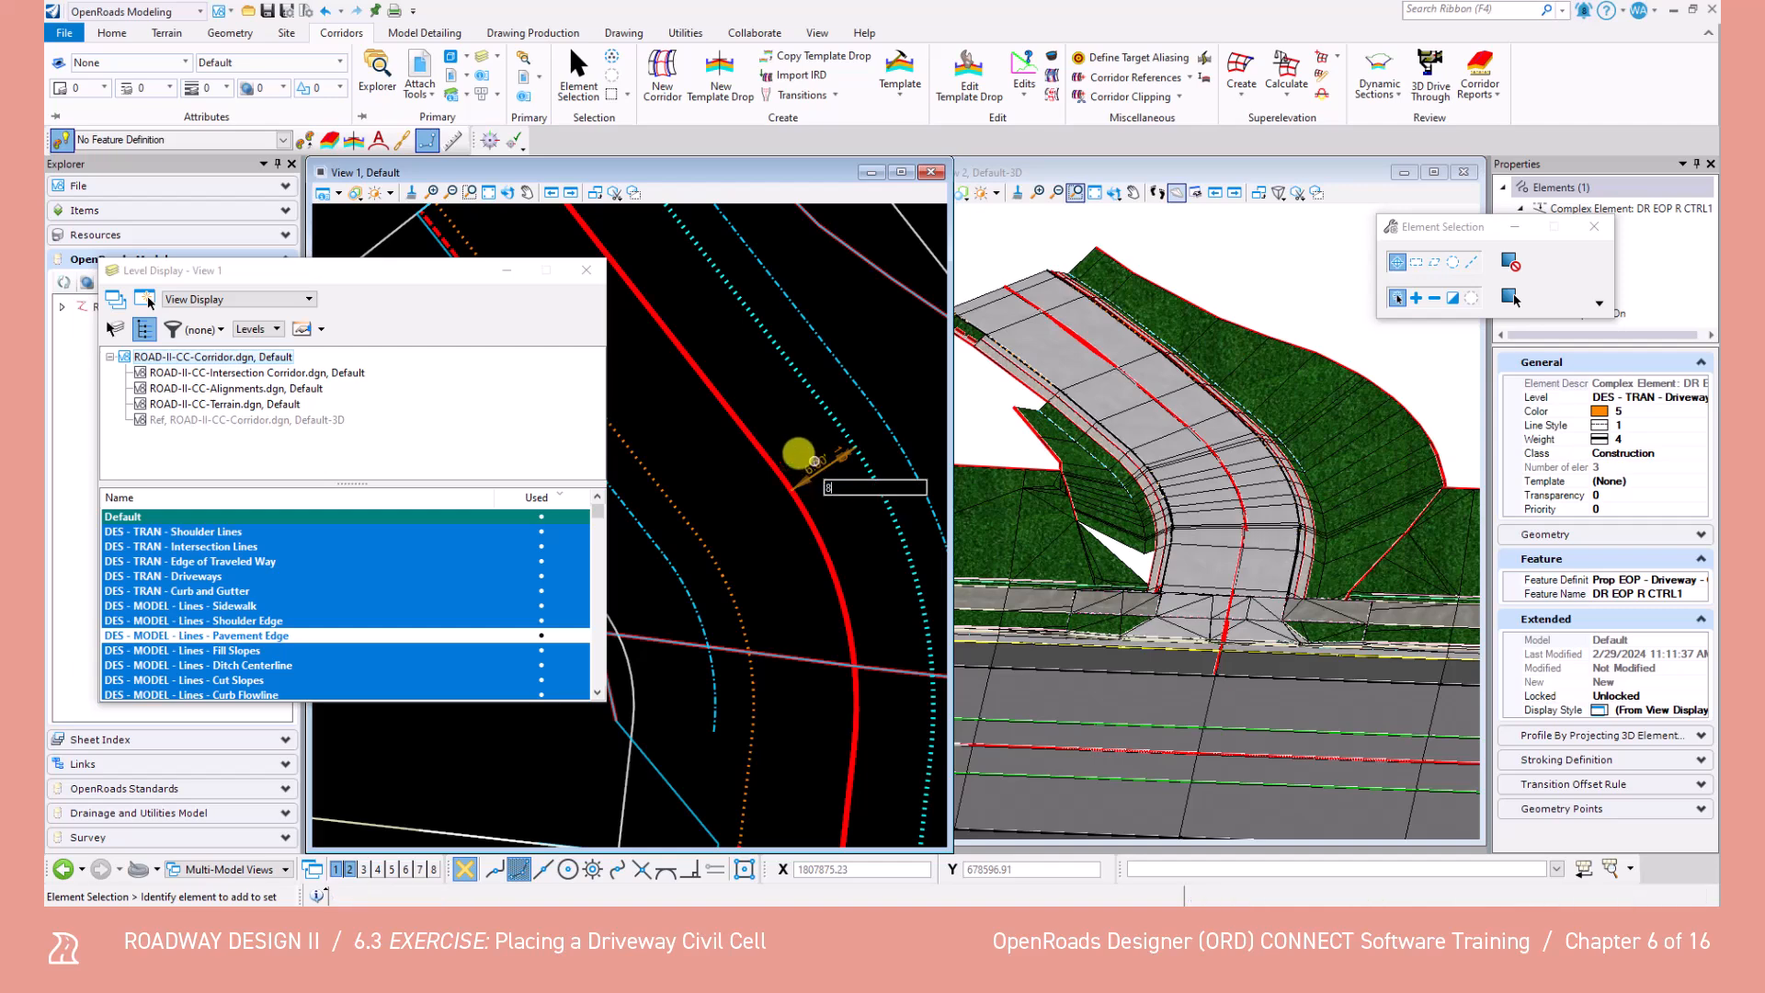
{"action": "key", "text": "Return"}
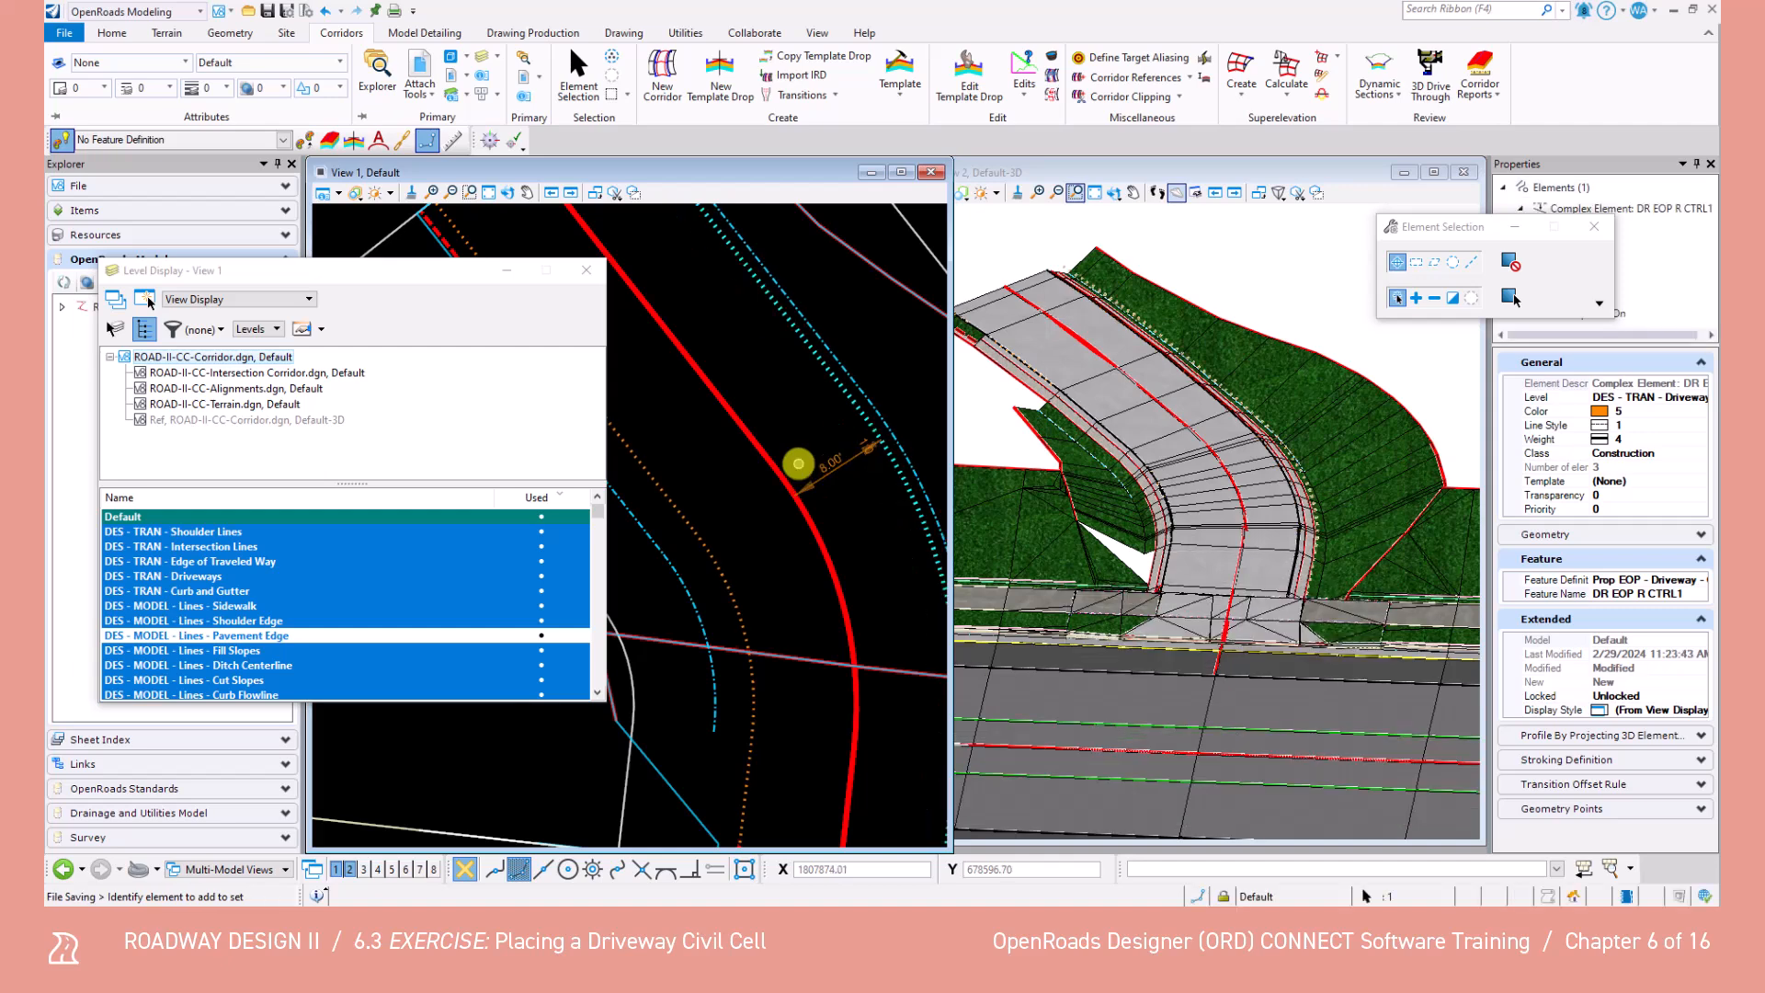
{"action": "scroll", "coordinate": [798, 464], "scroll_direction": "down", "scroll_amount": 2}
{"action": "key", "text": "Escape"}
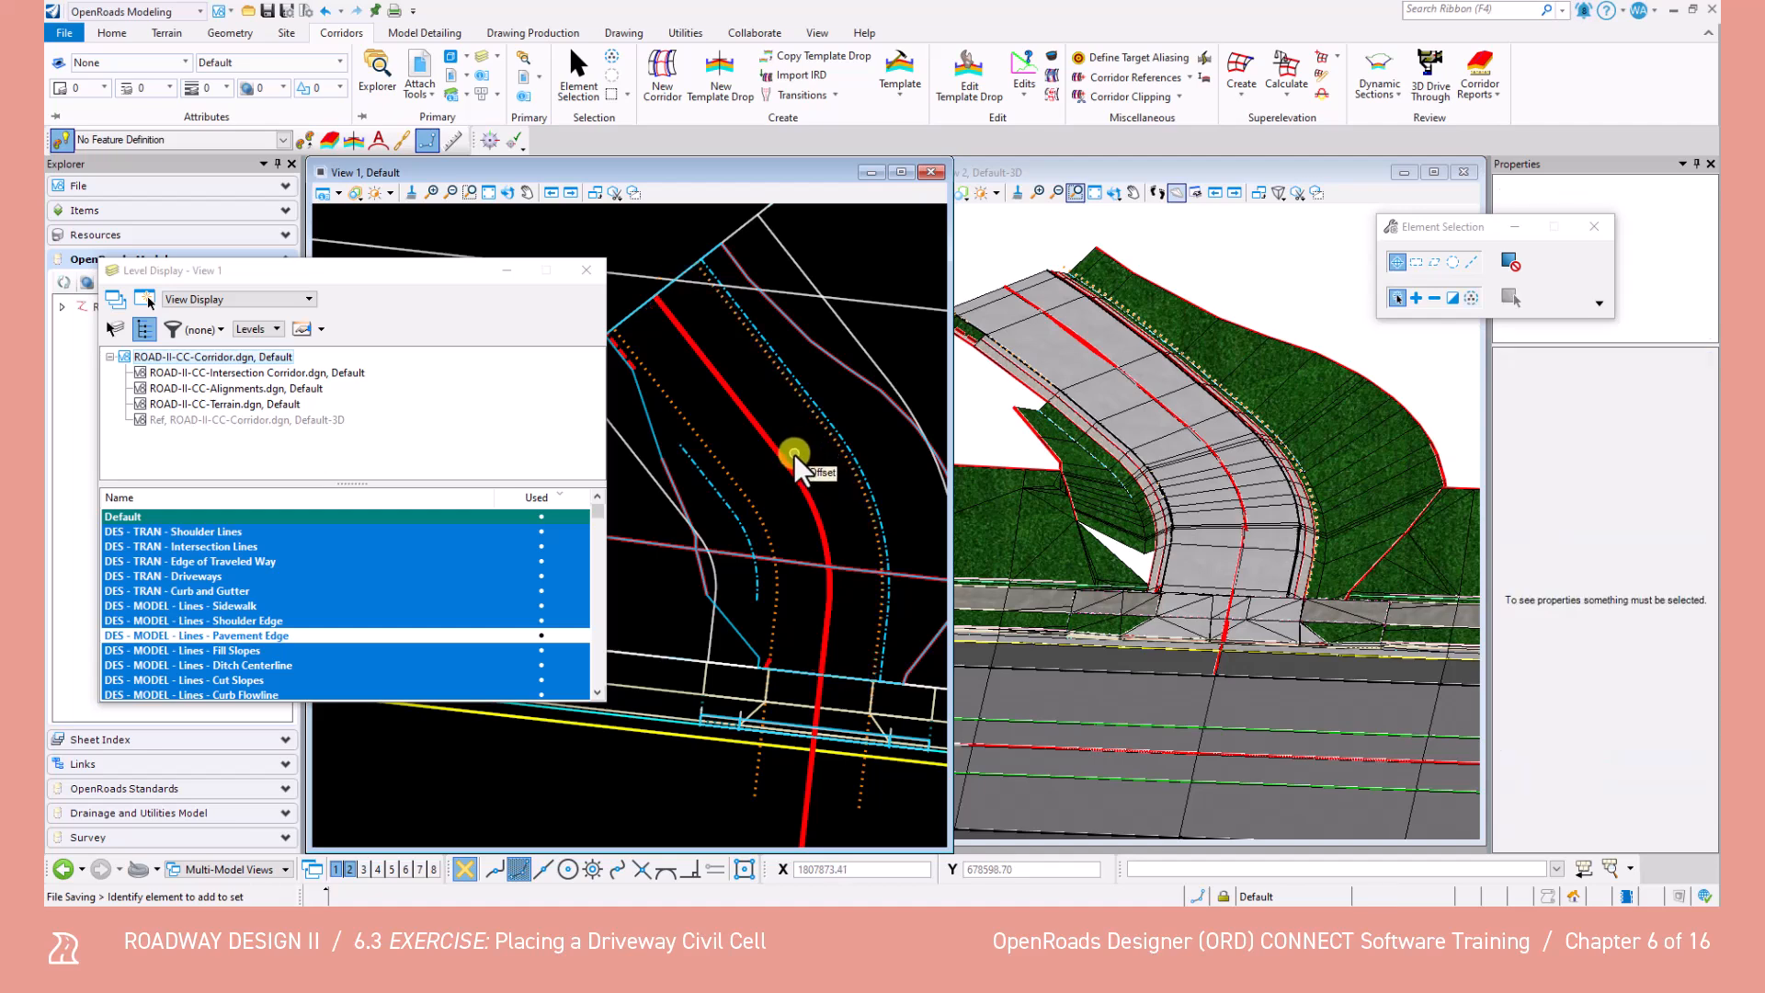
{"action": "left_click", "coordinate": [587, 272]}
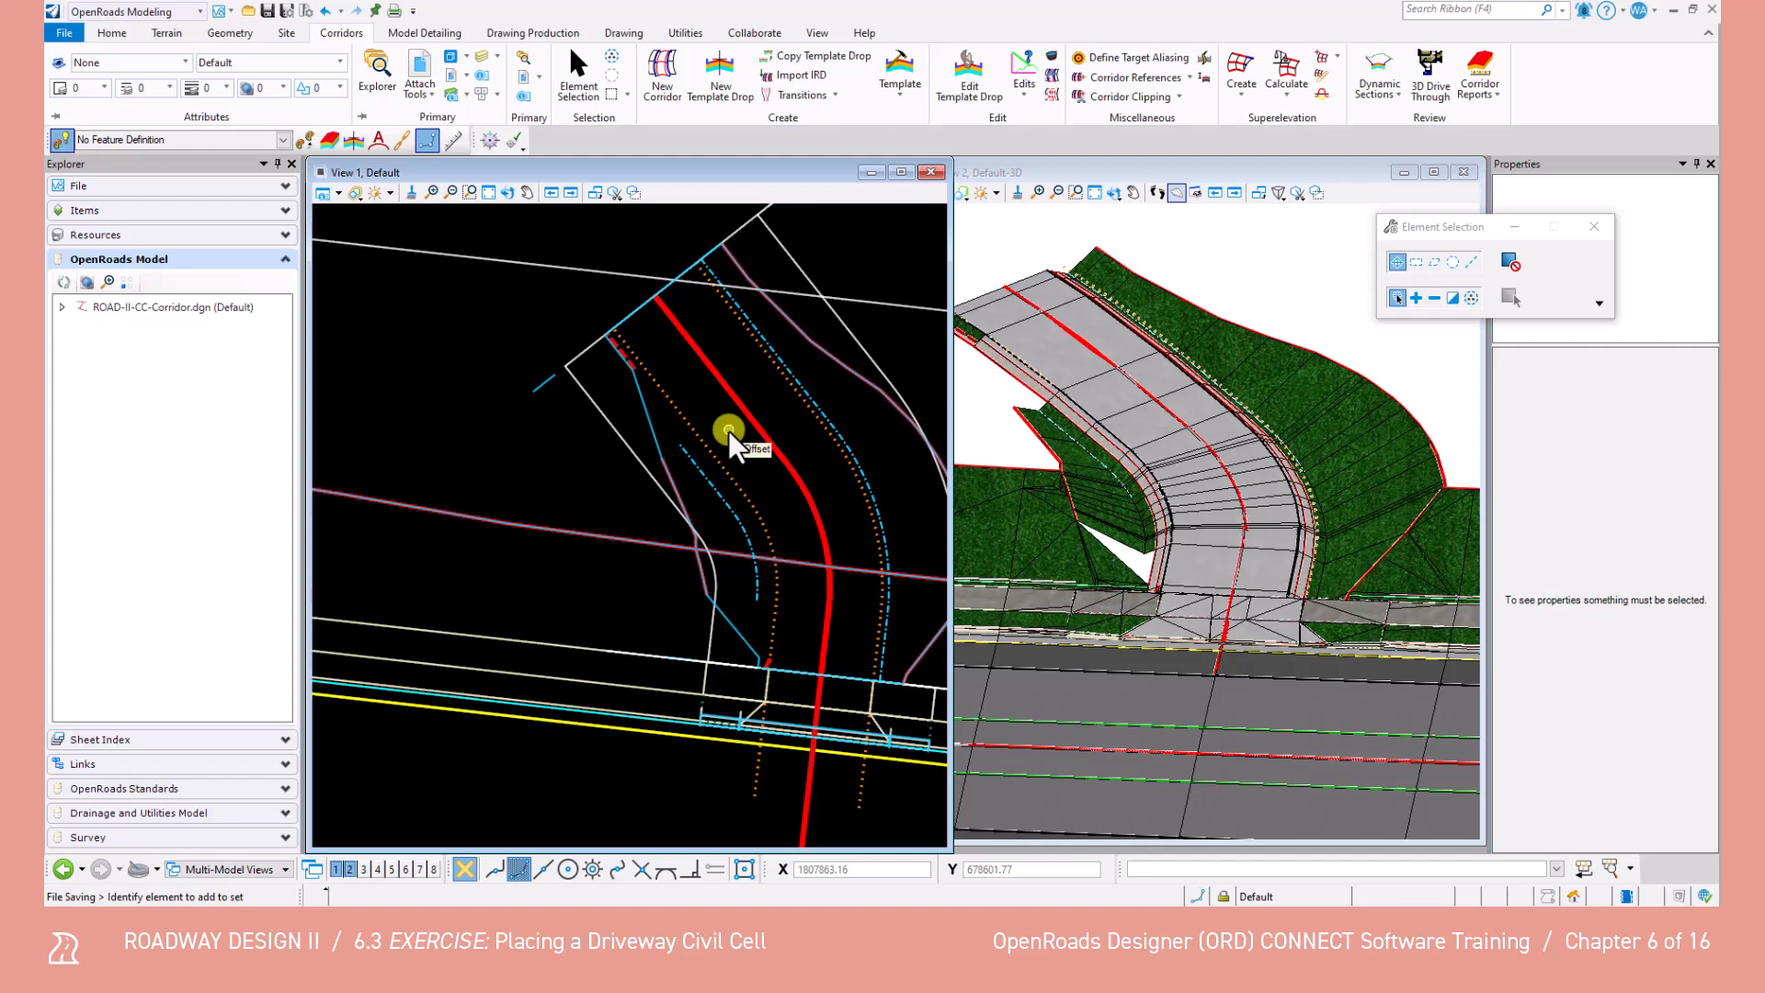
{"action": "left_click", "coordinate": [579, 71]}
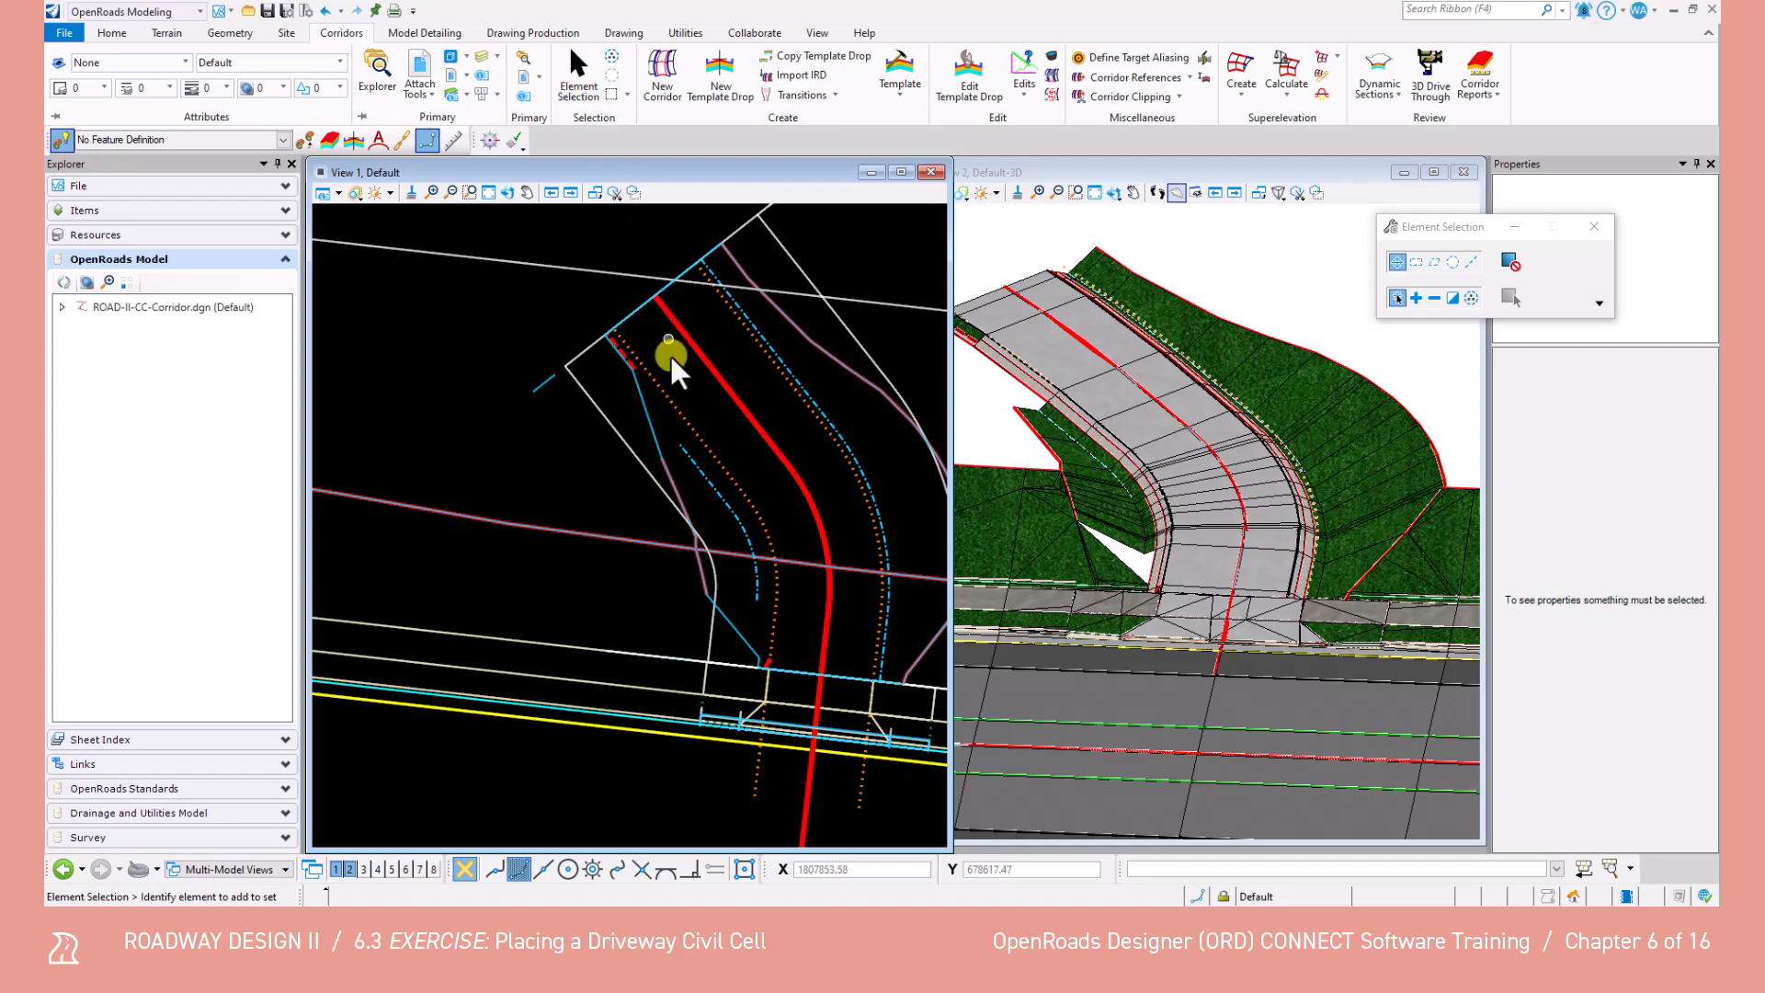
Open the profile model of the DR EOP L CTRL1 control line in View 3 and enlarge that view downward.
{"action": "left_click", "coordinate": [675, 415]}
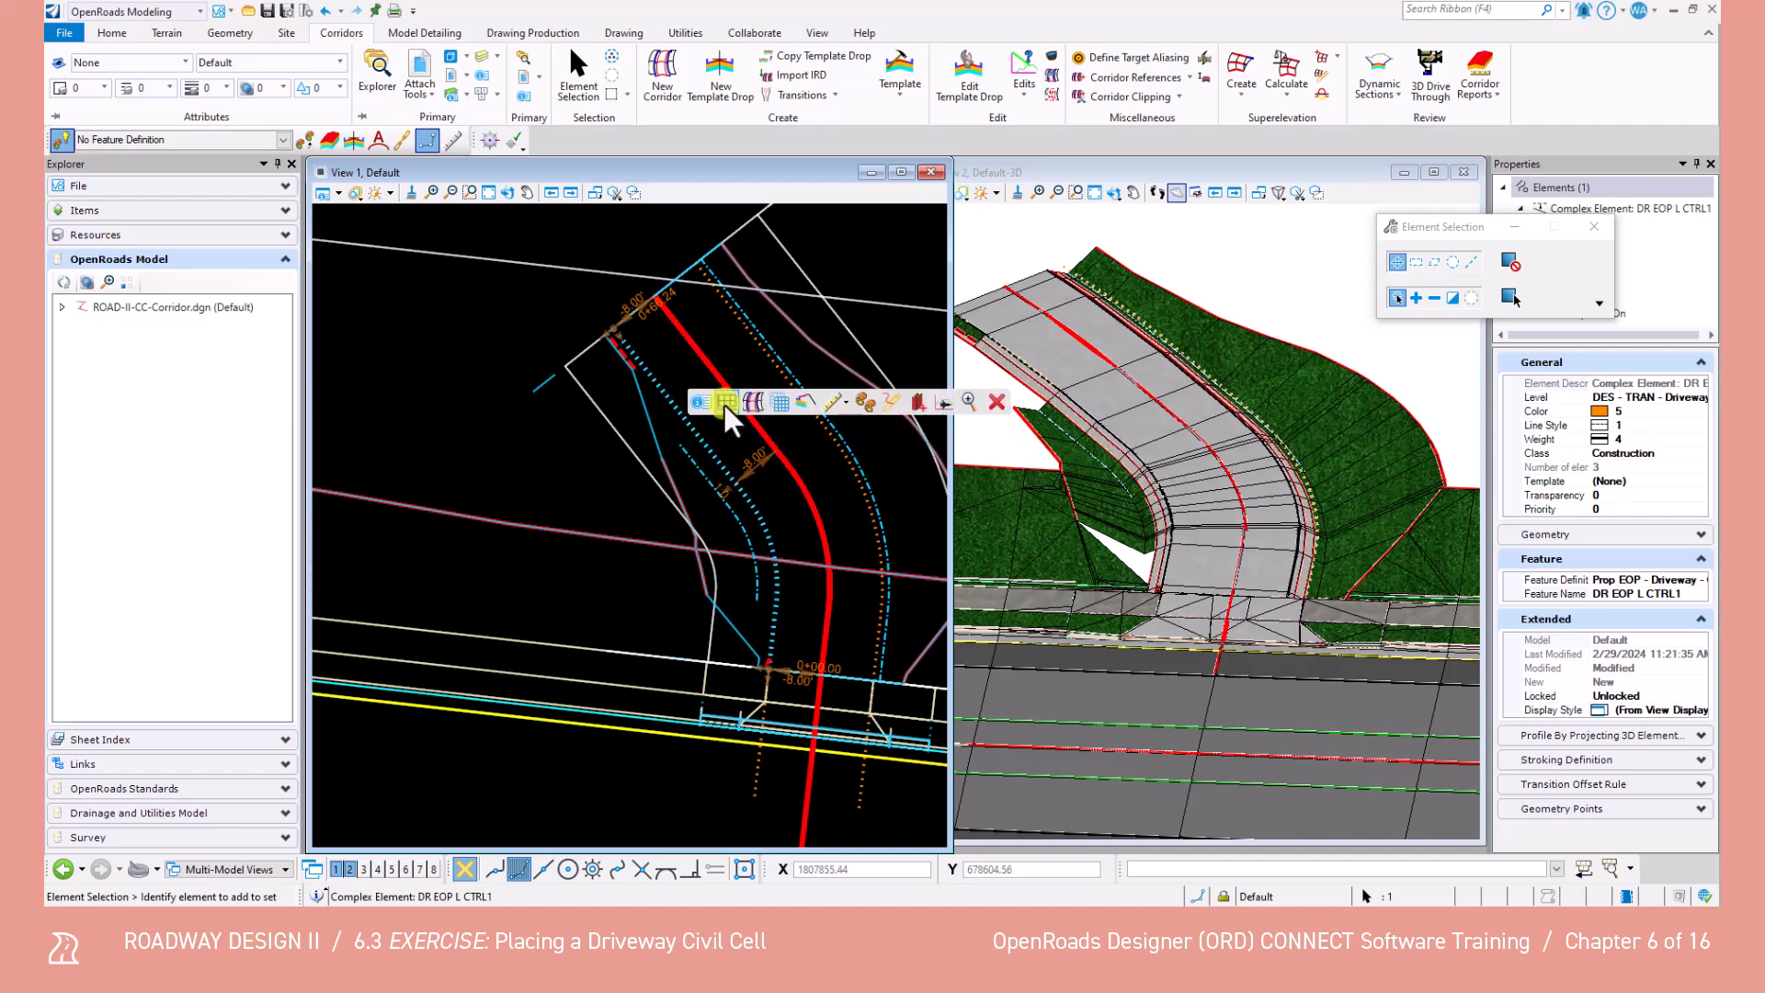
{"action": "left_click", "coordinate": [726, 402]}
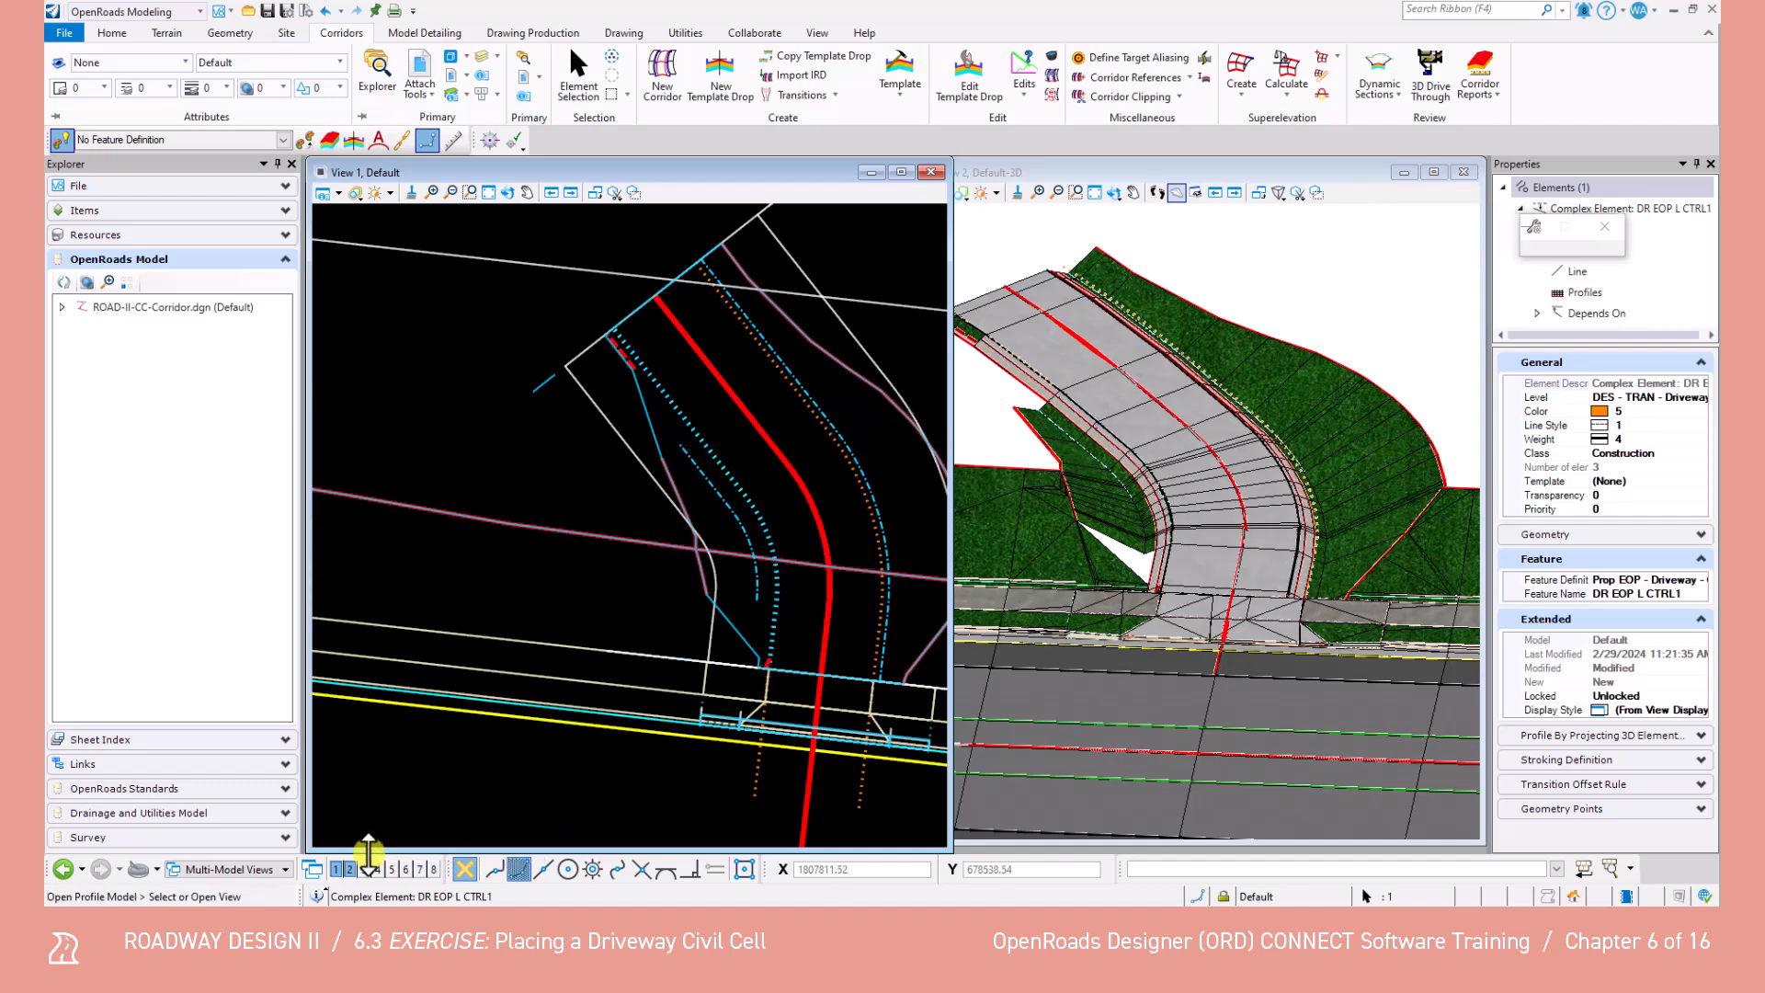
{"action": "left_click", "coordinate": [362, 870]}
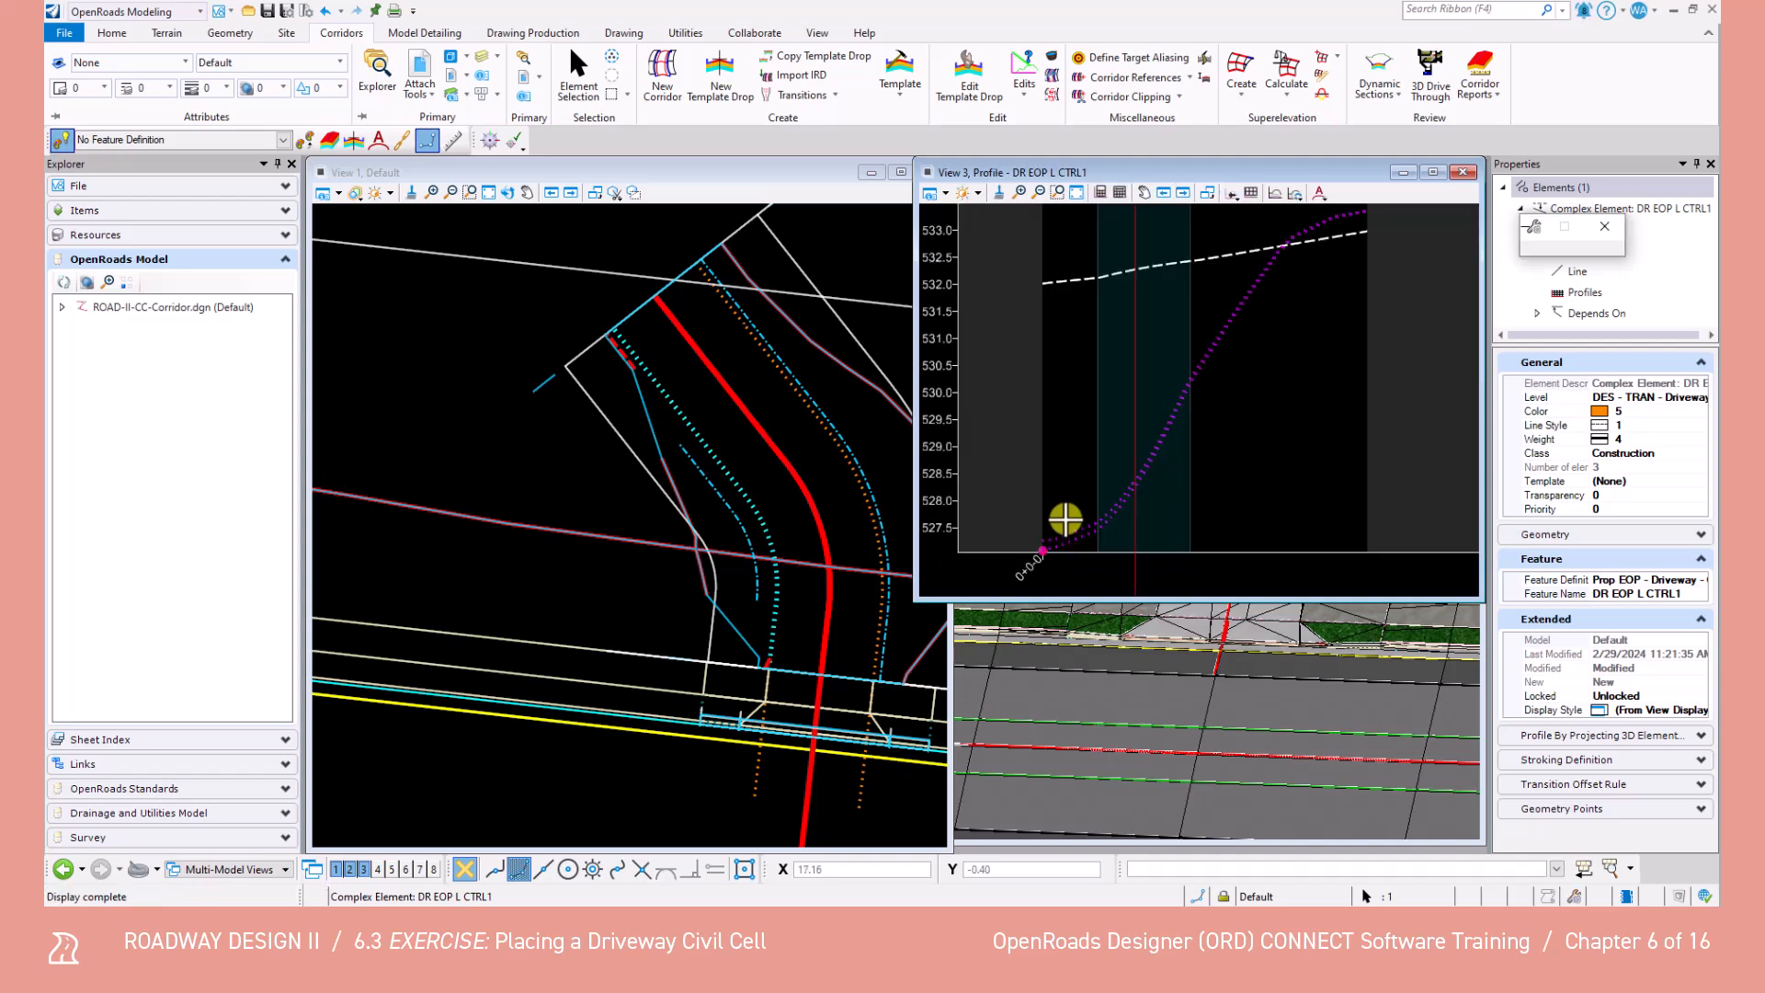
{"action": "left_click_drag", "start_coordinate": [1088, 598], "coordinate": [1087, 786]}
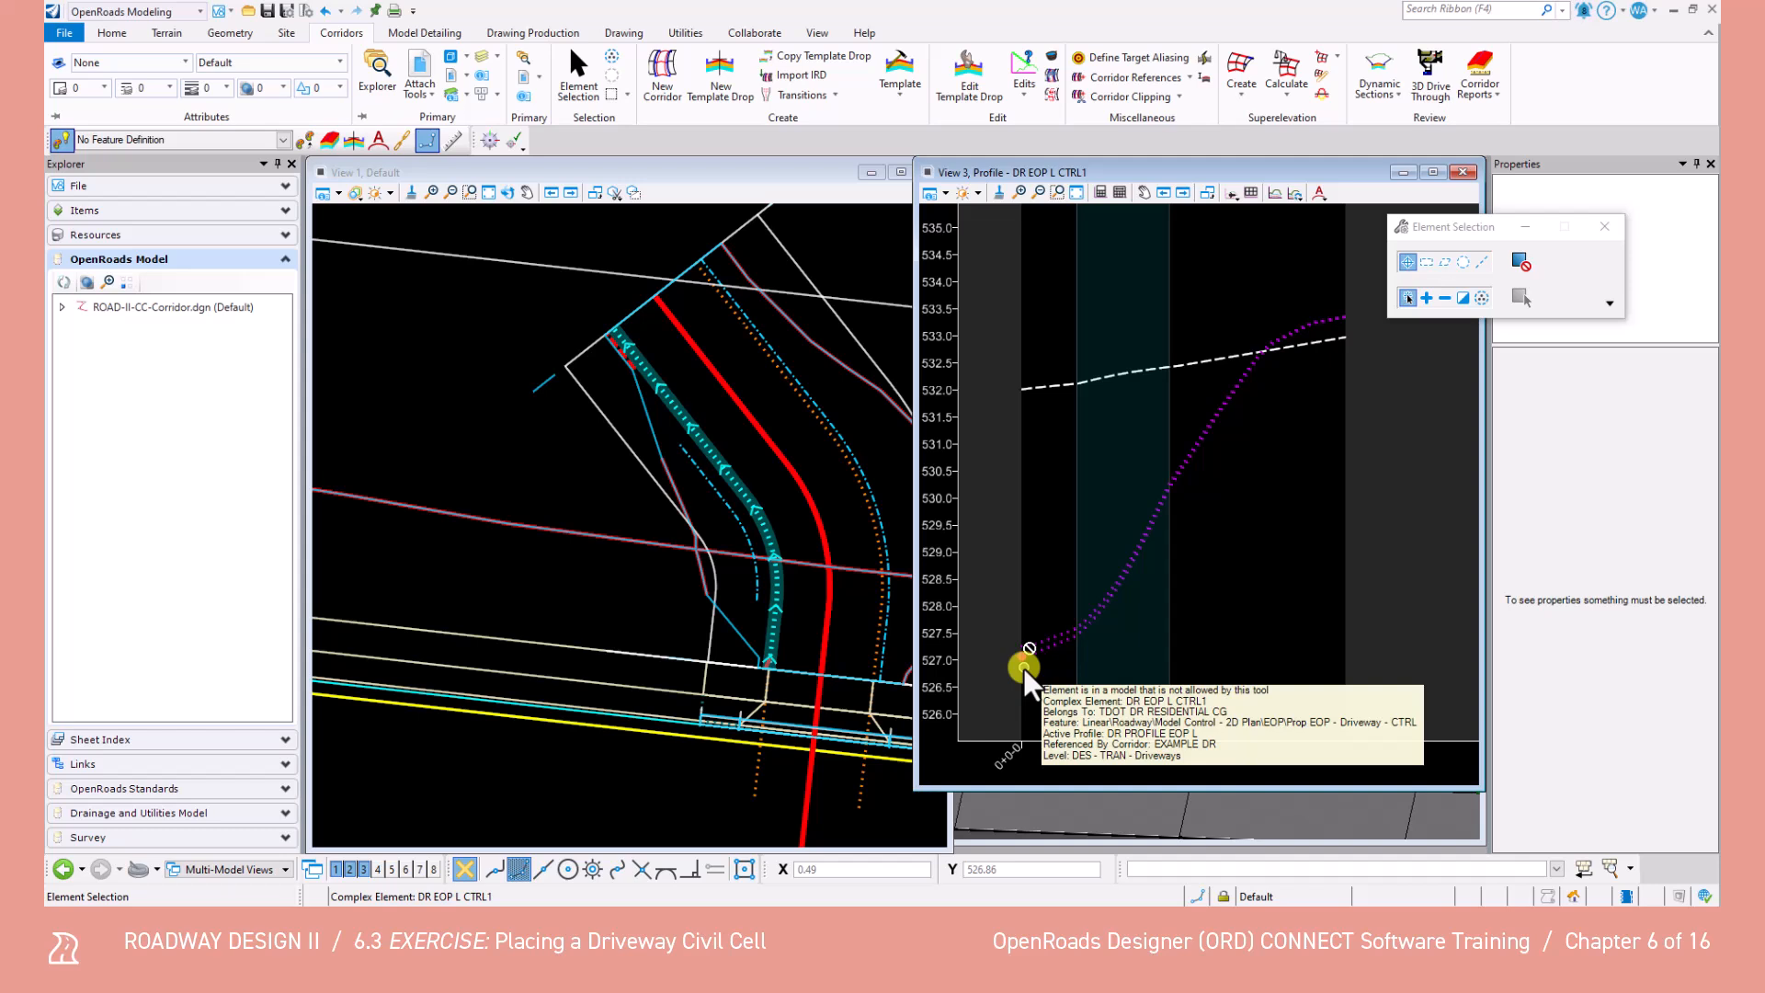
Set the active feature definition to Prop EOP - Driveway - CTRL from Linear, Roadway, Model Control - 2D Plan, EOP.
{"action": "left_click", "coordinate": [282, 142]}
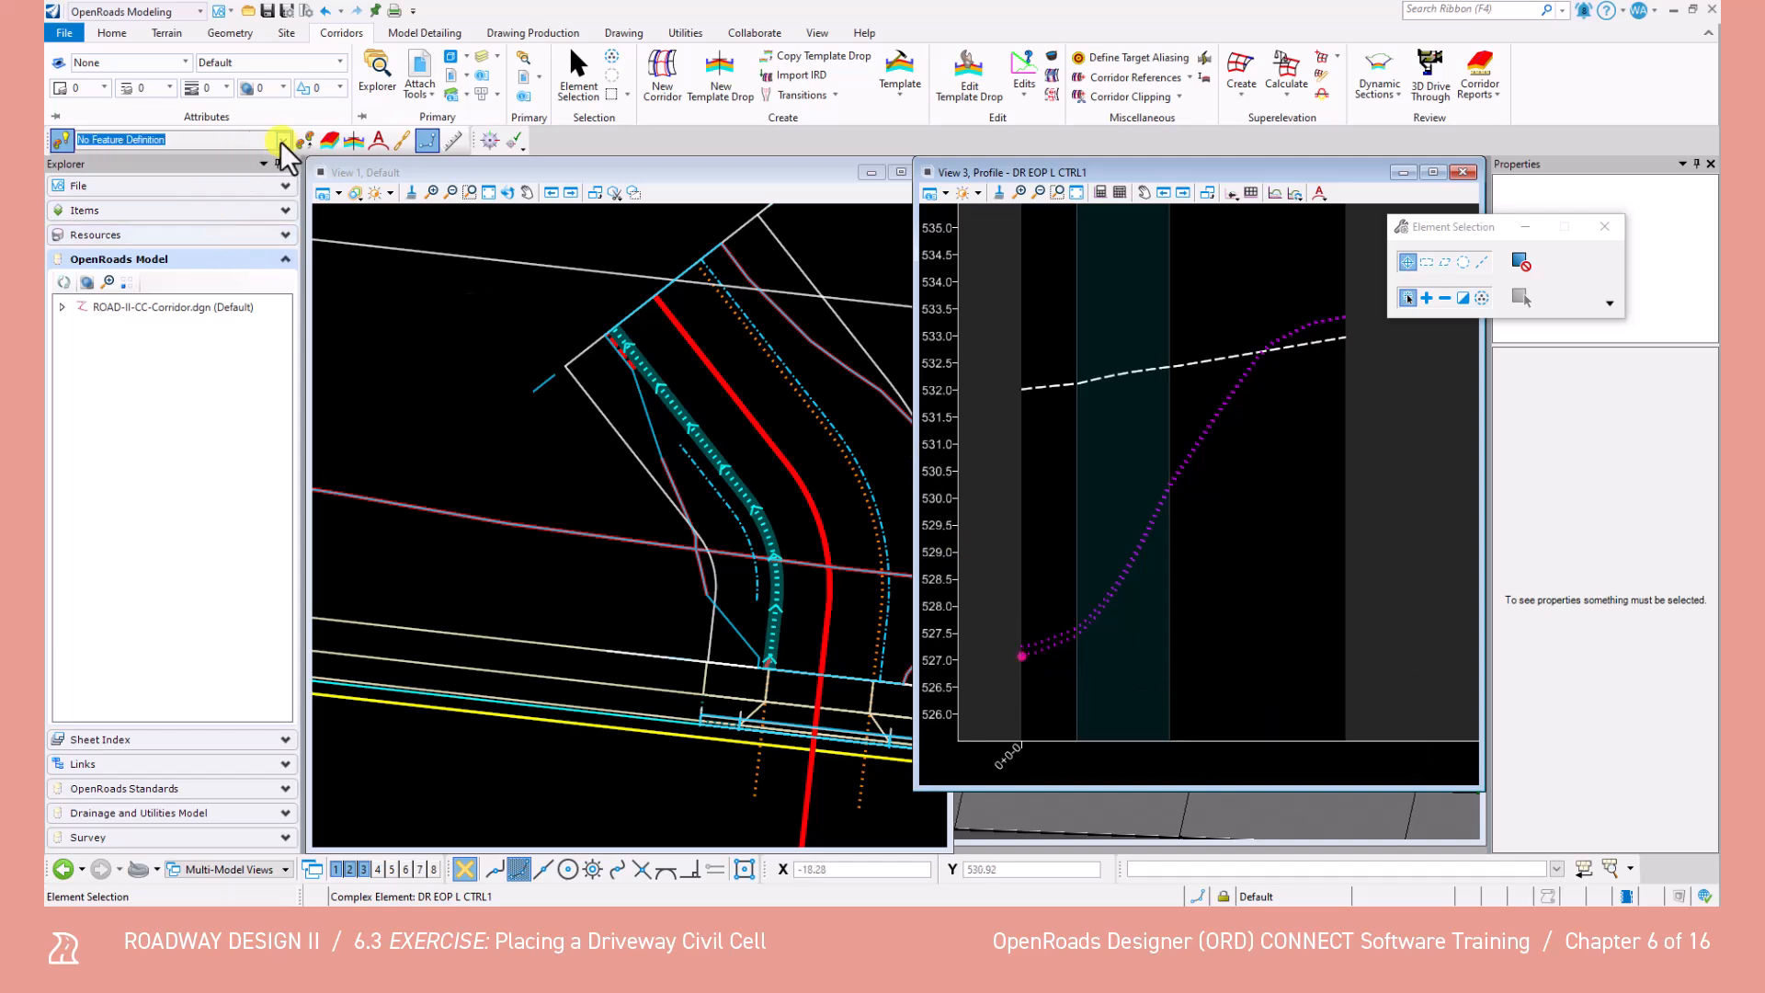
{"action": "left_click", "coordinate": [283, 141]}
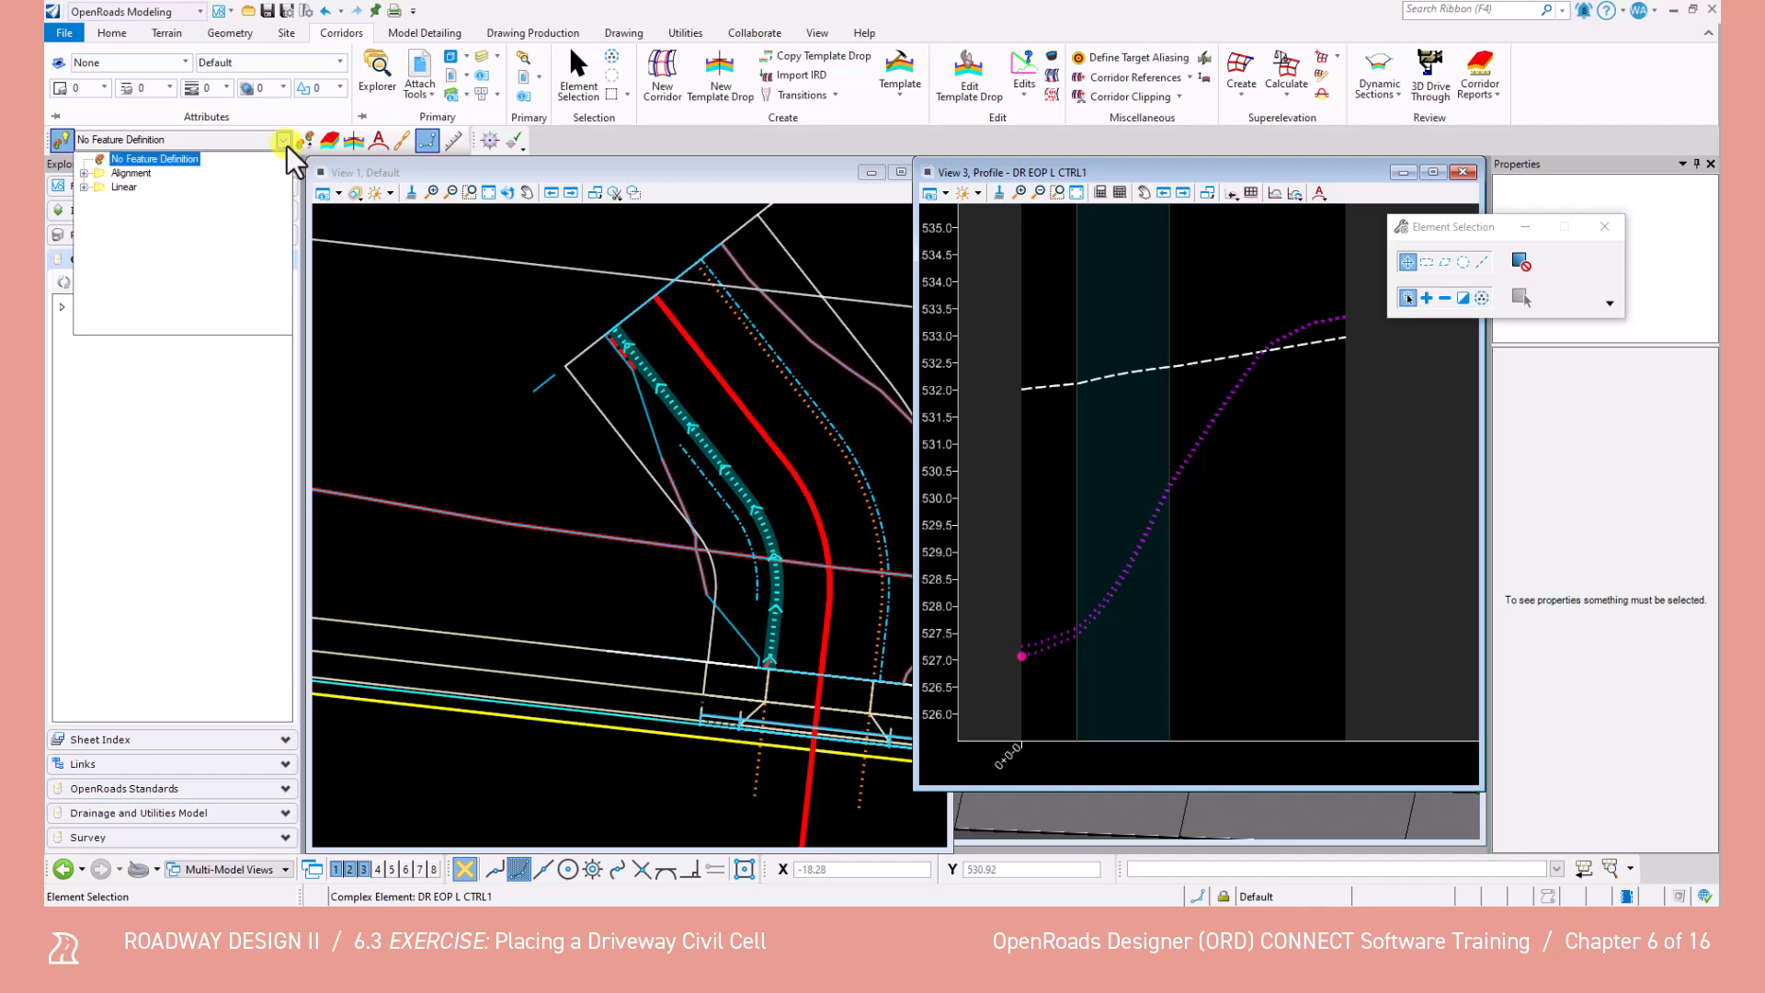
{"action": "left_click", "coordinate": [85, 187]}
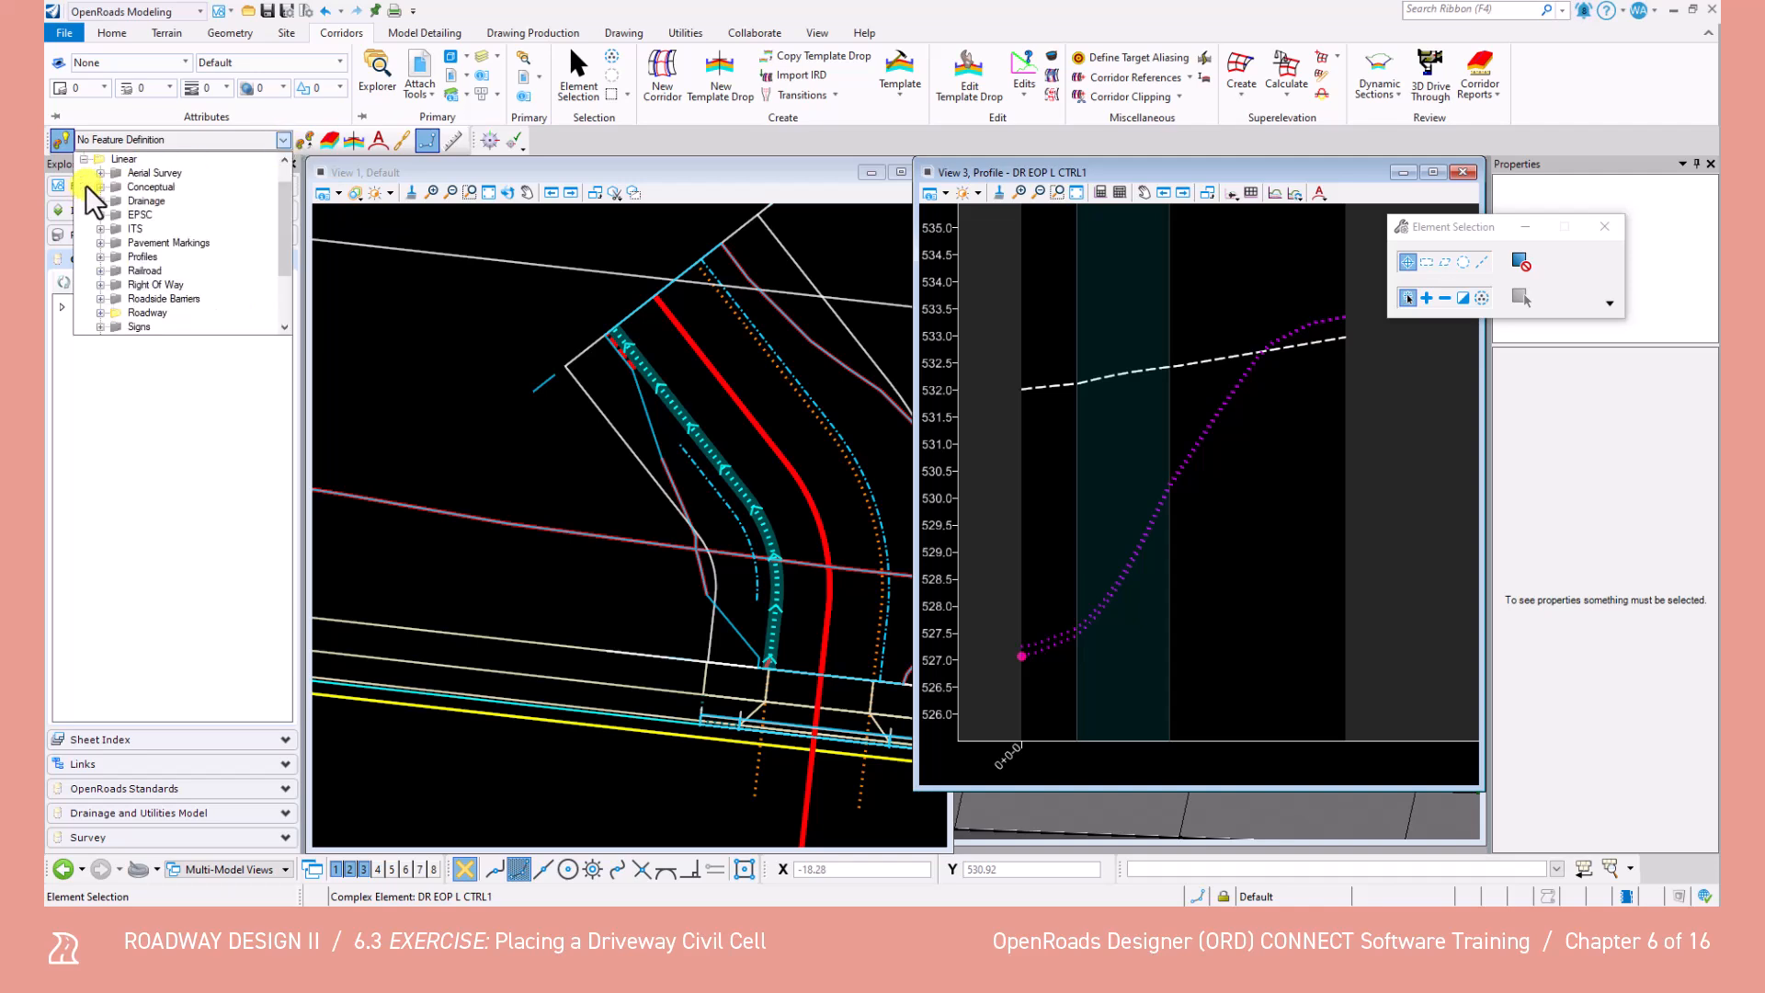
{"action": "left_click", "coordinate": [101, 313]}
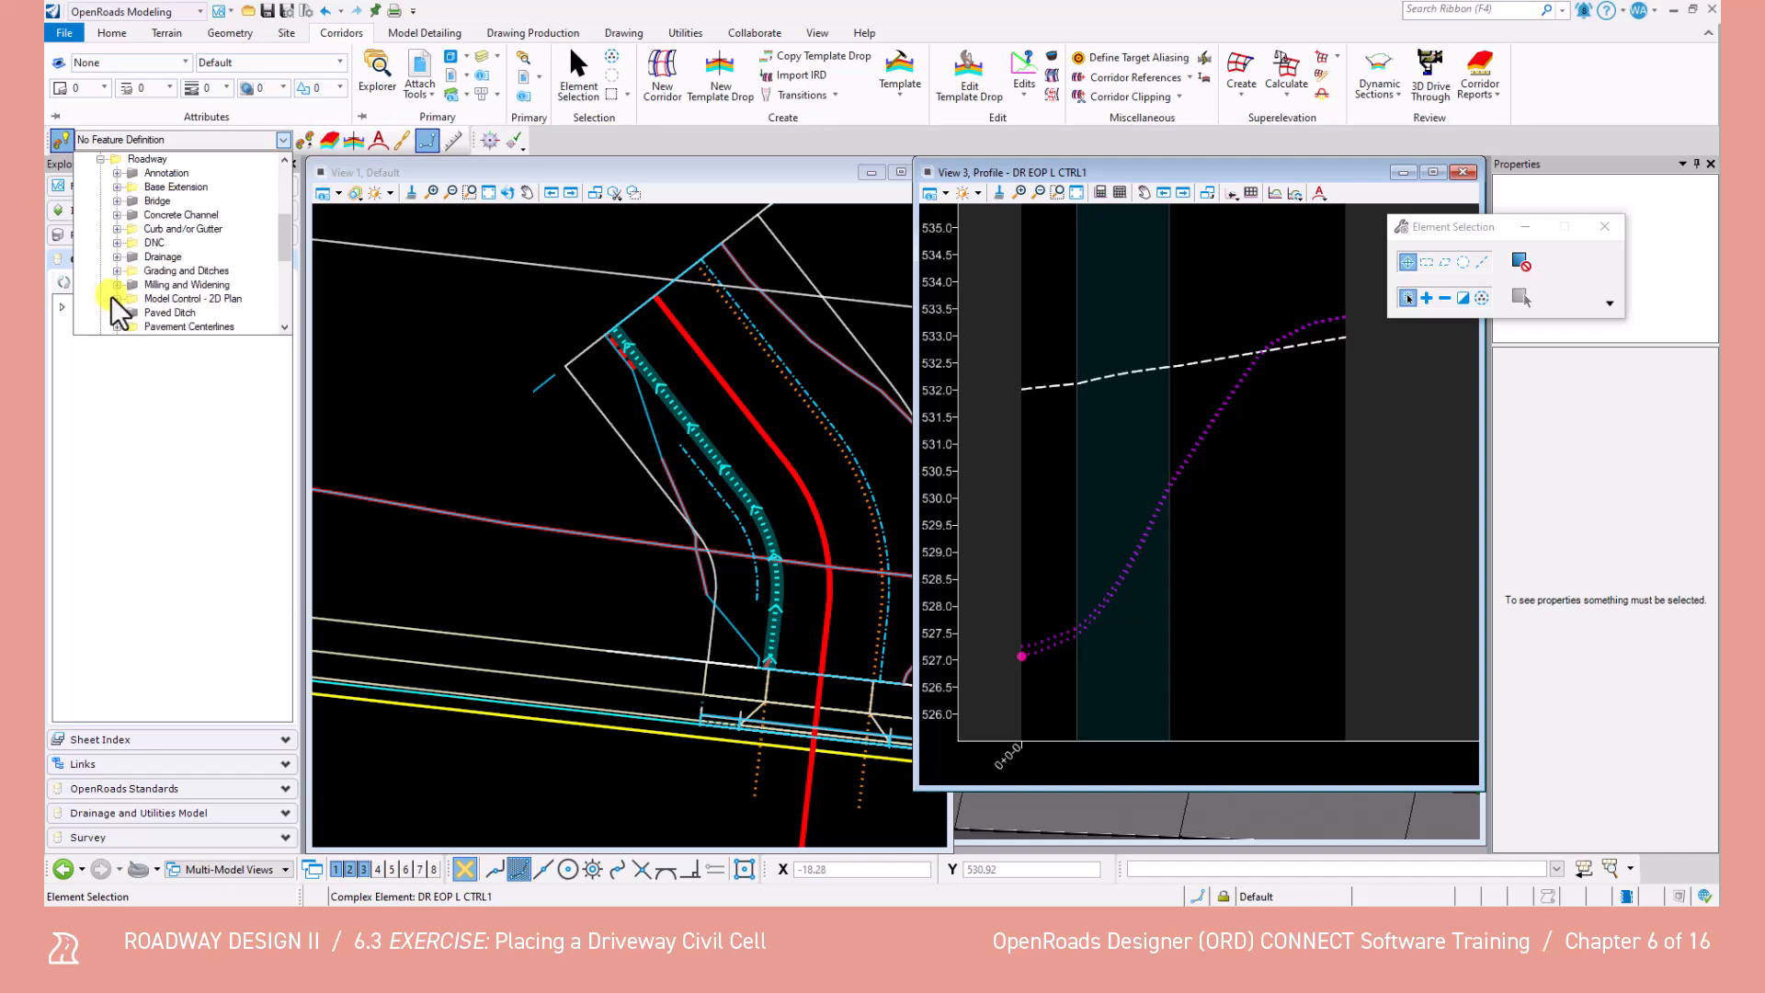
{"action": "left_click", "coordinate": [117, 298]}
{"action": "left_click", "coordinate": [133, 256]}
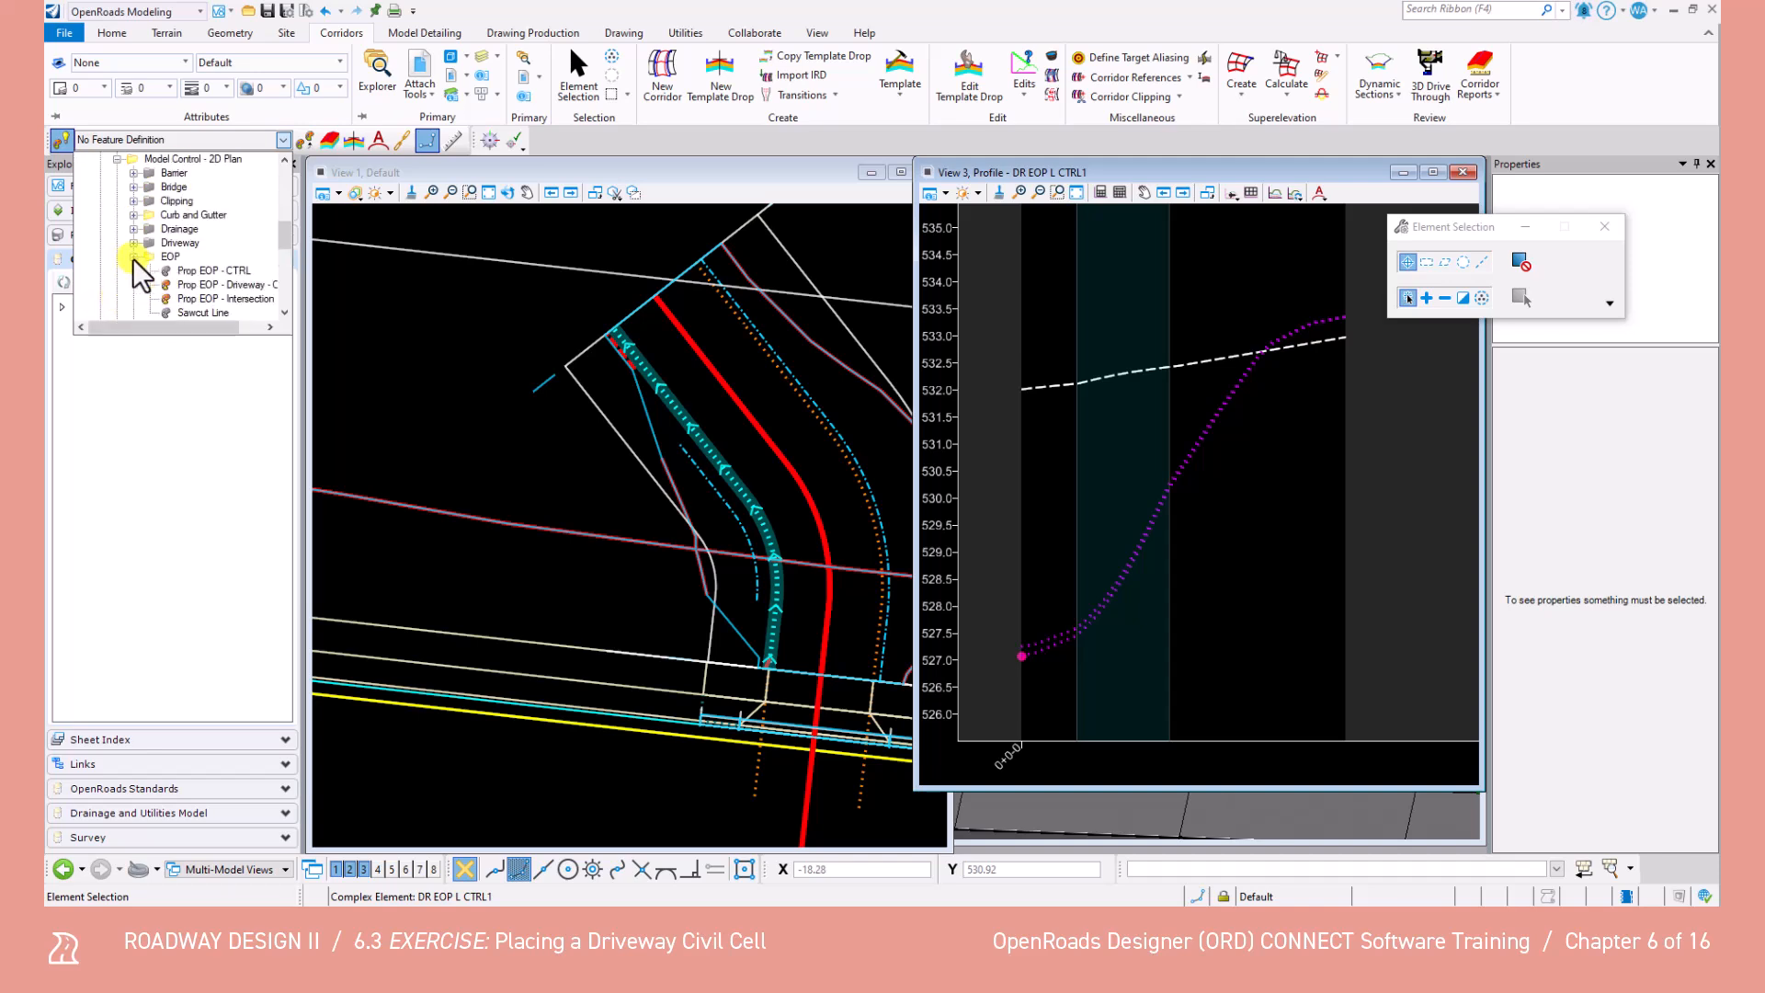
{"action": "left_click", "coordinate": [184, 285]}
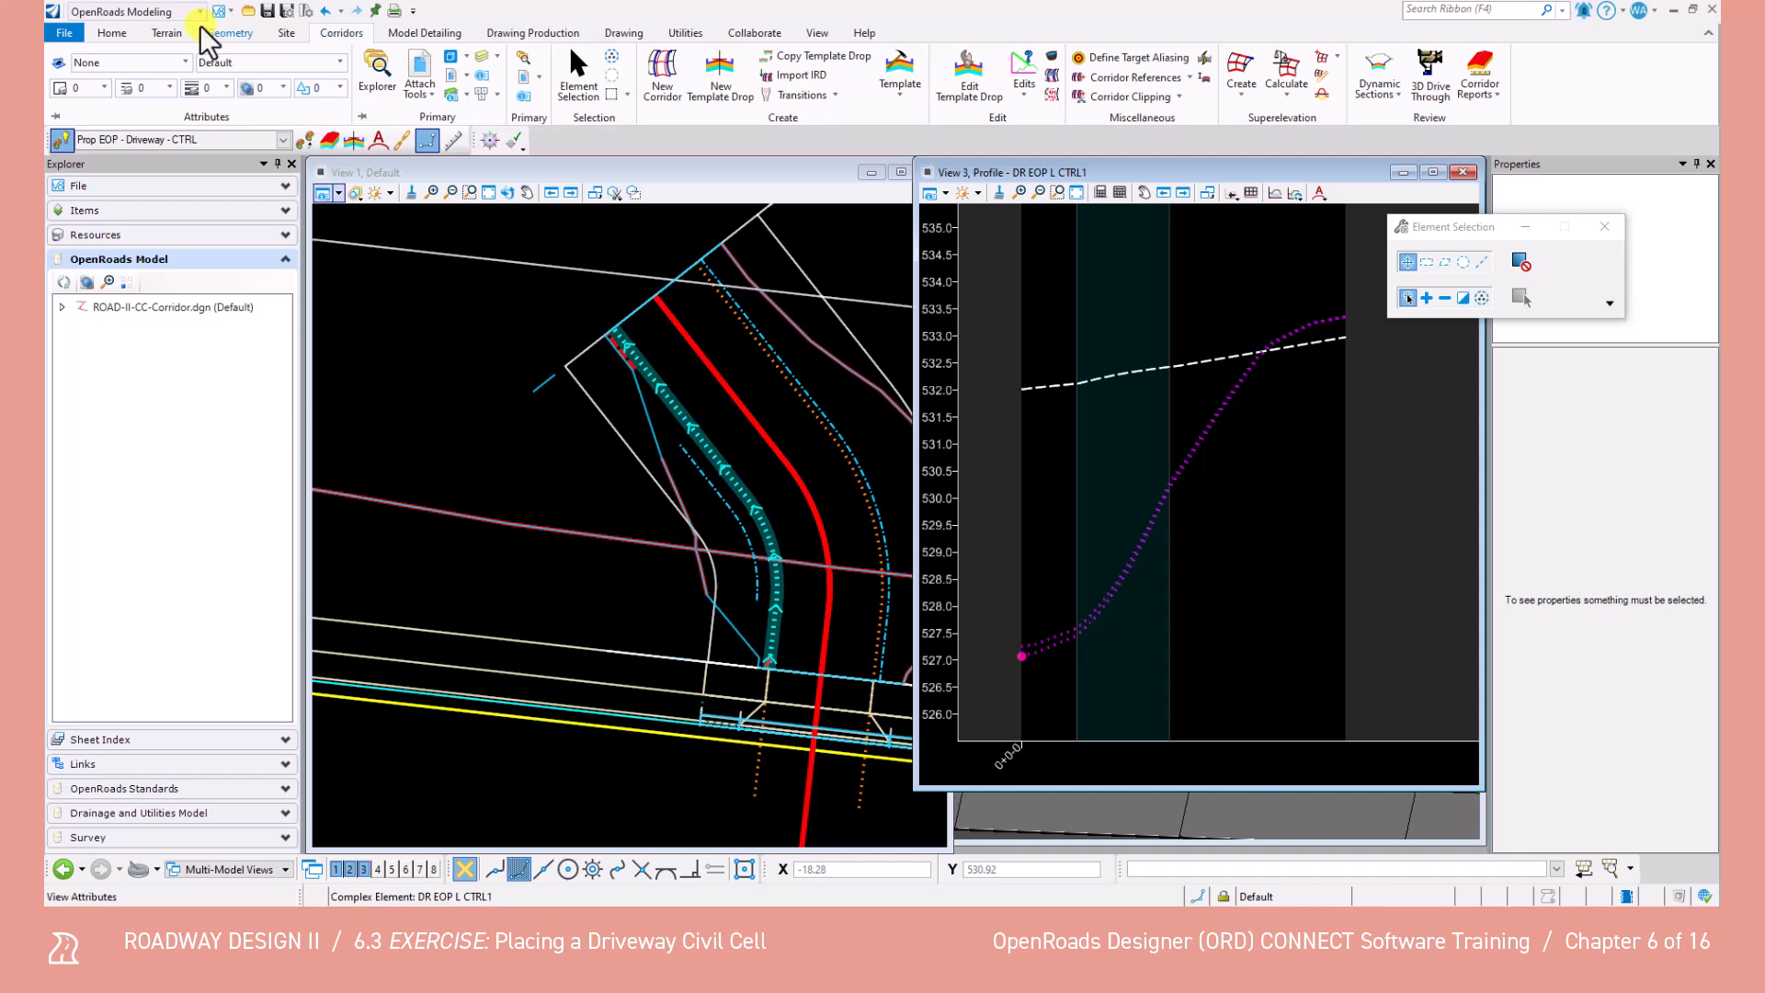
Use Profile By Variable Slope From Element with Linear slope style on DR EOP L CTRL1, taking the driveway centerline as reference.
{"action": "left_click", "coordinate": [221, 35]}
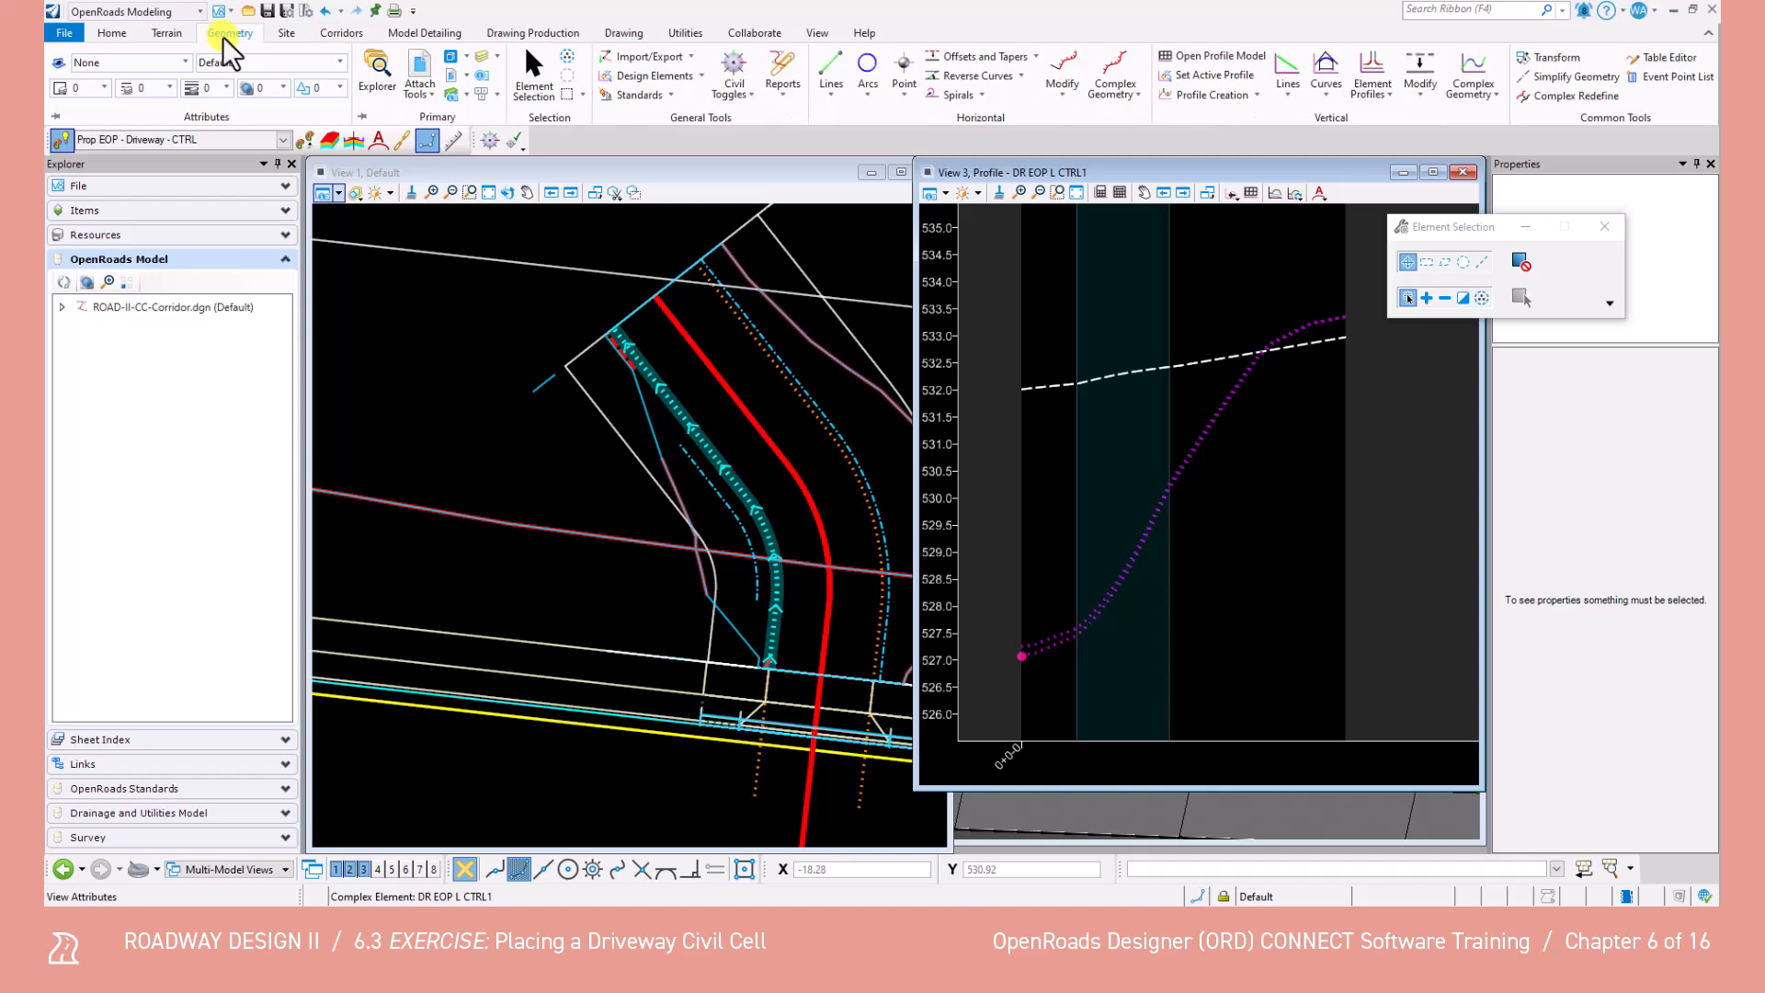
{"action": "left_click", "coordinate": [1389, 95]}
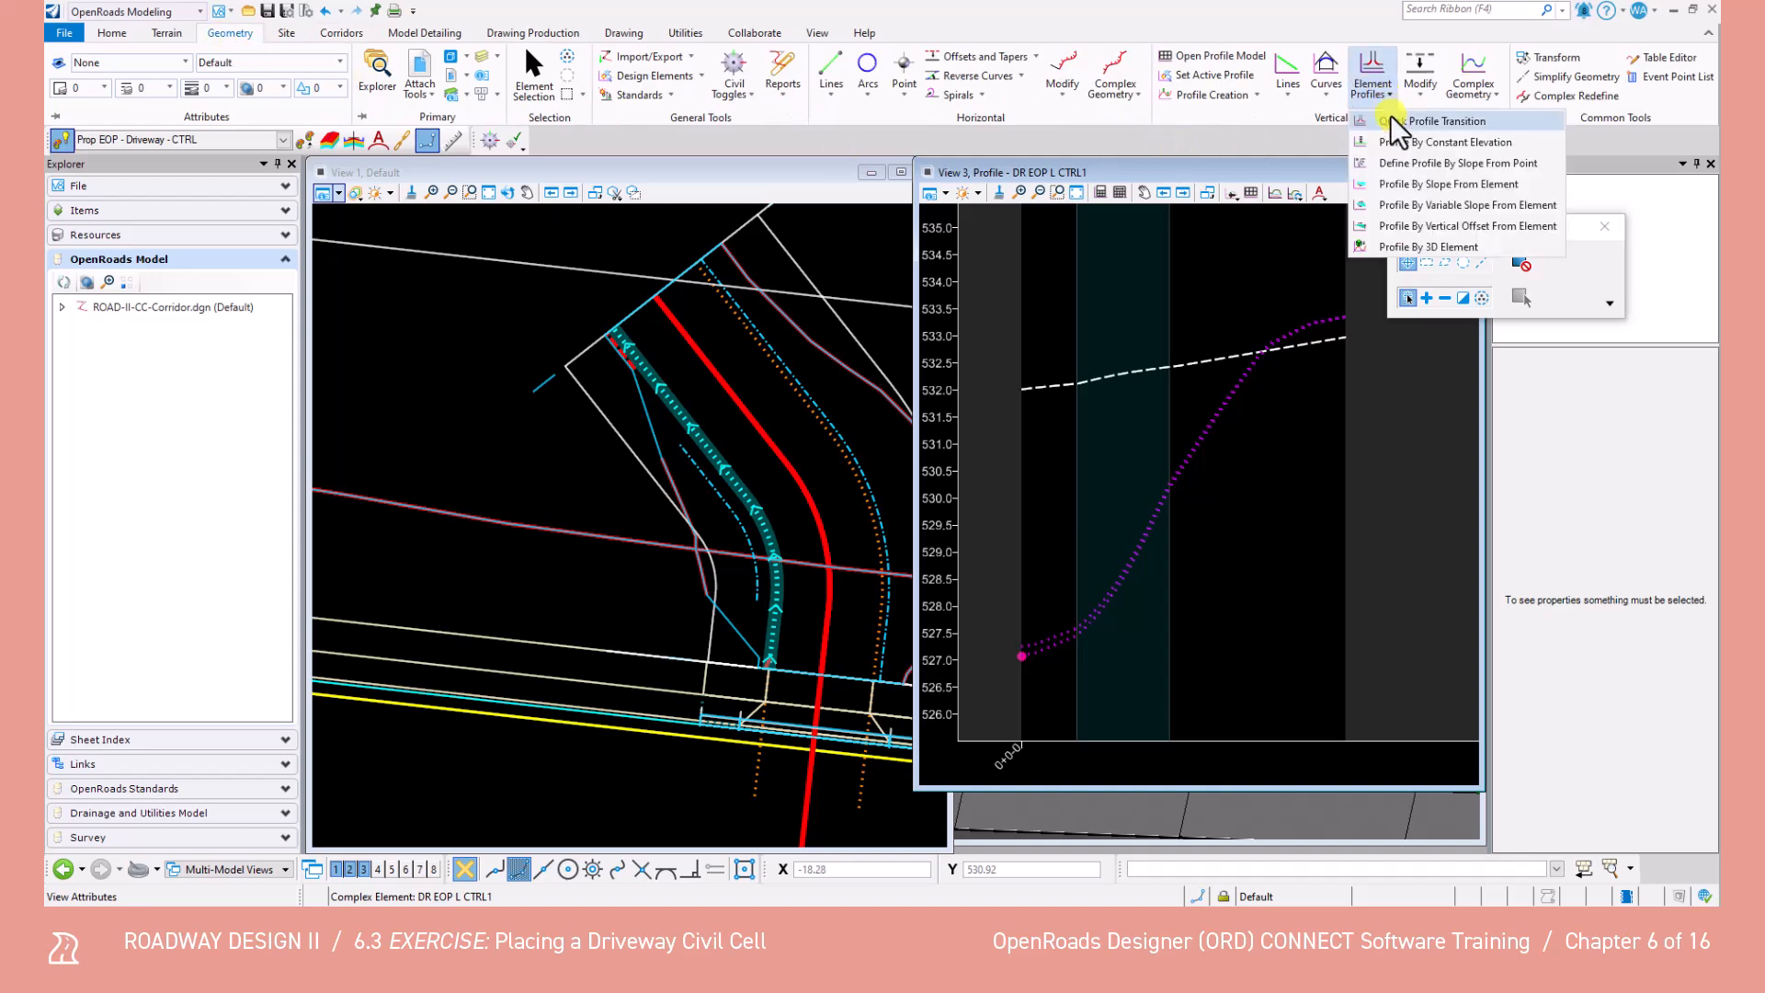
{"action": "left_click", "coordinate": [1407, 204]}
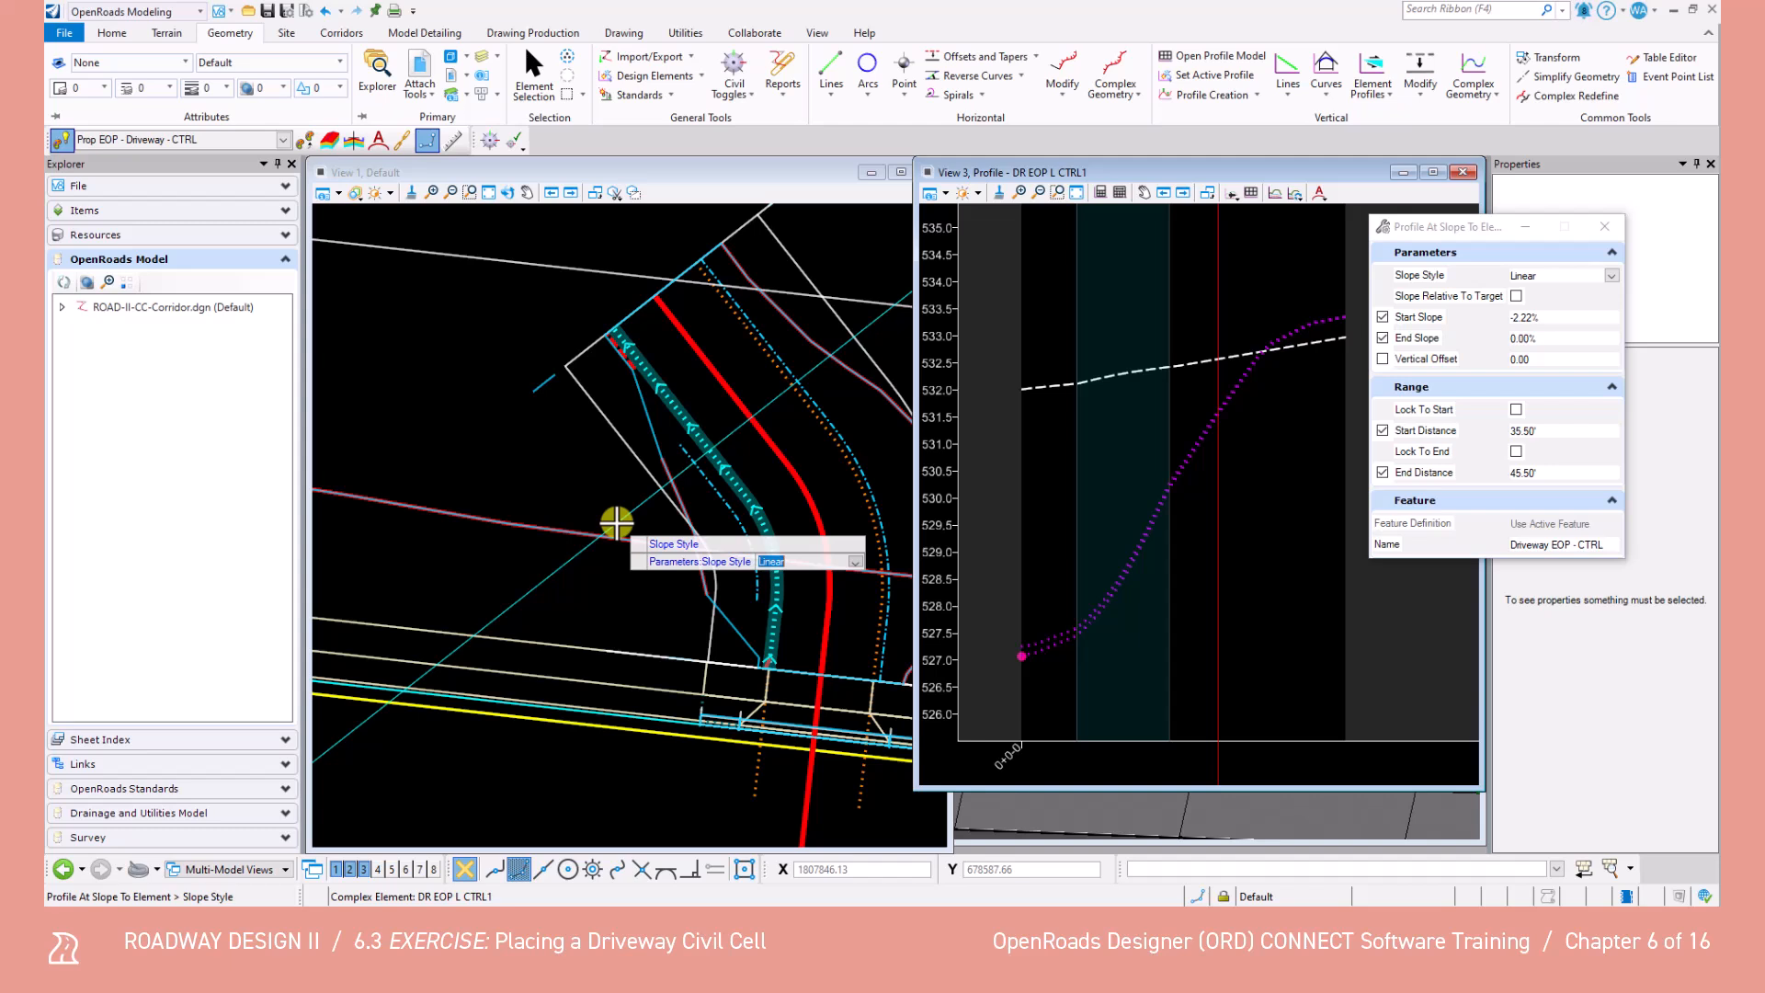
{"action": "key", "text": "Return"}
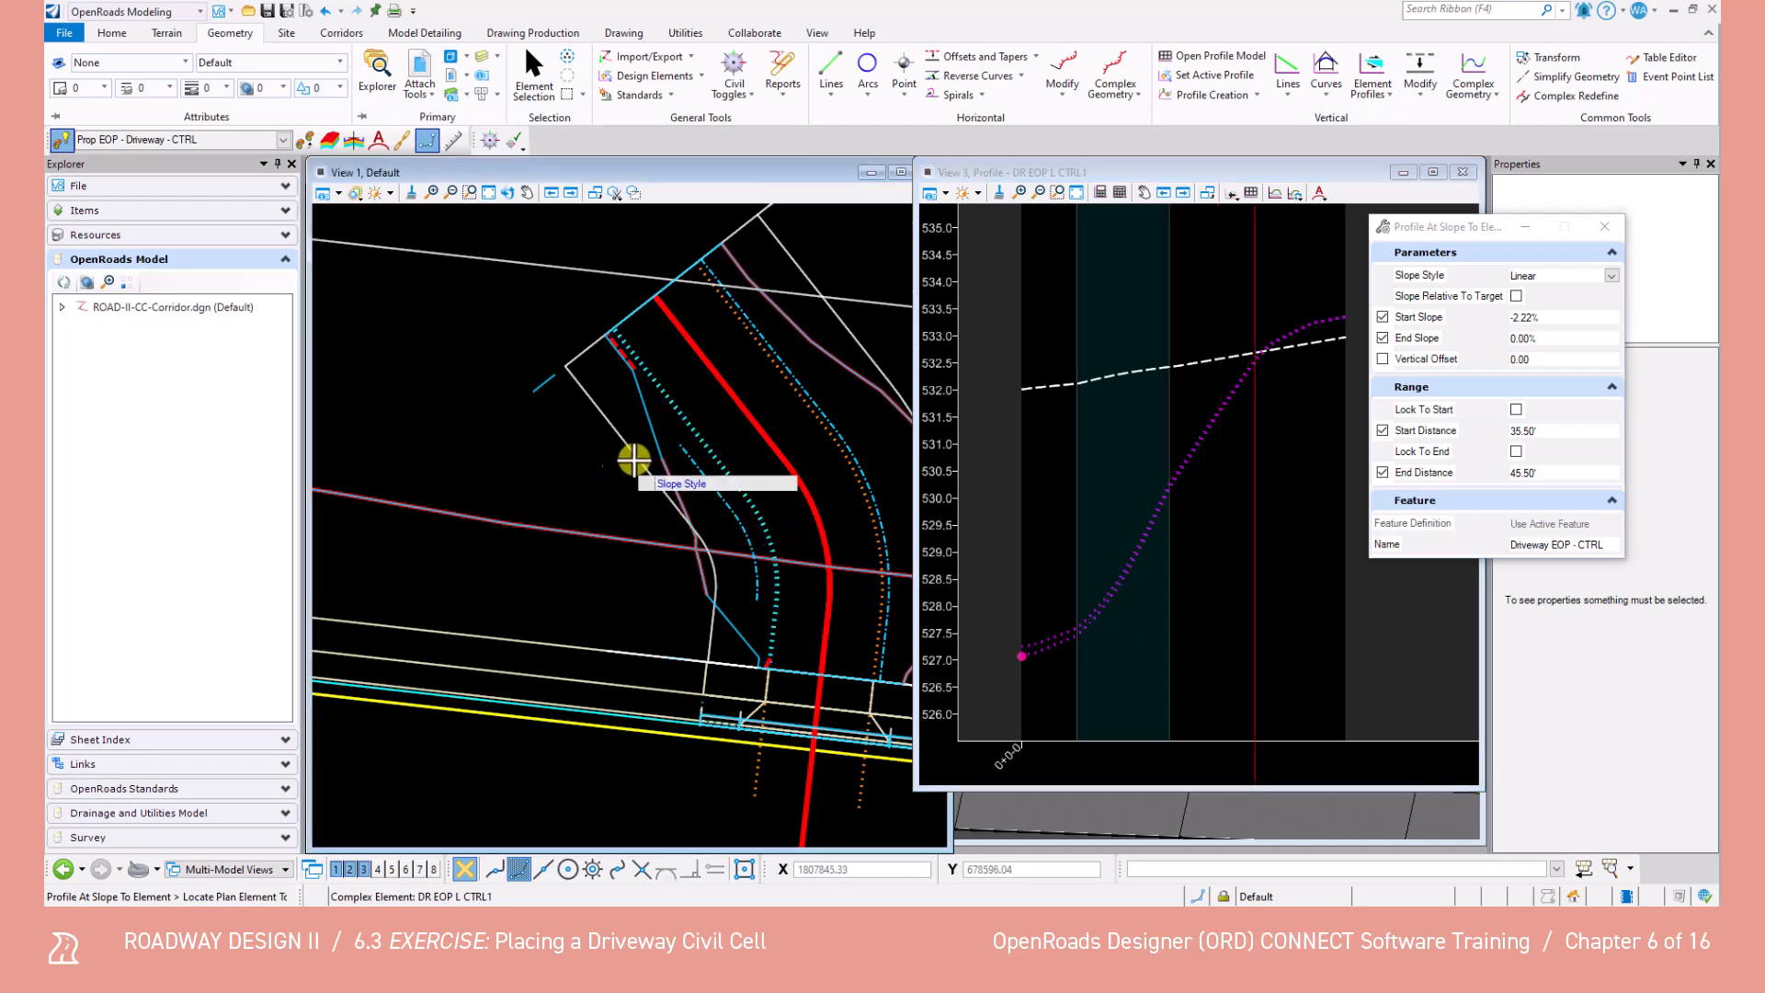
{"action": "mouse_move", "coordinate": [688, 426]}
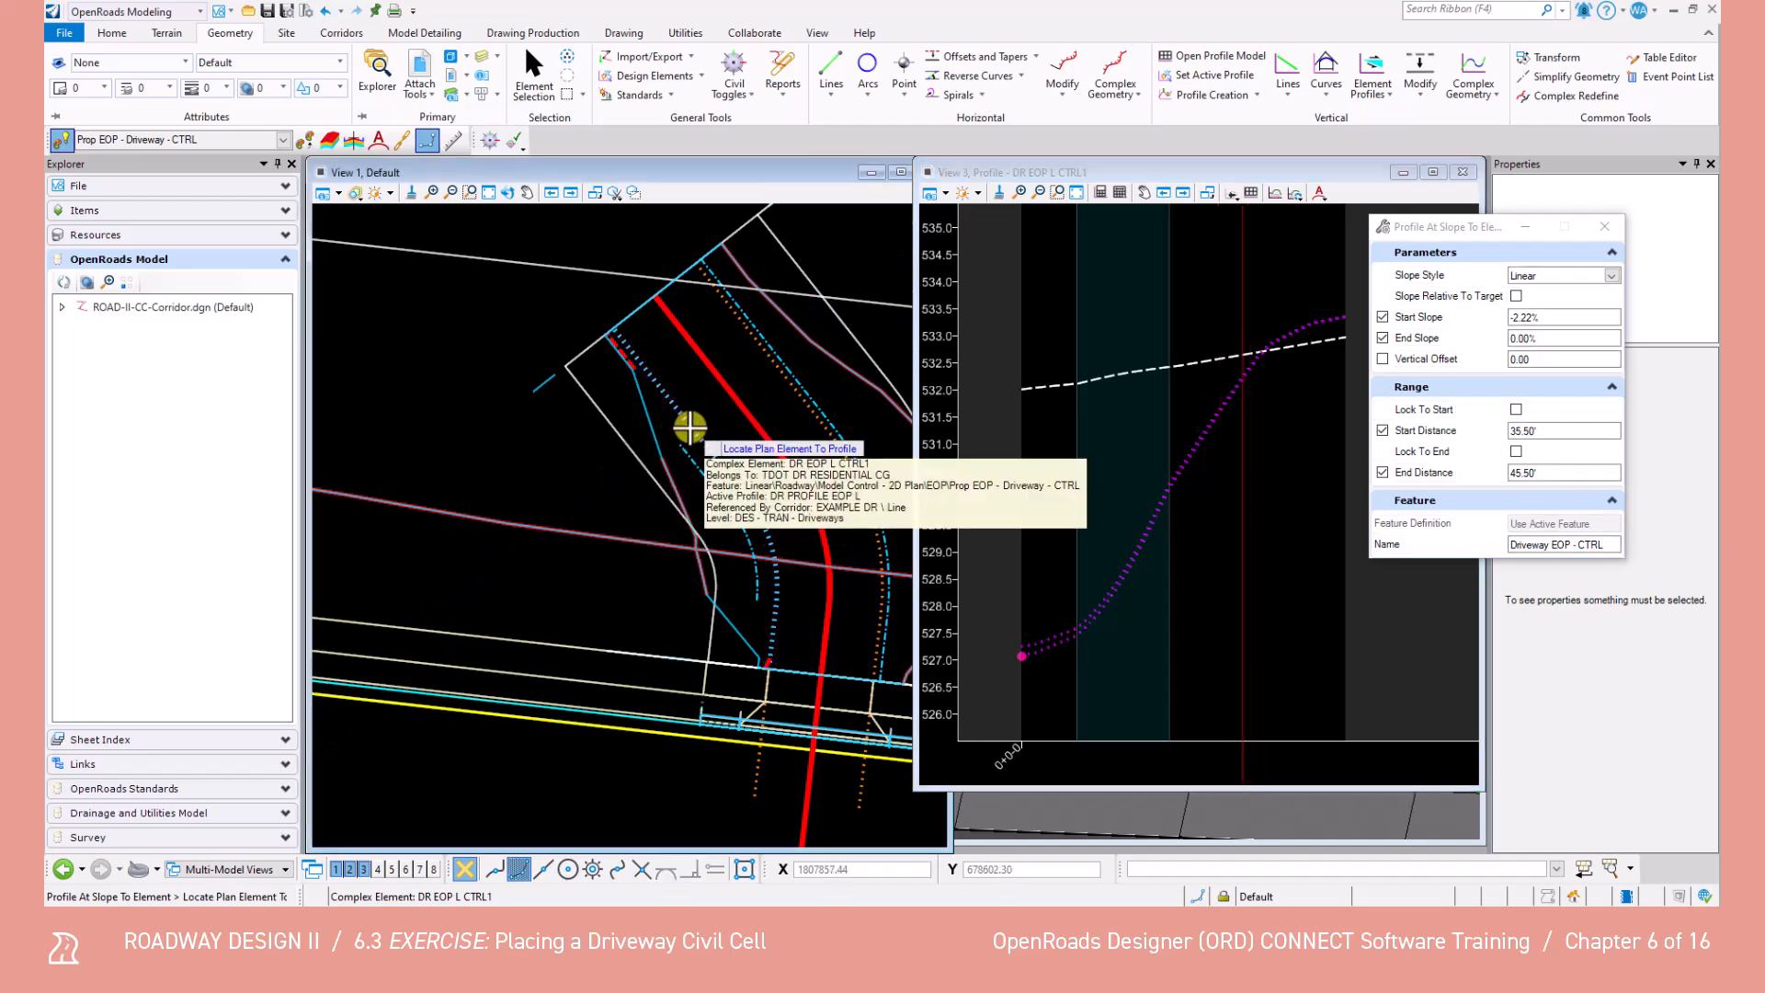
{"action": "left_click", "coordinate": [689, 426]}
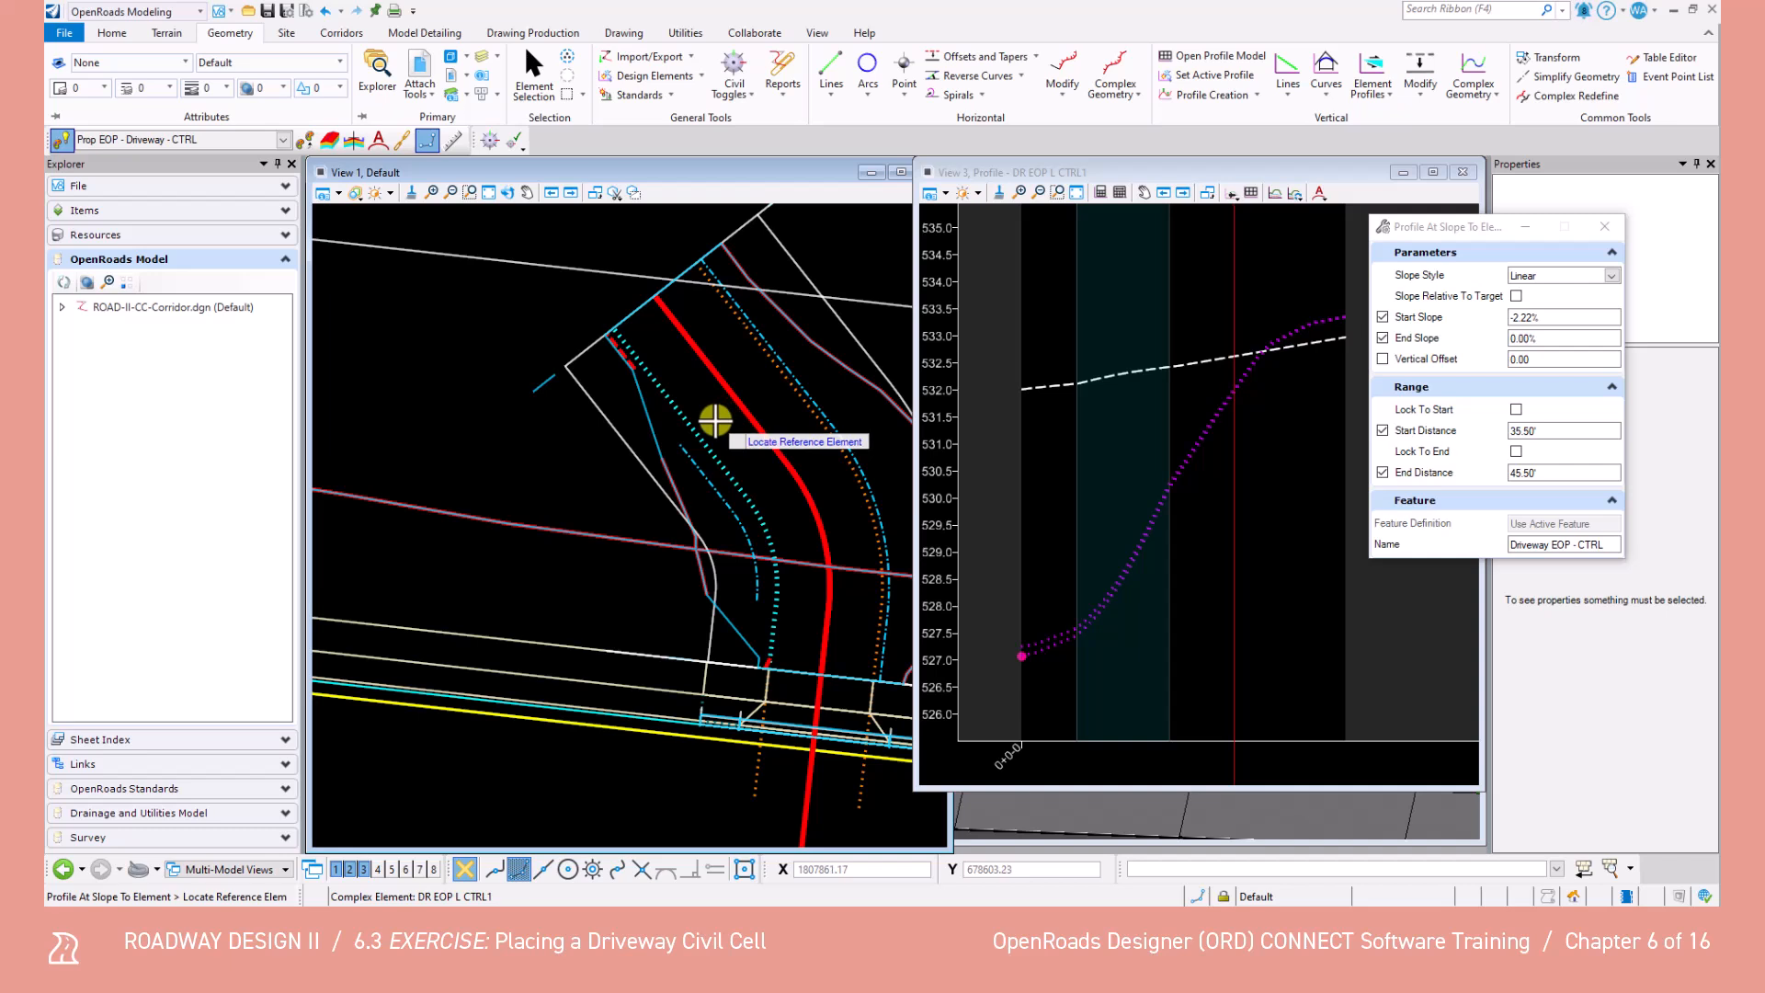
{"action": "scroll", "coordinate": [716, 421], "scroll_direction": "down", "scroll_amount": 1}
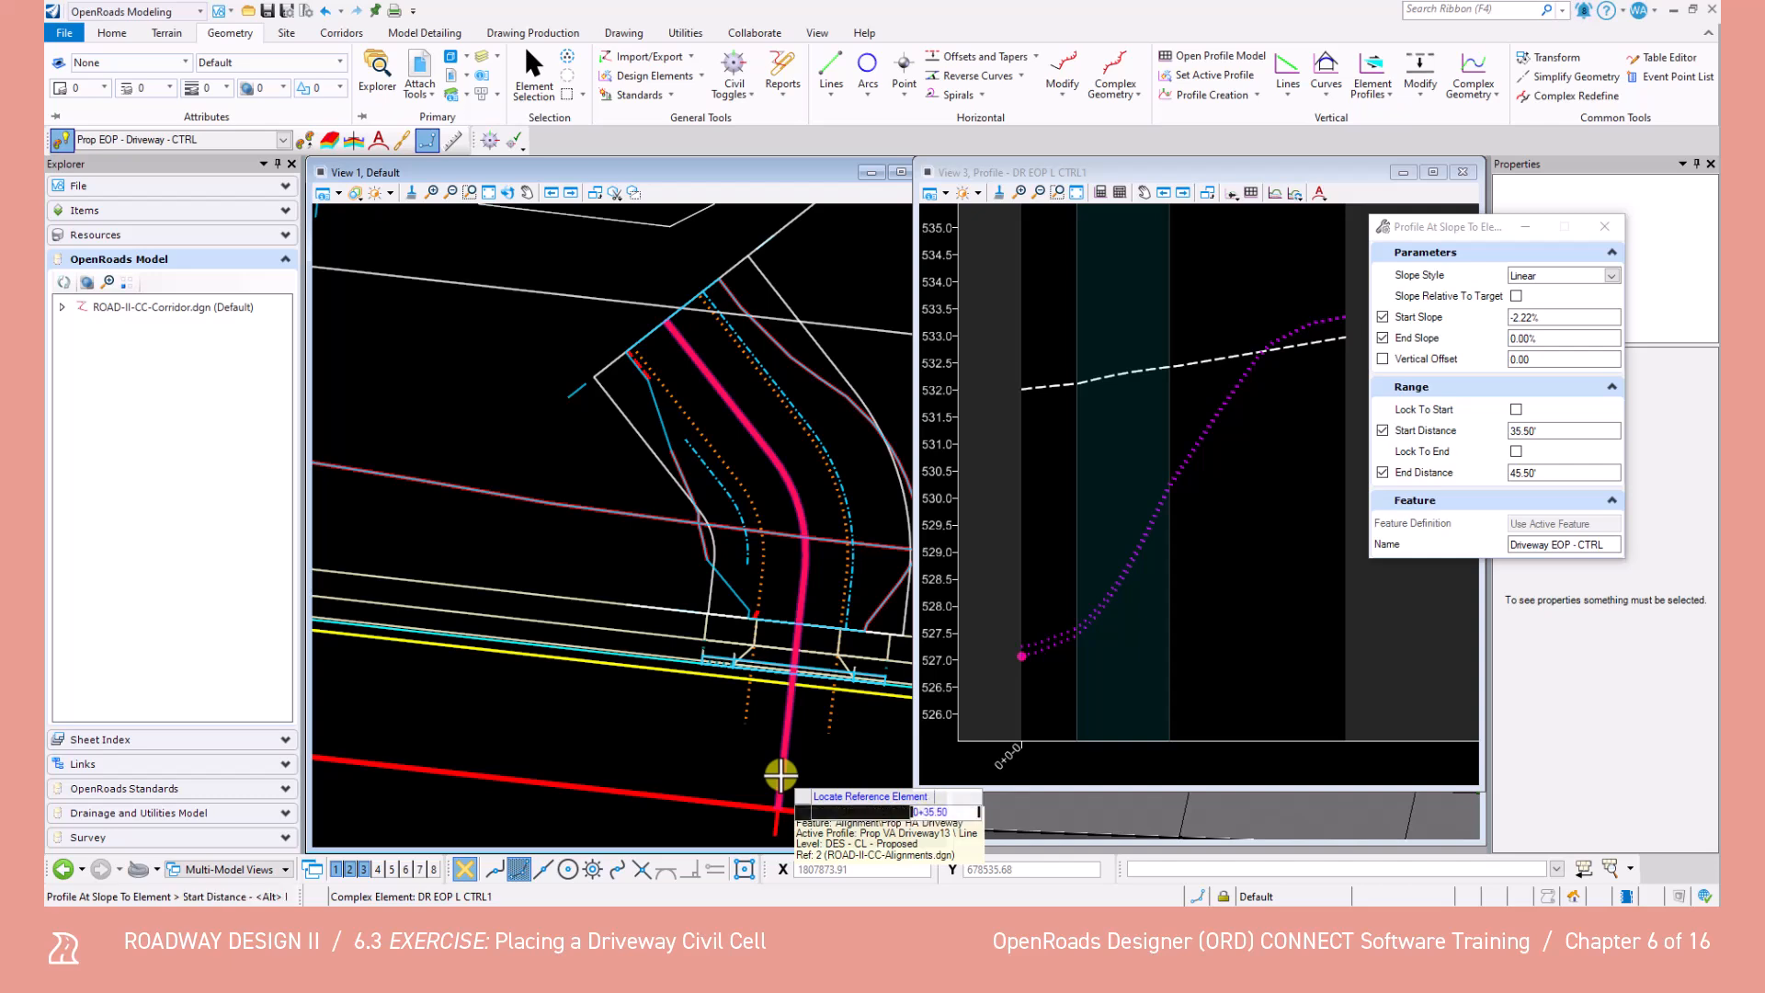
{"action": "left_click", "coordinate": [781, 775]}
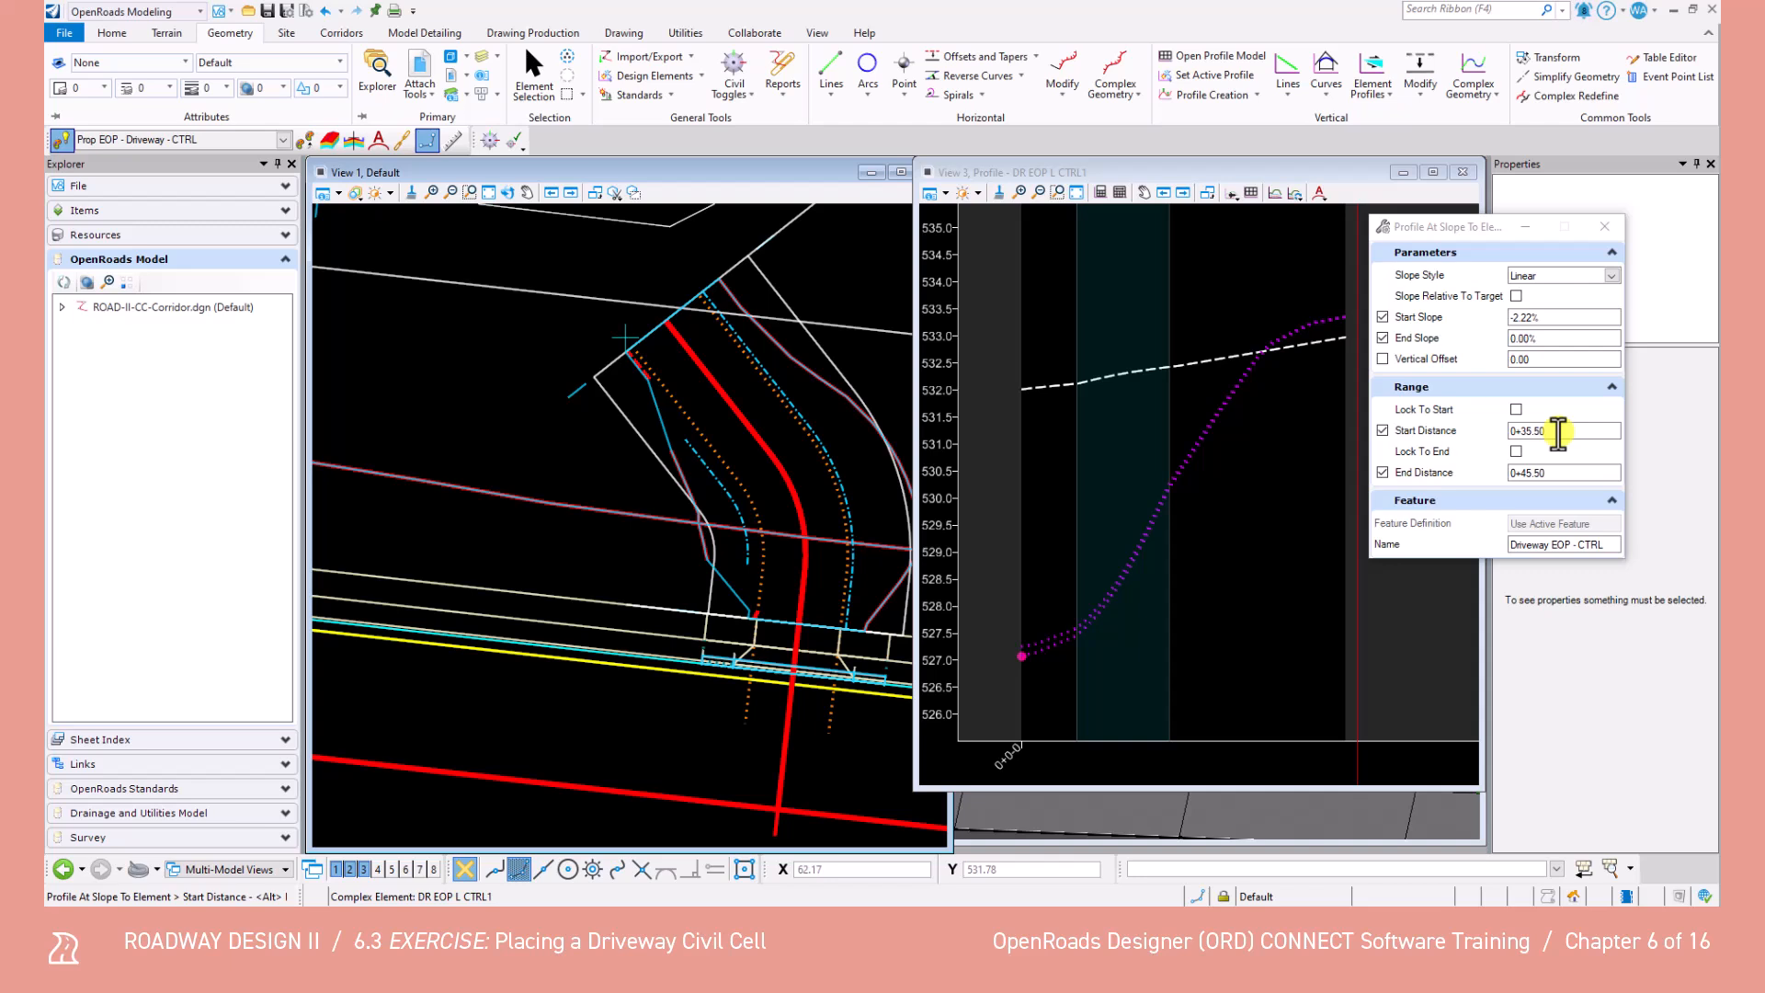
Define the range and slopes of the variable-slope profile and place it along the first stretch of the left control line.
{"action": "left_click", "coordinate": [1558, 472]}
{"action": "left_click", "coordinate": [575, 552]}
{"action": "left_click", "coordinate": [575, 552]}
{"action": "left_click", "coordinate": [575, 552]}
{"action": "left_click", "coordinate": [576, 551]}
{"action": "left_click", "coordinate": [576, 552]}
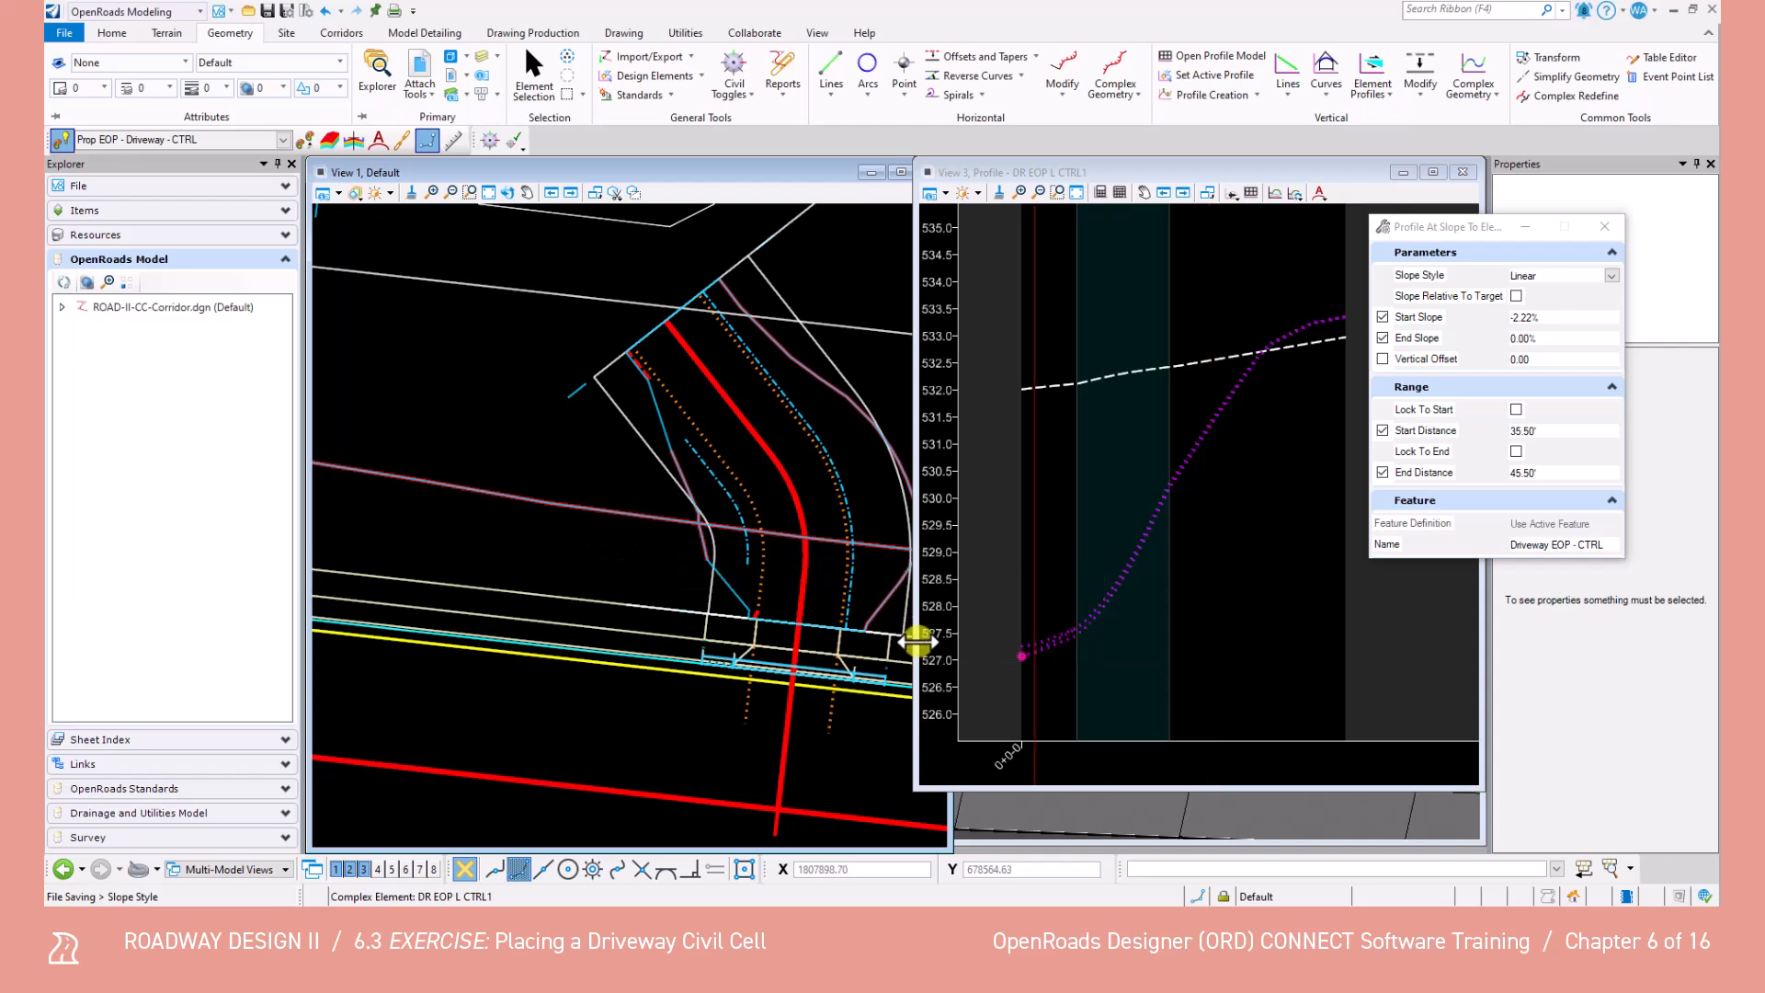
Set the start reference distance of the VARIABLE SLOPE L profile to 10.
{"action": "scroll", "coordinate": [1044, 650], "scroll_direction": "up", "scroll_amount": 3}
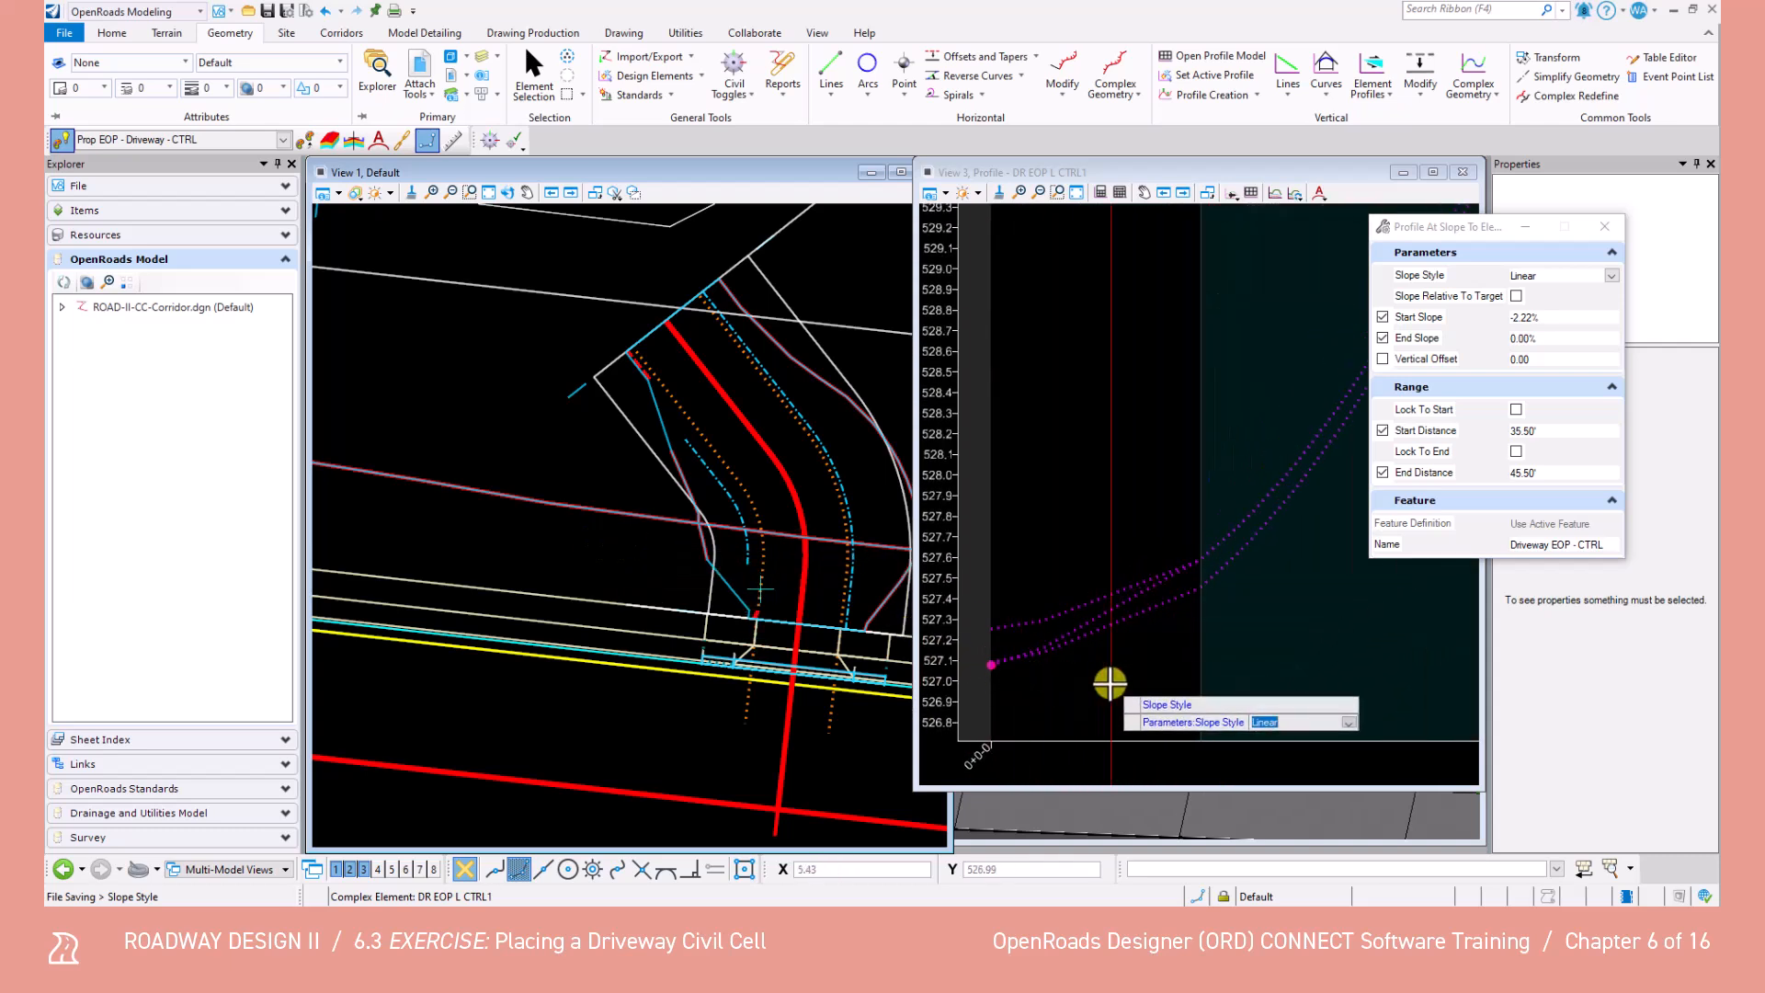
{"action": "left_click", "coordinate": [552, 74]}
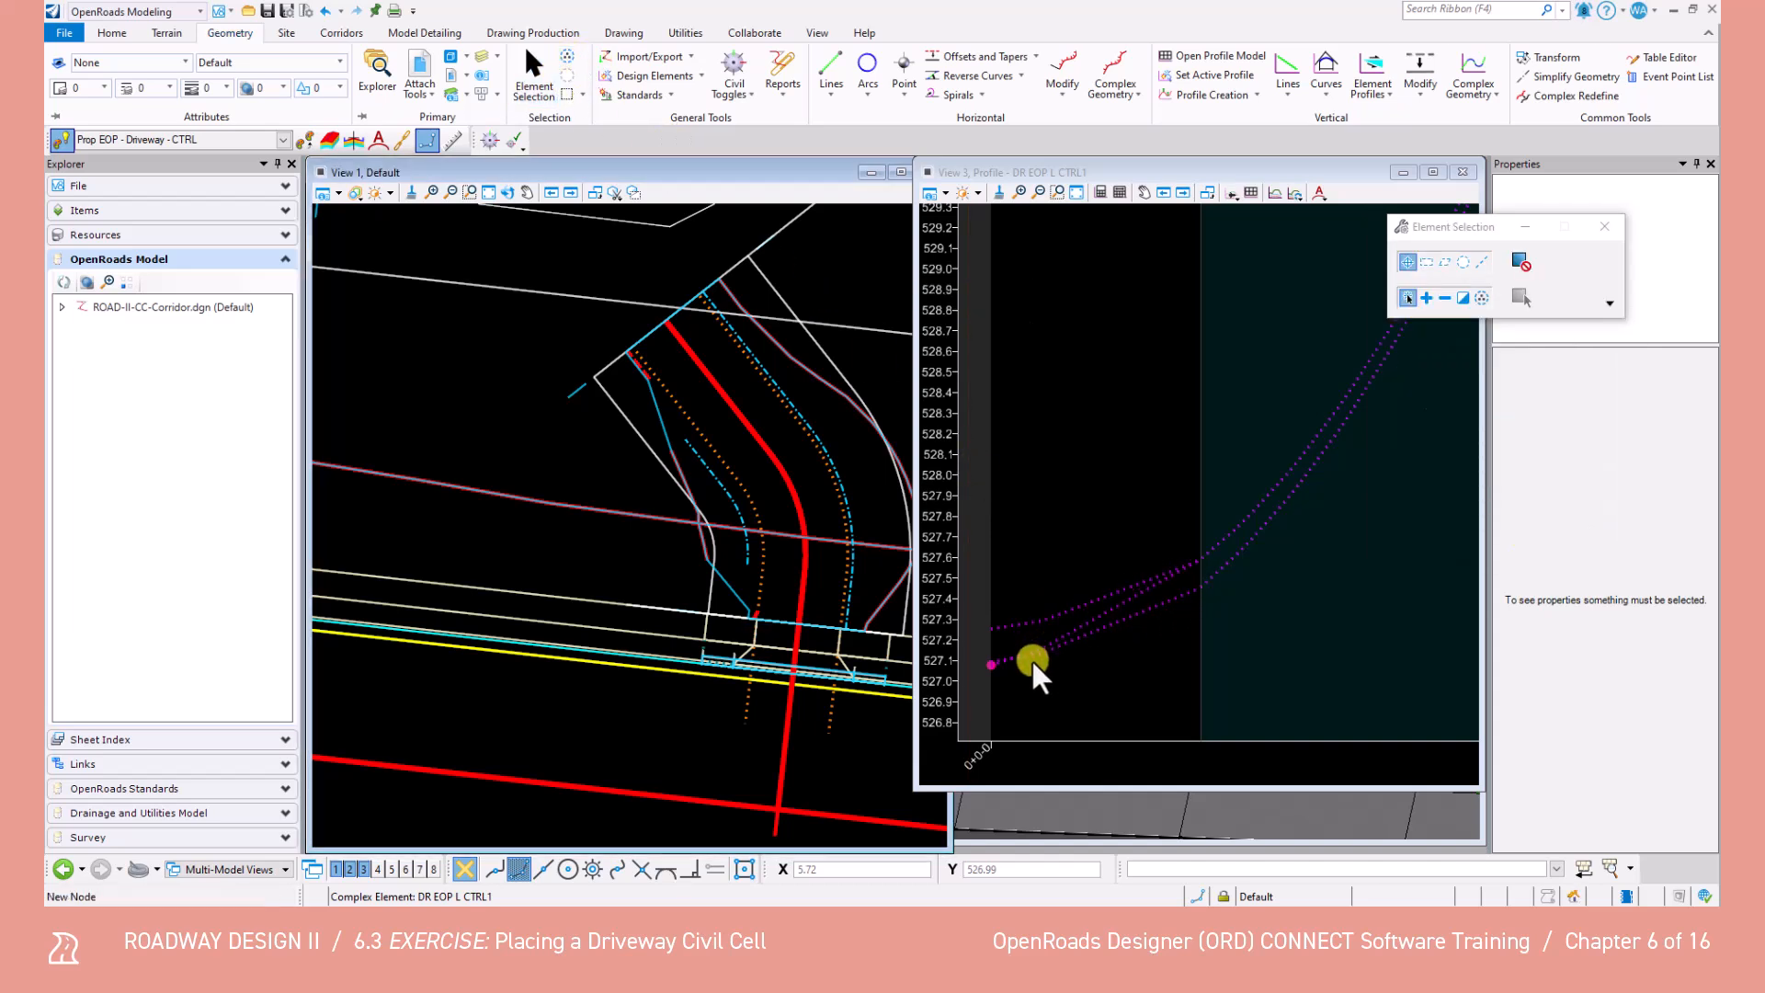
{"action": "left_click", "coordinate": [1138, 616]}
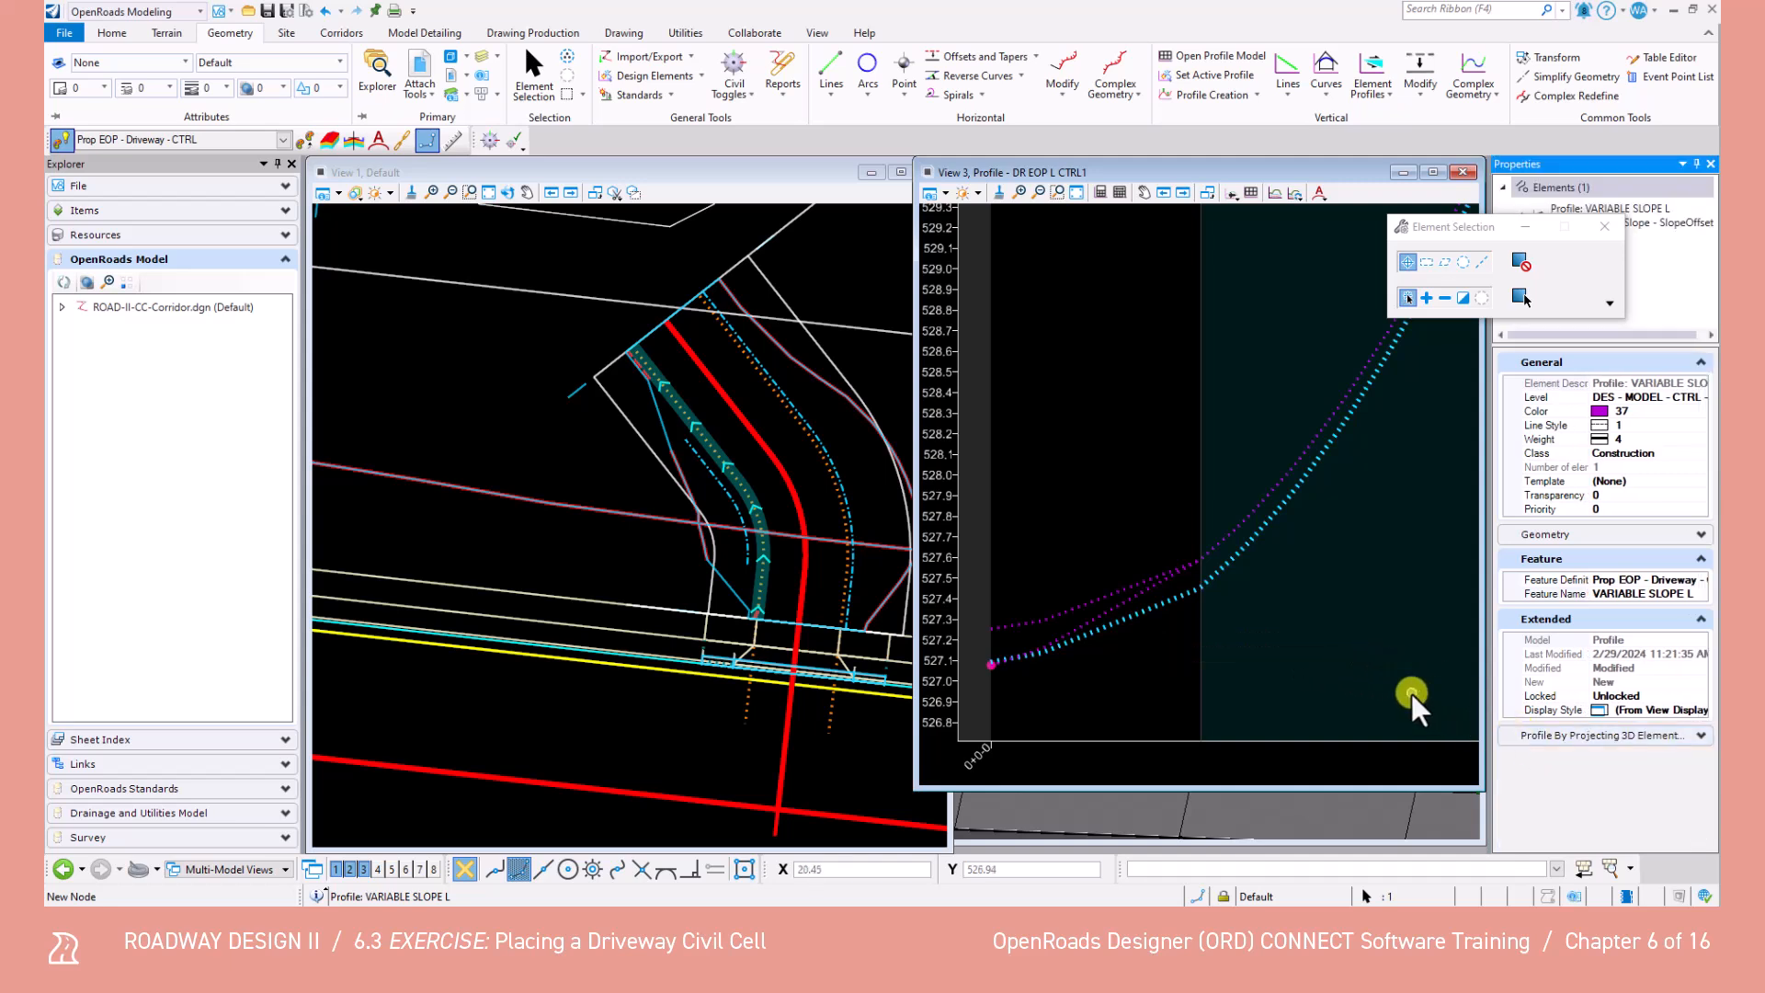
{"action": "left_click", "coordinate": [1533, 736]}
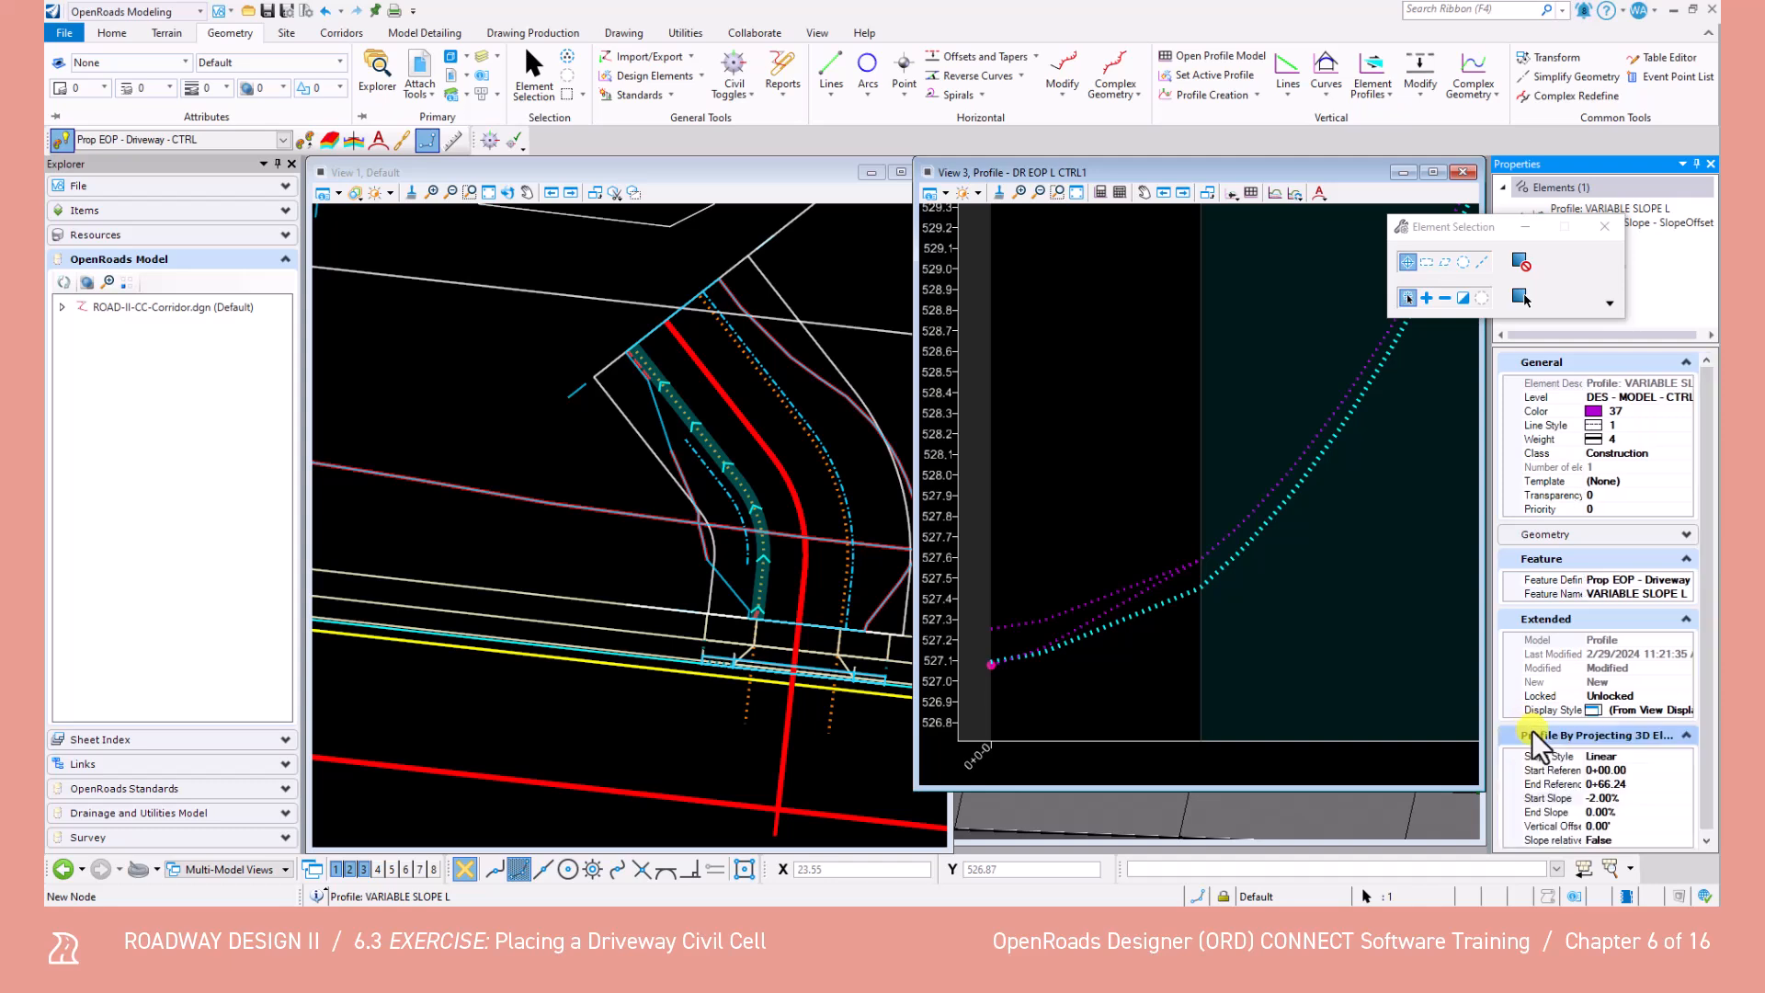
{"action": "left_click", "coordinate": [1616, 771]}
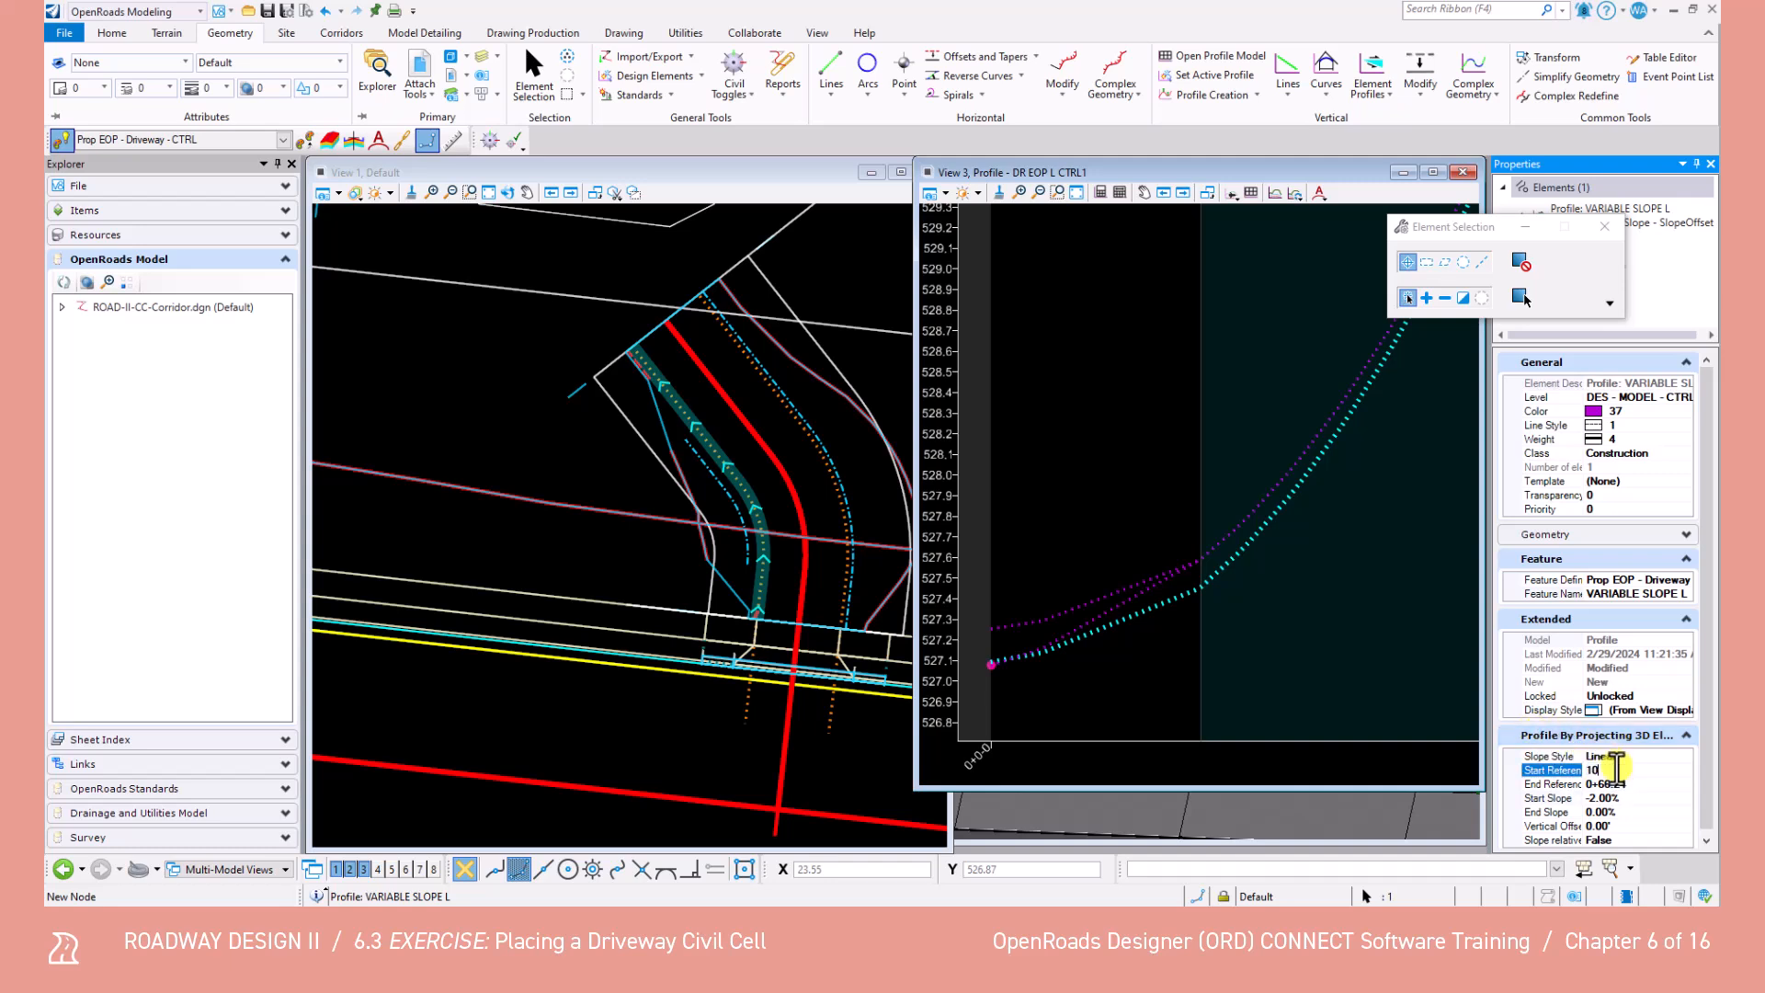
{"action": "type", "text": "10"}
{"action": "key", "text": "Return"}
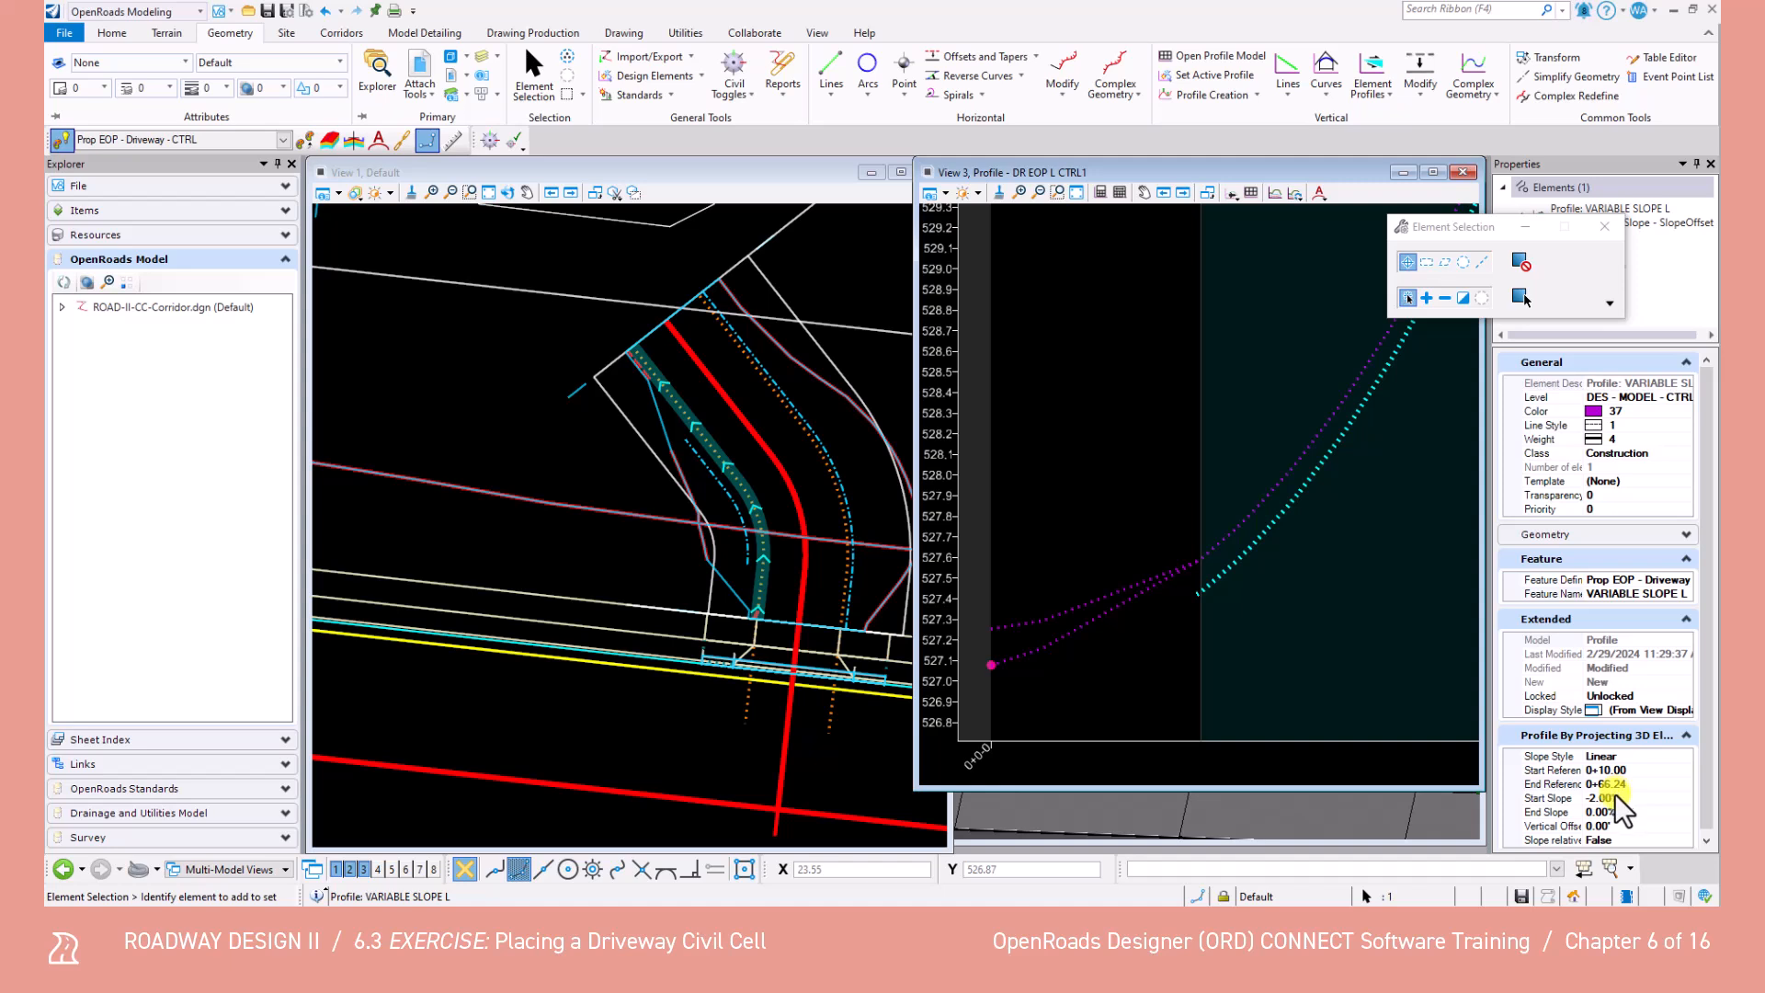
Set the start slope of the VARIABLE SLOPE L profile to 0 and deselect it.
{"action": "left_click", "coordinate": [1611, 798]}
{"action": "type", "text": "0"}
{"action": "key", "text": "Return"}
{"action": "left_click", "coordinate": [1340, 631]}
Join the short entrance profile and the VARIABLE SLOPE L profile into one complex profile using the Manual method.
{"action": "scroll", "coordinate": [1319, 624], "scroll_direction": "down", "scroll_amount": 4}
{"action": "middle_click_drag", "start_coordinate": [1311, 621], "coordinate": [1151, 645]}
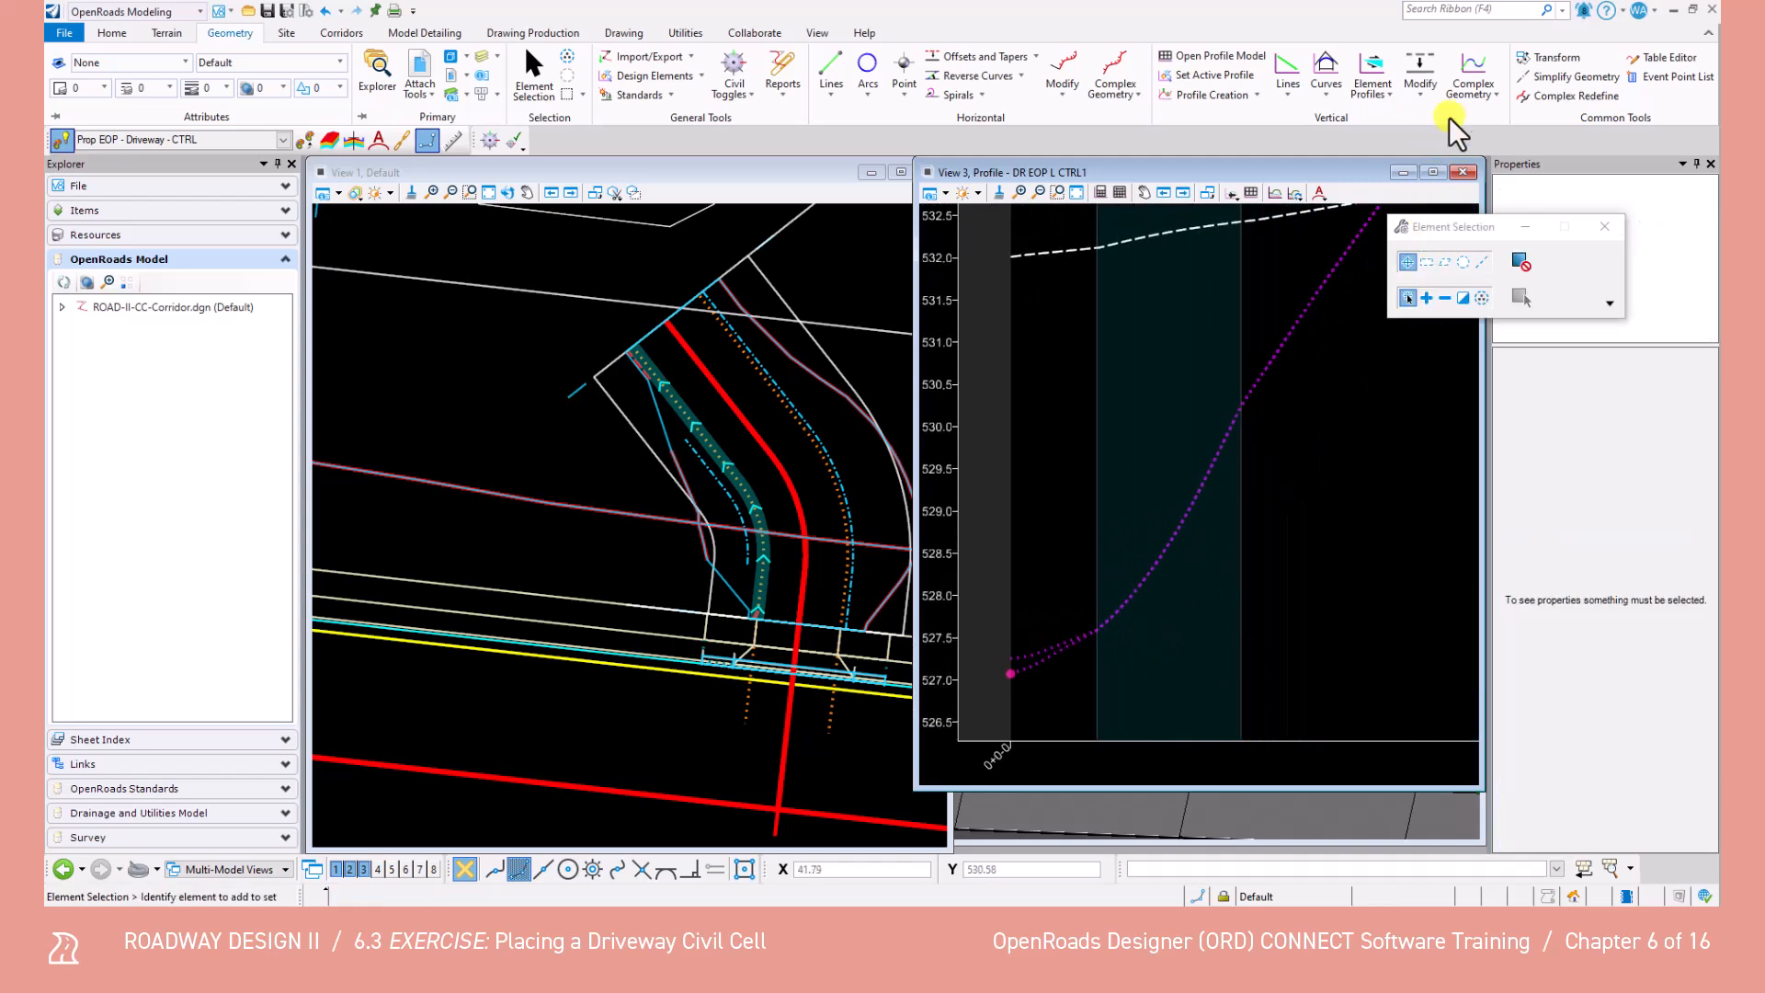
{"action": "left_click", "coordinate": [1474, 88]}
{"action": "left_click", "coordinate": [1508, 120]}
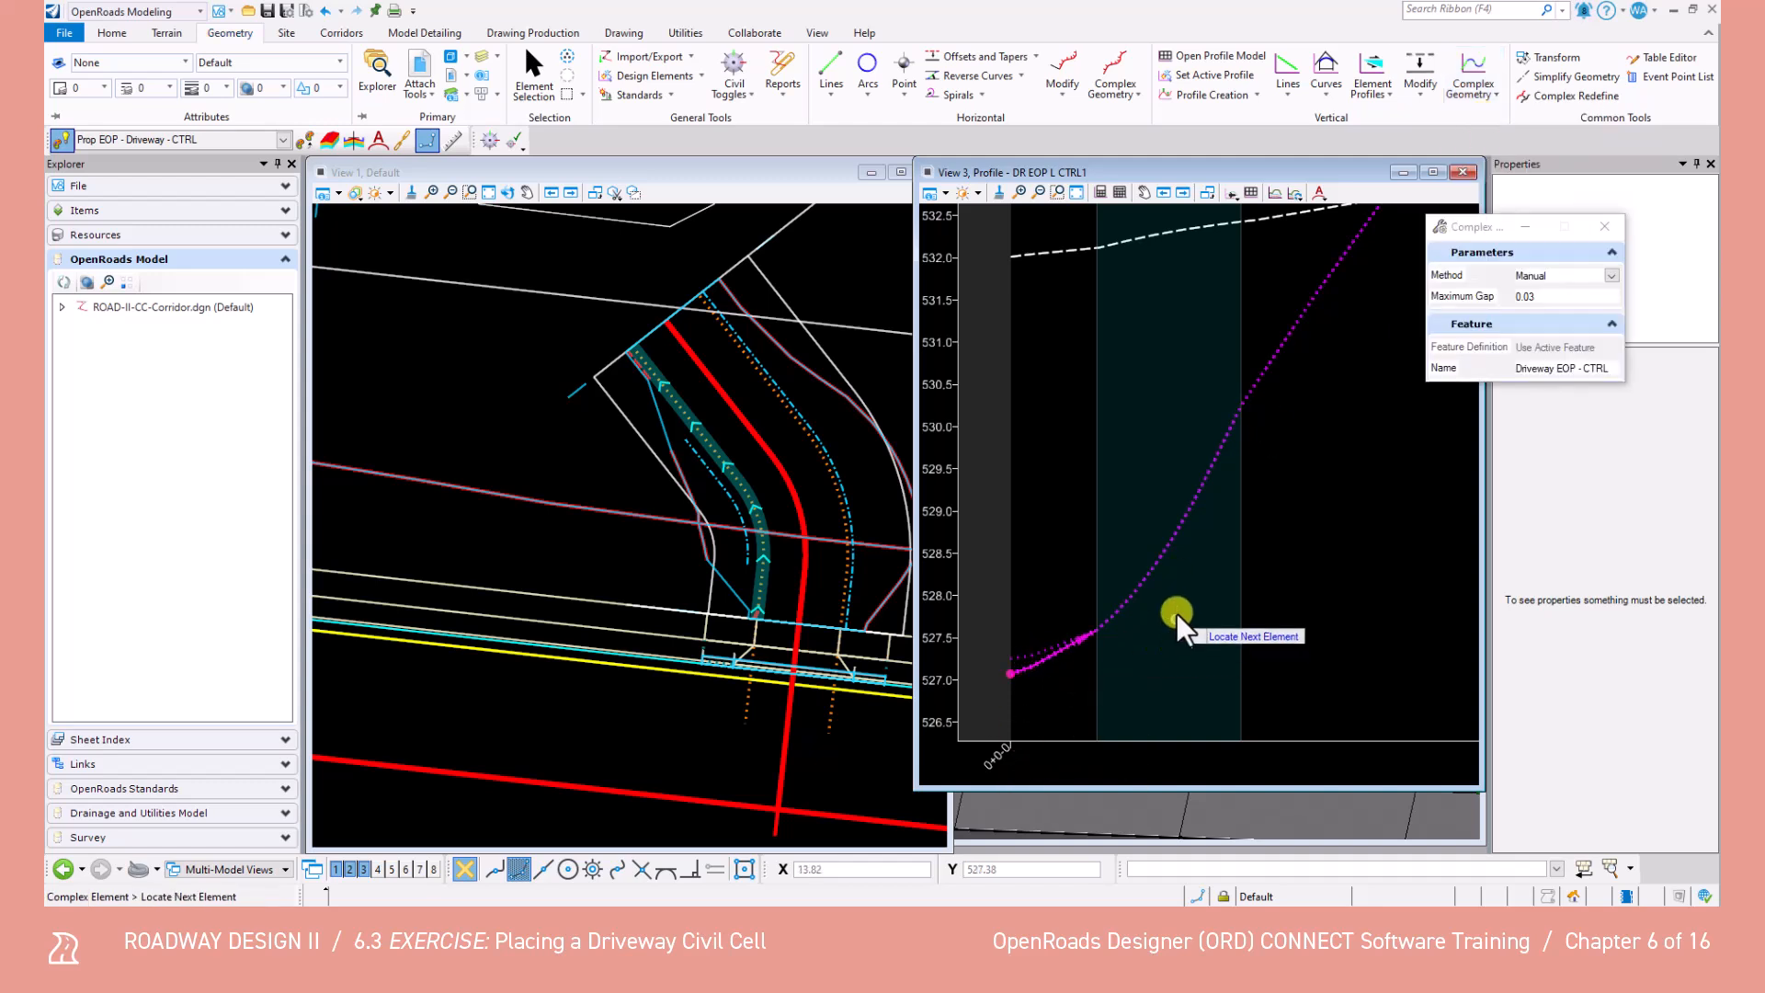
{"action": "left_click", "coordinate": [1129, 607]}
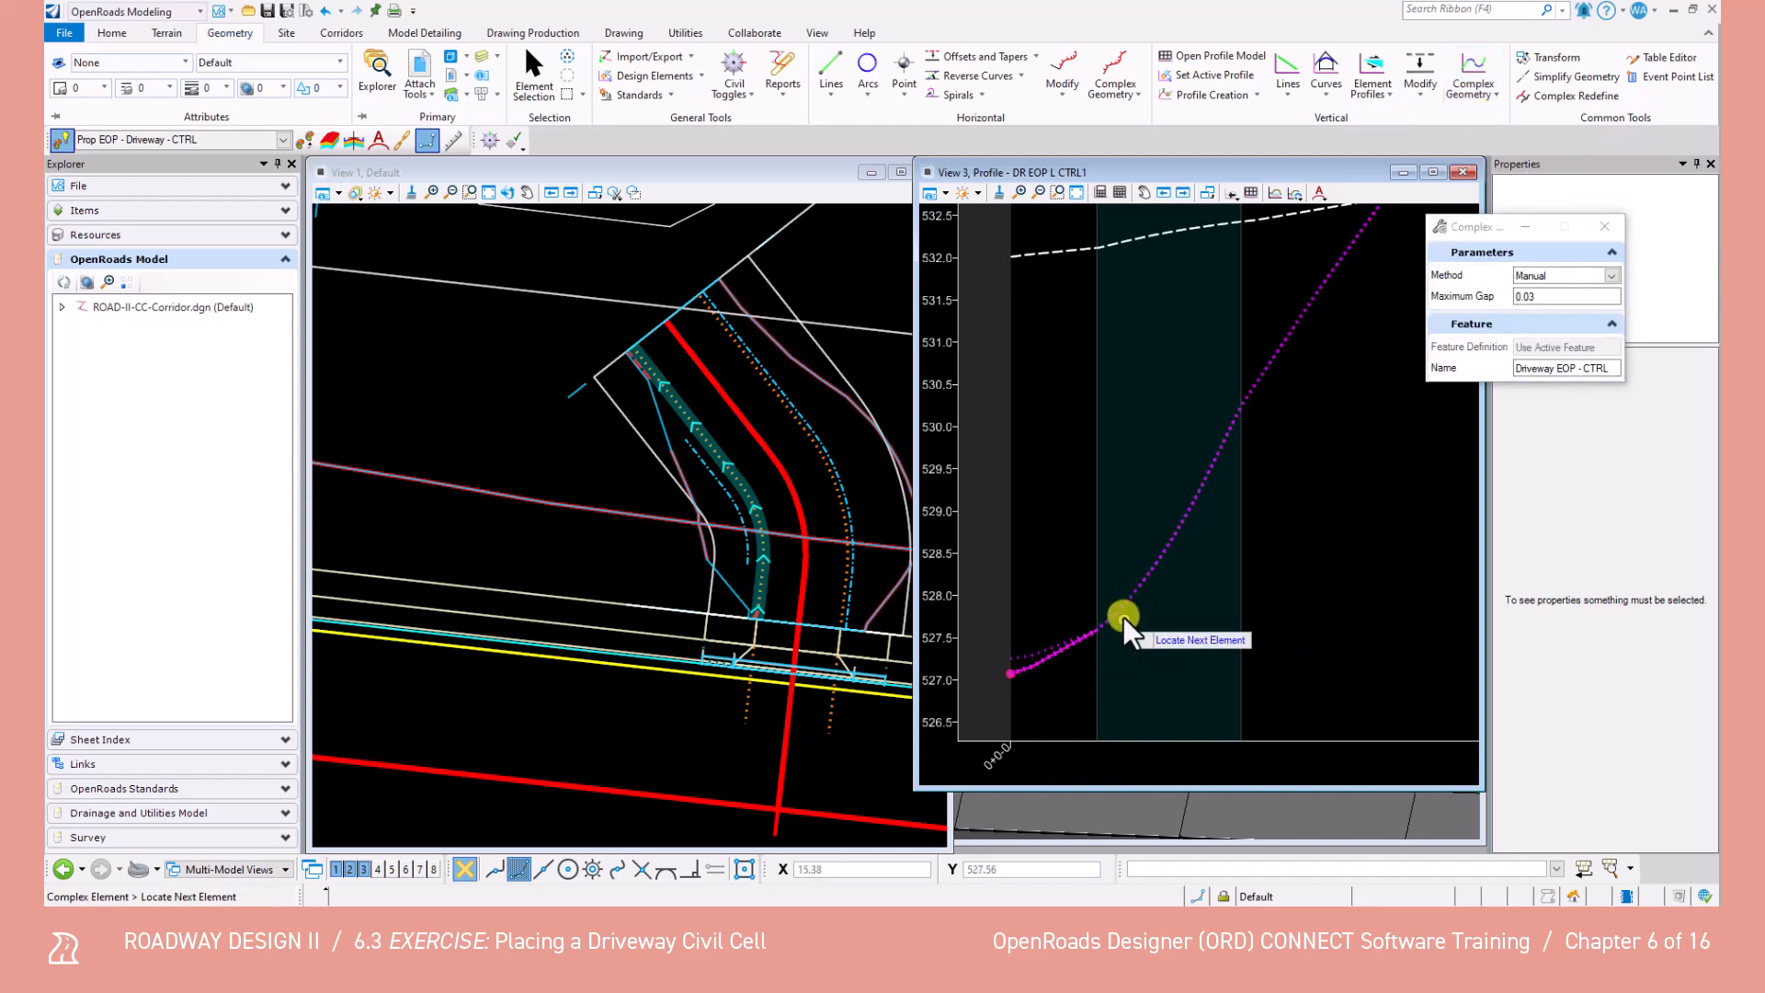
{"action": "scroll", "coordinate": [1125, 612], "scroll_direction": "down", "scroll_amount": 2}
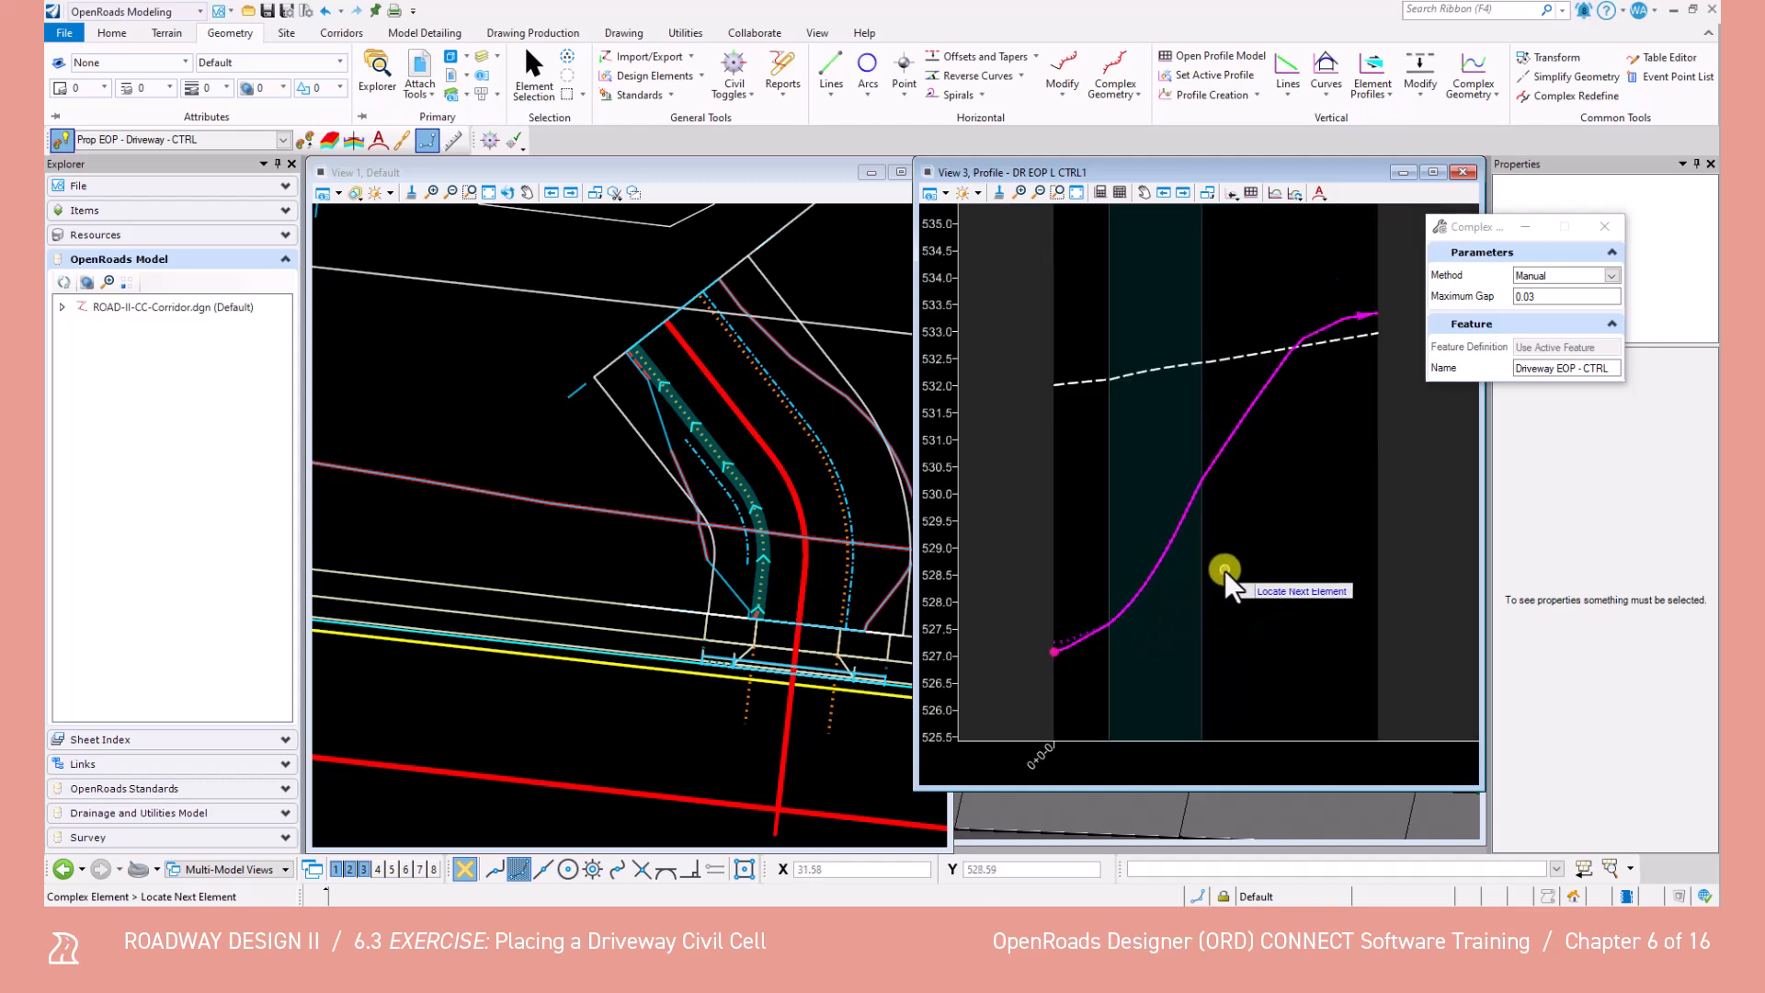
{"action": "right_click", "coordinate": [1222, 571]}
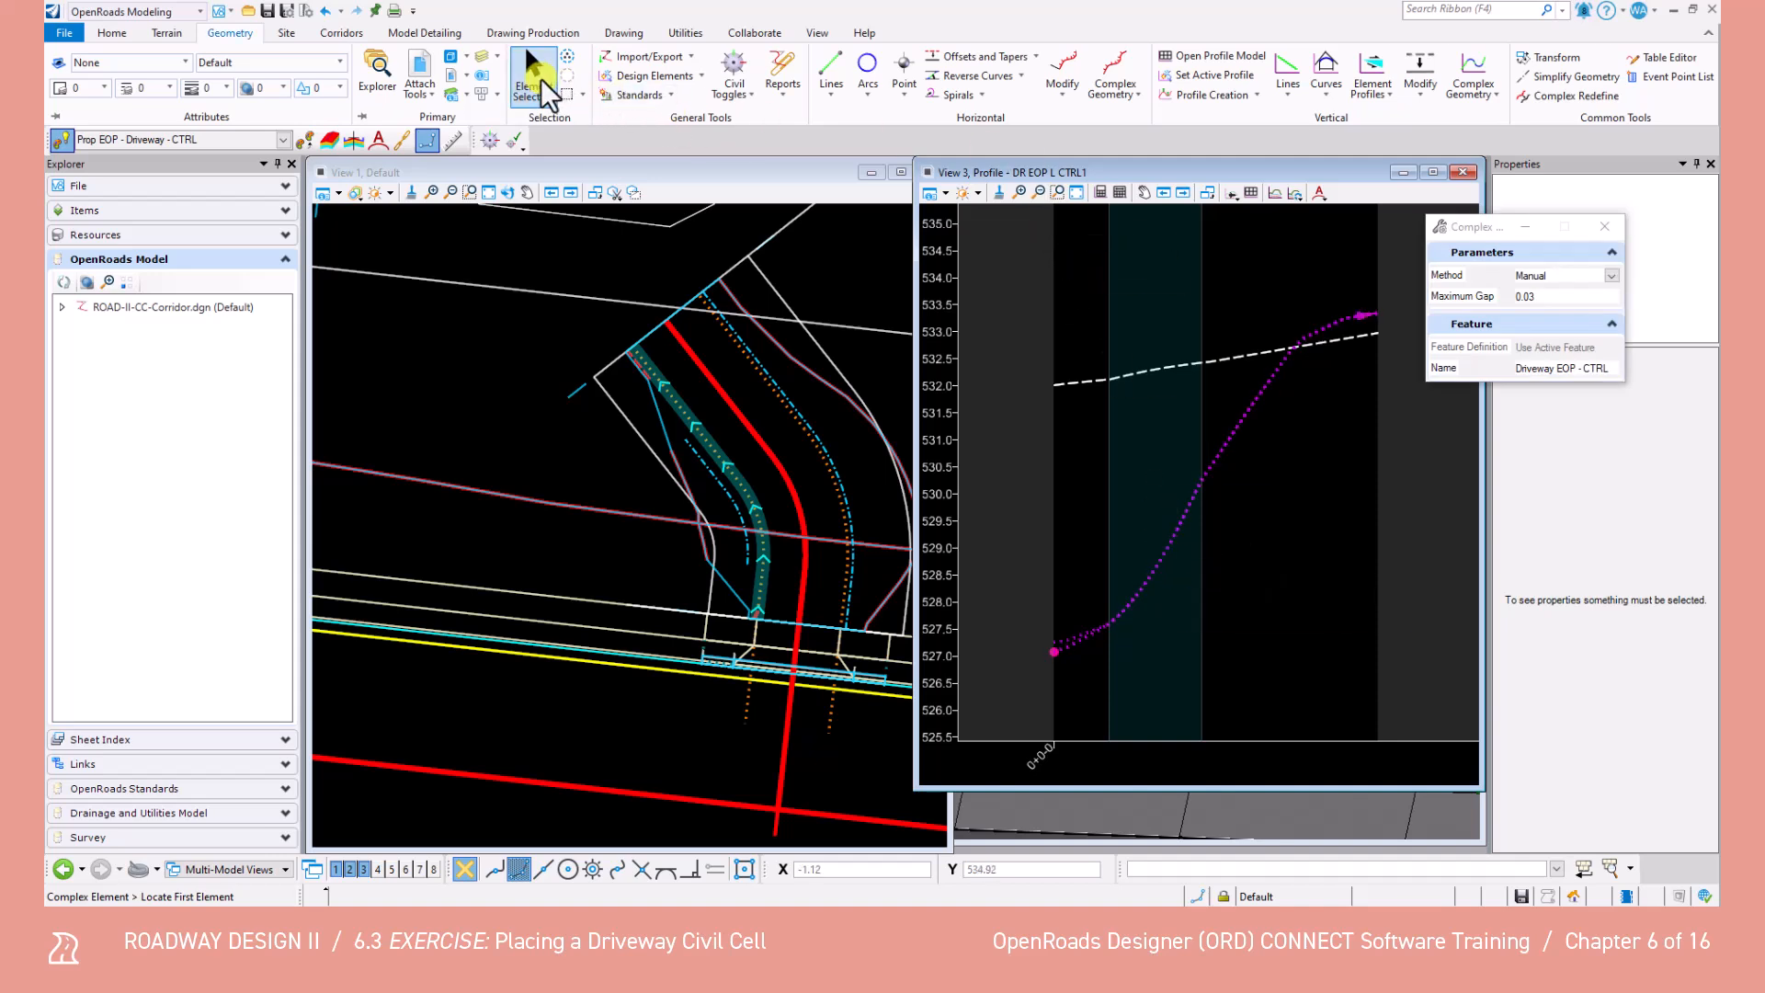
Make the joined complex profile the active profile of DR EOP L CTRL1 and close the profile view.
{"action": "left_click", "coordinate": [534, 81]}
{"action": "left_click", "coordinate": [1182, 521]}
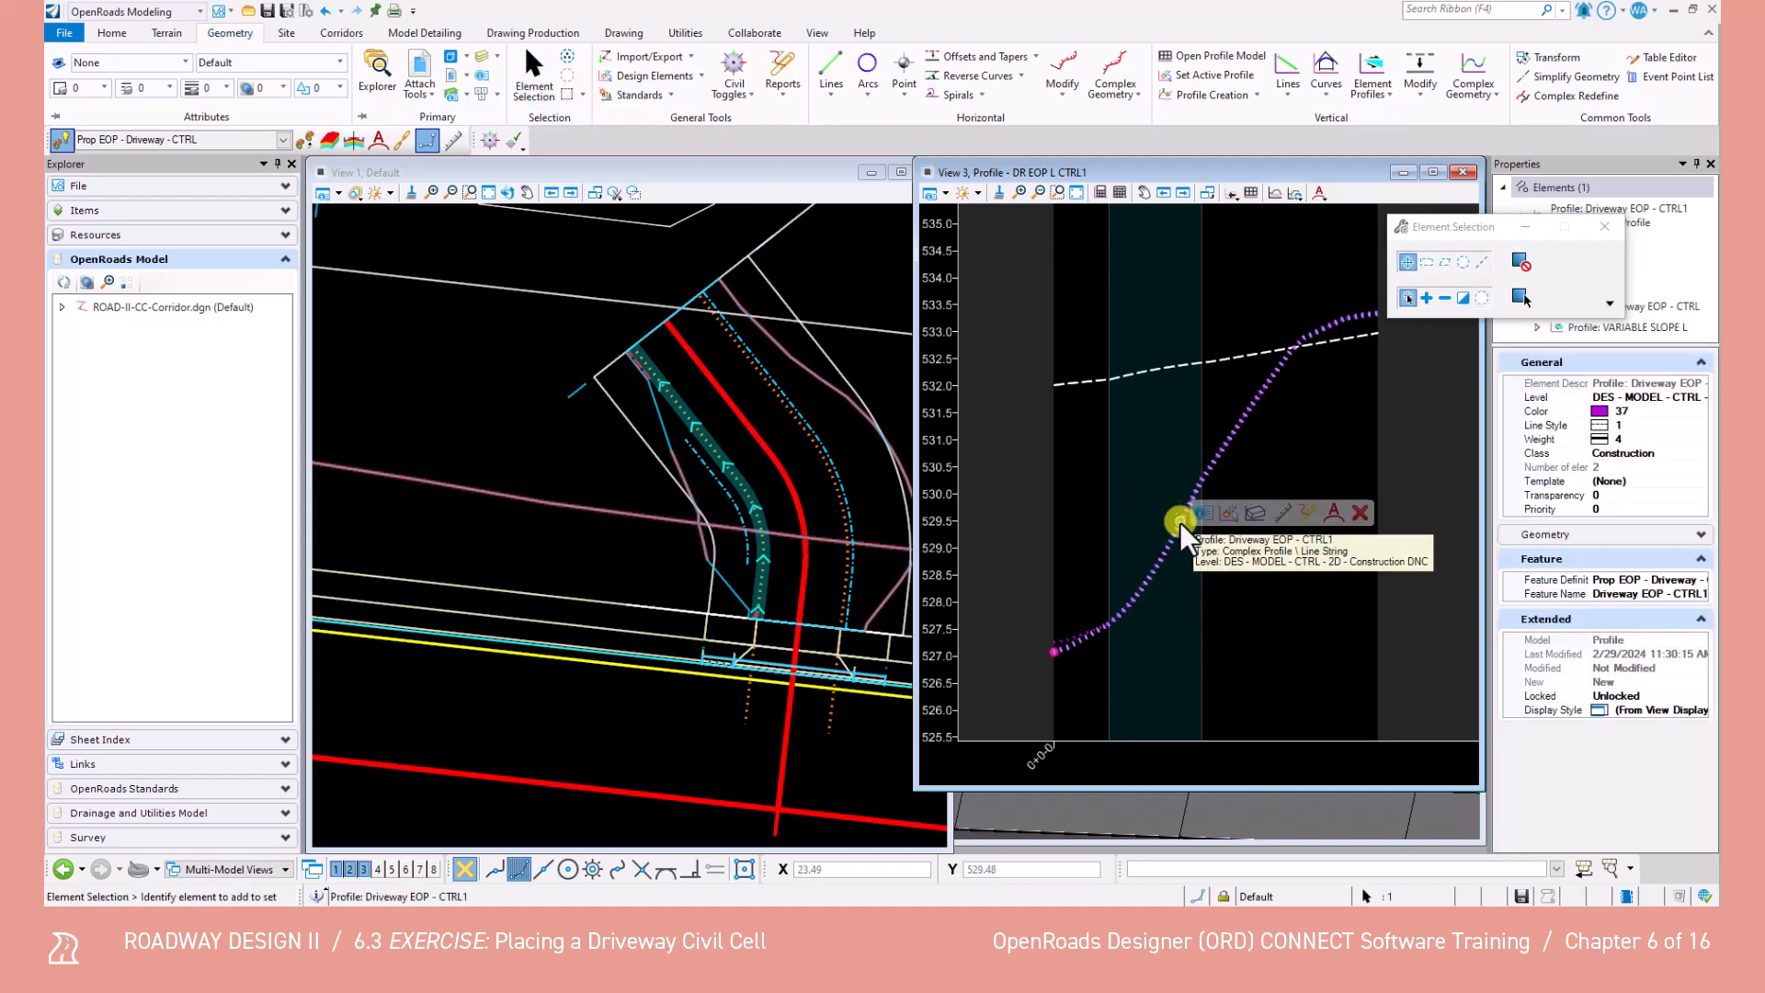
{"action": "left_click", "coordinate": [1229, 512]}
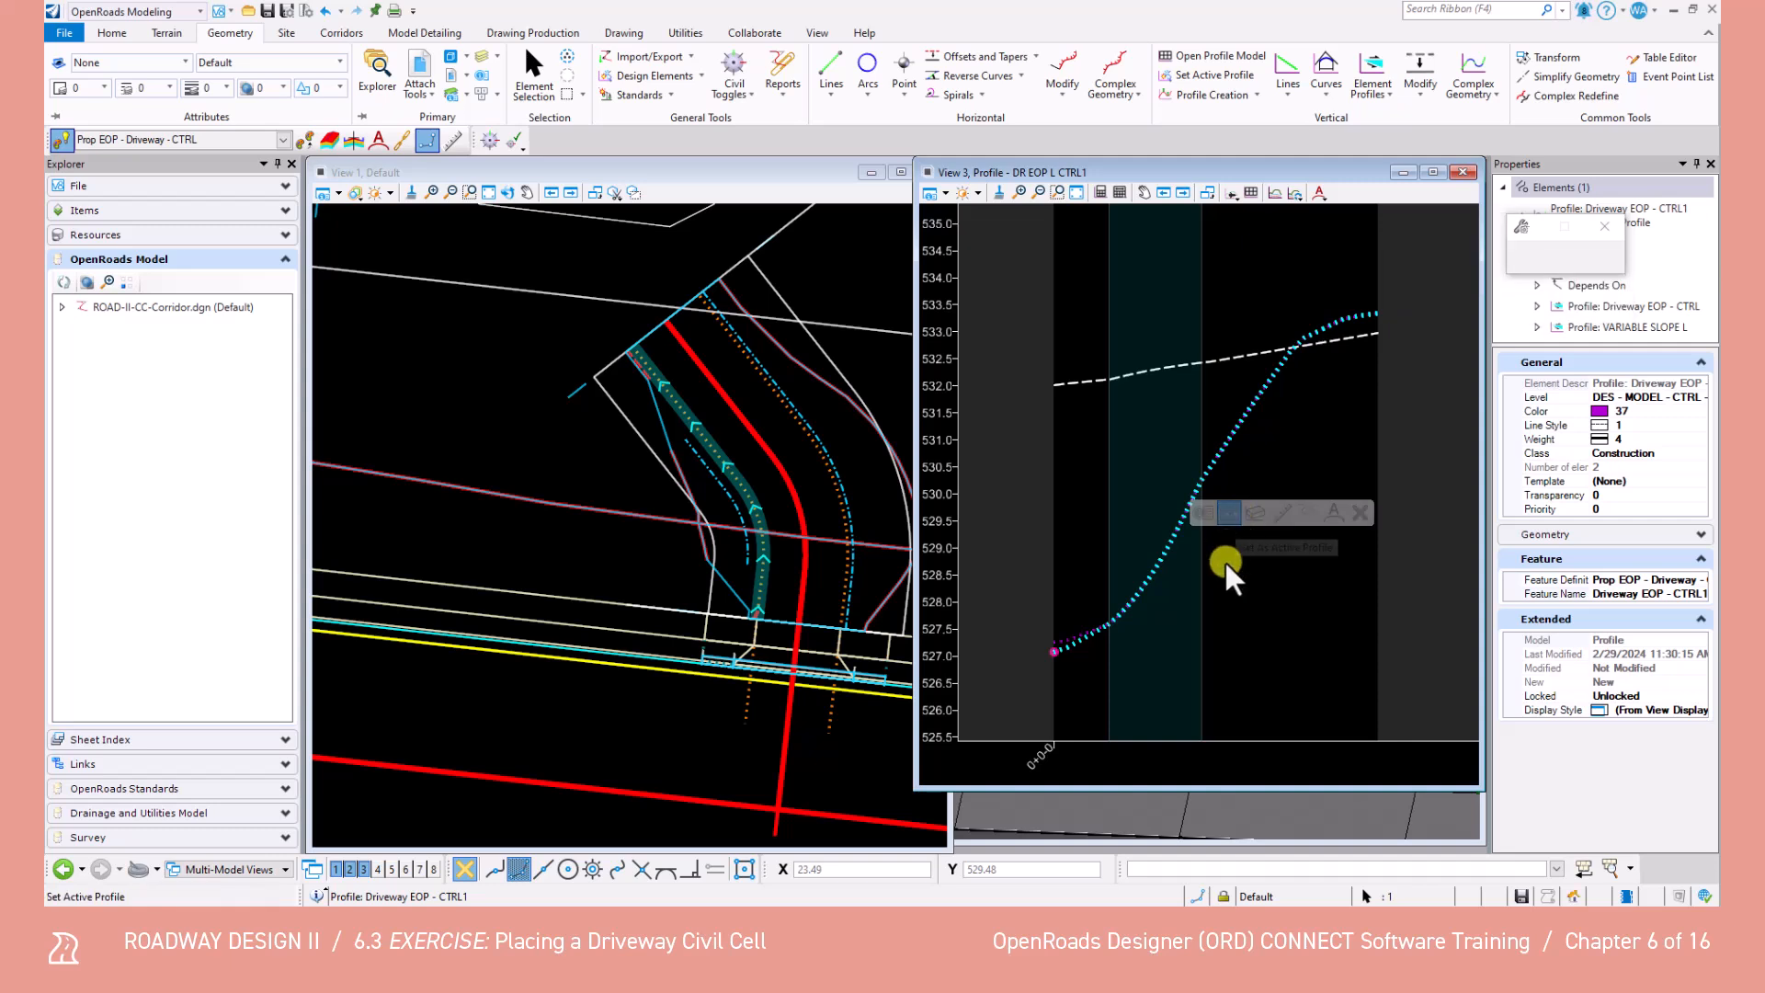
{"action": "left_click", "coordinate": [1208, 613]}
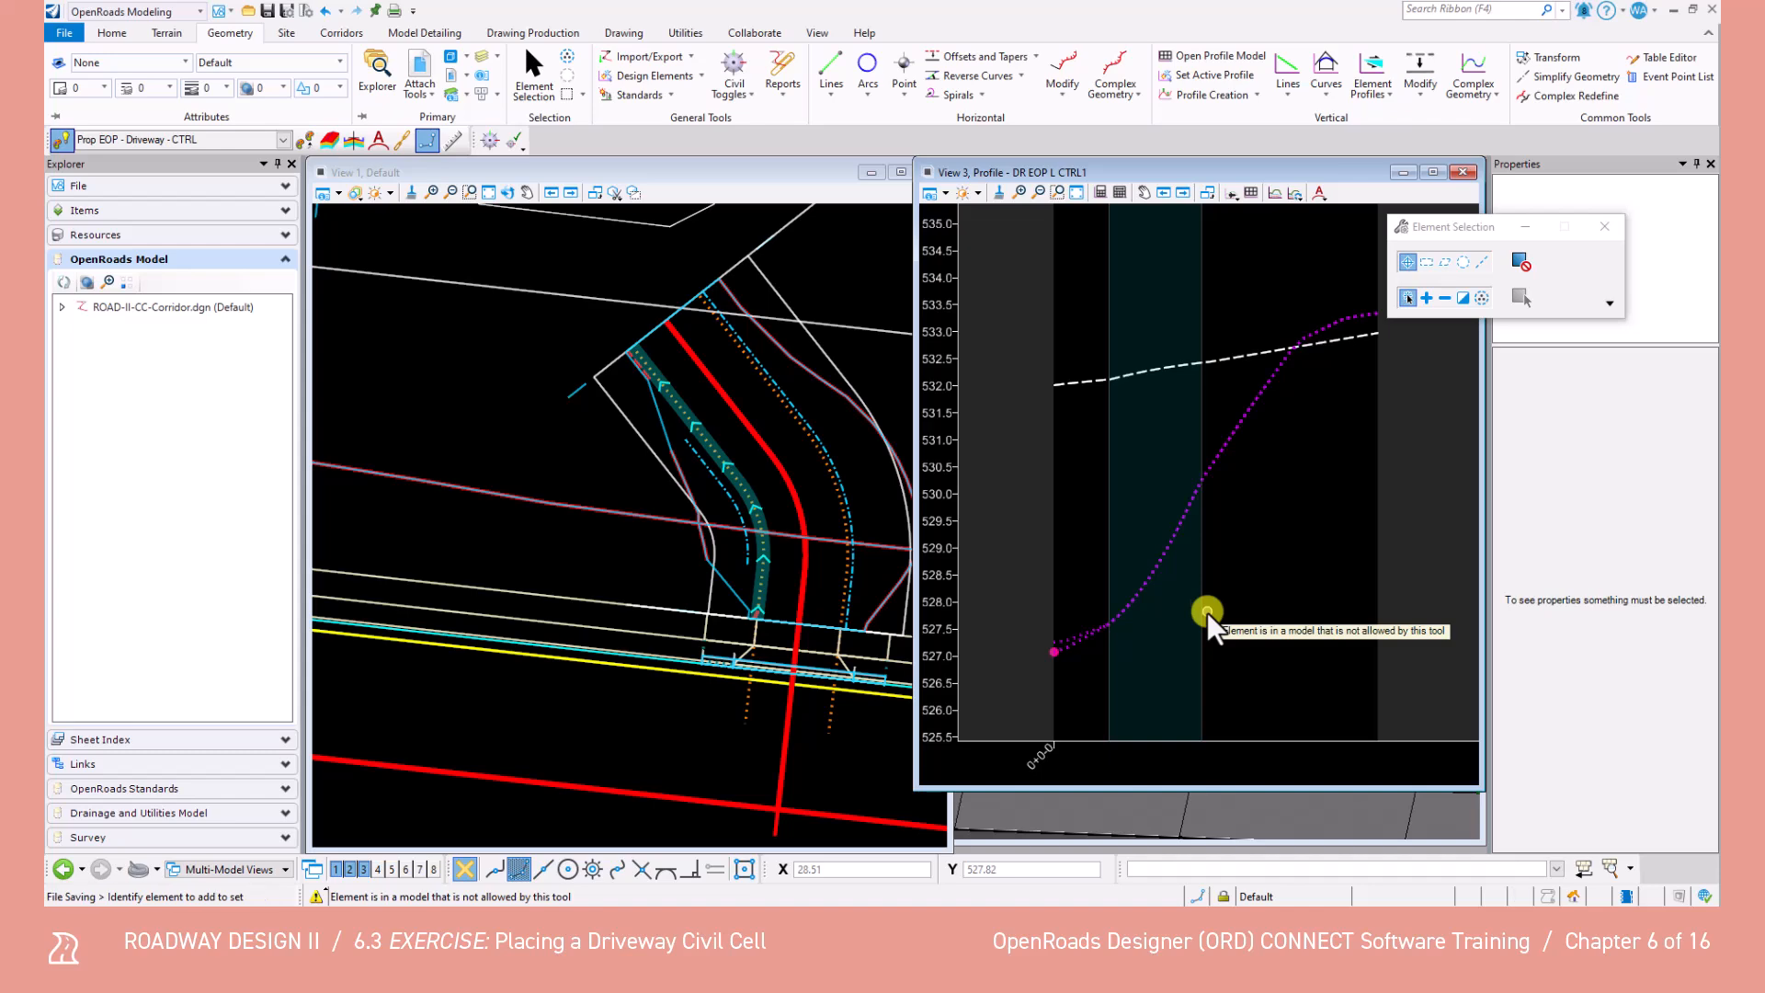
{"action": "left_click", "coordinate": [1463, 172]}
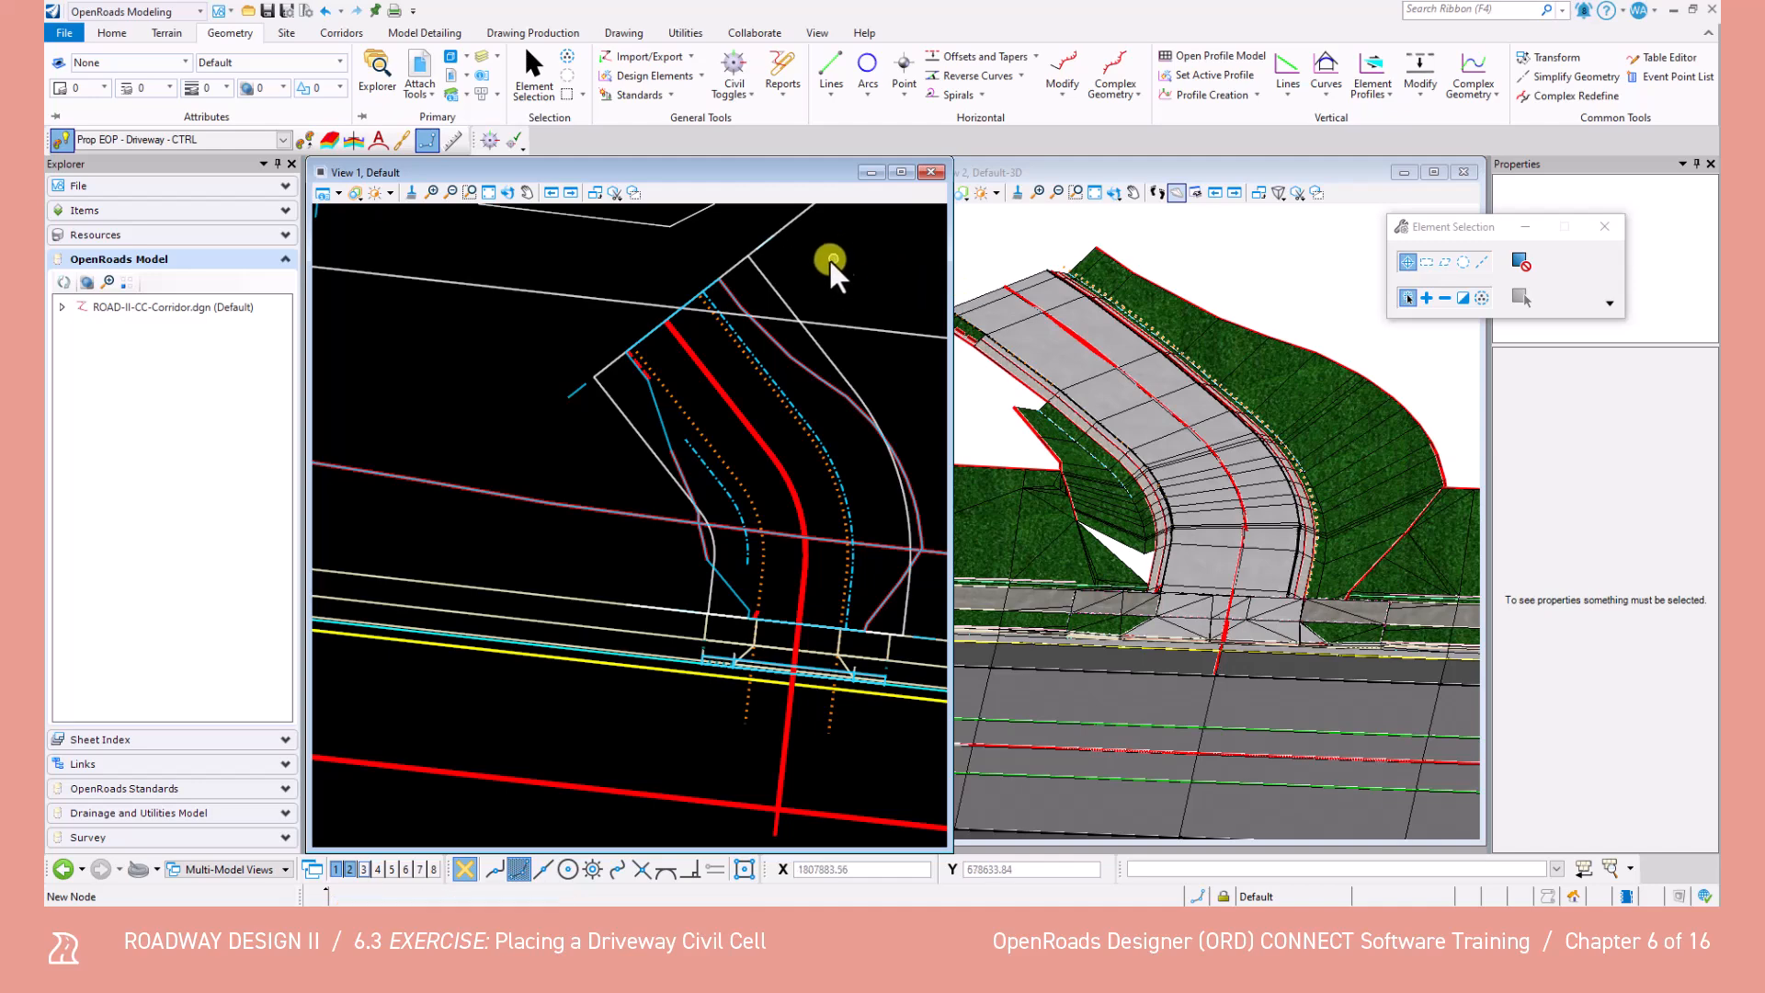
Turn on the DES - MODEL - Lines - Pavement Edge level in the plan view and close the level display.
{"action": "left_click", "coordinate": [480, 57]}
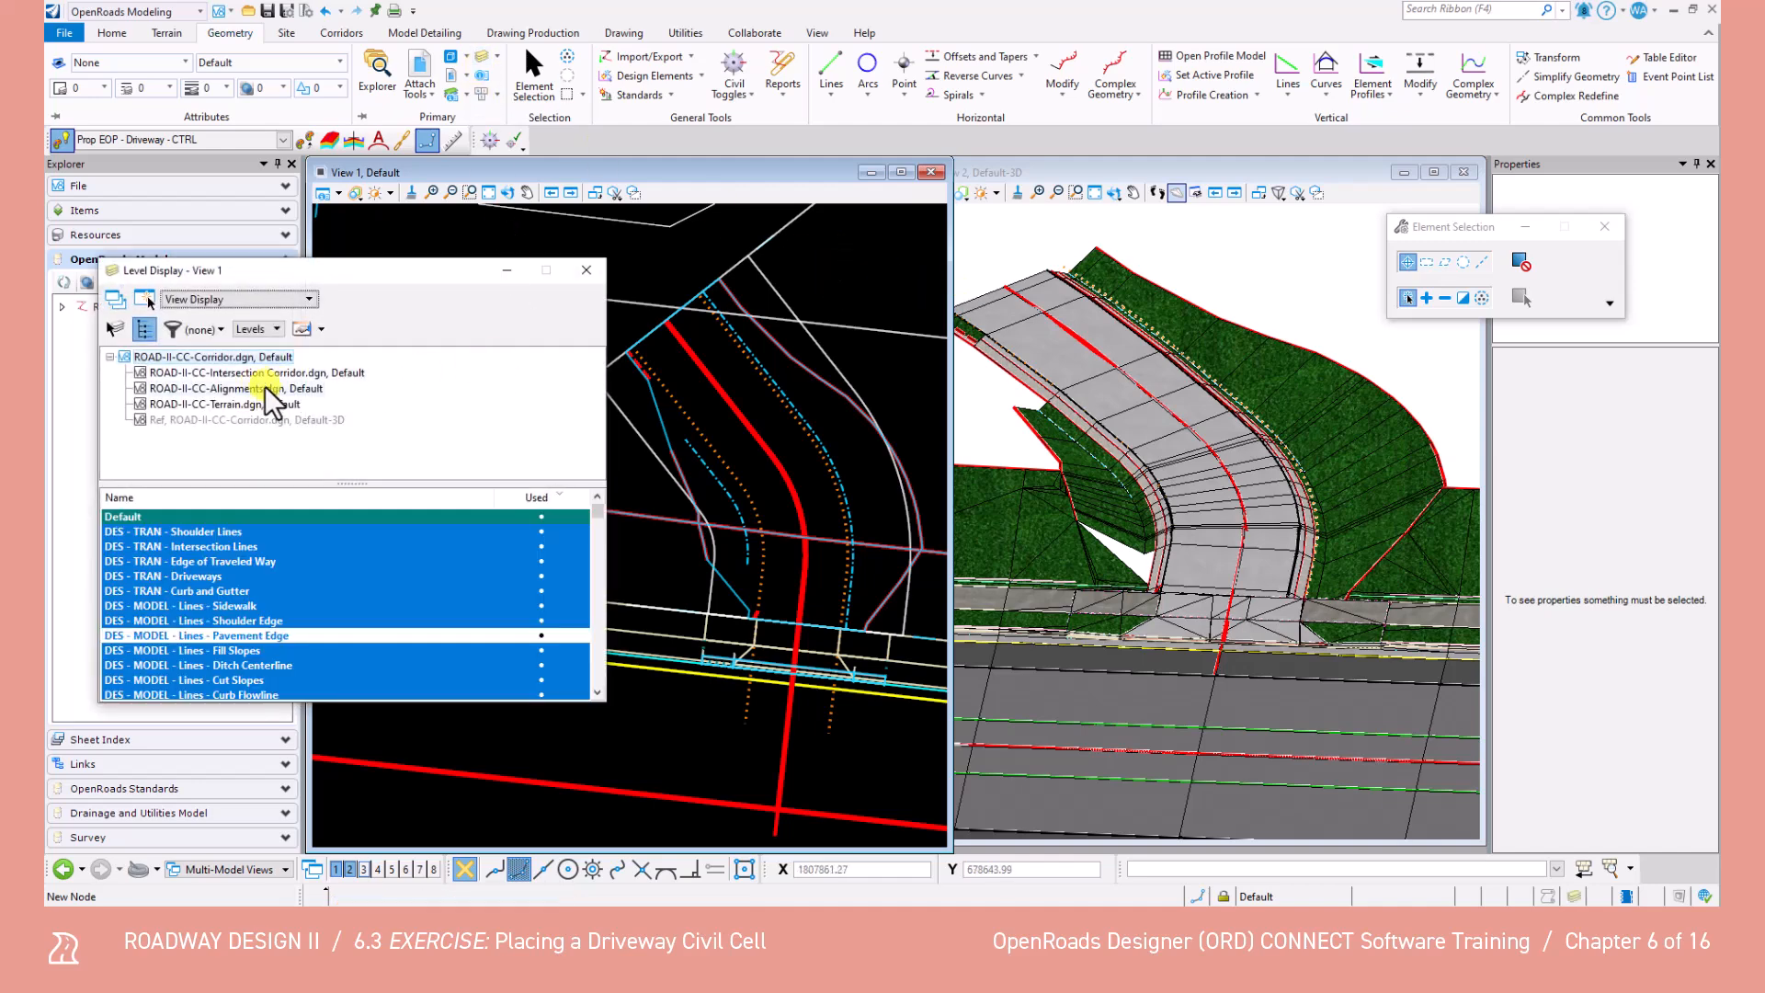
{"action": "left_click", "coordinate": [237, 635]}
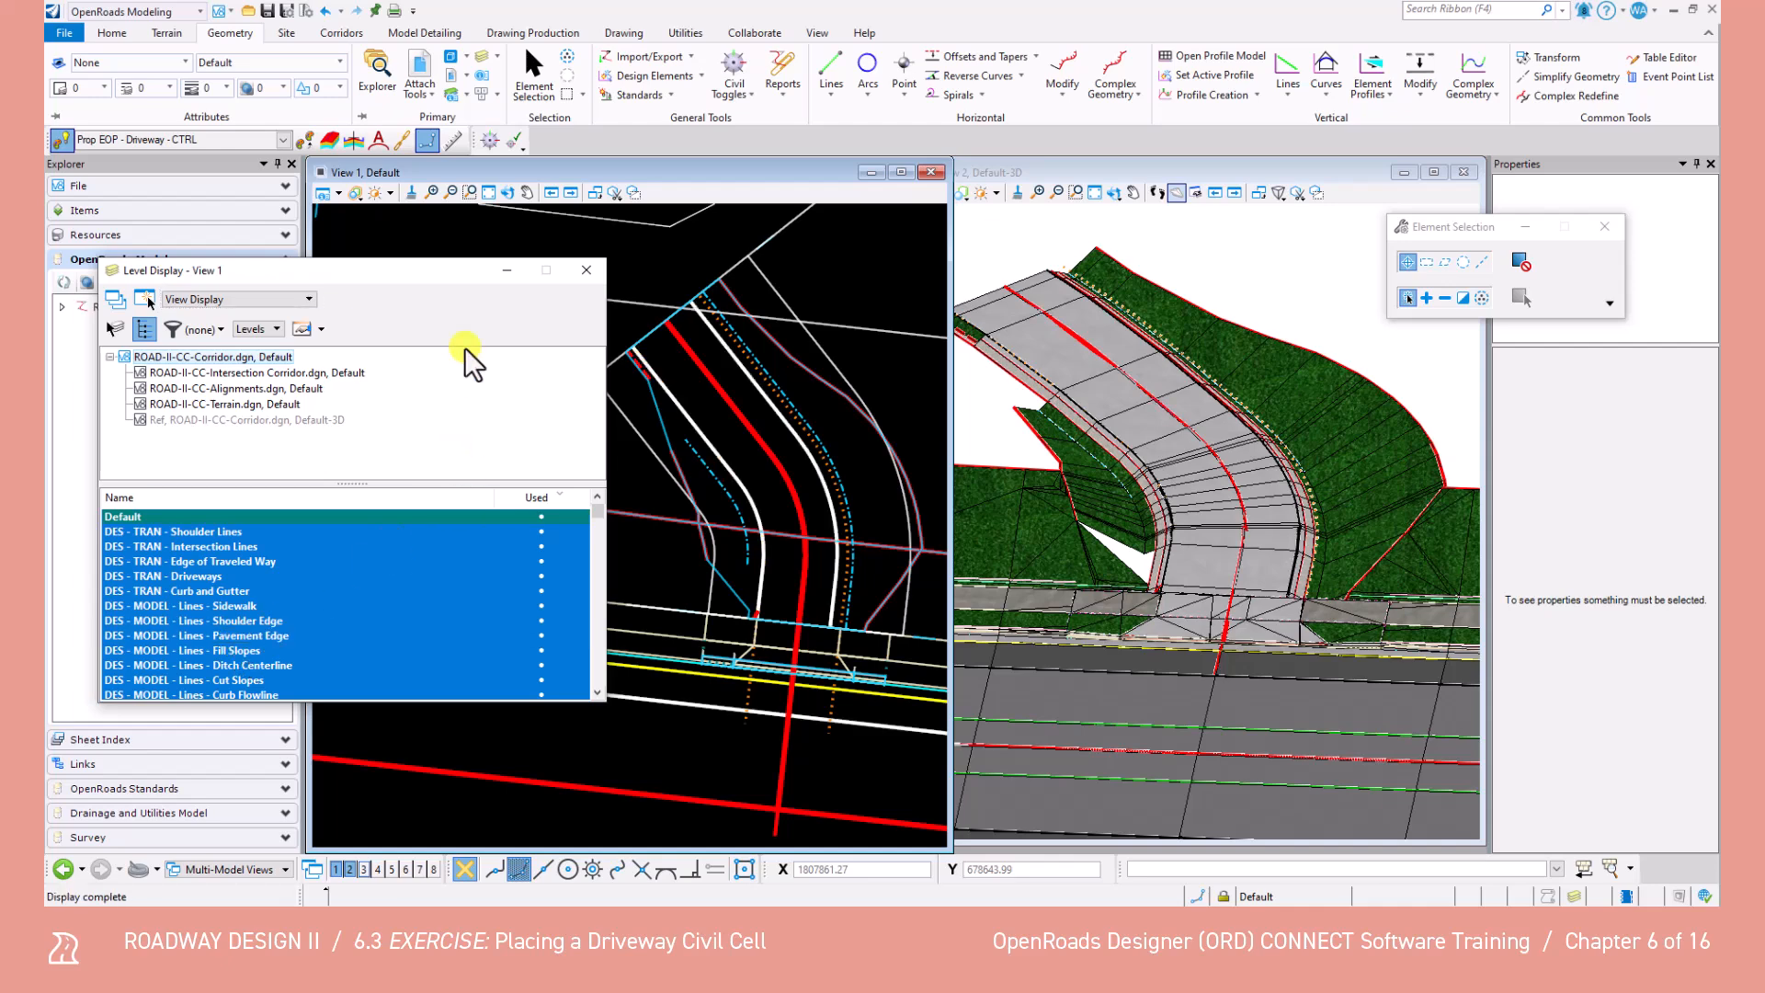
{"action": "left_click", "coordinate": [586, 269]}
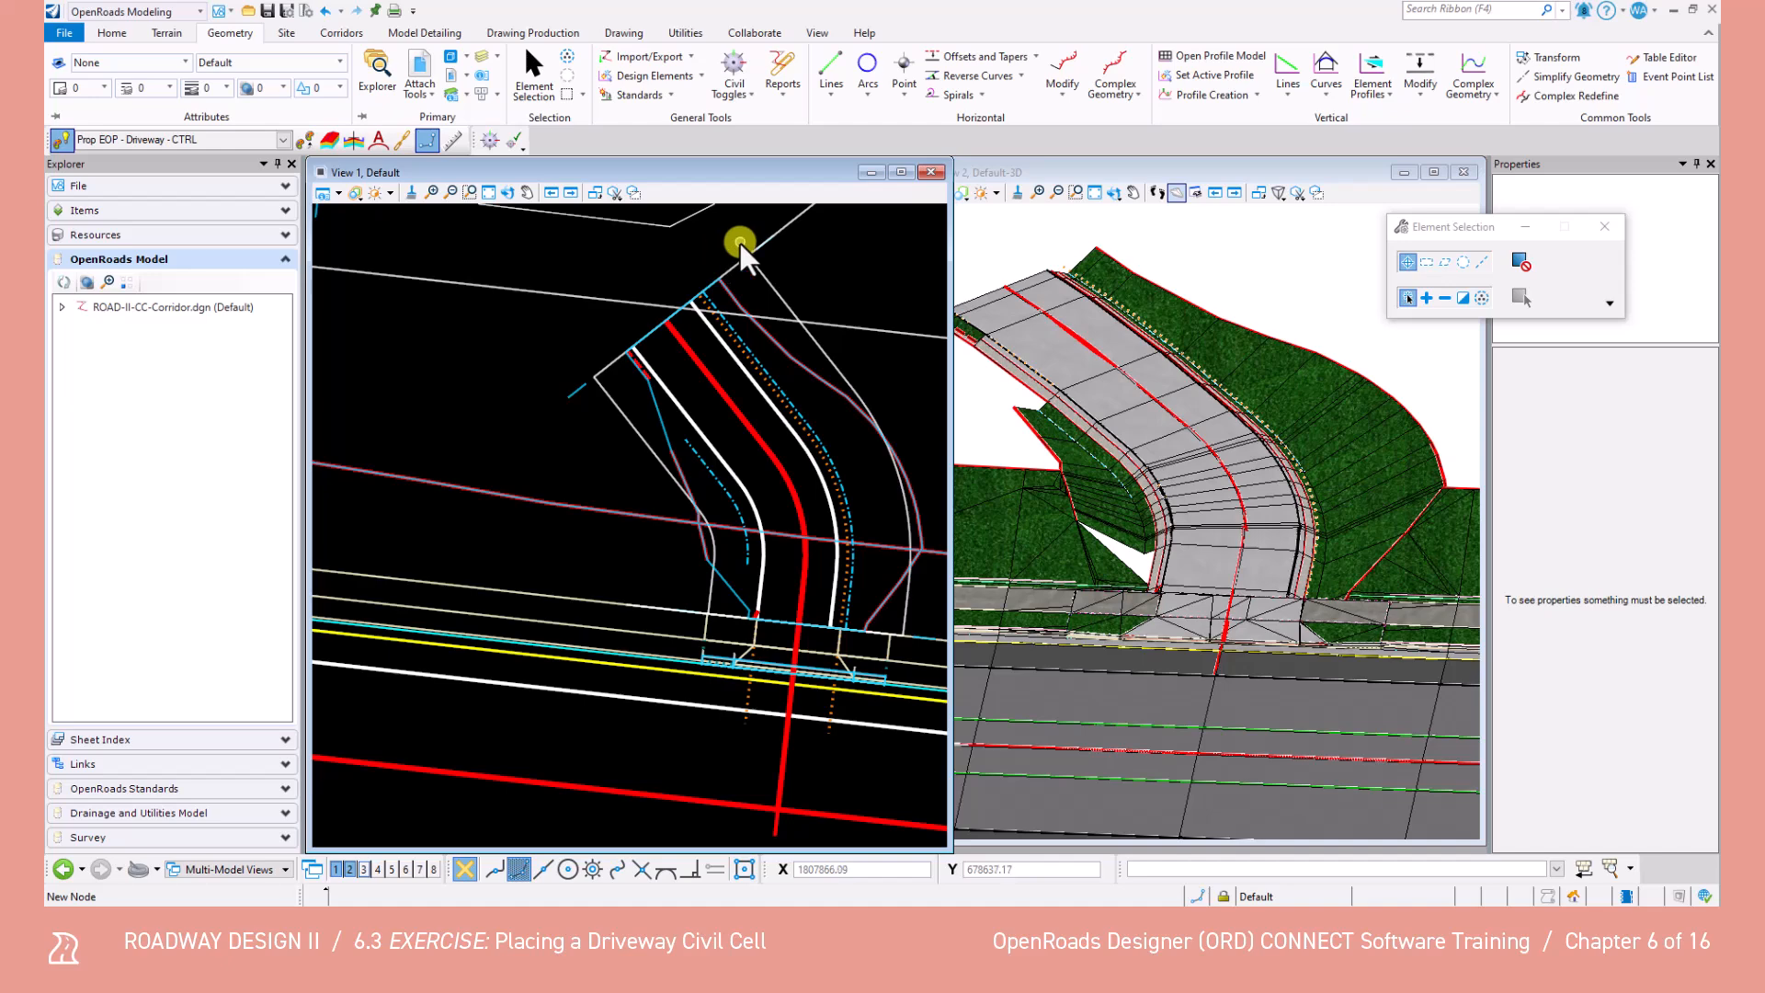
Start a new point control on the EXAMPLE DR corridor and assign it to the EOP_L point.
{"action": "left_click", "coordinate": [341, 32]}
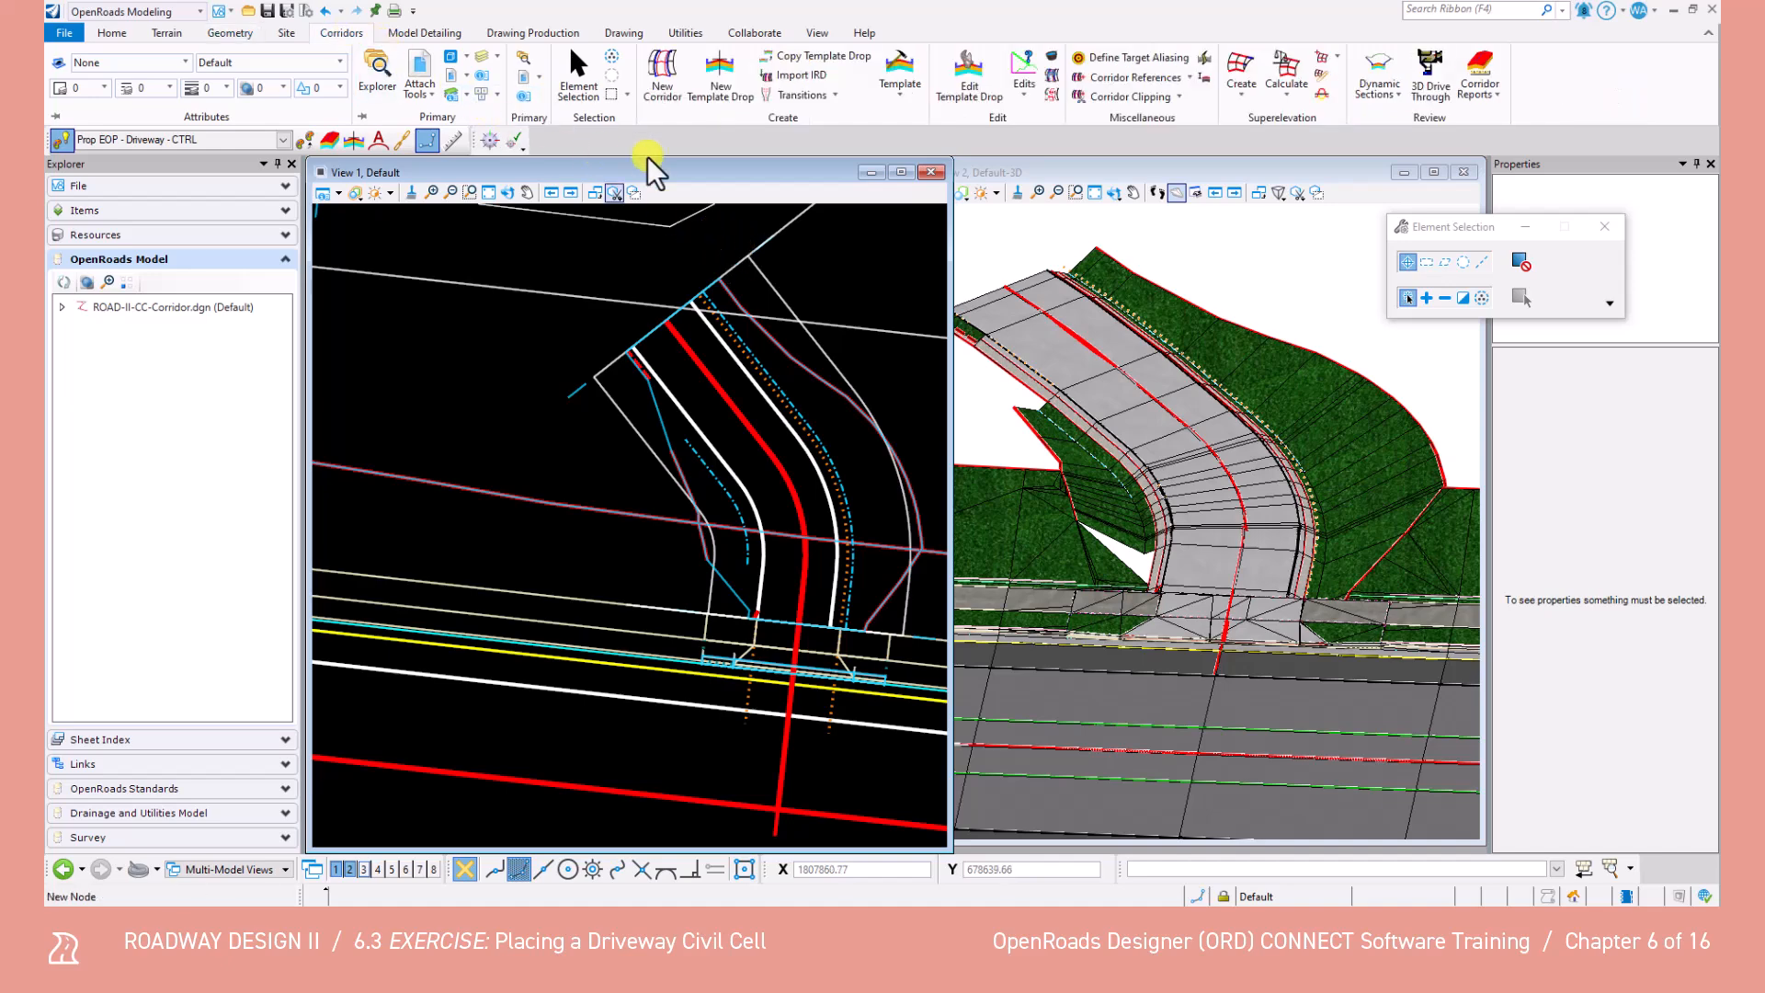
{"action": "left_click", "coordinate": [1026, 84]}
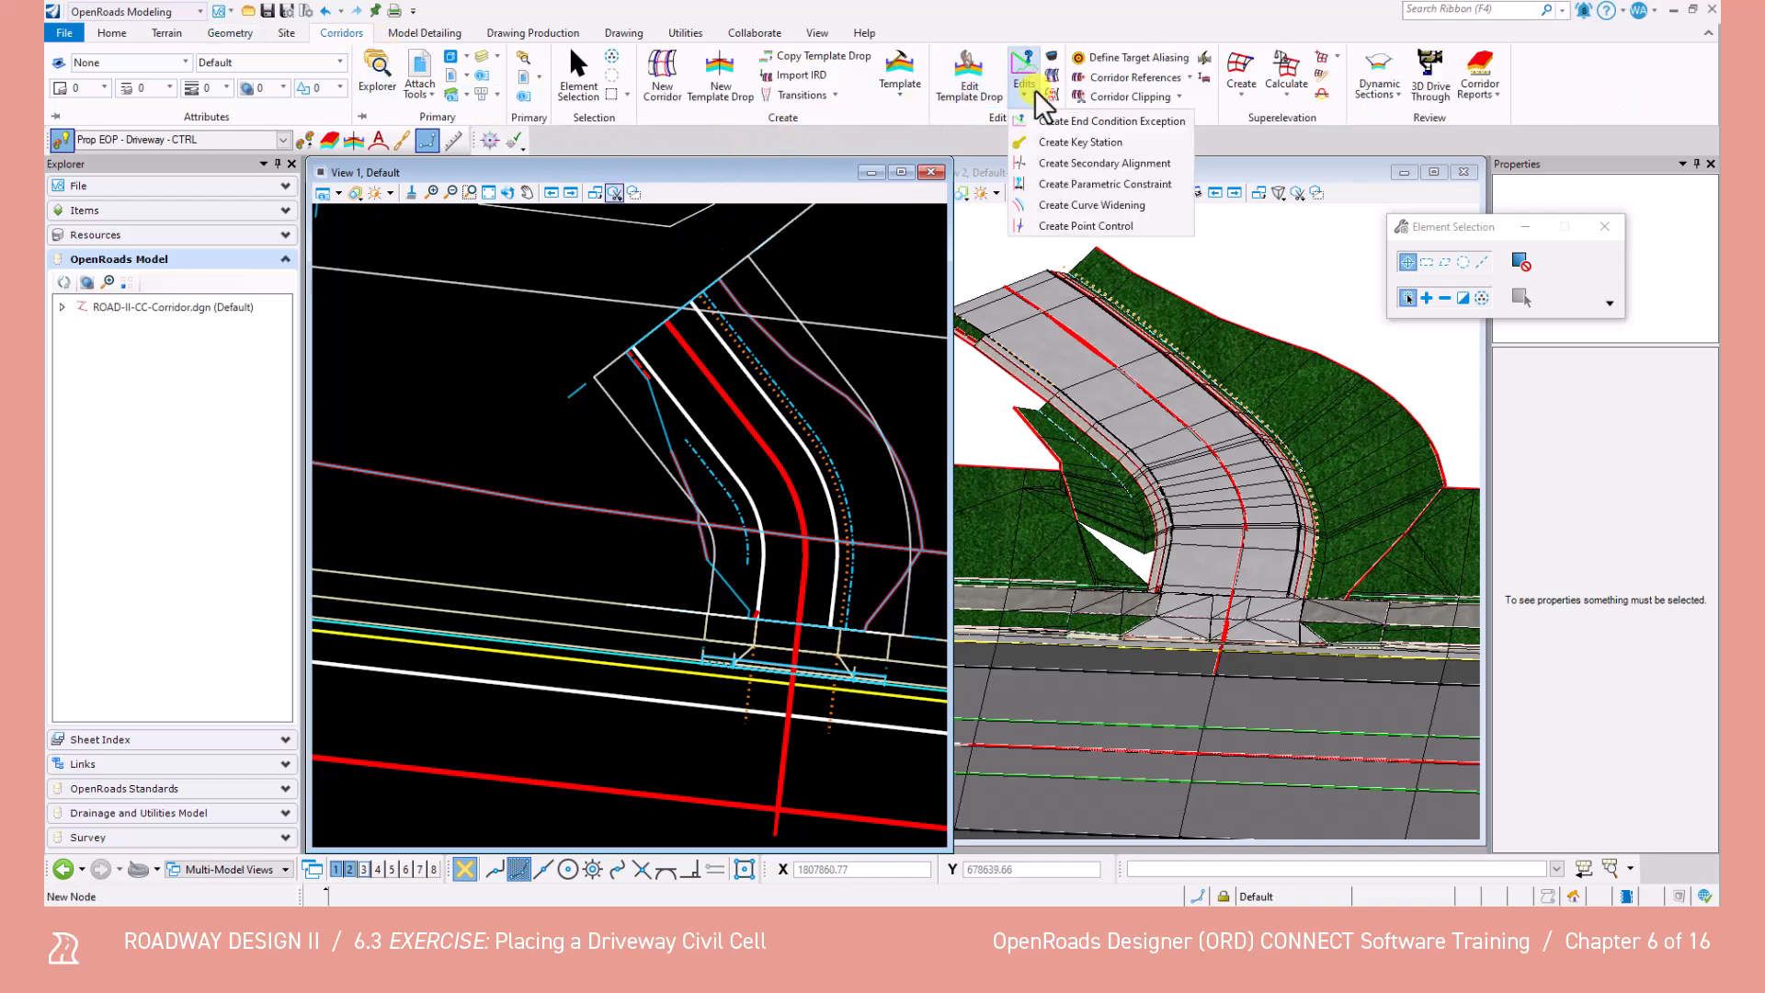
{"action": "left_click", "coordinate": [1048, 226]}
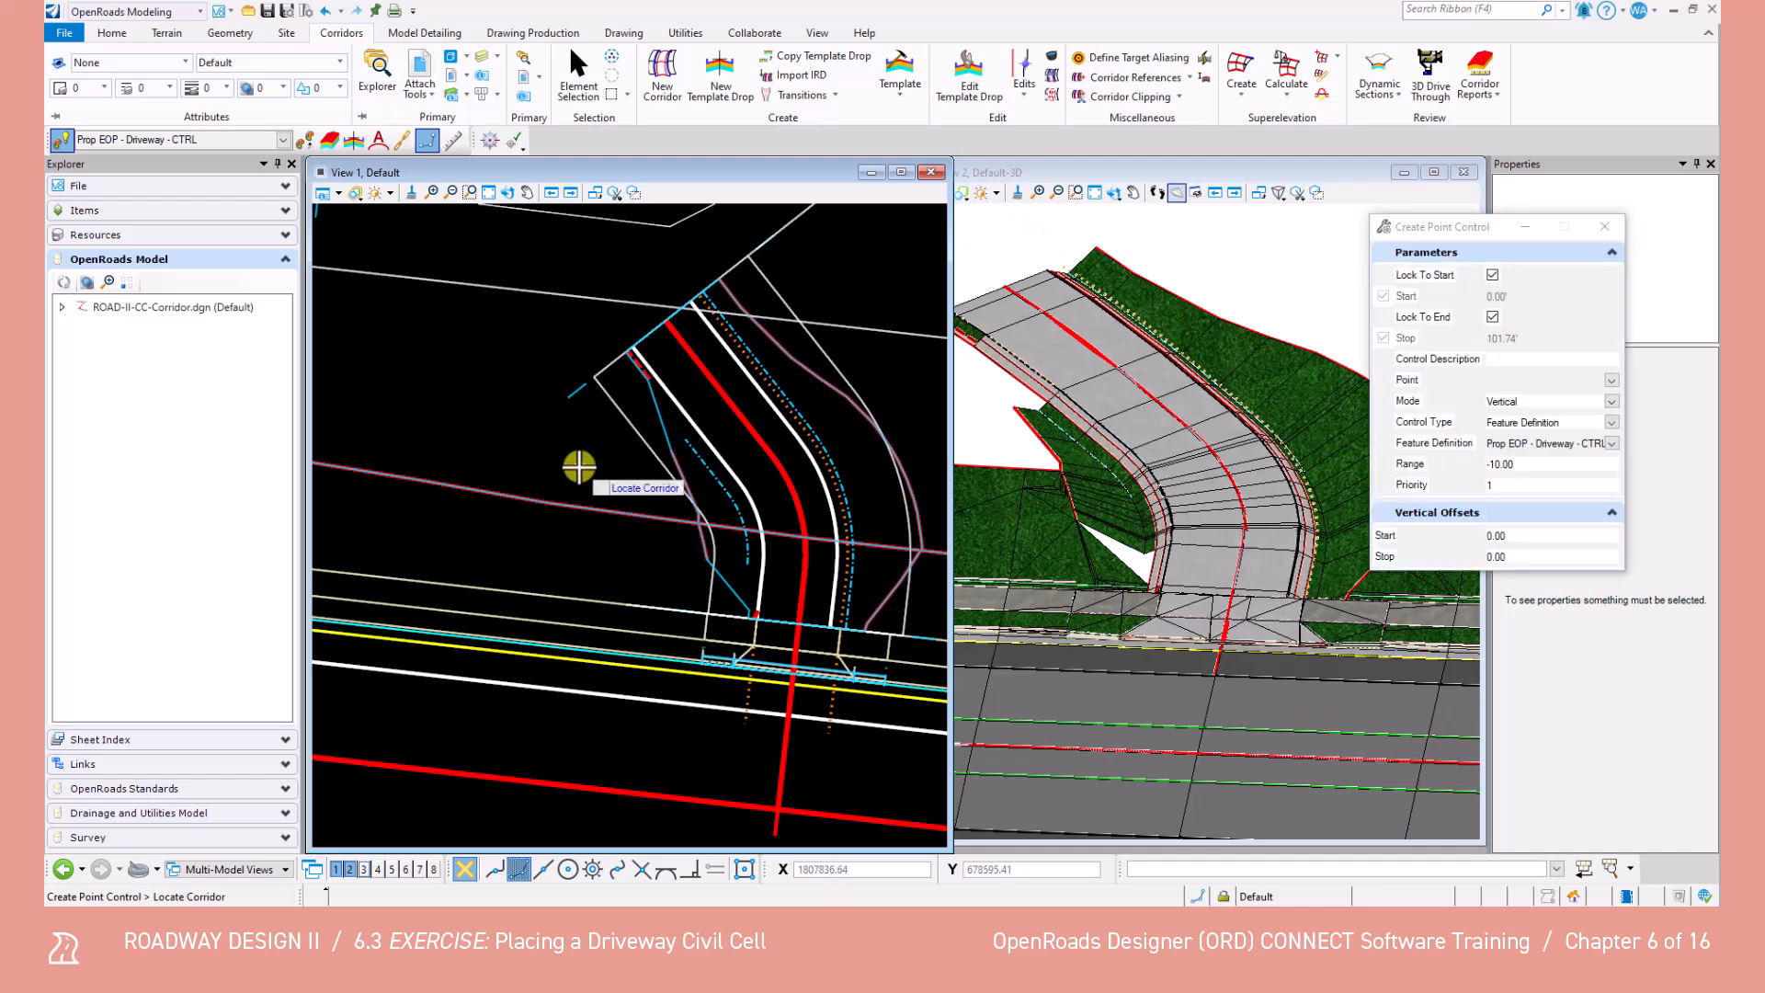
{"action": "left_click", "coordinate": [704, 460]}
{"action": "left_click_drag", "start_coordinate": [1444, 224], "coordinate": [1072, 295]}
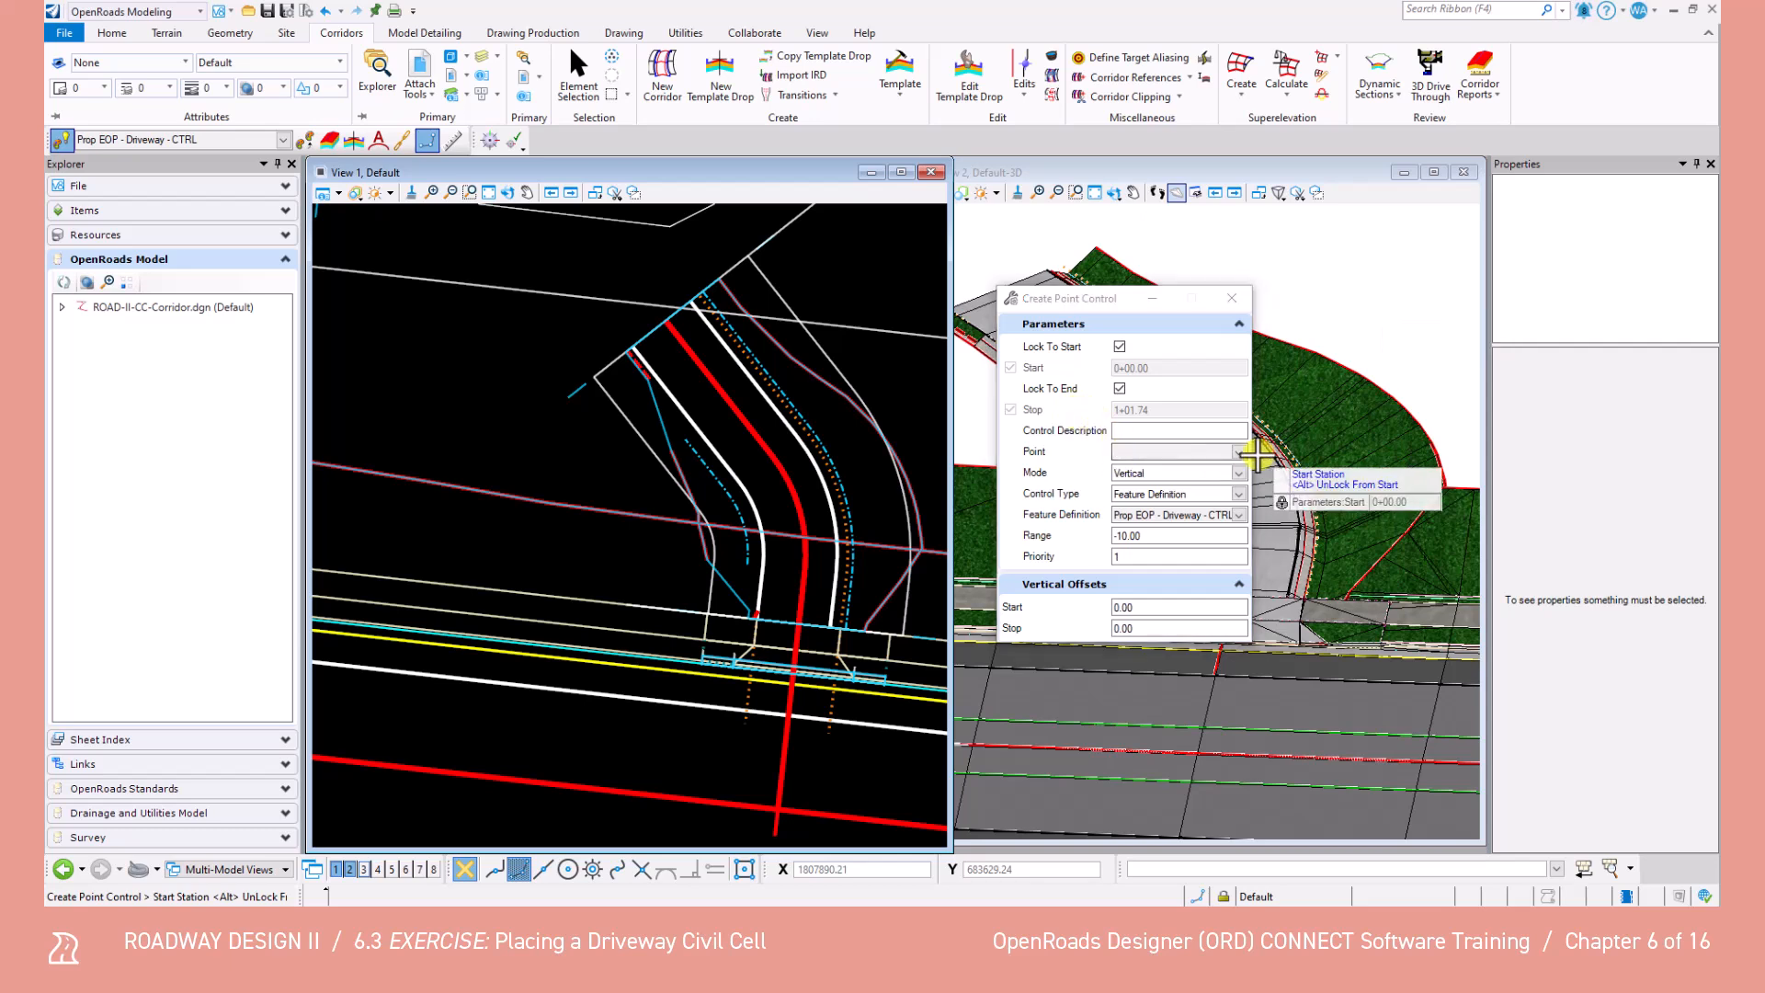
{"action": "left_click", "coordinate": [1239, 451]}
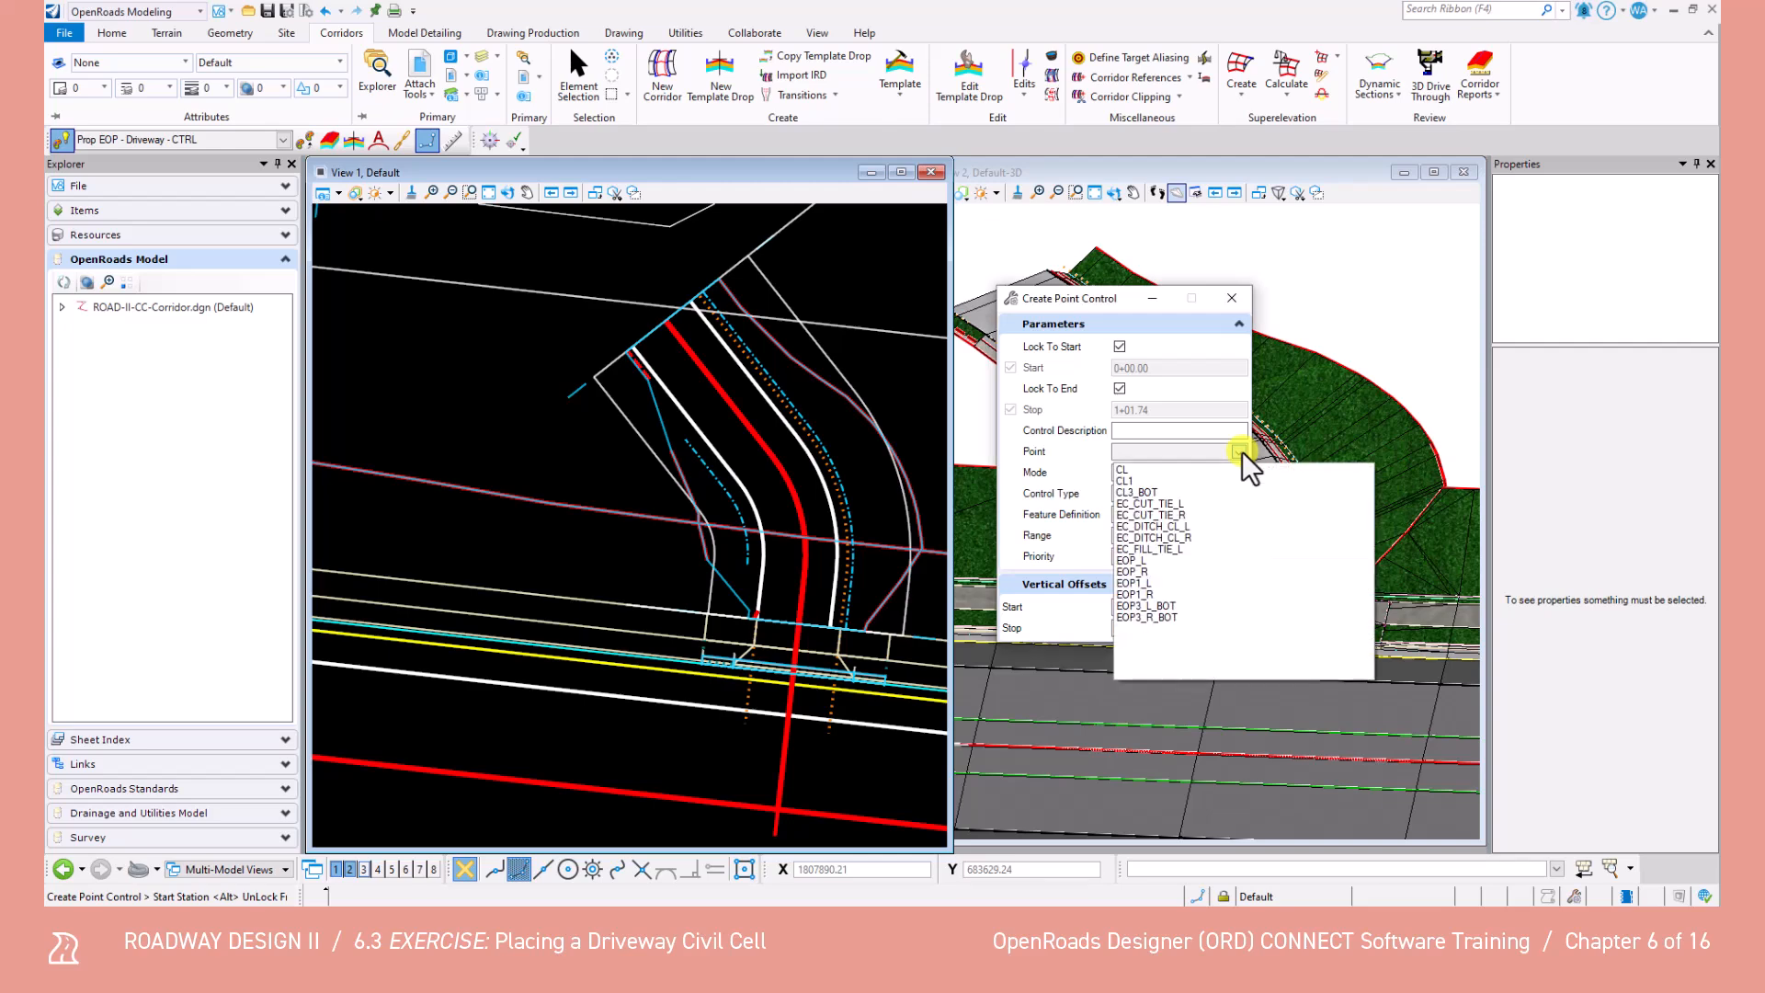
{"action": "left_click", "coordinate": [1131, 561]}
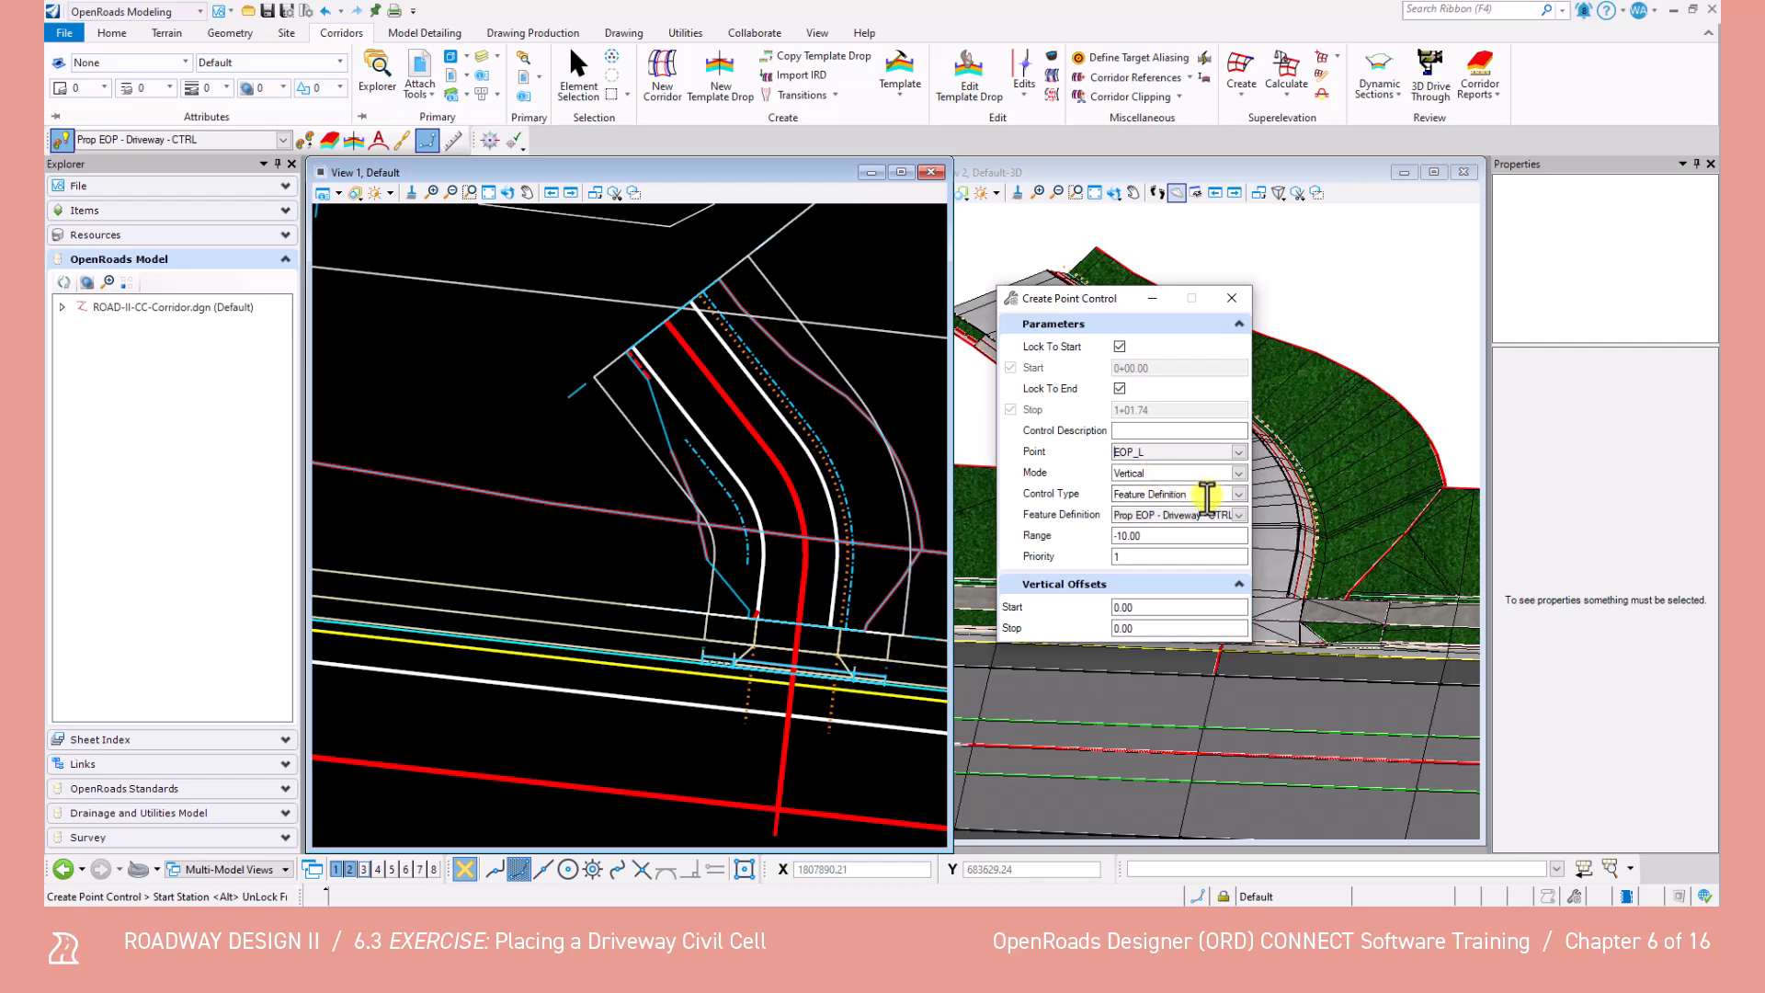
Choose Prop EOP - Driveway - CTRL from the EOP features as the point control's feature definition.
{"action": "left_click", "coordinate": [1238, 515]}
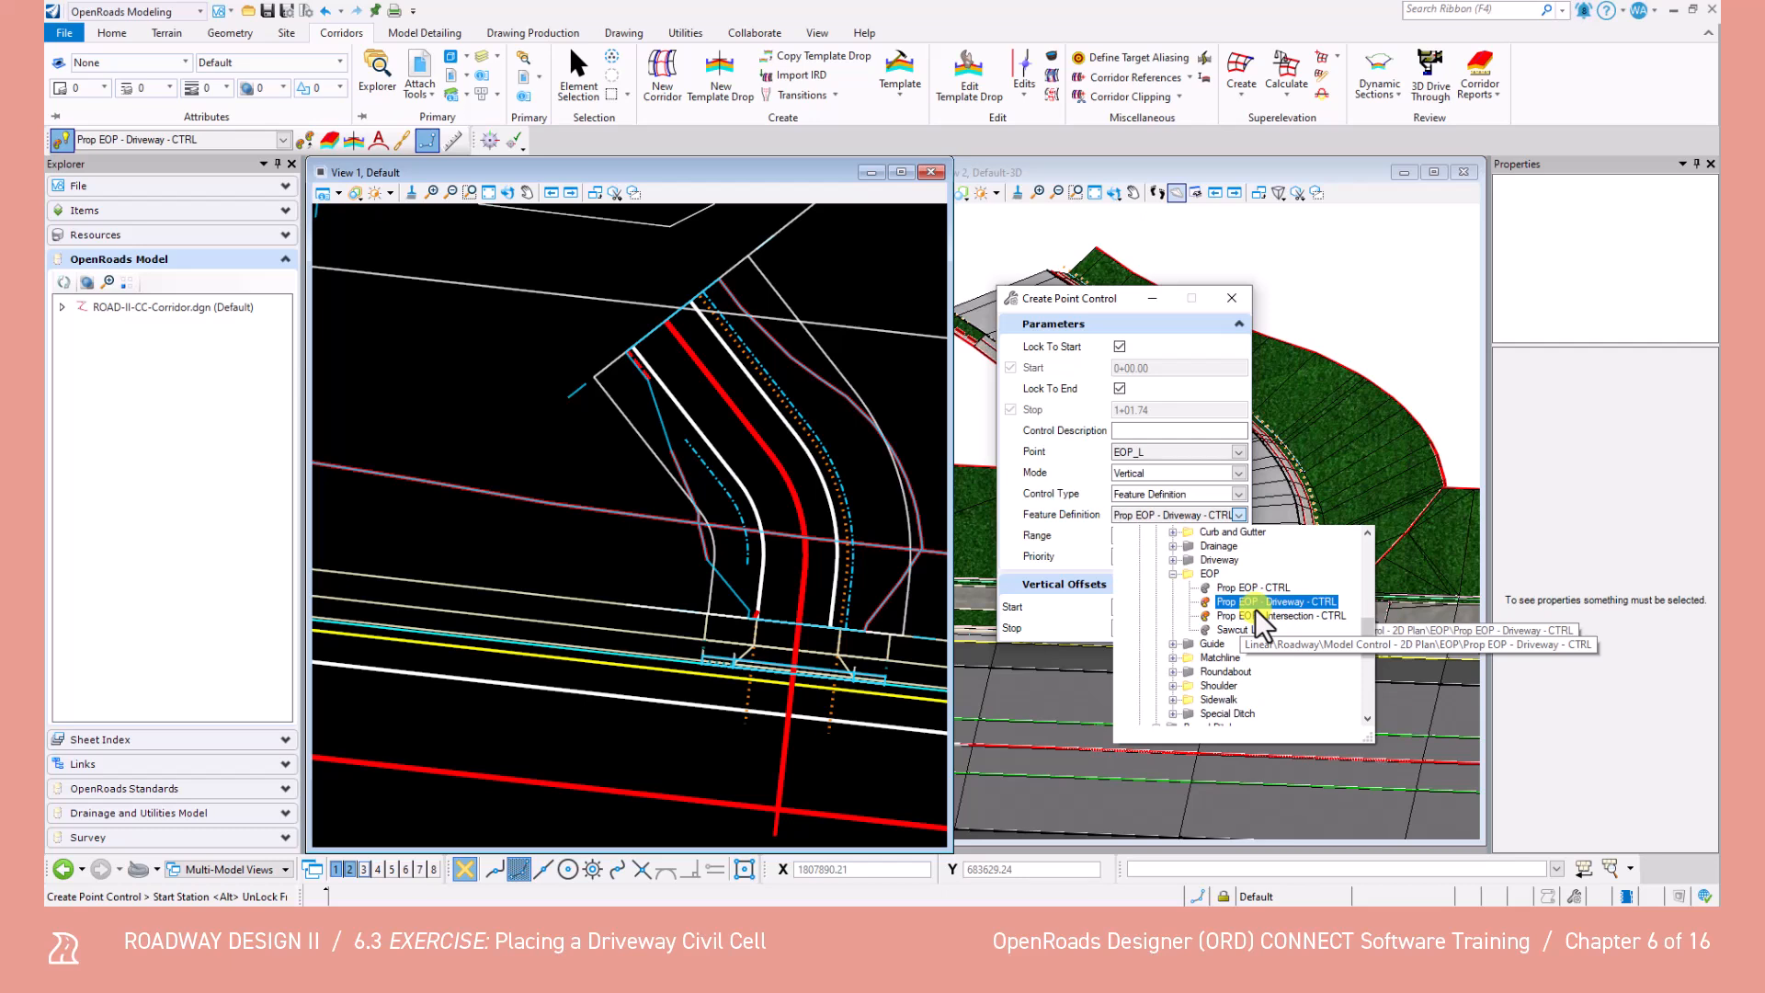
{"action": "scroll", "coordinate": [1266, 628], "scroll_direction": "up", "scroll_amount": 6}
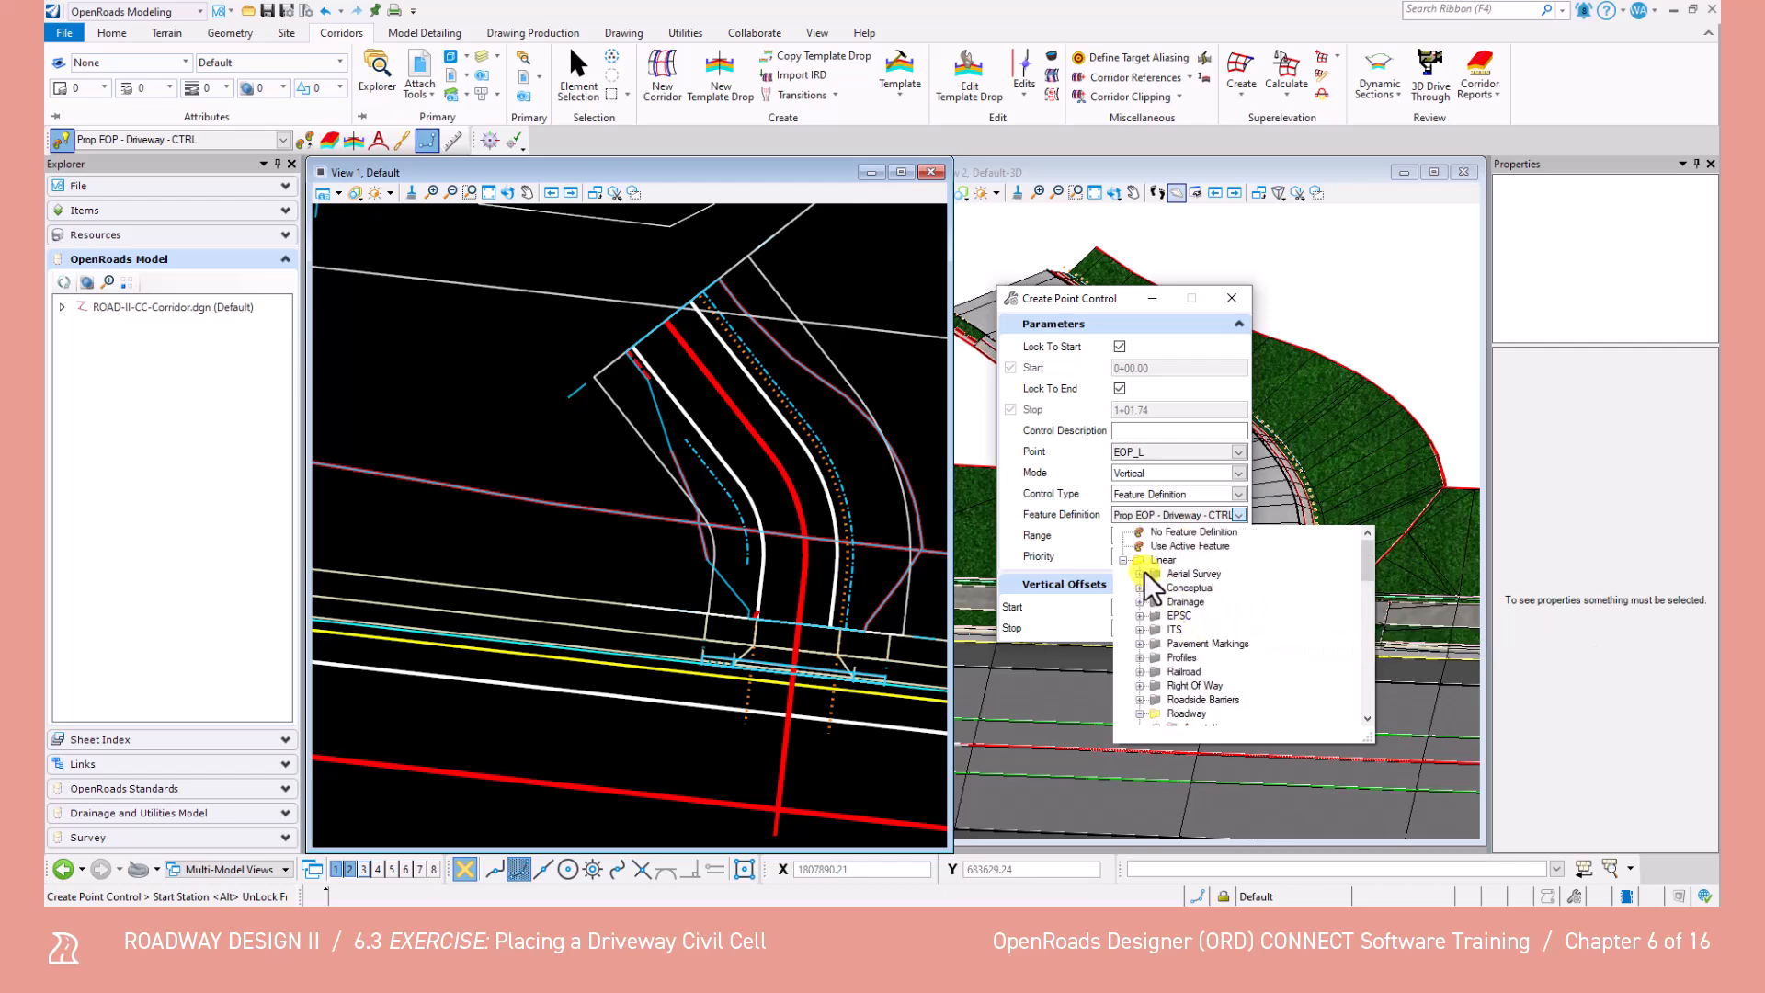
{"action": "scroll", "coordinate": [1154, 599], "scroll_direction": "down", "scroll_amount": 6}
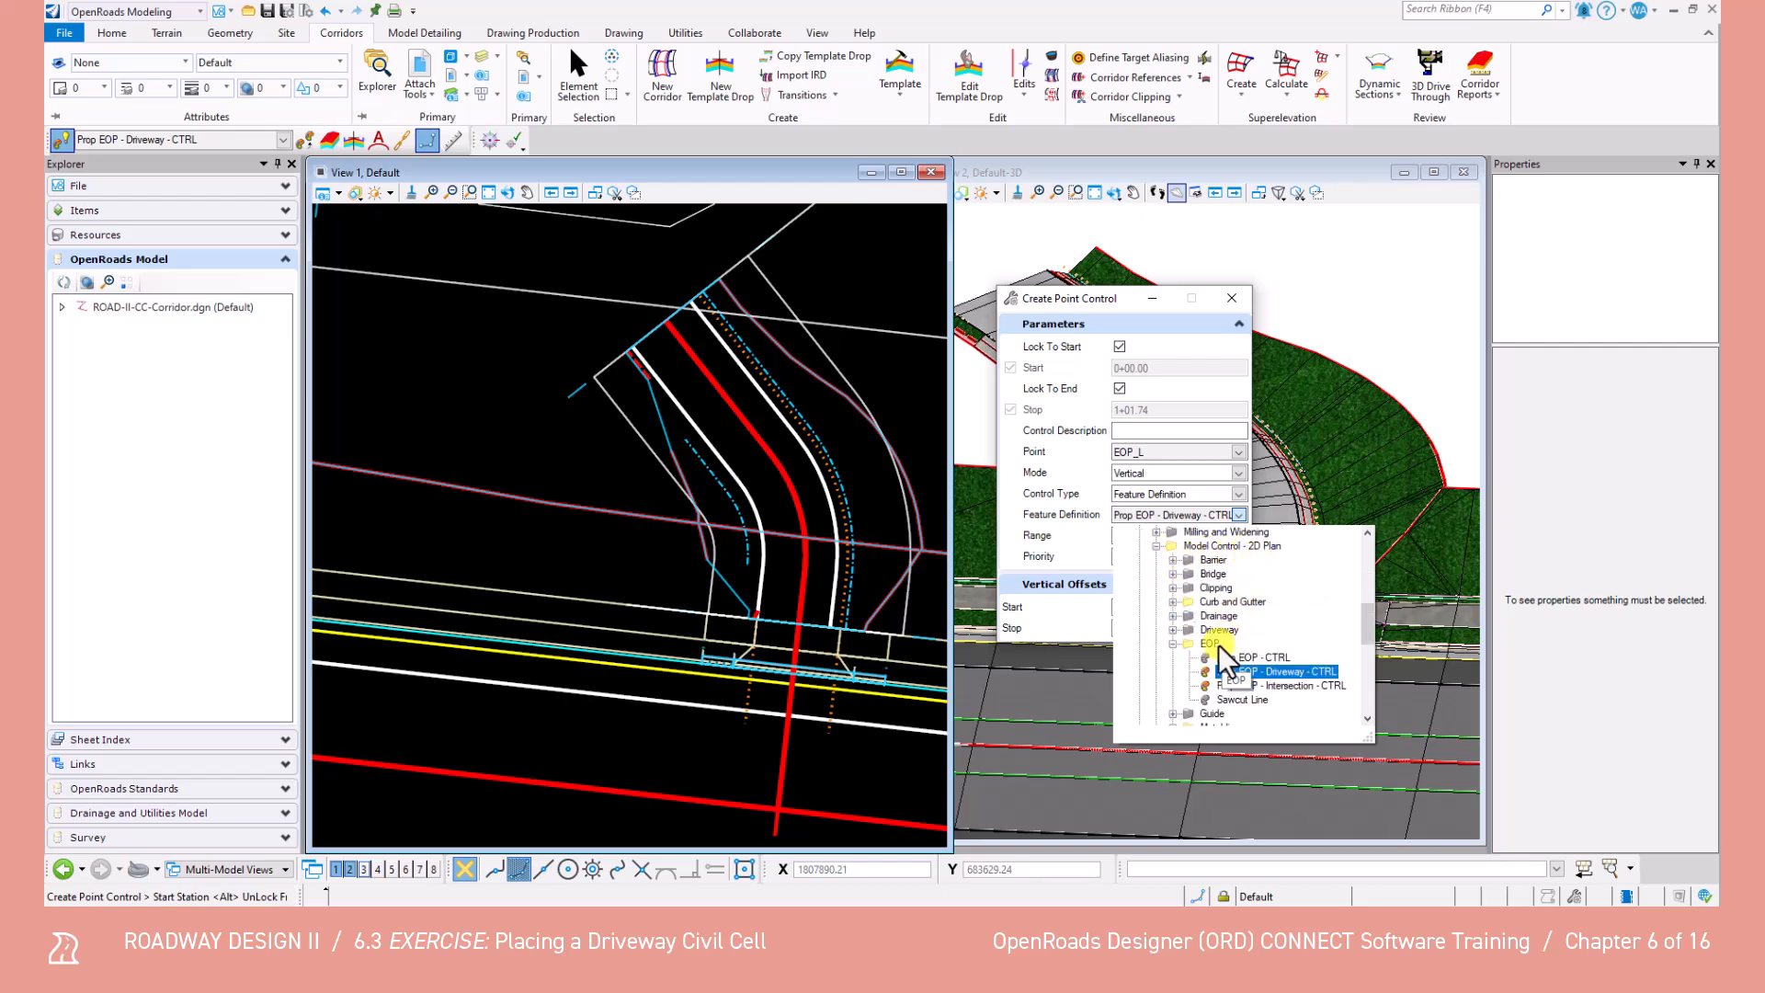
{"action": "left_click", "coordinate": [1232, 671]}
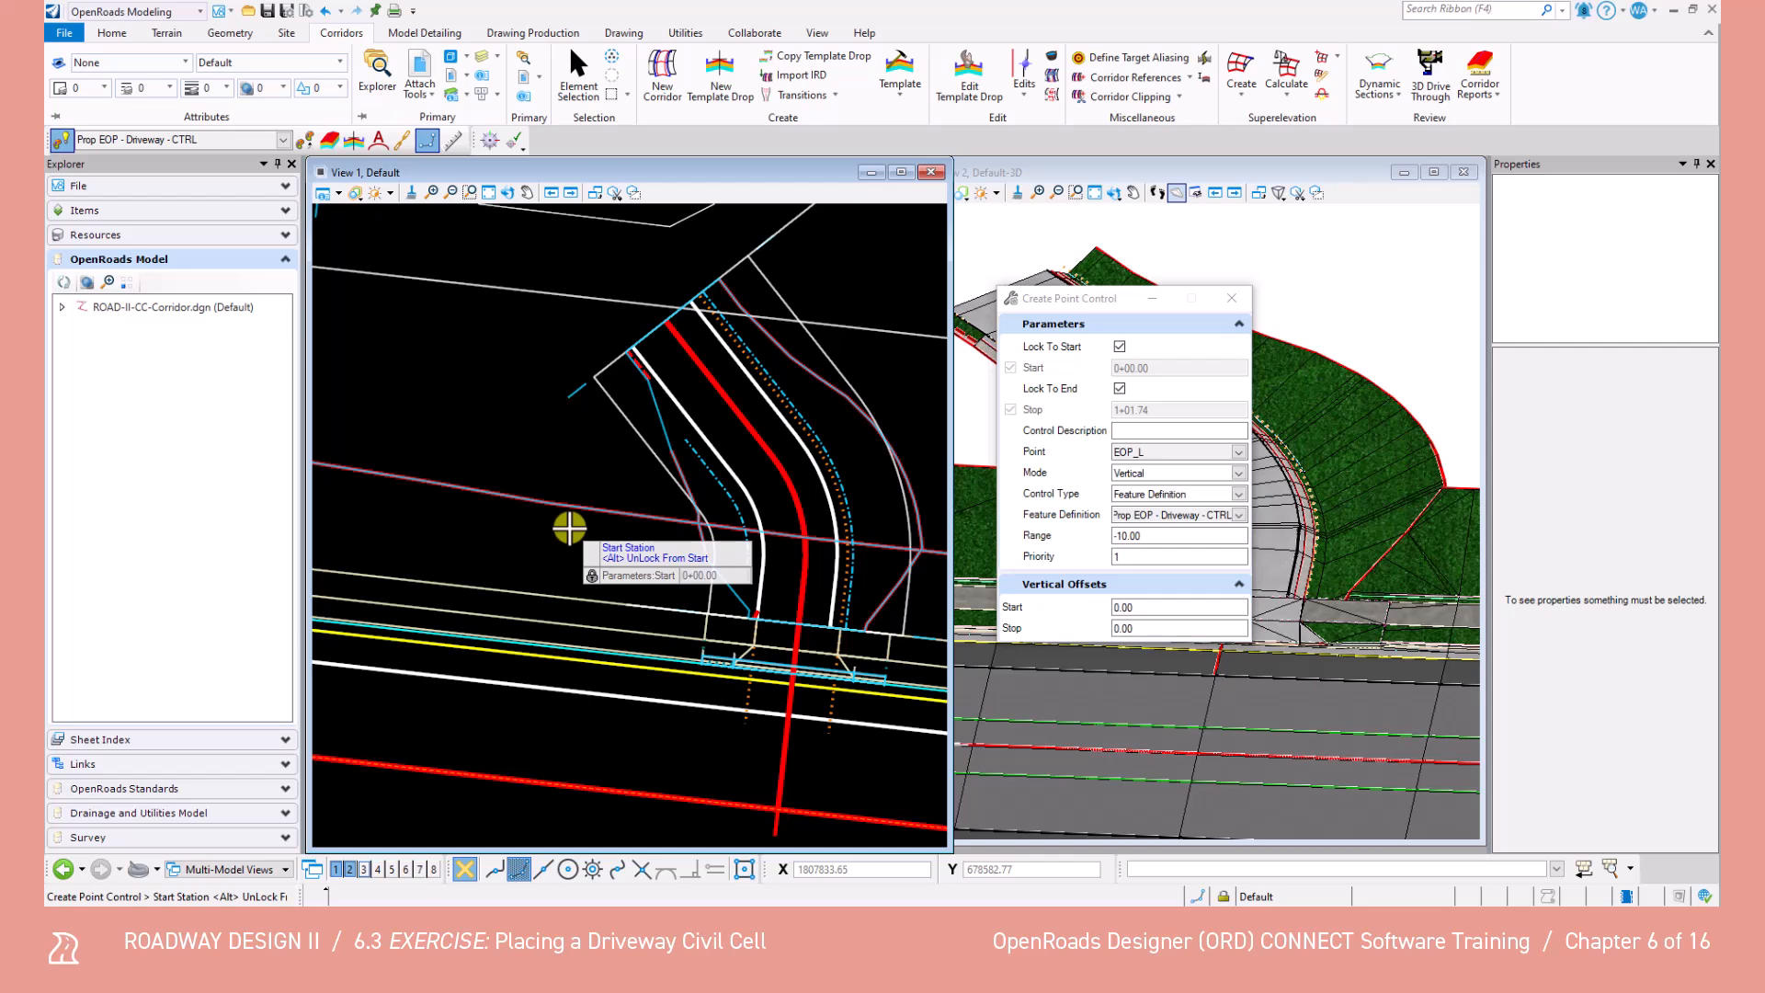
Create the EOP_L point control over the full corridor length in Vertical mode with range -10.00, priority 1 and vertical offsets of 0.00.
{"action": "left_click", "coordinate": [539, 532]}
{"action": "left_click", "coordinate": [539, 531]}
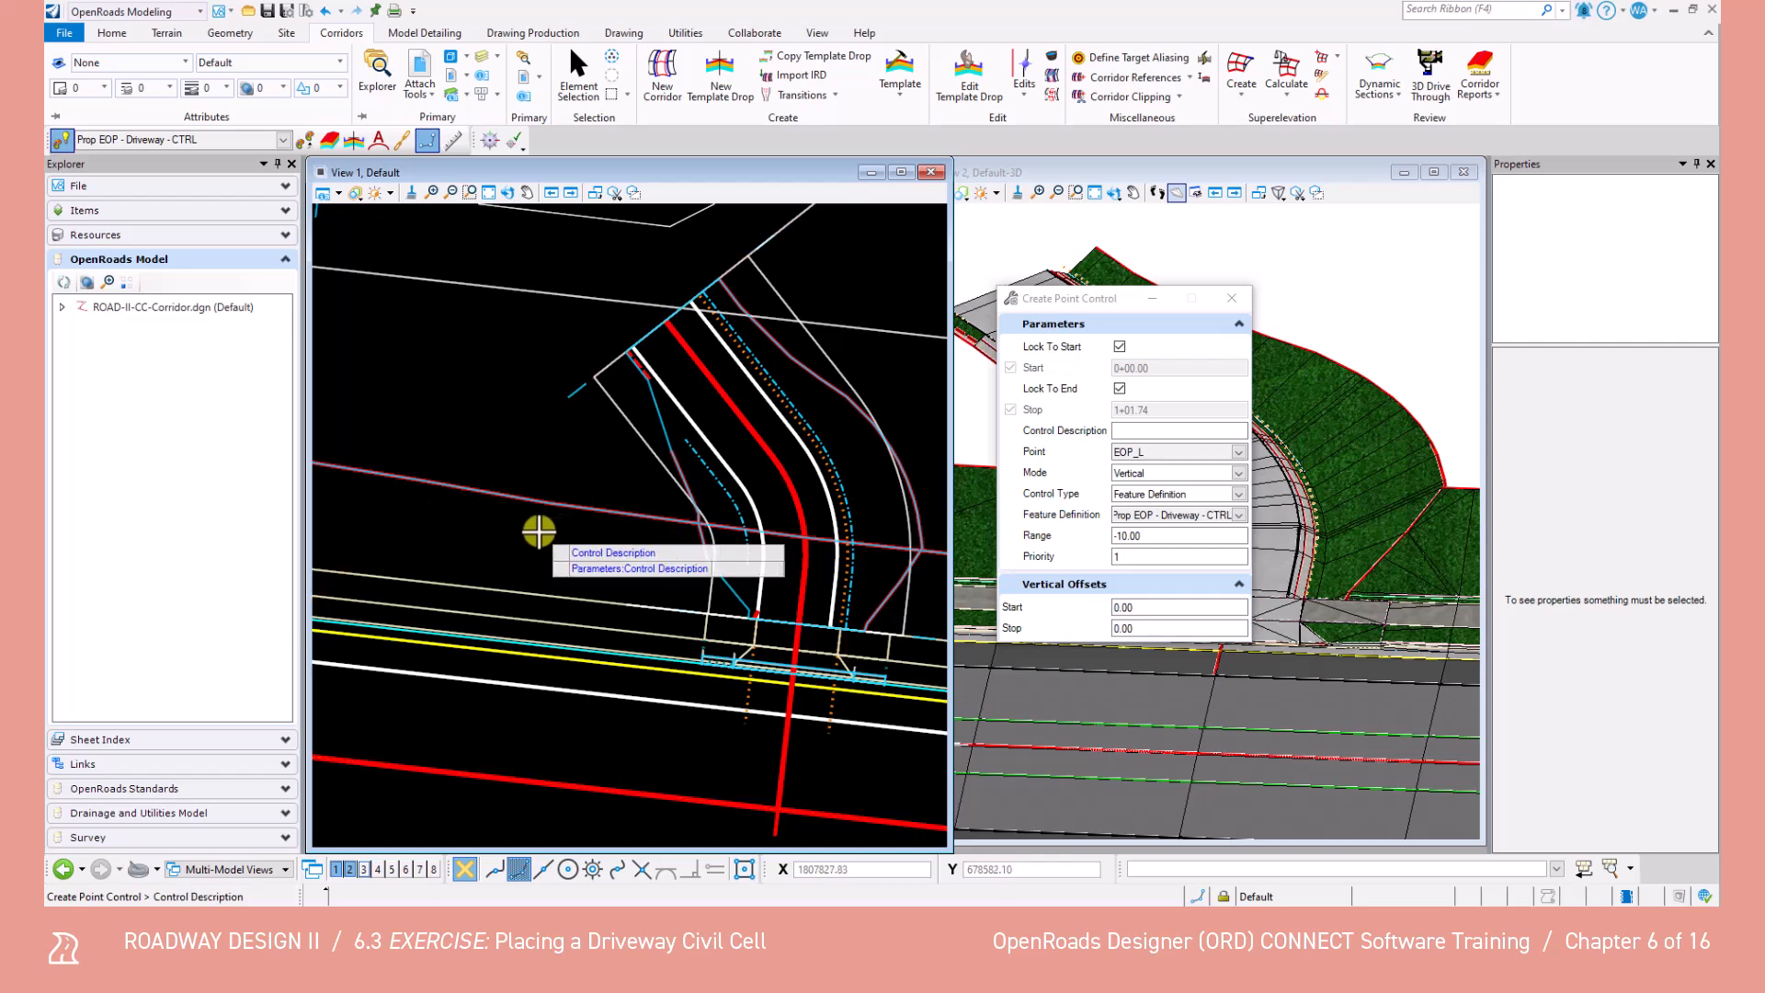
{"action": "left_click", "coordinate": [539, 531]}
{"action": "left_click", "coordinate": [538, 531]}
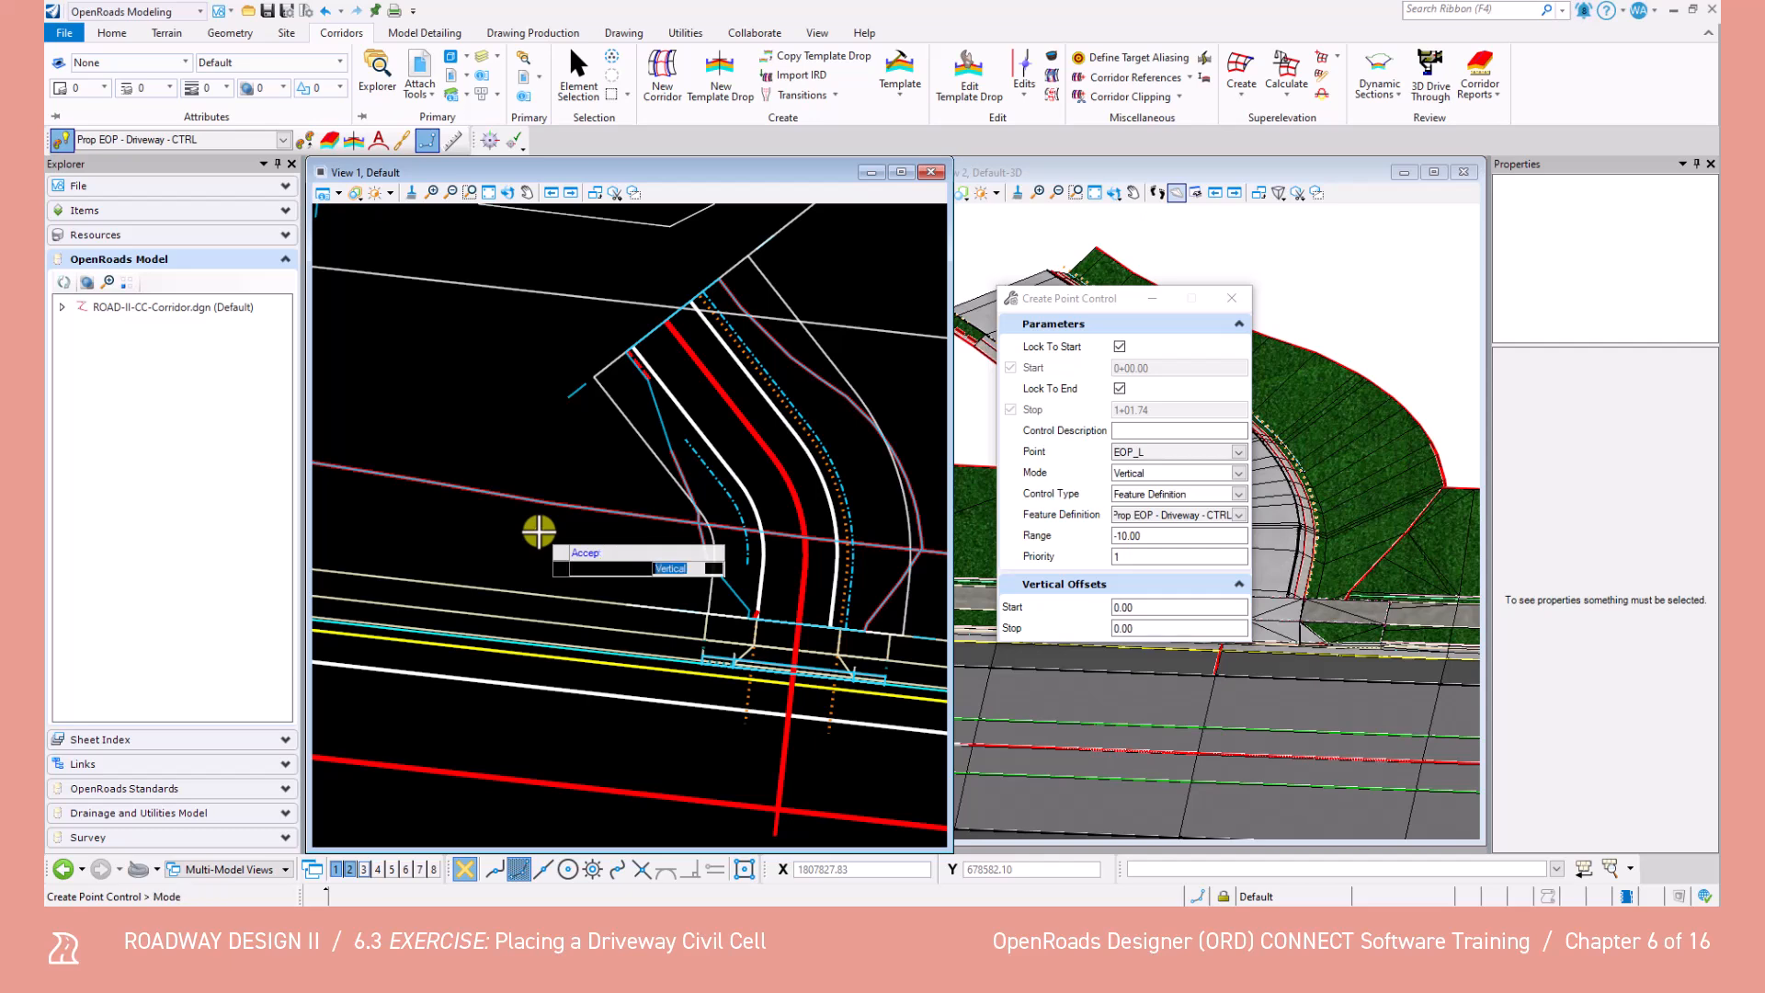
{"action": "left_click", "coordinate": [539, 531]}
{"action": "left_click", "coordinate": [539, 531]}
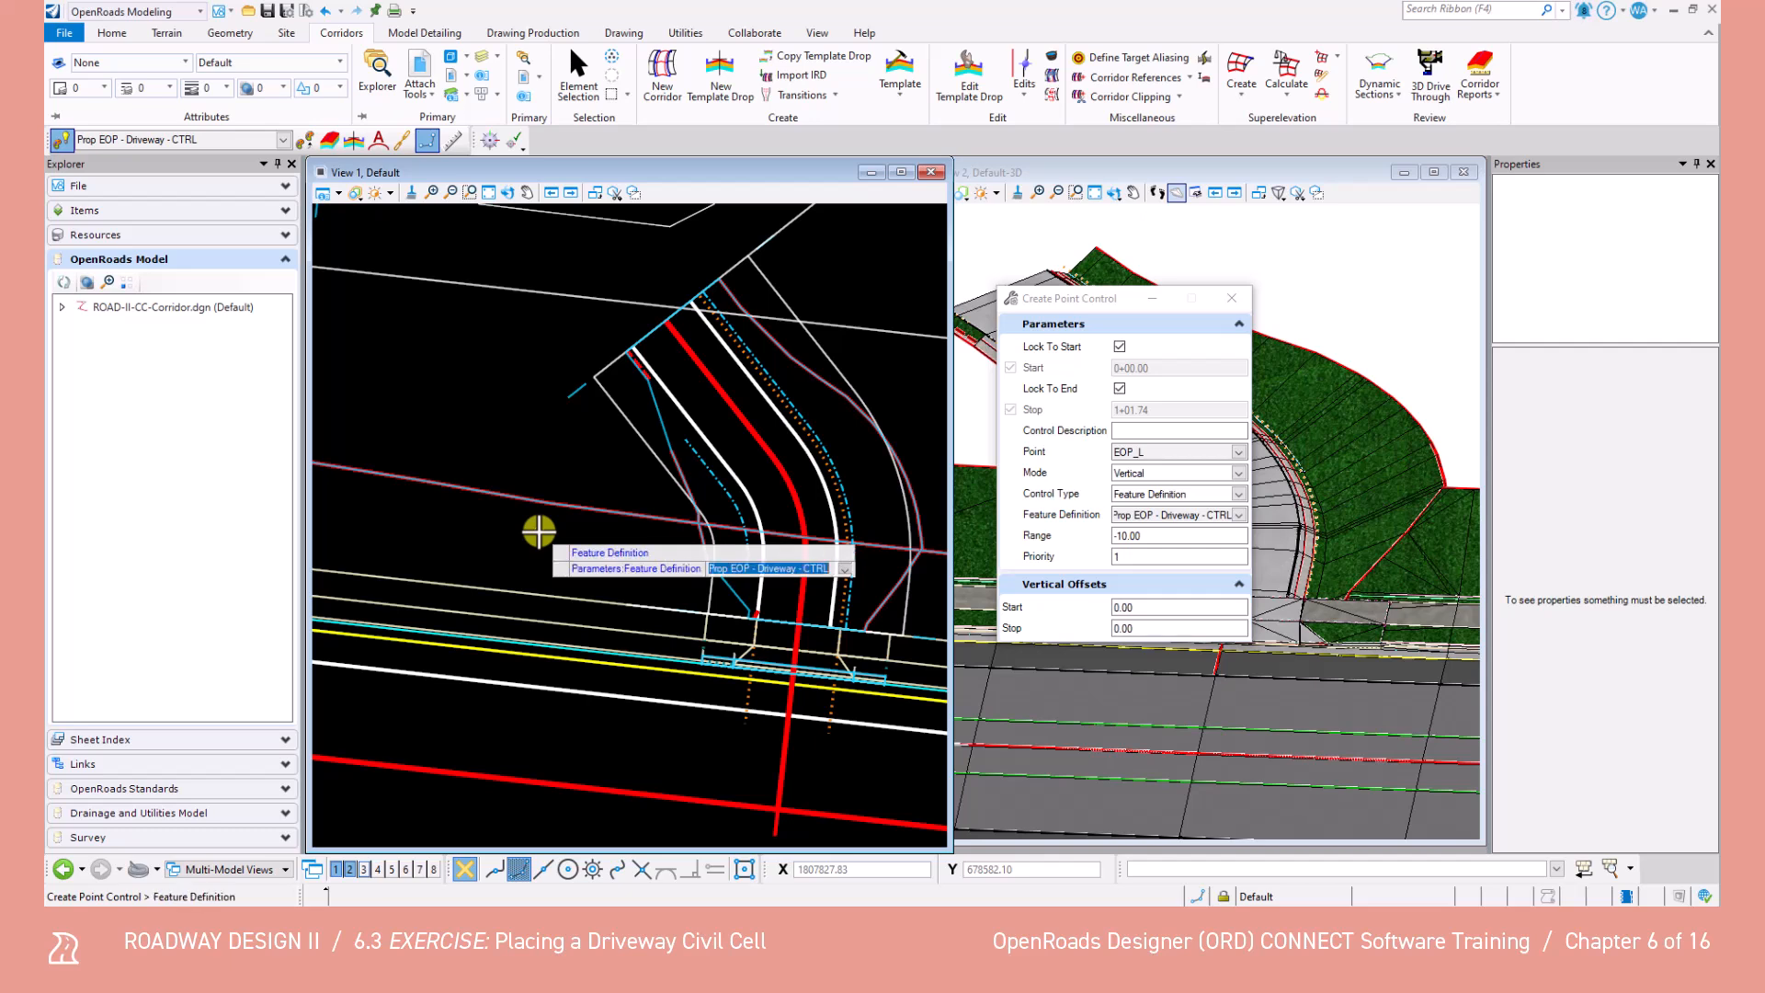
{"action": "left_click", "coordinate": [539, 532]}
{"action": "left_click", "coordinate": [539, 531]}
{"action": "left_click", "coordinate": [539, 531]}
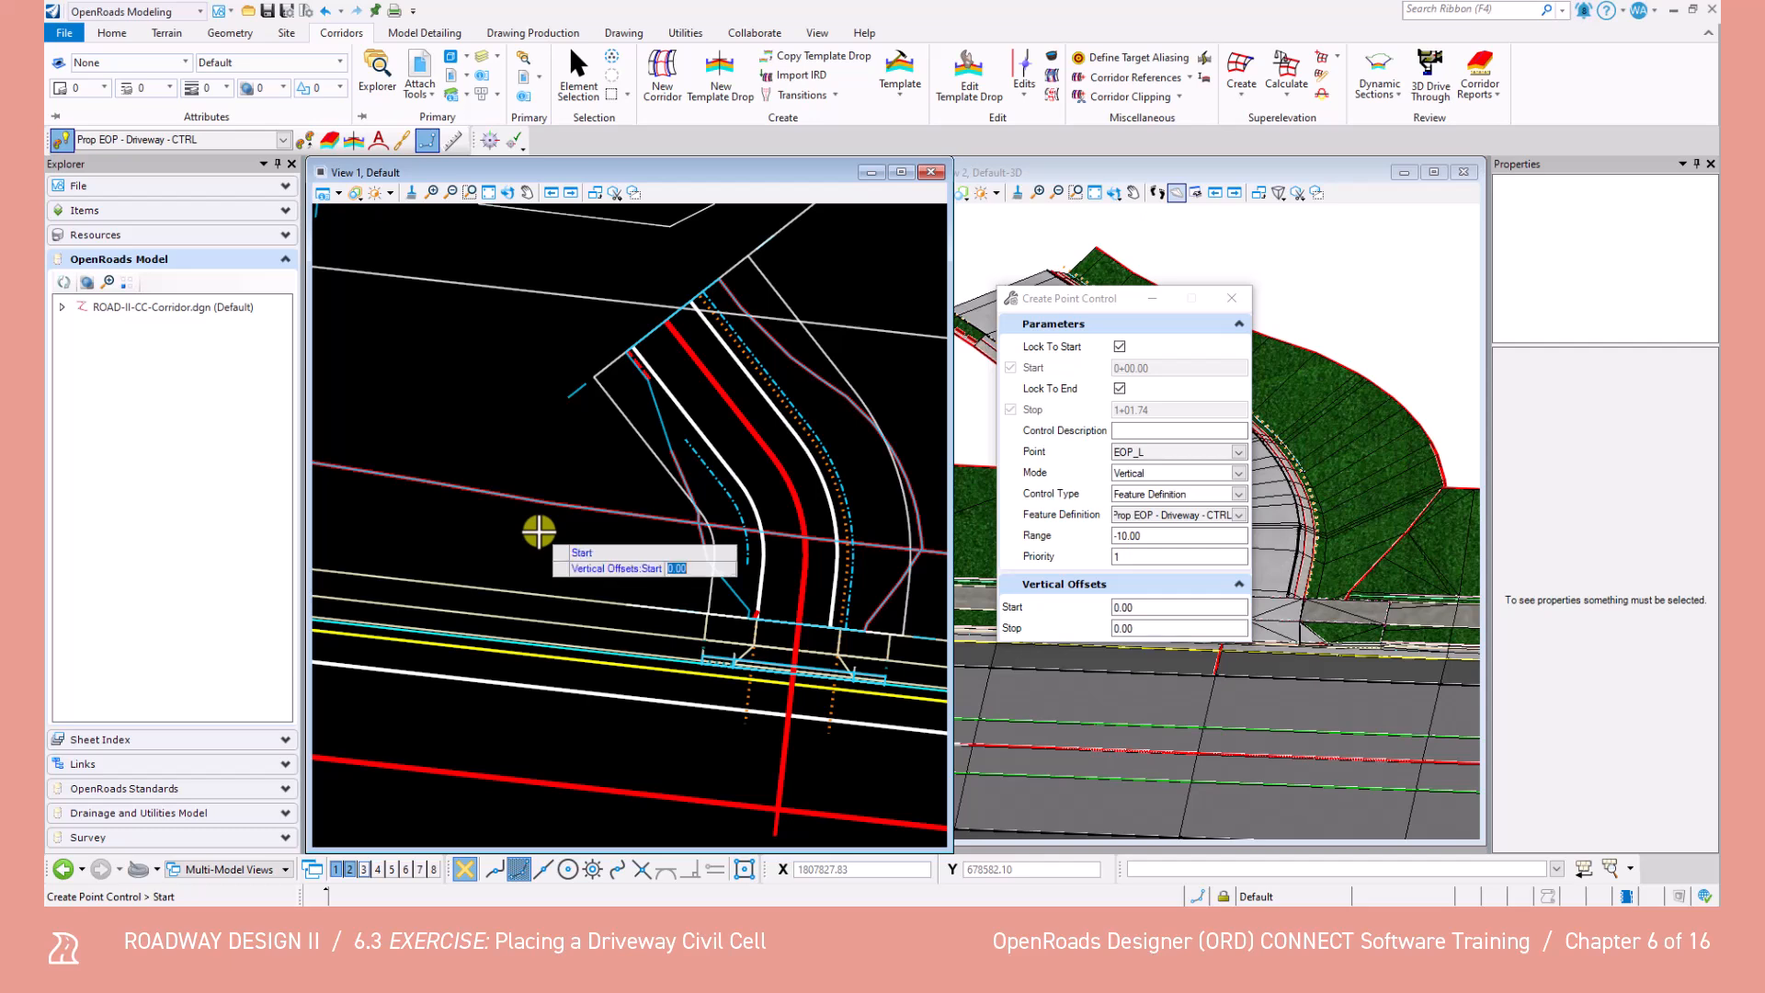
{"action": "left_click", "coordinate": [539, 531]}
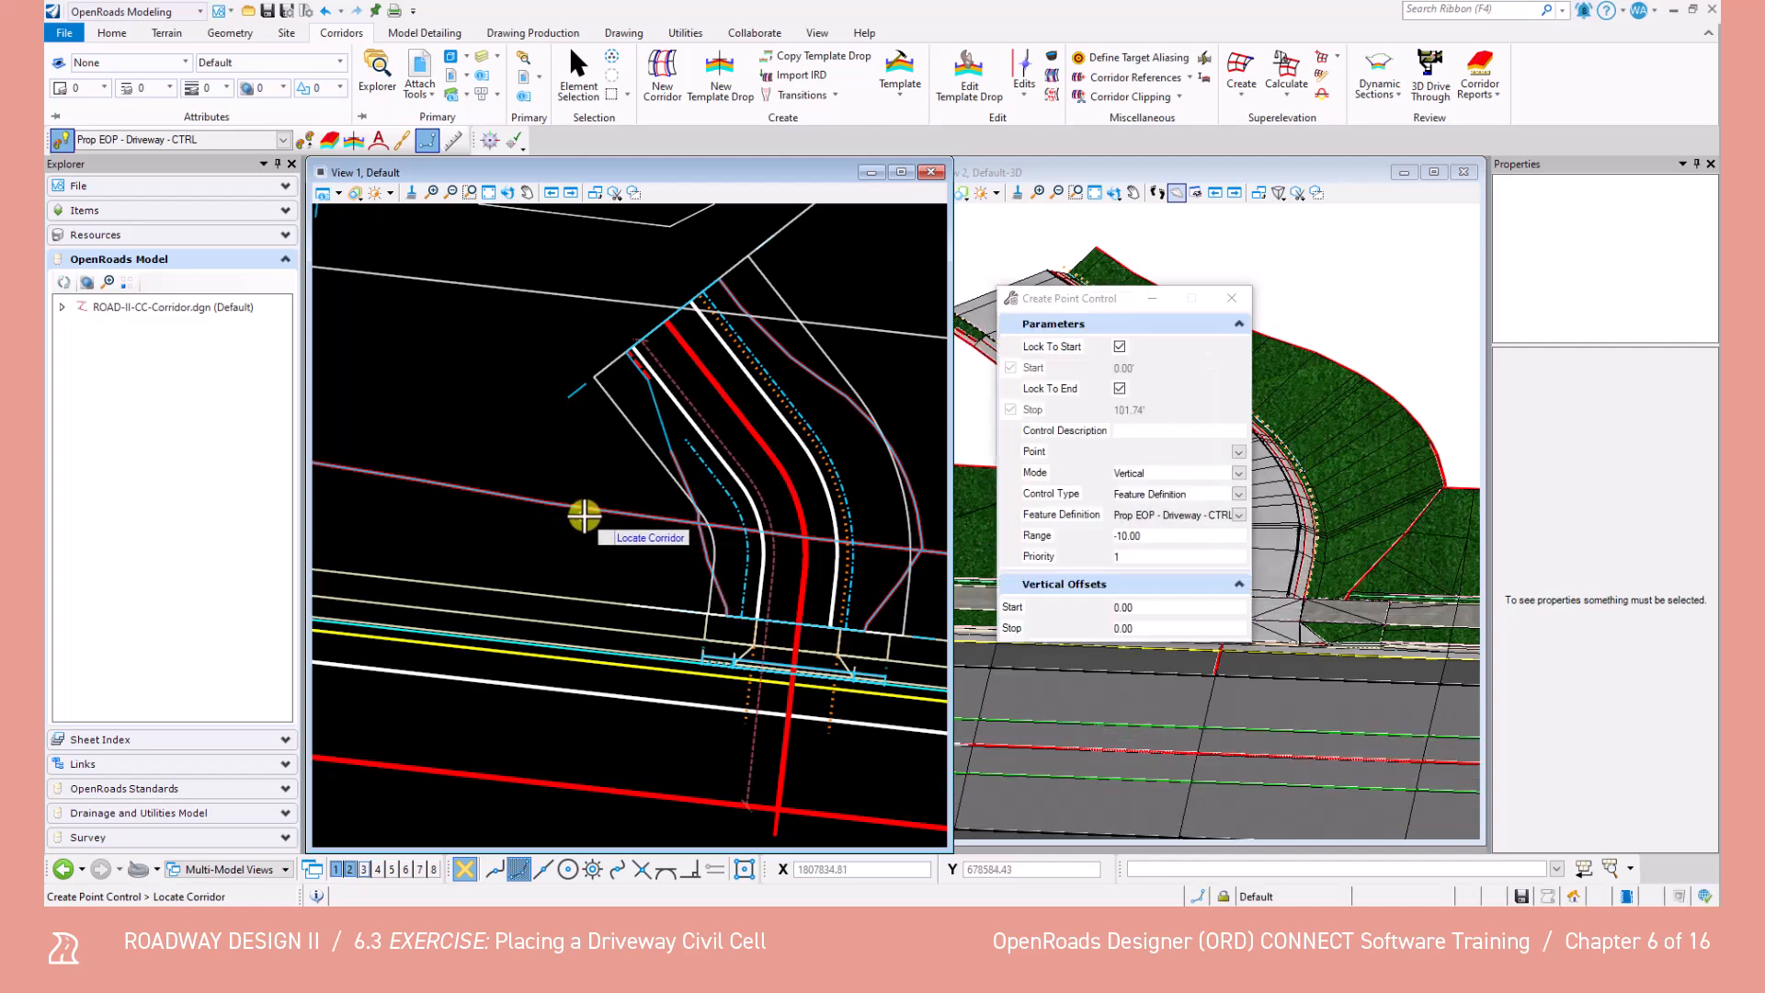
{"action": "left_click", "coordinate": [559, 69]}
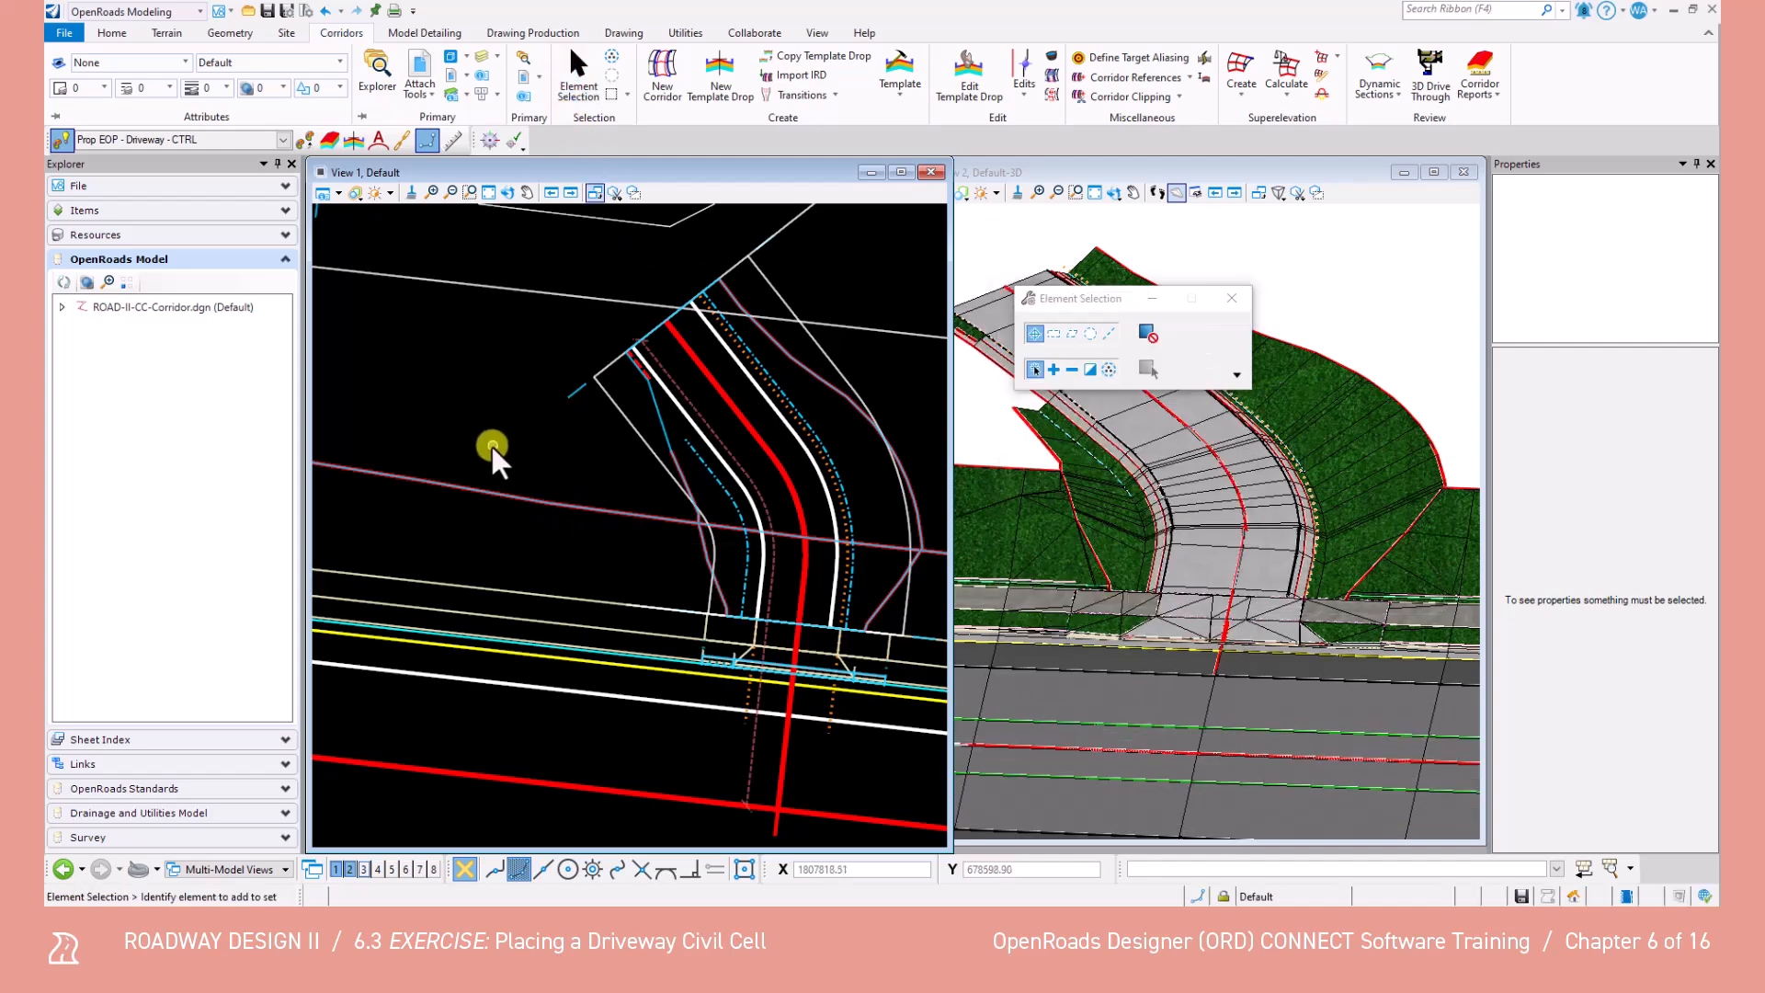
Try to rotate the 3D view around the driveway entrance, and fit the view to the whole model.
{"action": "scroll", "coordinate": [781, 643], "scroll_direction": "up", "scroll_amount": 3}
{"action": "middle_click_drag", "start_coordinate": [827, 662], "coordinate": [714, 646]}
{"action": "scroll", "coordinate": [1195, 598], "scroll_direction": "up", "scroll_amount": 2}
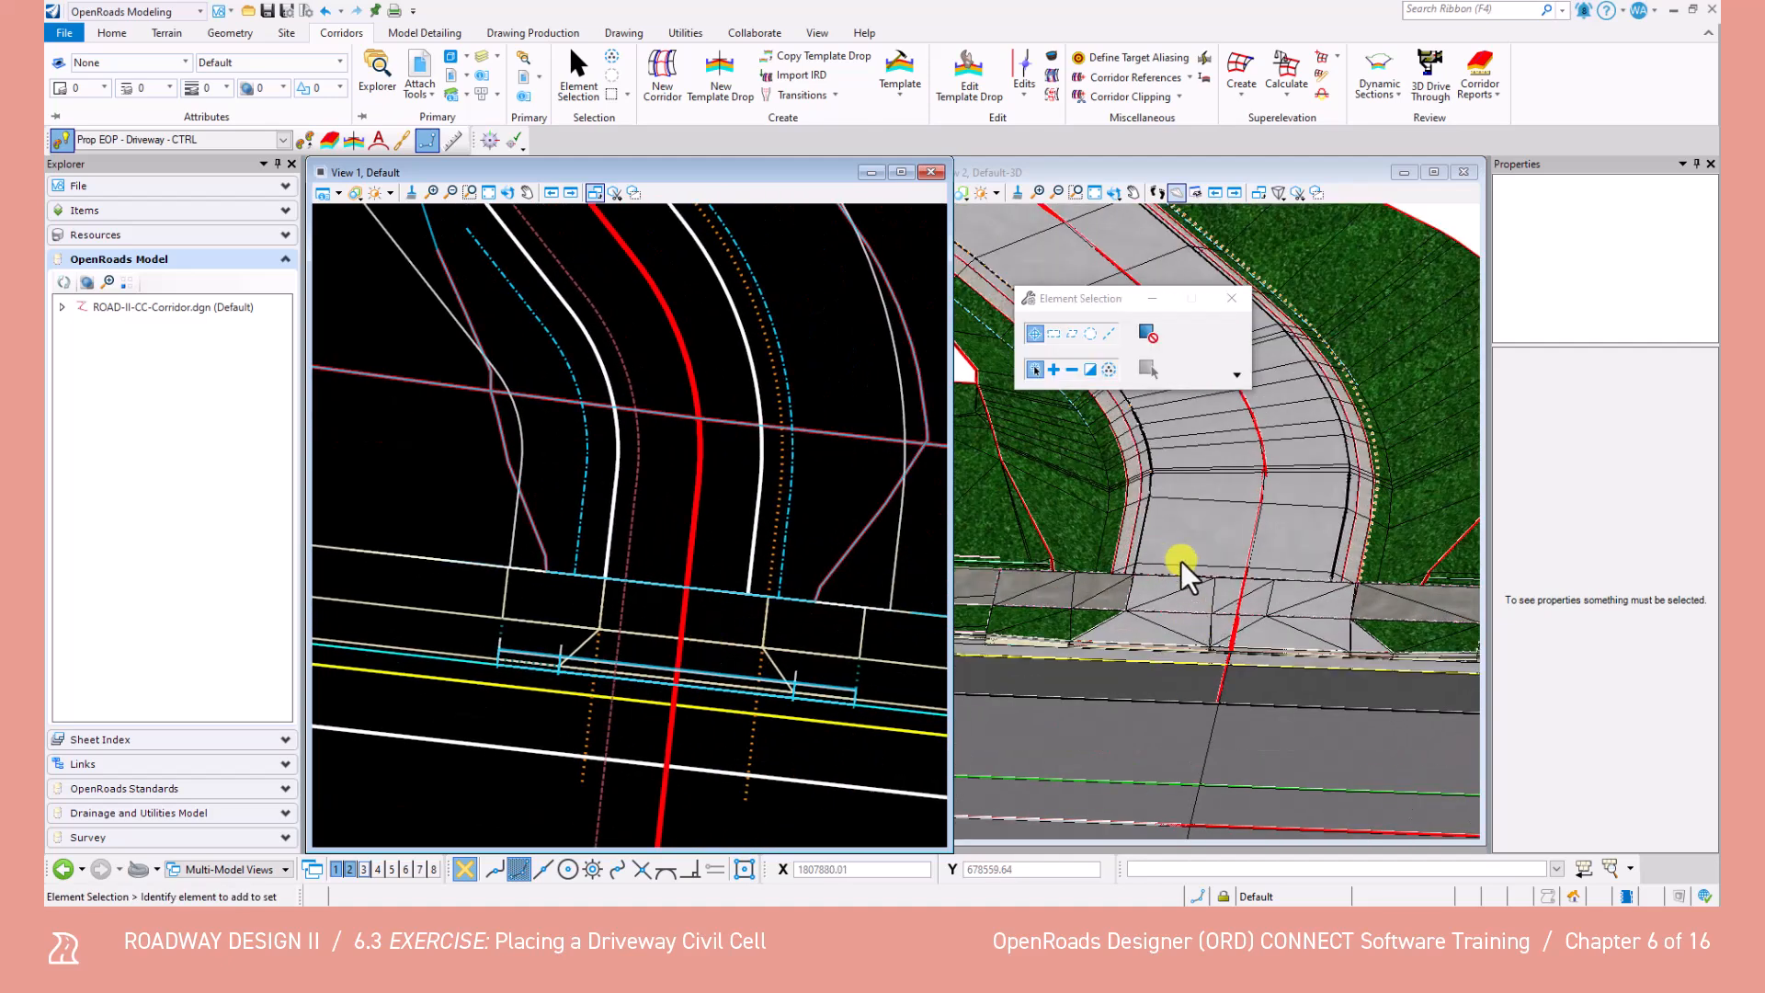
{"action": "left_click", "coordinate": [1113, 192]}
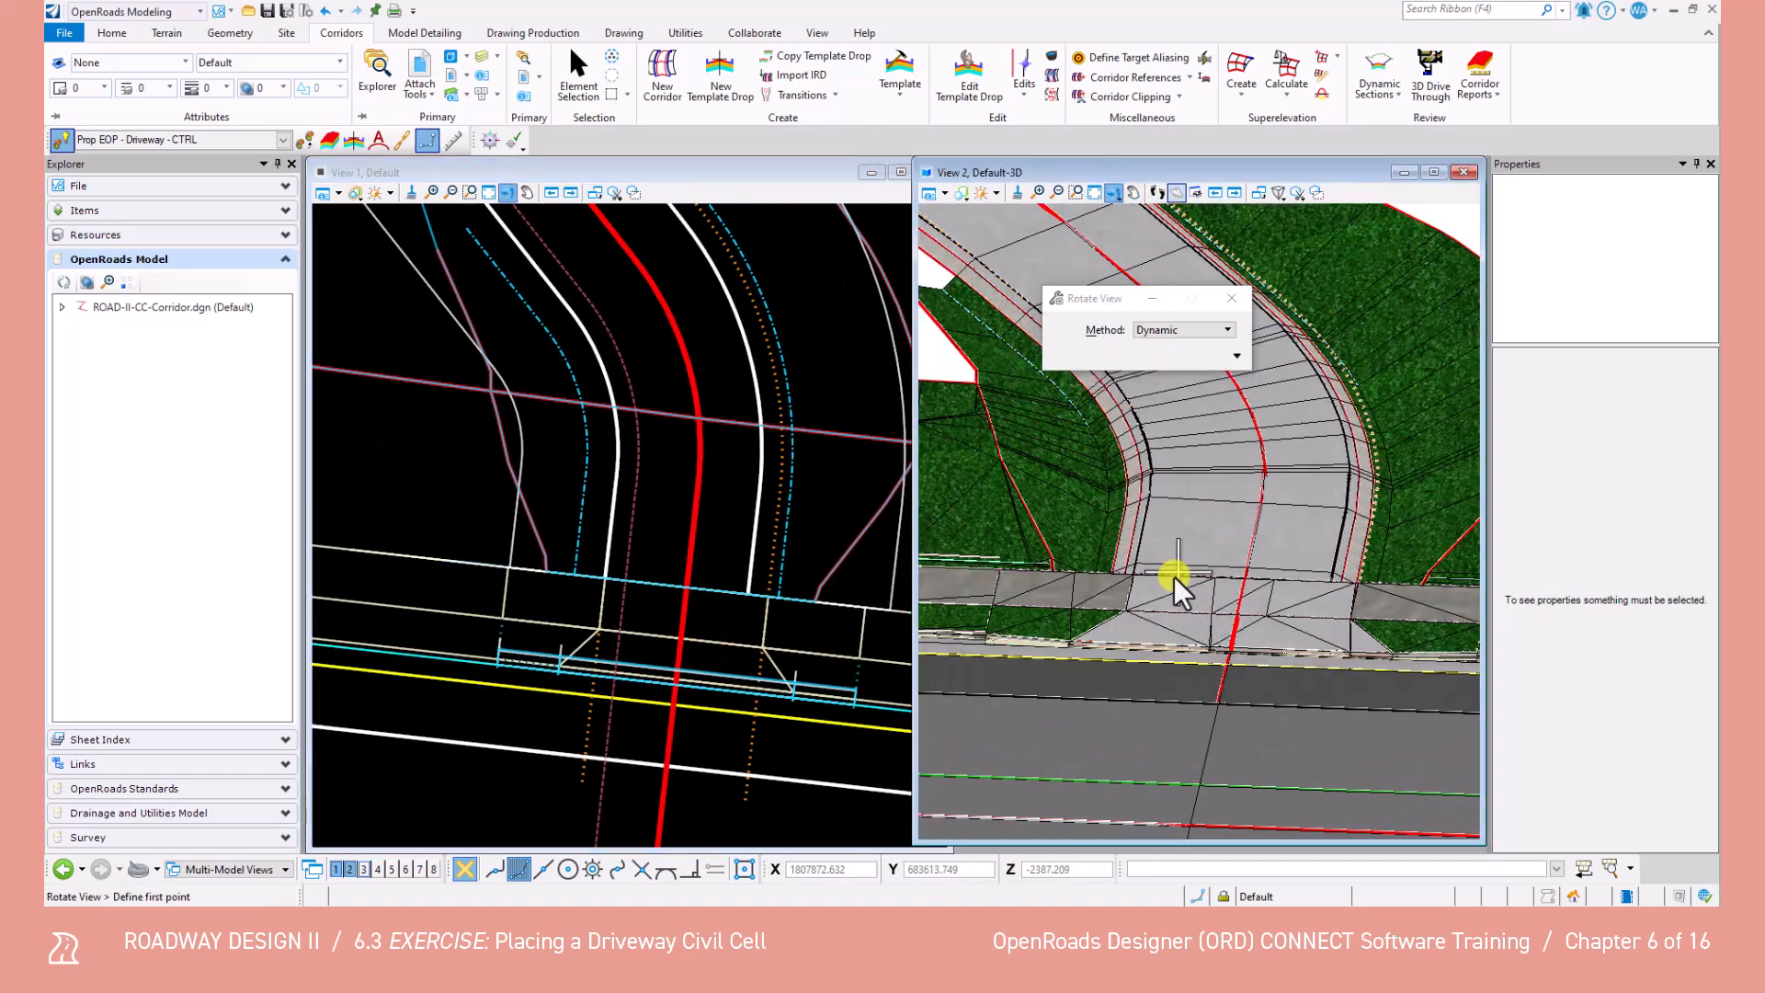
{"action": "left_click", "coordinate": [1237, 583]}
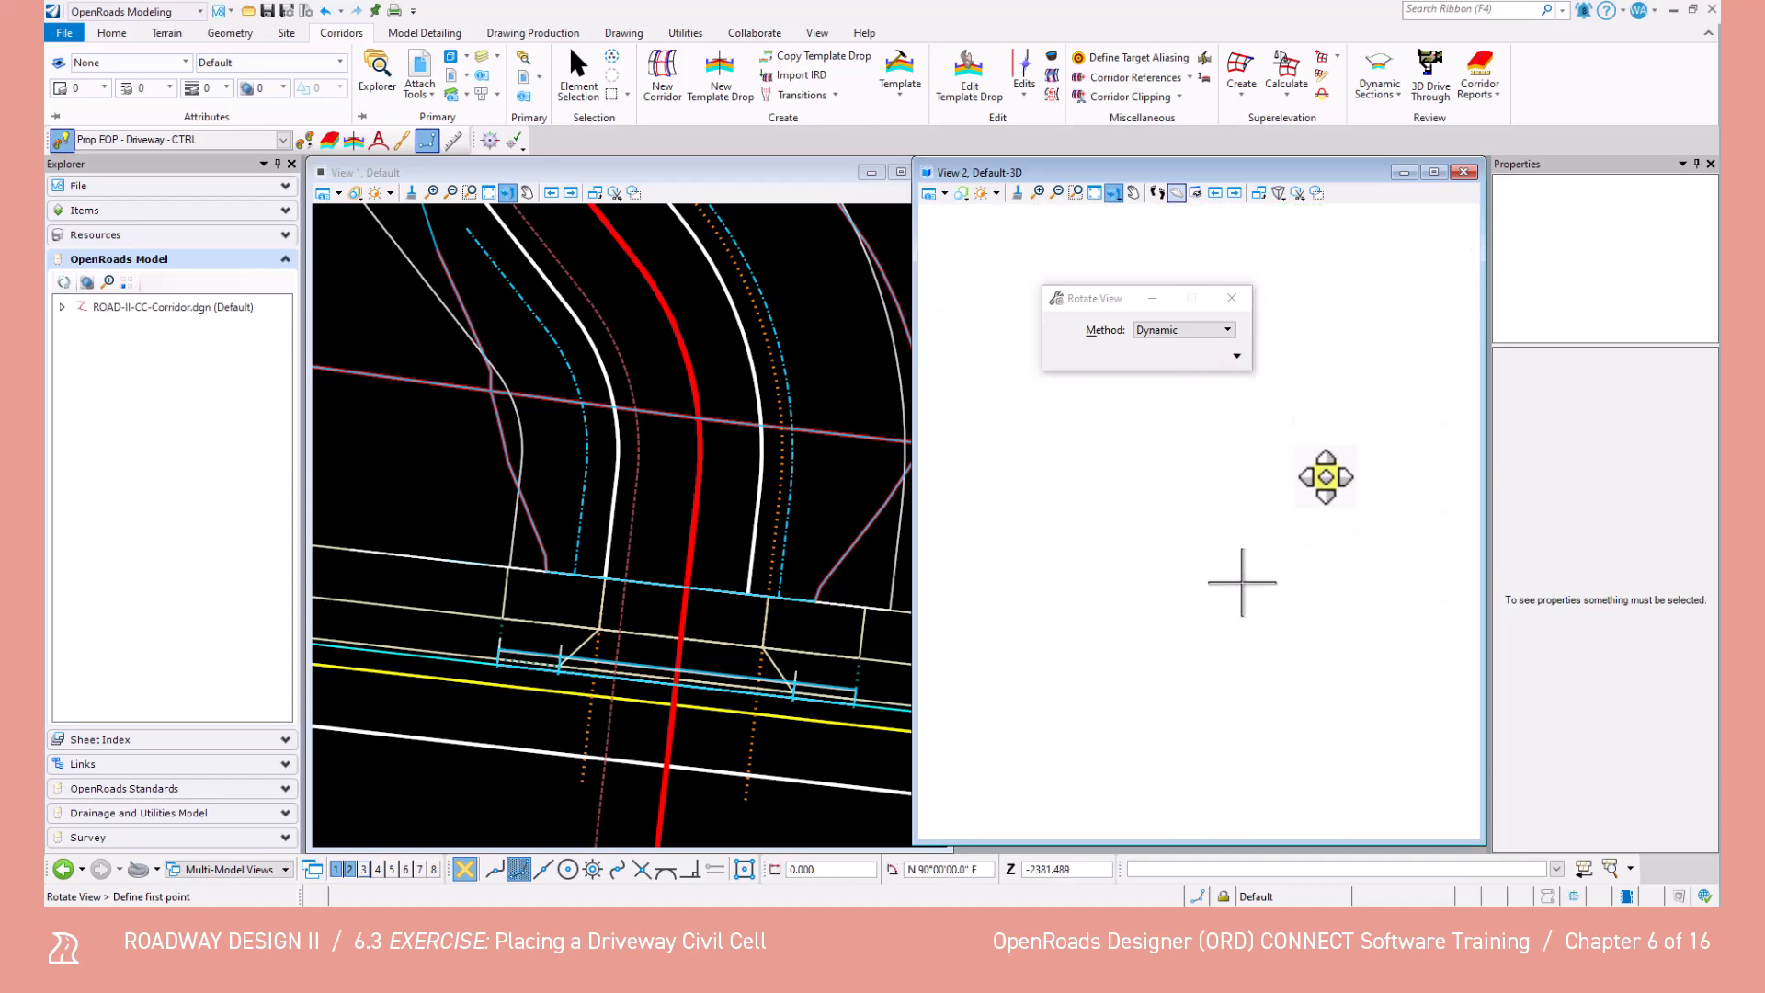
{"action": "left_click", "coordinate": [1099, 191]}
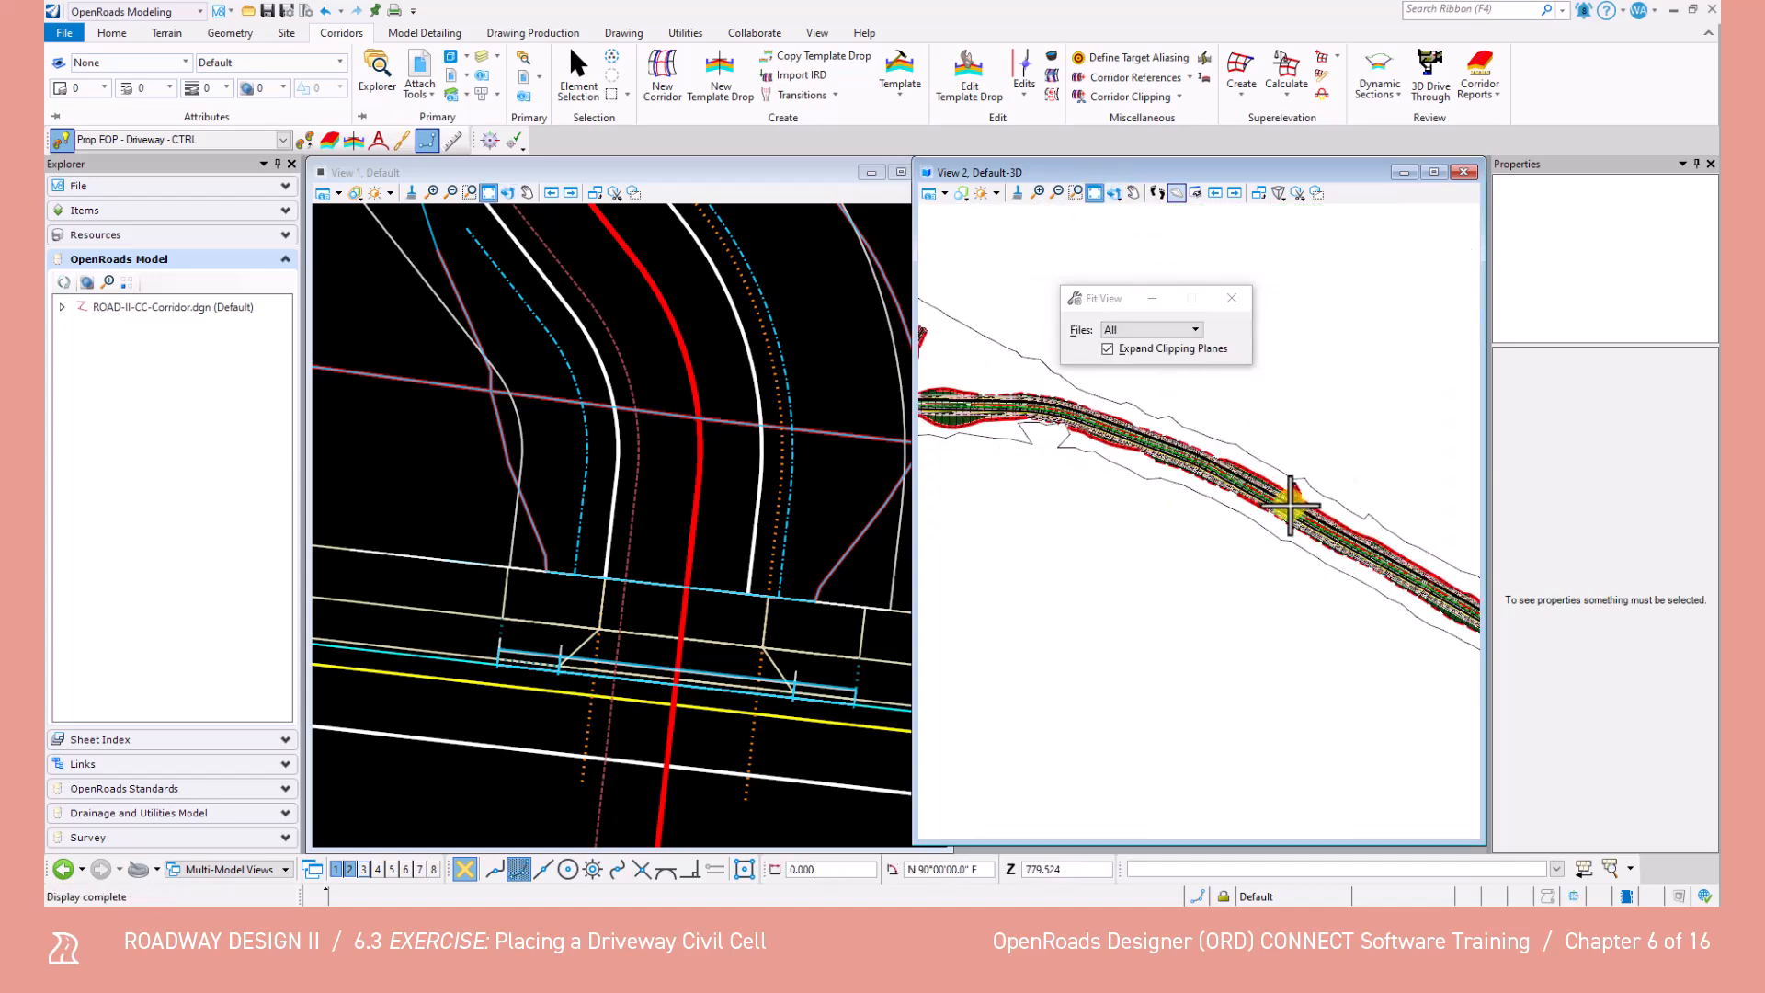
Rotate the 3D model dynamically and bring the driveway entrance into close view from the driveway side.
{"action": "scroll", "coordinate": [1304, 499], "scroll_direction": "up", "scroll_amount": 3}
{"action": "scroll", "coordinate": [1304, 500], "scroll_direction": "up", "scroll_amount": 2}
{"action": "left_click", "coordinate": [1113, 192]}
{"action": "left_click", "coordinate": [1186, 330]}
{"action": "left_click", "coordinate": [1196, 331]}
{"action": "left_click", "coordinate": [1195, 514]}
{"action": "left_click", "coordinate": [1175, 512]}
{"action": "left_click", "coordinate": [1264, 508]}
{"action": "mouse_move", "coordinate": [1264, 508]}
{"action": "left_mouse_down"}
{"action": "mouse_move", "coordinate": [1324, 544]}
{"action": "mouse_move", "coordinate": [1280, 533]}
{"action": "left_mouse_up"}
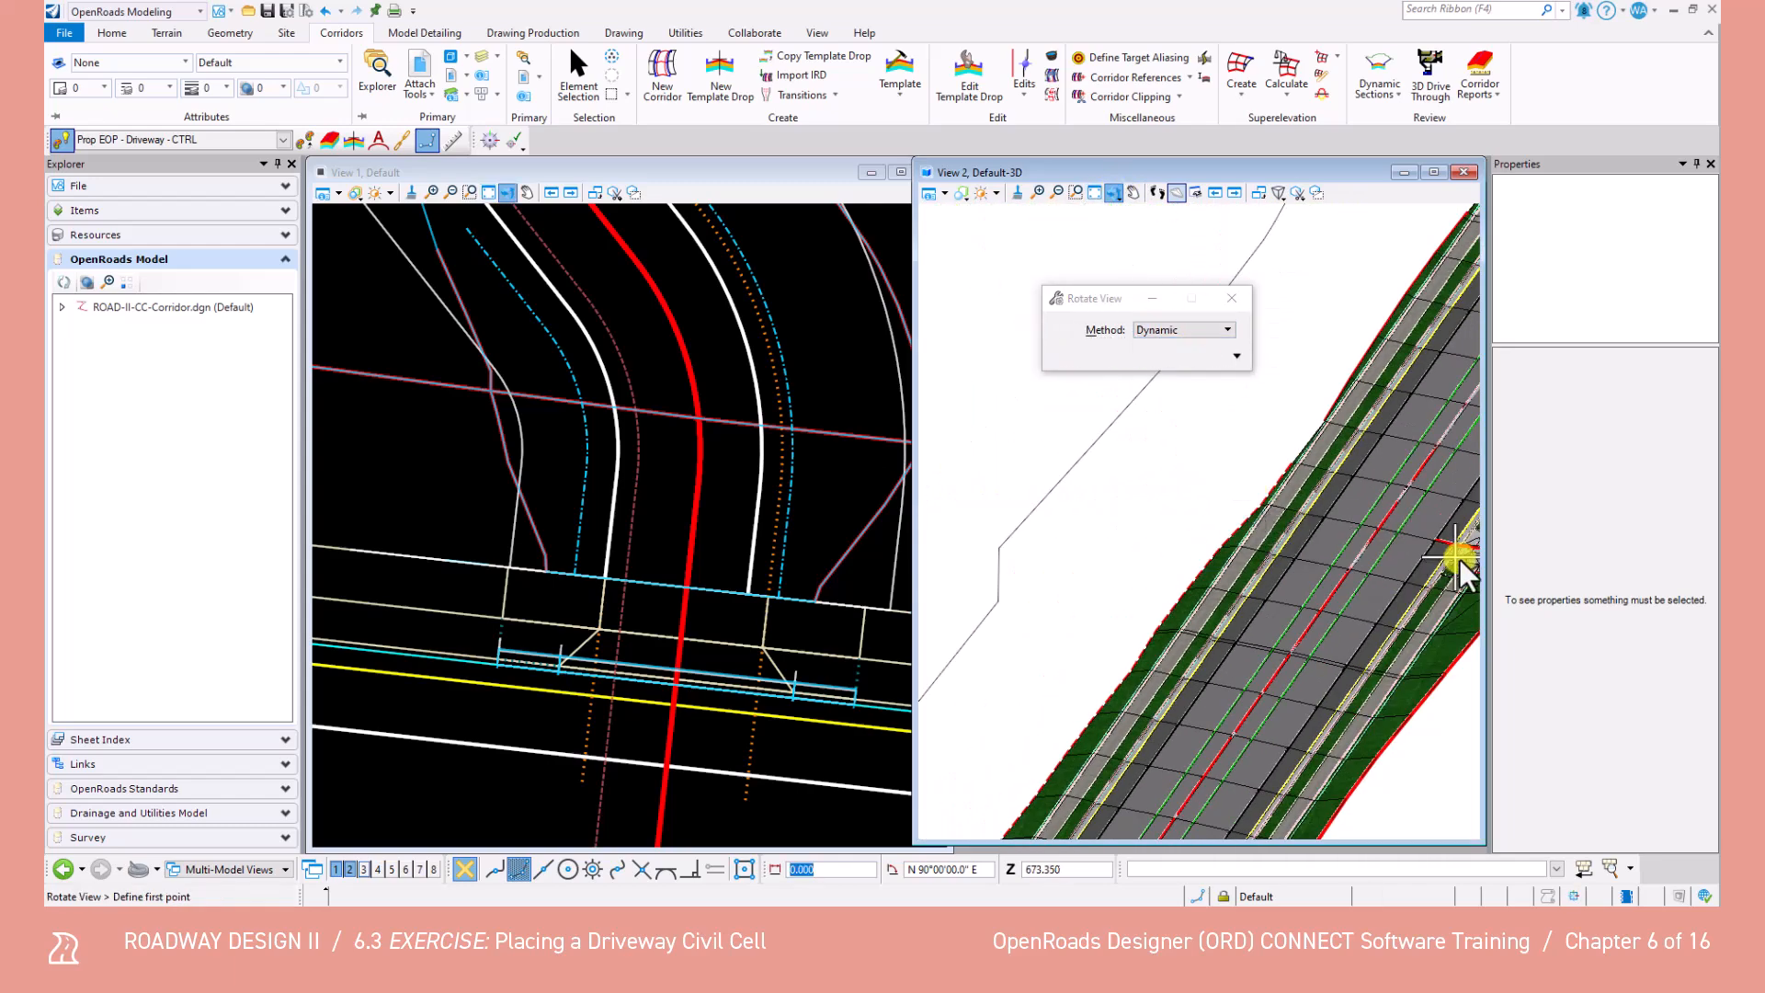
{"action": "middle_click_drag", "start_coordinate": [1448, 559], "coordinate": [1199, 586]}
{"action": "scroll", "coordinate": [1269, 563], "scroll_direction": "up", "scroll_amount": 4}
{"action": "left_click_drag", "start_coordinate": [1253, 552], "coordinate": [1456, 512]}
{"action": "left_click_drag", "start_coordinate": [1422, 587], "coordinate": [1416, 583]}
{"action": "middle_click_drag", "start_coordinate": [1416, 583], "coordinate": [1161, 539]}
{"action": "left_click", "coordinate": [580, 74]}
{"action": "left_click", "coordinate": [1379, 554]}
{"action": "middle_click_drag", "start_coordinate": [1379, 554], "coordinate": [1164, 523]}
{"action": "key", "text": "Escape"}
{"action": "scroll", "coordinate": [1387, 540], "scroll_direction": "up", "scroll_amount": 5}
{"action": "middle_click_drag", "start_coordinate": [1339, 516], "coordinate": [1198, 607], "text": "shift"}
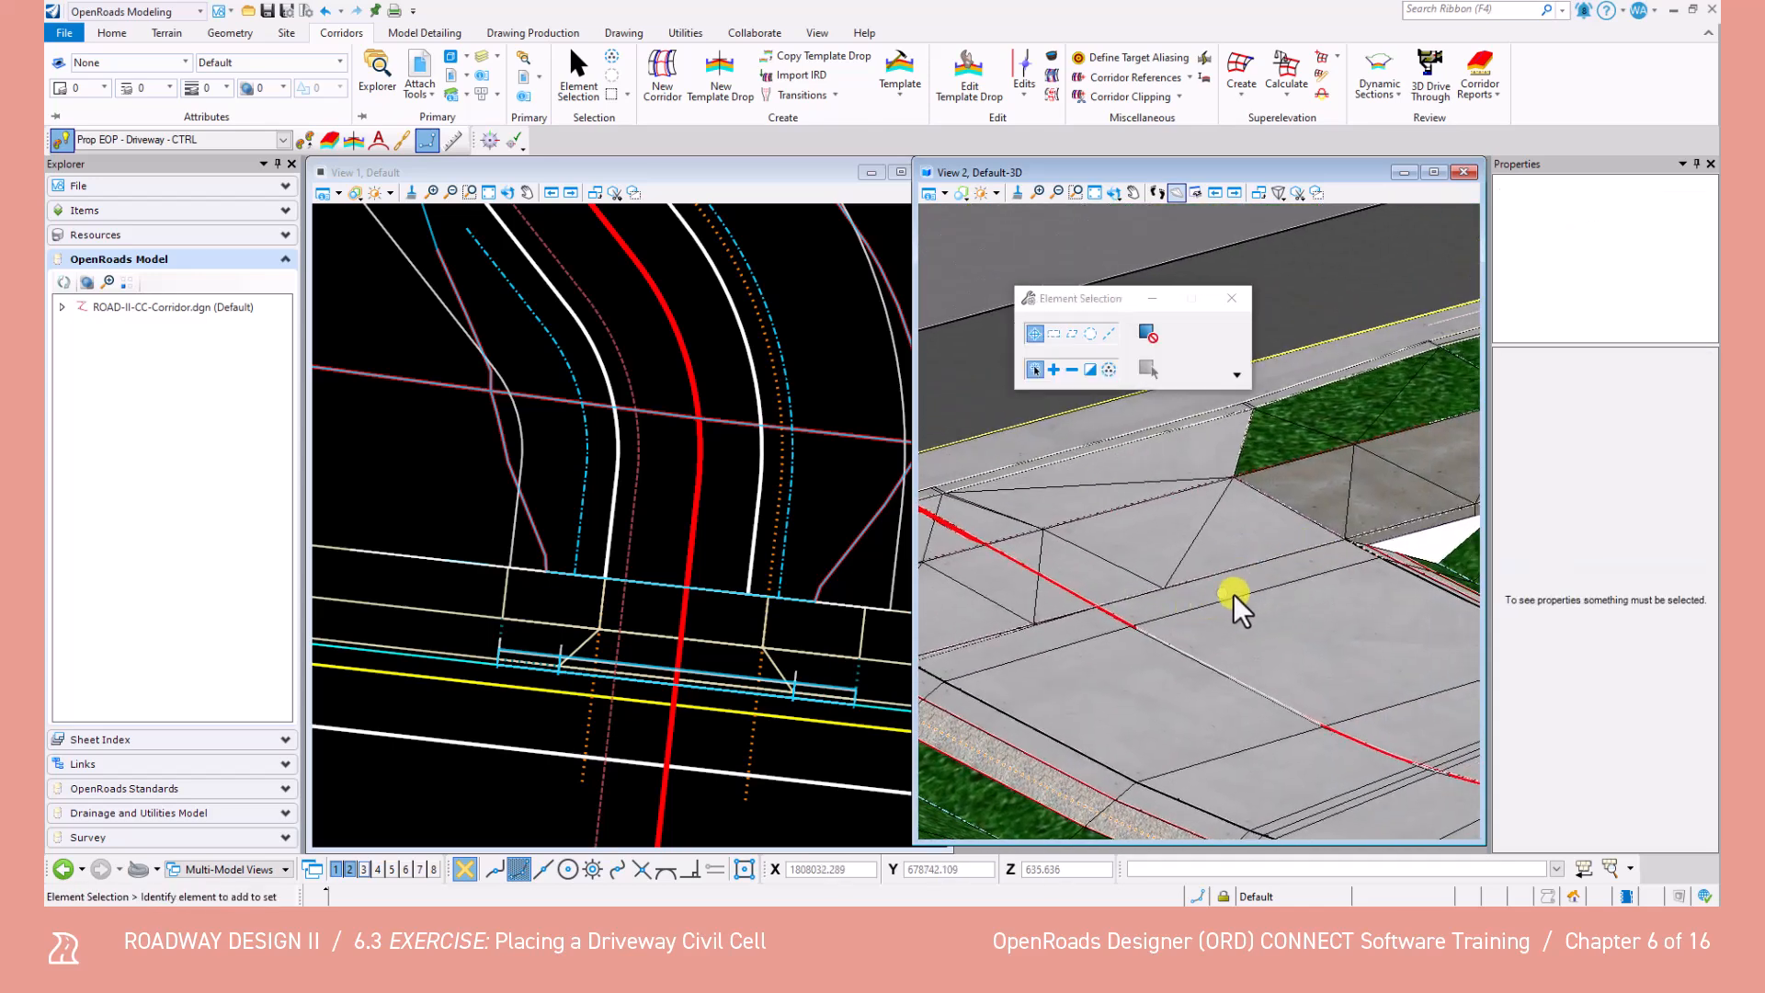
Examine in 3D how the corridor's pavement edges tie into the civil cell's concrete apron.
{"action": "scroll", "coordinate": [1242, 593], "scroll_direction": "down", "scroll_amount": 1}
{"action": "middle_click_drag", "start_coordinate": [1242, 593], "coordinate": [1350, 562]}
{"action": "scroll", "coordinate": [1093, 628], "scroll_direction": "up", "scroll_amount": 3}
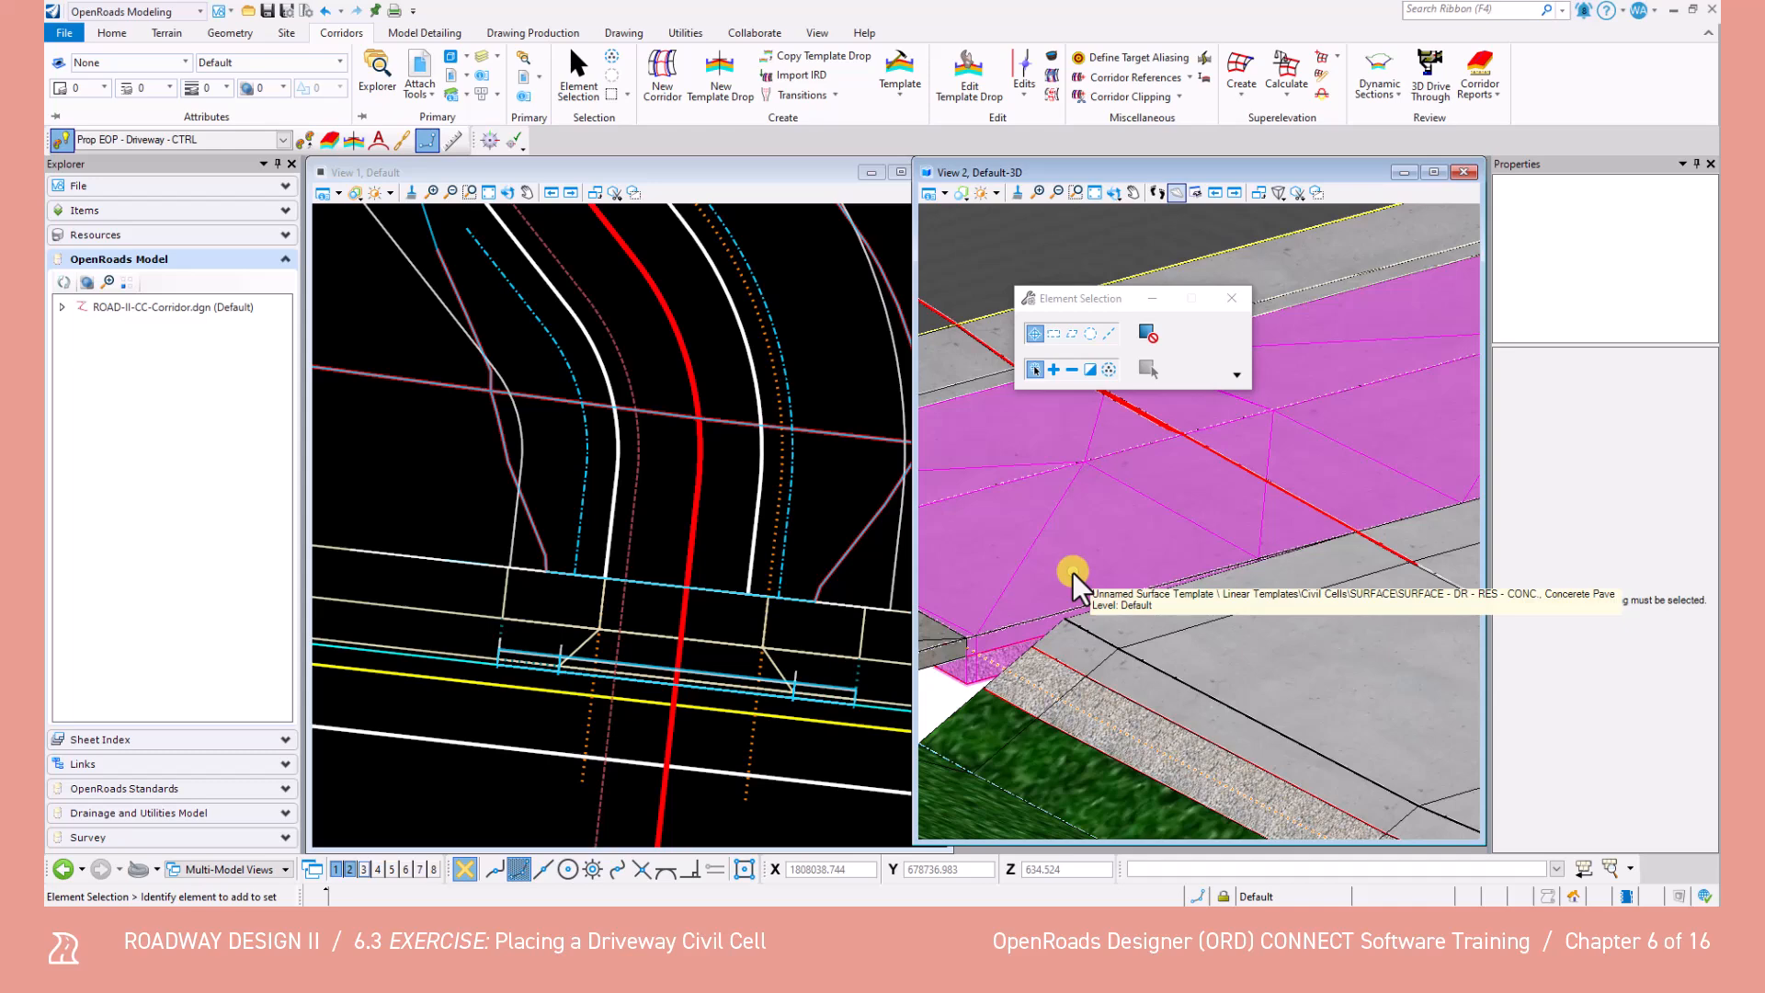
{"action": "scroll", "coordinate": [1072, 588], "scroll_direction": "down", "scroll_amount": 3}
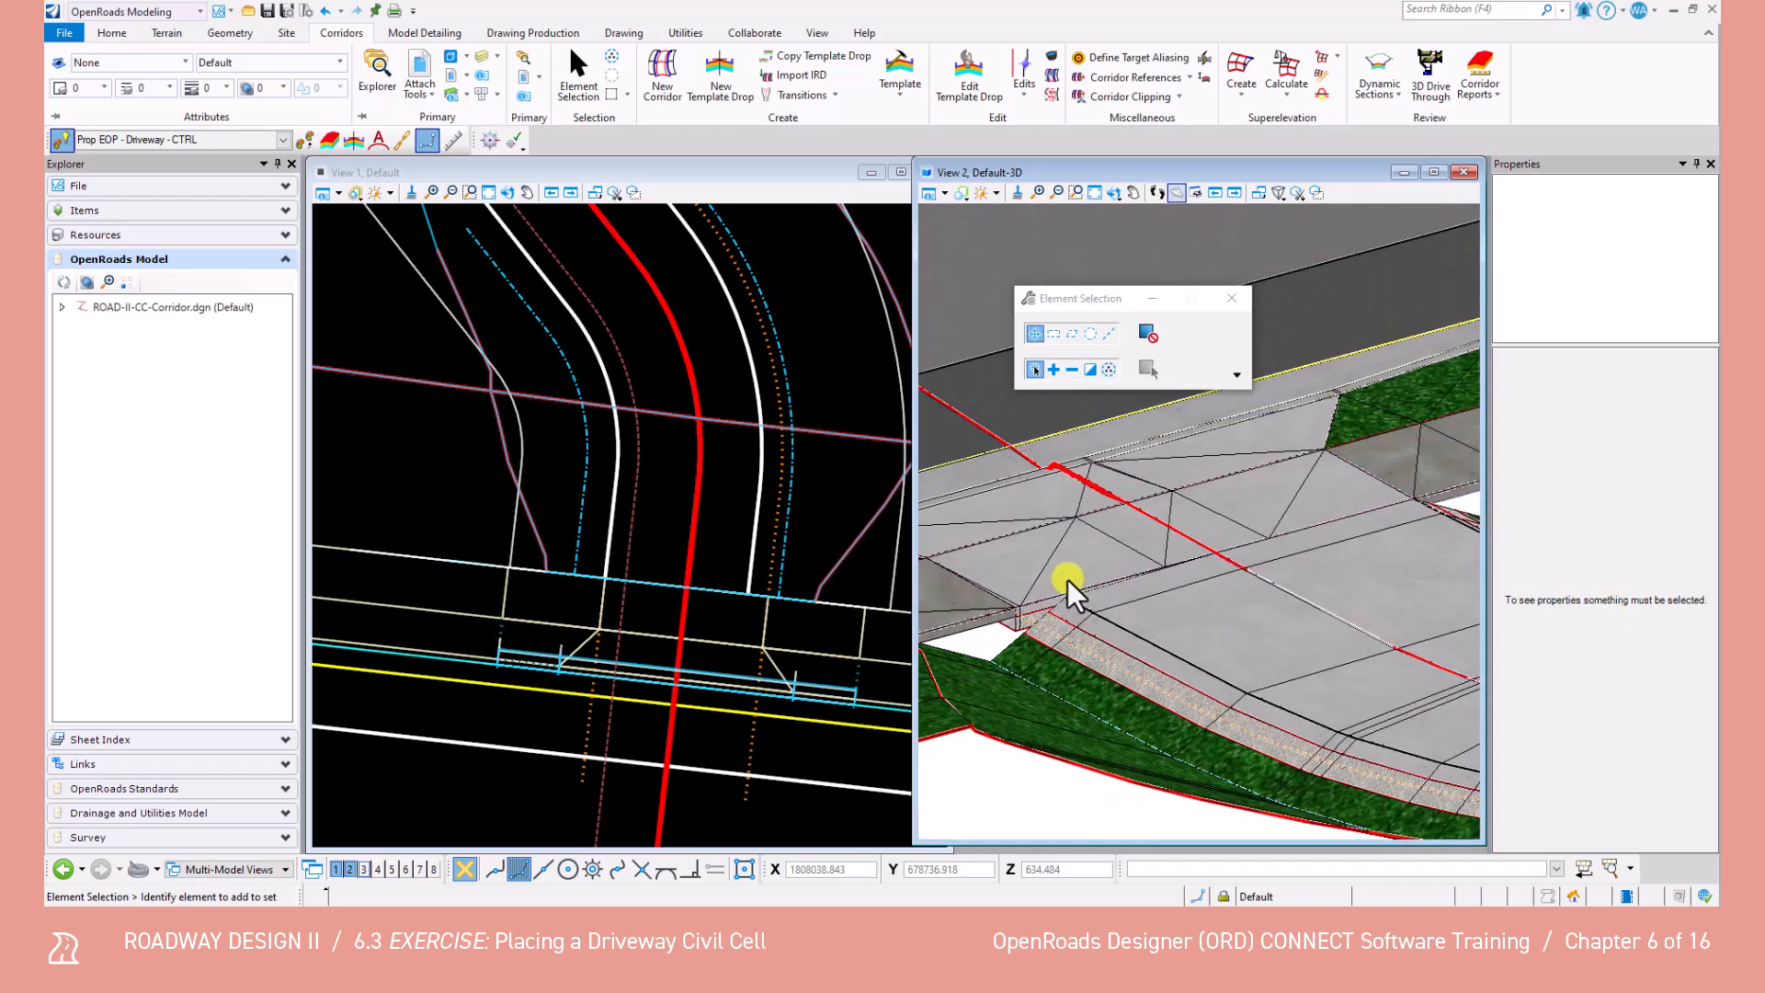
{"action": "scroll", "coordinate": [1072, 589], "scroll_direction": "down", "scroll_amount": 2}
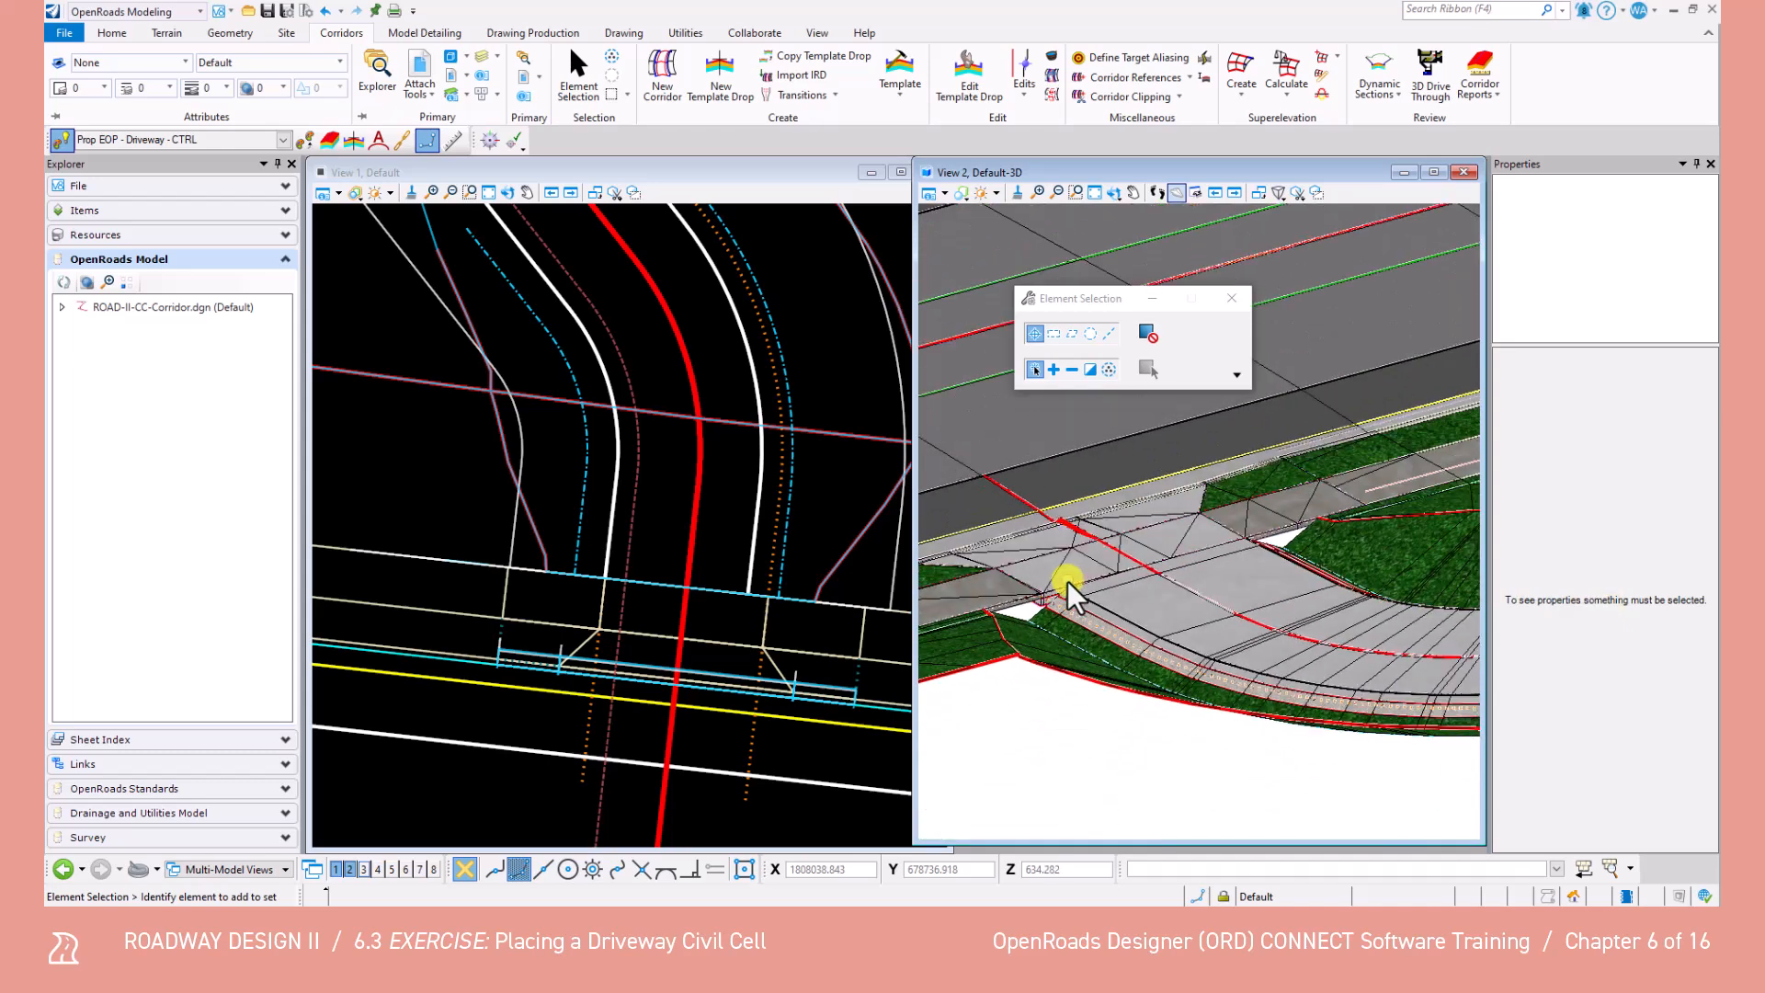